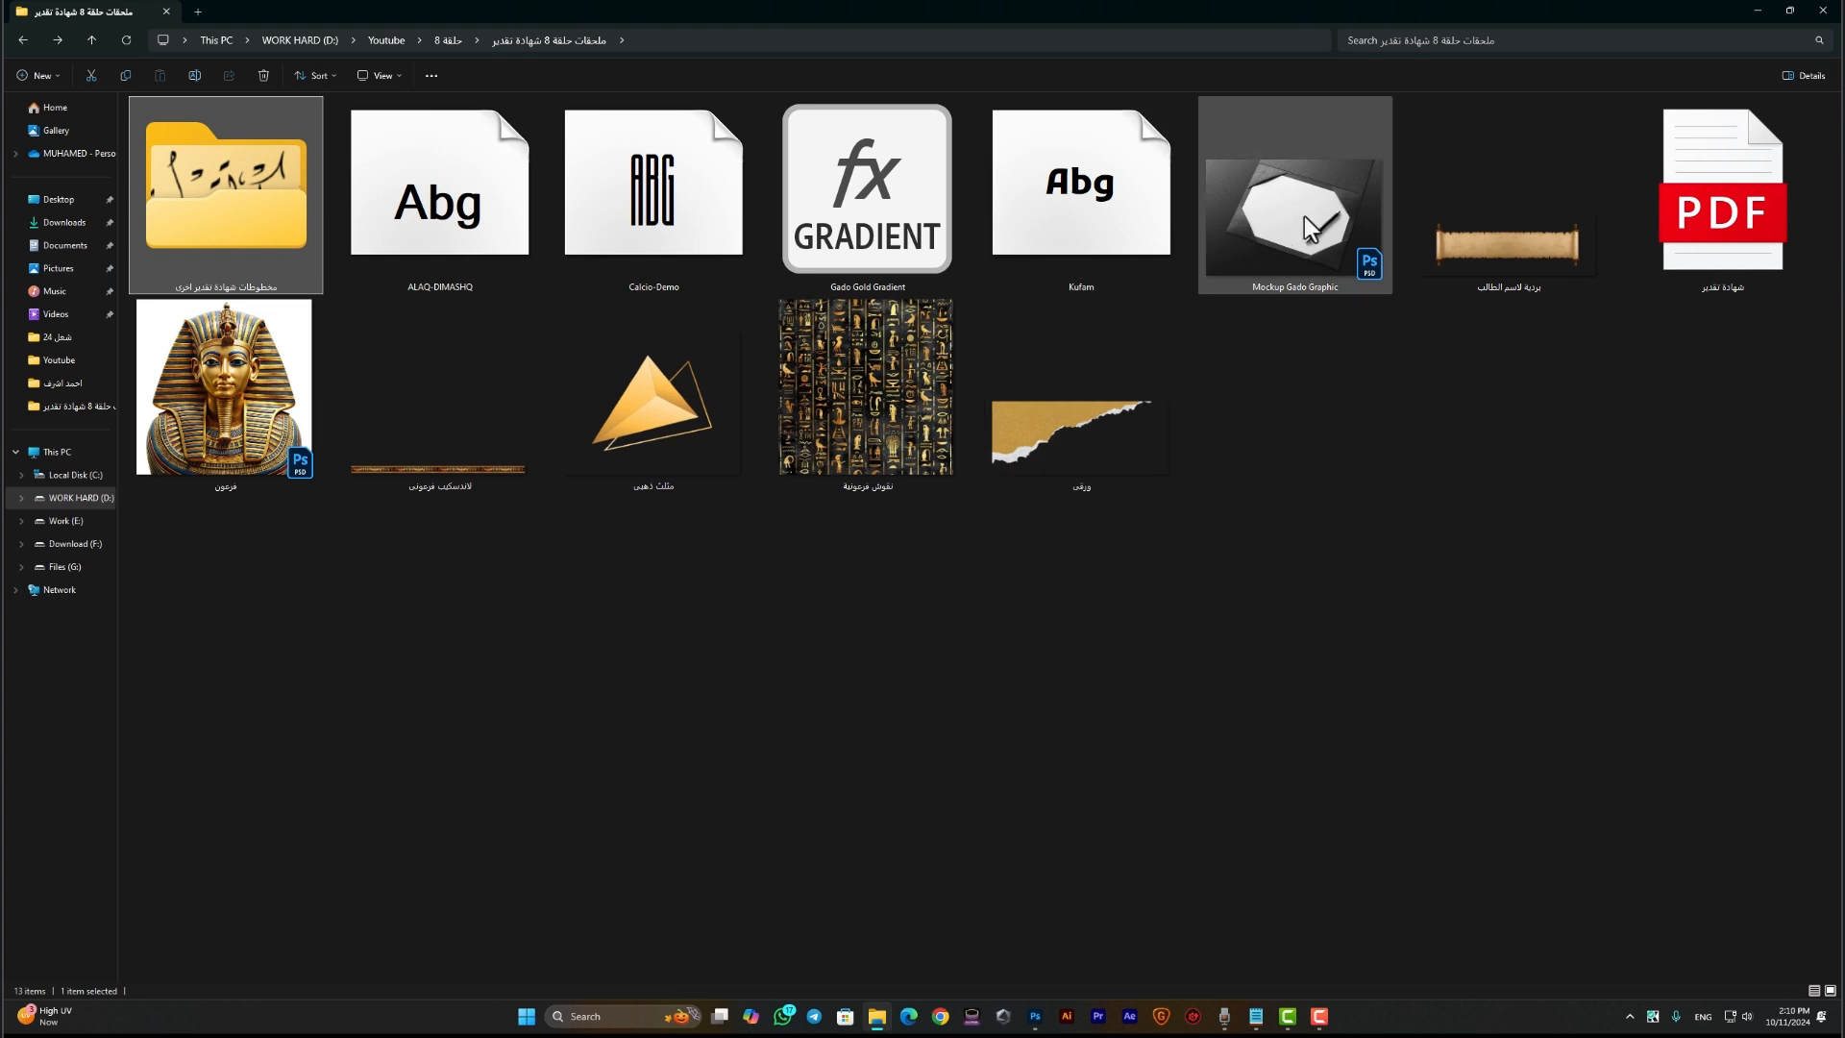
Create a landscape A4 print document, 297 x 210 mm at 300 ppi, in CMYK Color
mouse_move(1317, 239)
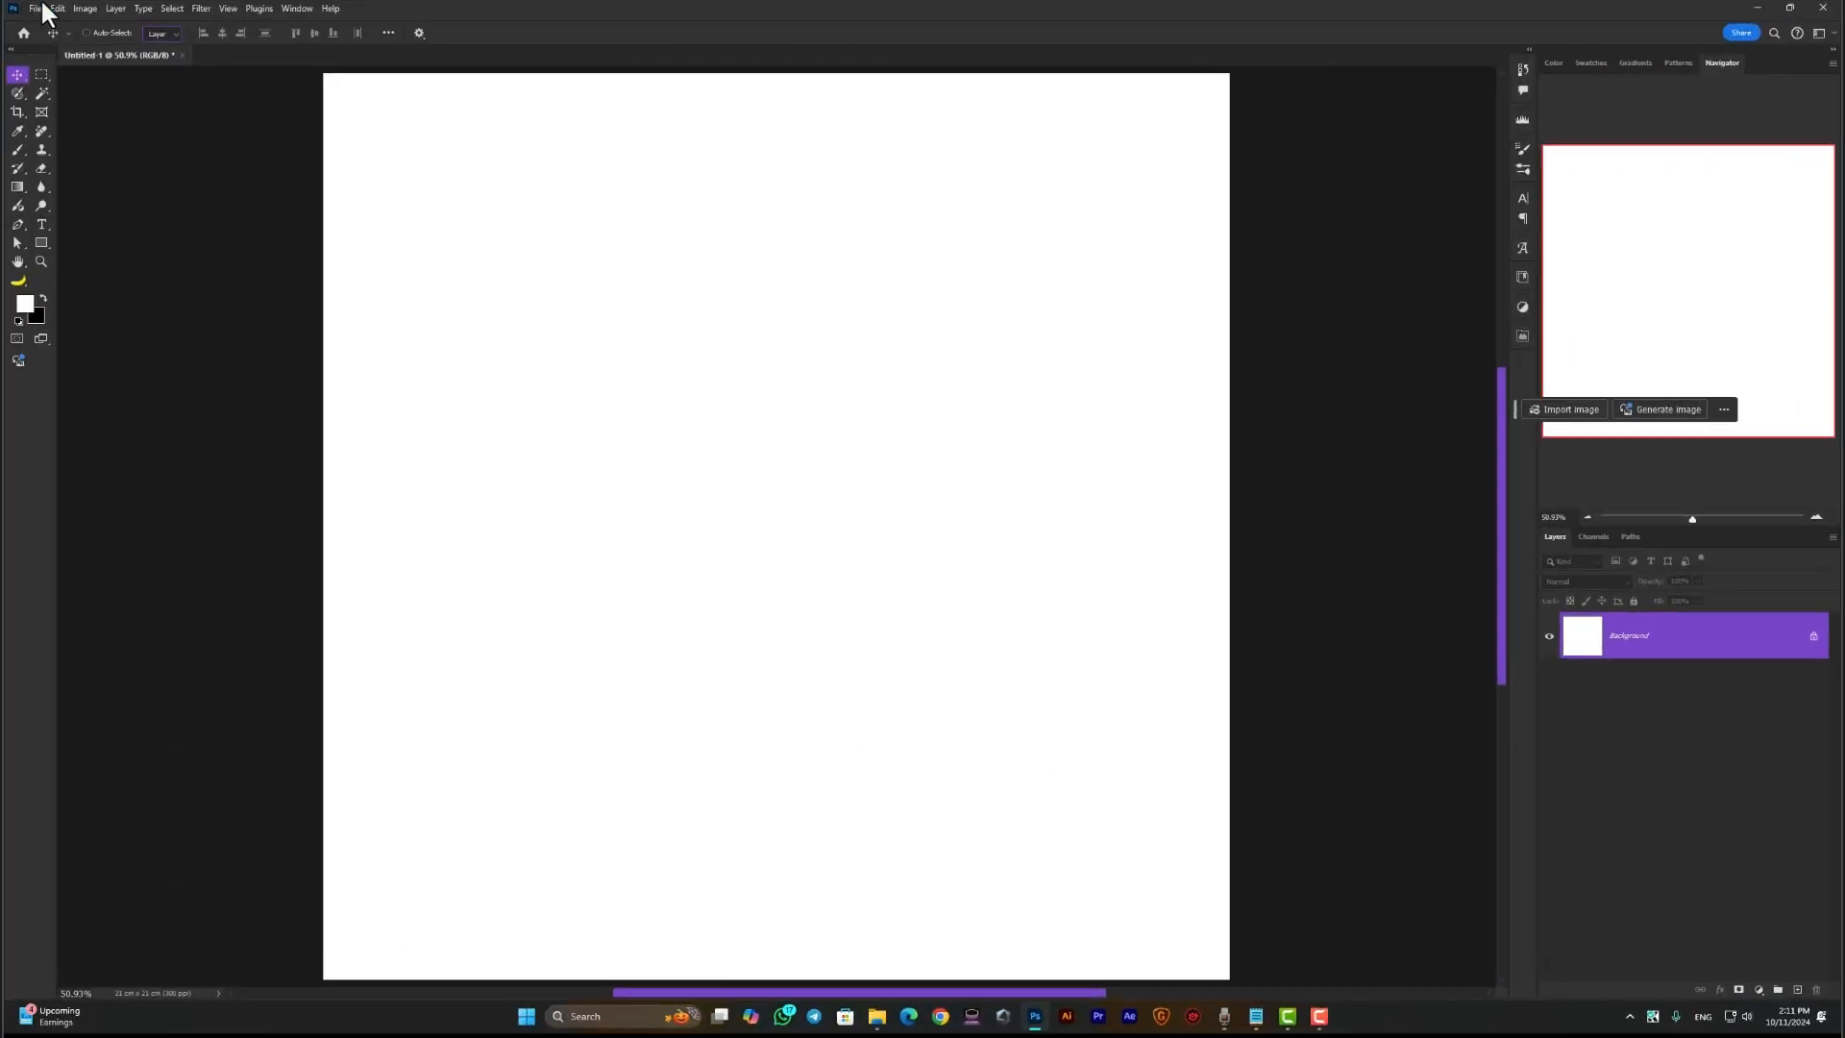
click(42, 7)
click(43, 23)
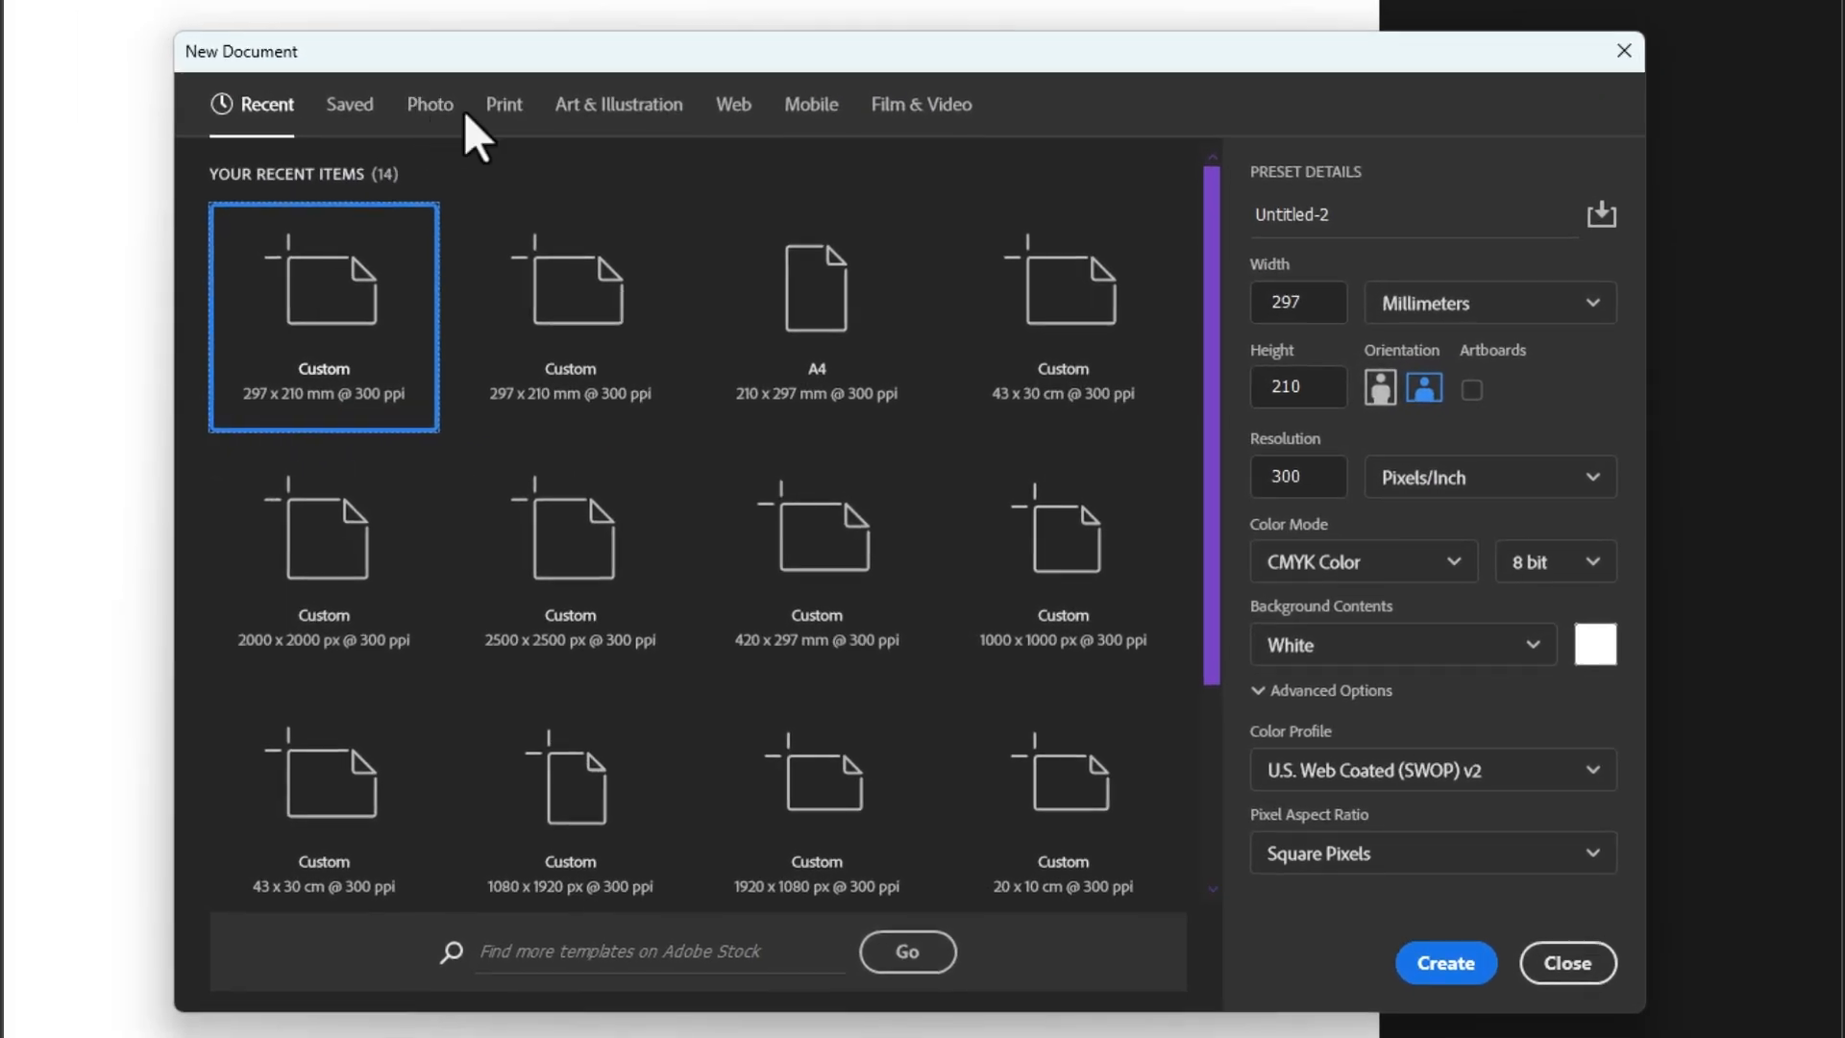
click(775, 271)
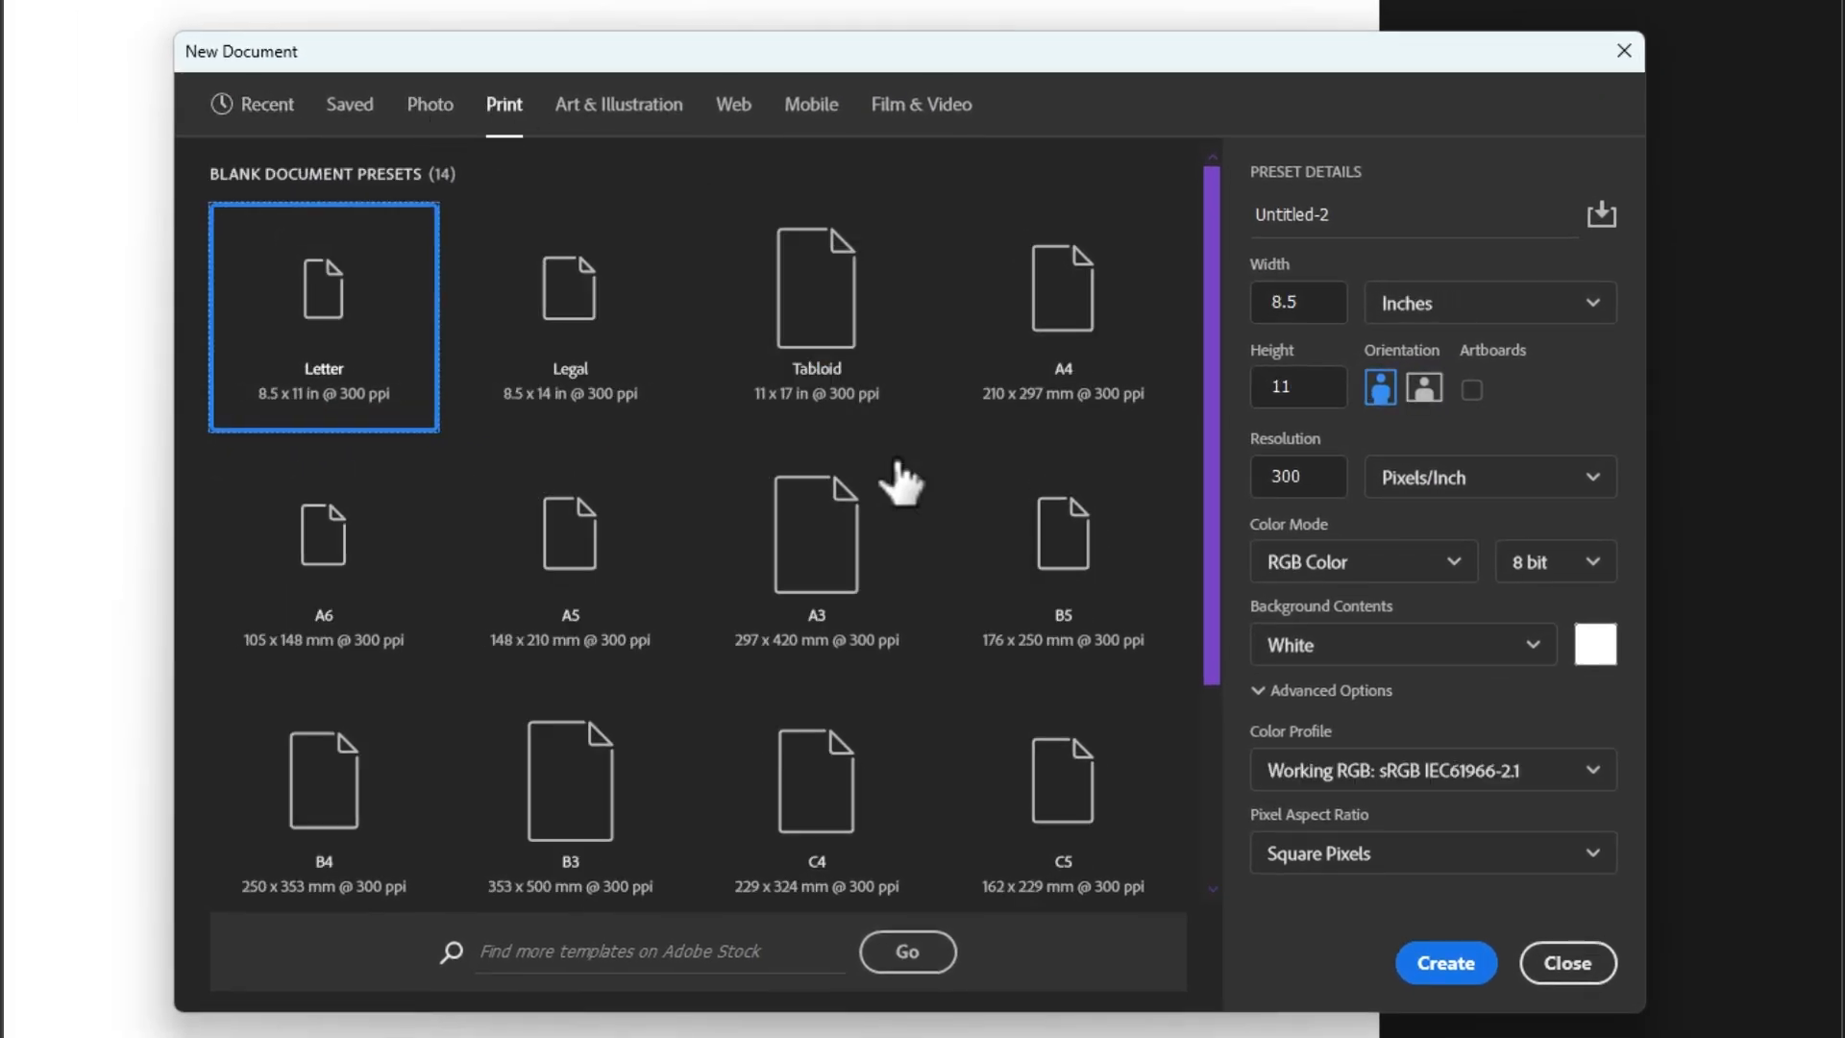
click(1084, 293)
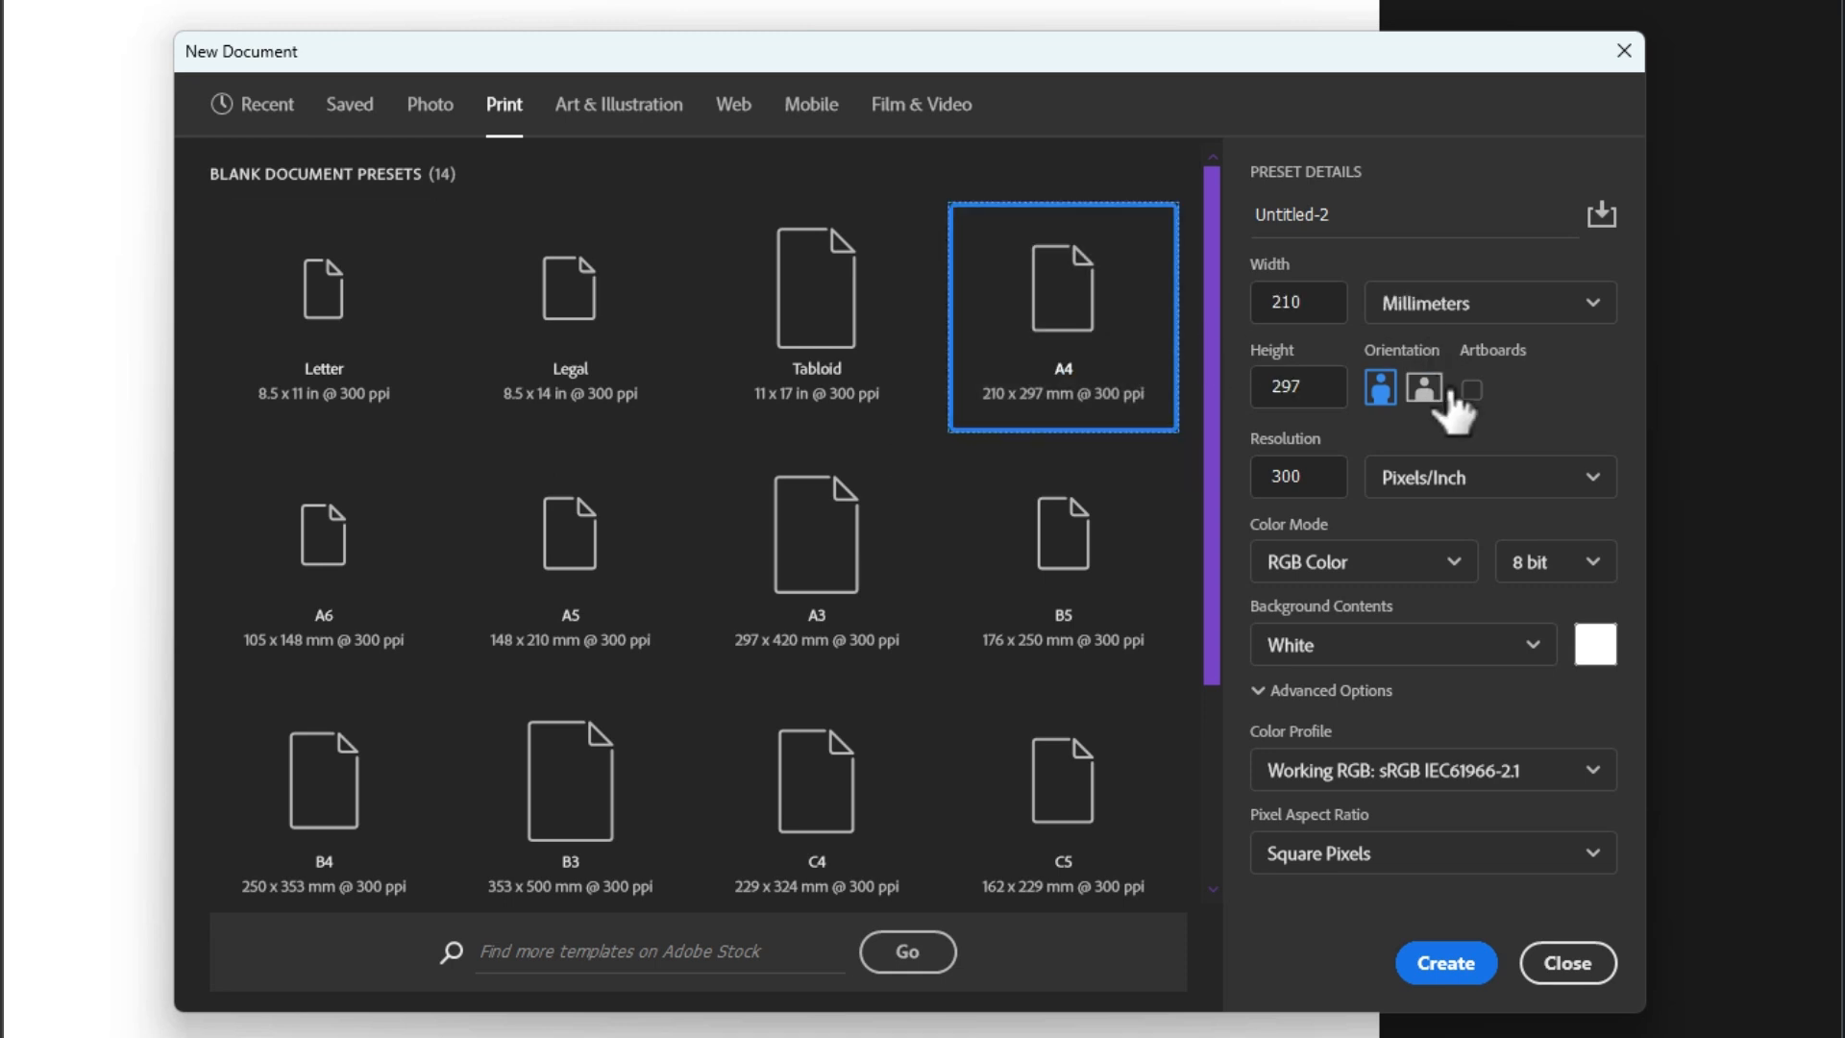
click(1424, 388)
click(1340, 567)
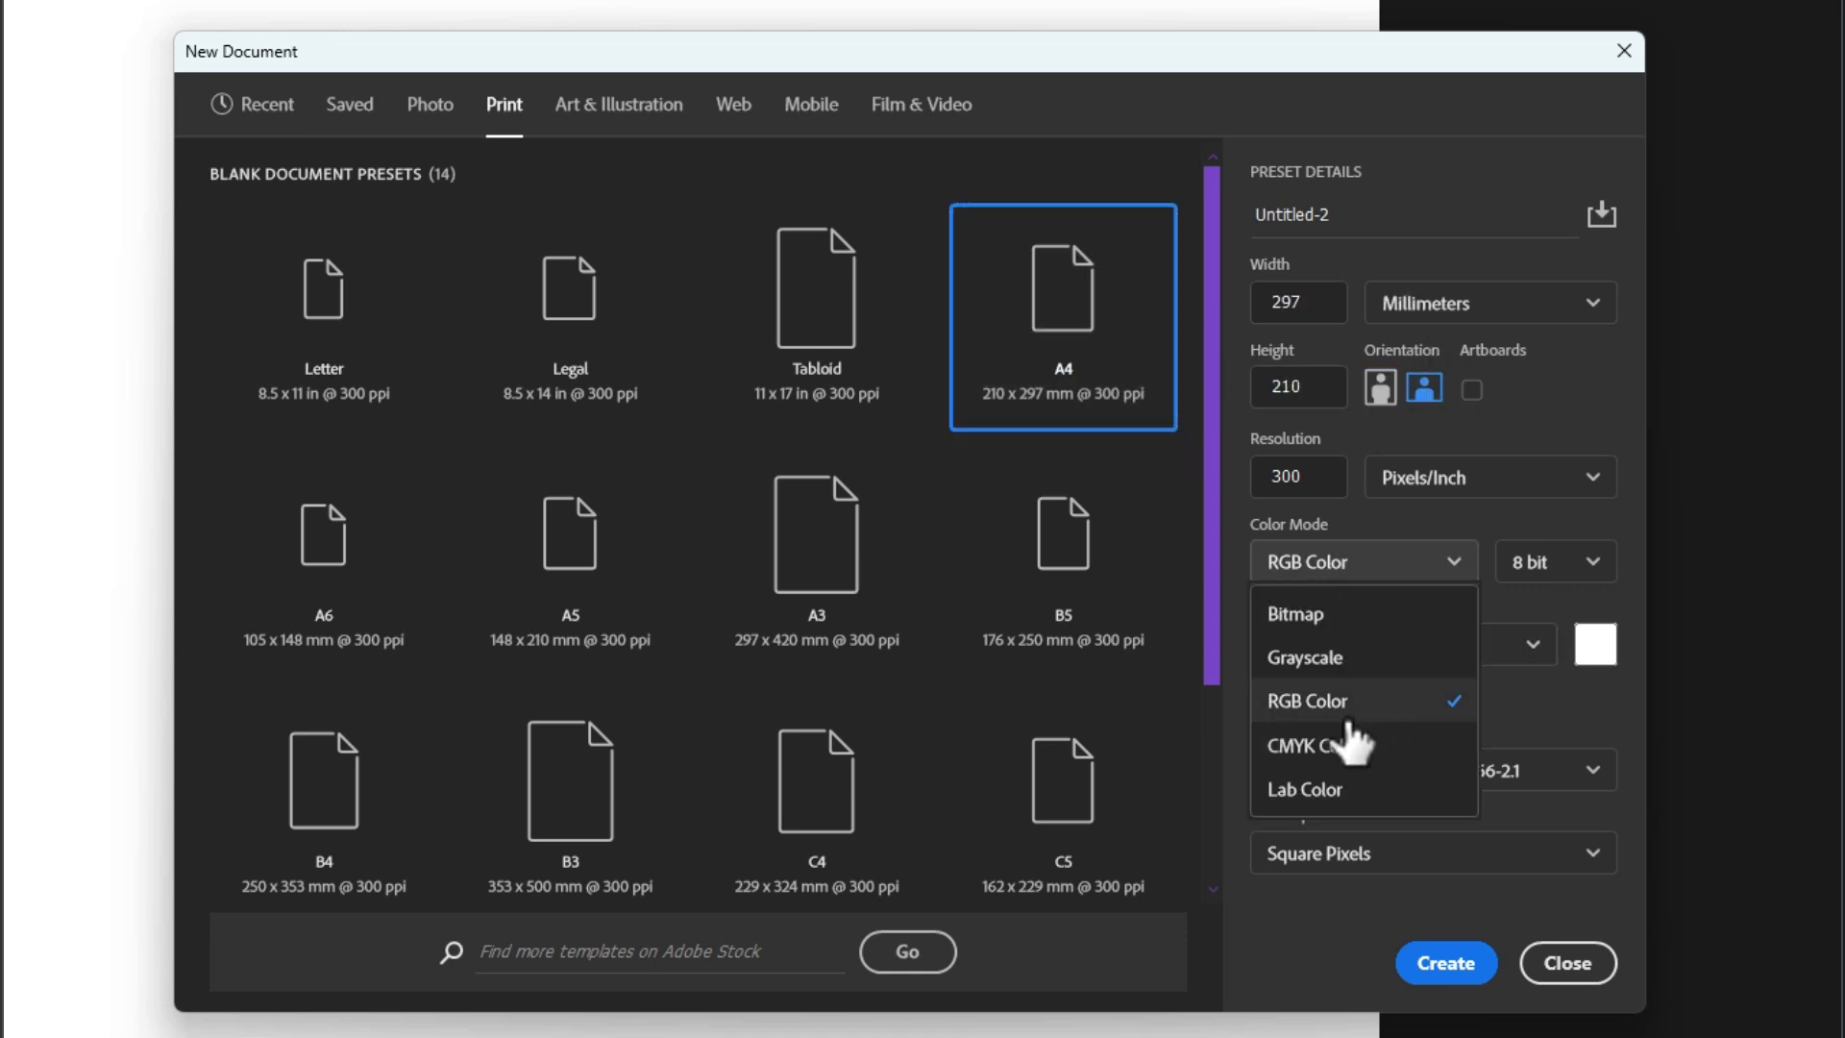
click(1344, 746)
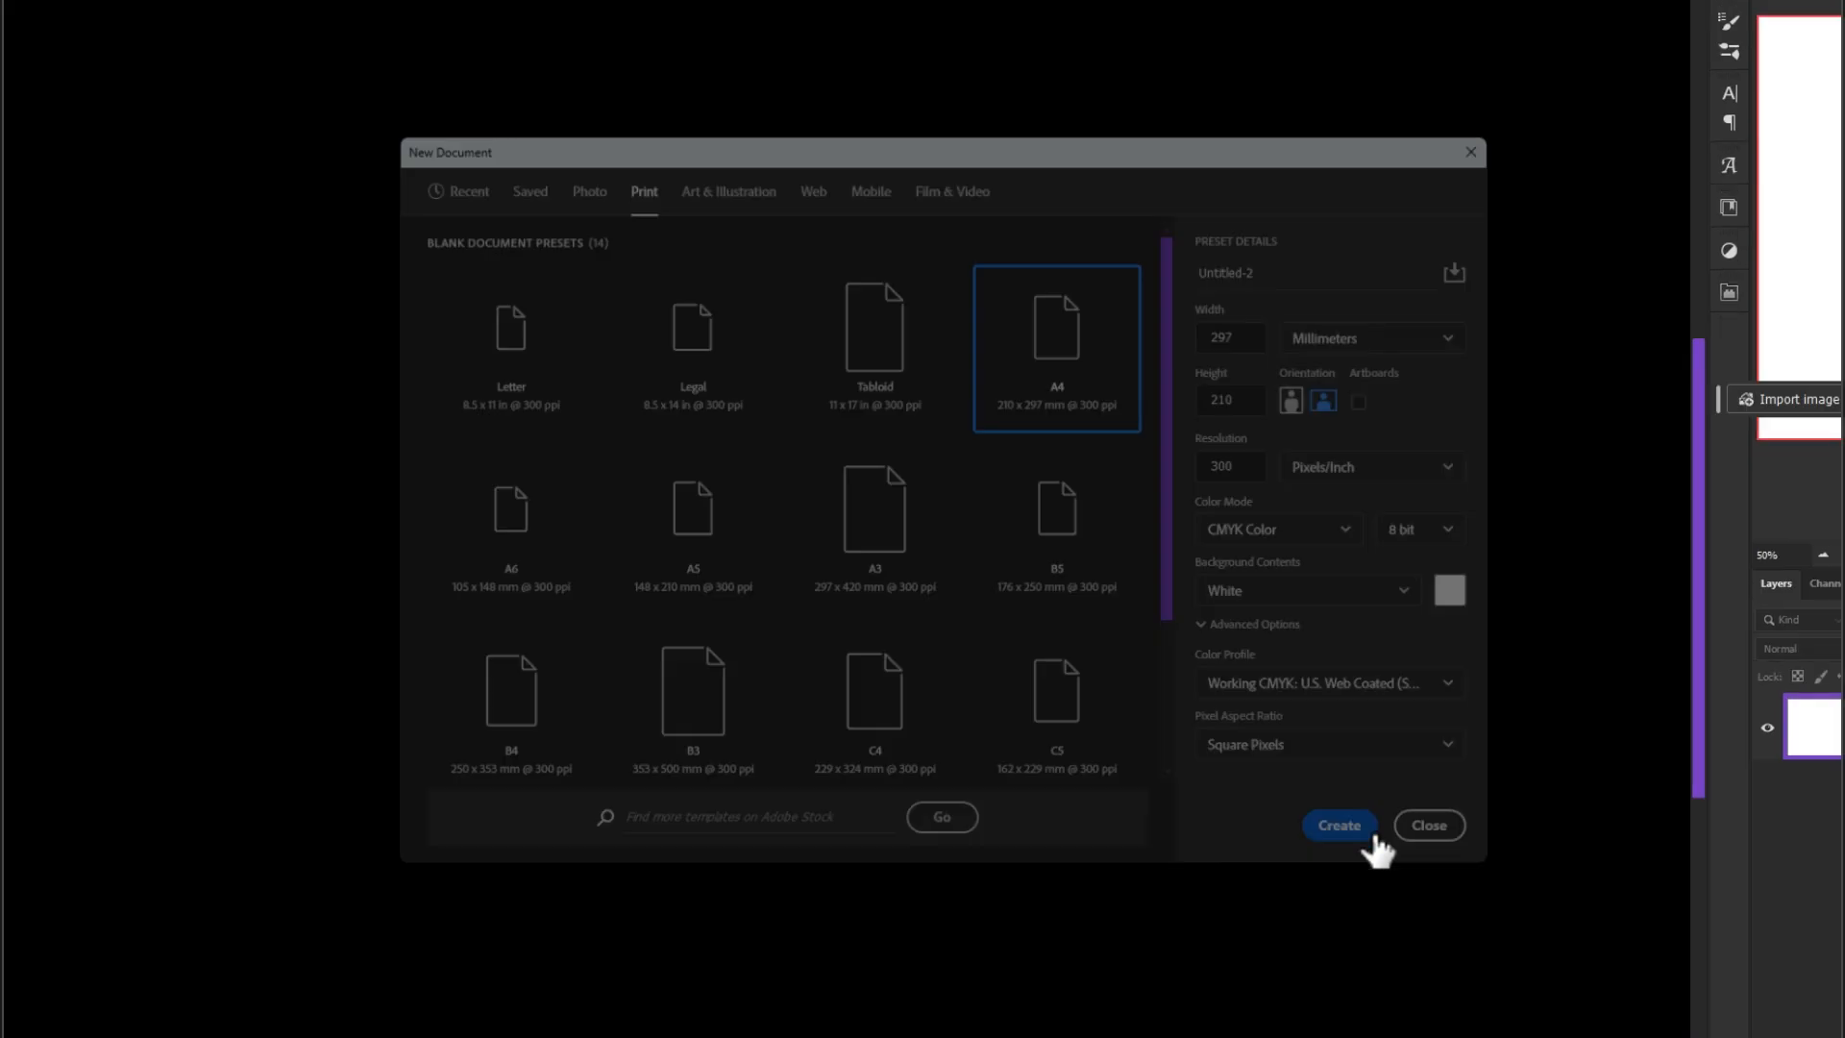
click(1470, 961)
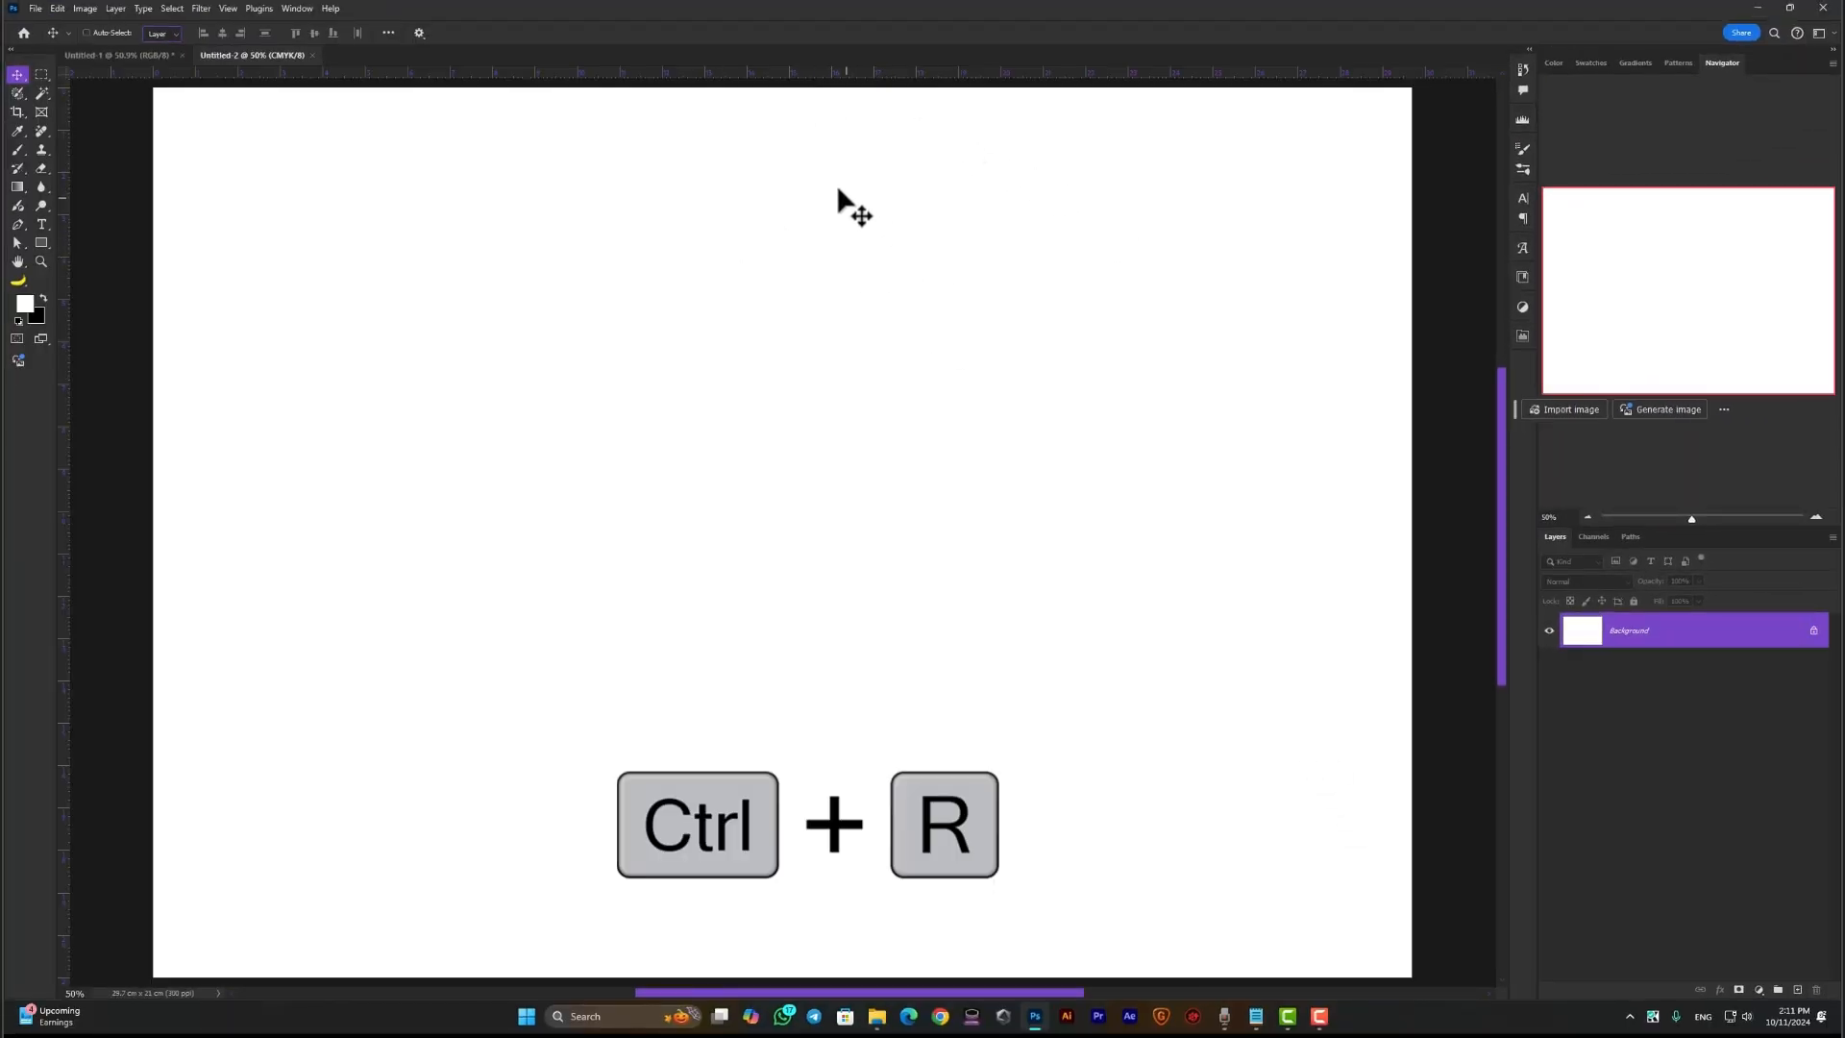
Add a guide layout with 1 cm margins on all four sides of the canvas
right_click(718, 78)
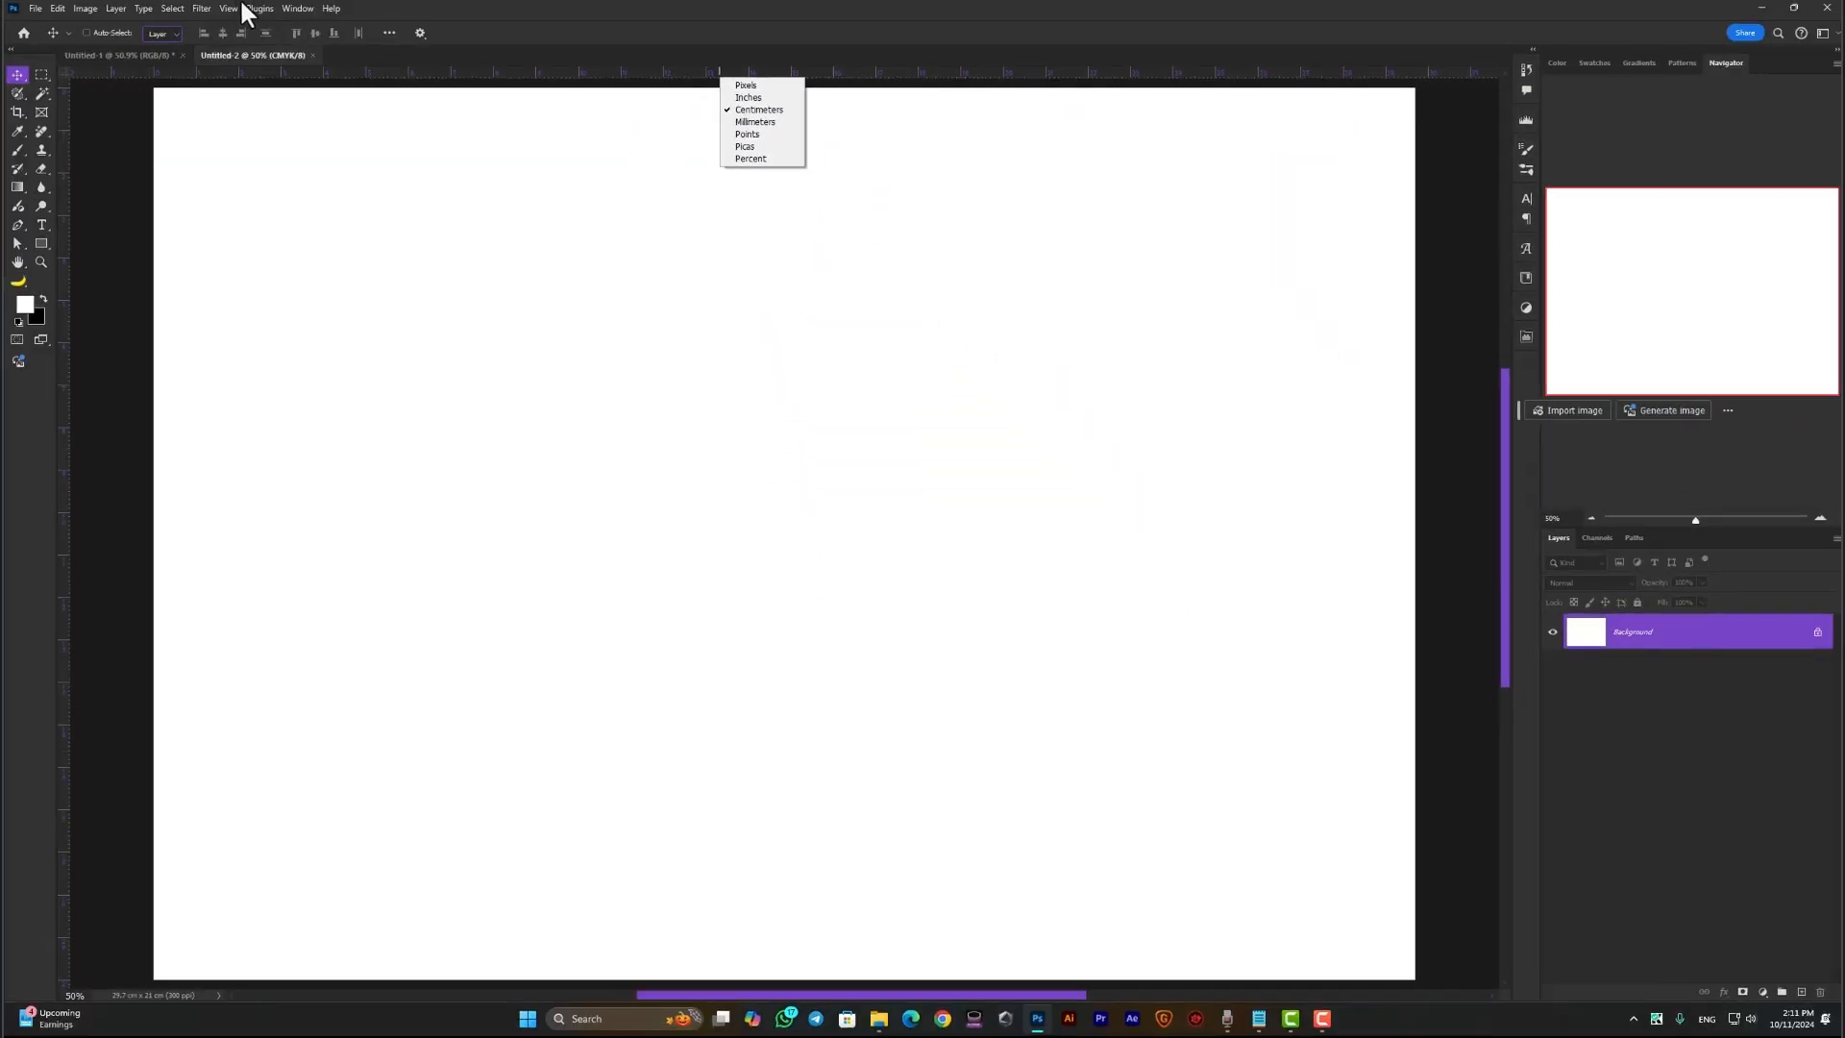
click(237, 5)
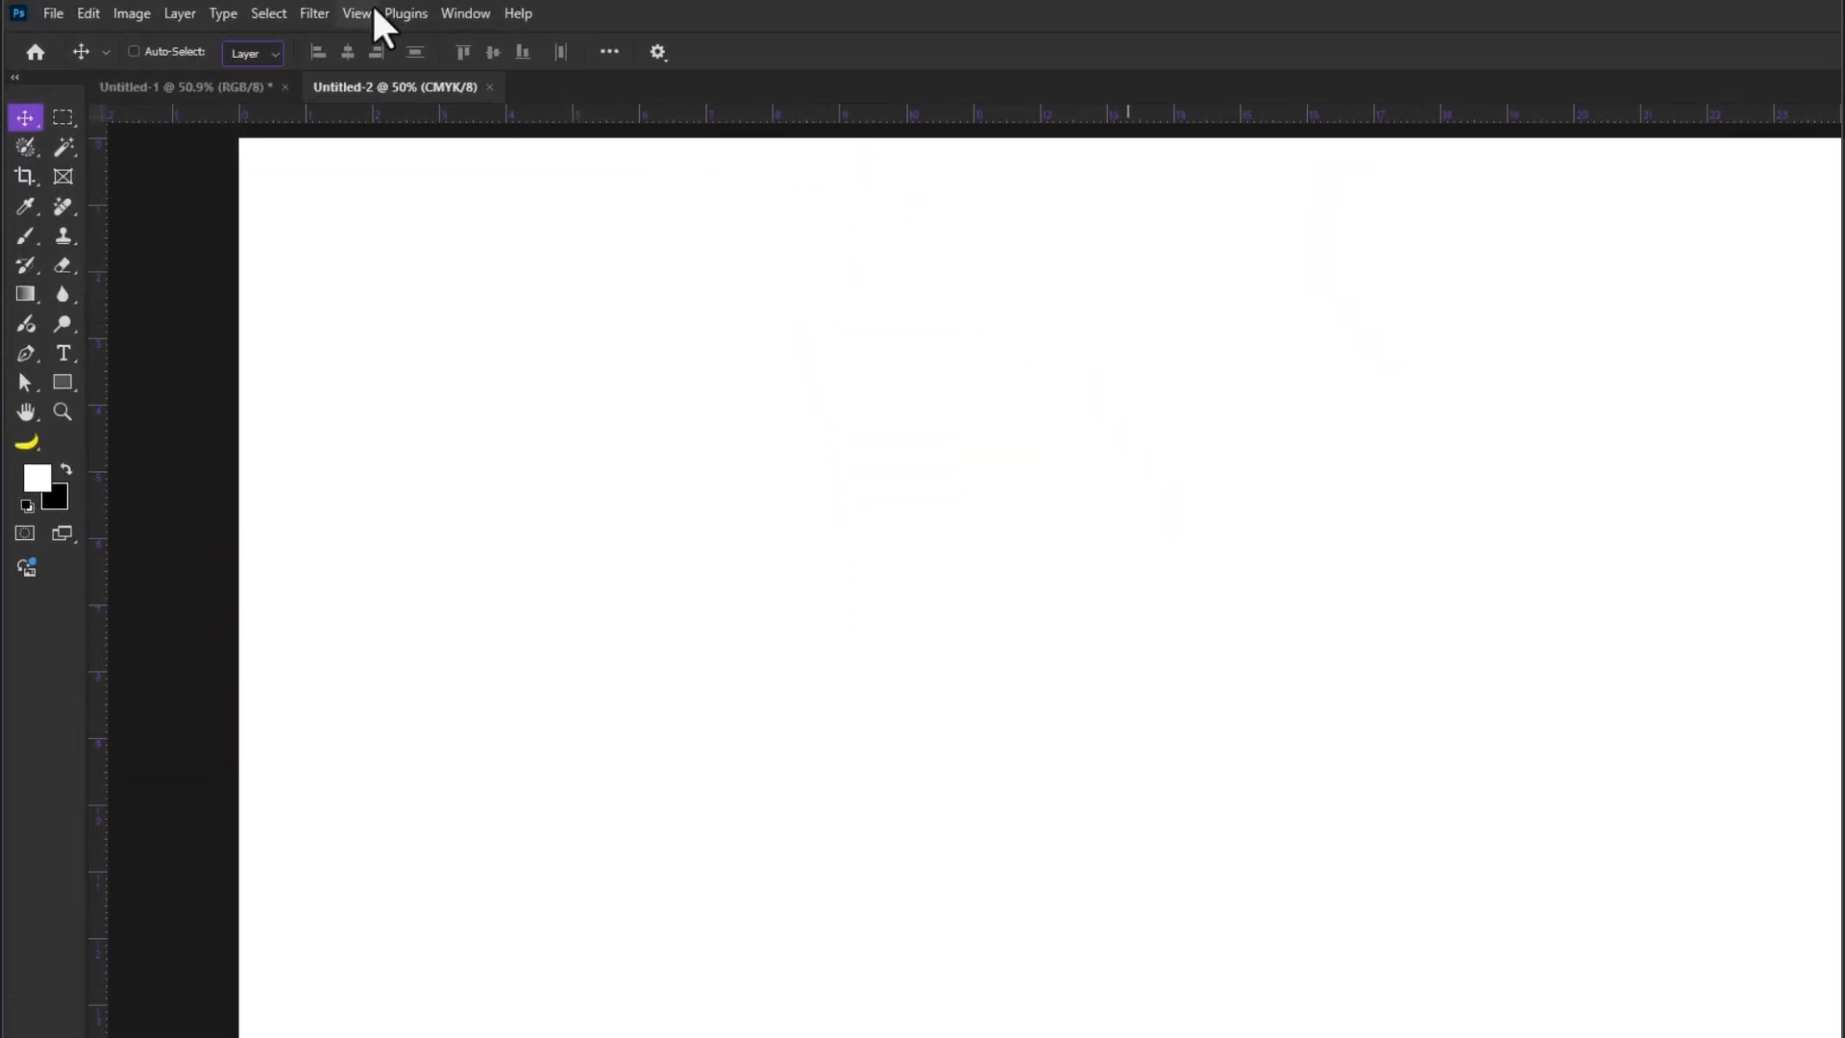
click(225, 7)
mouse_move(523, 781)
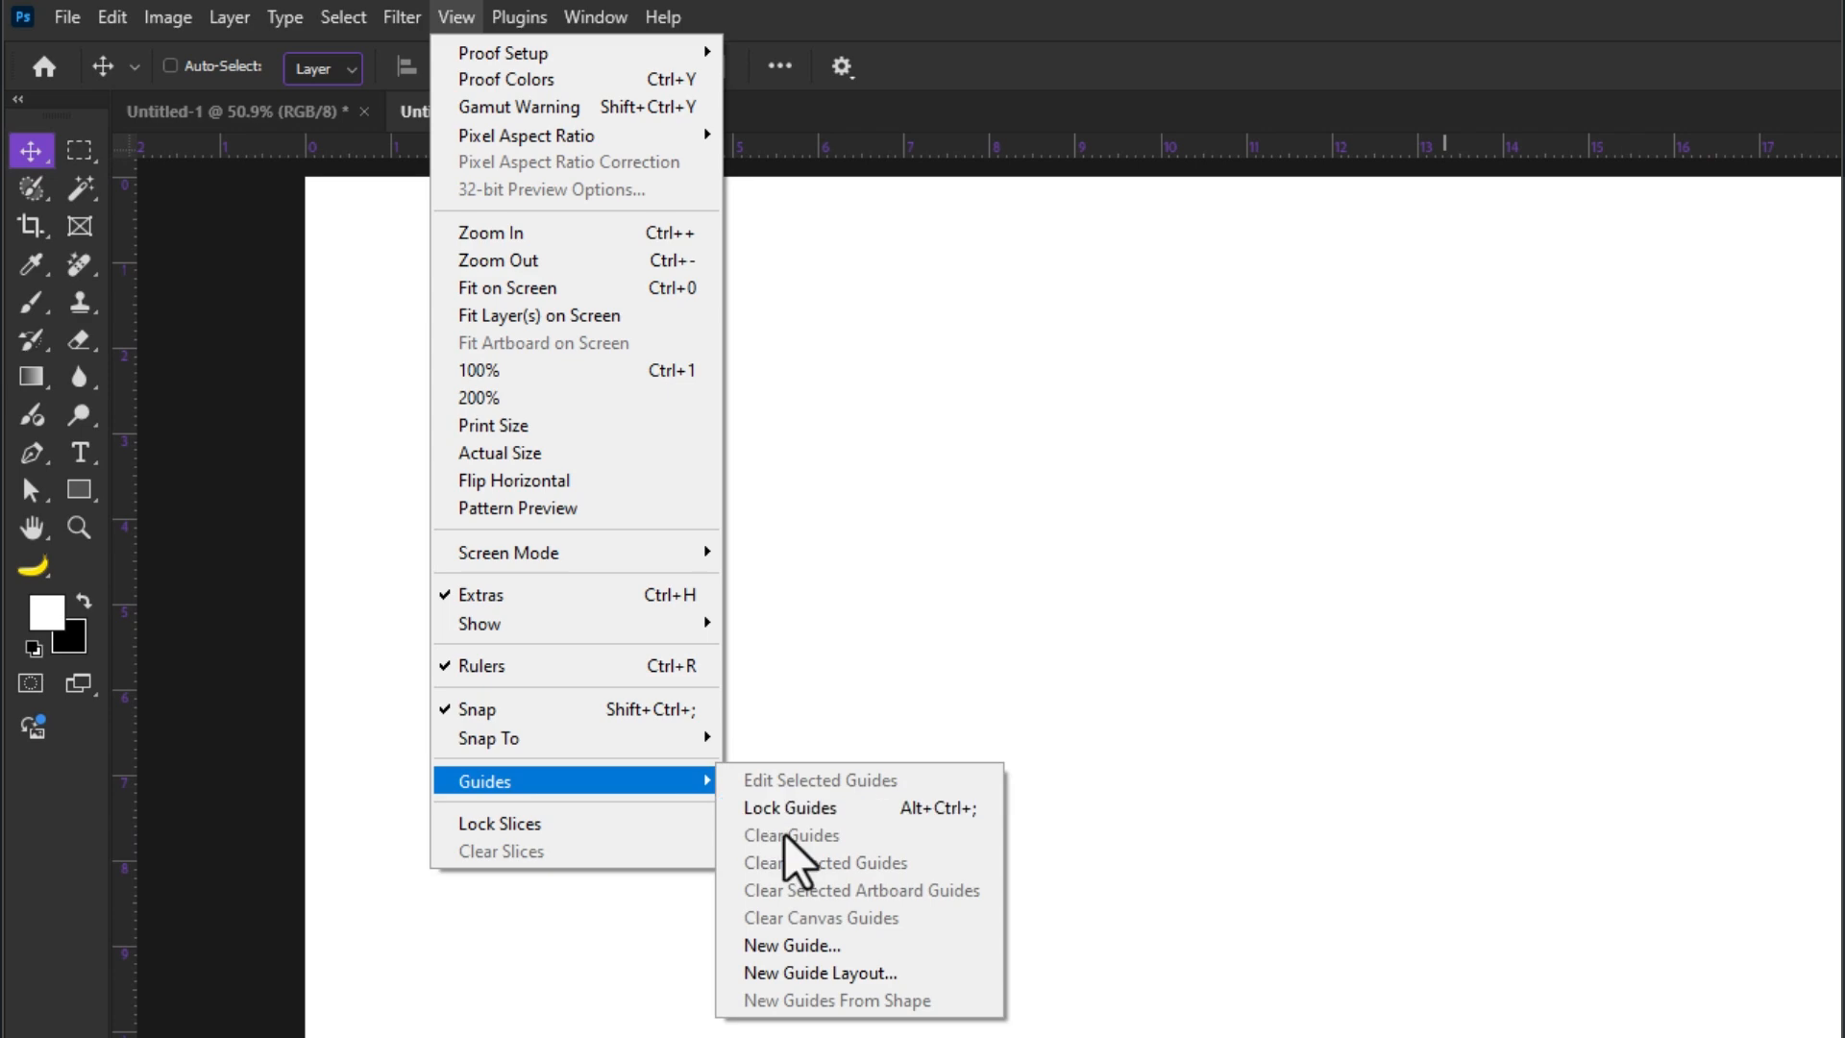
click(825, 969)
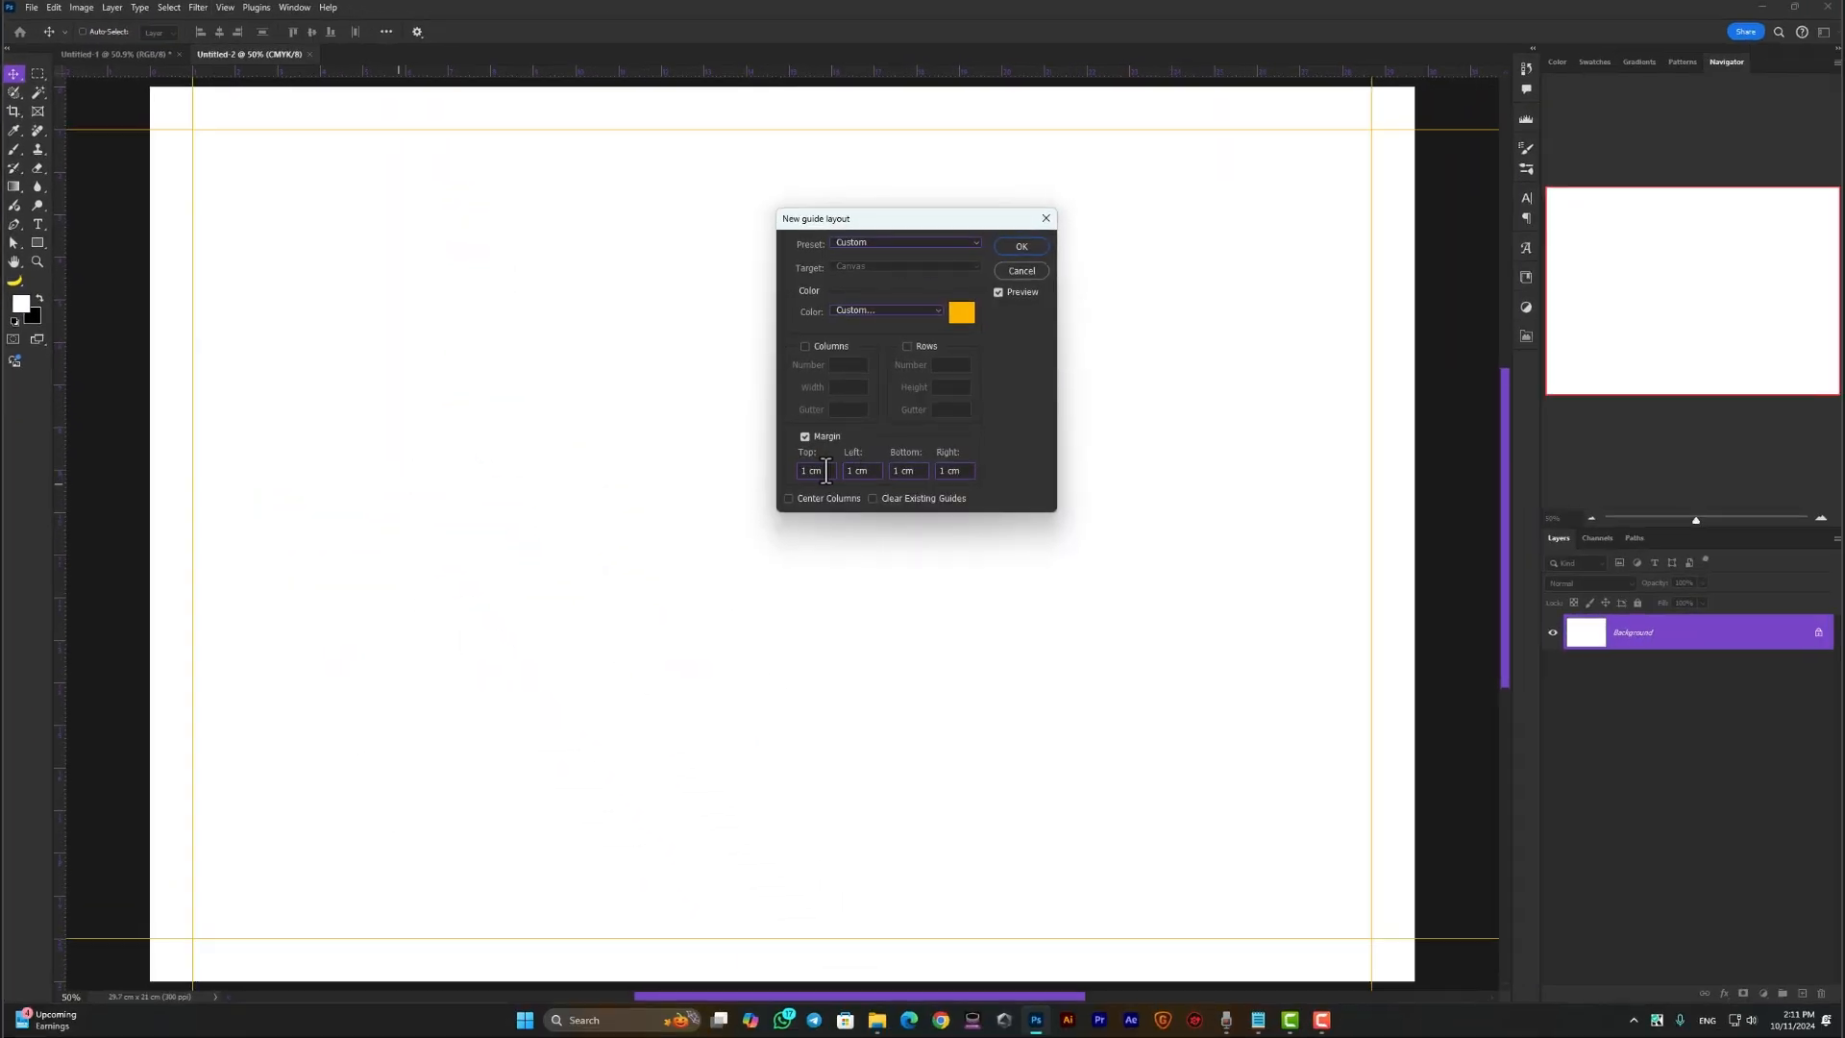
drag(827, 466, 795, 466)
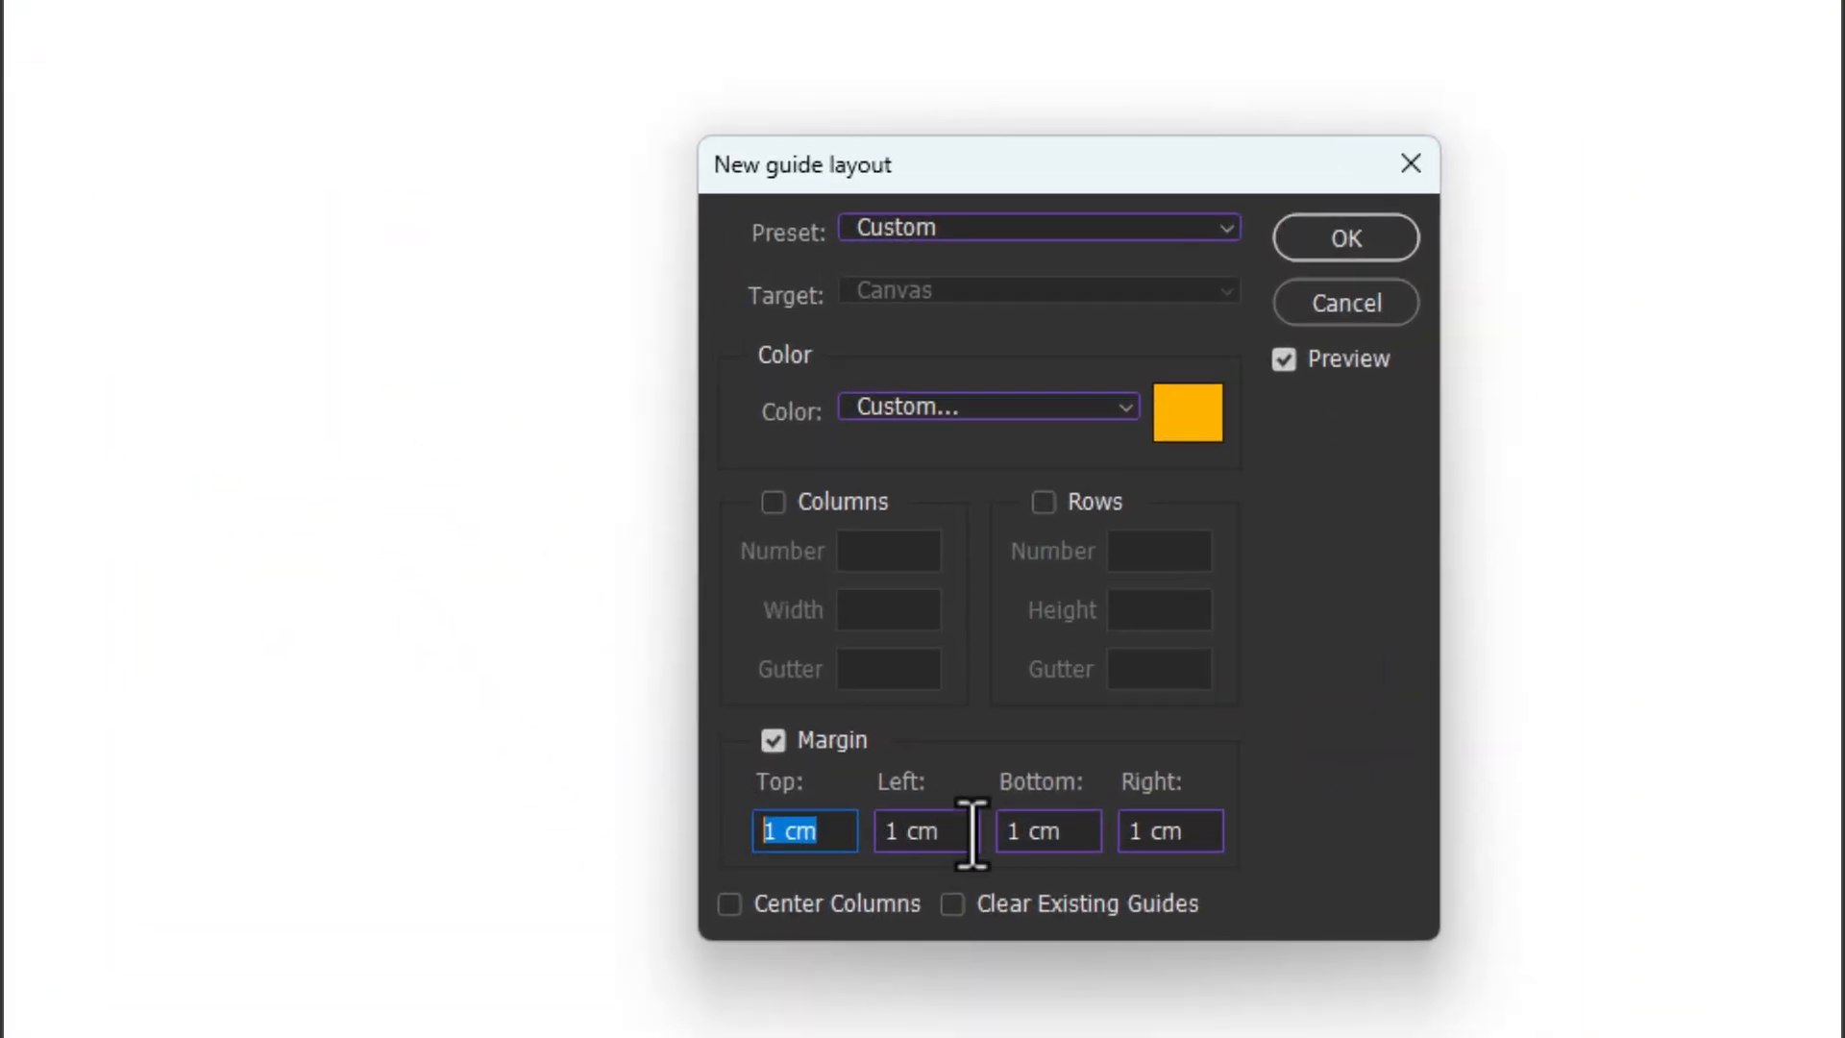
drag(944, 834, 881, 833)
drag(1058, 835, 994, 832)
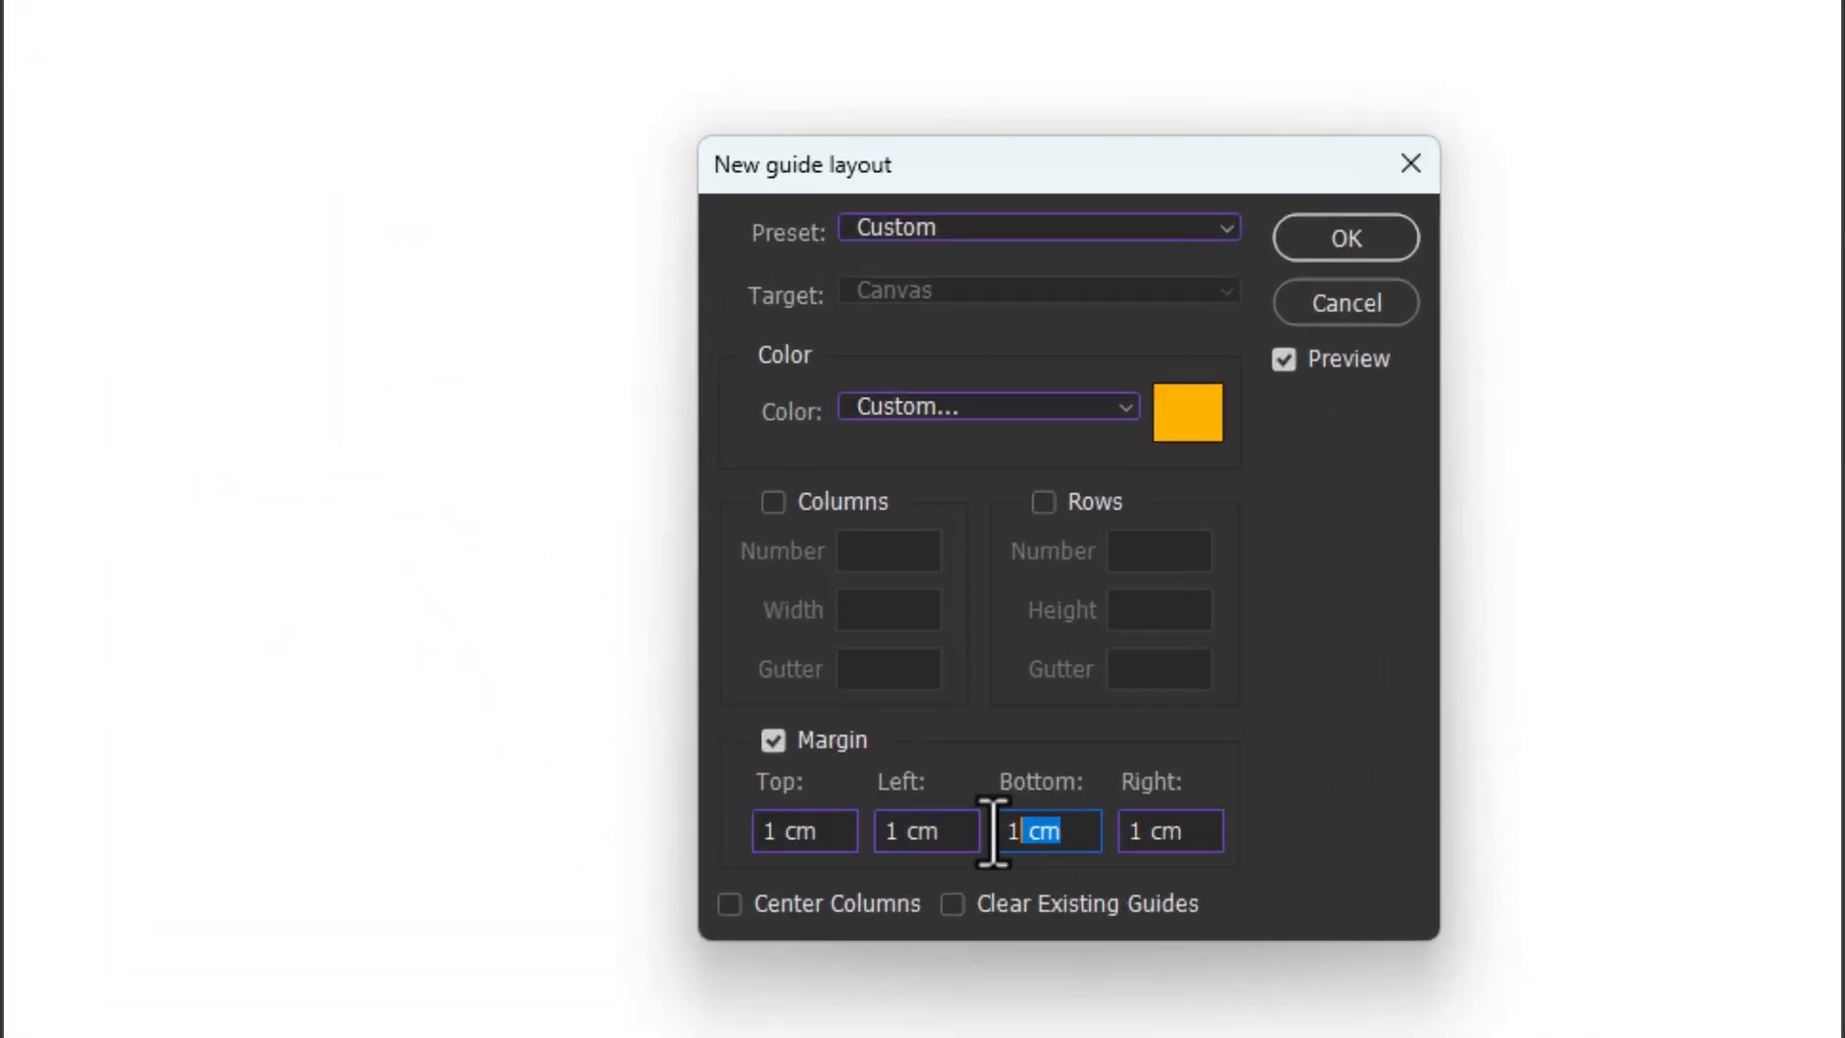
drag(1187, 832, 1125, 833)
click(1342, 238)
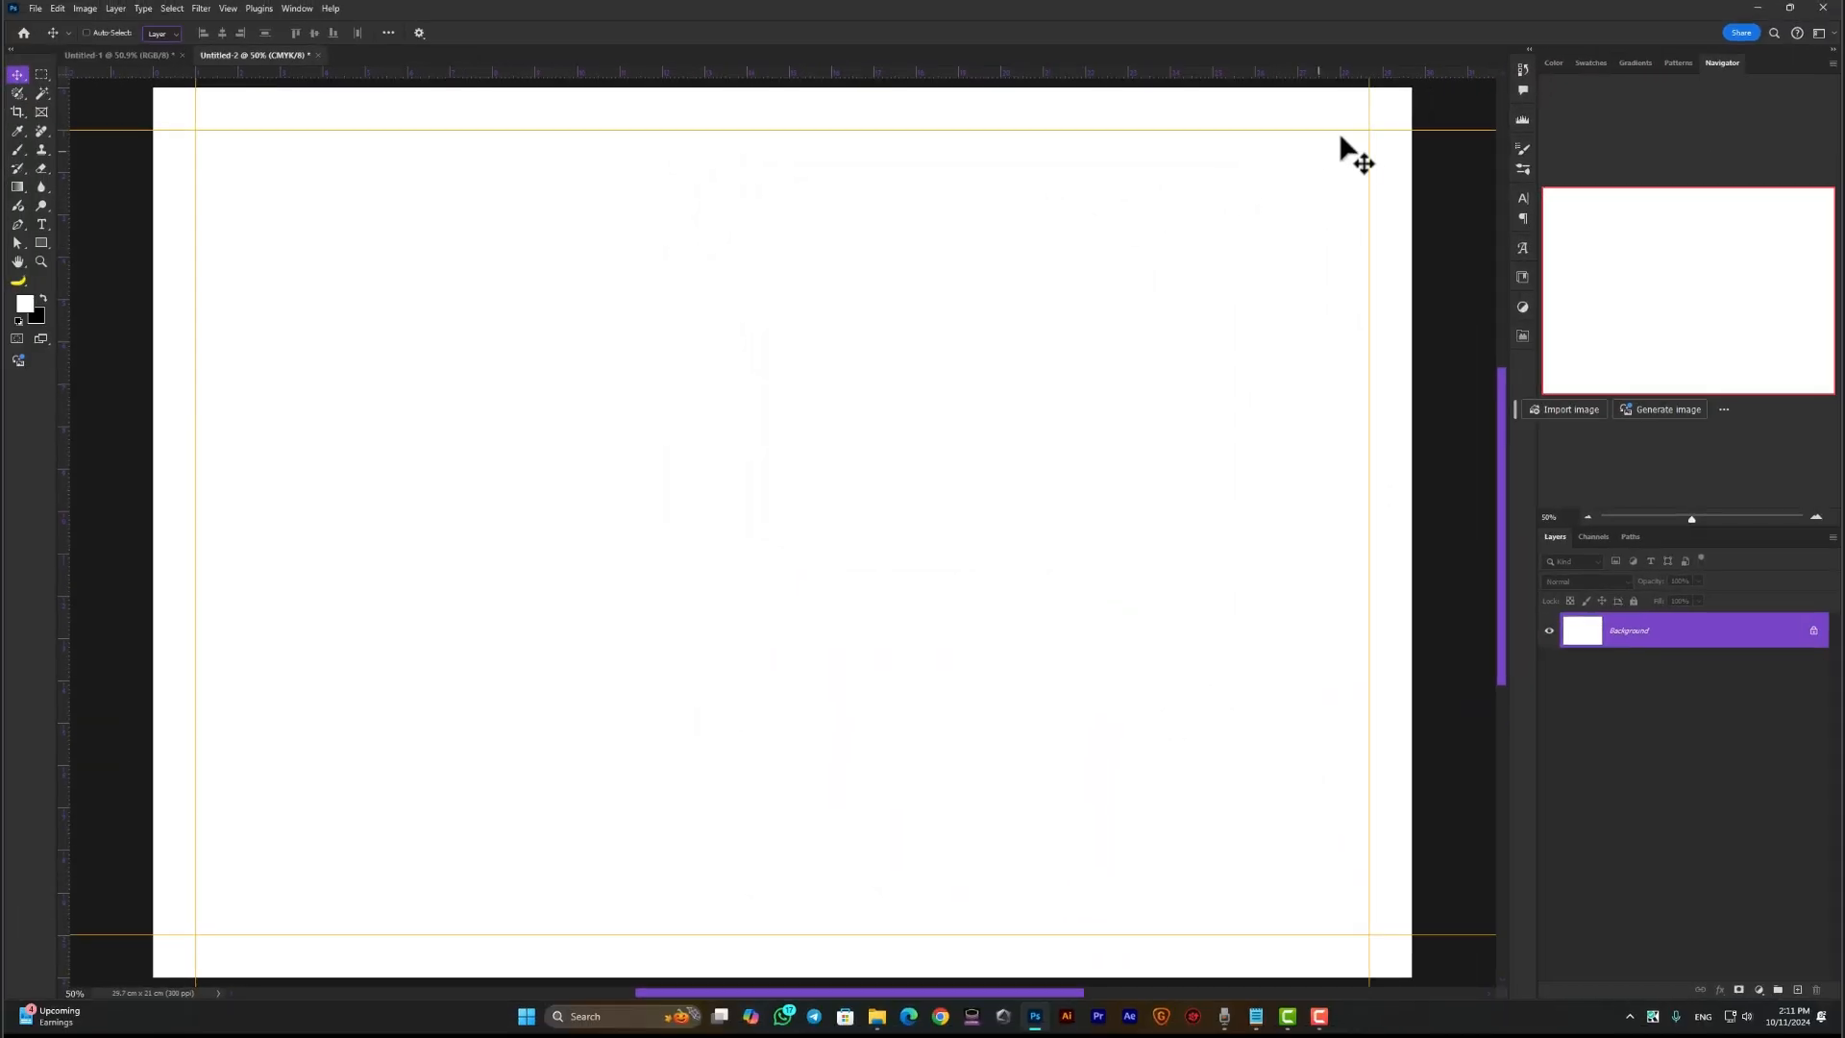
Add a Solid Color fill layer in rich black with C, M, Y and K all at 100%
click(1759, 990)
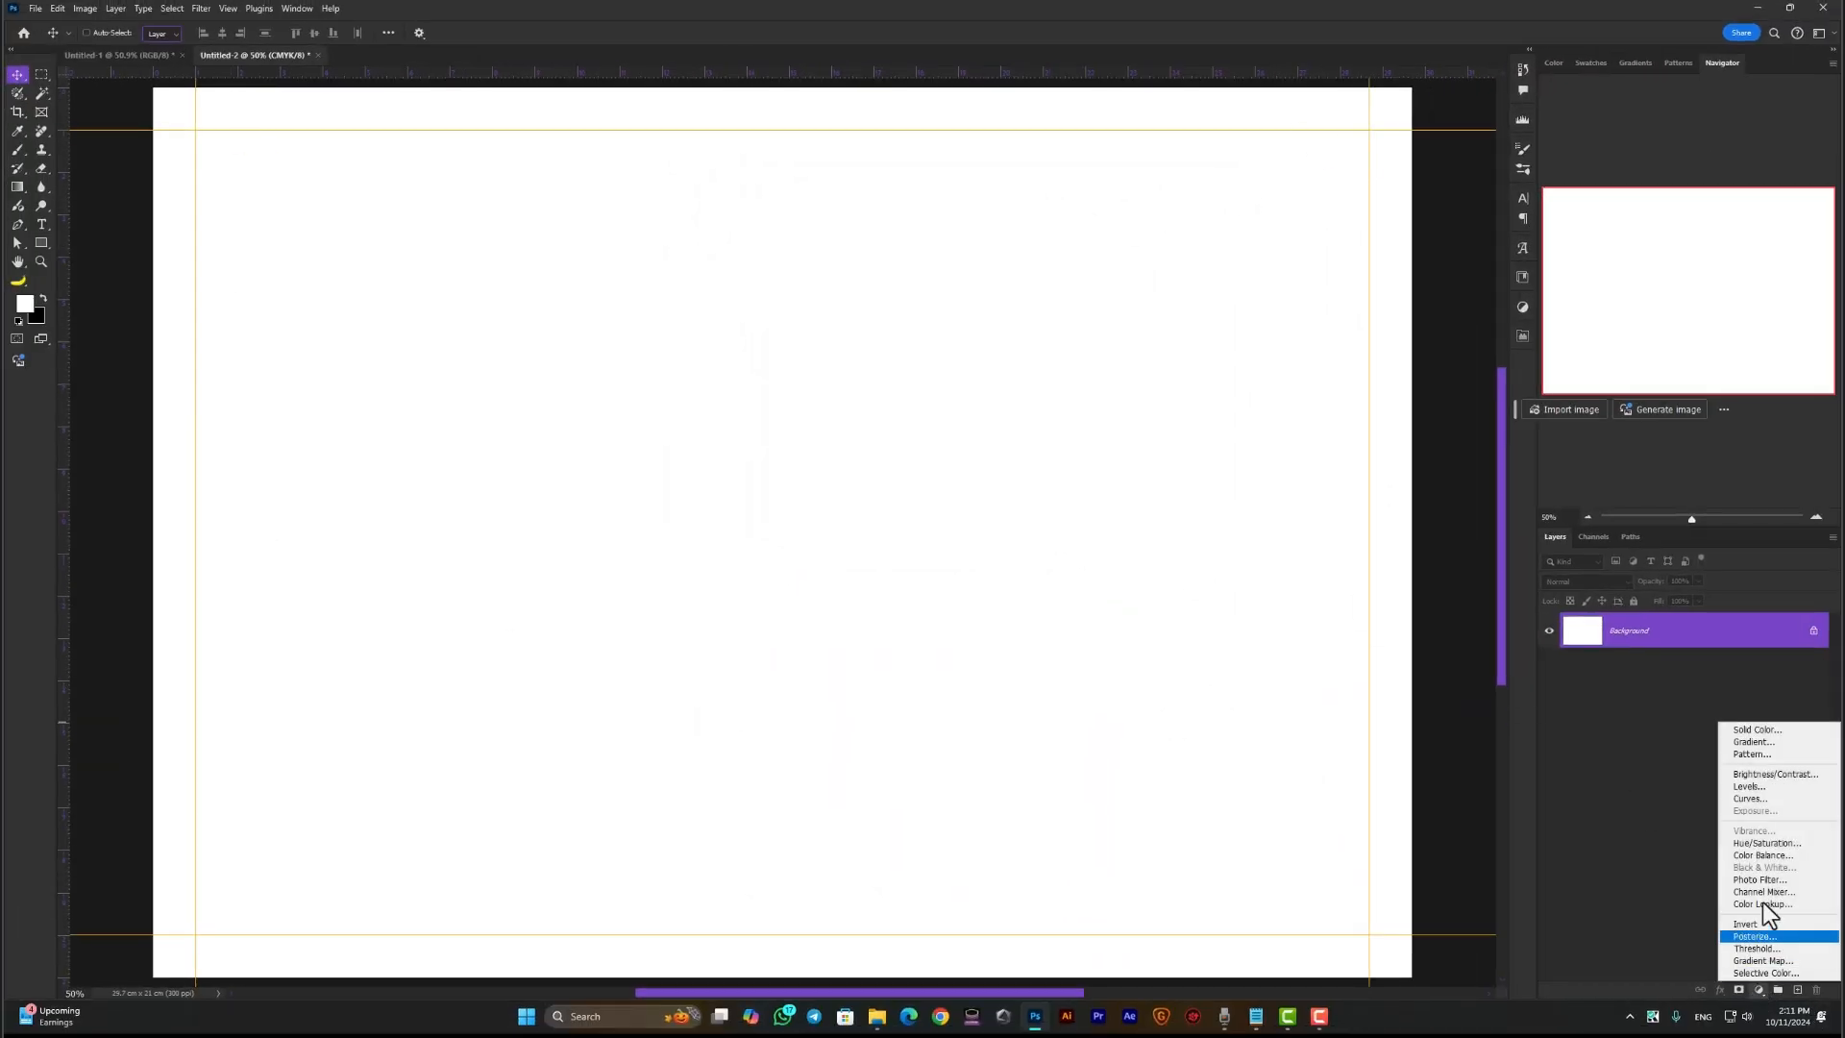
click(1751, 730)
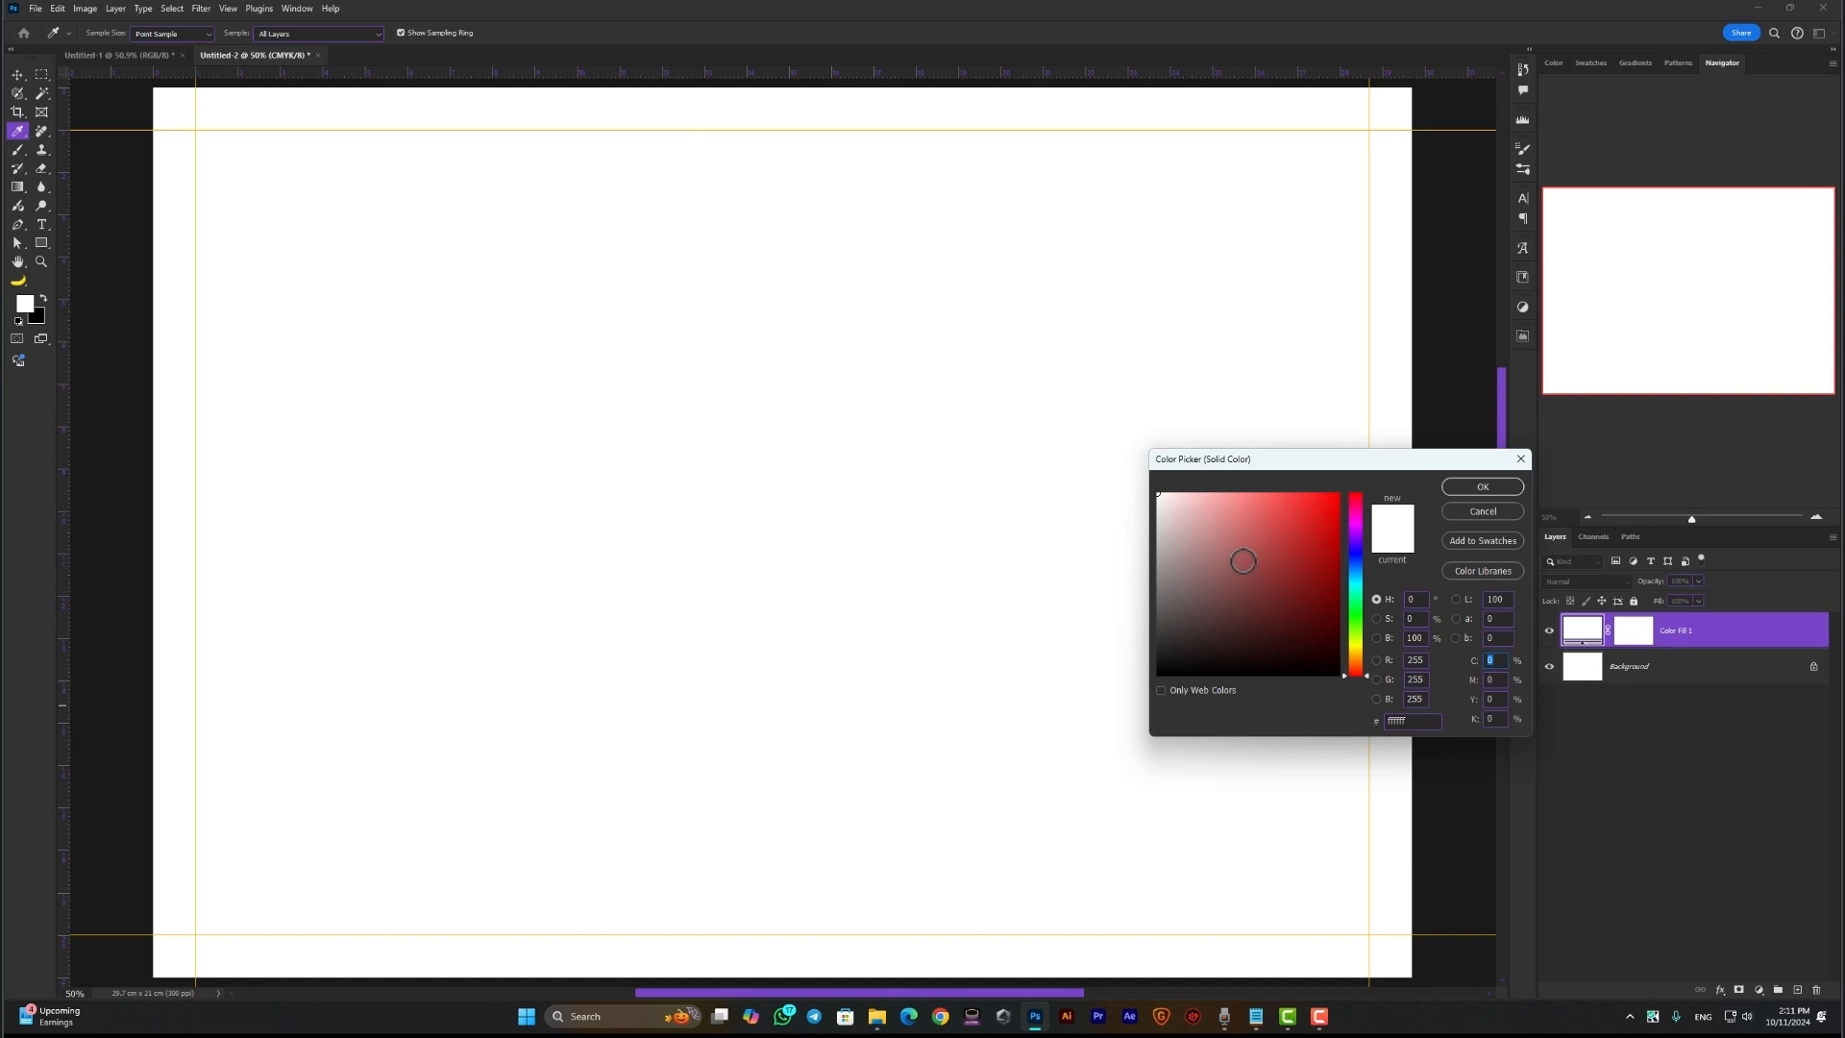
drag(1242, 561, 1437, 764)
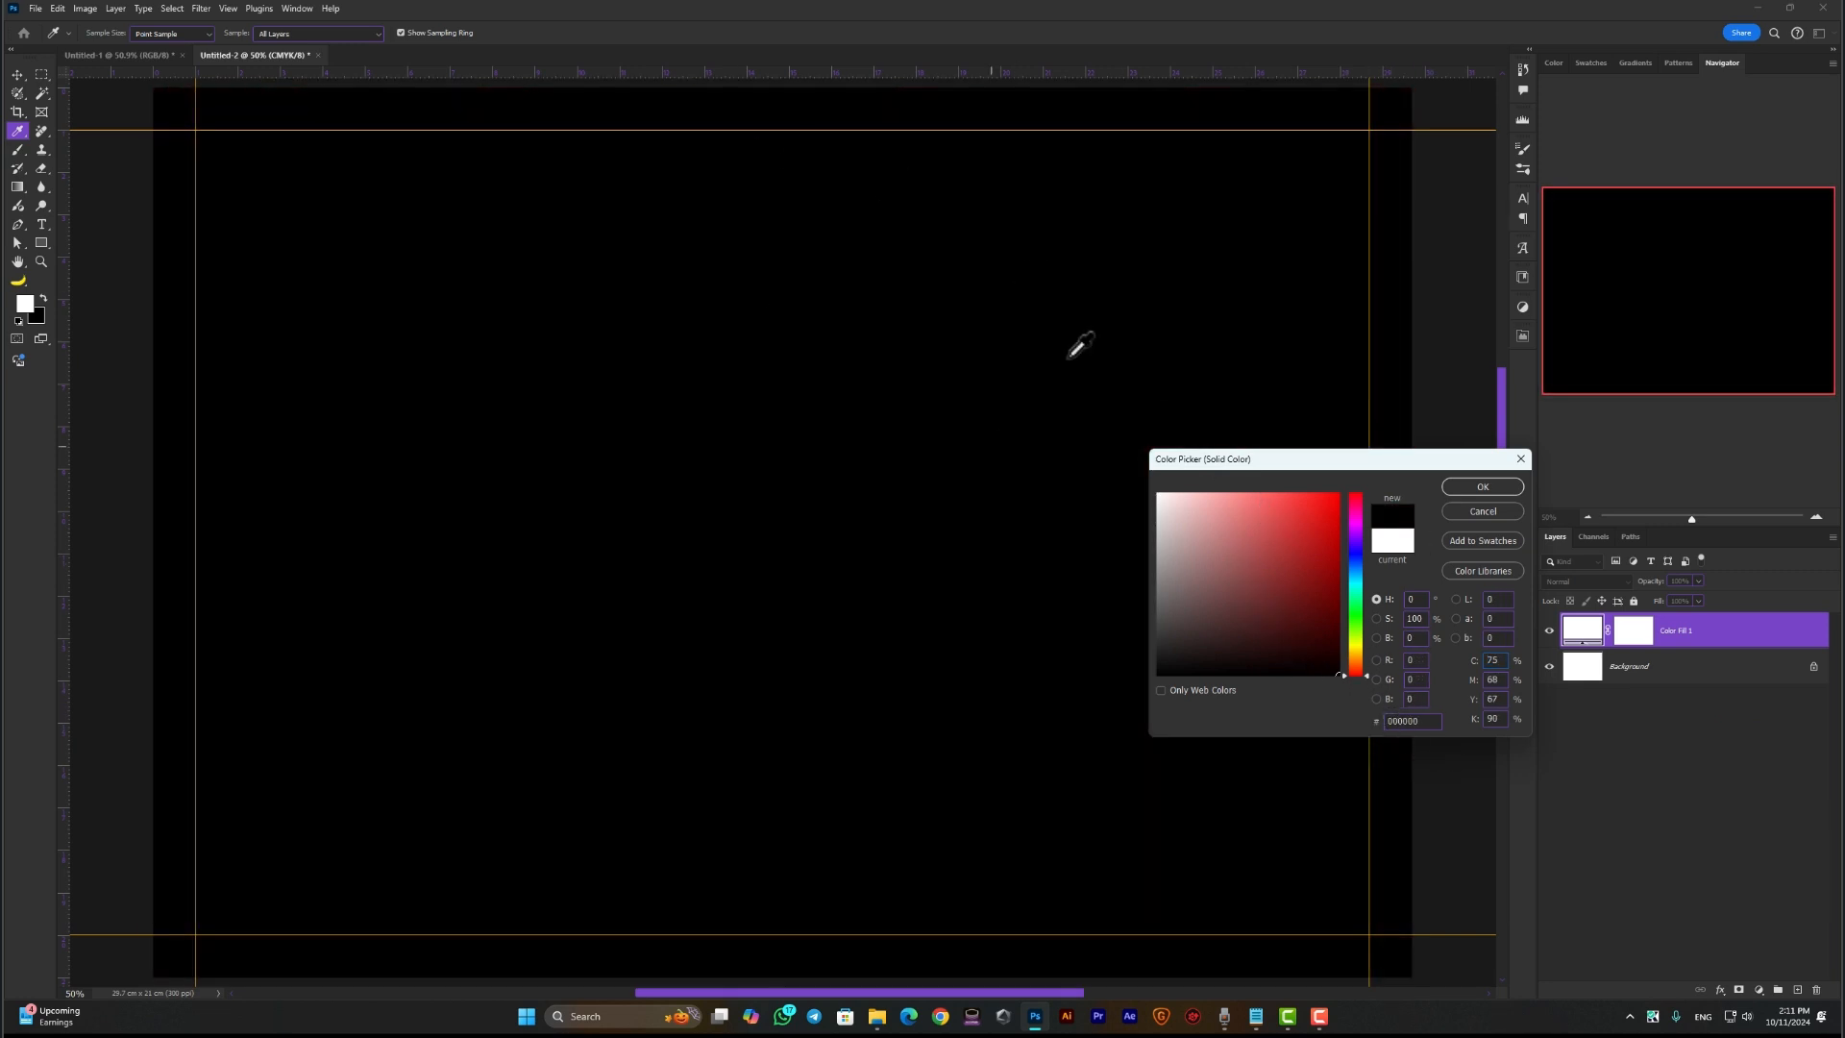
click(1500, 661)
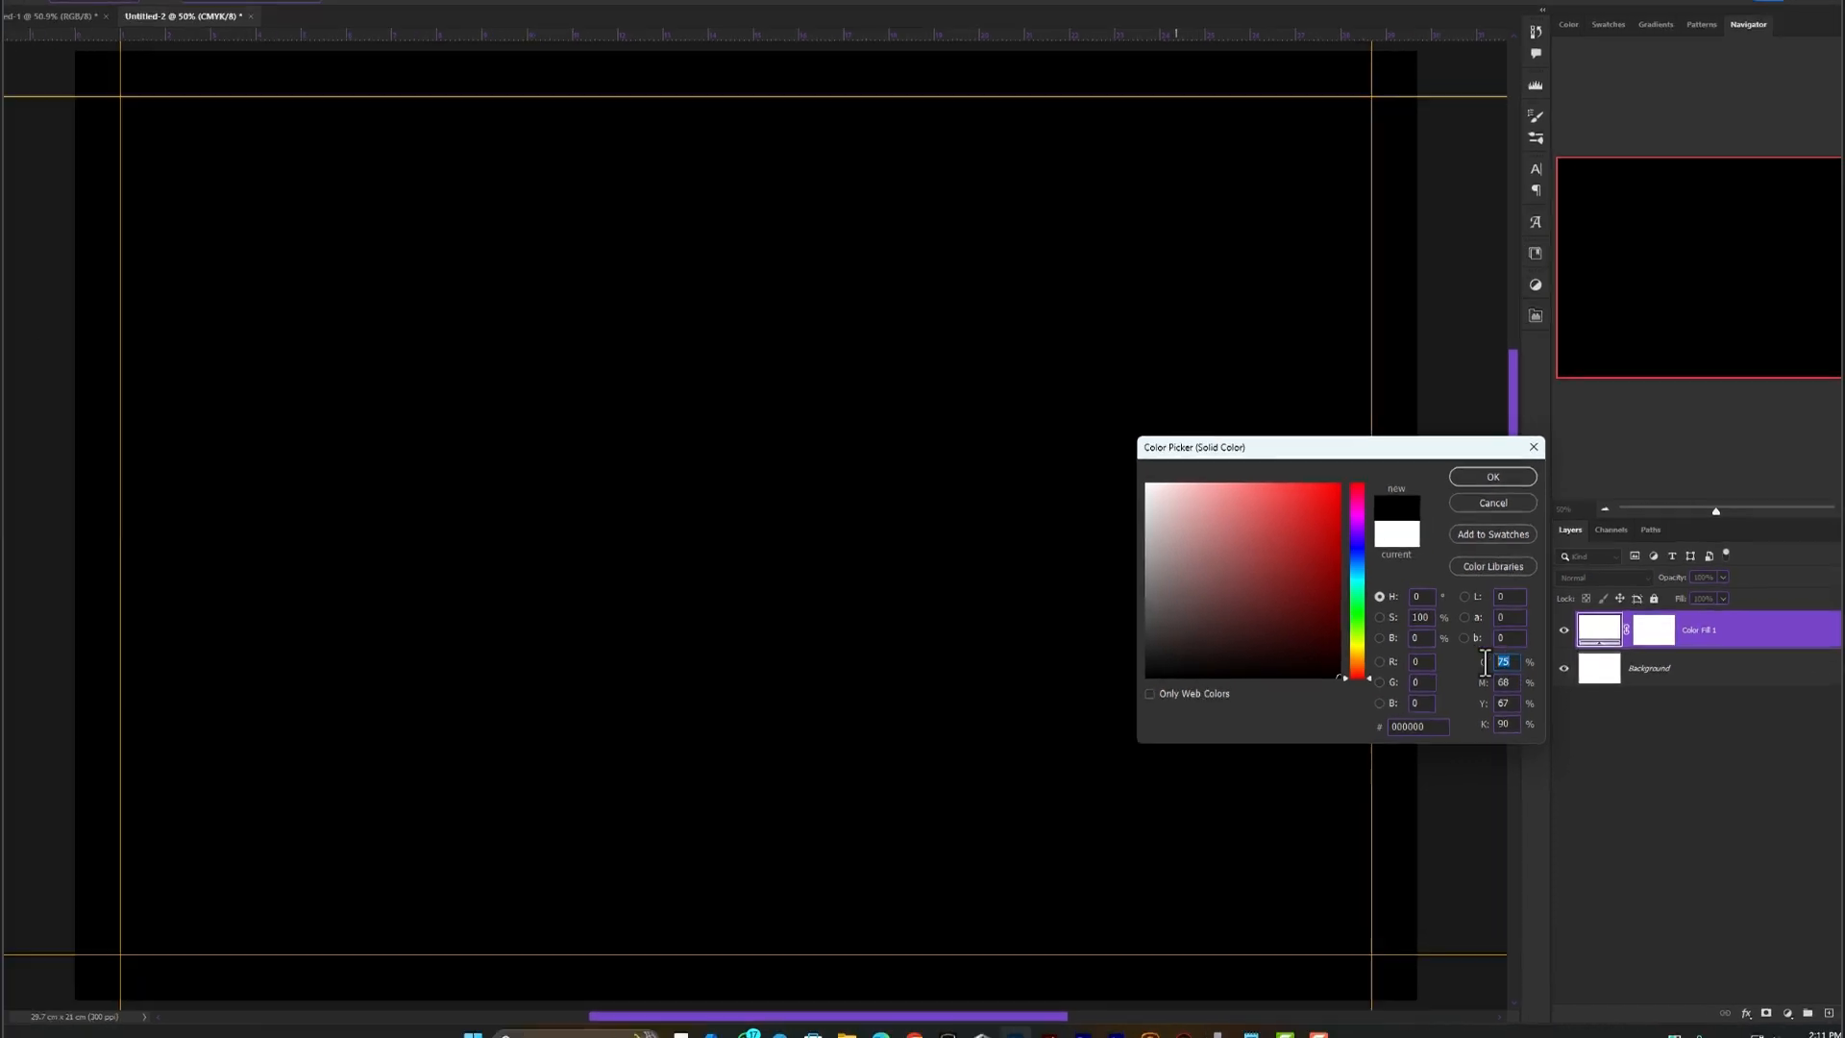
text(100)
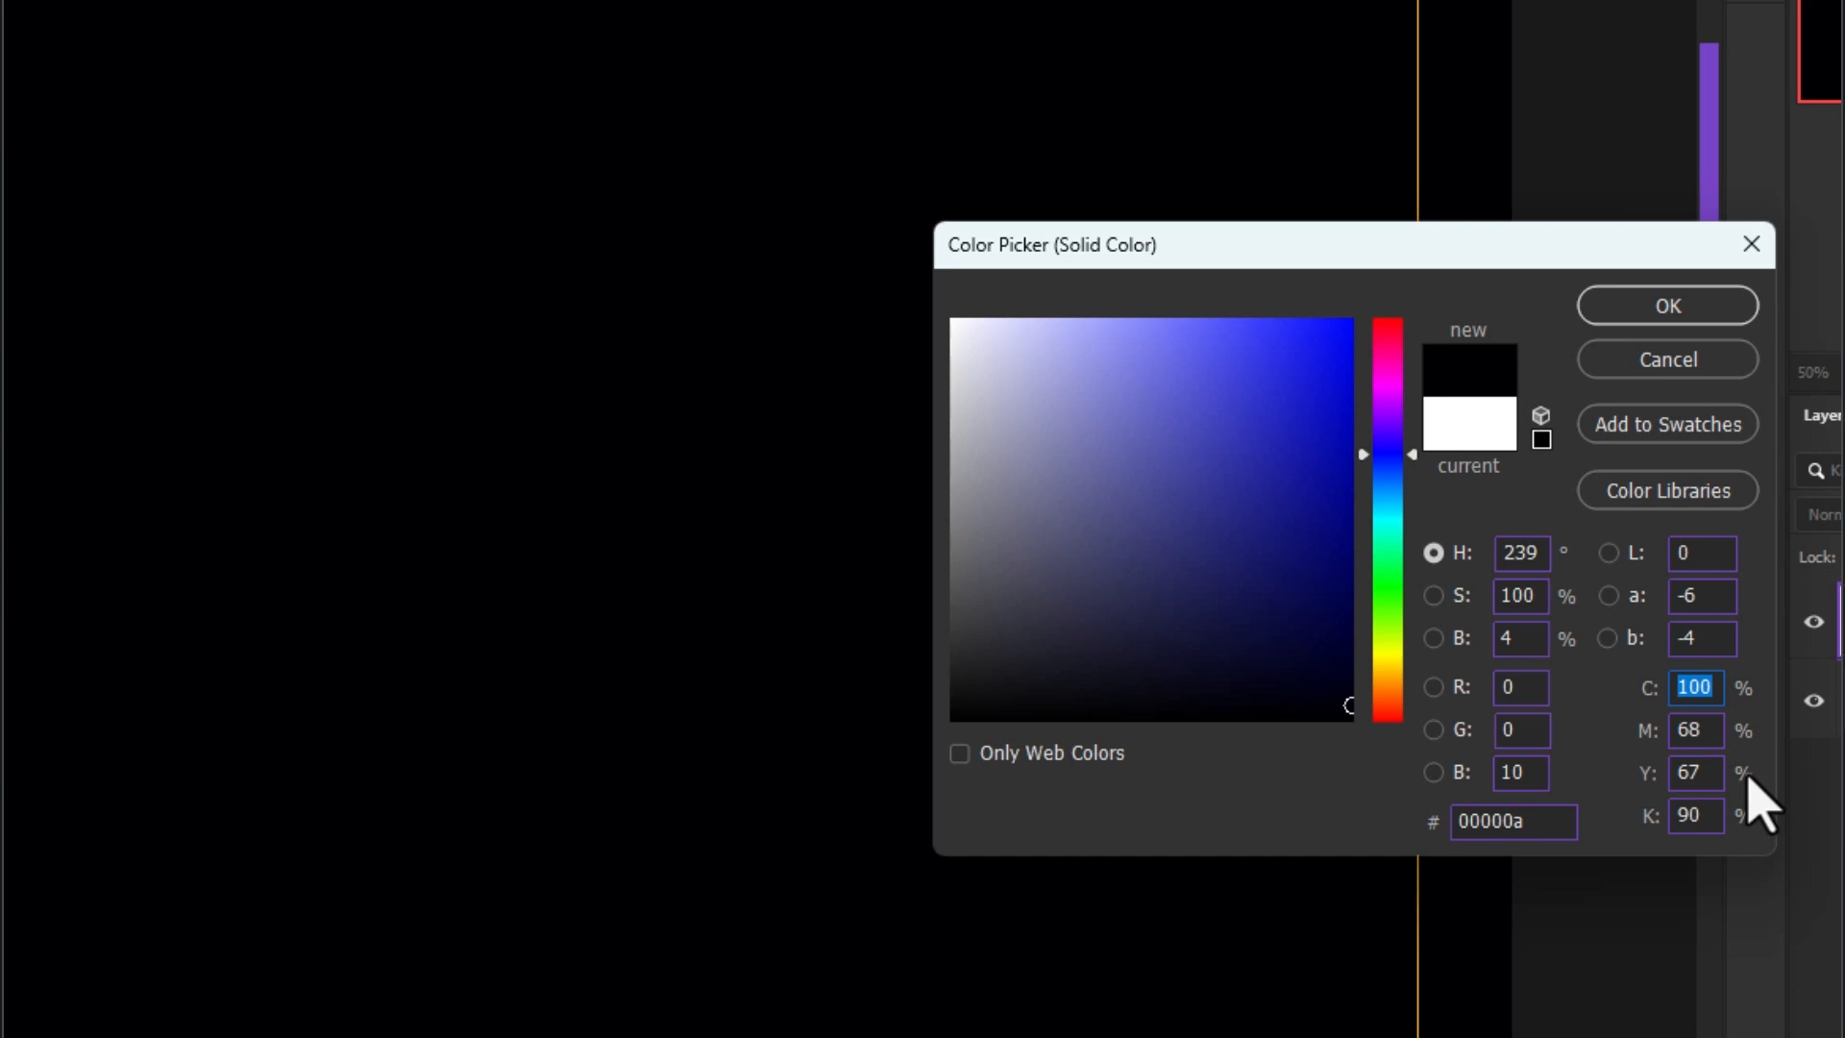
key(Tab)
text(100)
key(Tab)
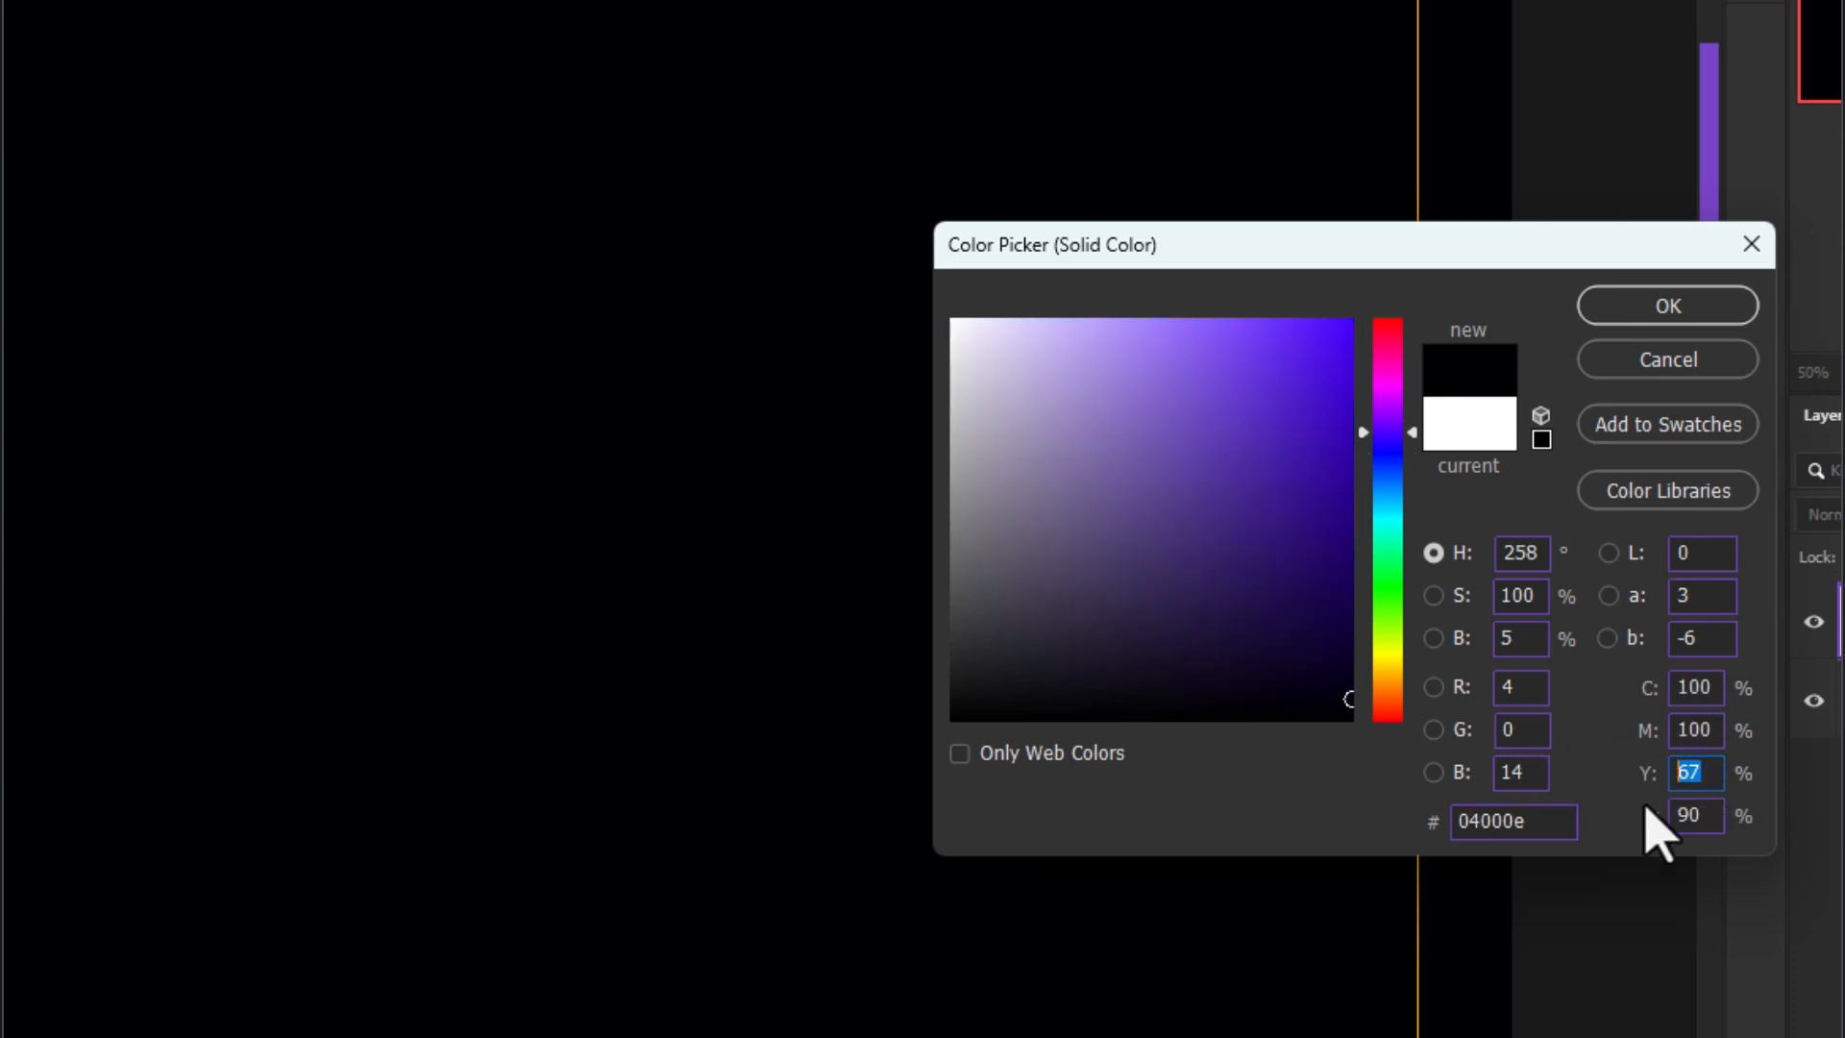
text(100)
key(Tab)
text(100)
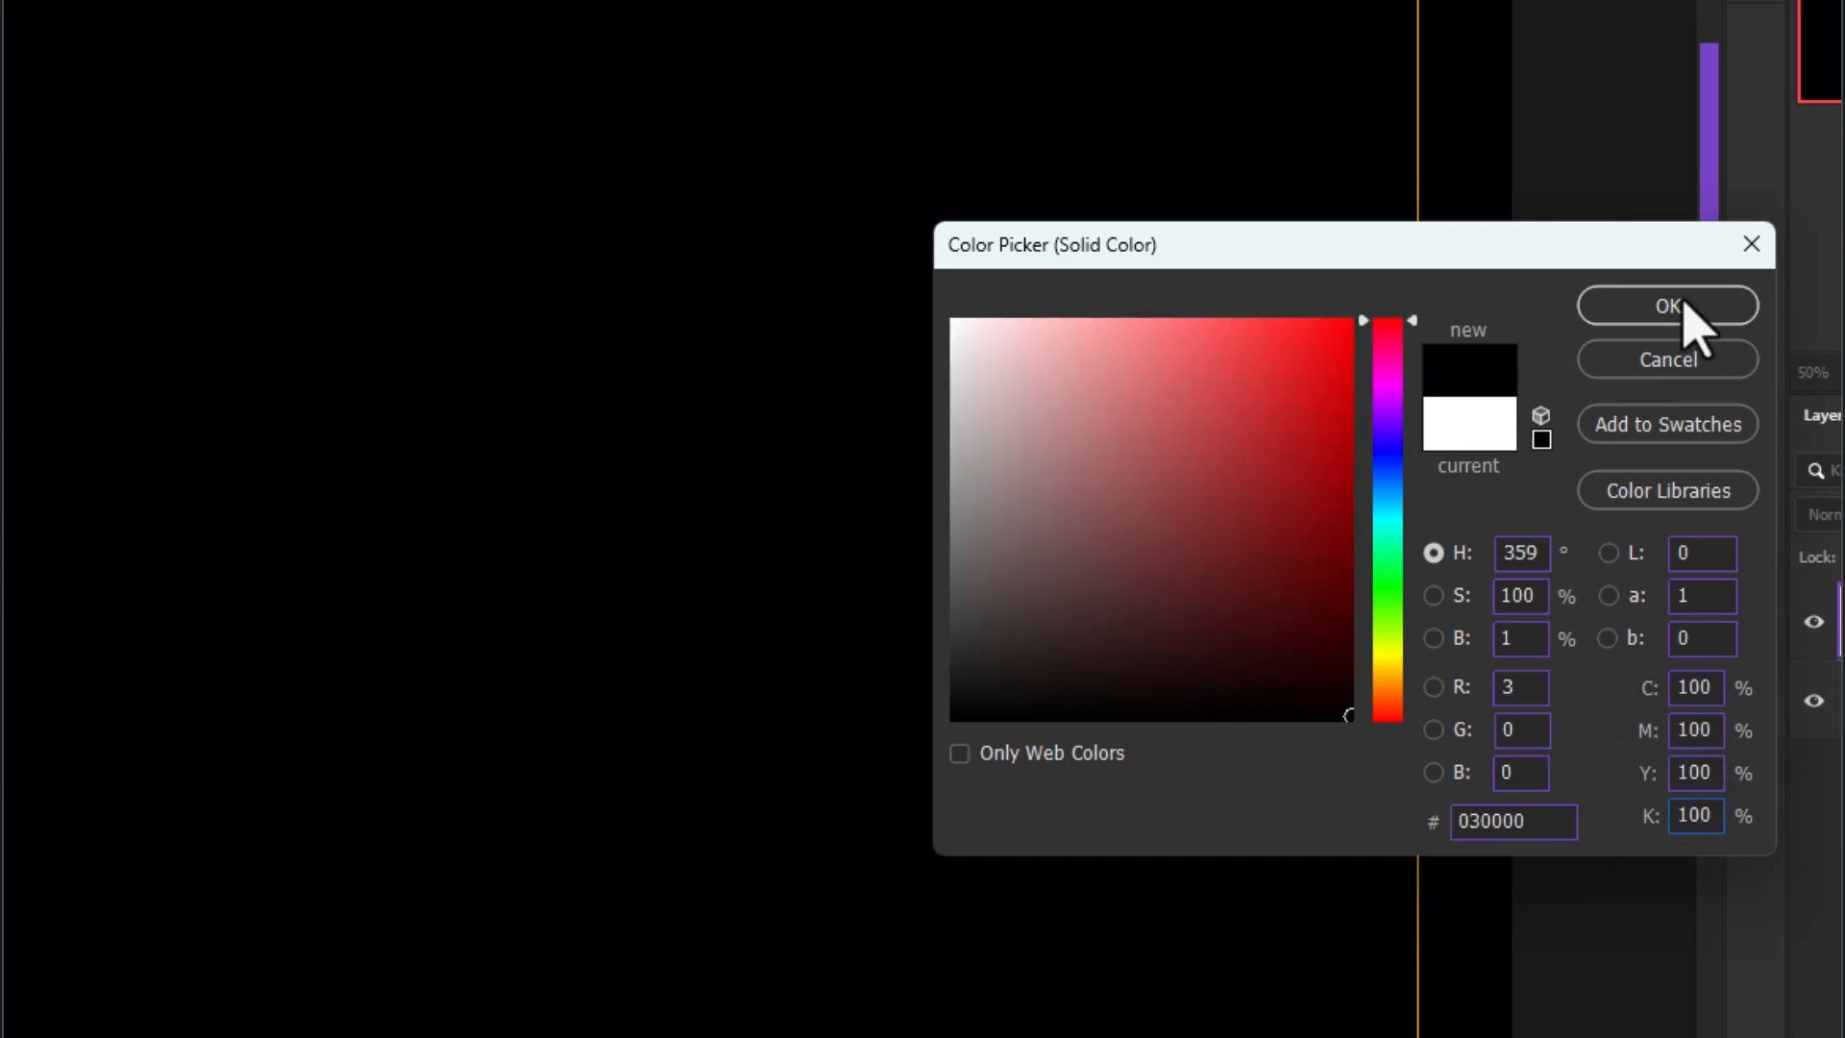
click(1683, 306)
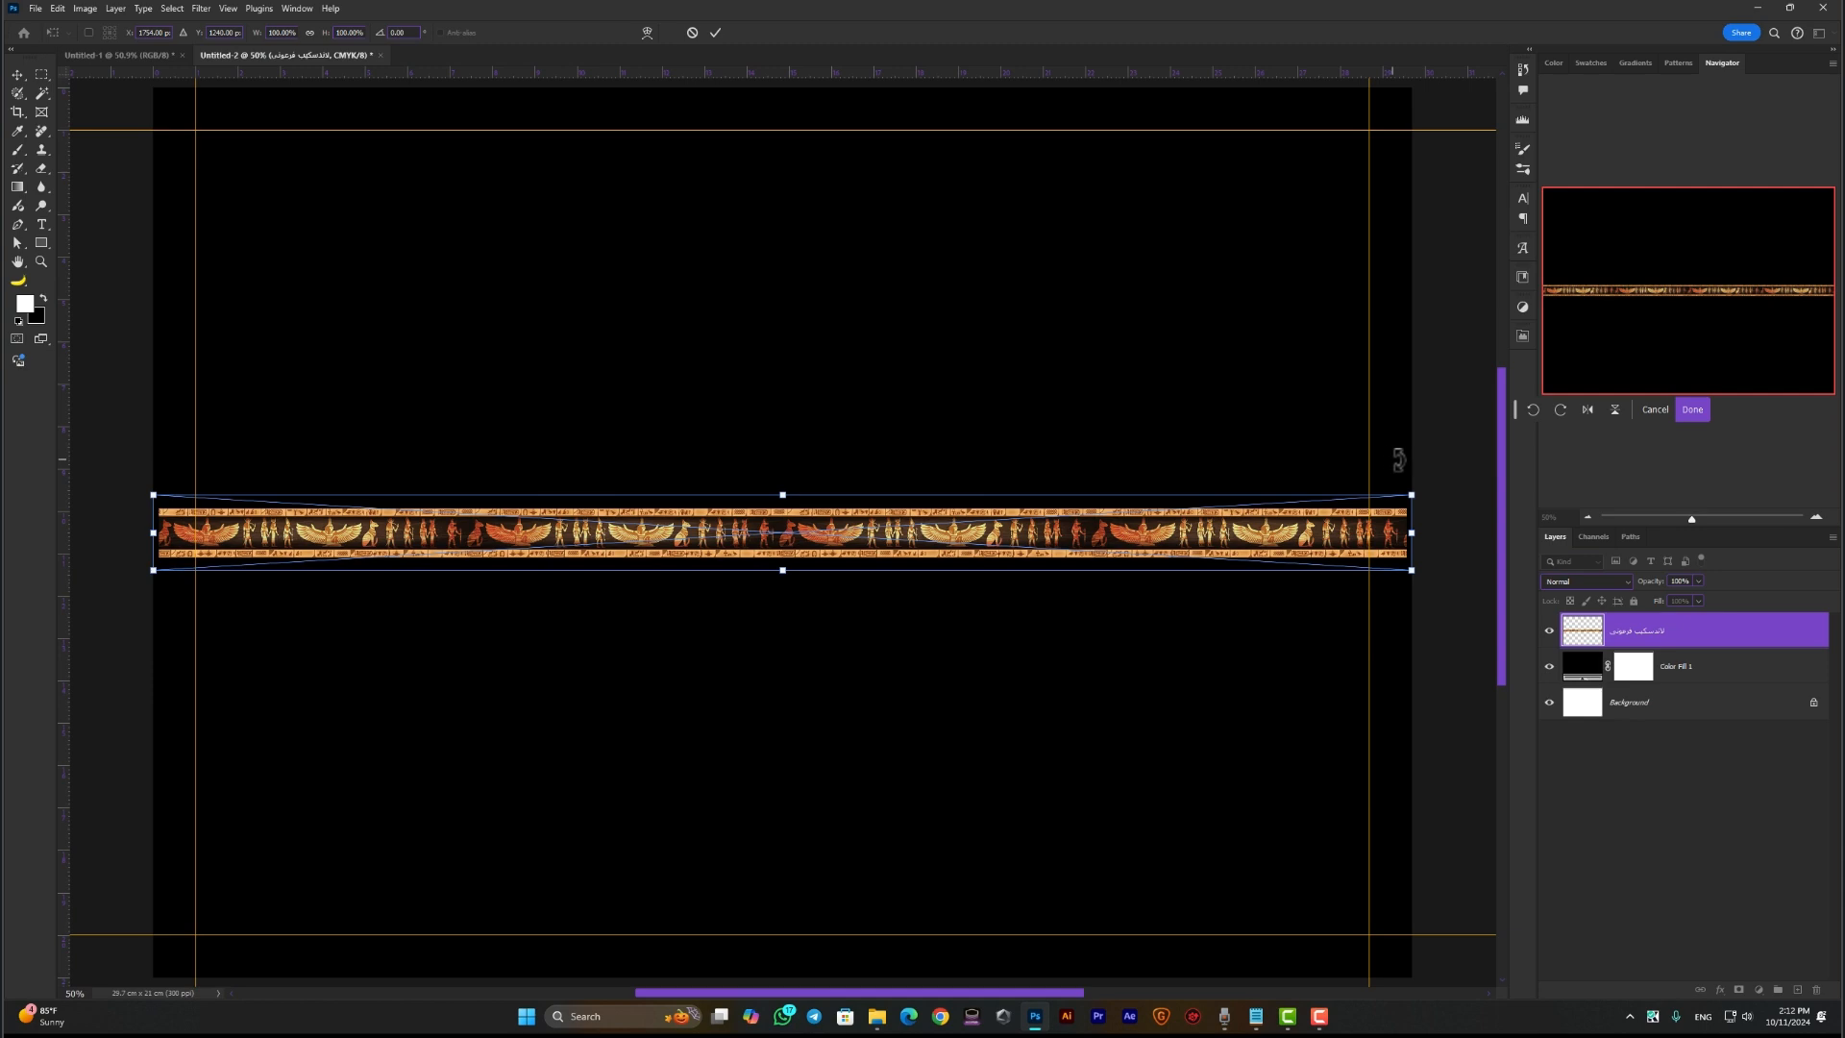
Rotate the placed Pharaonic border strip 90° and move it flush against the canvas's right edge
drag(1398, 459, 845, 926)
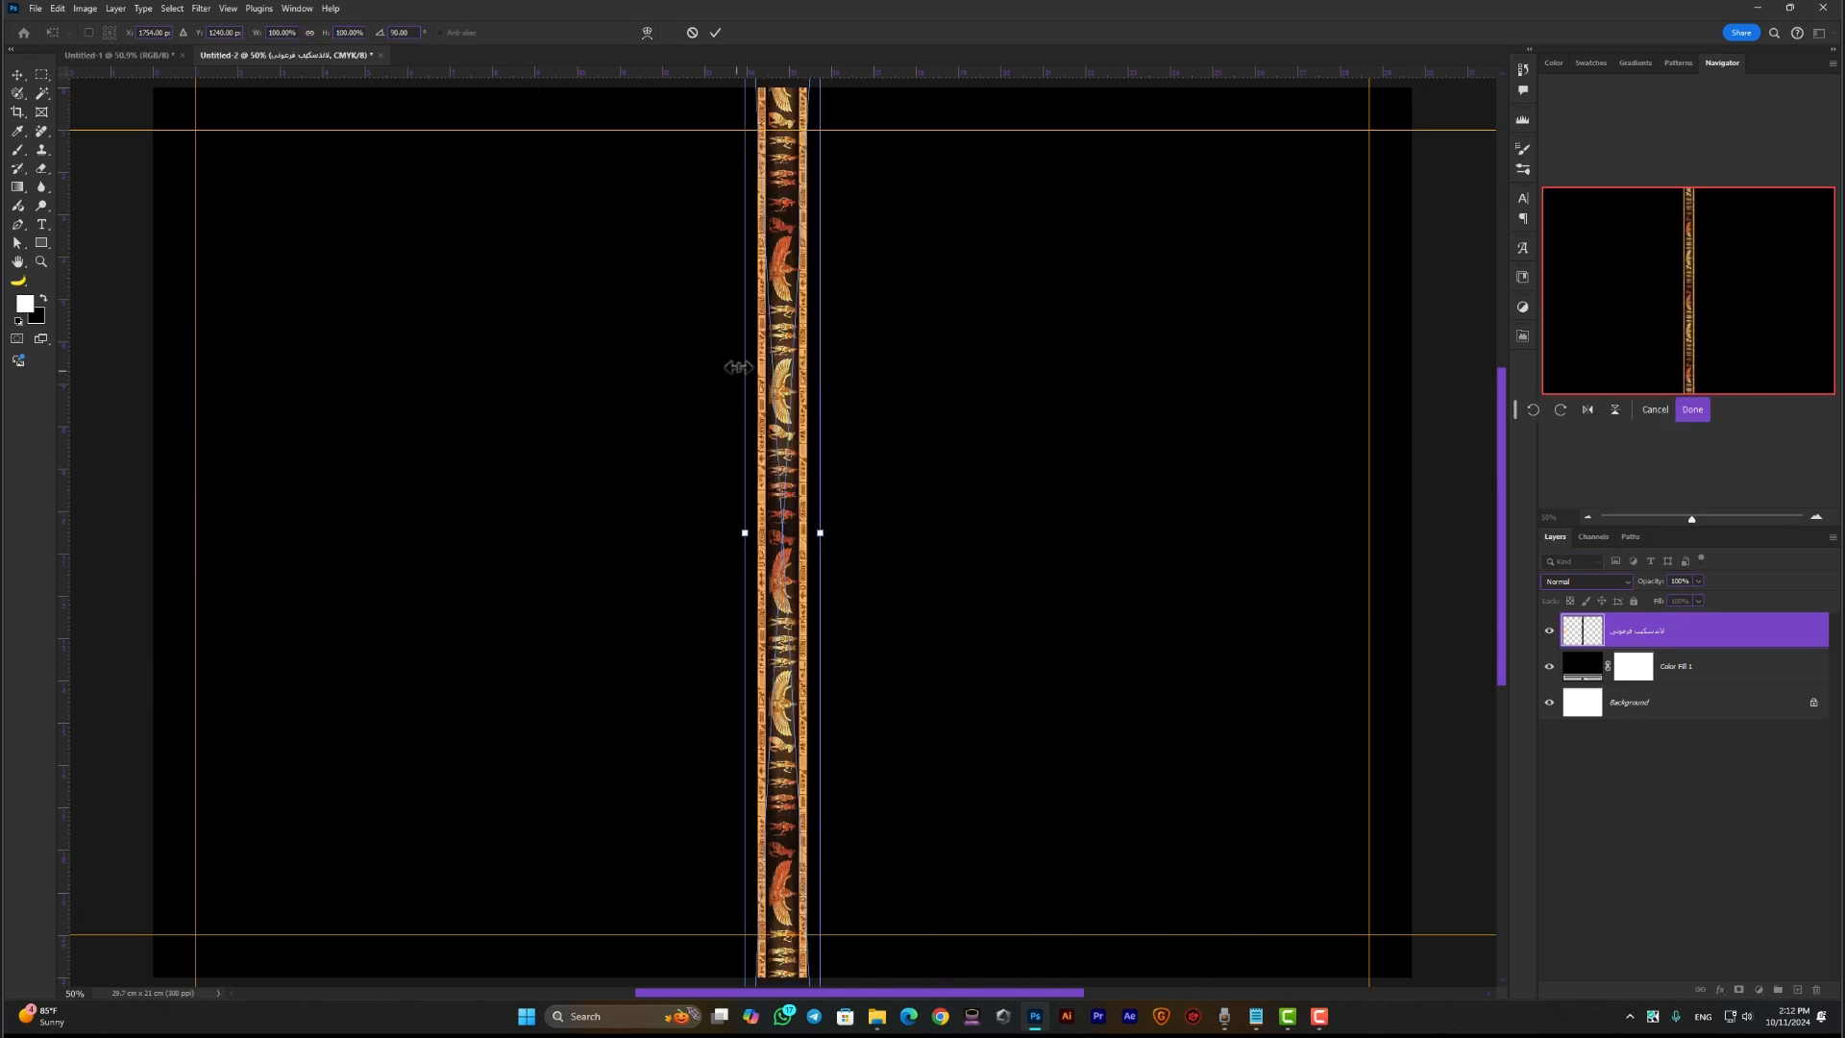
key(Return)
drag(789, 348, 1435, 522)
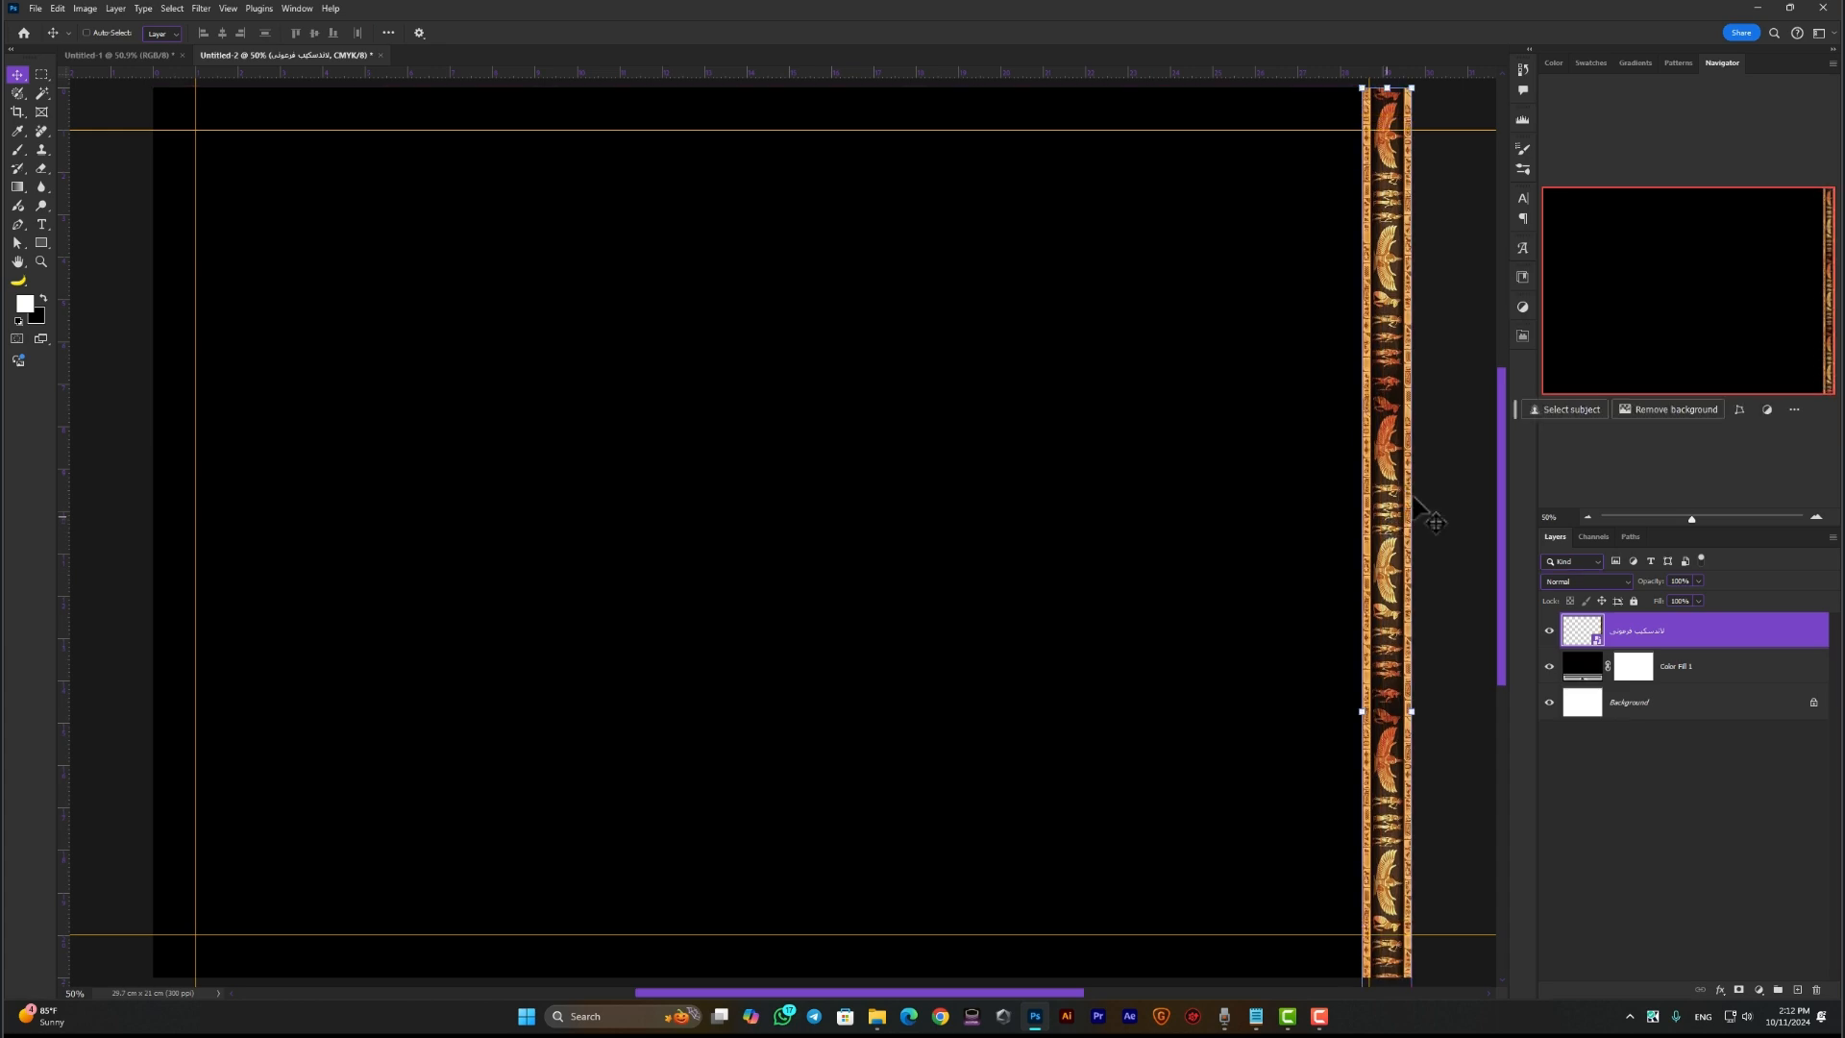
click(1442, 468)
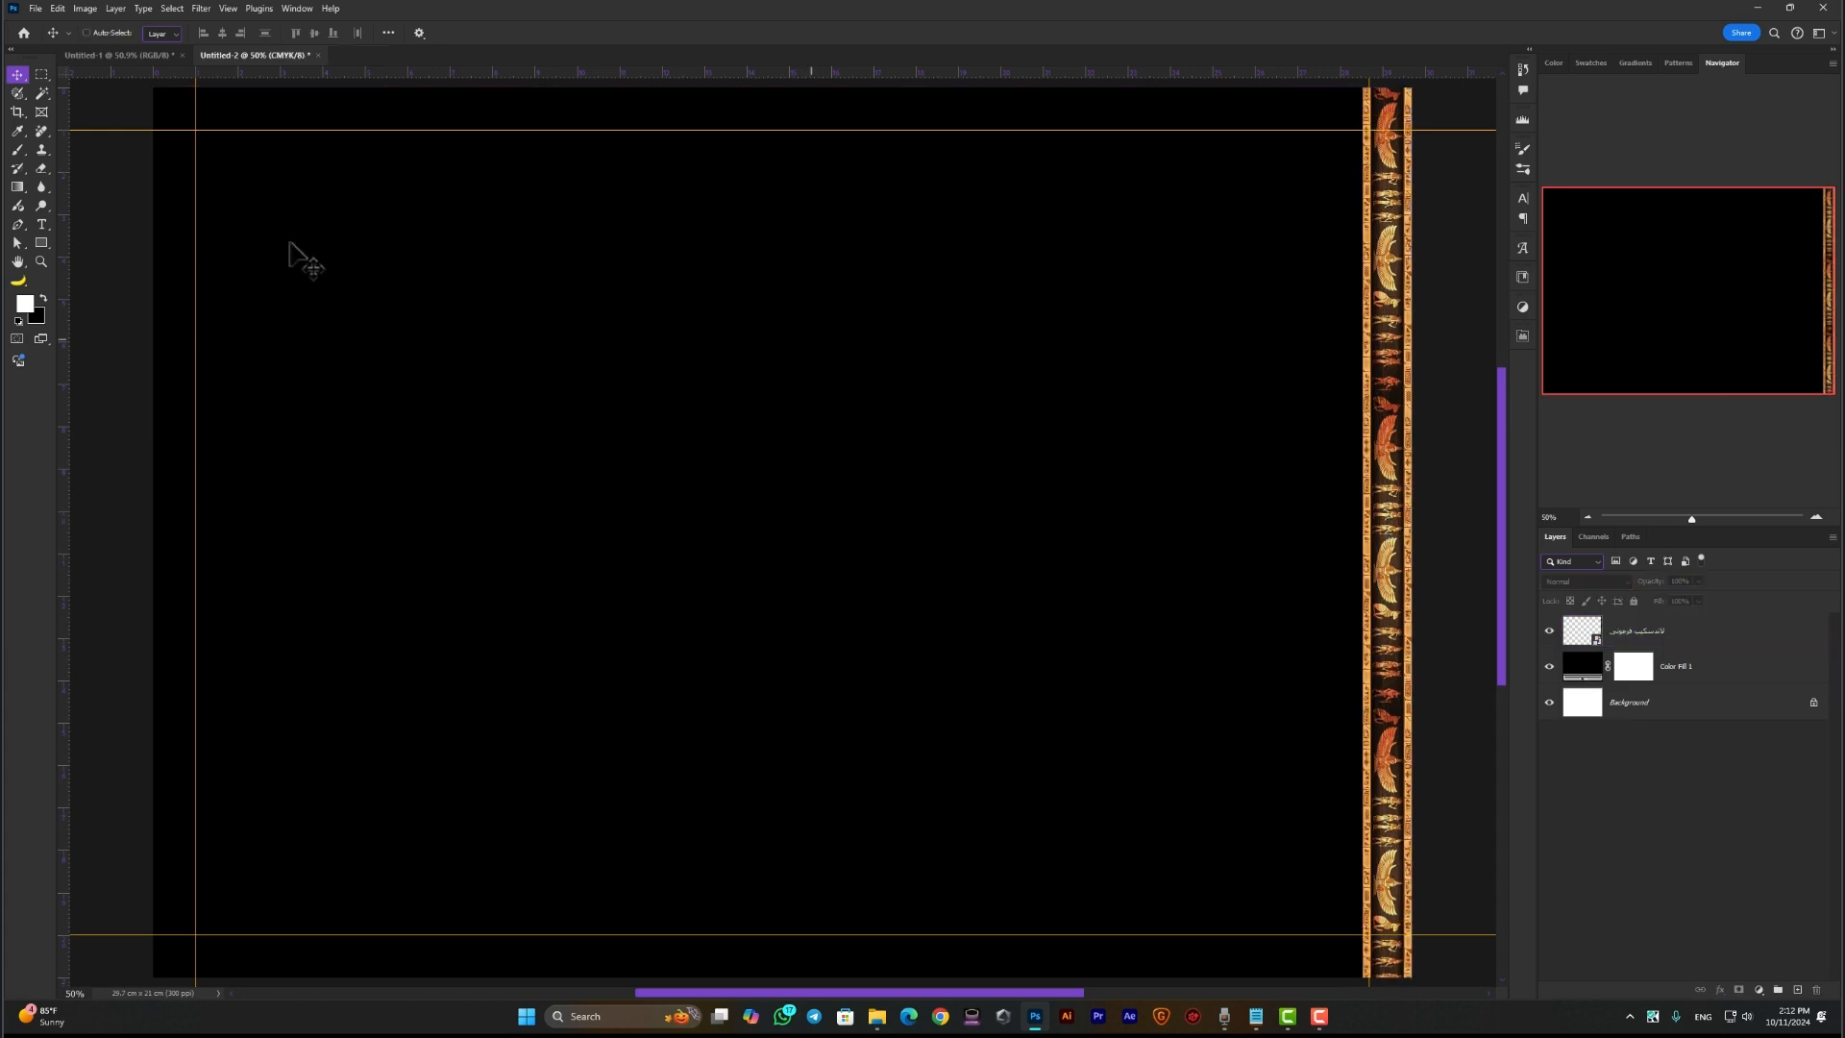
Marquee an area about 12.8 cm wide from the canvas's top-right corner, place a vertical guide at its left edge, and deselect
click(38, 73)
drag(1409, 89, 1409, 97)
drag(1622, 96, 869, 298)
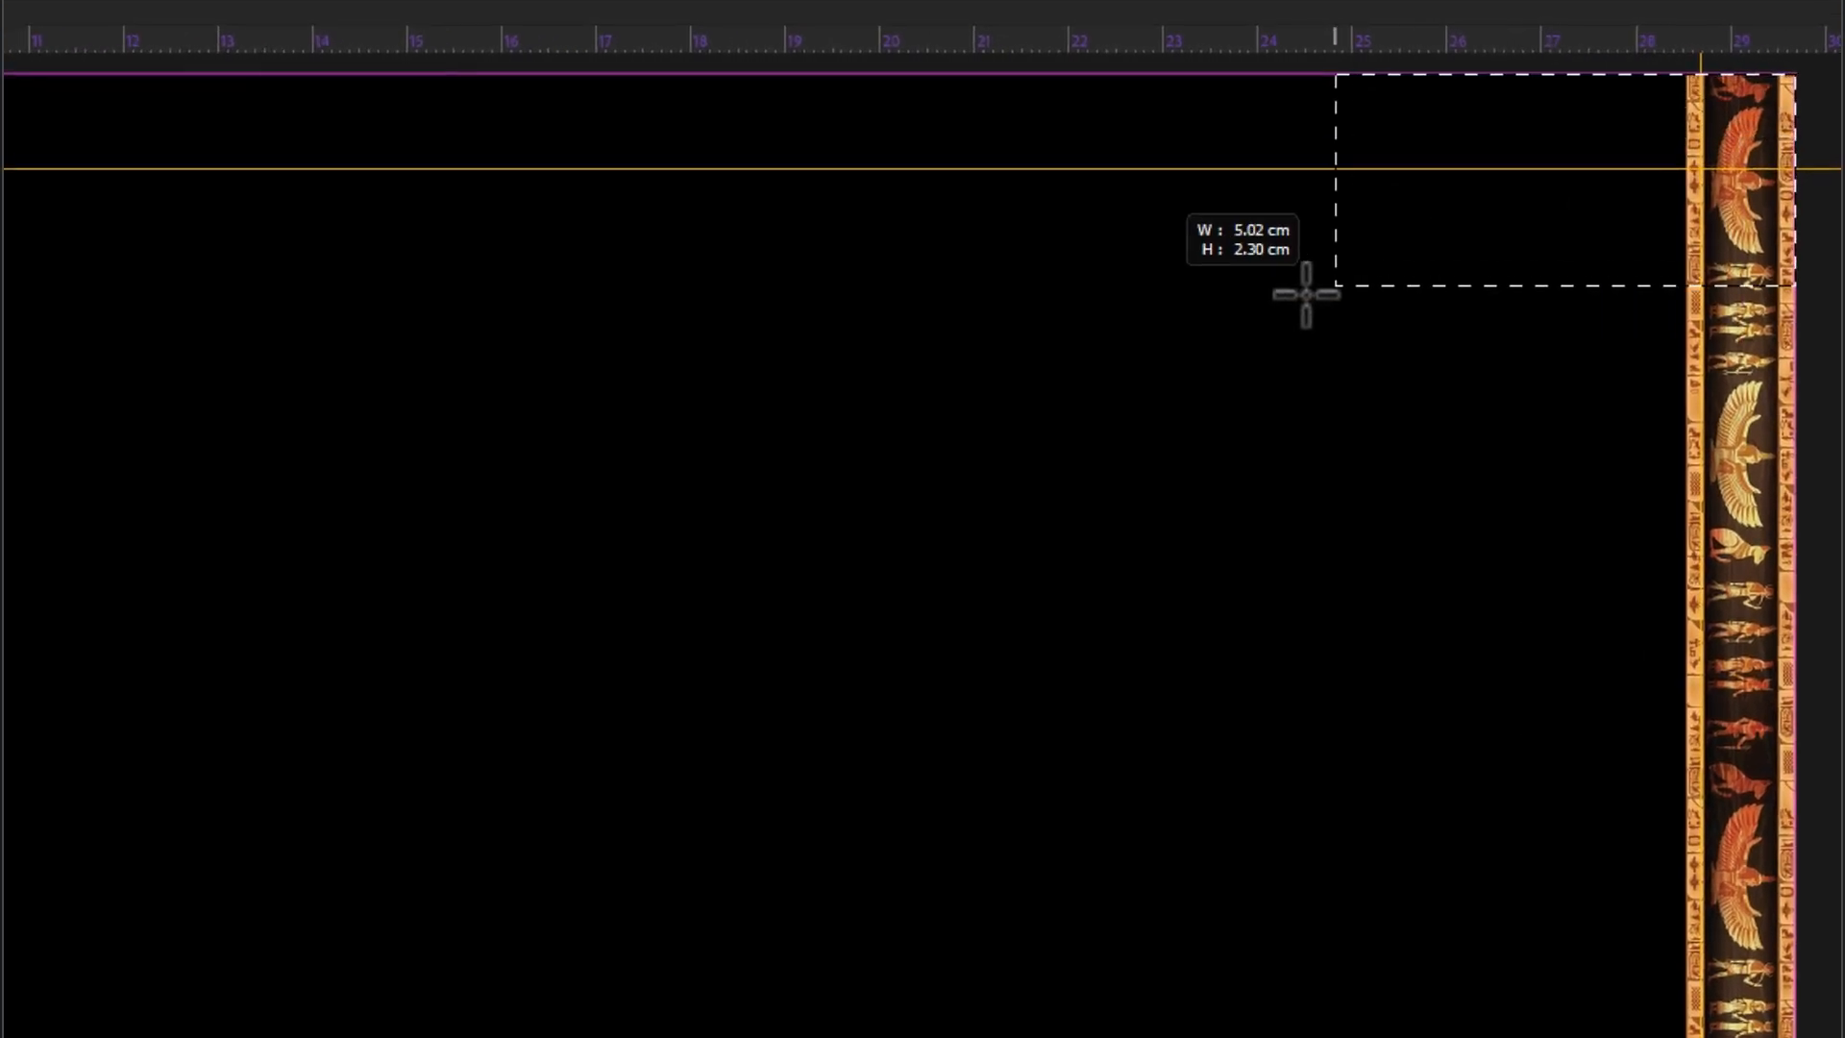
drag(797, 363, 585, 371)
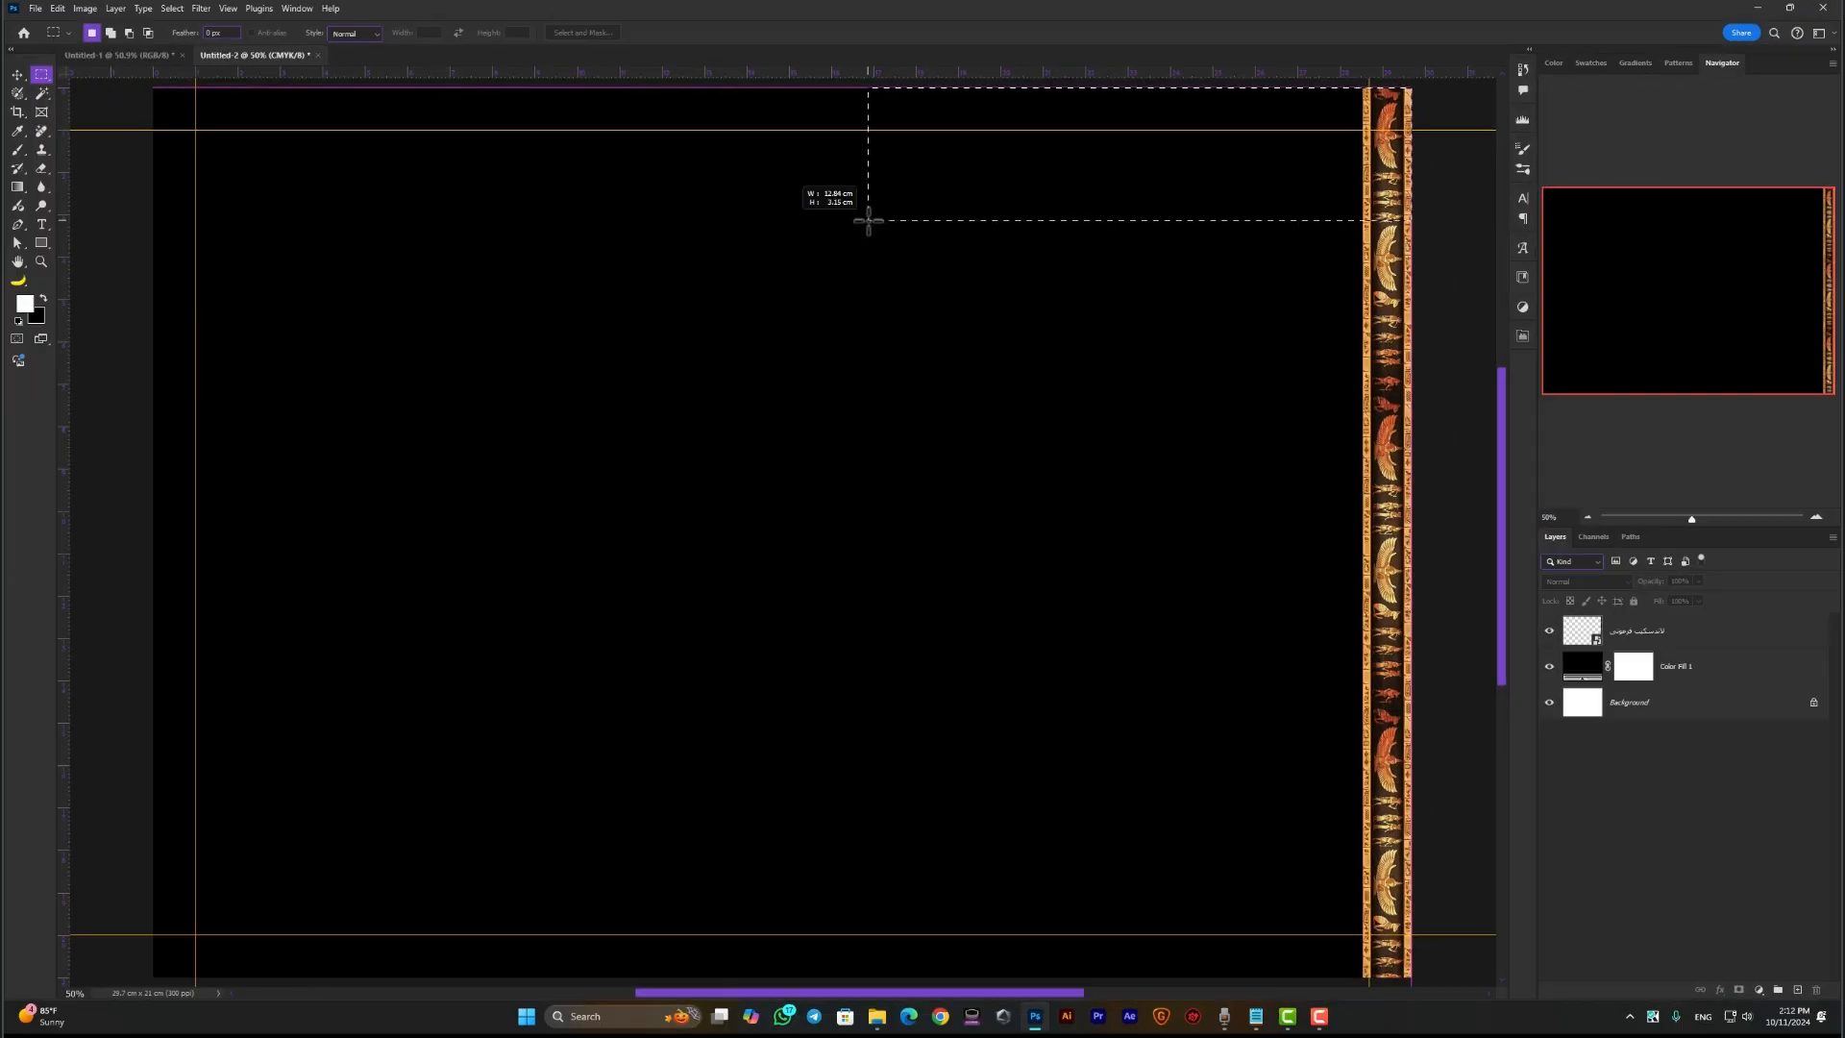
drag(868, 221, 868, 221)
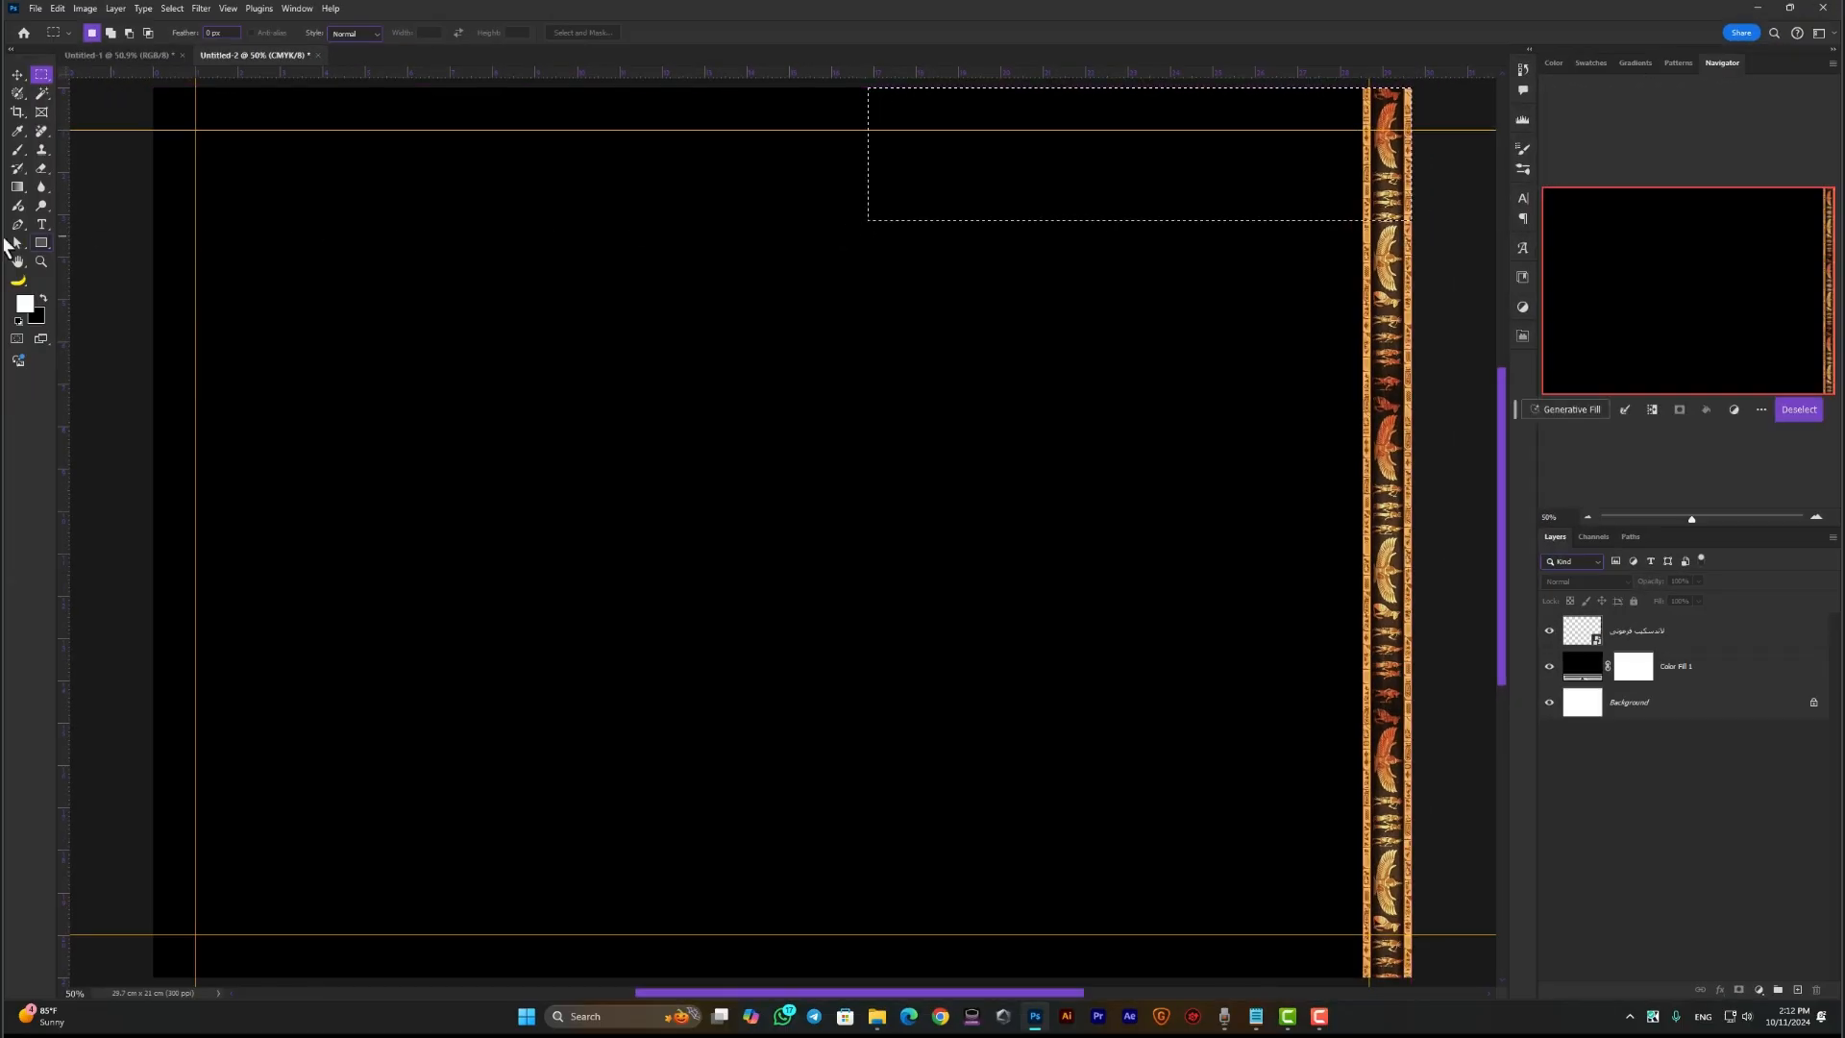
drag(61, 206, 878, 227)
key(ctrl+d)
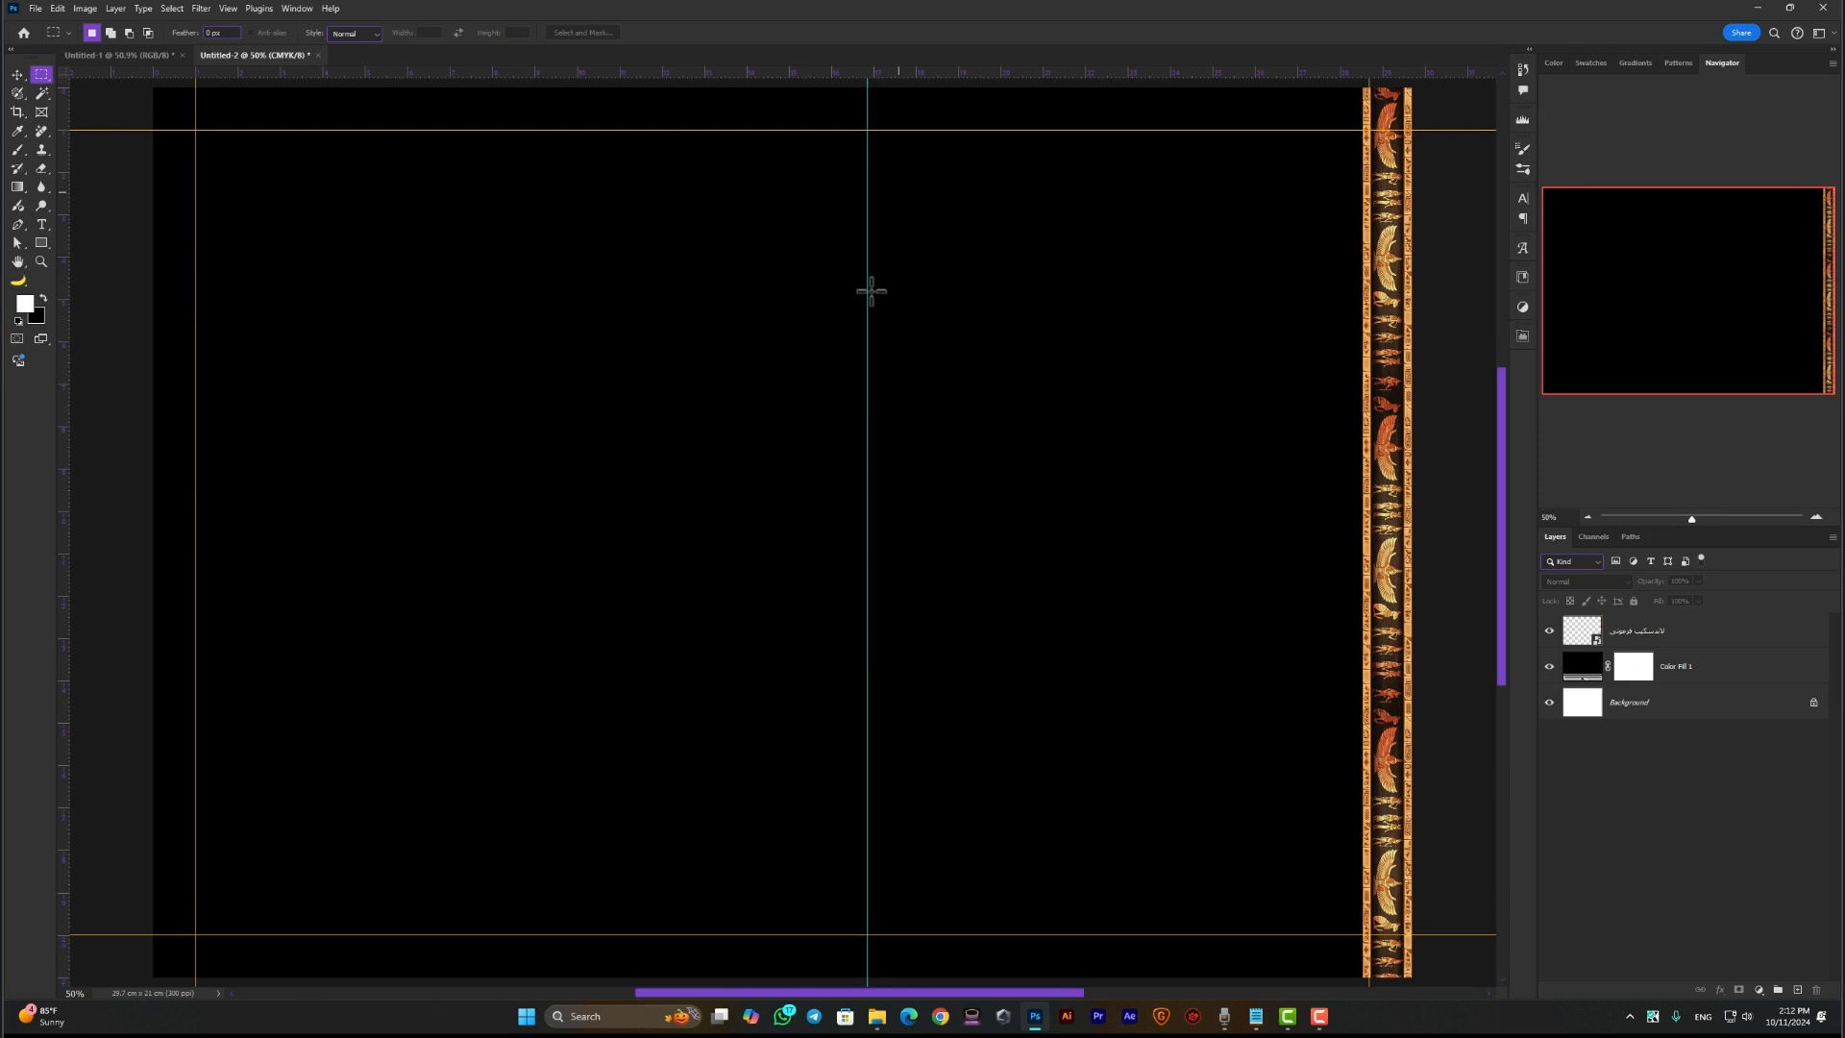
Duplicate the border strip layer and move the copy so its left edge sits on the new vertical guide
key(v)
click(1630, 629)
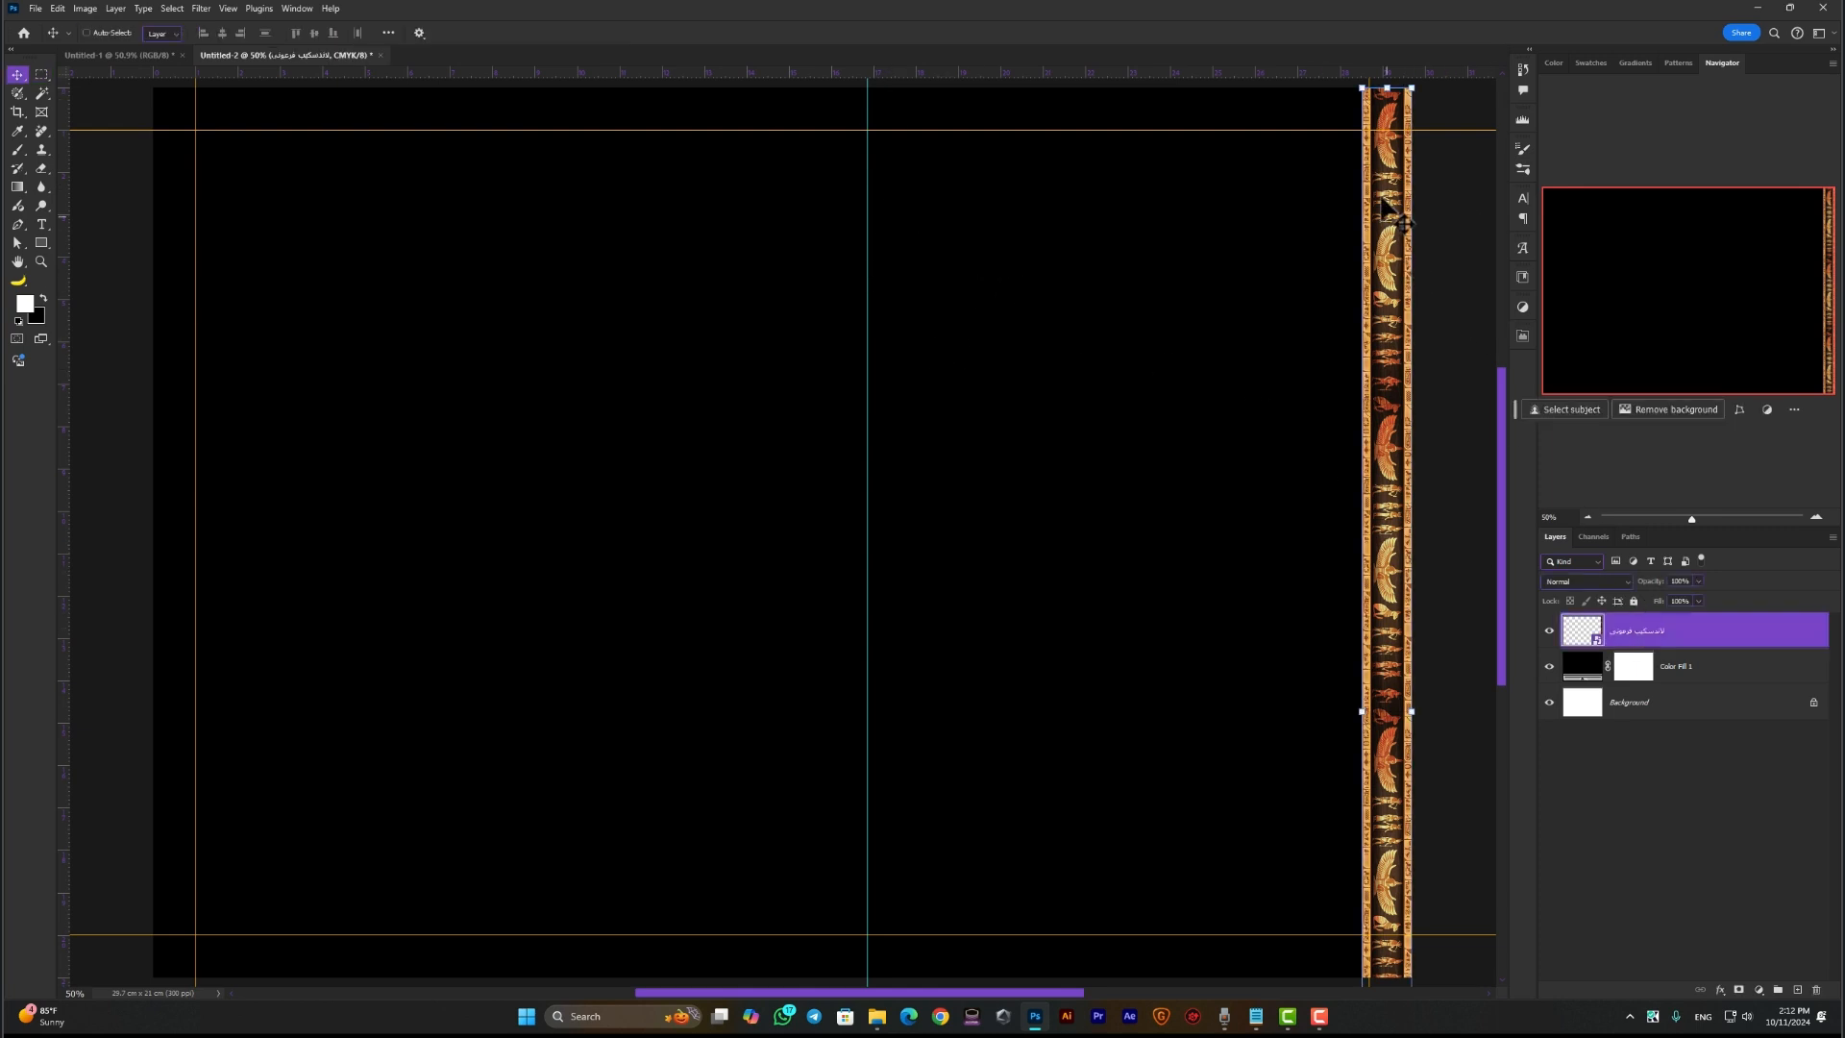
key(ctrl+j)
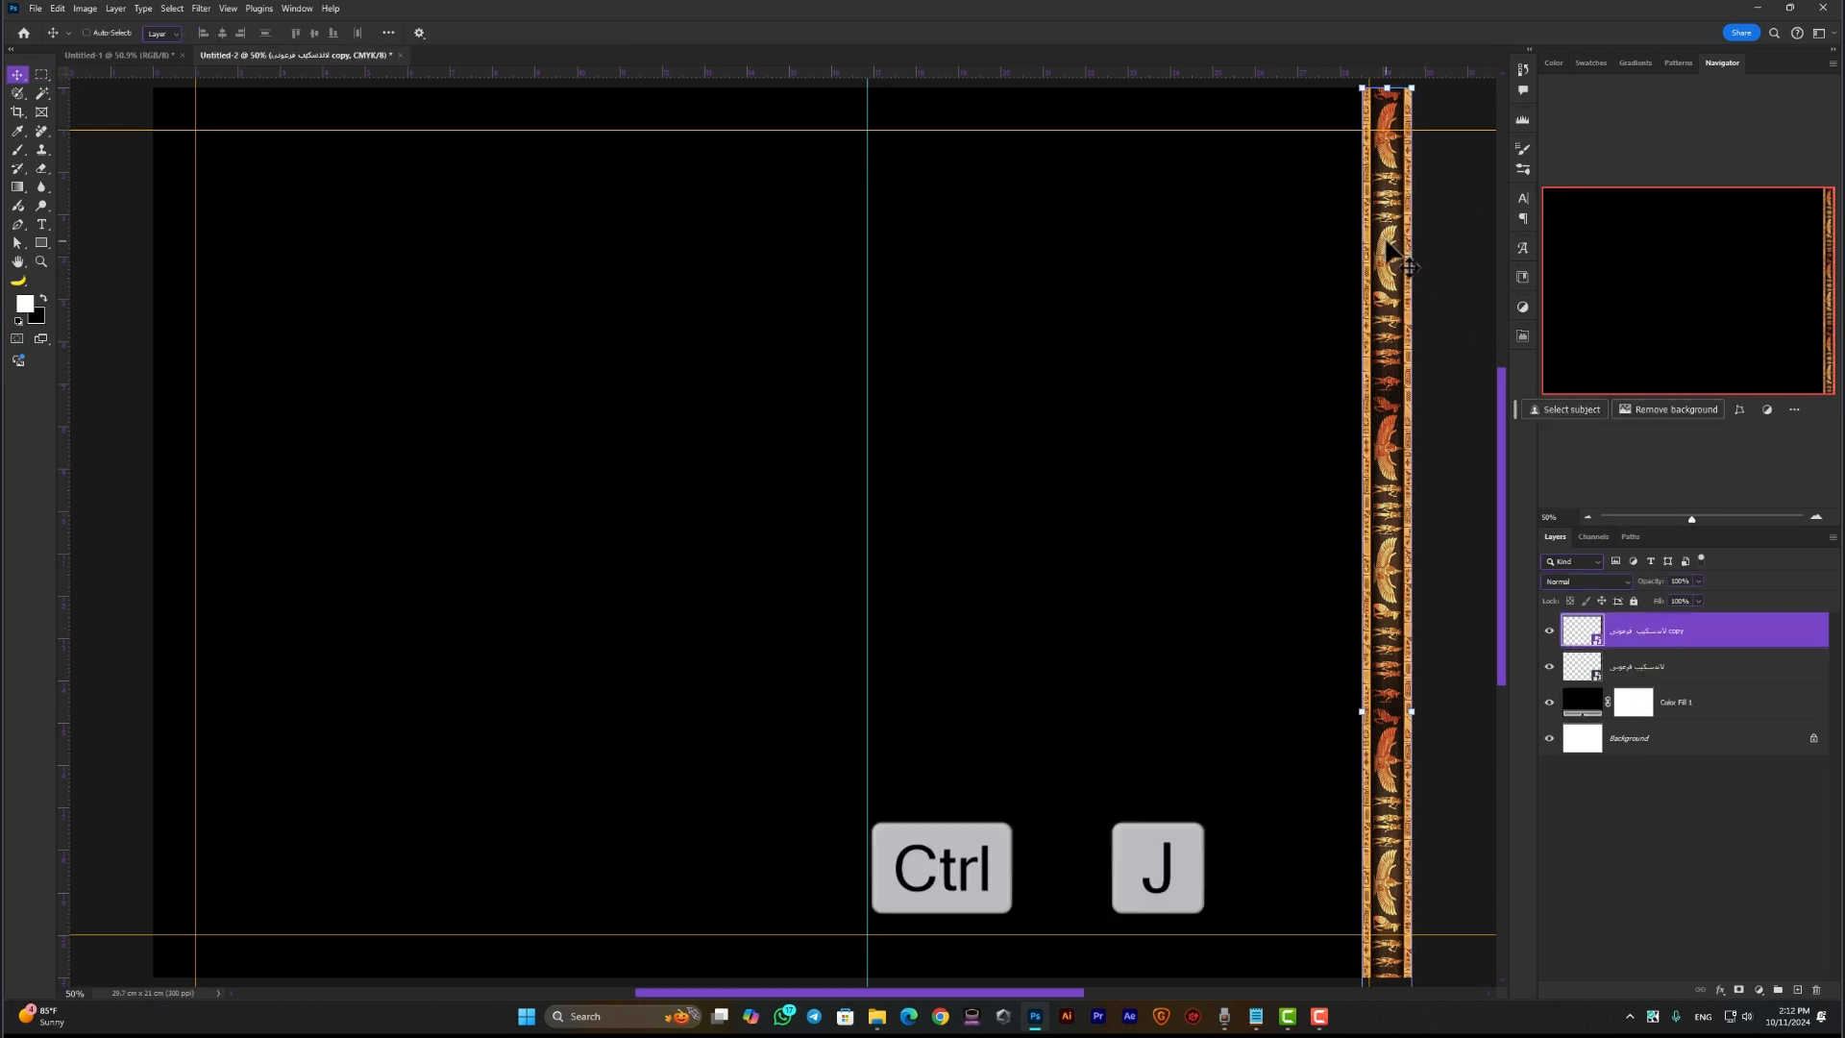
drag(1391, 252, 888, 291)
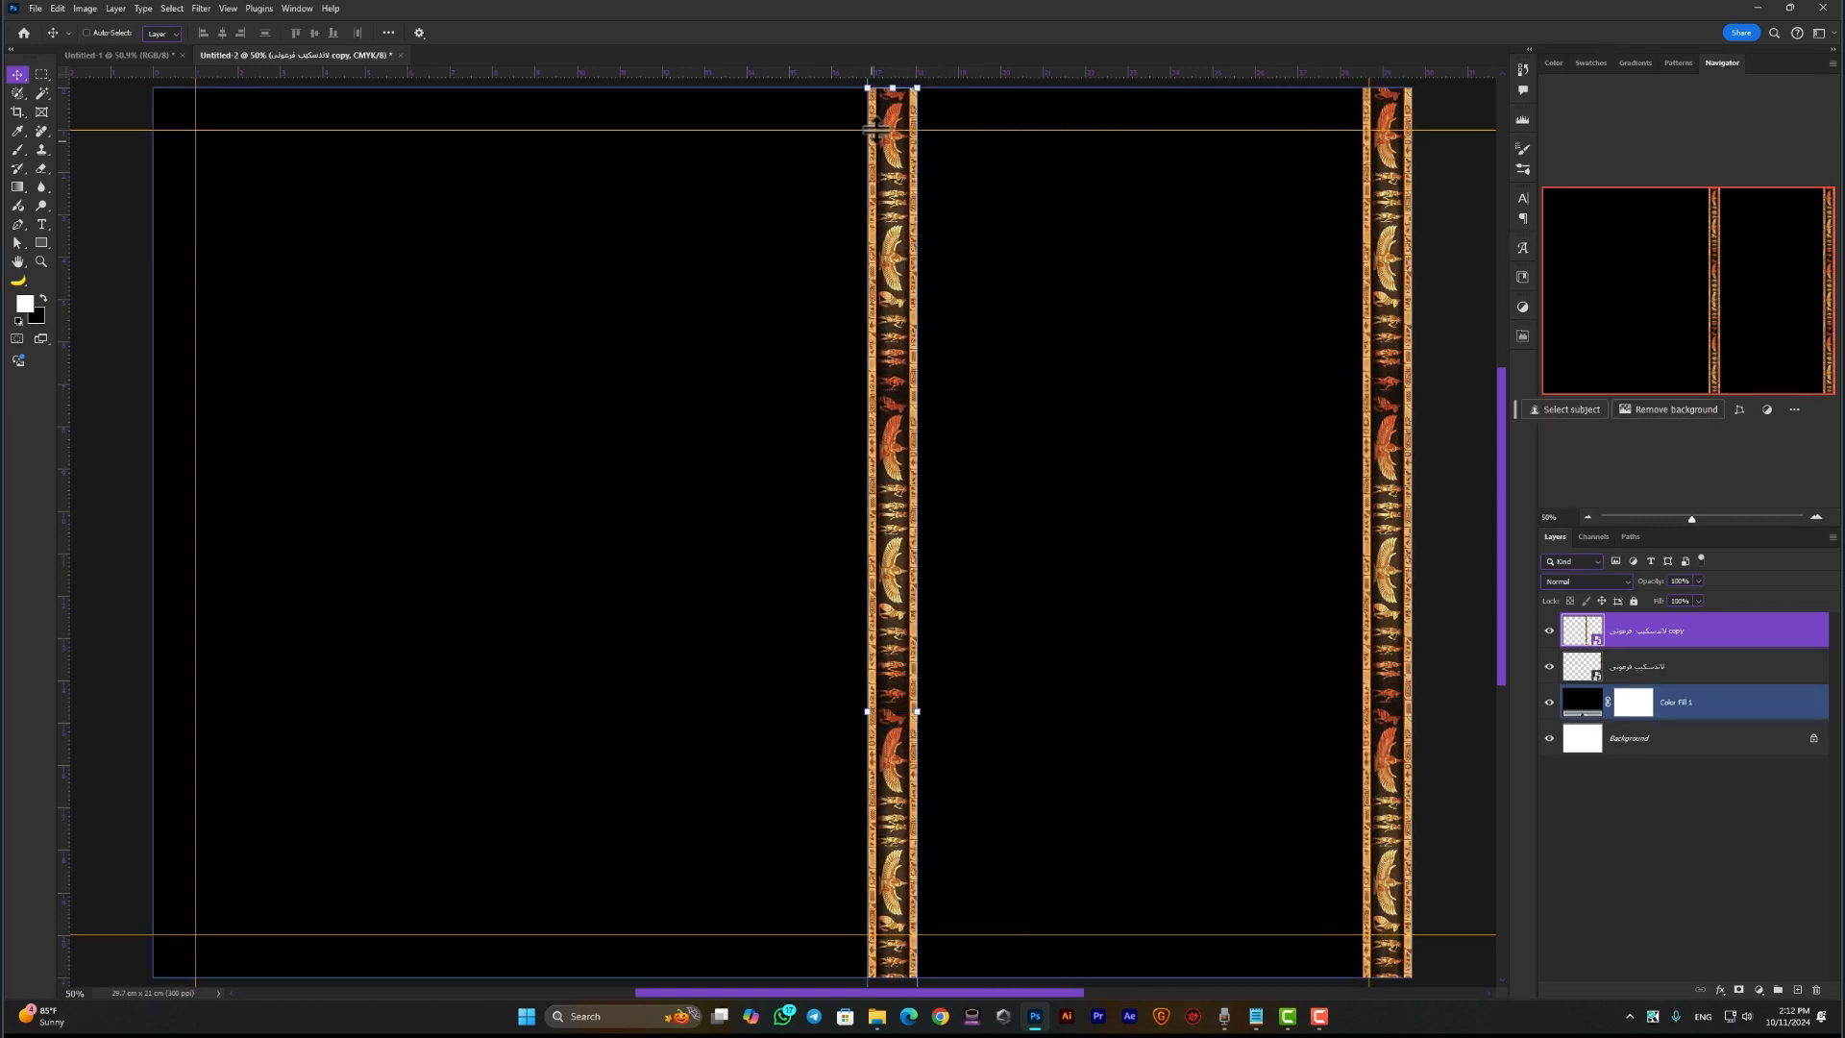
click(1444, 399)
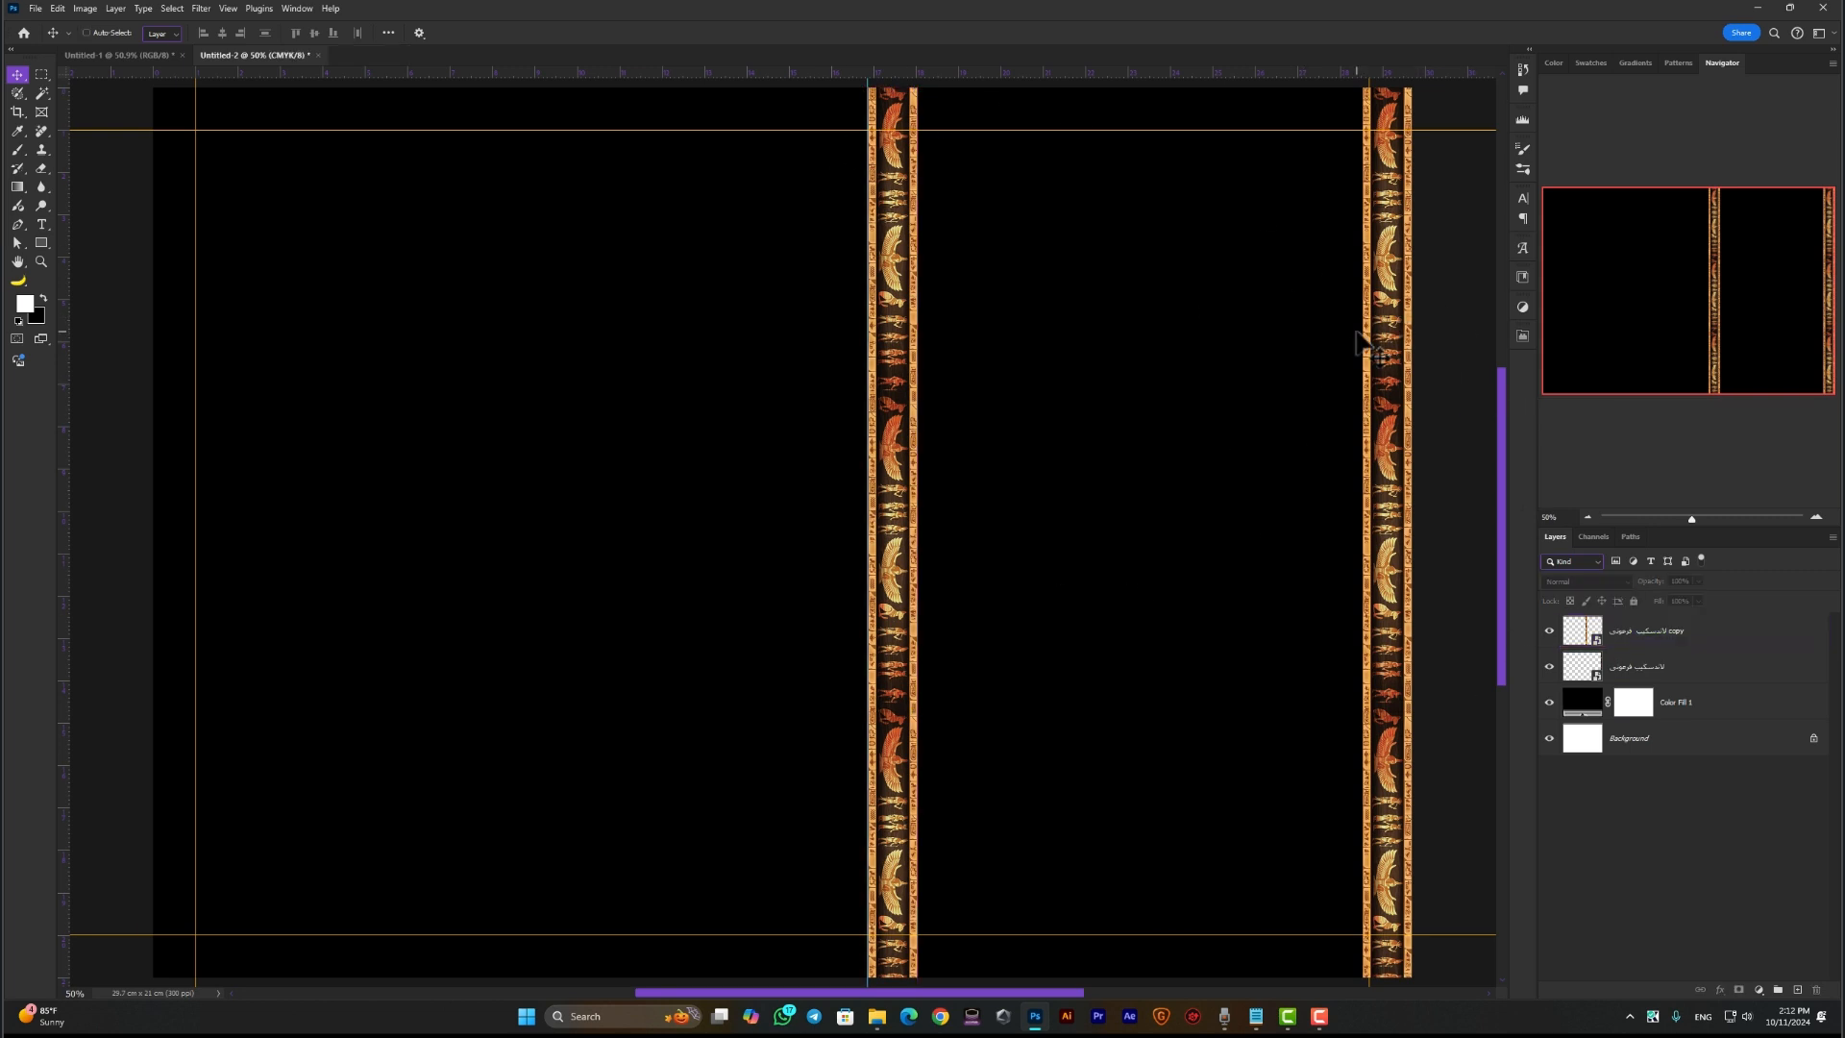
Place the hieroglyph pattern image from the project folder, scale it to span the two border strips at the canvas top, and layer it beneath them
click(877, 1015)
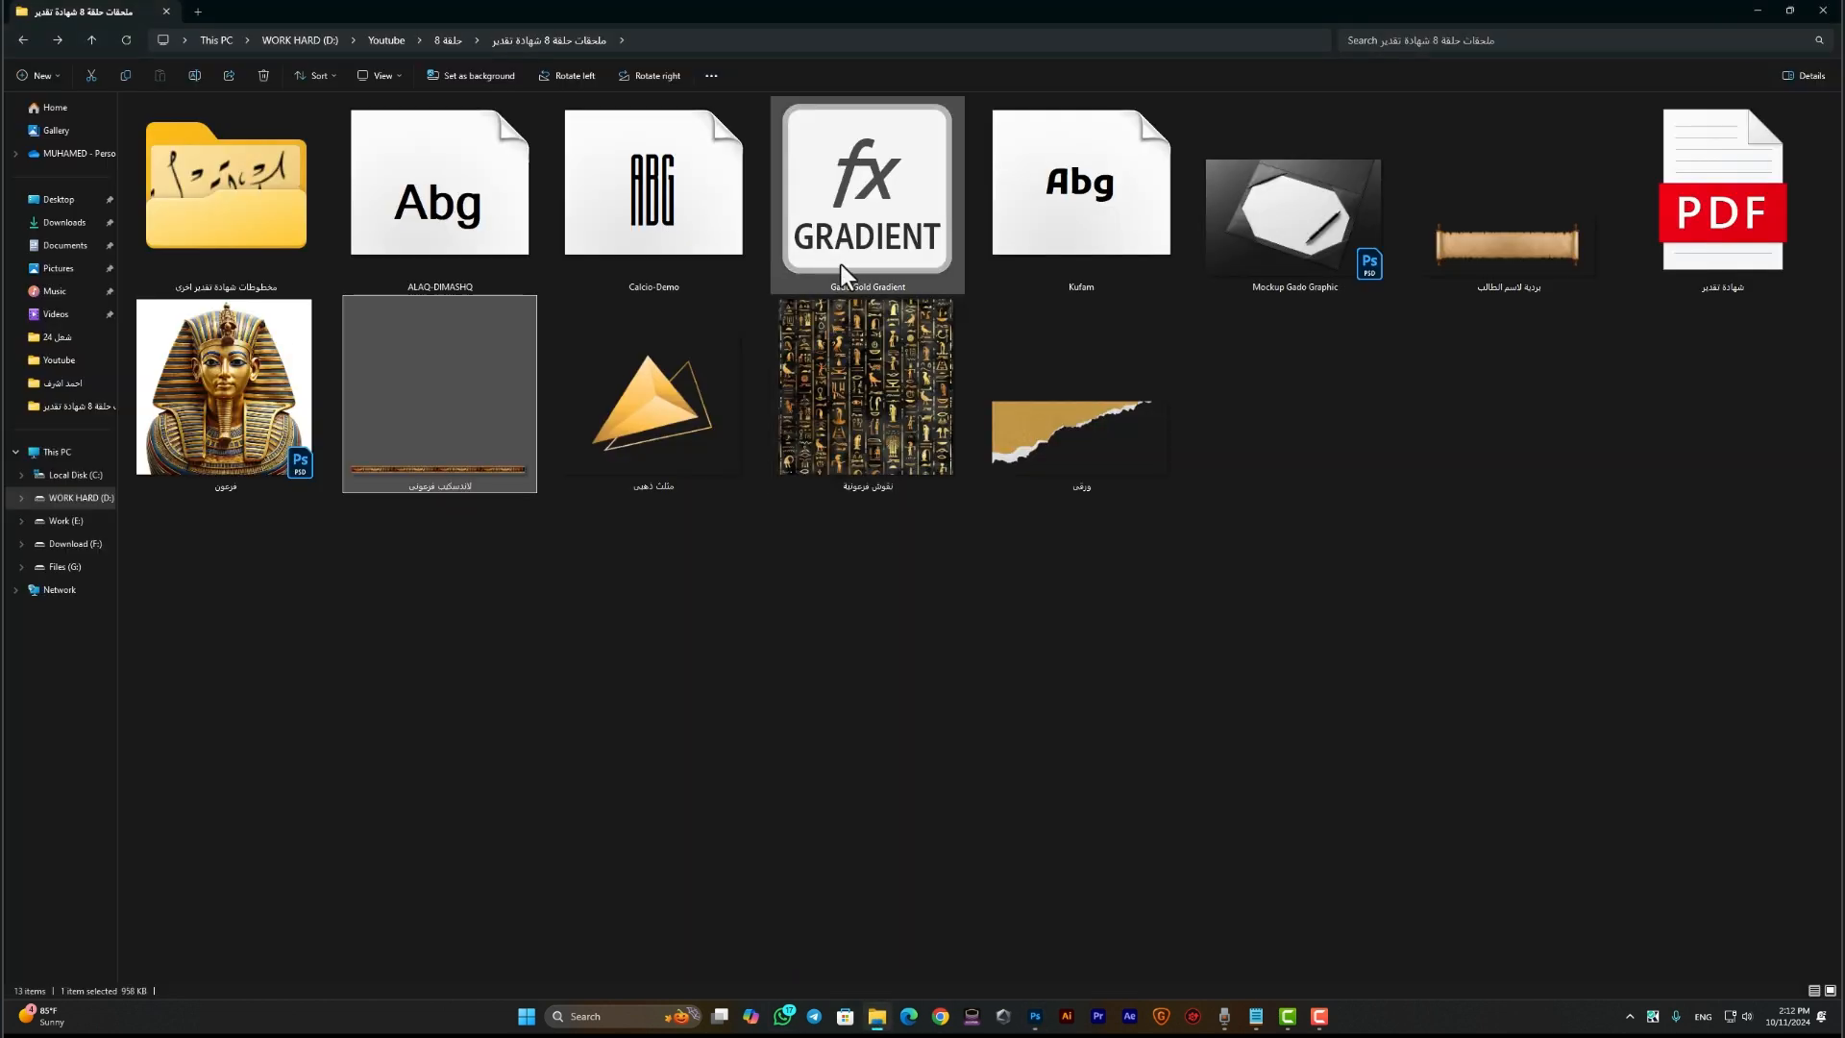
click(821, 447)
drag(889, 405, 937, 485)
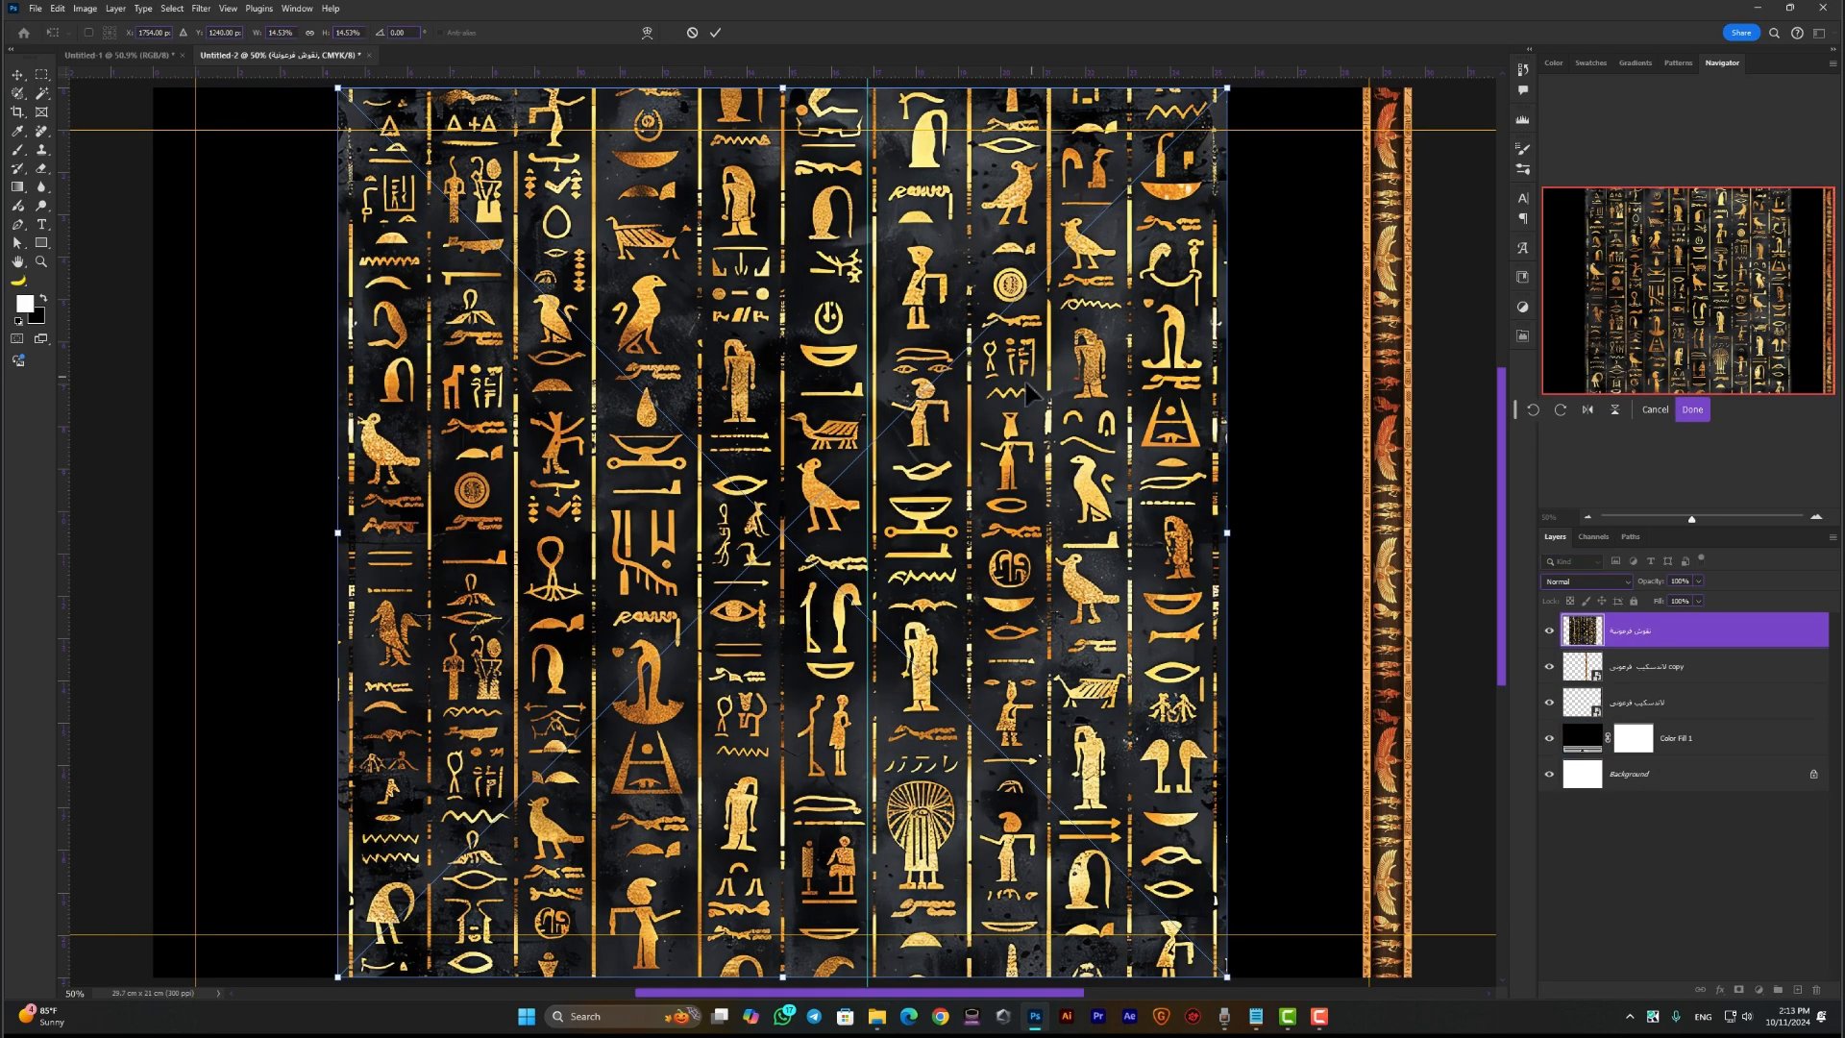
drag(1228, 86, 830, 484)
drag(637, 631, 1183, 239)
drag(1628, 666, 1627, 719)
mouse_move(1203, 446)
mouse_down()
mouse_move(1219, 424)
mouse_move(1203, 437)
mouse_up()
Duplicate the hieroglyph pattern directly below the original to fill the full height between the strips, and merge both pattern layers
key(ctrl+j)
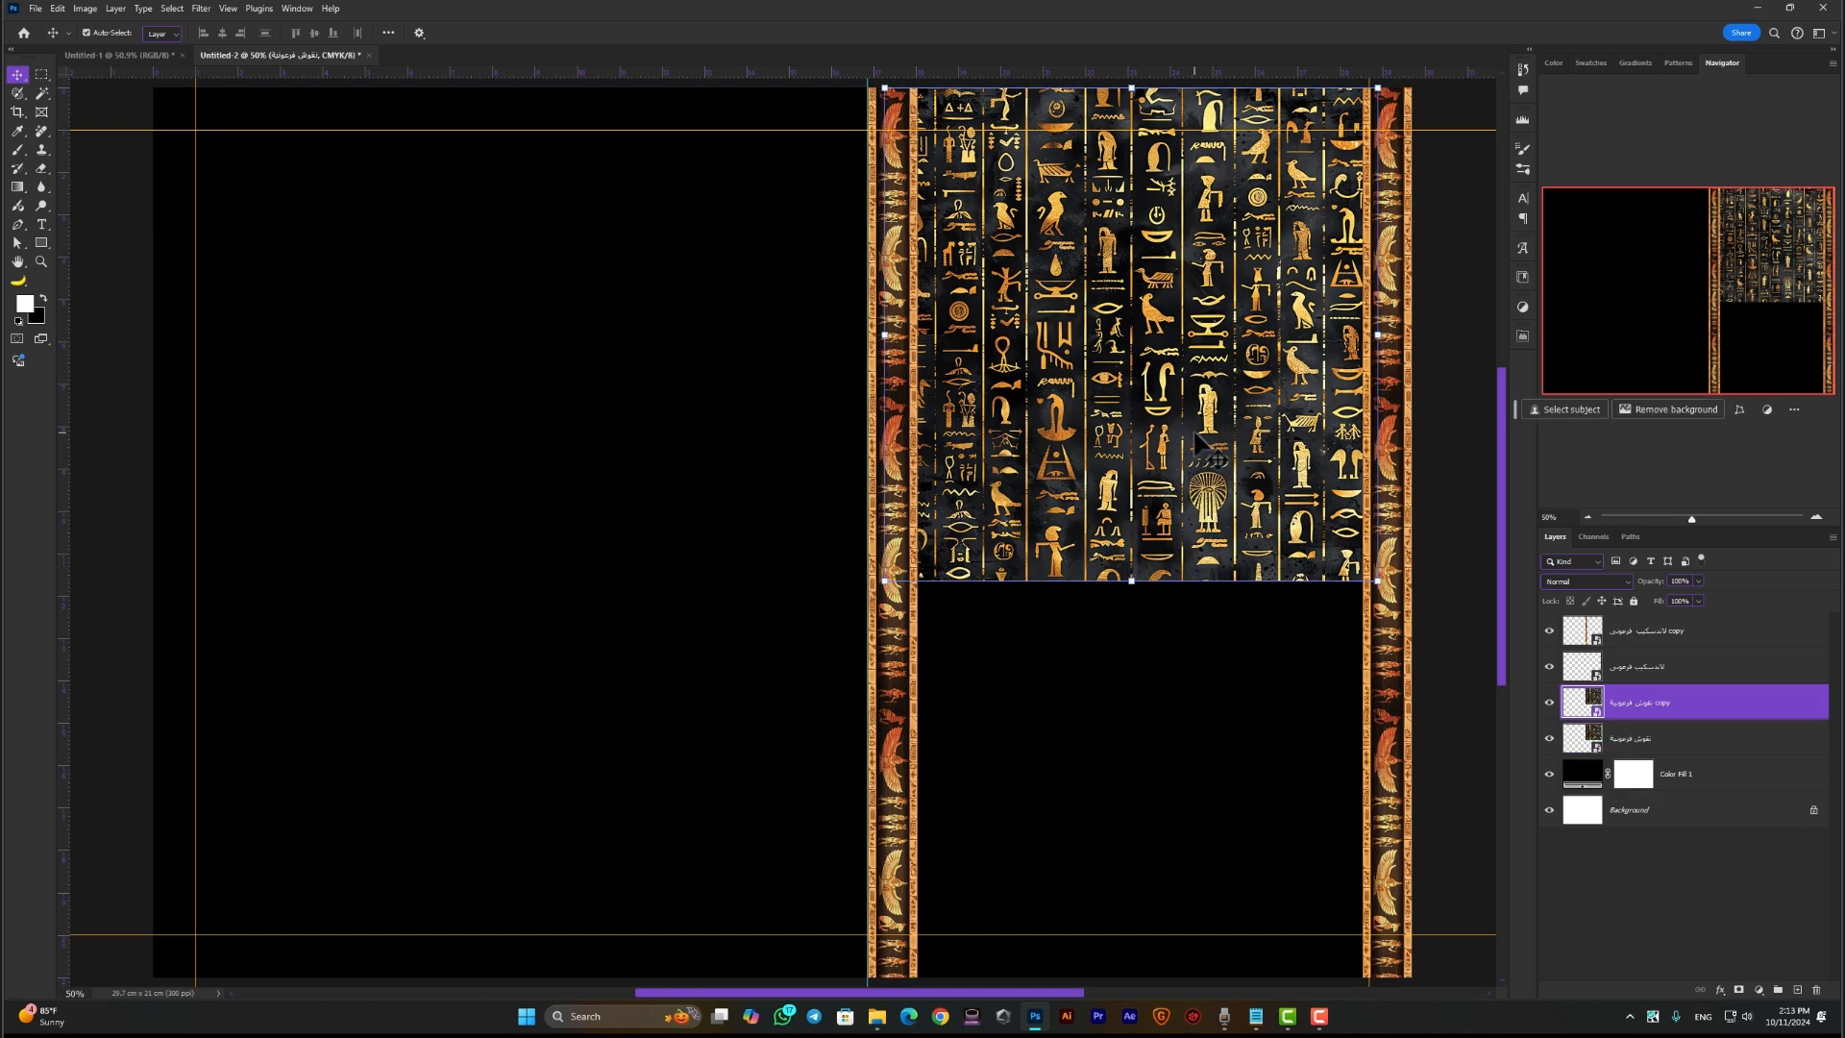
drag(1184, 325, 1293, 810)
drag(1583, 703, 1582, 666)
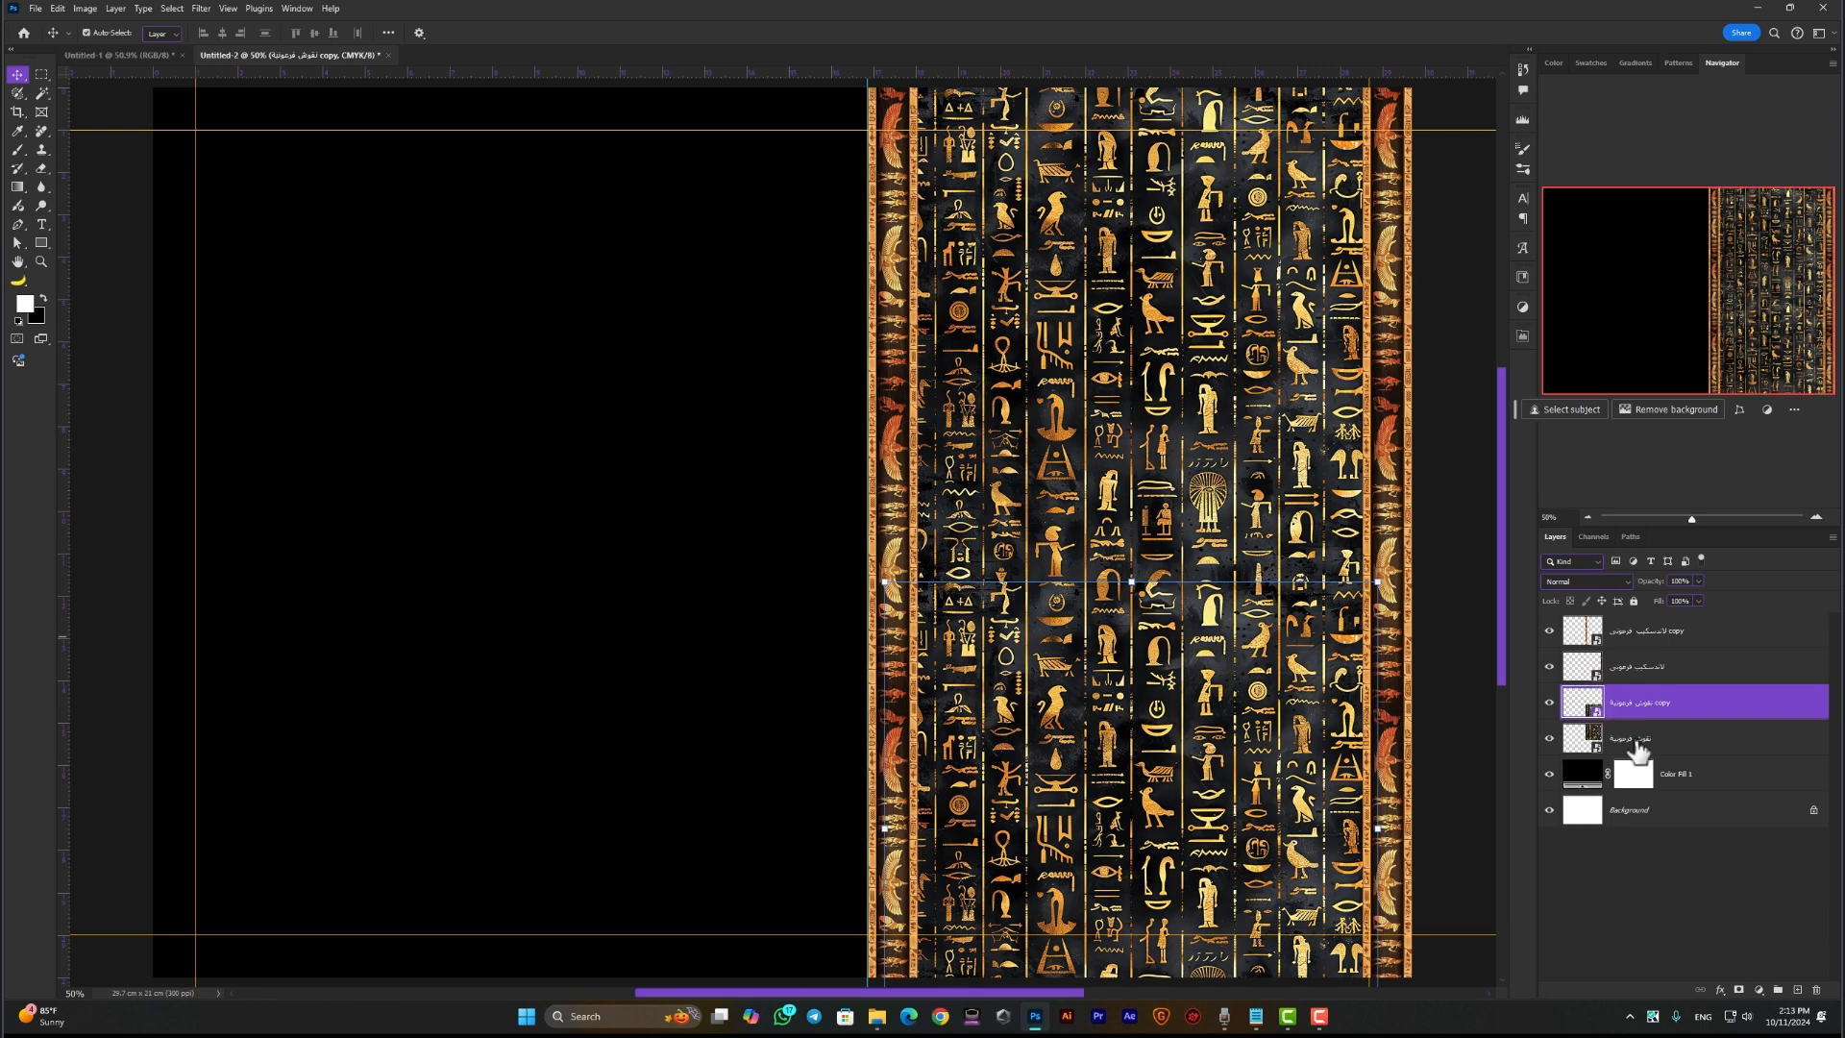
shift+click(1631, 740)
key(ctrl+e)
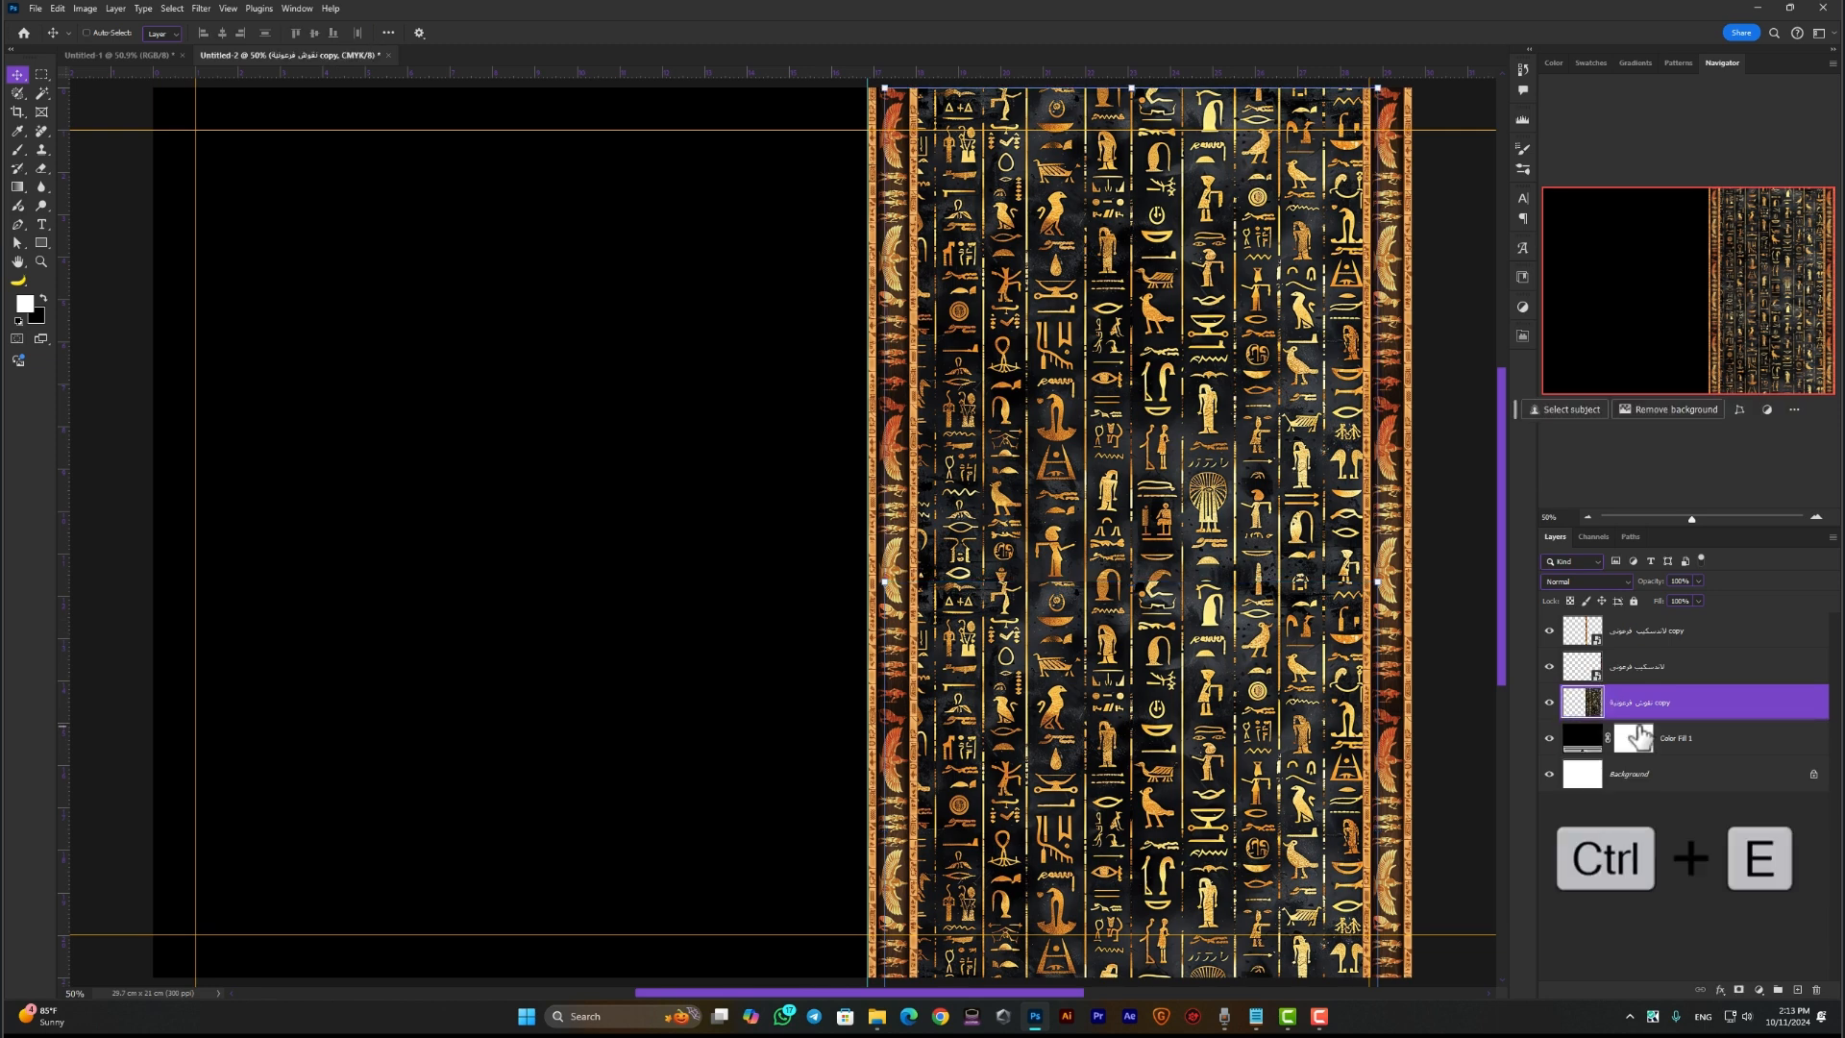
Mask the merged hieroglyph pattern with a linear gradient fading out toward the bottom, and set the layer's opacity to 70%
click(1739, 989)
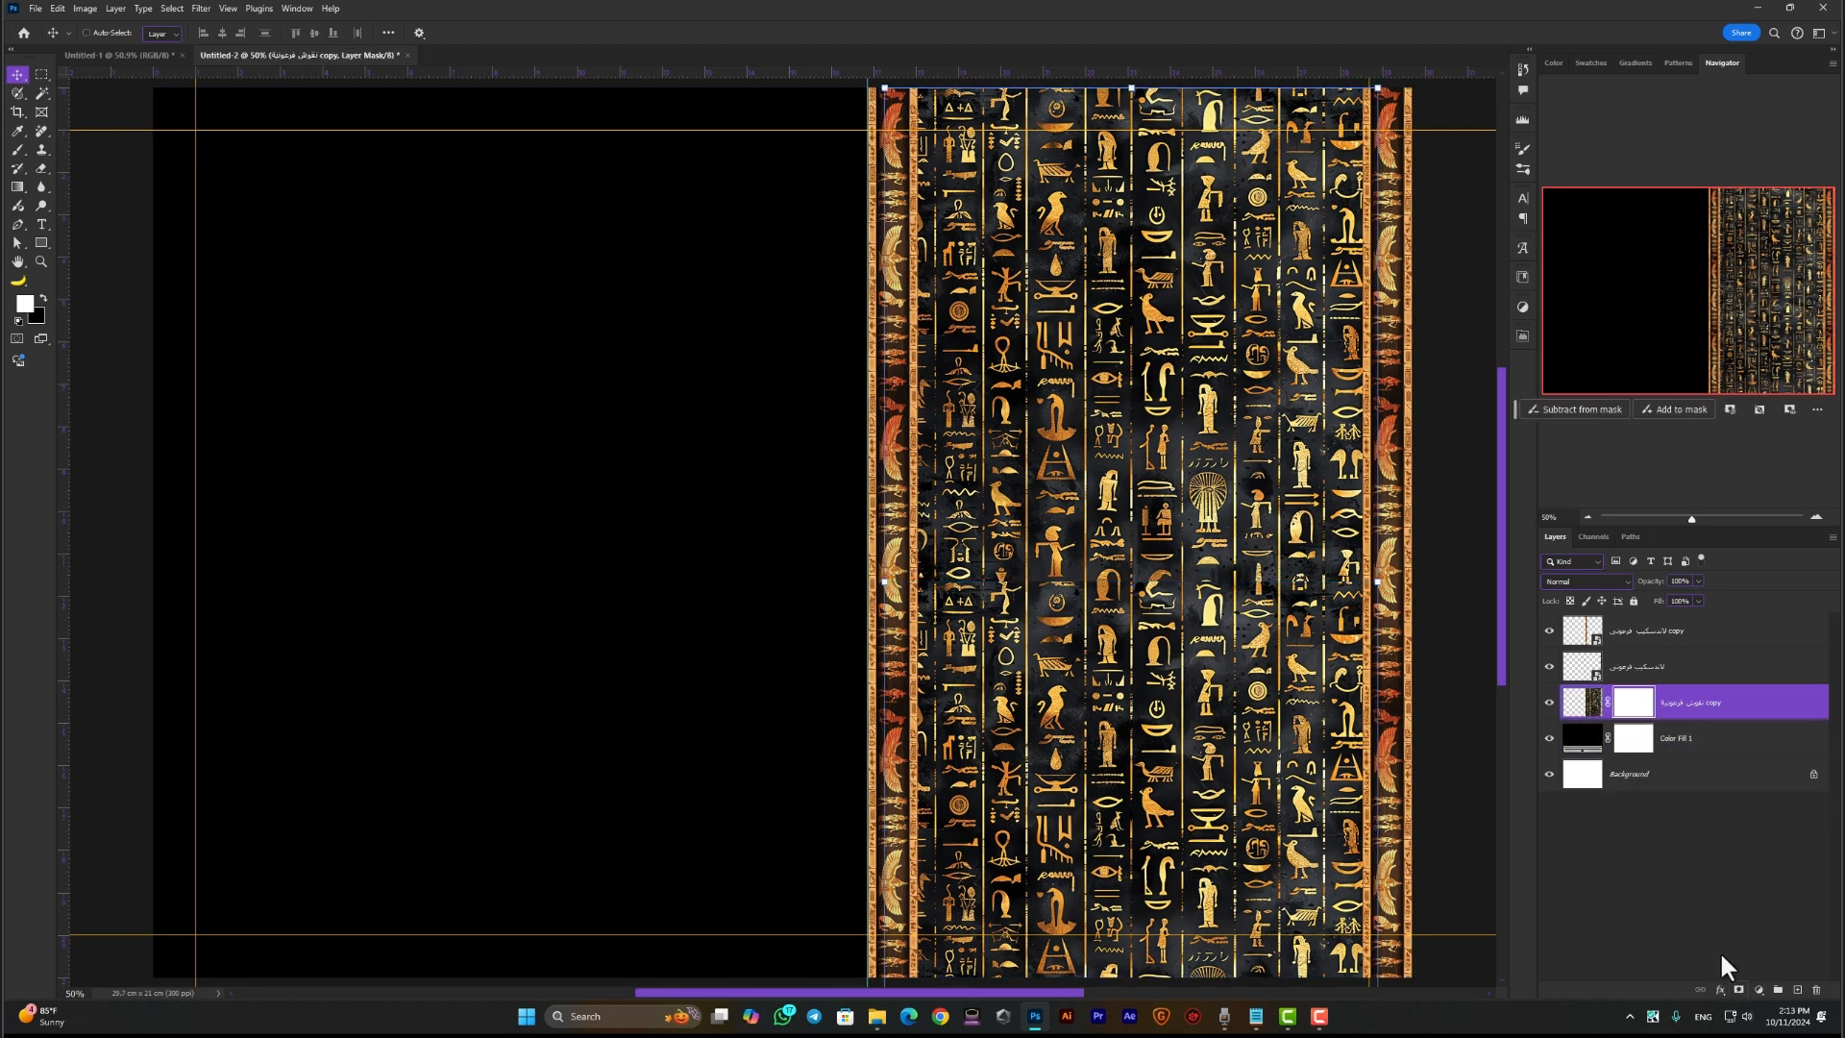
key(g)
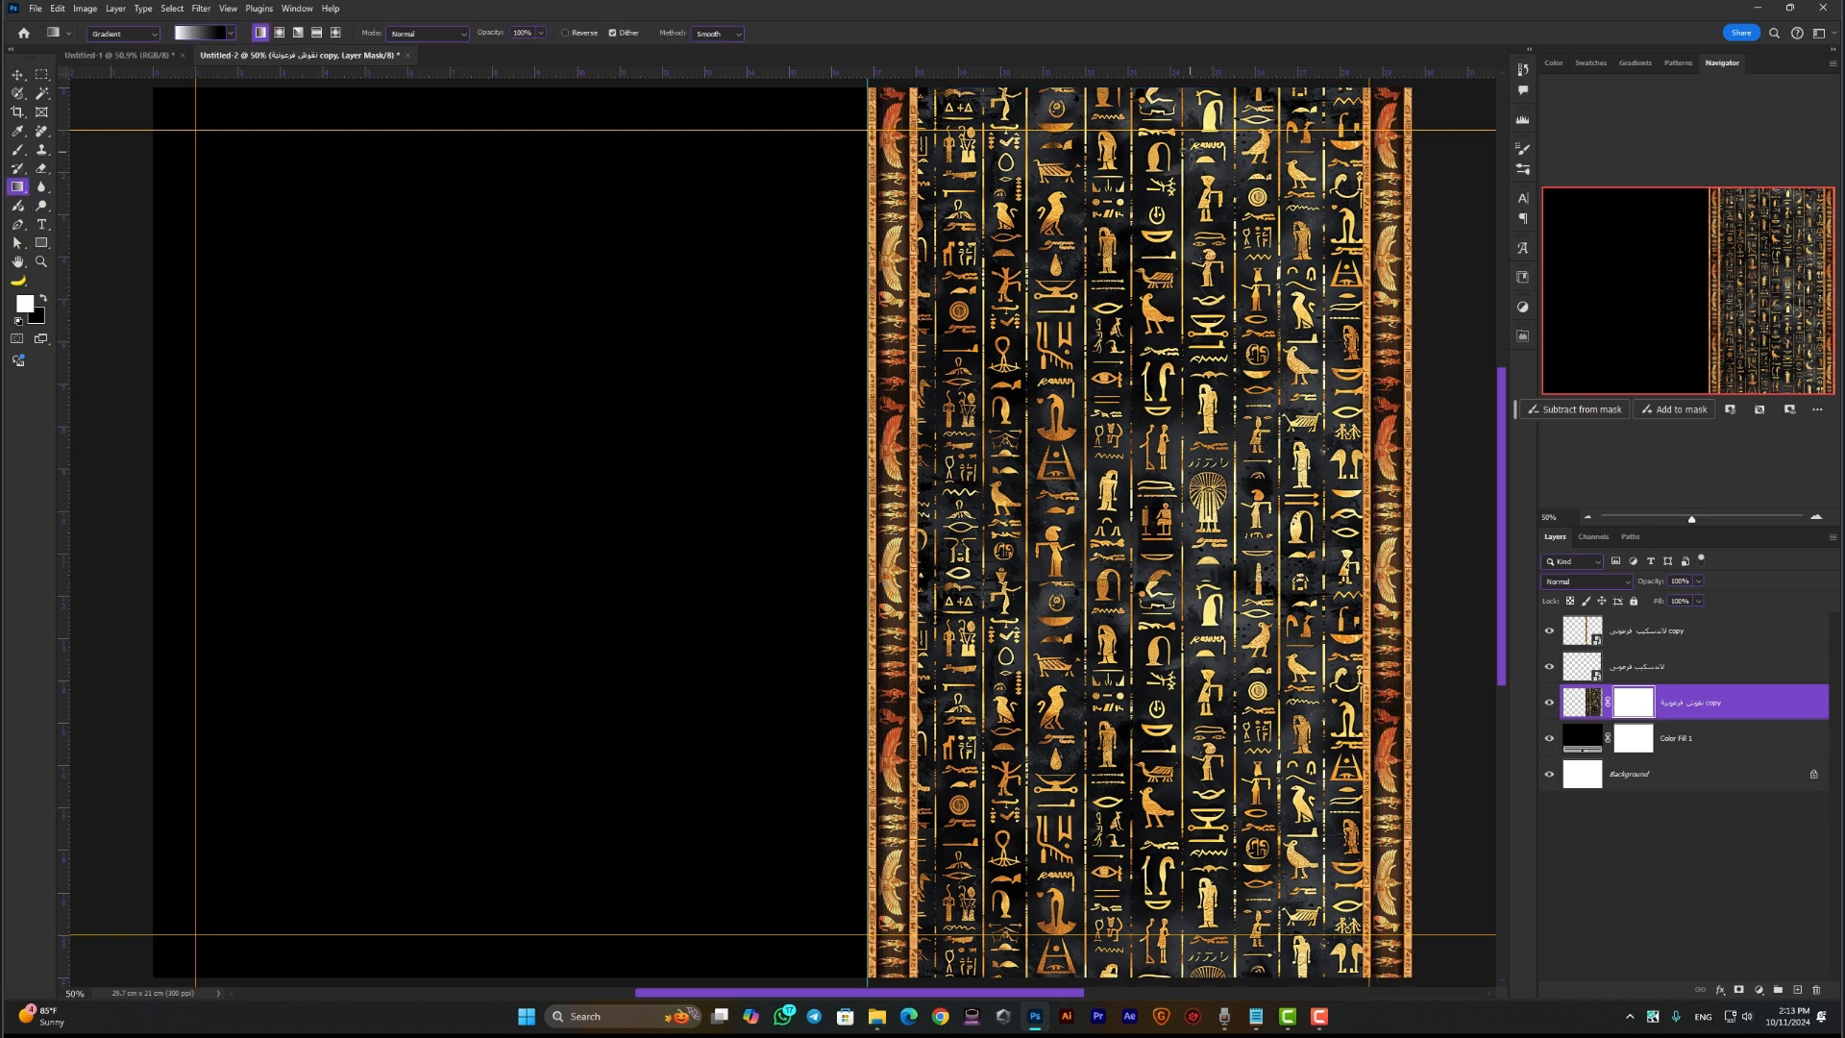
drag(1161, 116, 1154, 910)
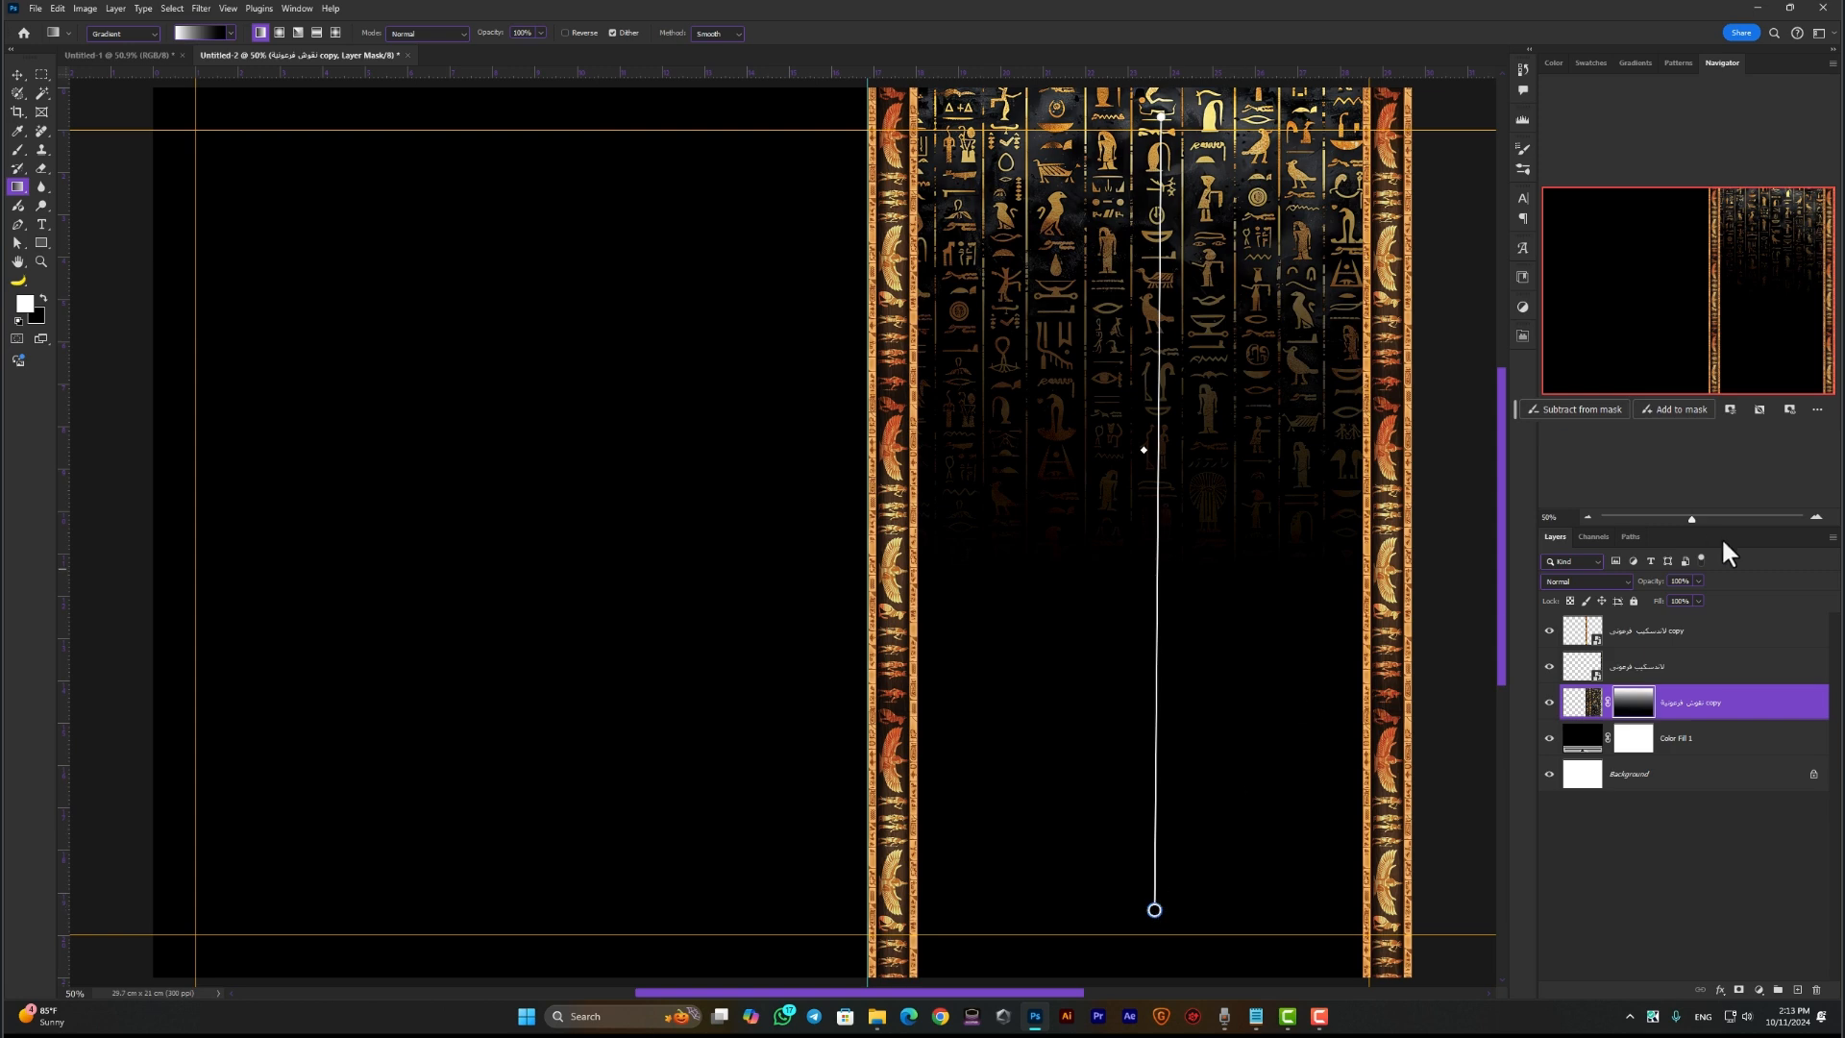
click(1591, 707)
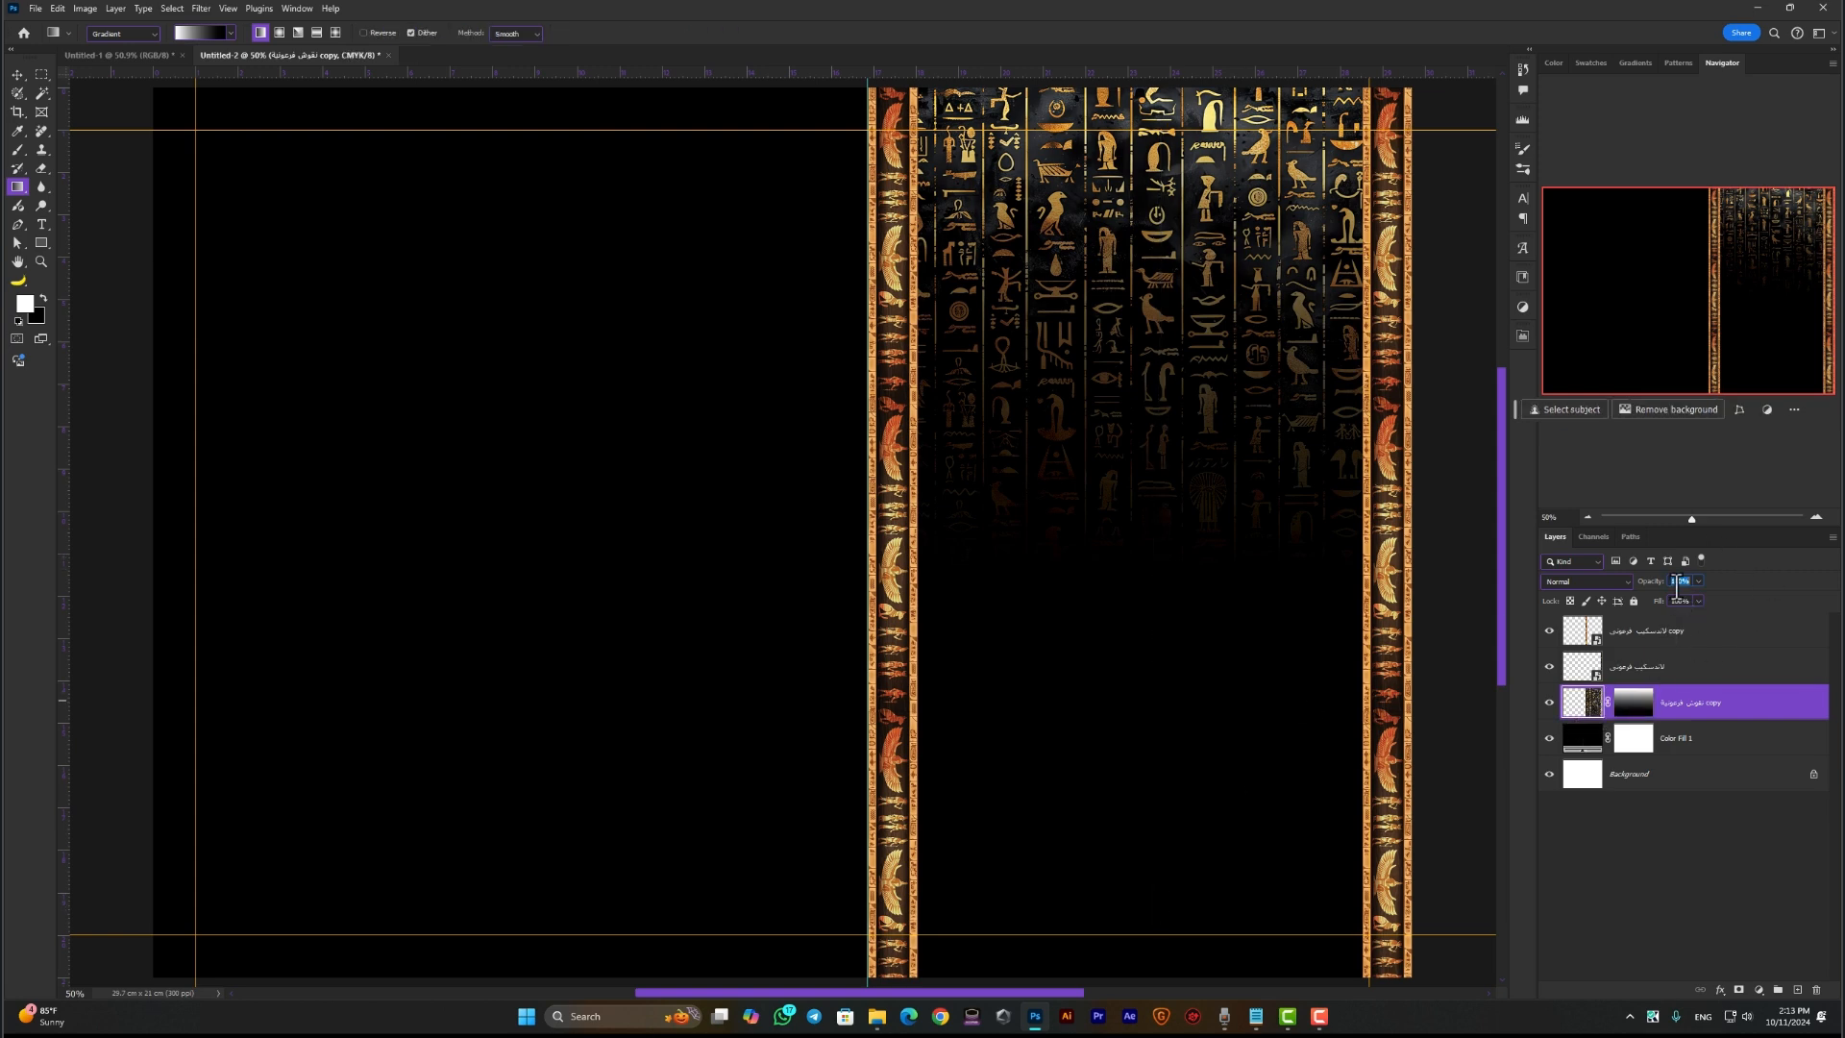
text(70)
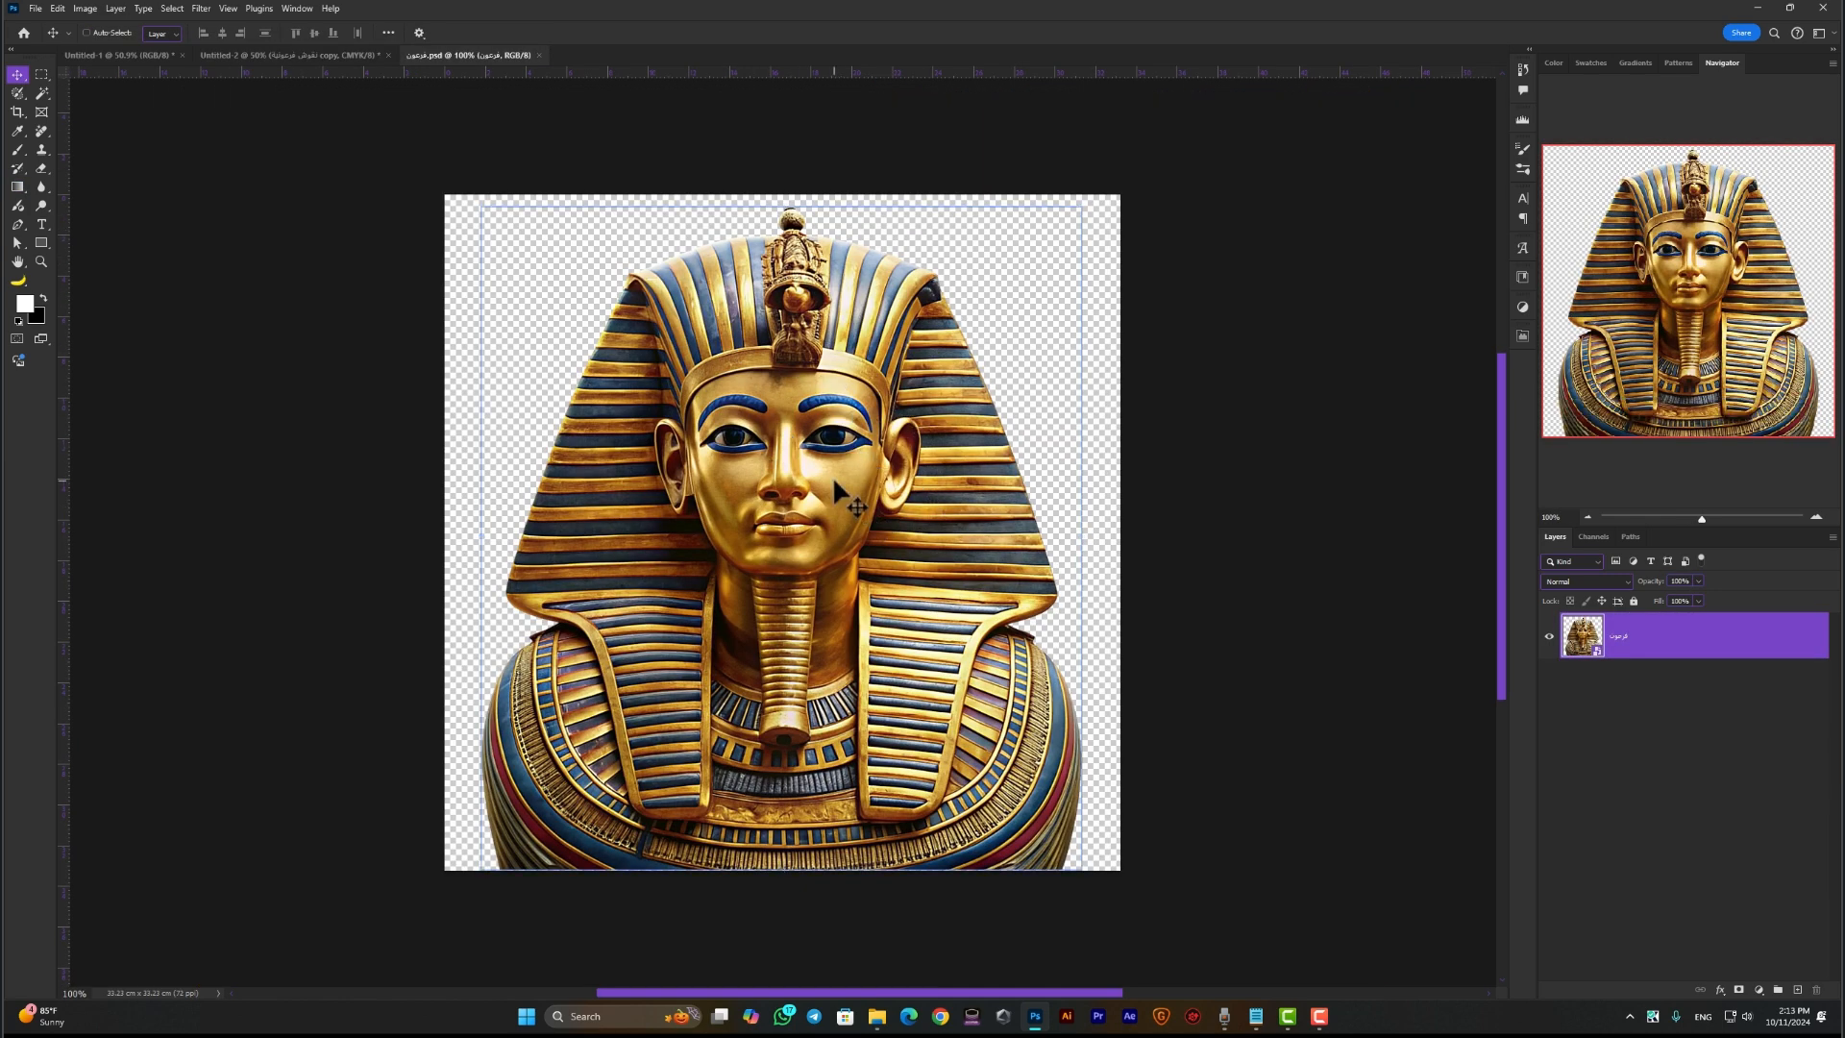
Bring the pharaoh figure from its PSD into the certificate, enlarge it past the border strips' width, and put its layer on top
drag(832, 476, 1118, 497)
key(ctrl+t)
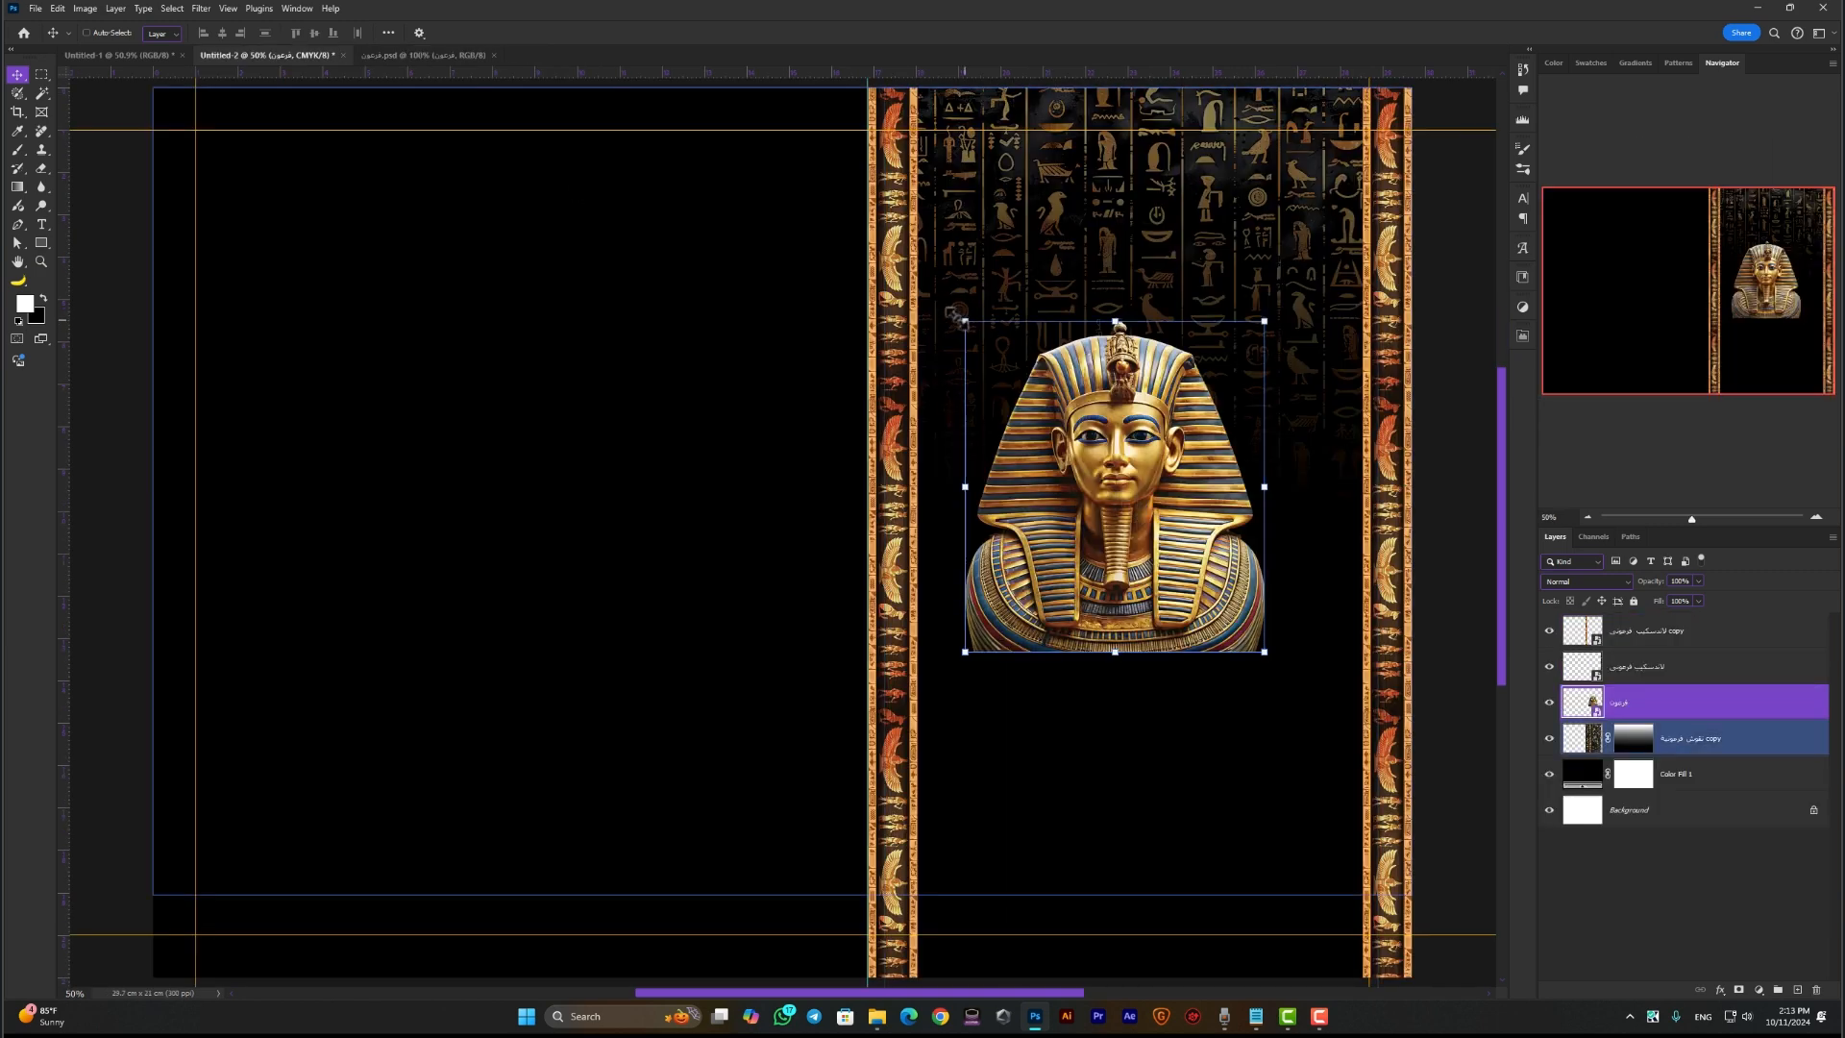
drag(964, 321, 735, 81)
drag(1279, 662, 1434, 786)
key(Return)
key(ctrl+shift+bracketright)
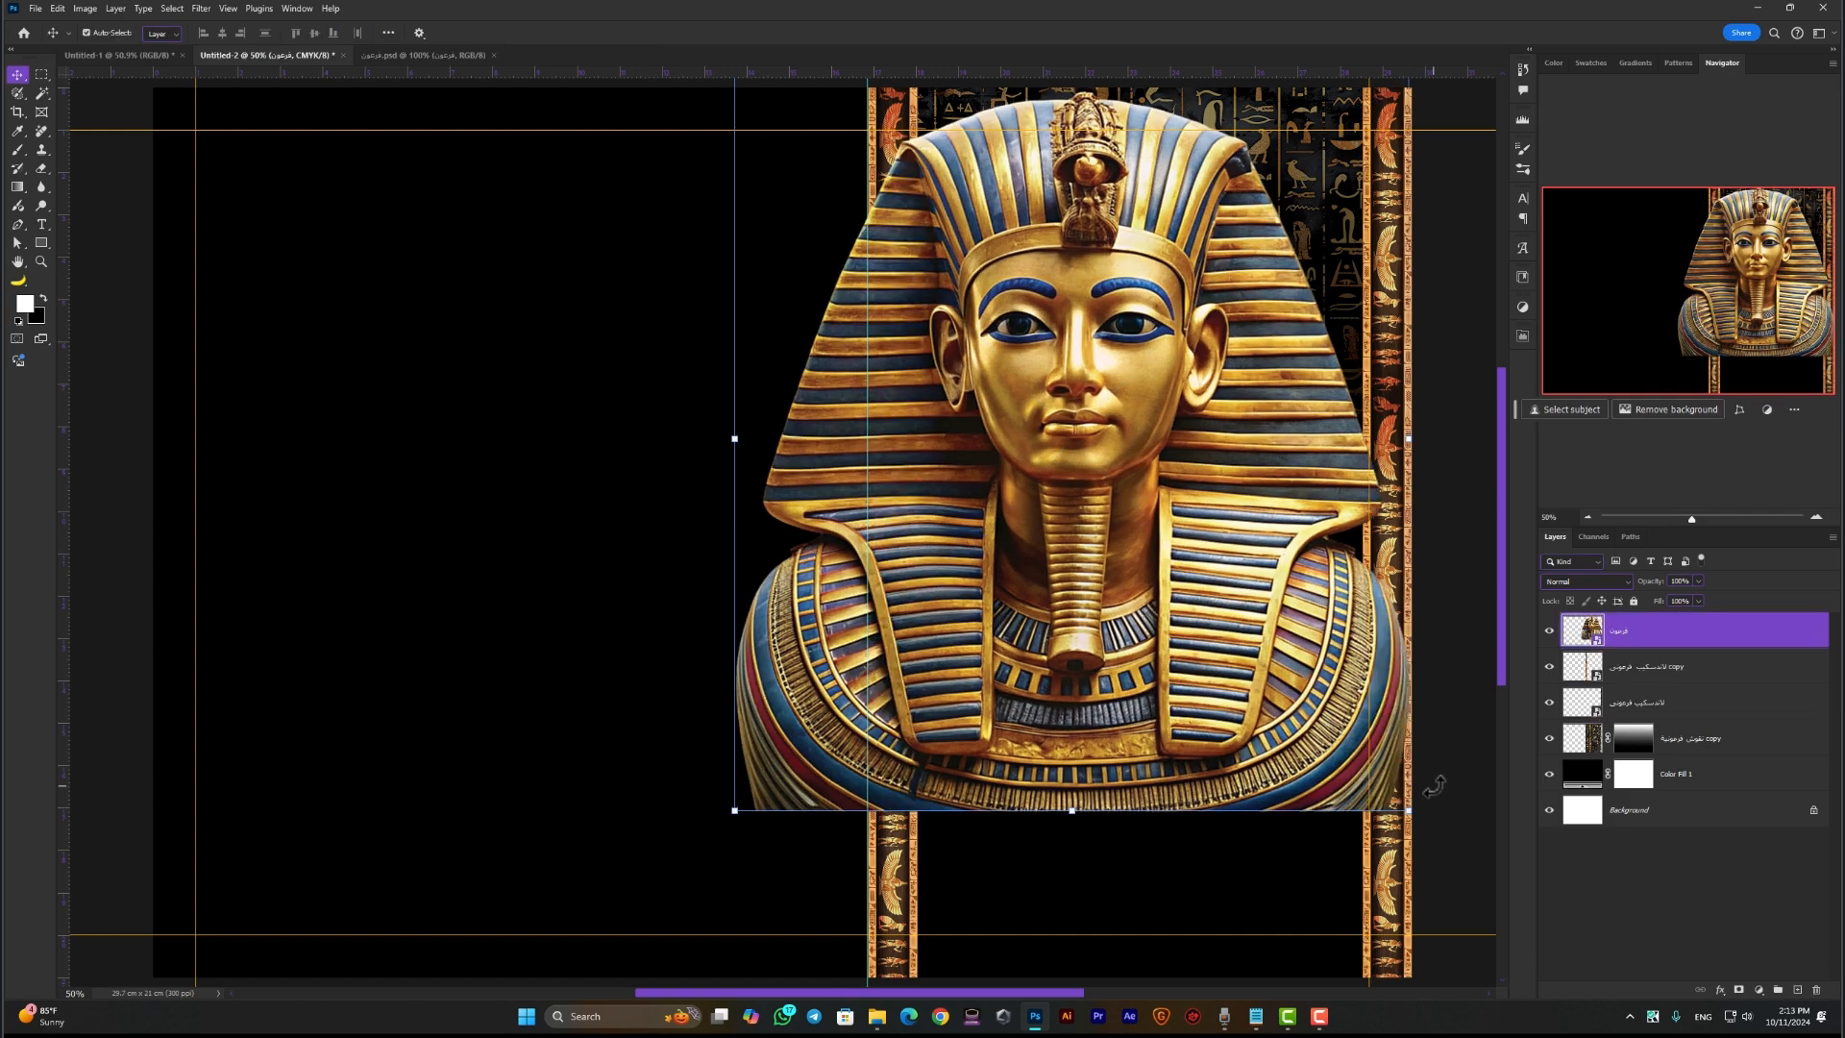
Move the pharaoh figure down to the canvas's bottom edge and resize it slightly so it stays centred over the border strips
scroll(1105, 462, down, 1)
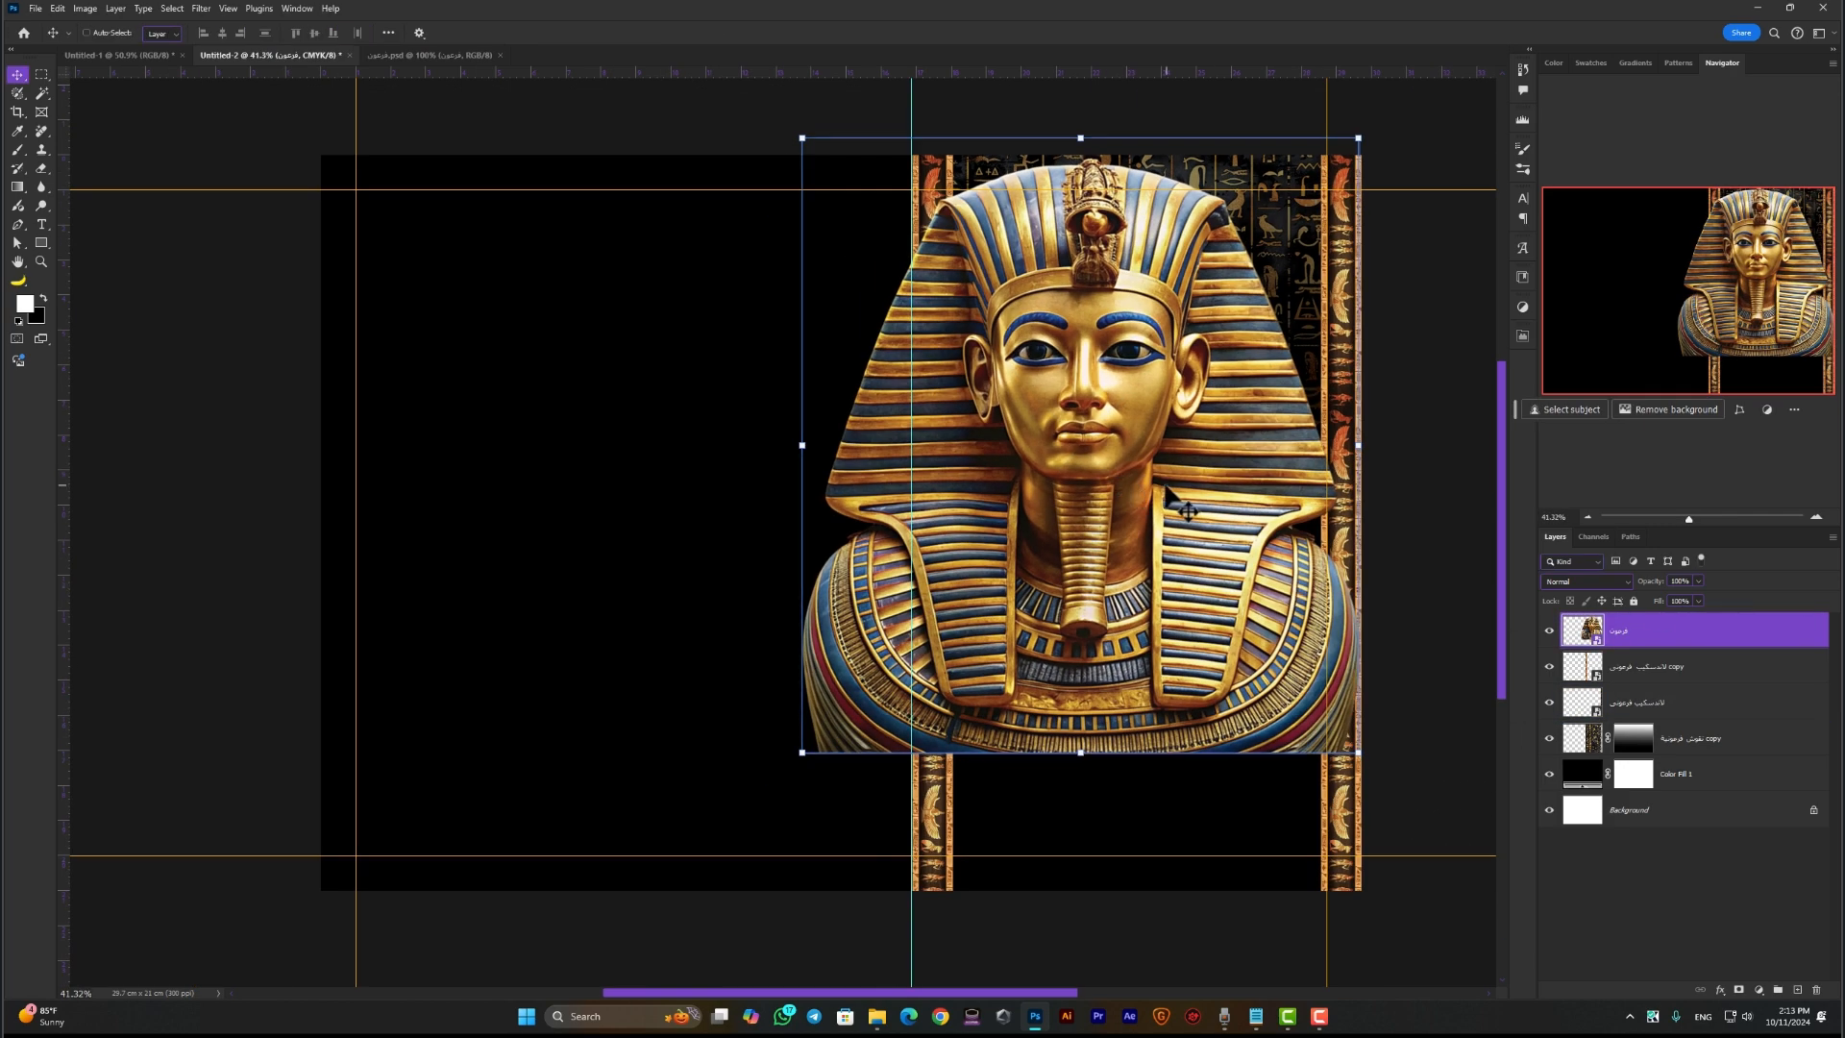
drag(1163, 514, 1213, 648)
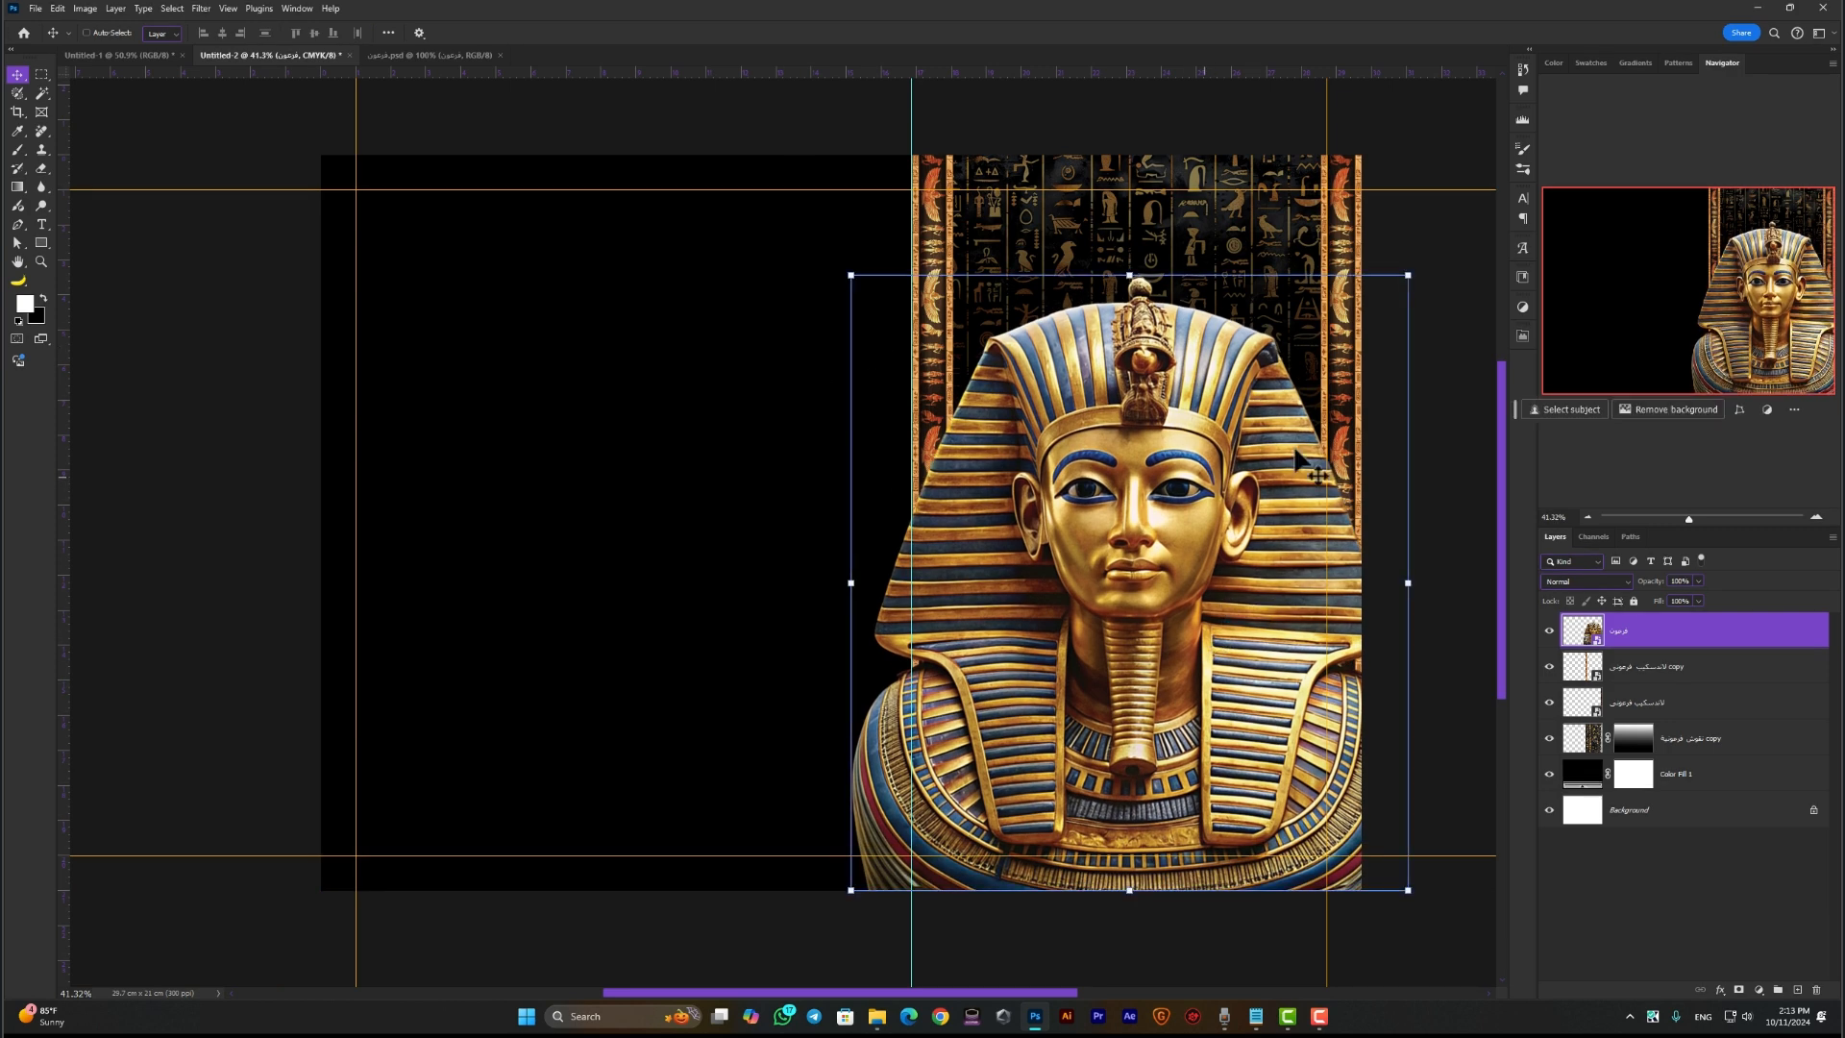
drag(1405, 280, 1389, 305)
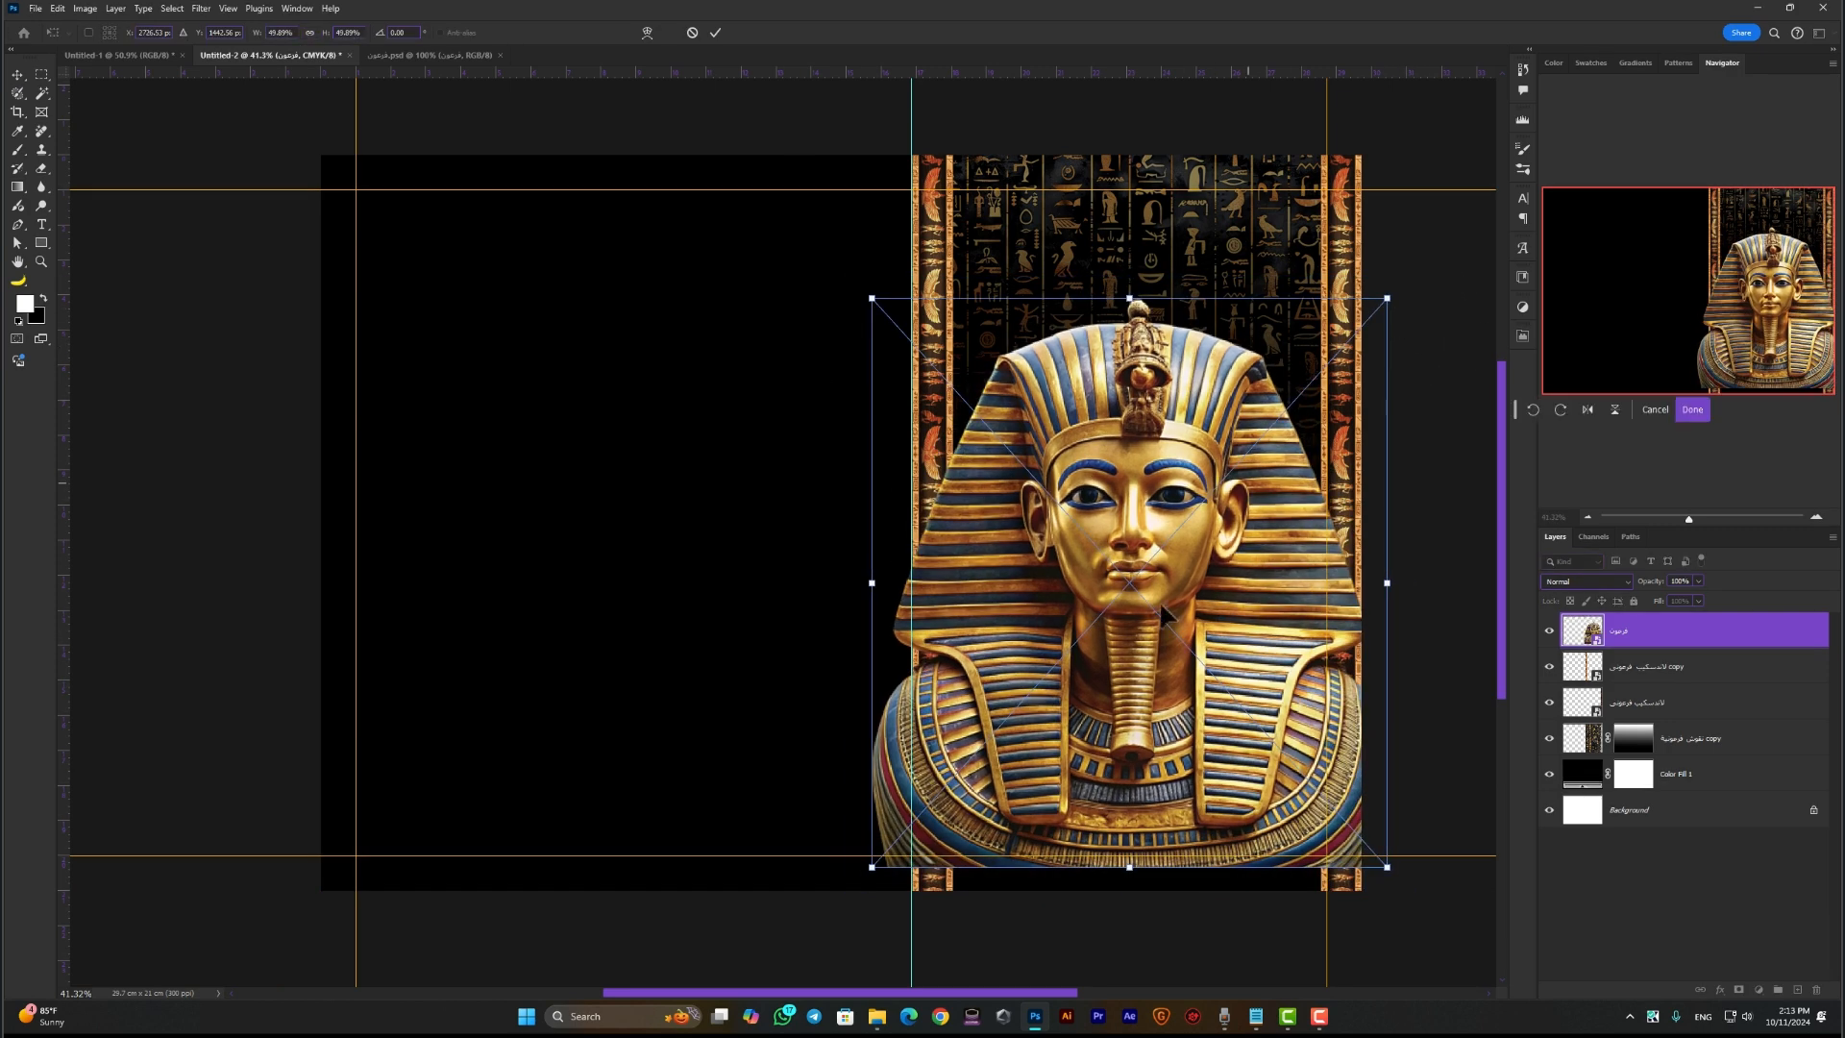
drag(1159, 602, 1161, 624)
drag(1129, 320, 1129, 288)
drag(1396, 284, 1395, 282)
key(Return)
drag(1255, 471, 1248, 465)
click(1428, 345)
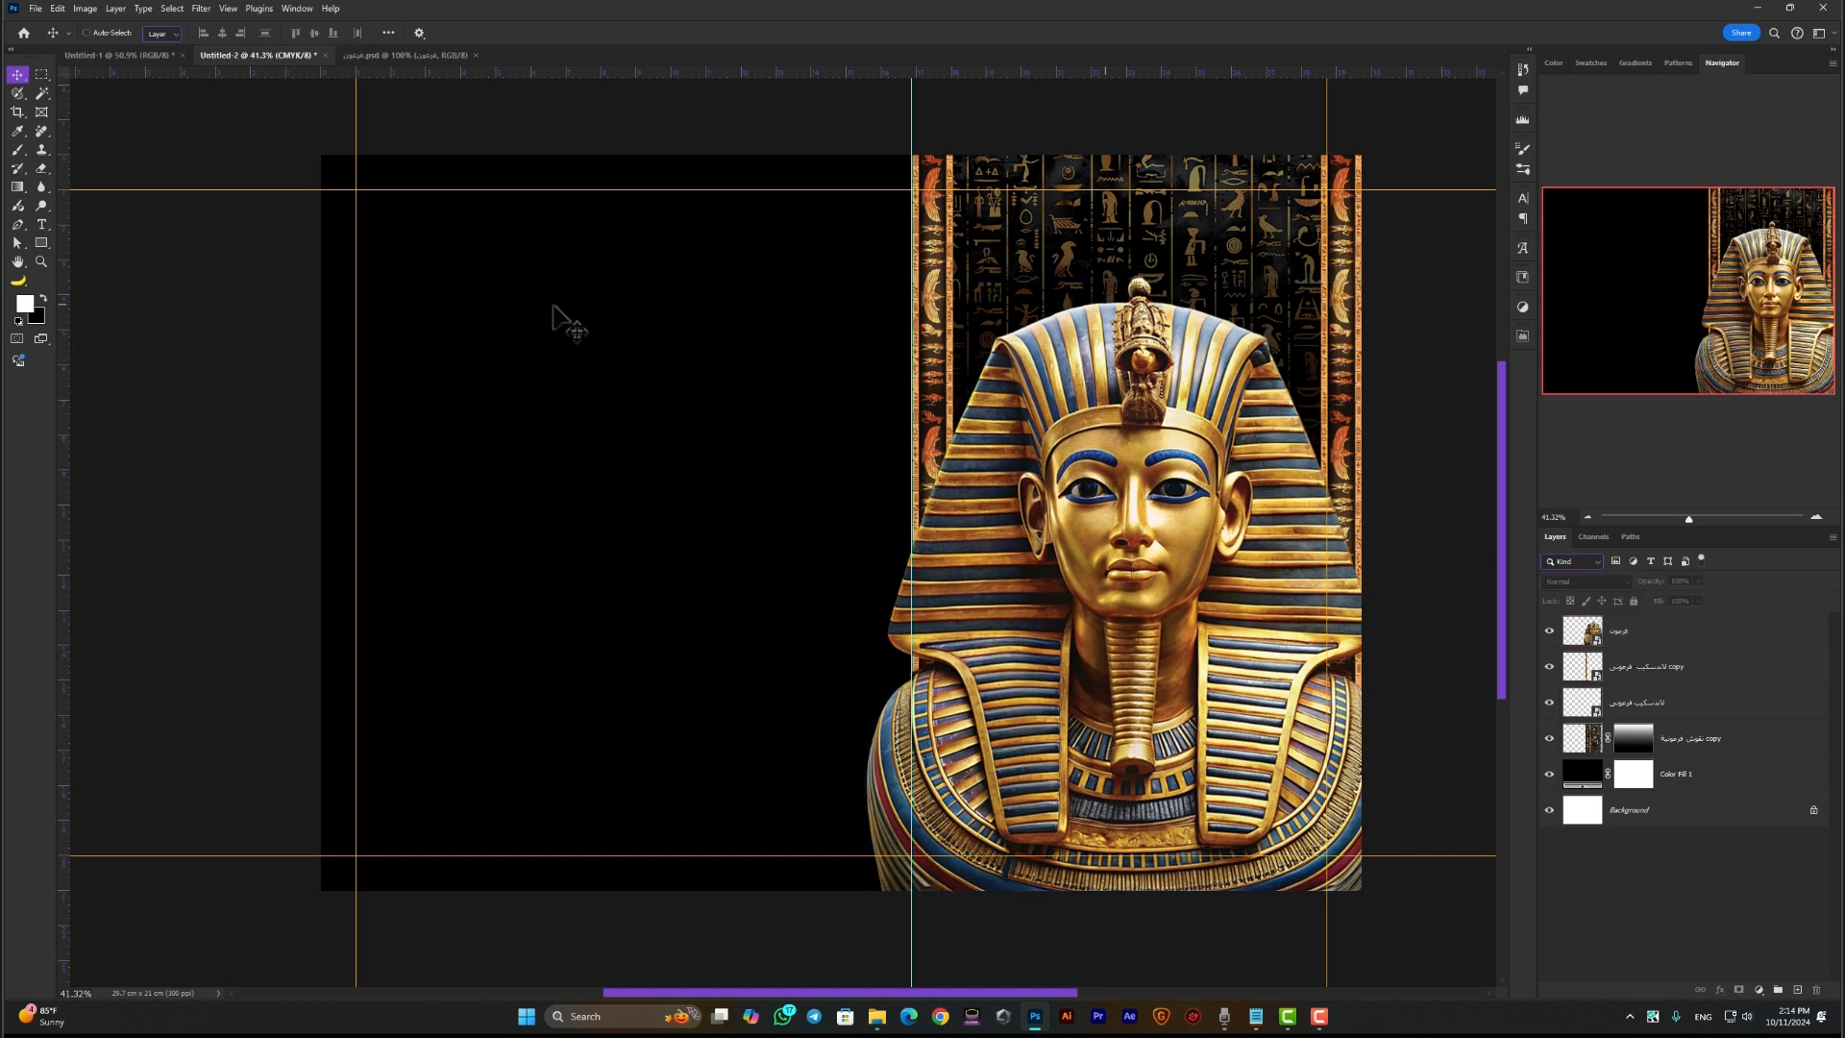
Add the text HISTORY in the Calcio-Demo font on the empty black area
click(43, 225)
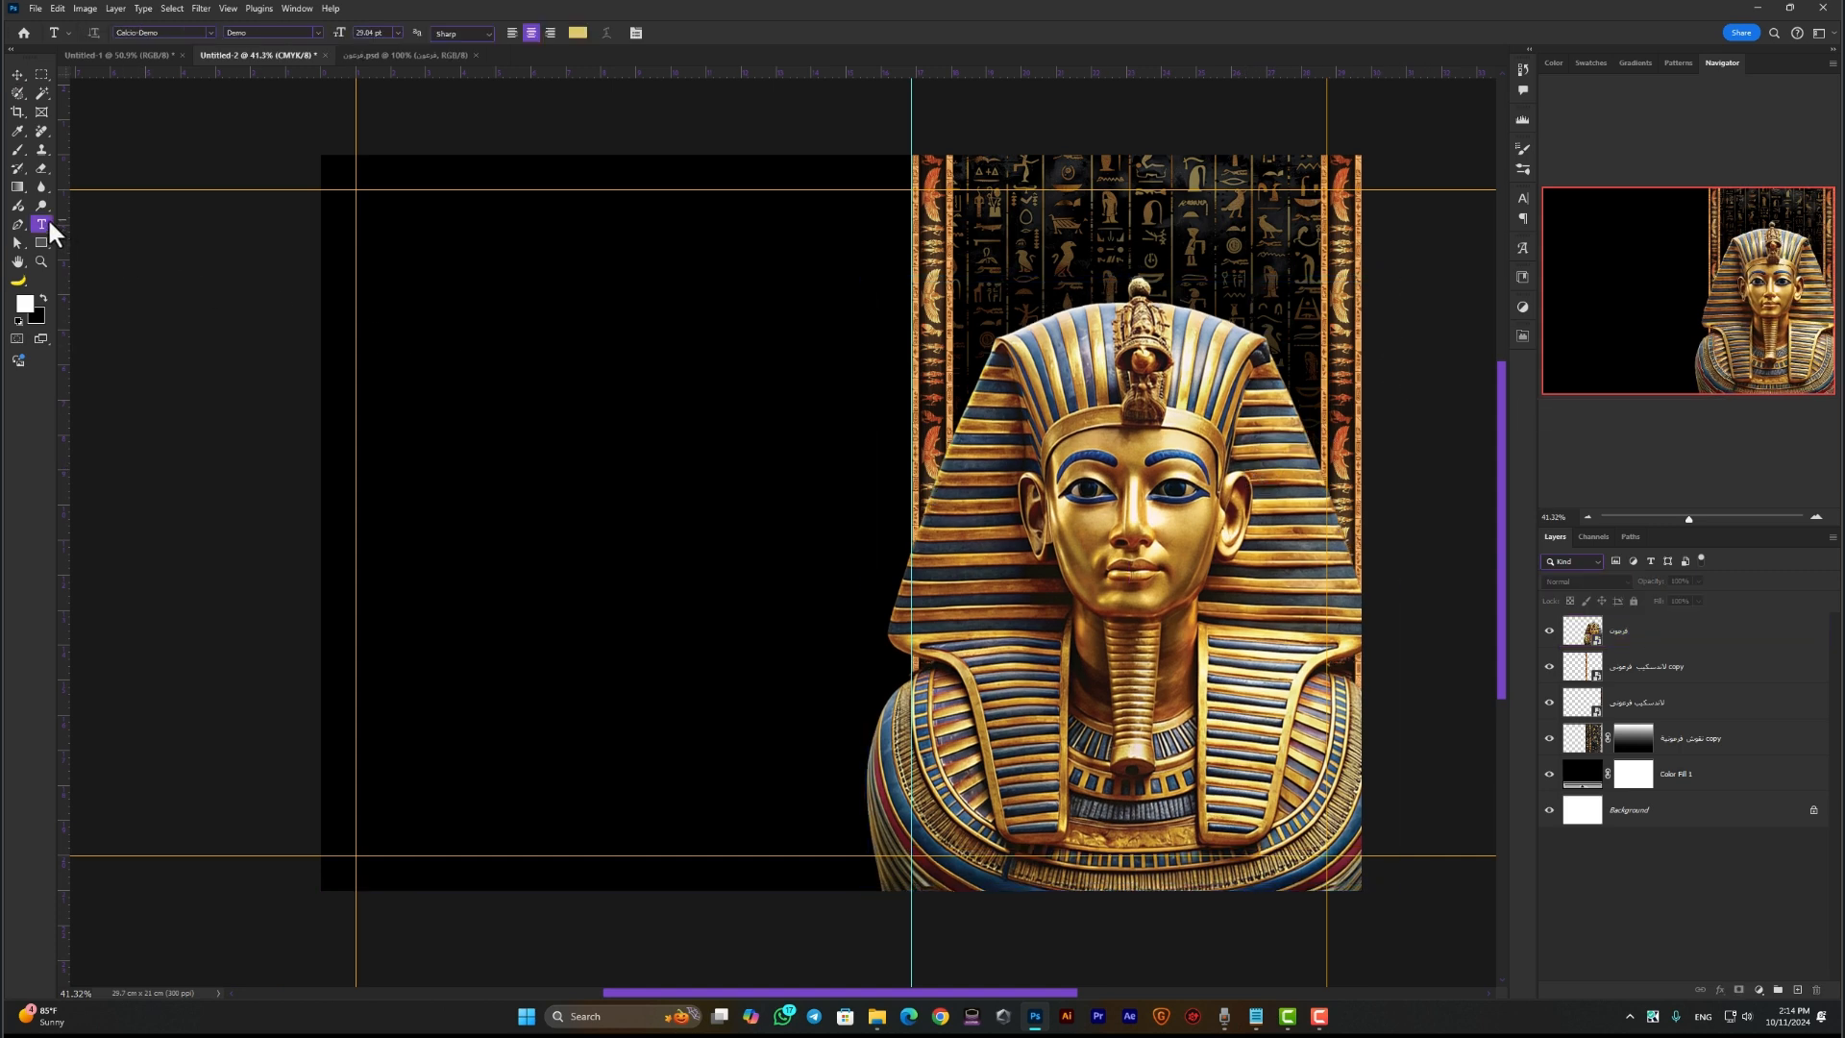
click(538, 327)
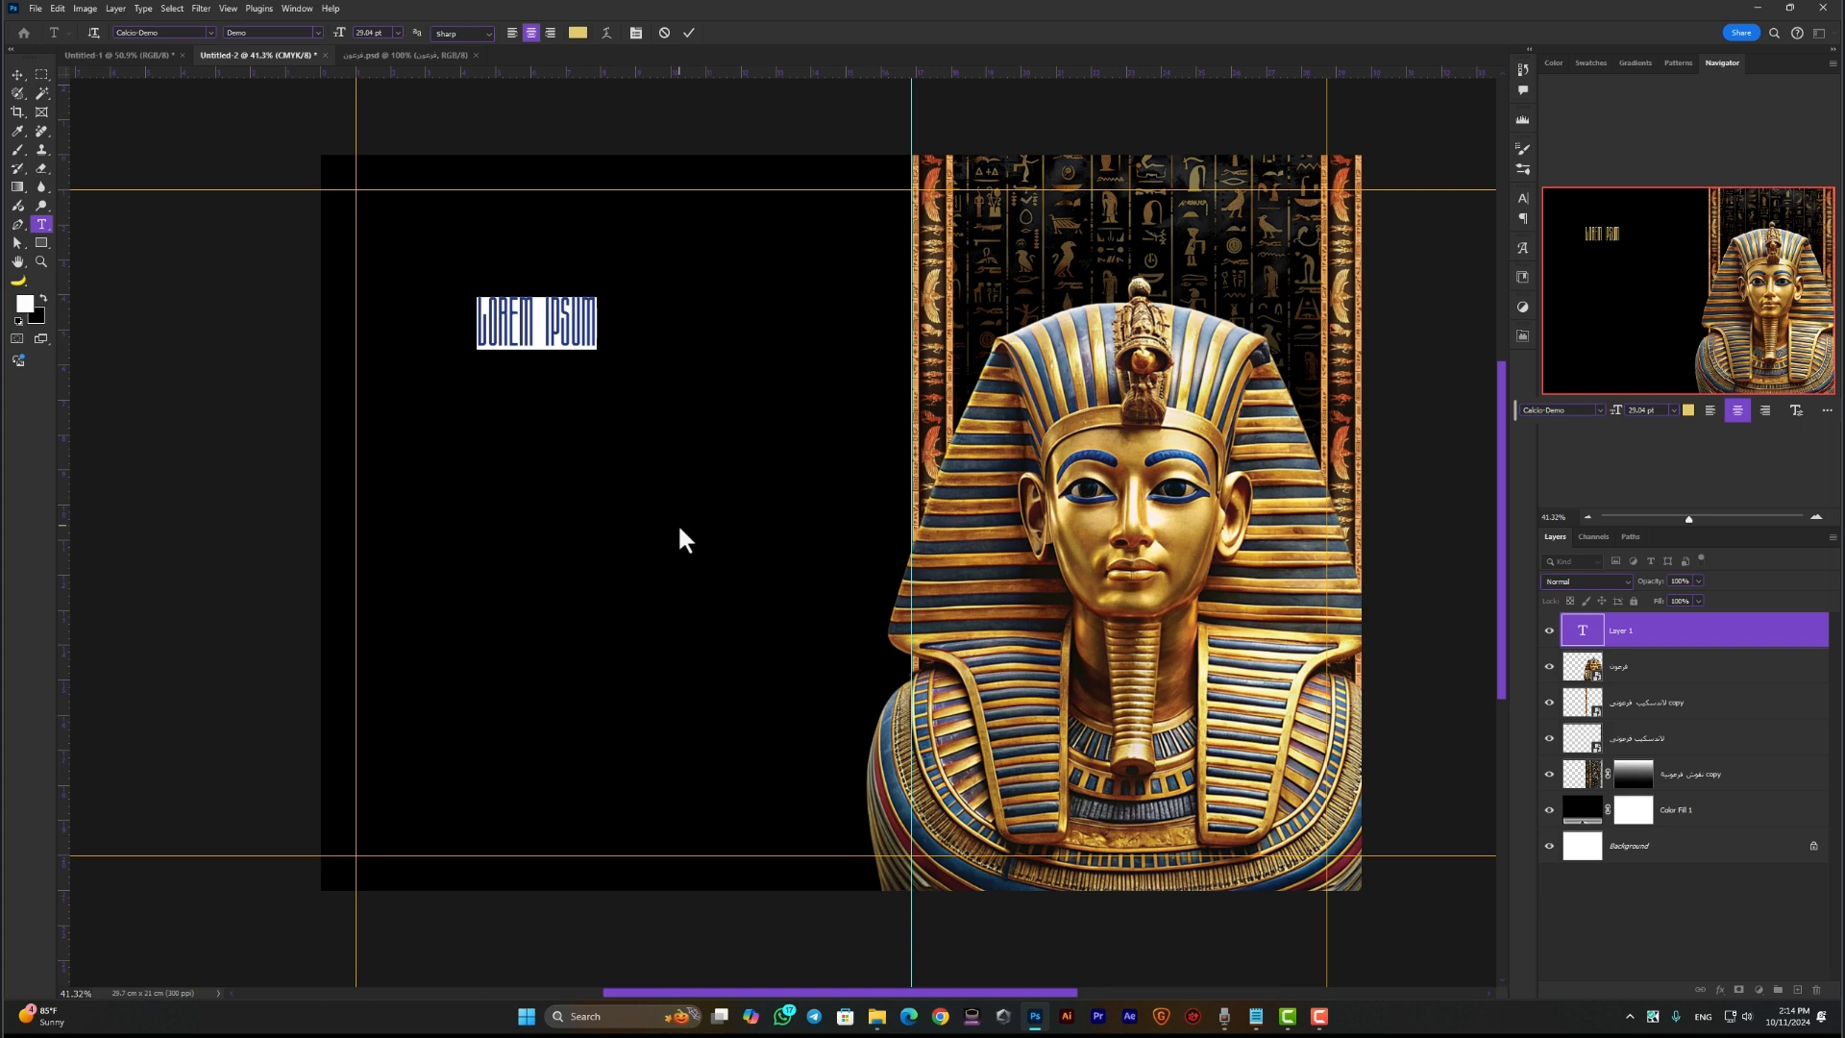
text(HIS)
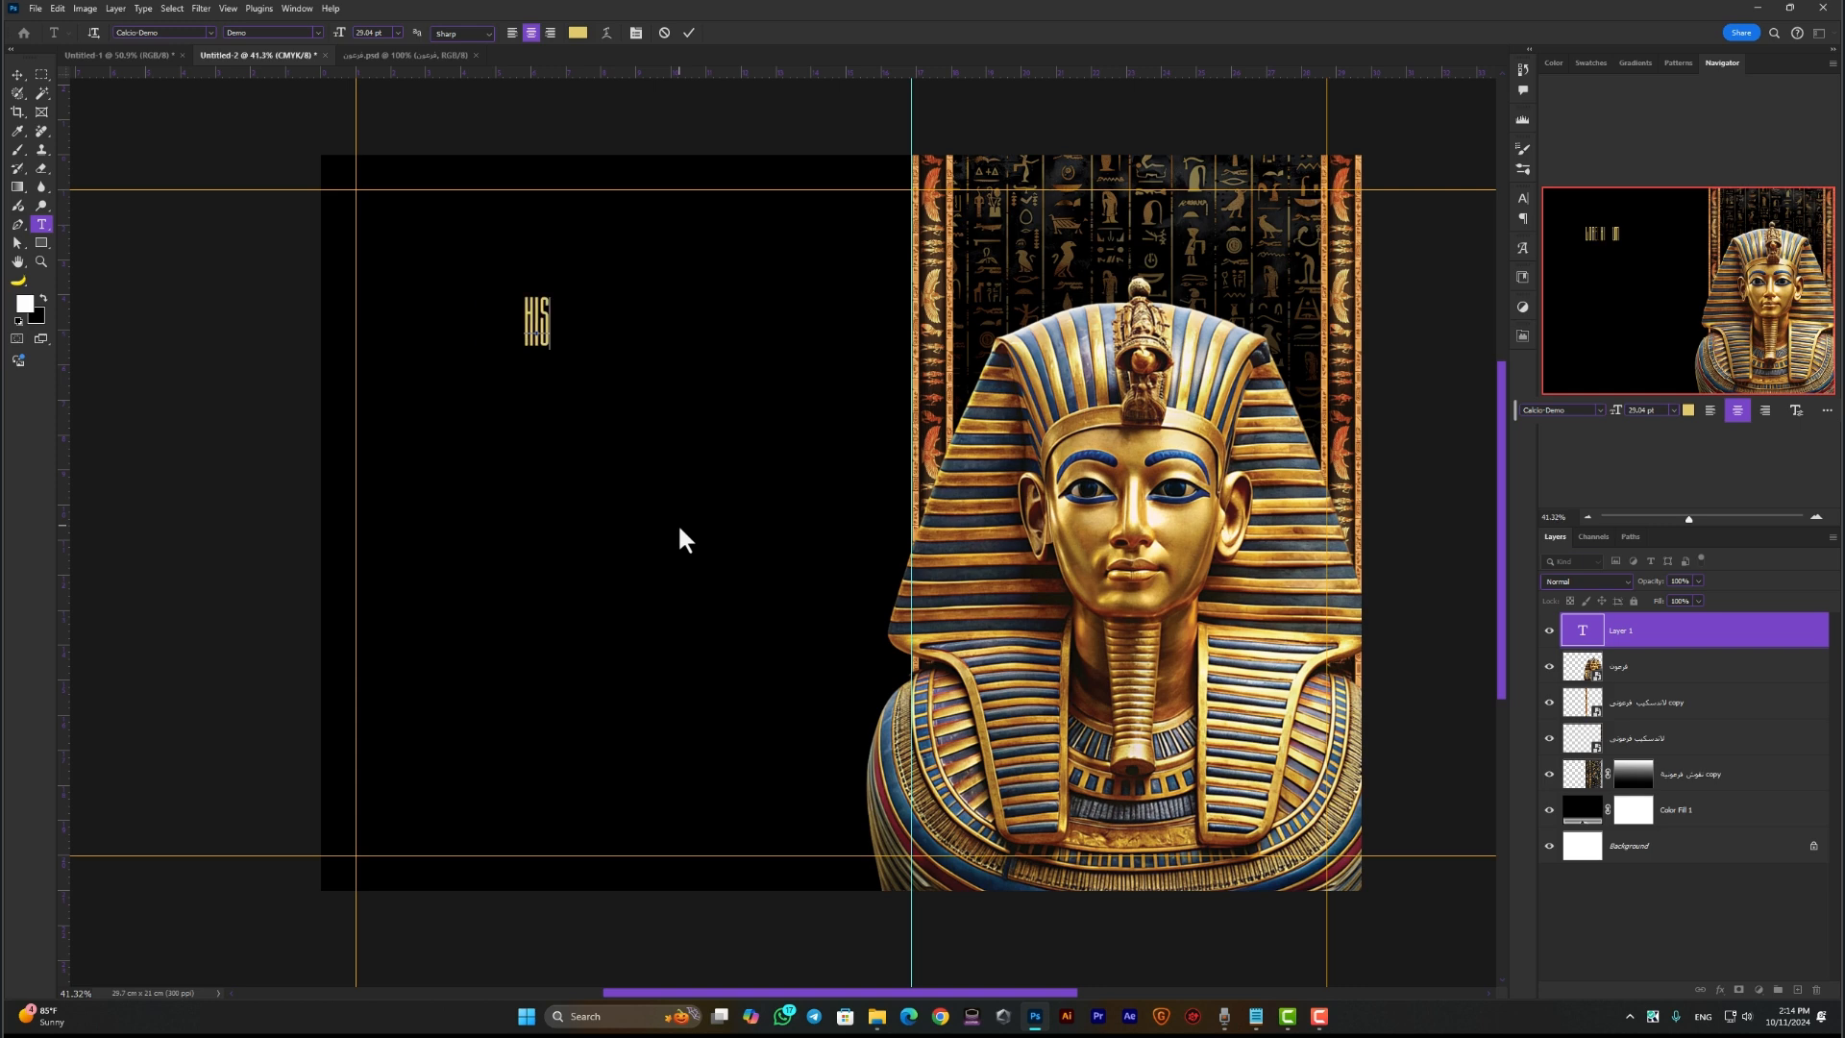
text(TORY)
key(ctrl+Return)
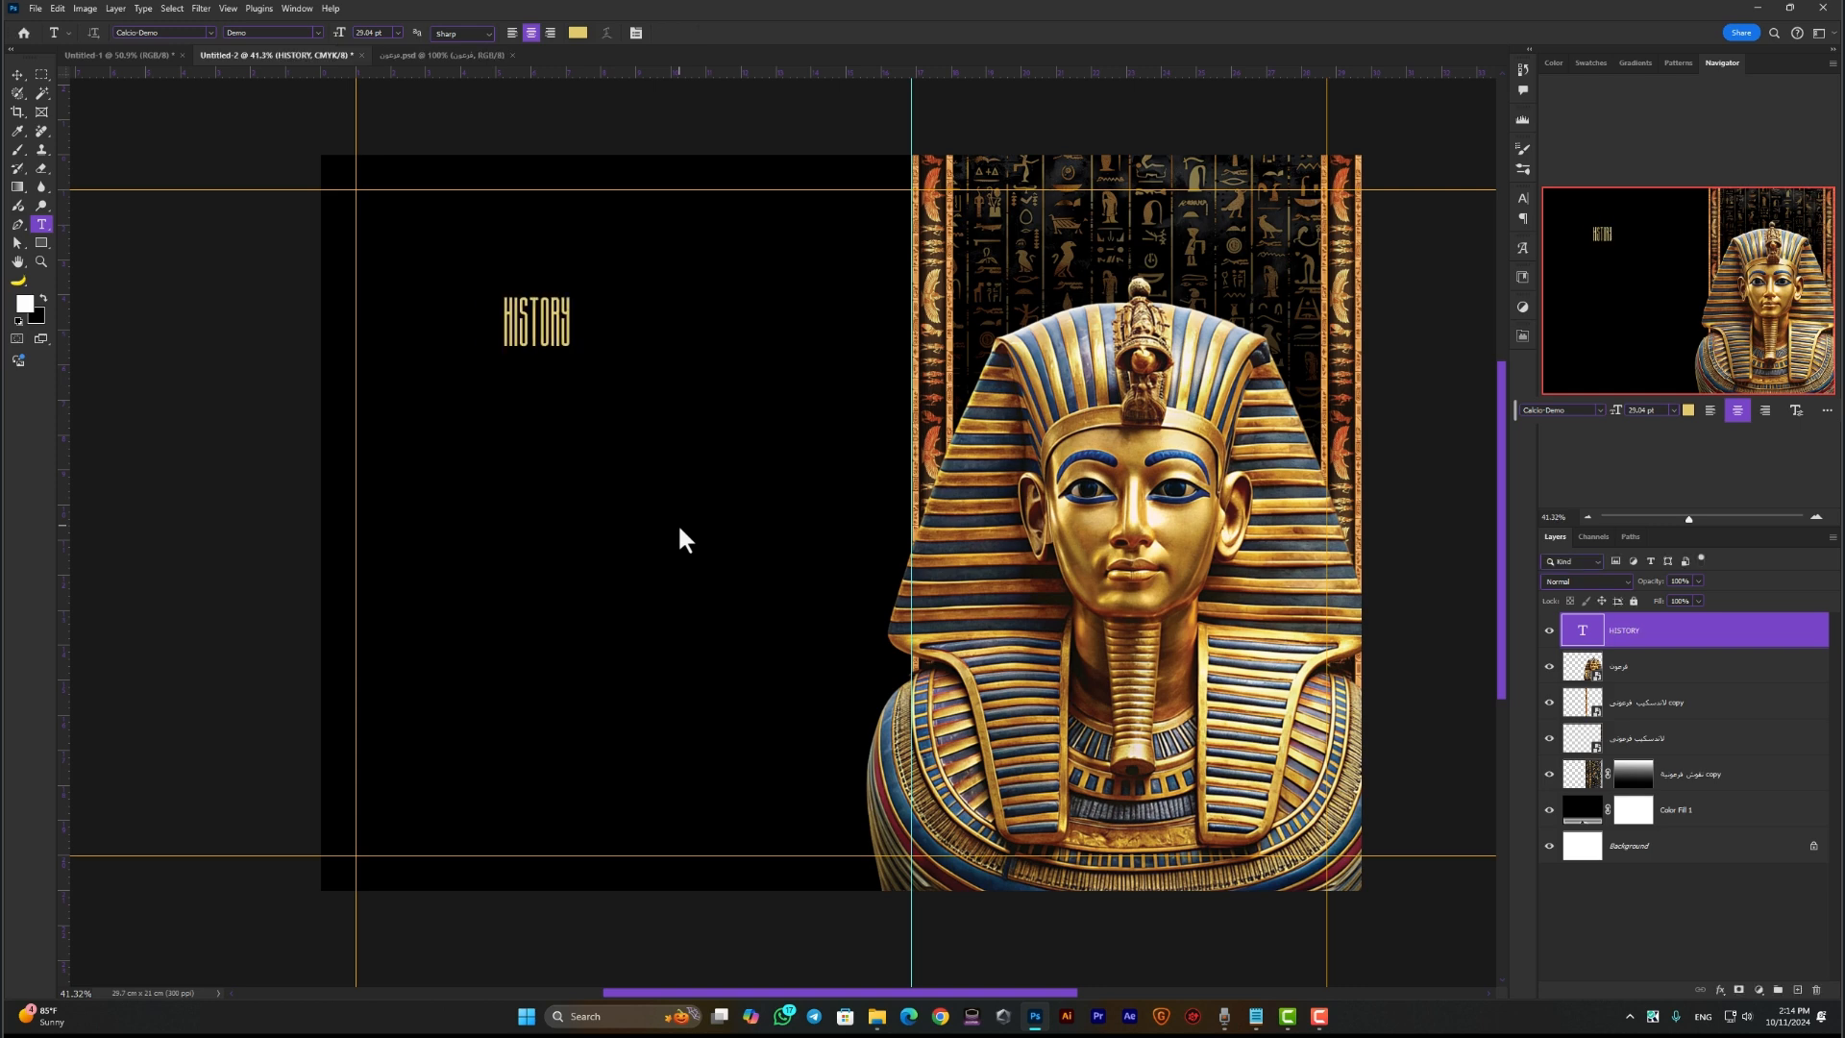
Enlarge the HISTORY text to about the width between the border strips and move it over the upper part of the pharaoh panel
key(ctrl+t)
drag(573, 350, 899, 587)
key(Return)
key(v)
drag(725, 400, 1209, 315)
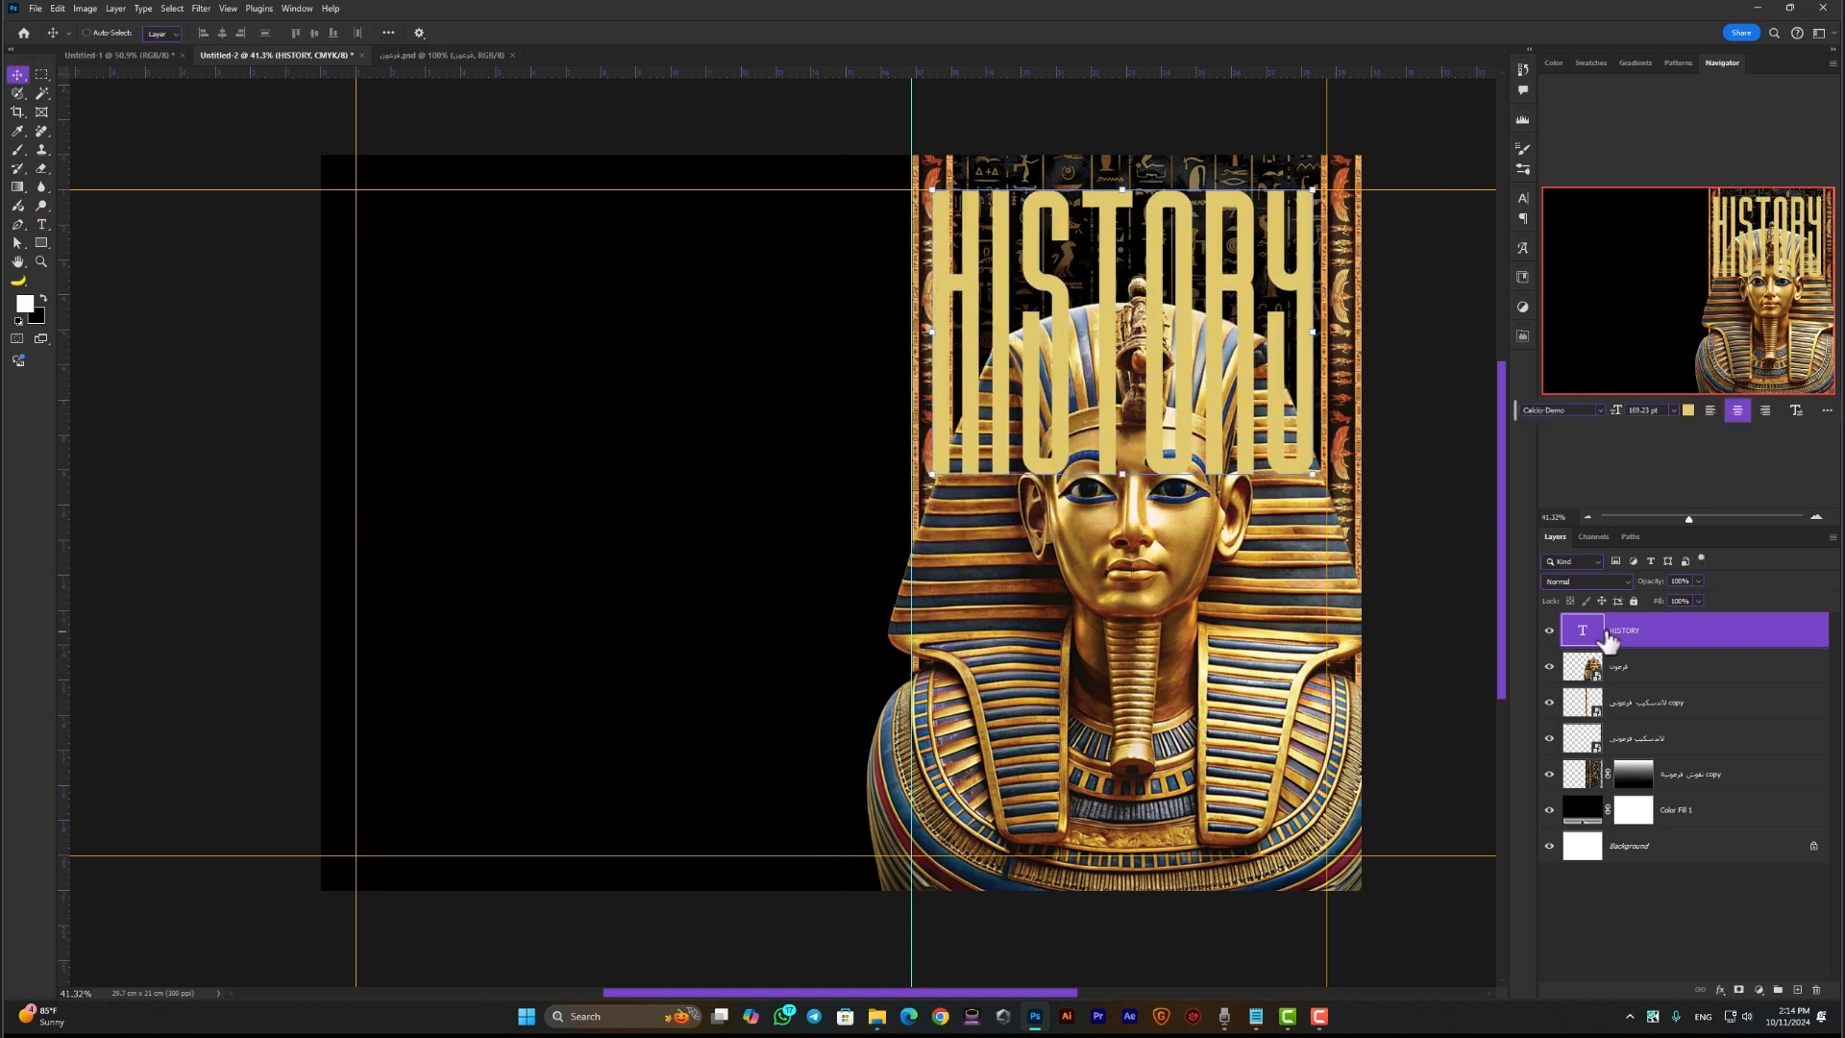
Layer the HISTORY text behind the pharaoh and fit it between the two border strips, with its top on the upper margin guide
drag(1608, 641, 1633, 685)
drag(969, 435, 974, 430)
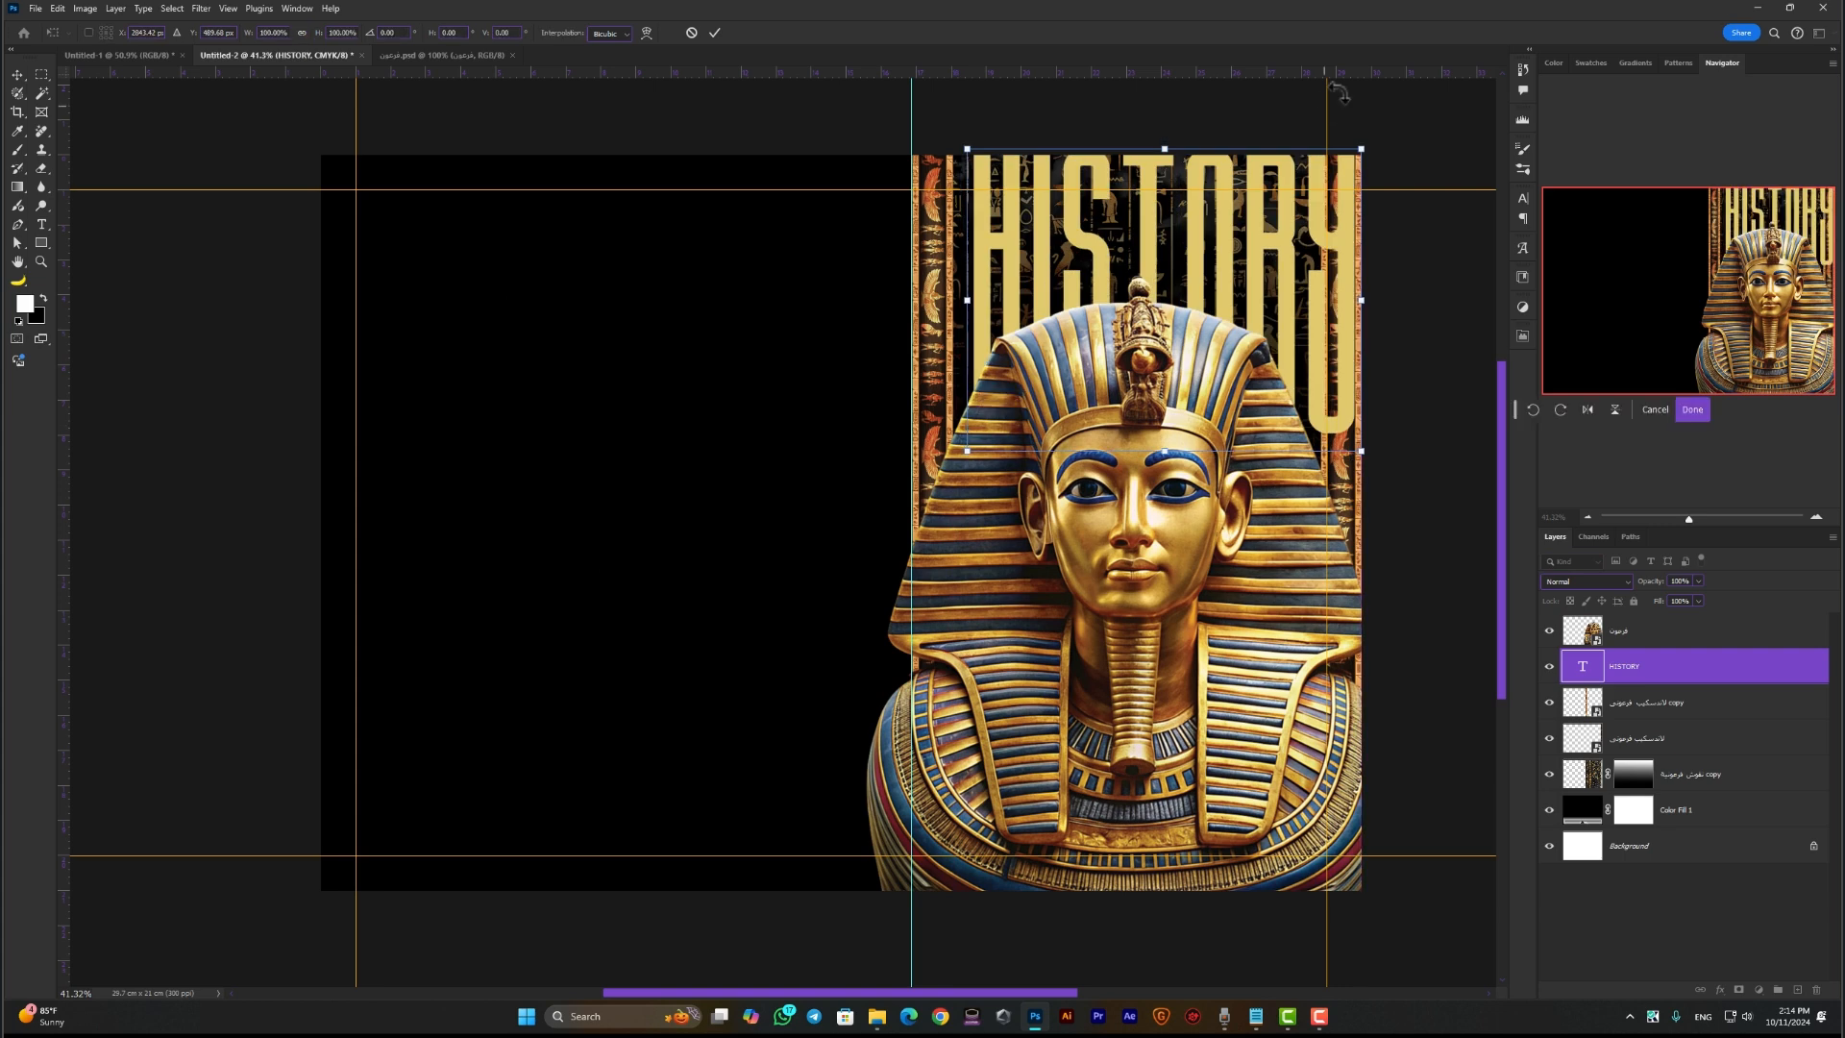
drag(1372, 144, 1313, 189)
drag(967, 452, 957, 459)
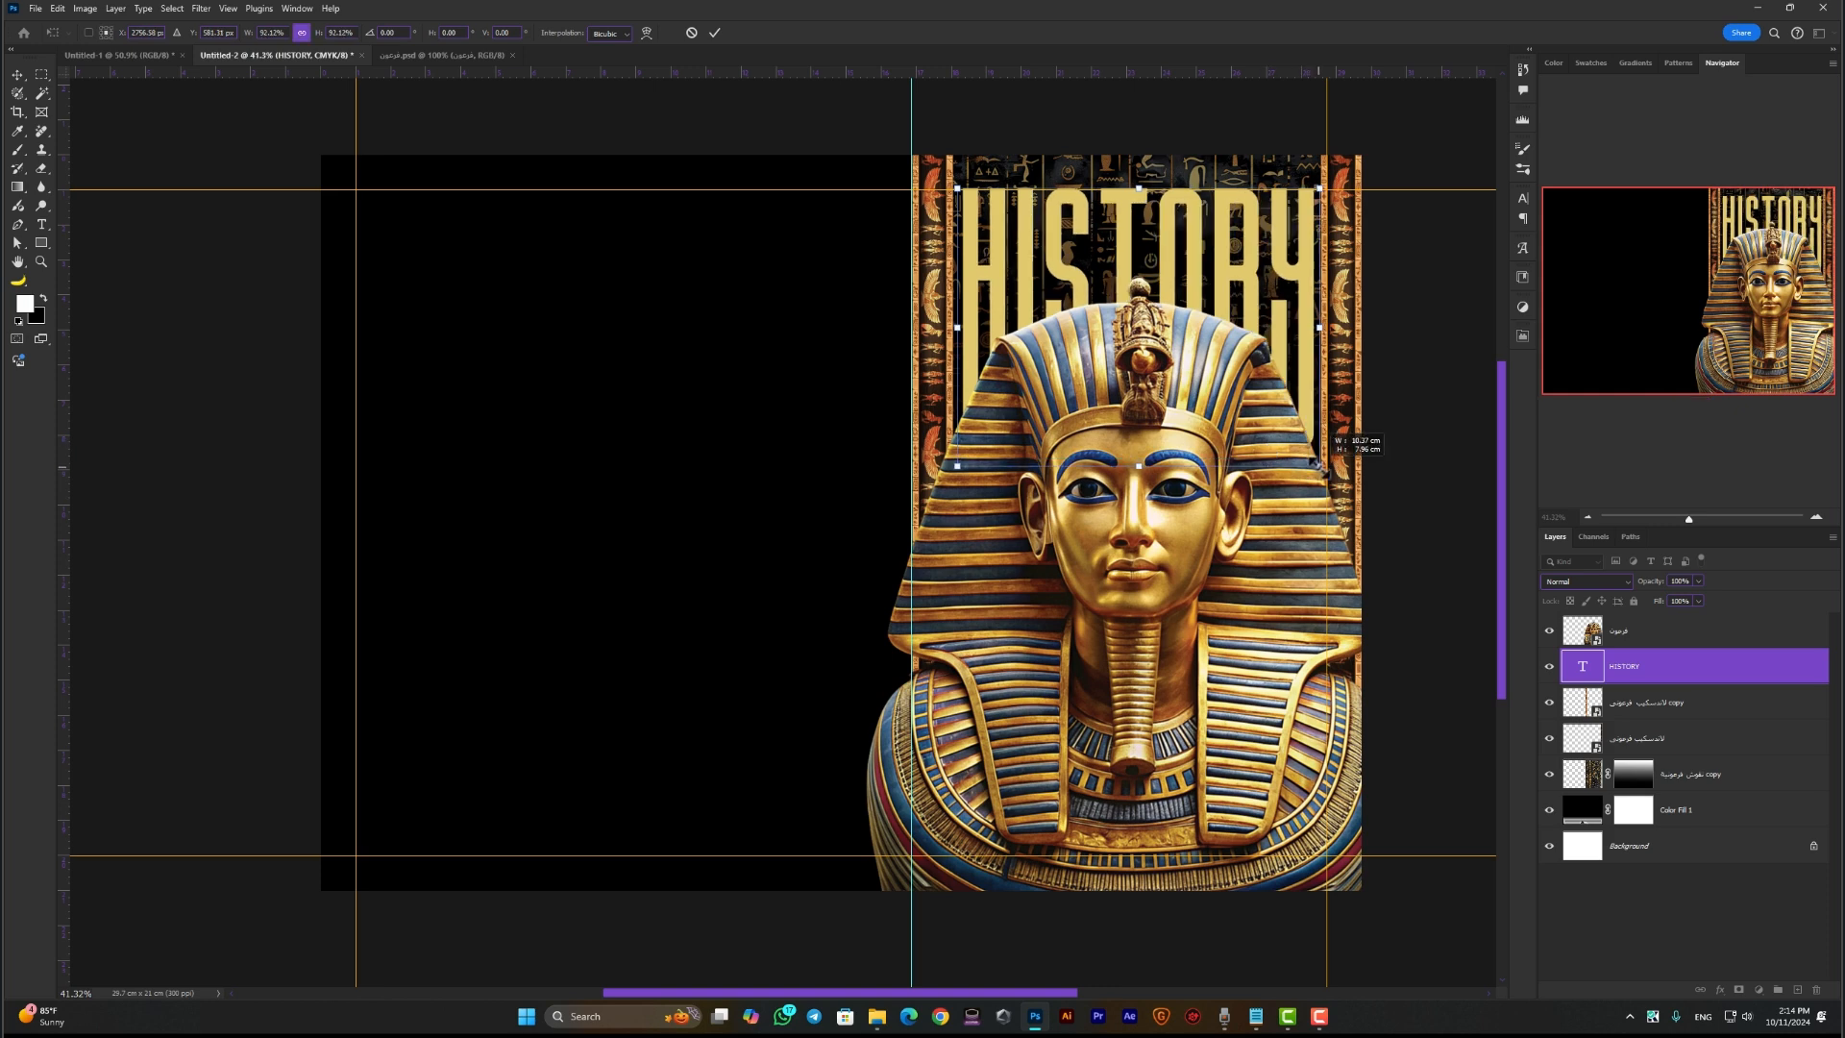
key(Return)
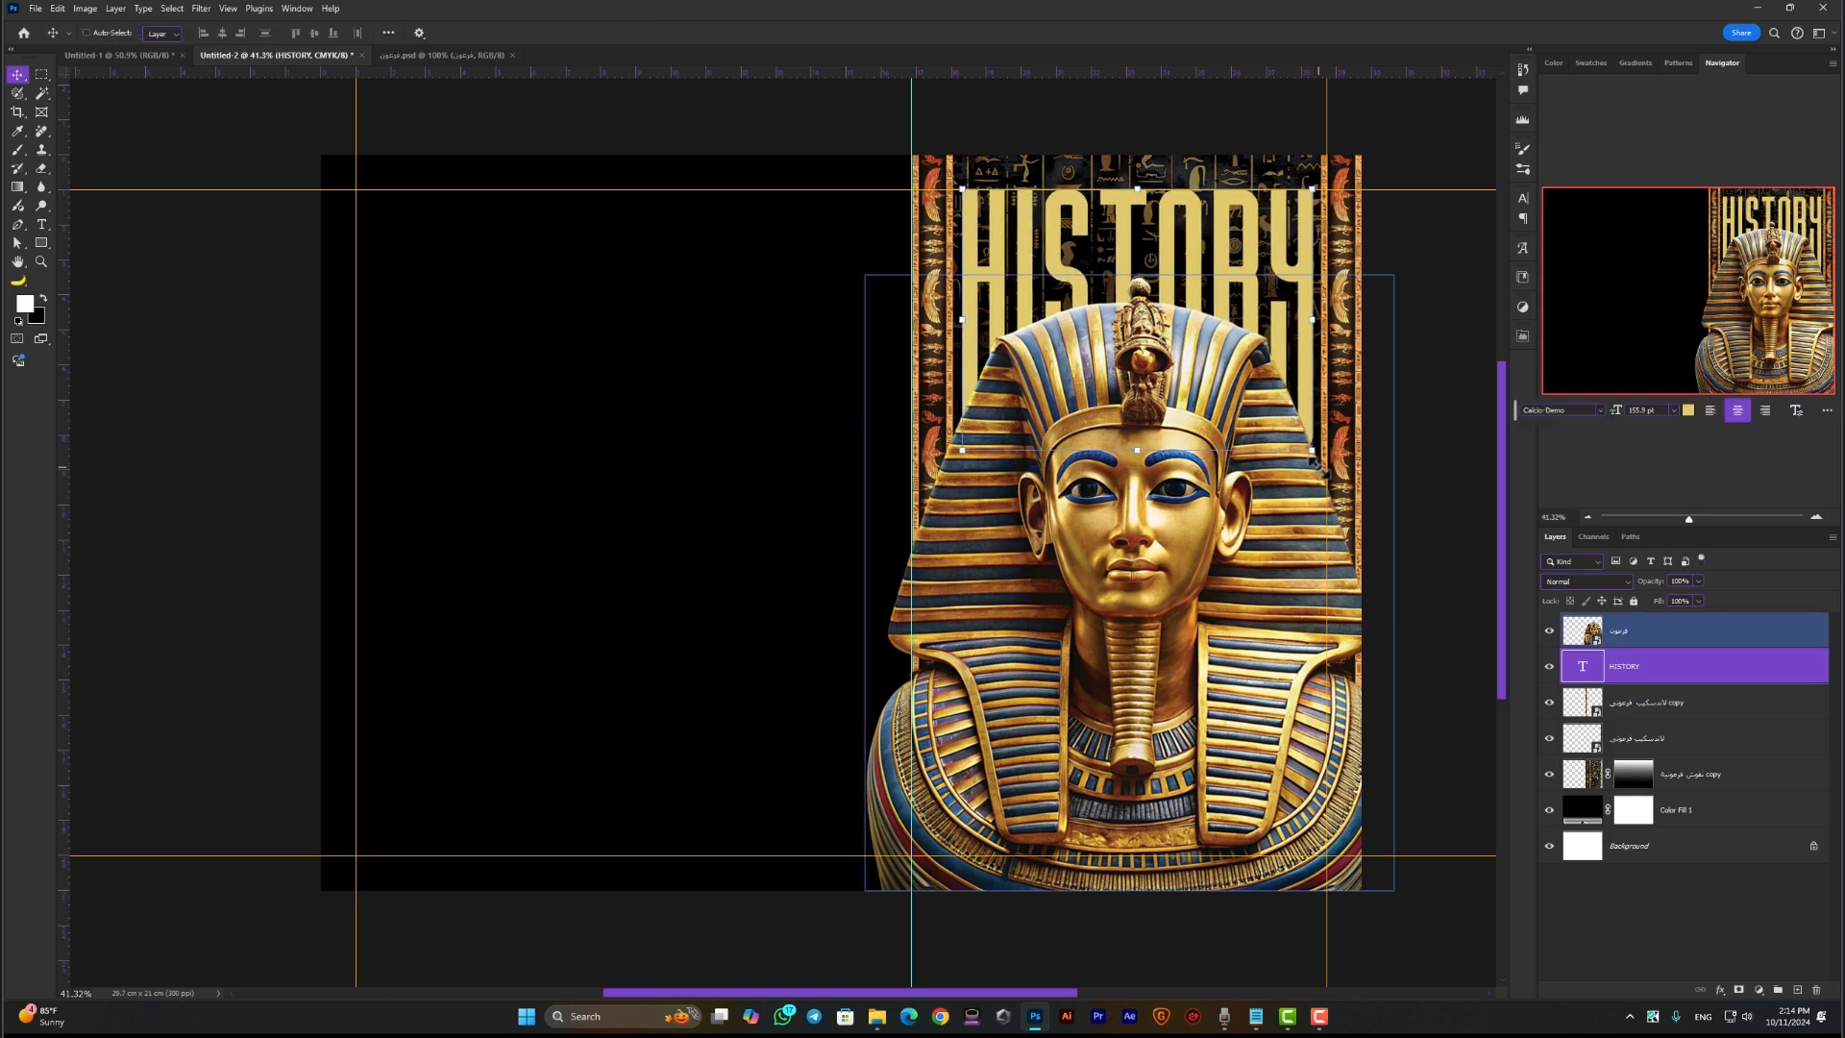
ctrl+click(1434, 377)
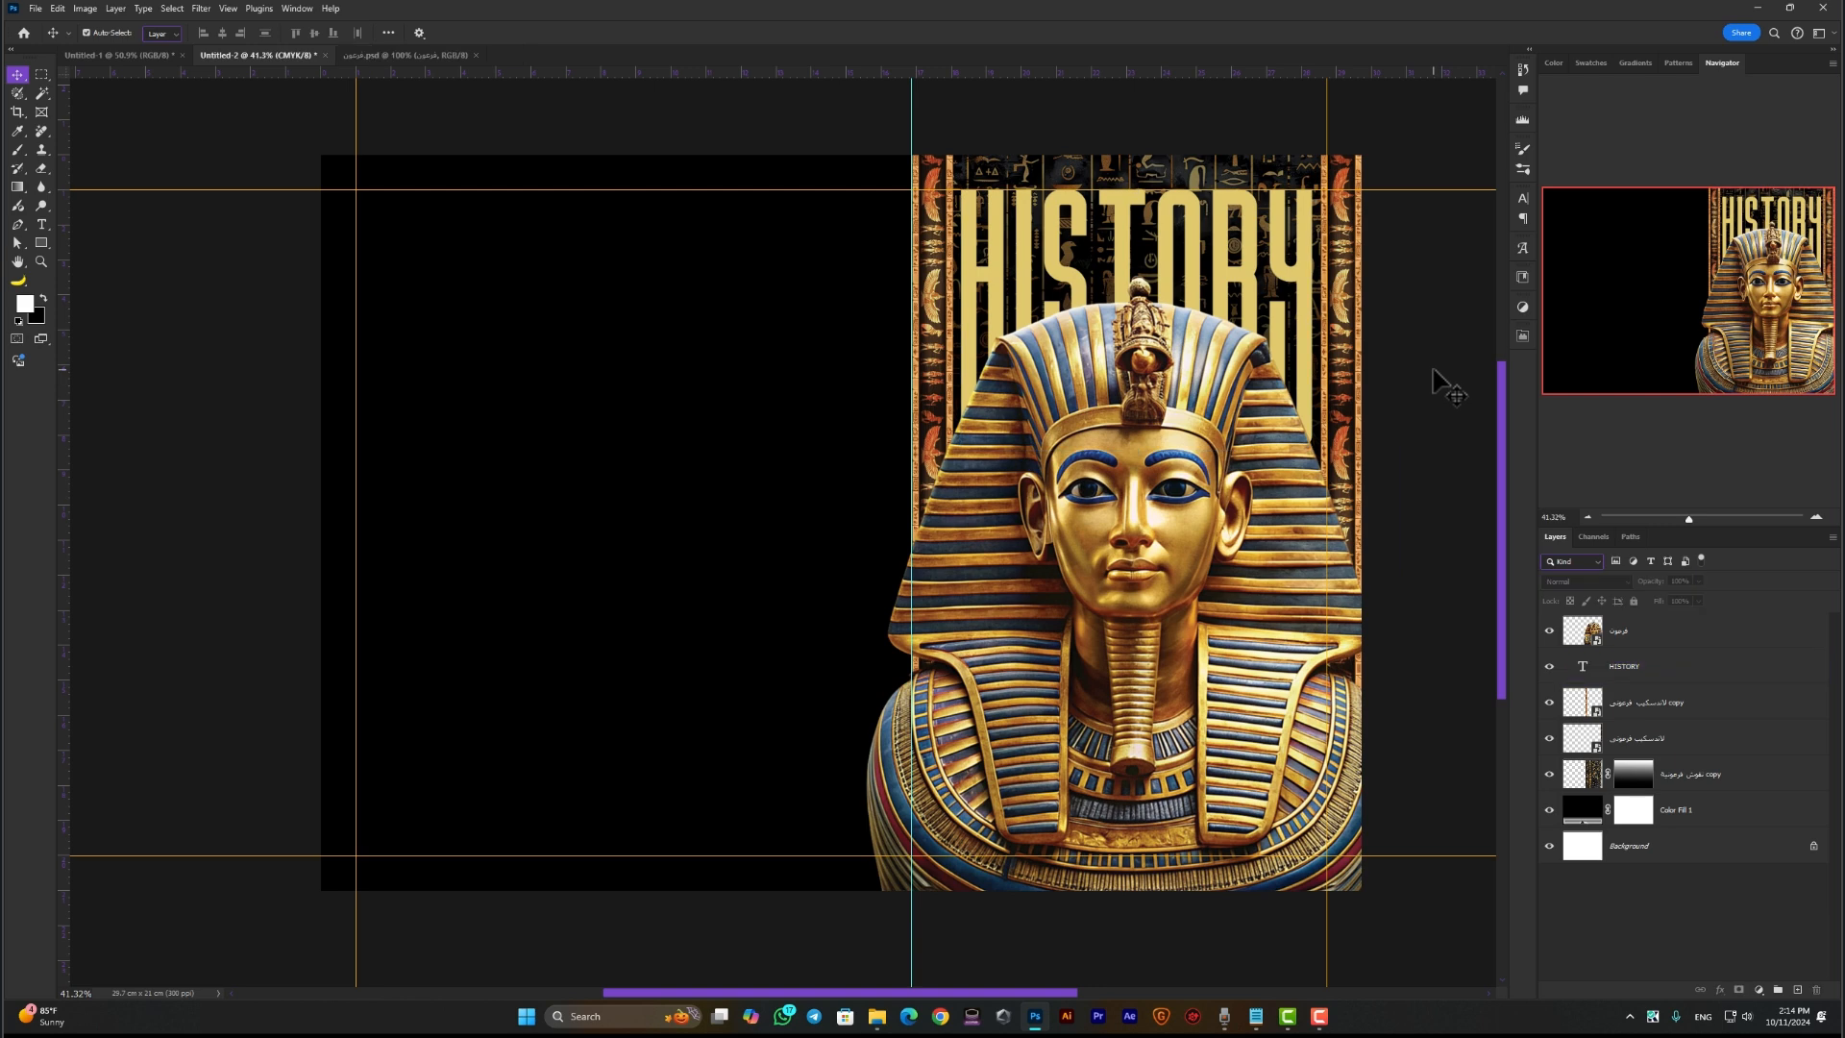
Nudge the pharaoh figure slightly to the right to centre it between the border strips, and deselect it
ctrl+click(1224, 256)
ctrl+click(1171, 498)
key(shift+Right)
key(shift+Right)
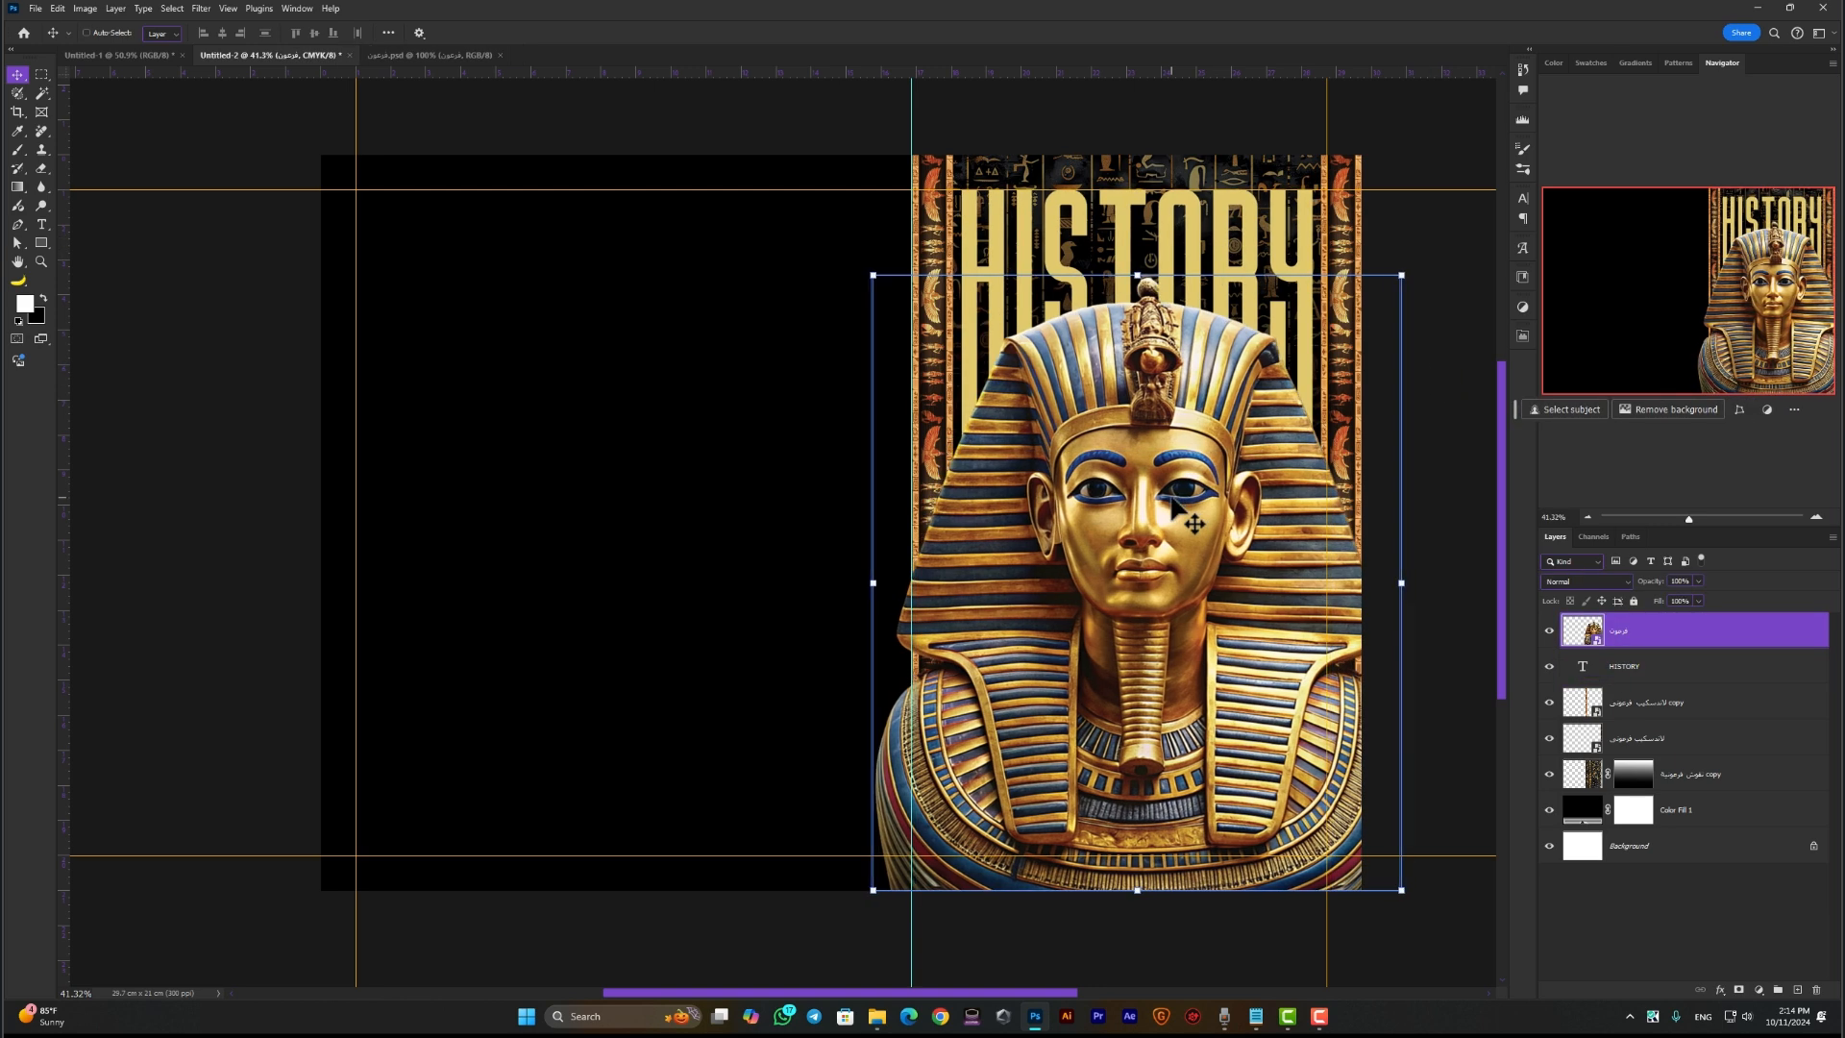
key(Left)
key(Left)
key(Left)
key(Left)
key(Left)
key(Left)
key(Left)
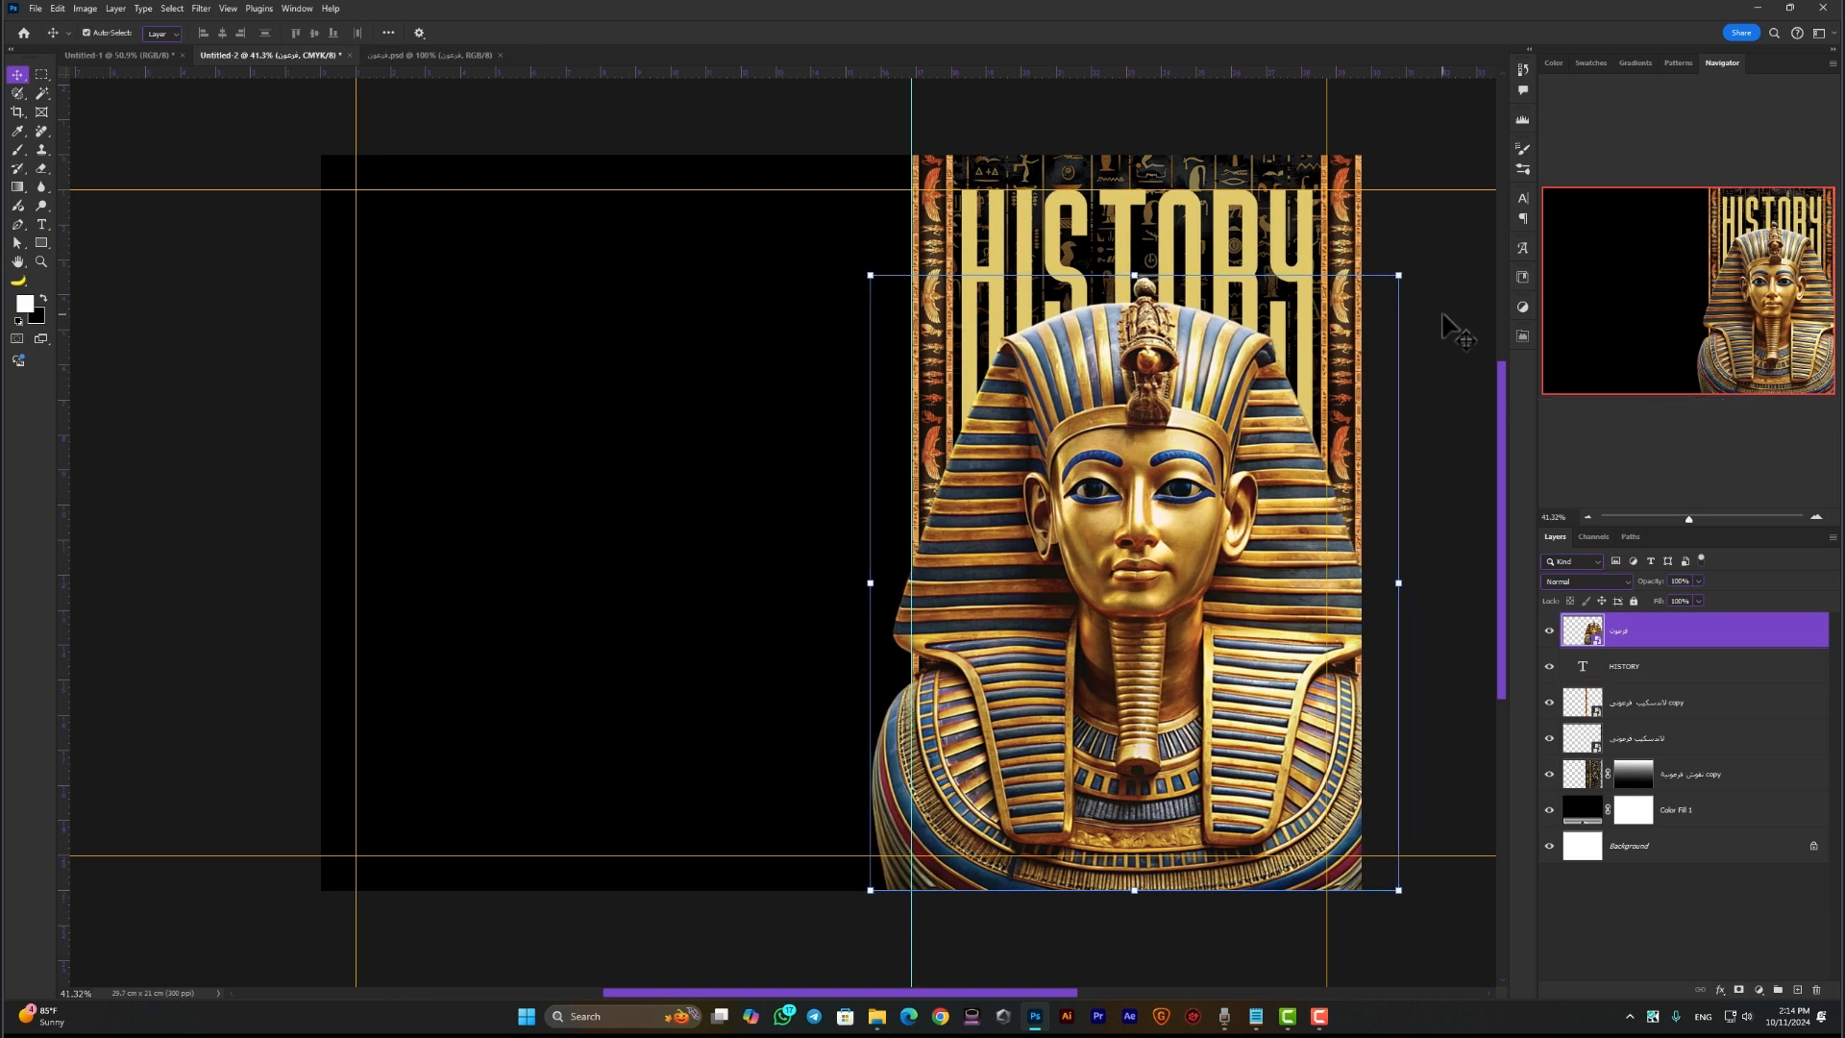
ctrl+click(1441, 319)
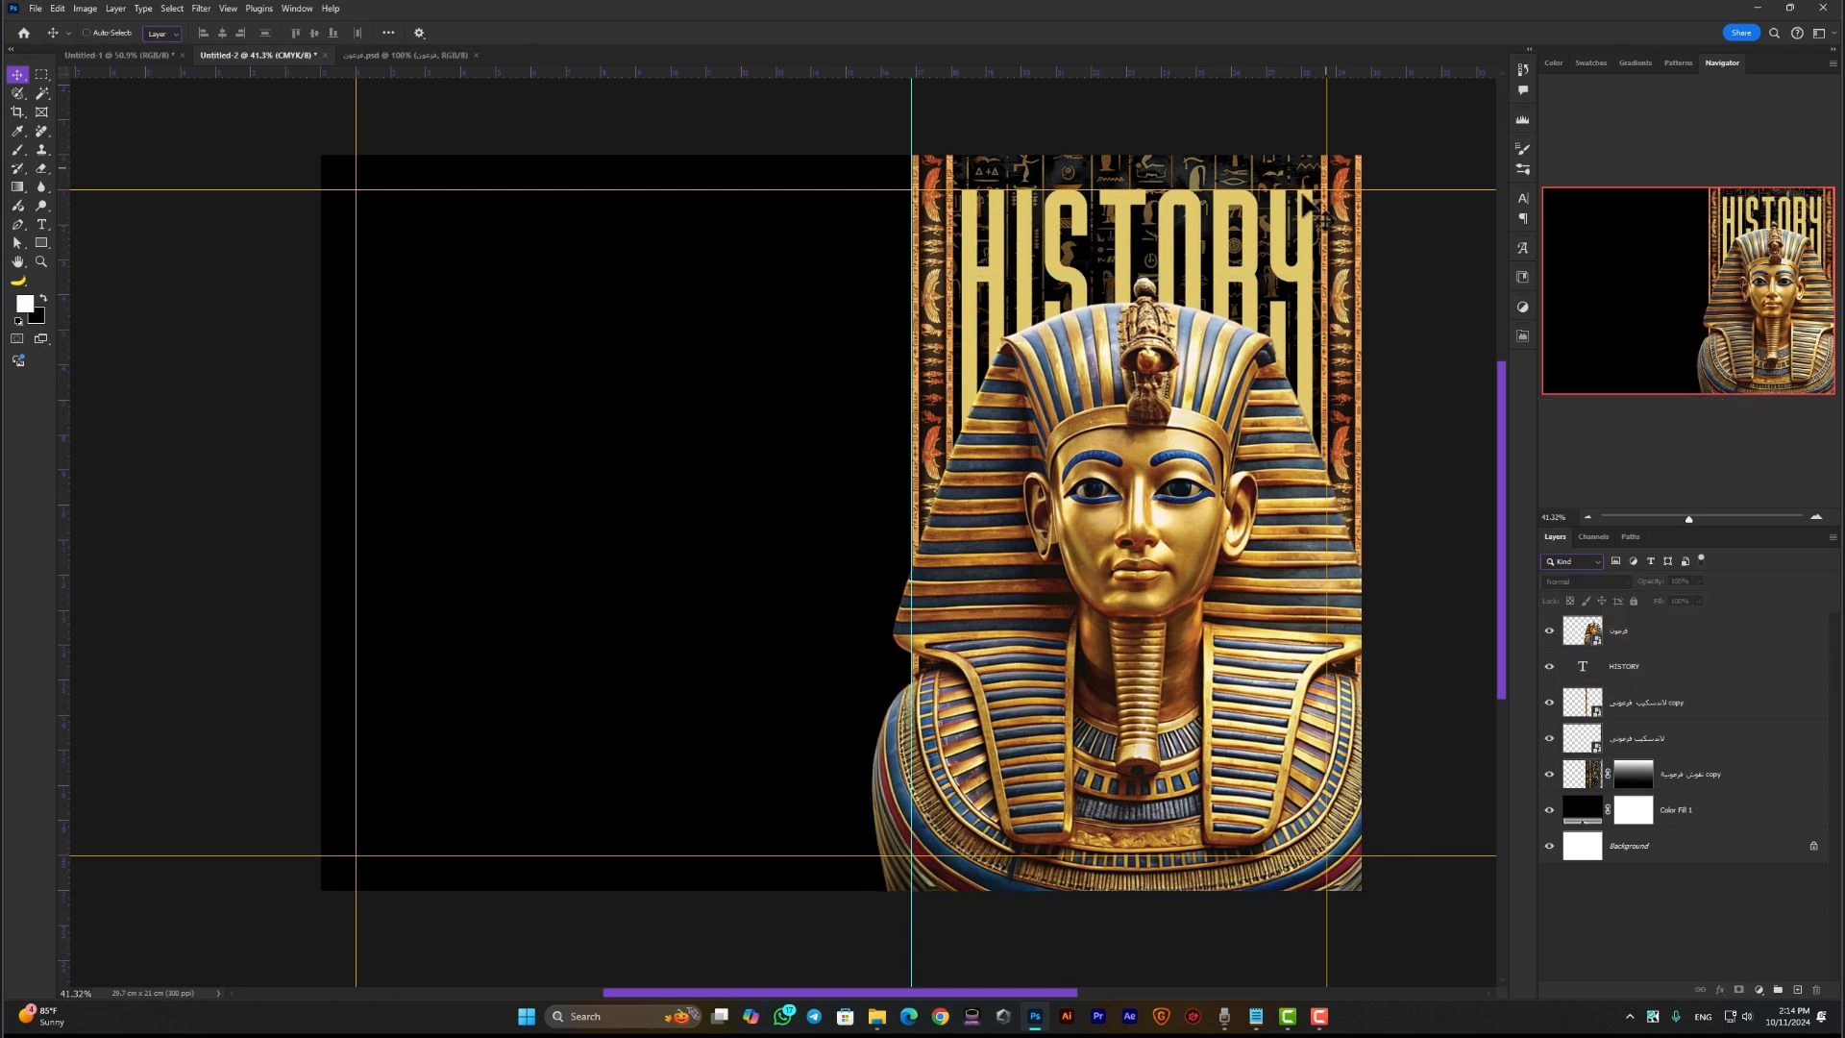
Place the torn paper image from the project folder and align it flush with the canvas's top-left corner
click(878, 1016)
drag(1074, 423, 723, 383)
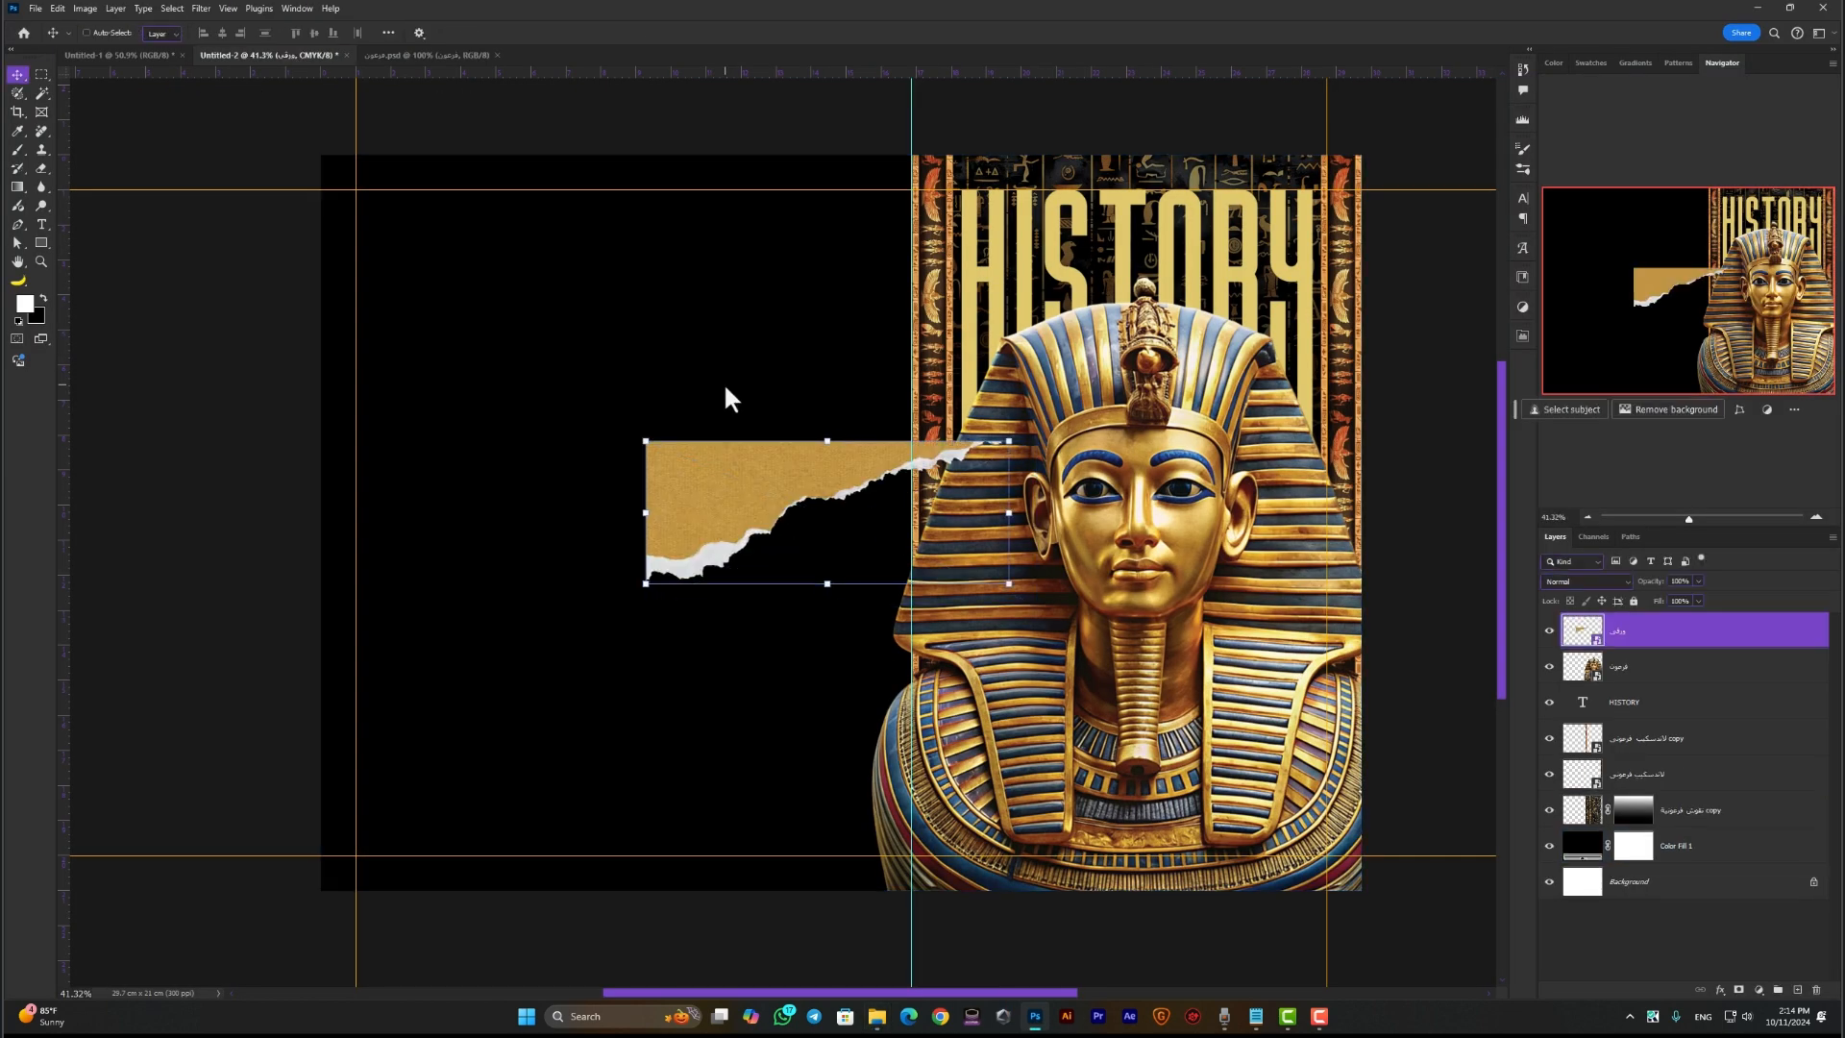
drag(730, 488, 414, 232)
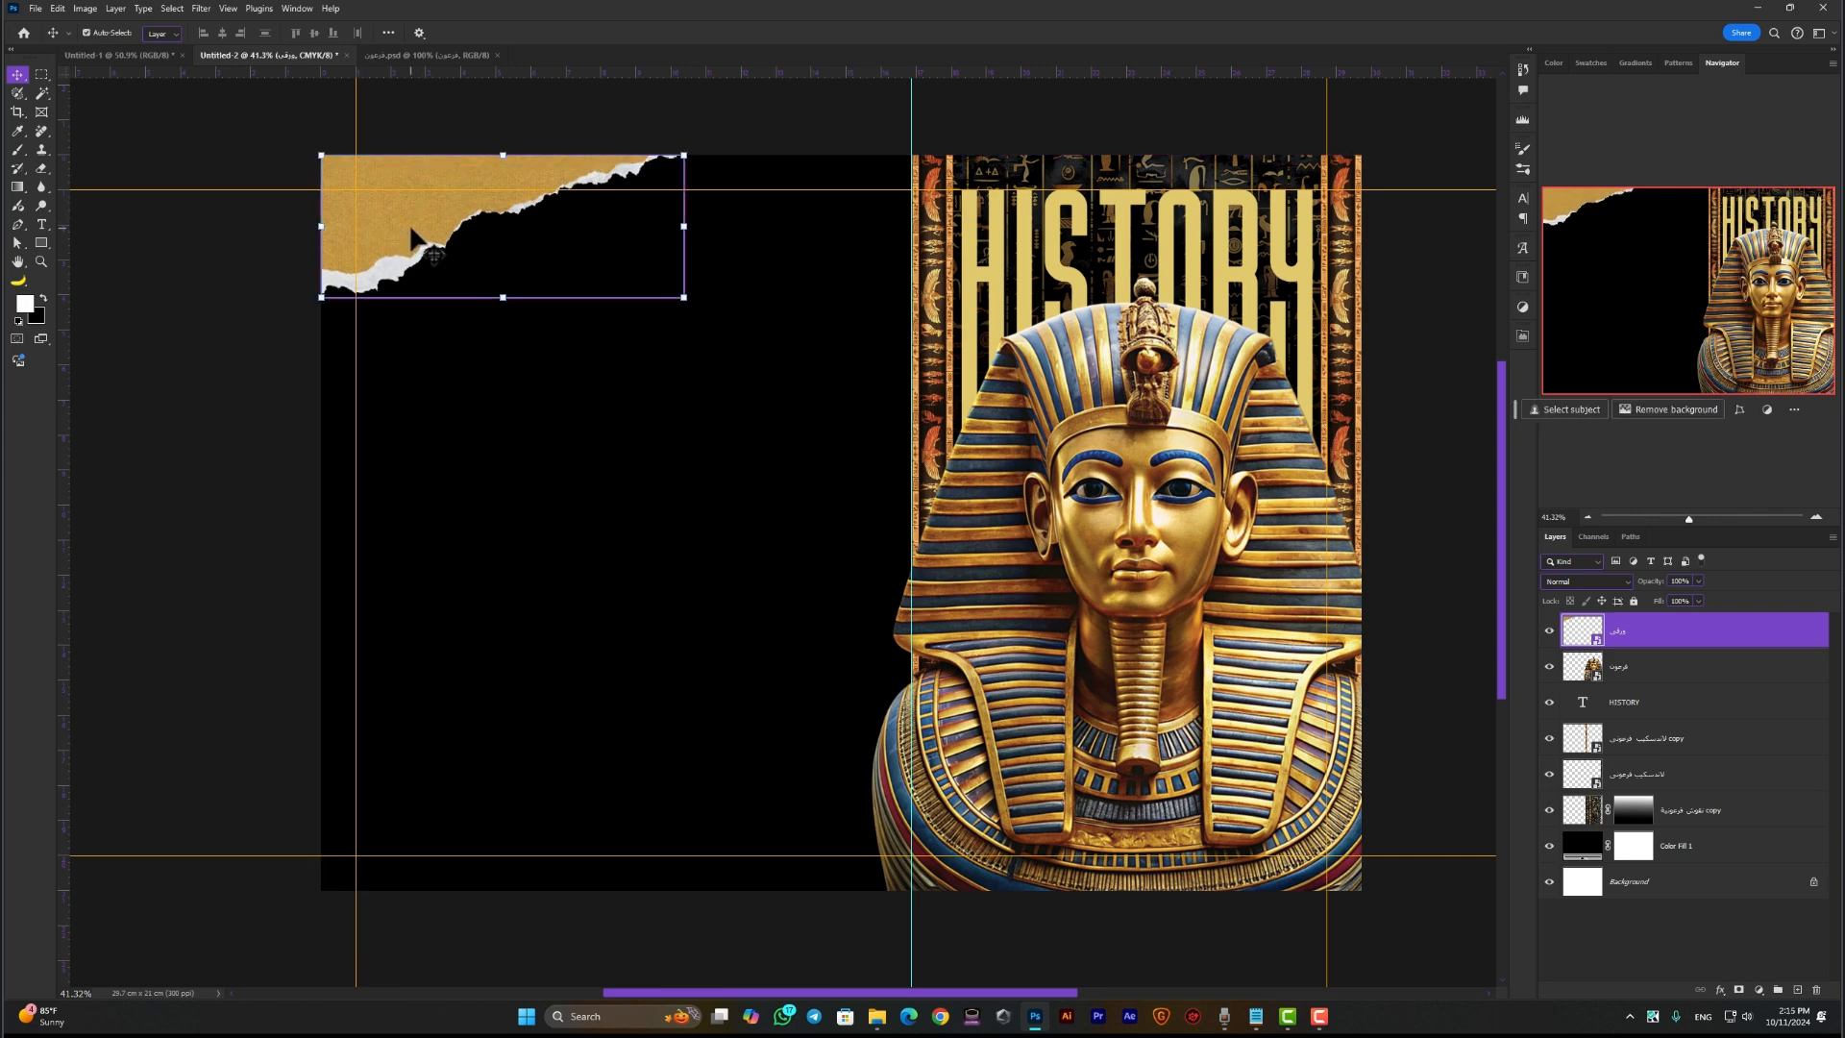
Duplicate the torn paper, flip the copy both ways at about 67.88% scale, and fit it into the canvas's bottom-right corner
key(ctrl+j)
key(ctrl+t)
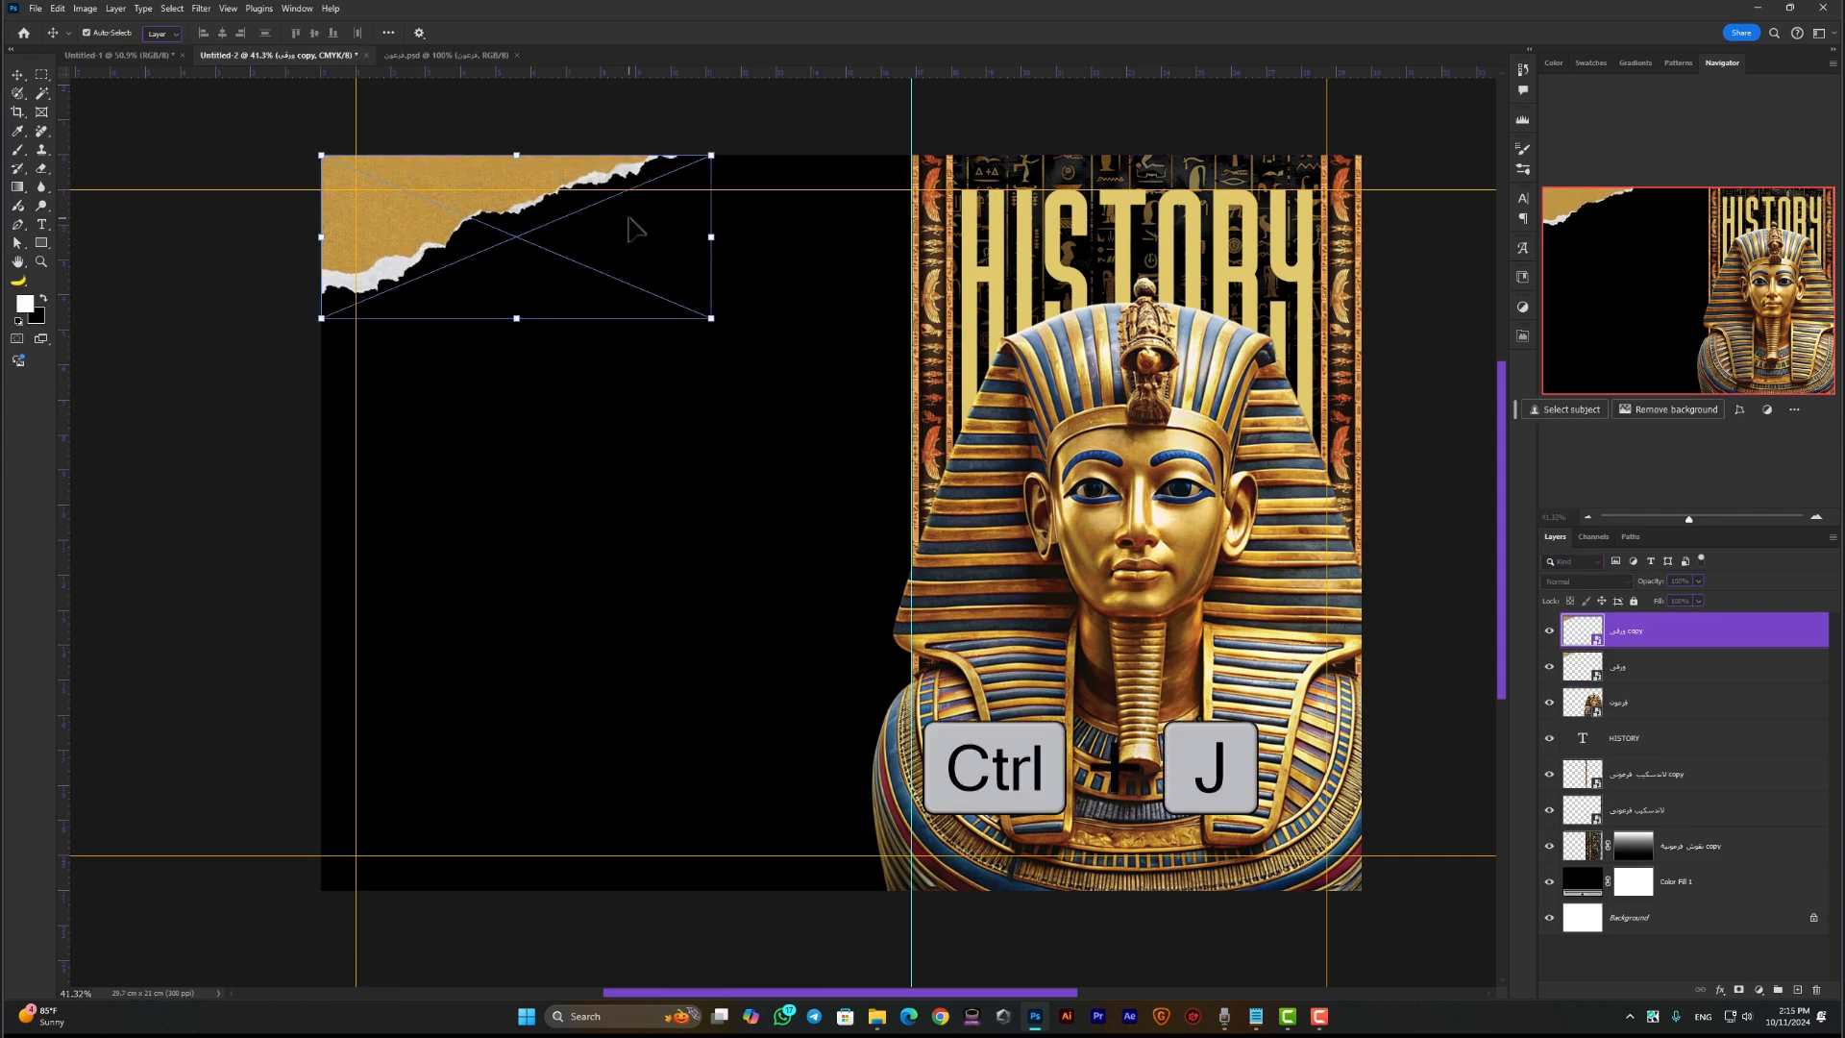
drag(745, 319, 442, 205)
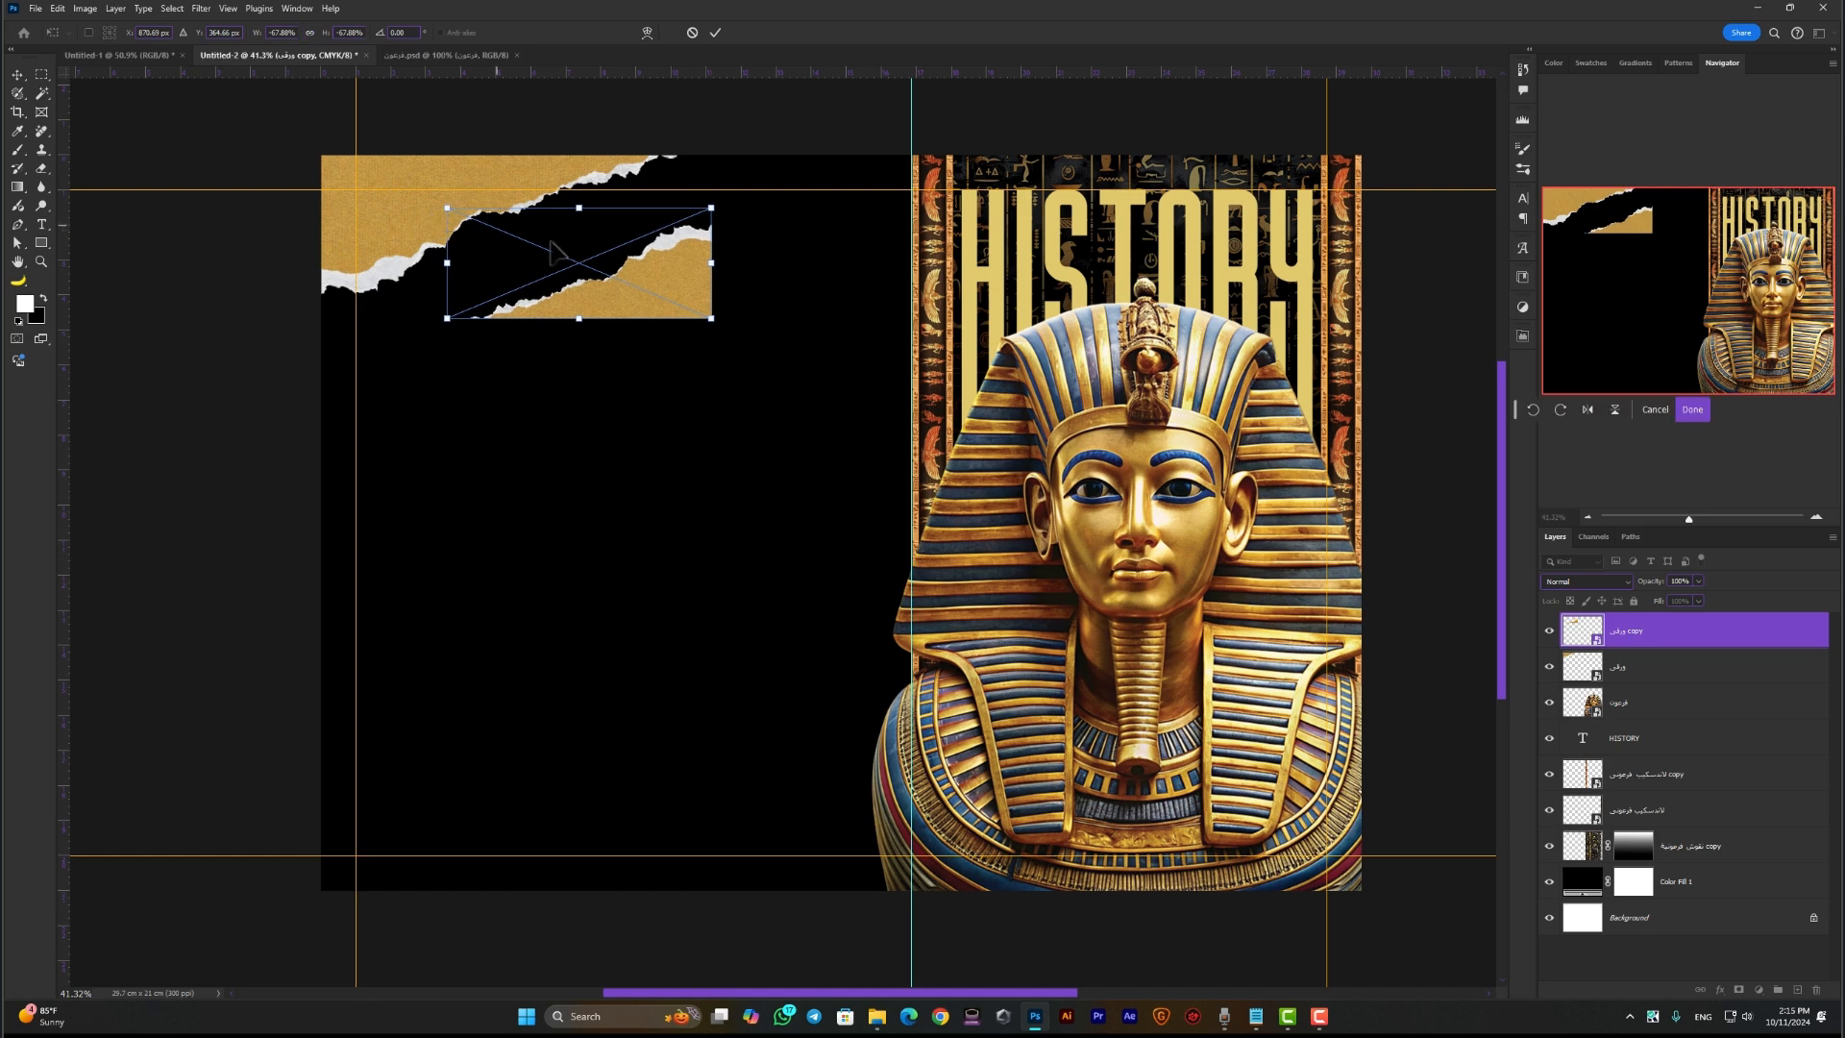
drag(641, 295, 1284, 854)
key(Return)
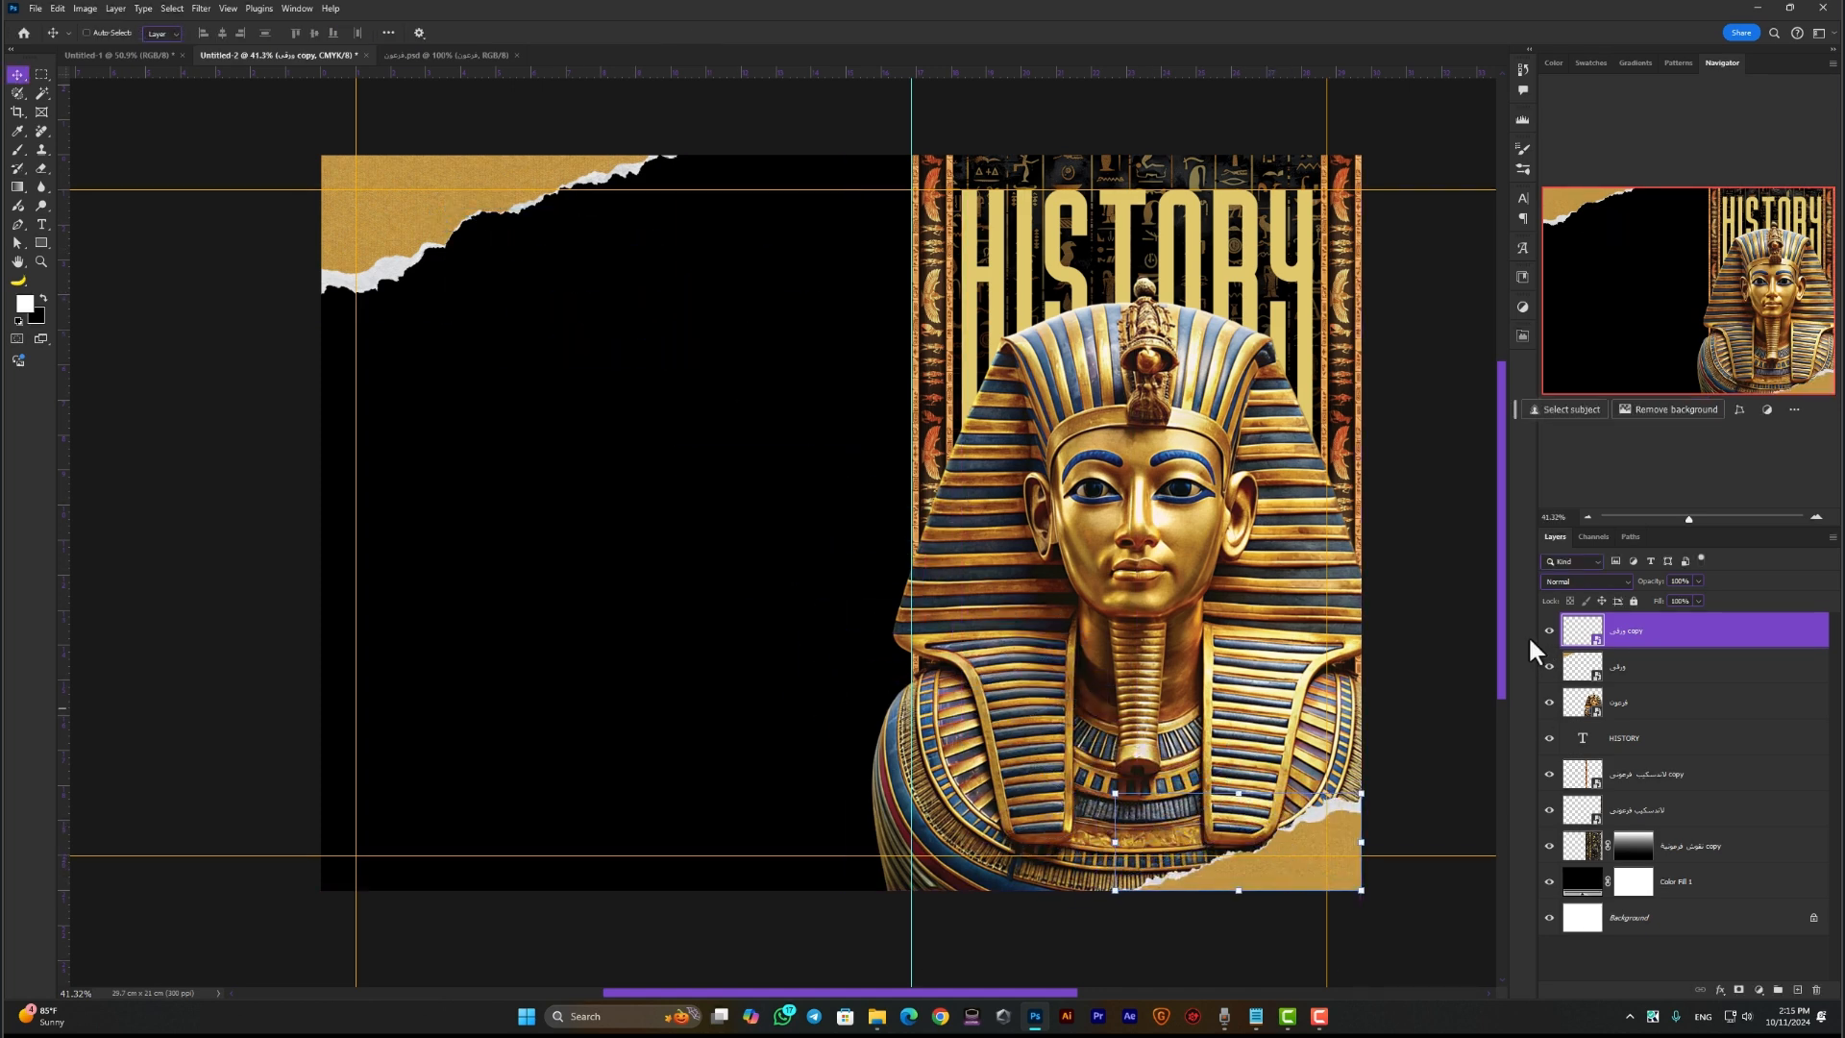
Add a Levels adjustment clipped to the pharaoh figure and lower its output white level to about 80
click(1203, 432)
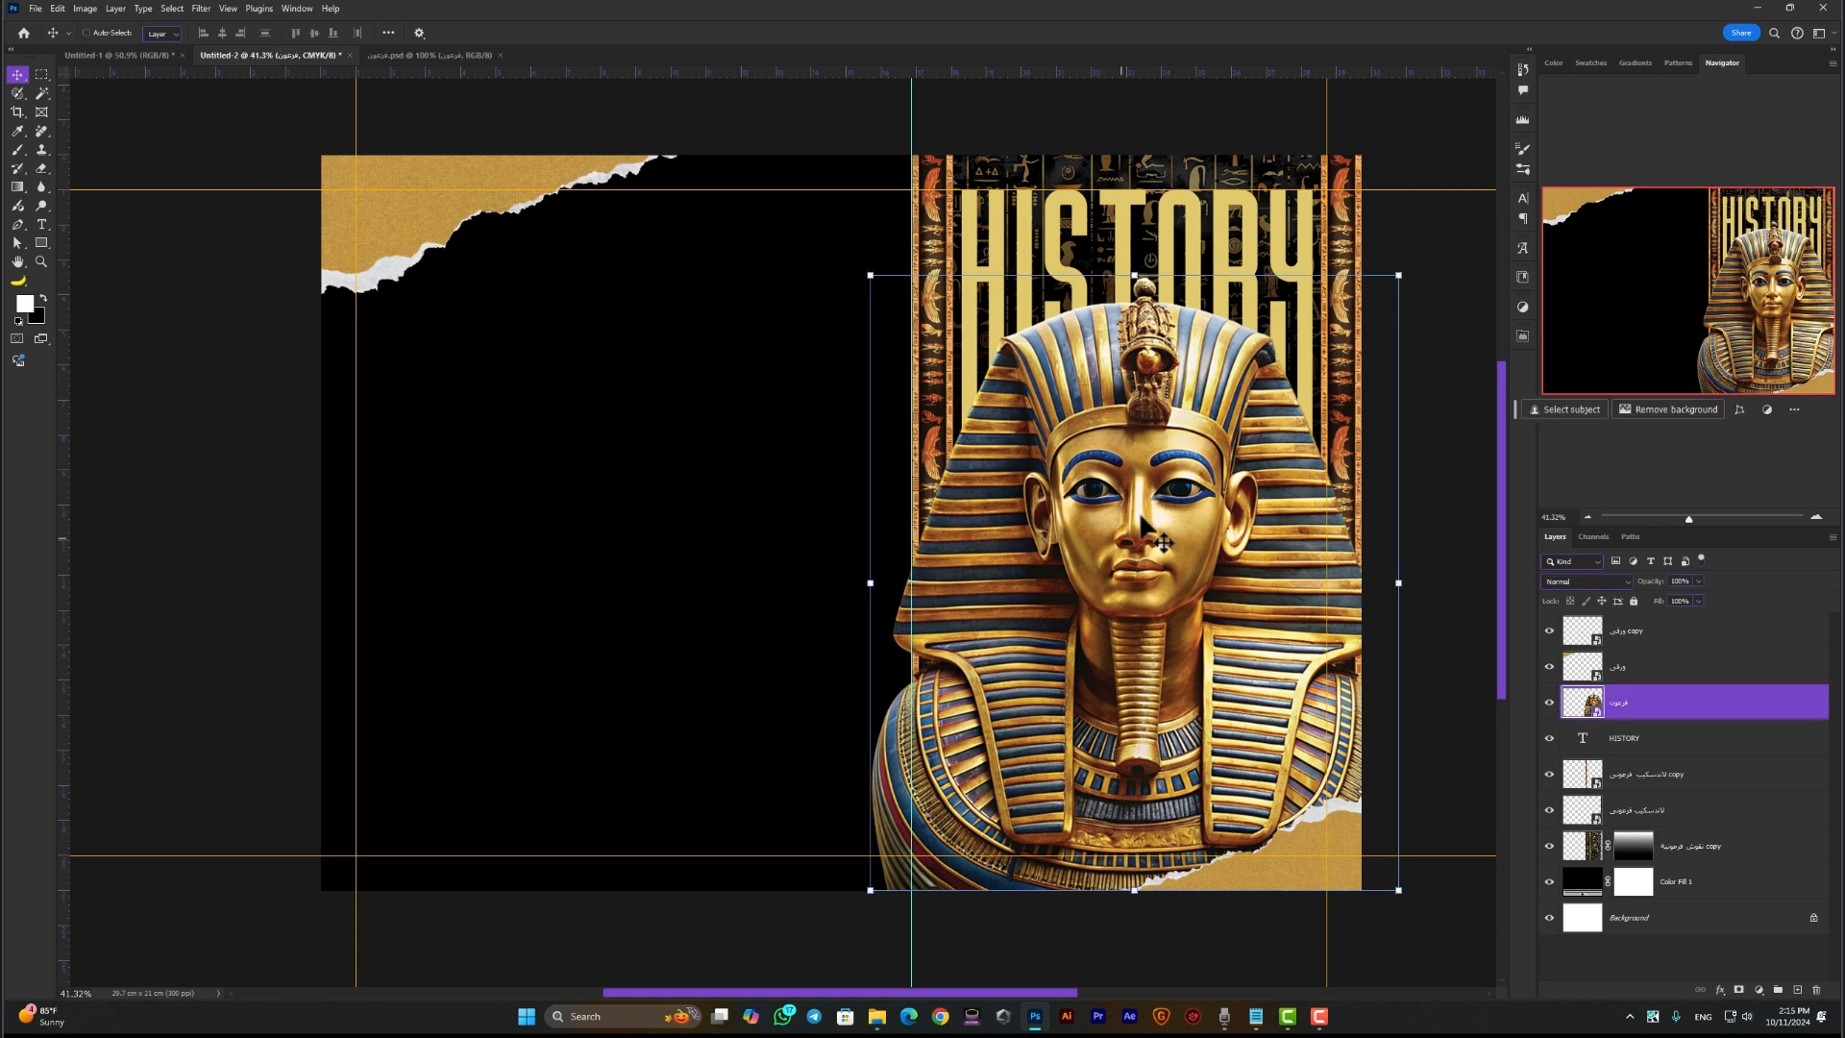
click(1757, 993)
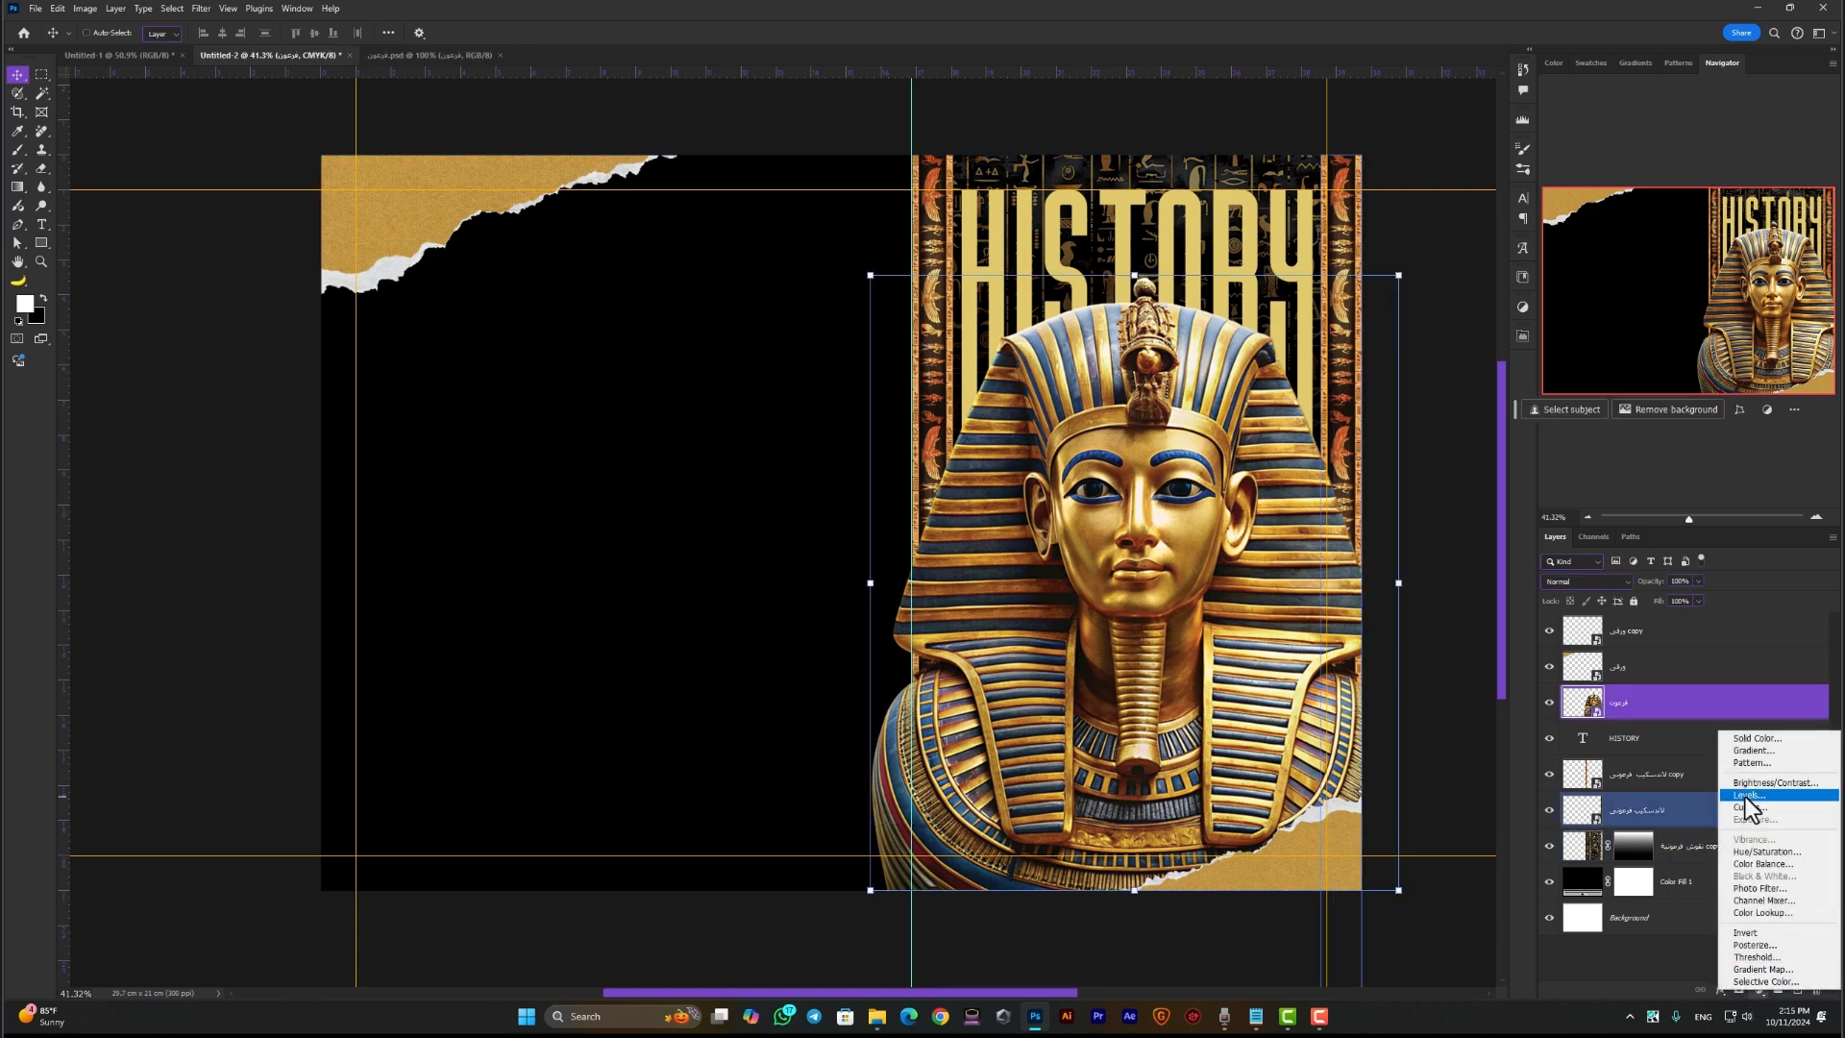
click(1748, 805)
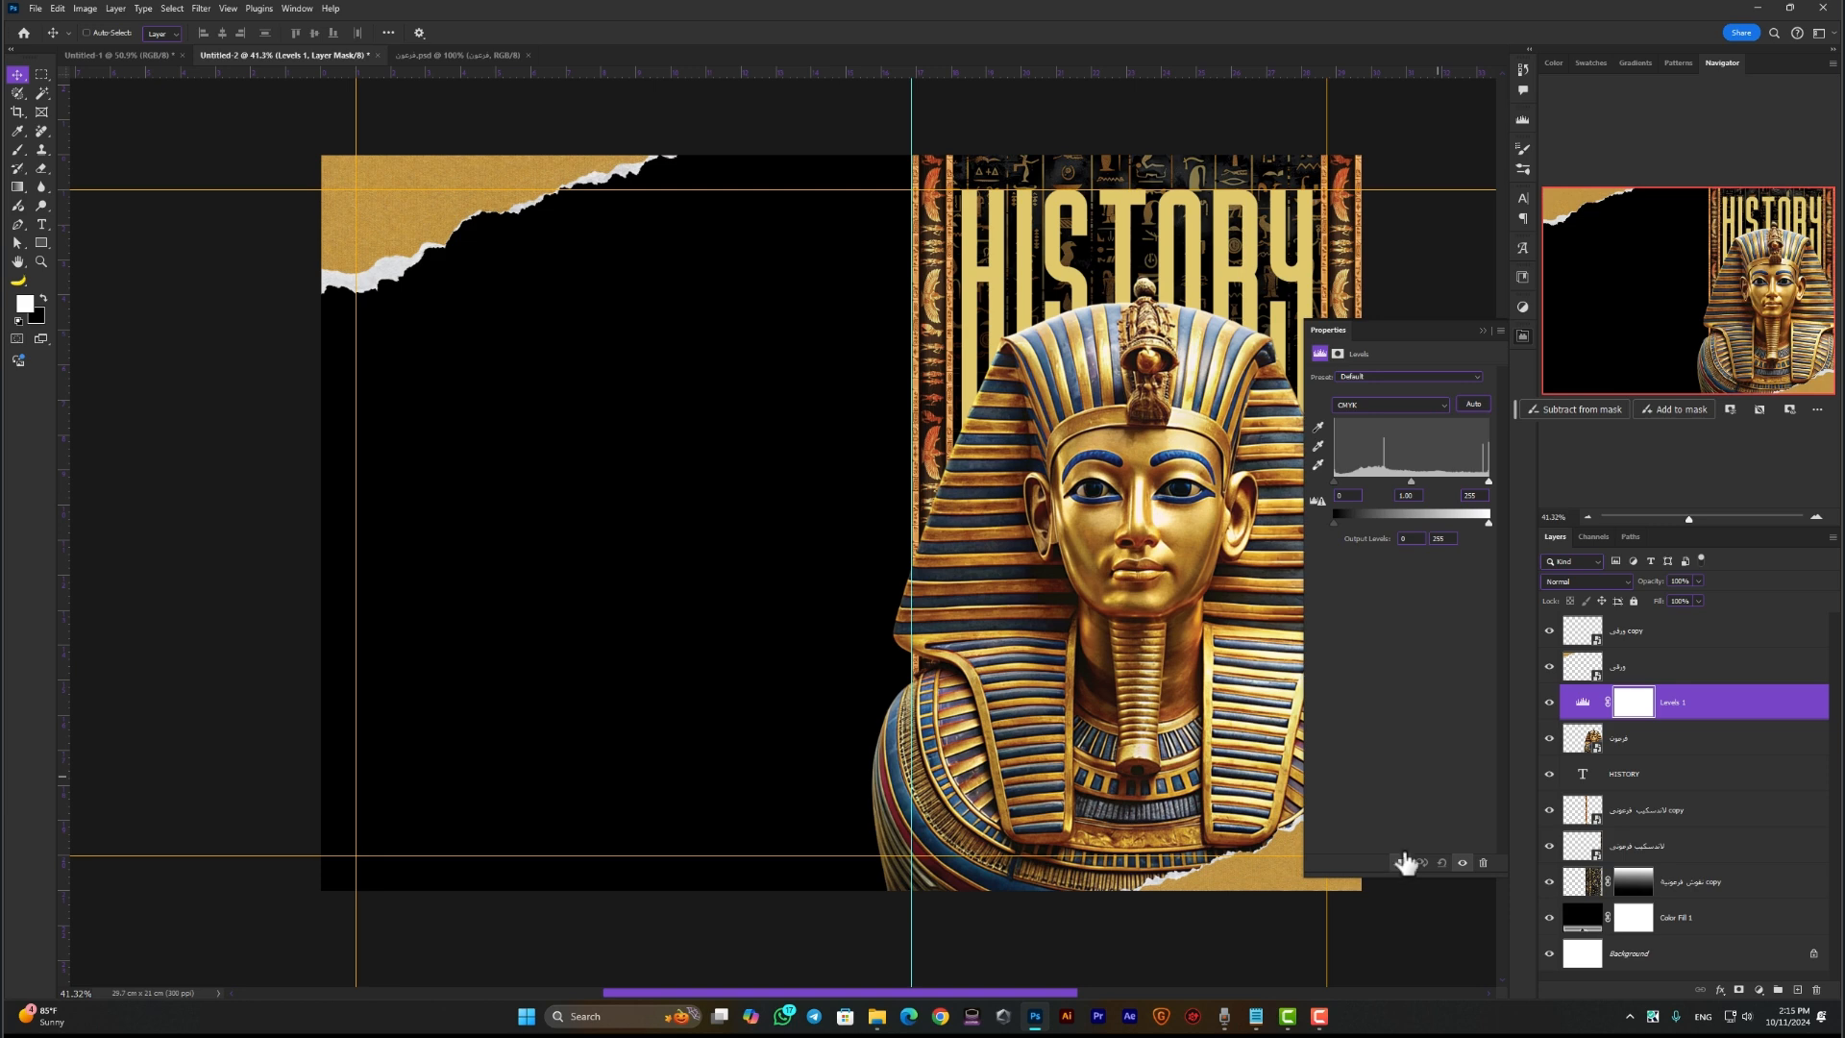
click(1401, 862)
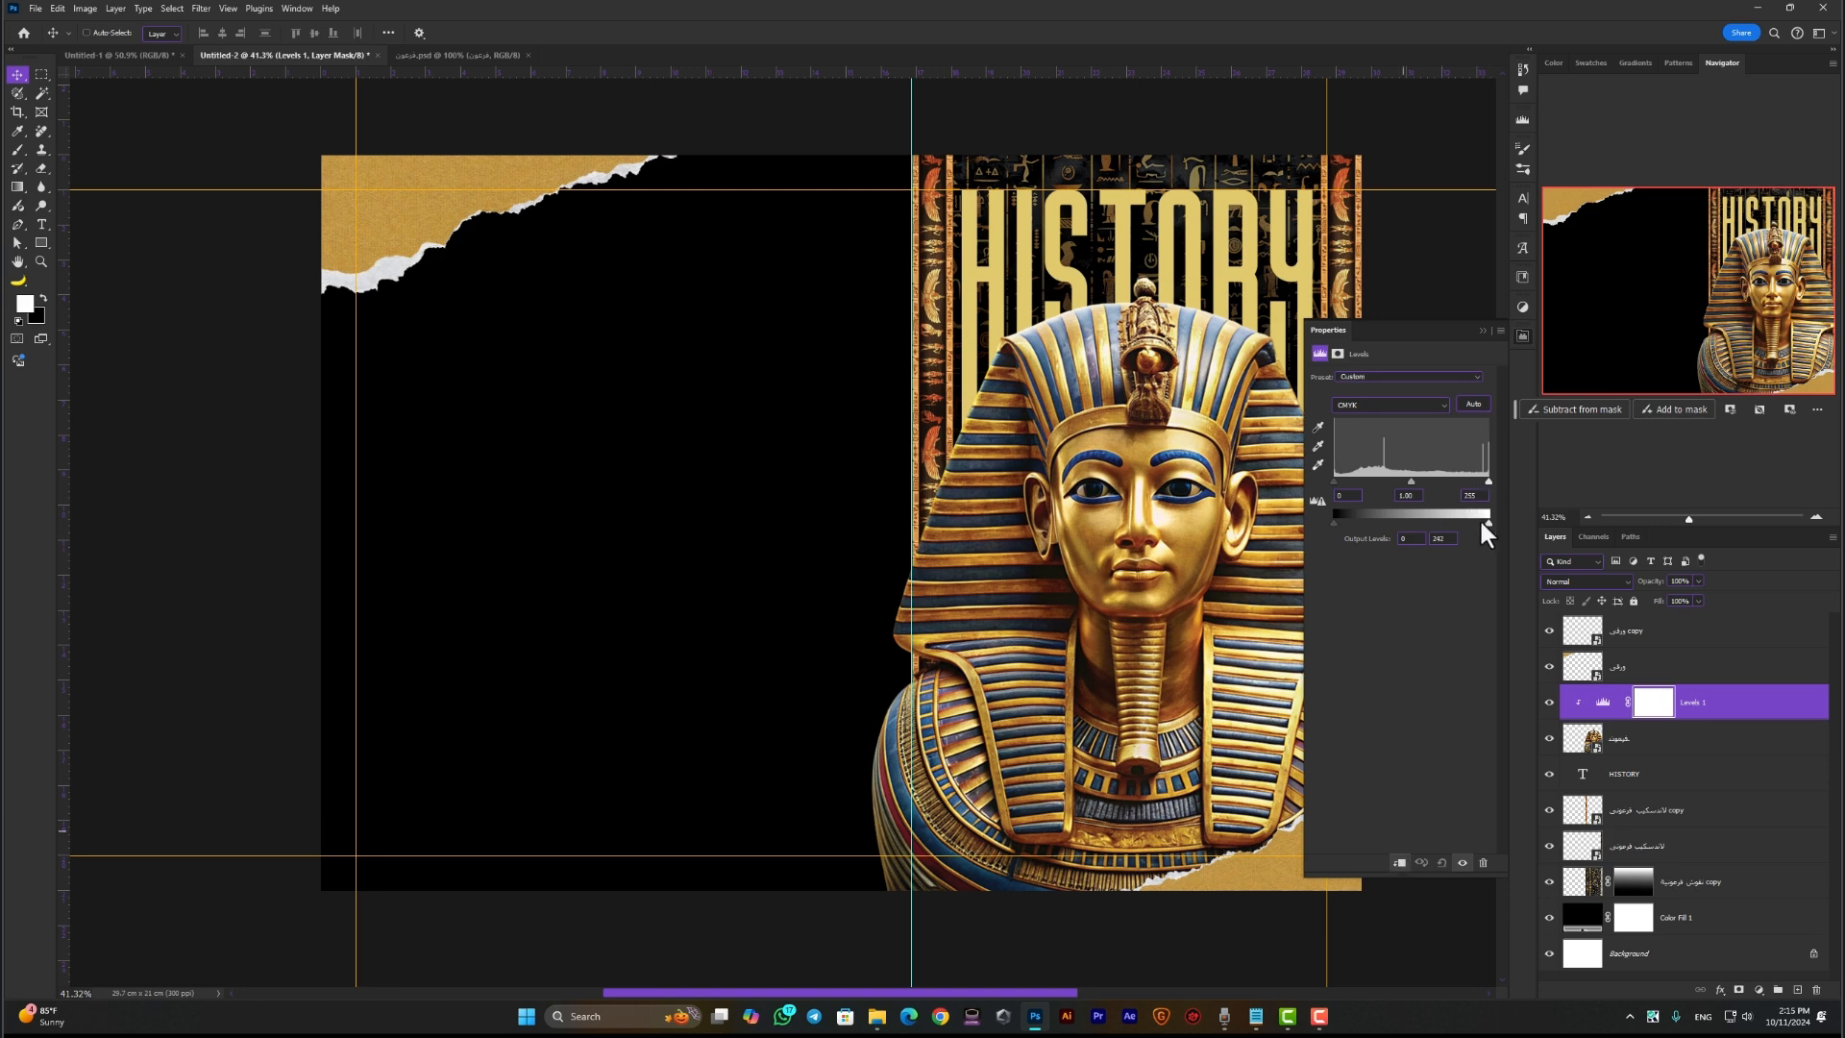
drag(1483, 523, 1383, 524)
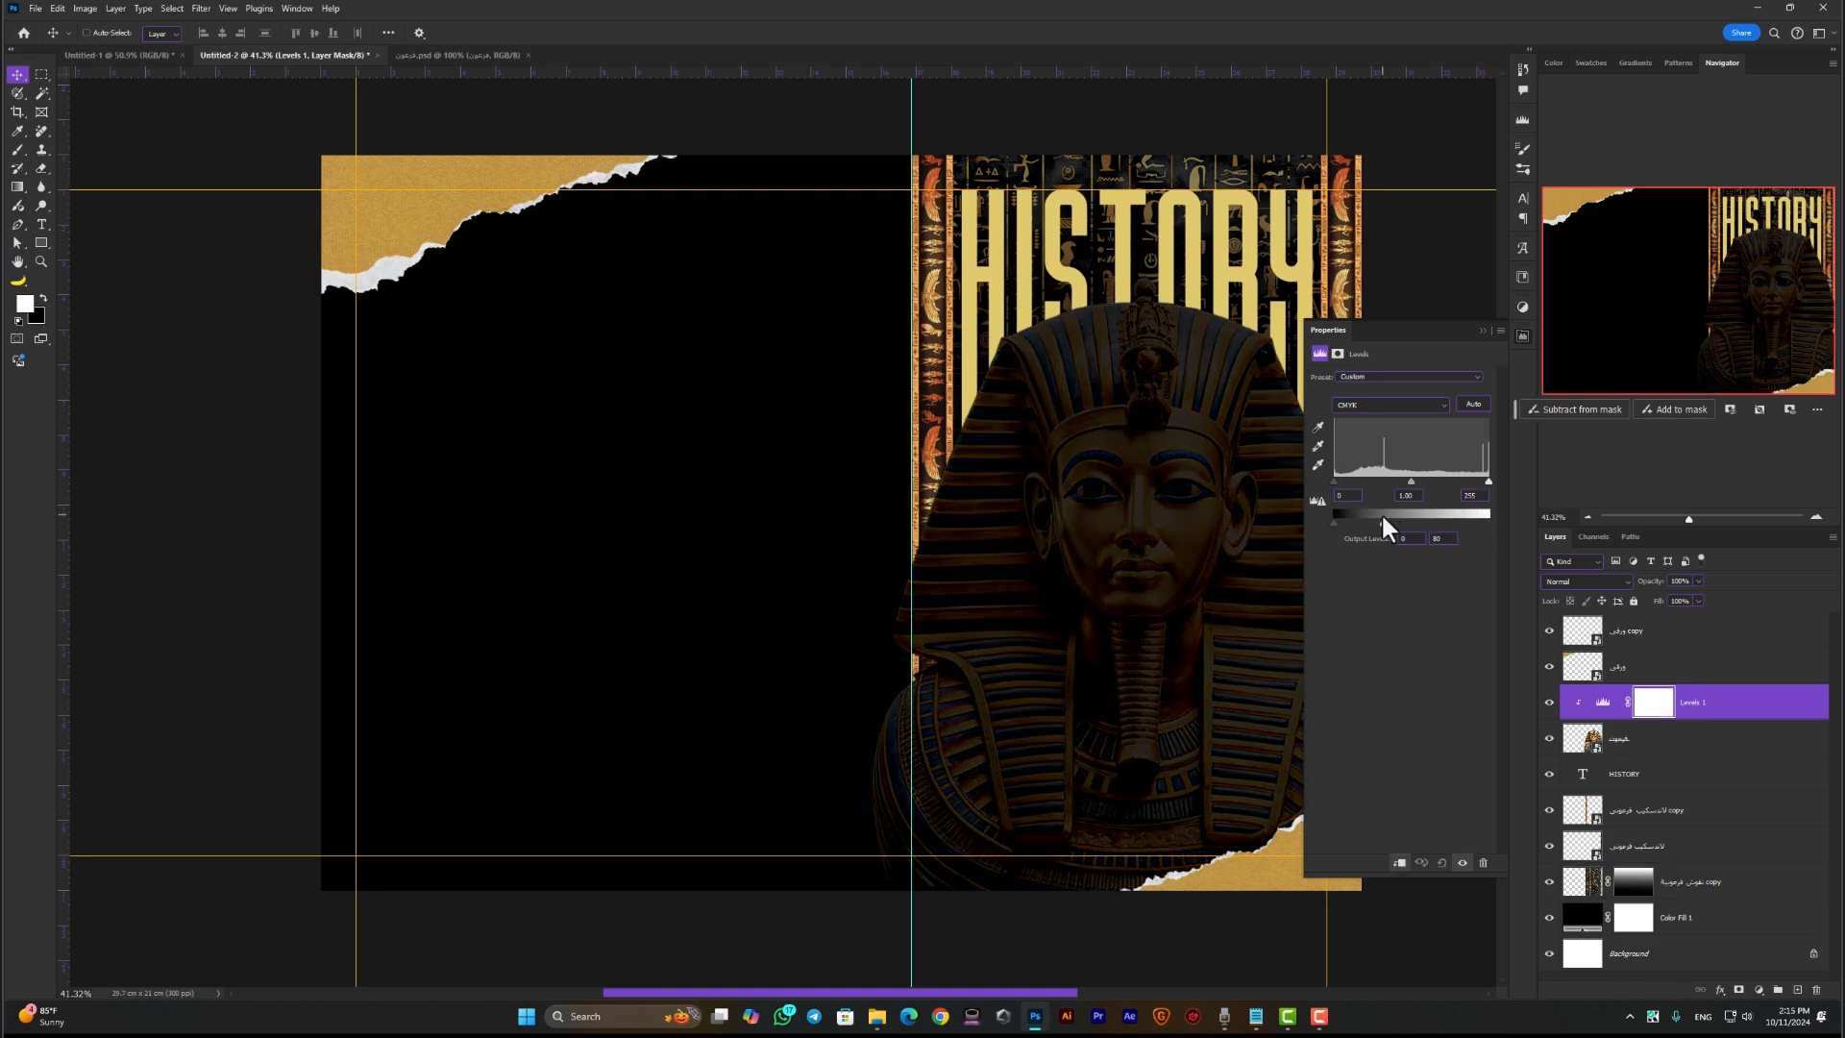
click(1482, 331)
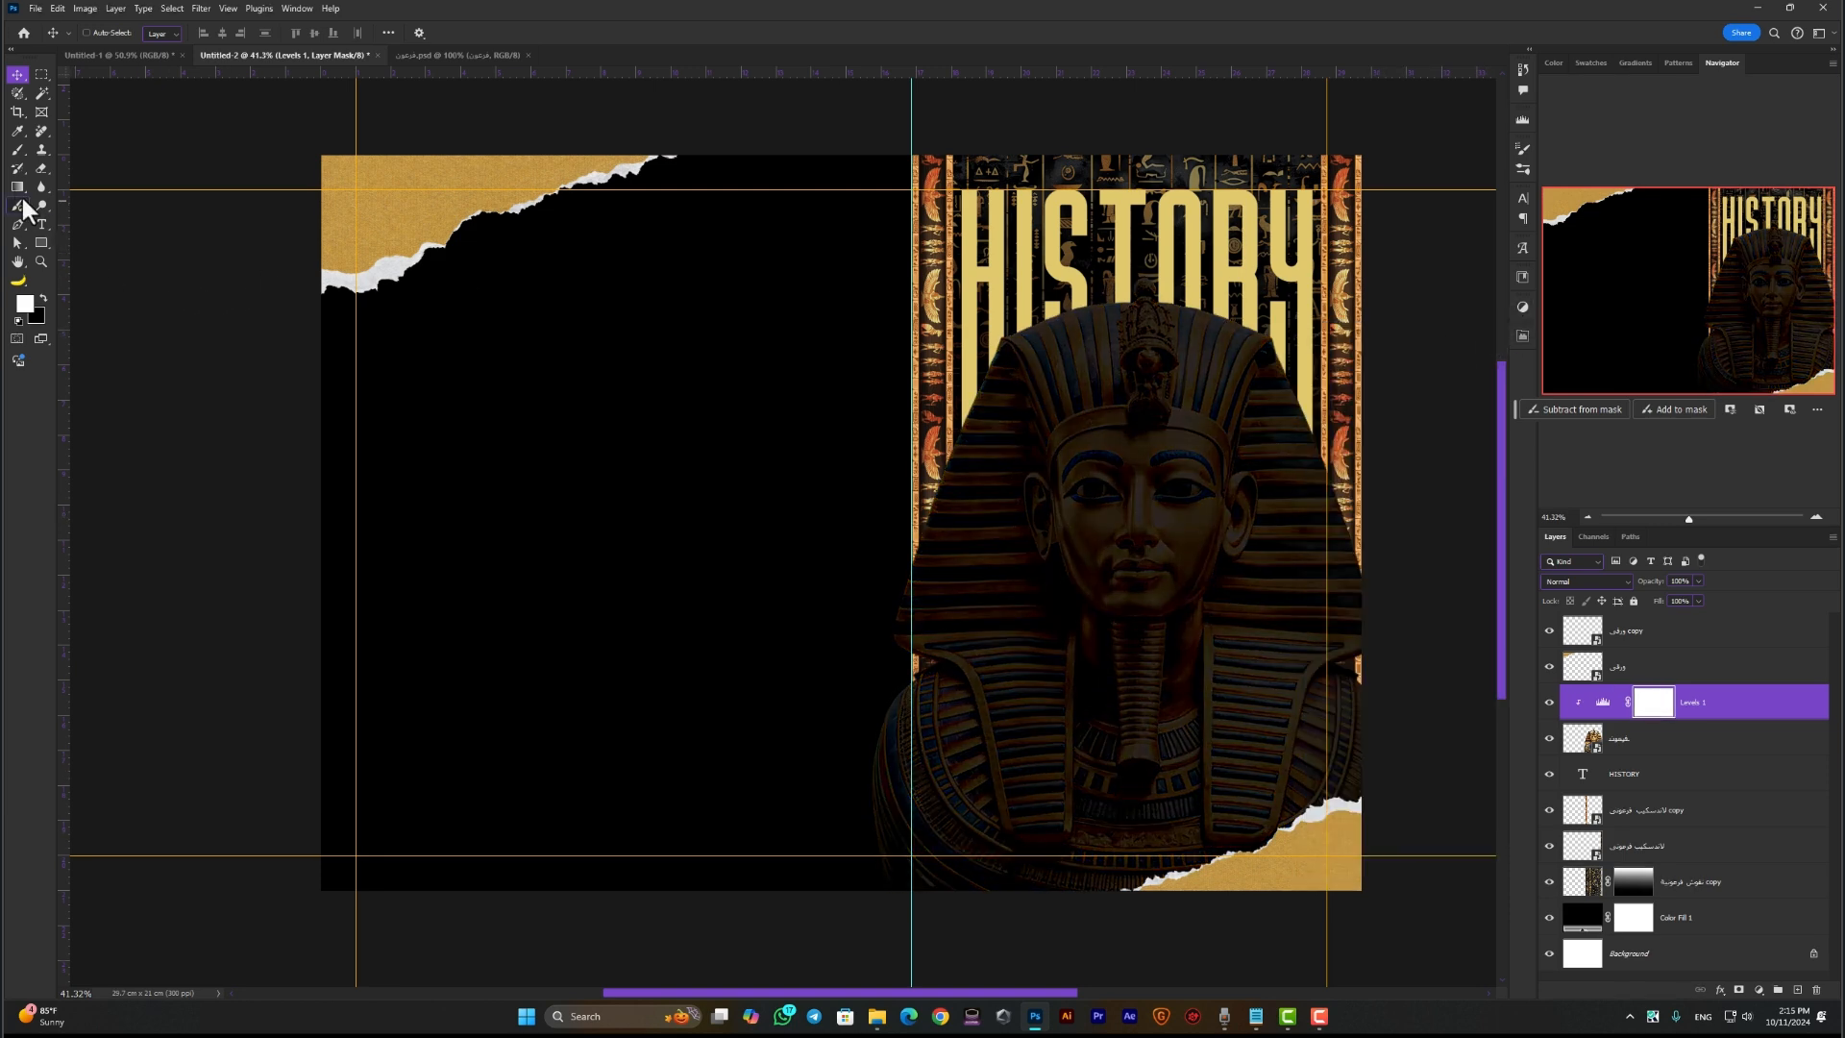
Fill the Levels mask with a black-to-white linear gradient from the pharaoh's chin to his lower chest, limiting the darkening to the base
click(18, 188)
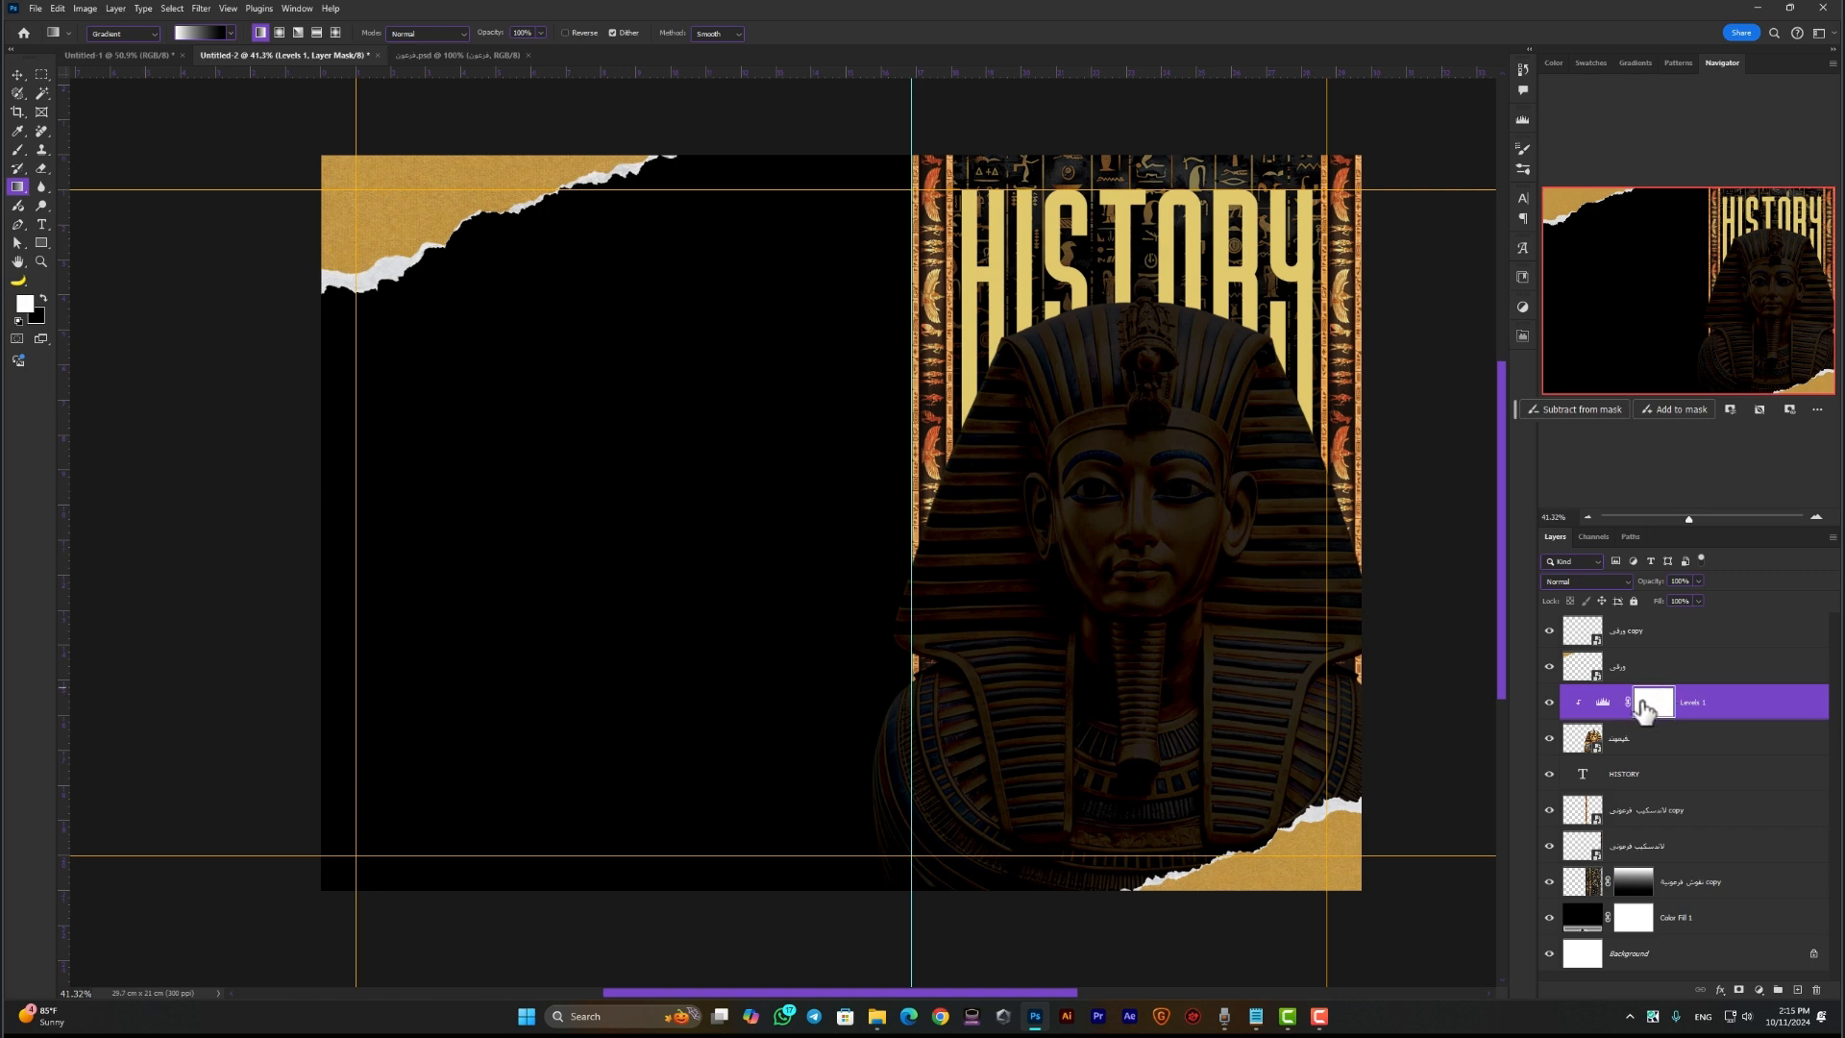
mouse_move(1133, 609)
mouse_down()
mouse_move(1217, 921)
mouse_move(1191, 856)
mouse_up()
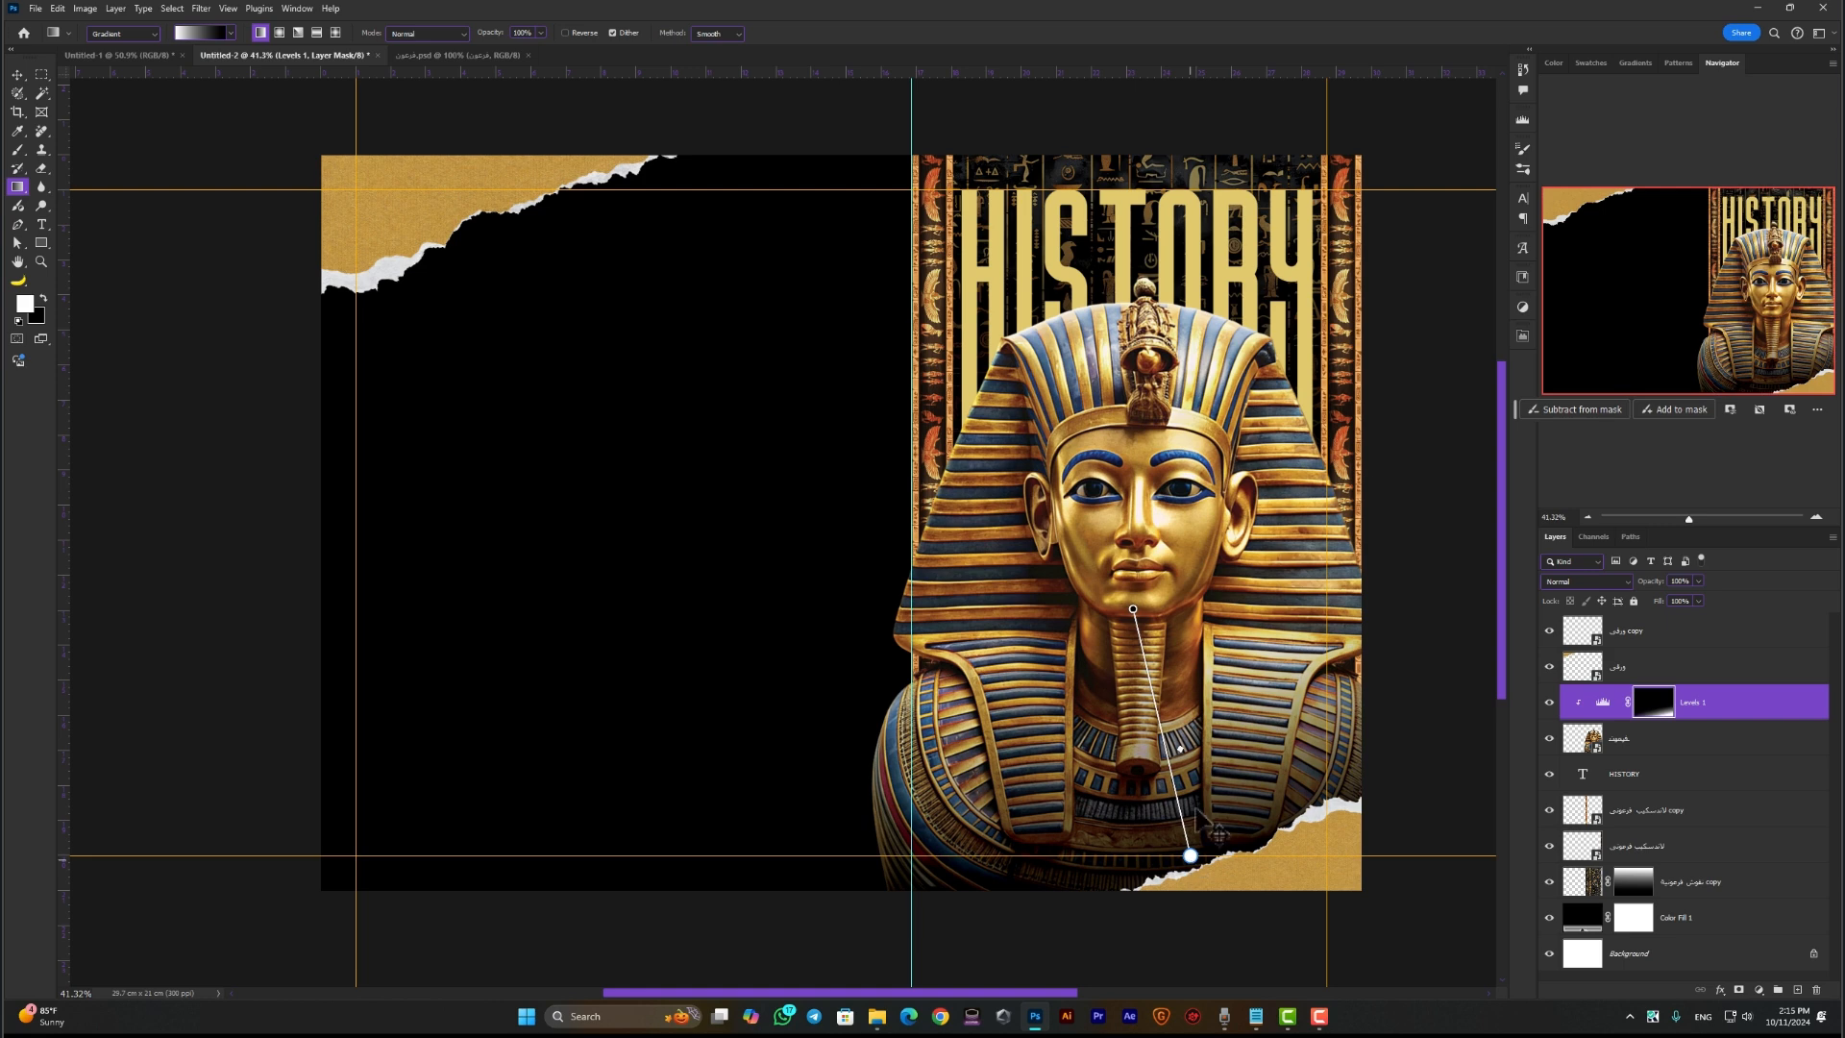
key(v)
click(1427, 464)
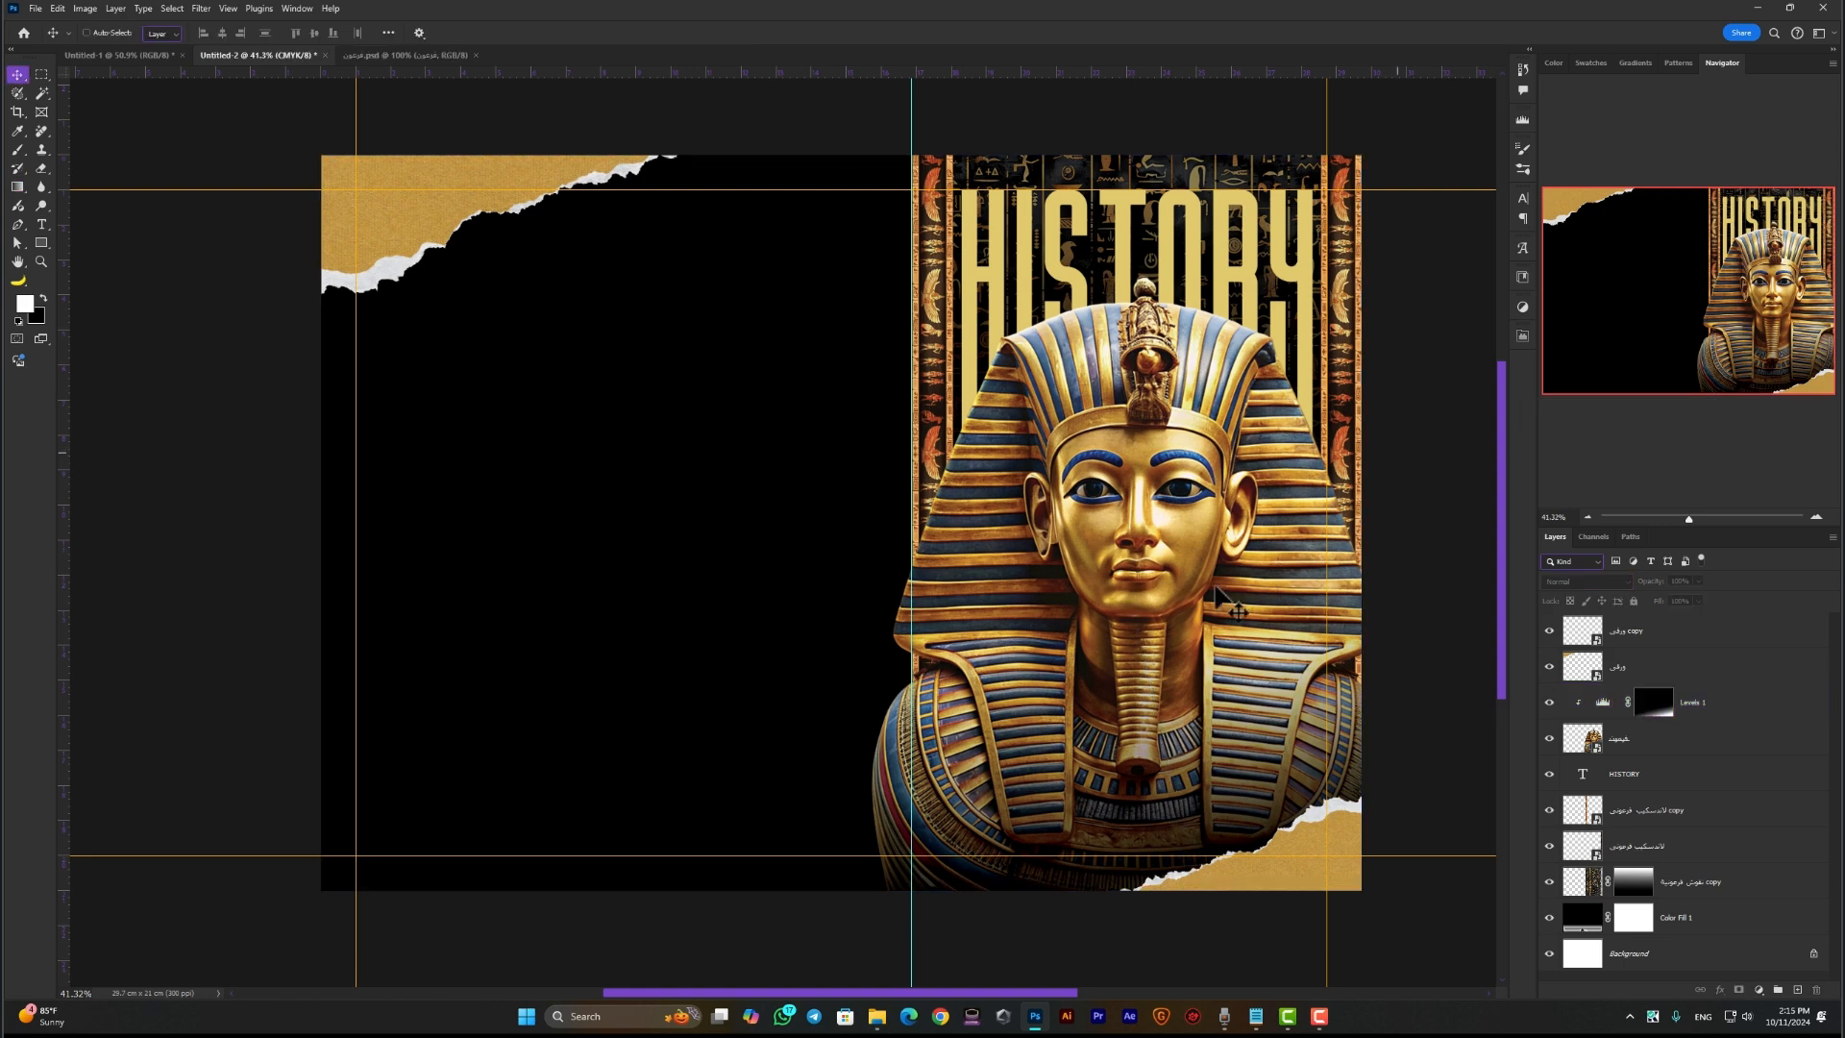
Place the golden triangle image from the project folder at the pharaoh's shoulder by the vertical centre guide, rotated and scaled to 74.35%
click(878, 1020)
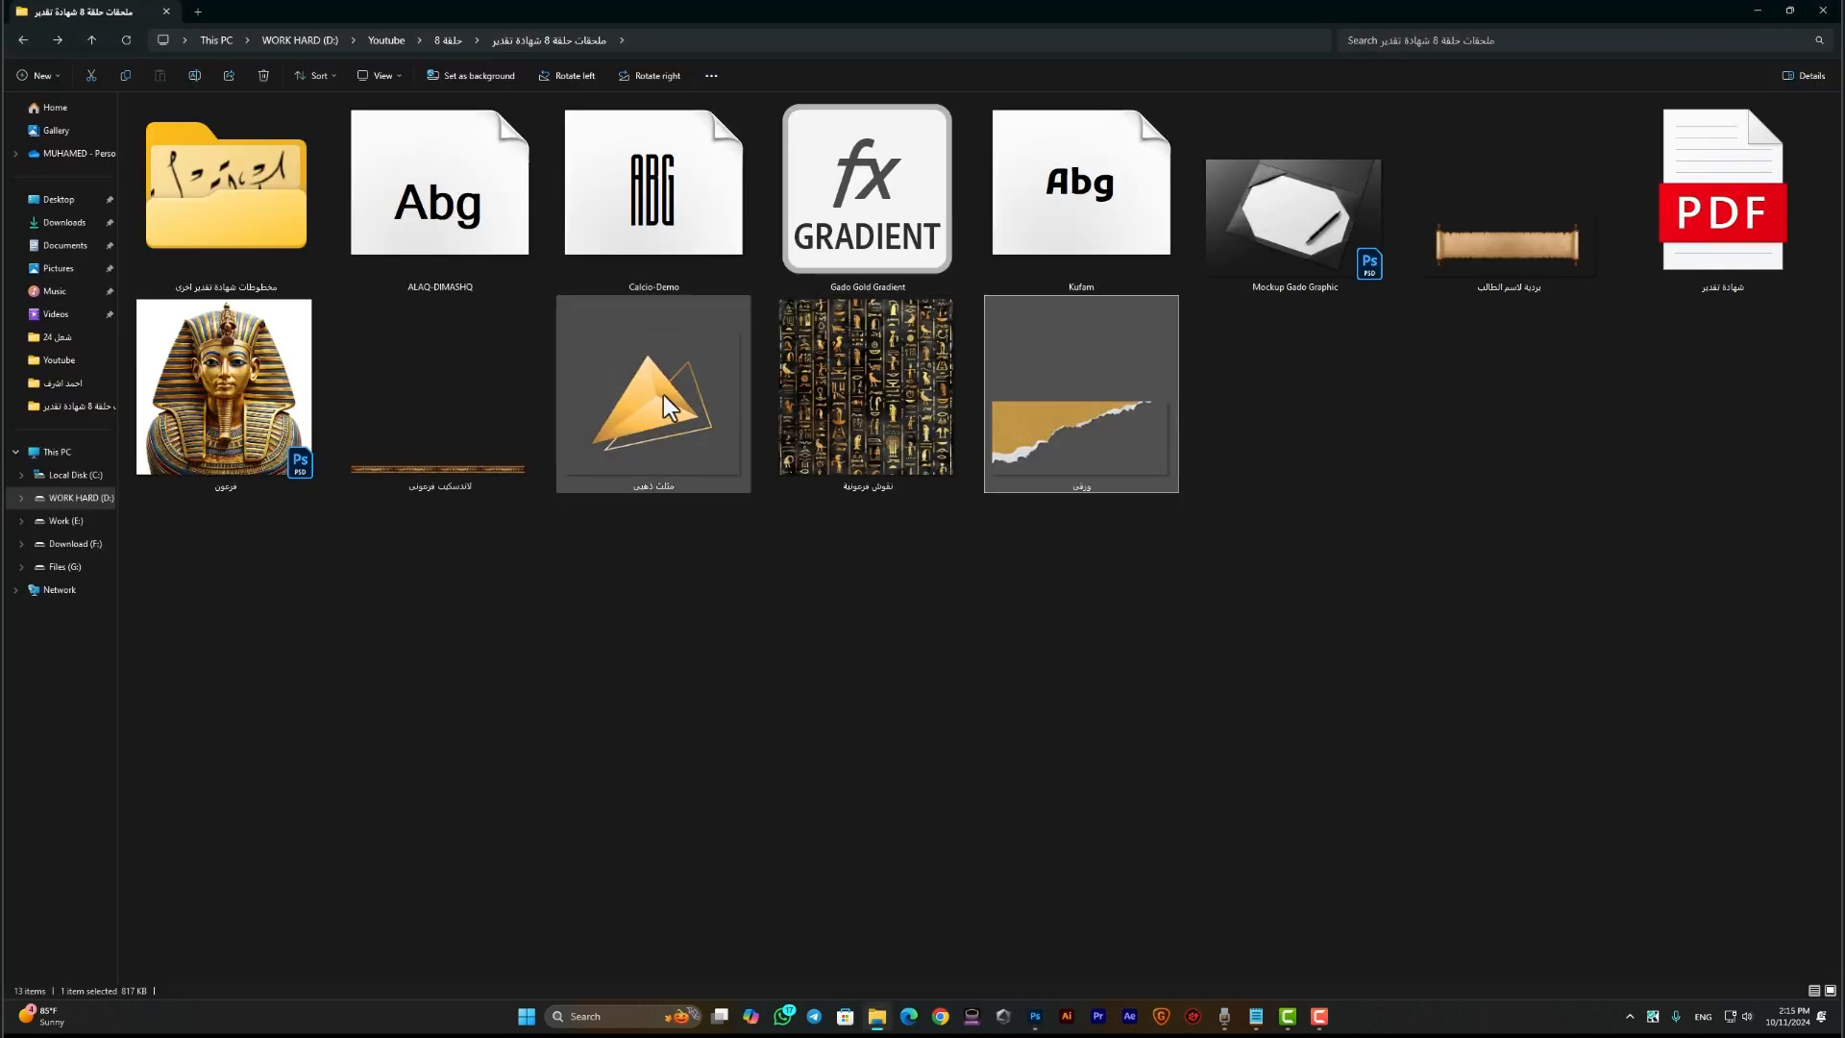
drag(663, 394, 905, 444)
key(Return)
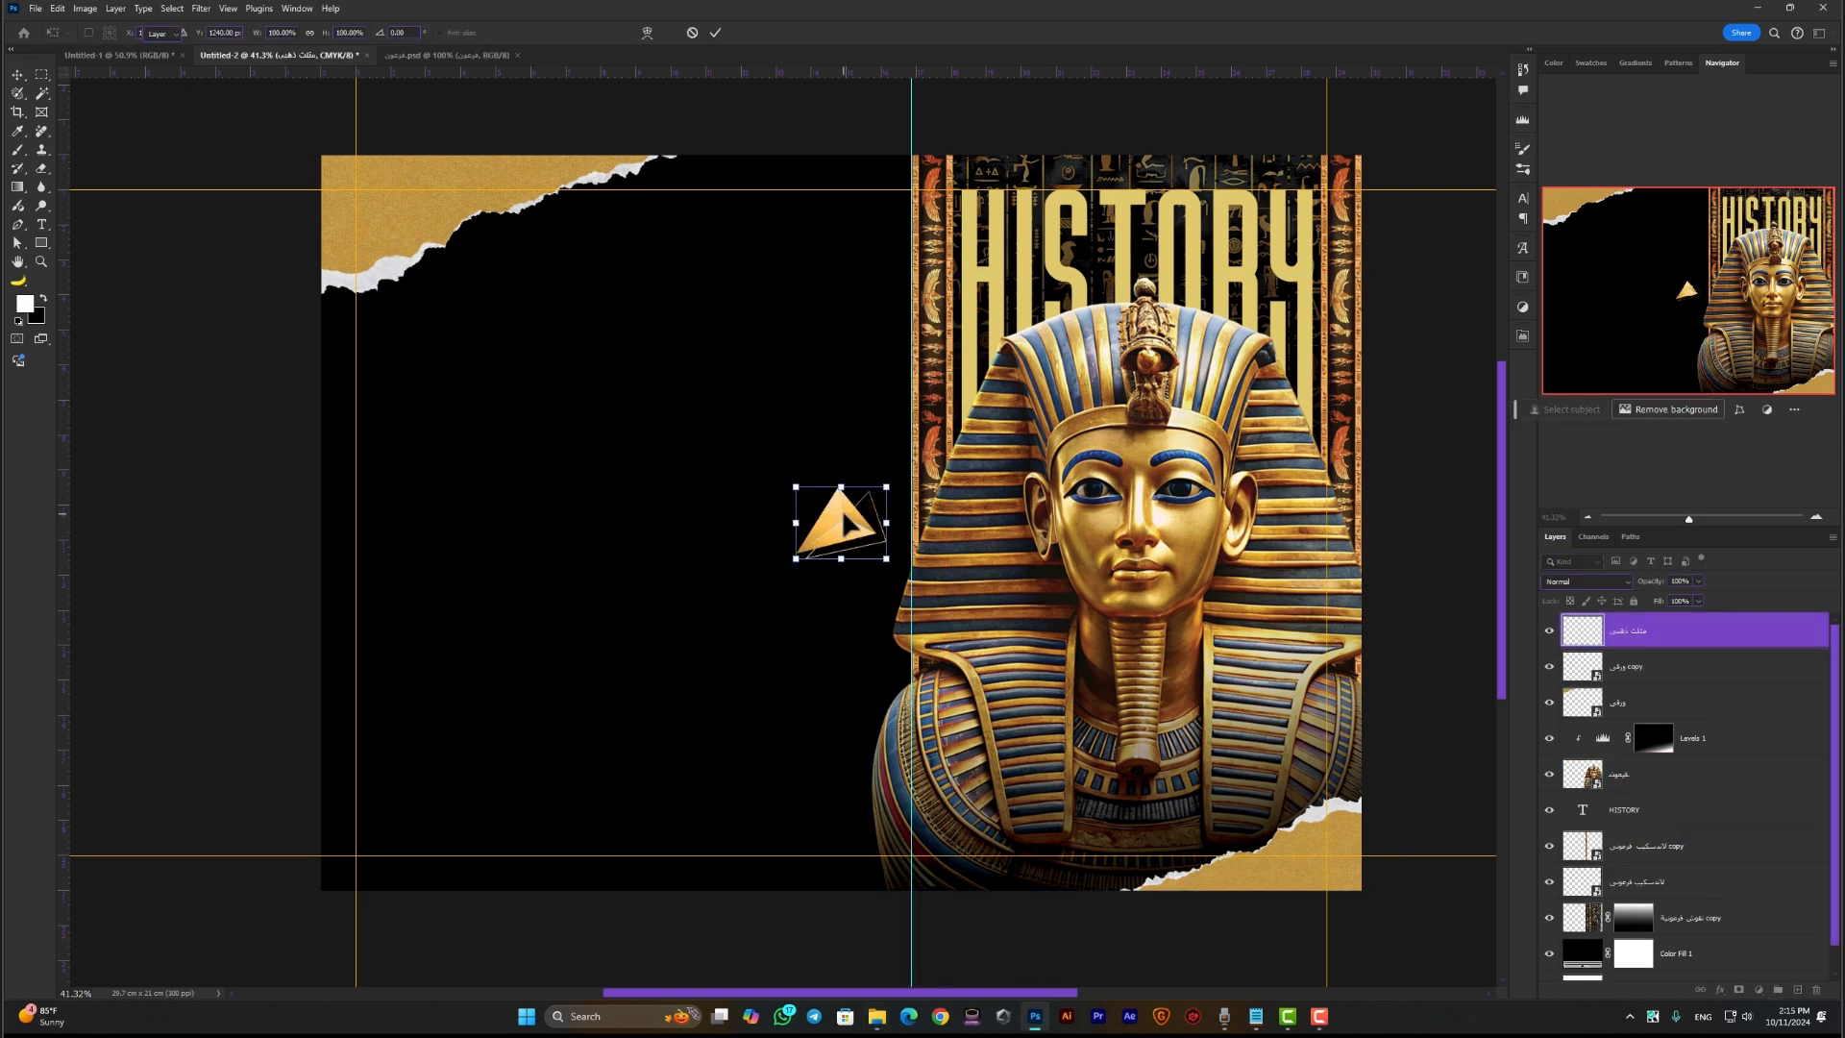
drag(841, 539, 918, 660)
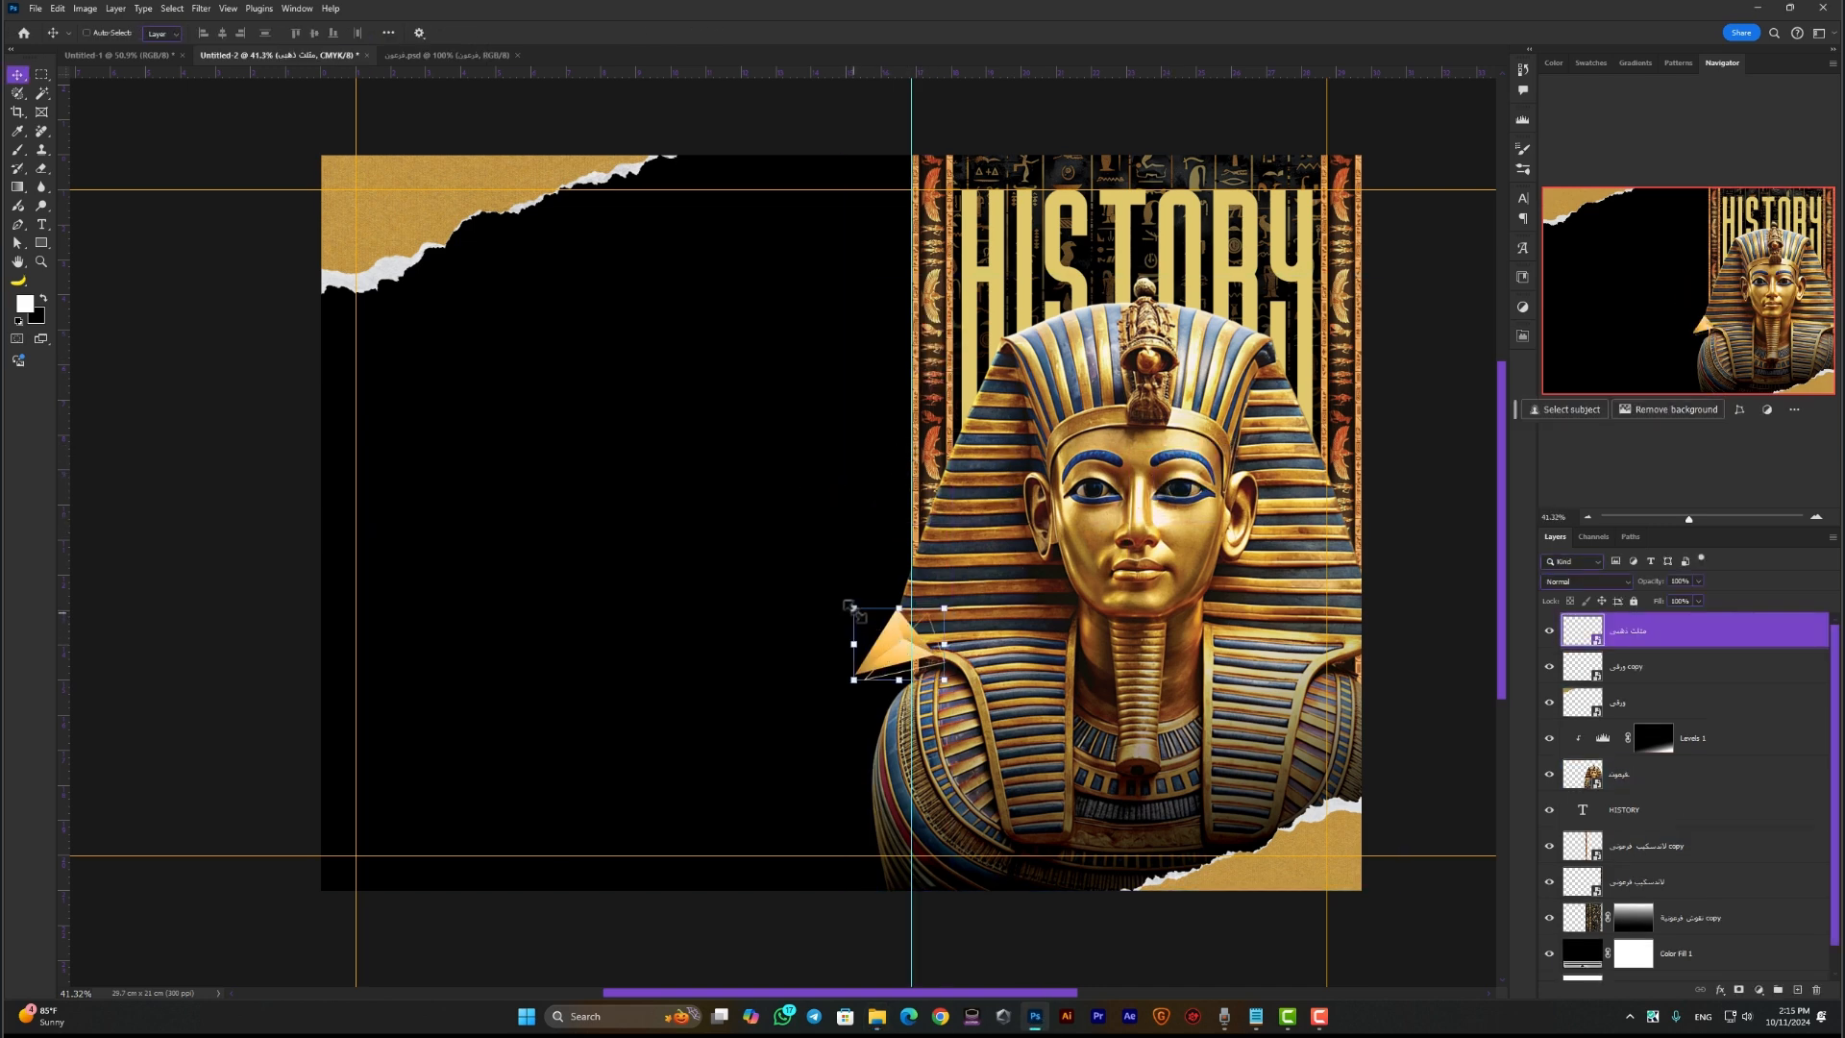
key(ctrl+t)
drag(982, 608, 805, 592)
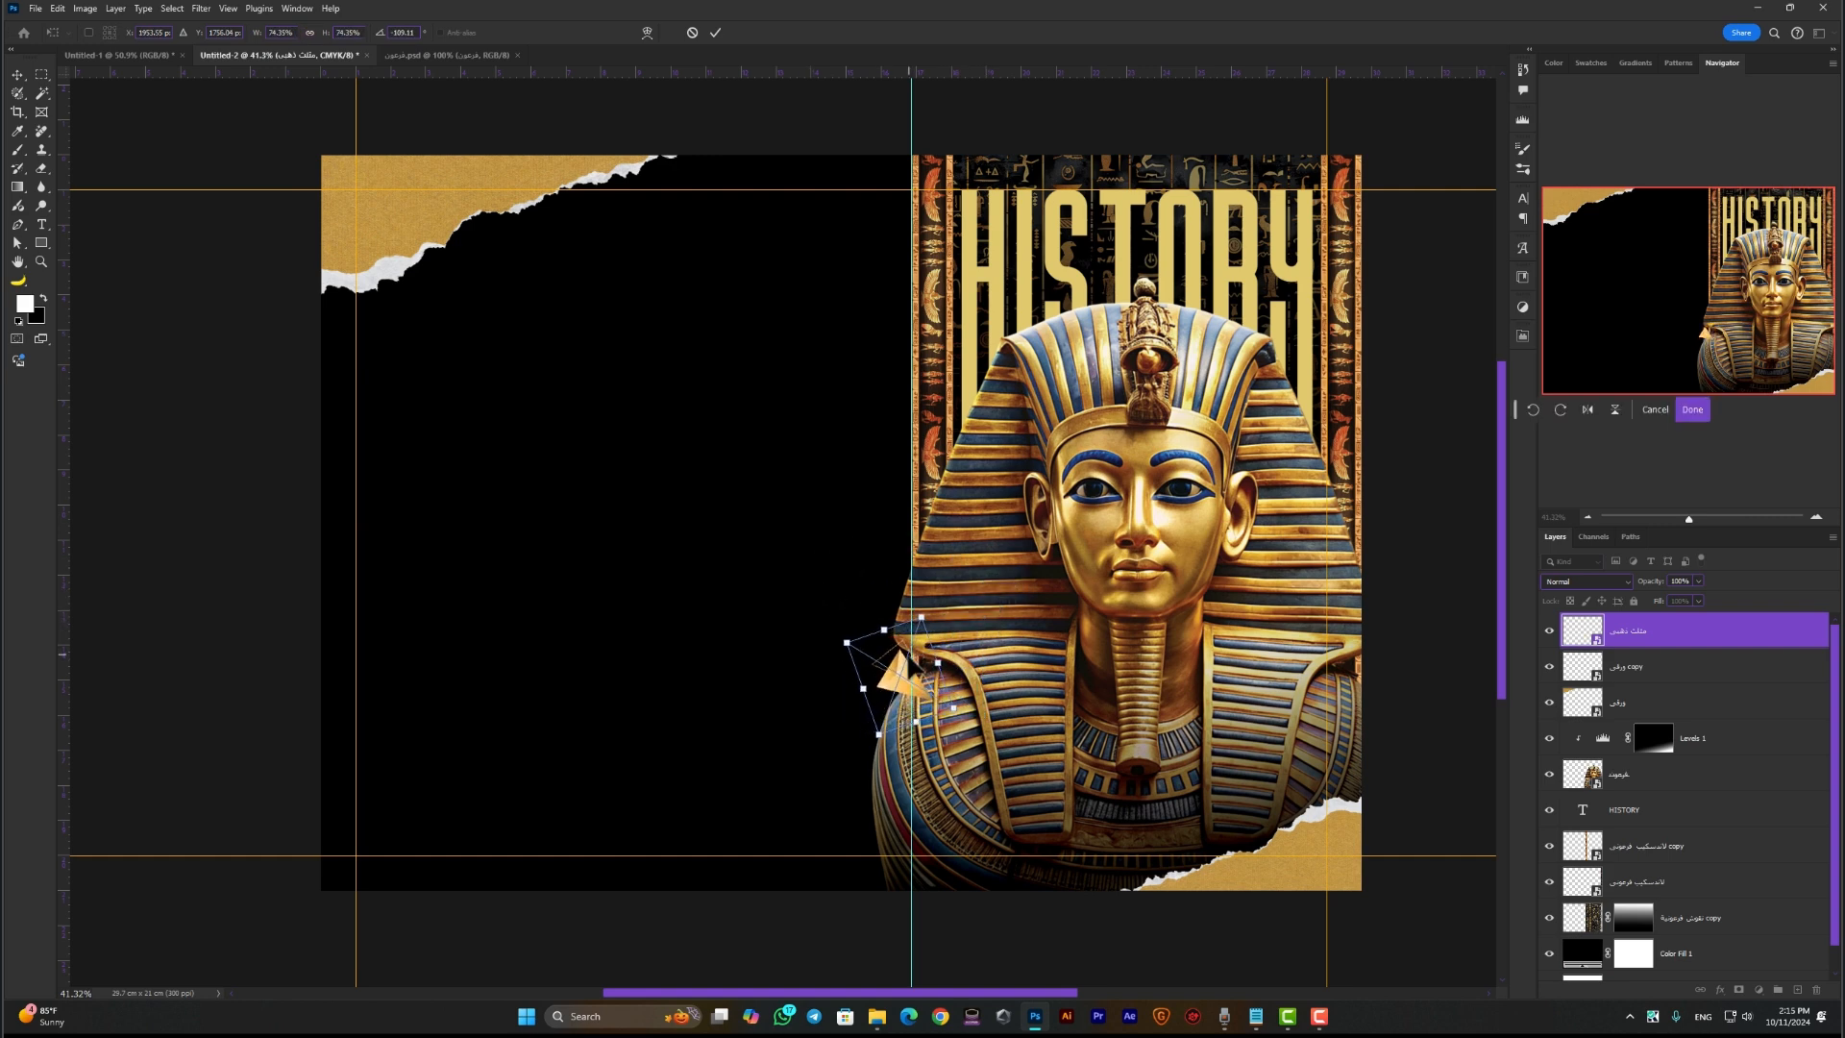
Duplicate the golden triangle, rotate the copy, scale it to 90.65%, and place it beside the headdress over the outer border strip
drag(903, 663, 1224, 398)
key(Return)
scroll(1132, 472, up, 1)
key(ctrl+t)
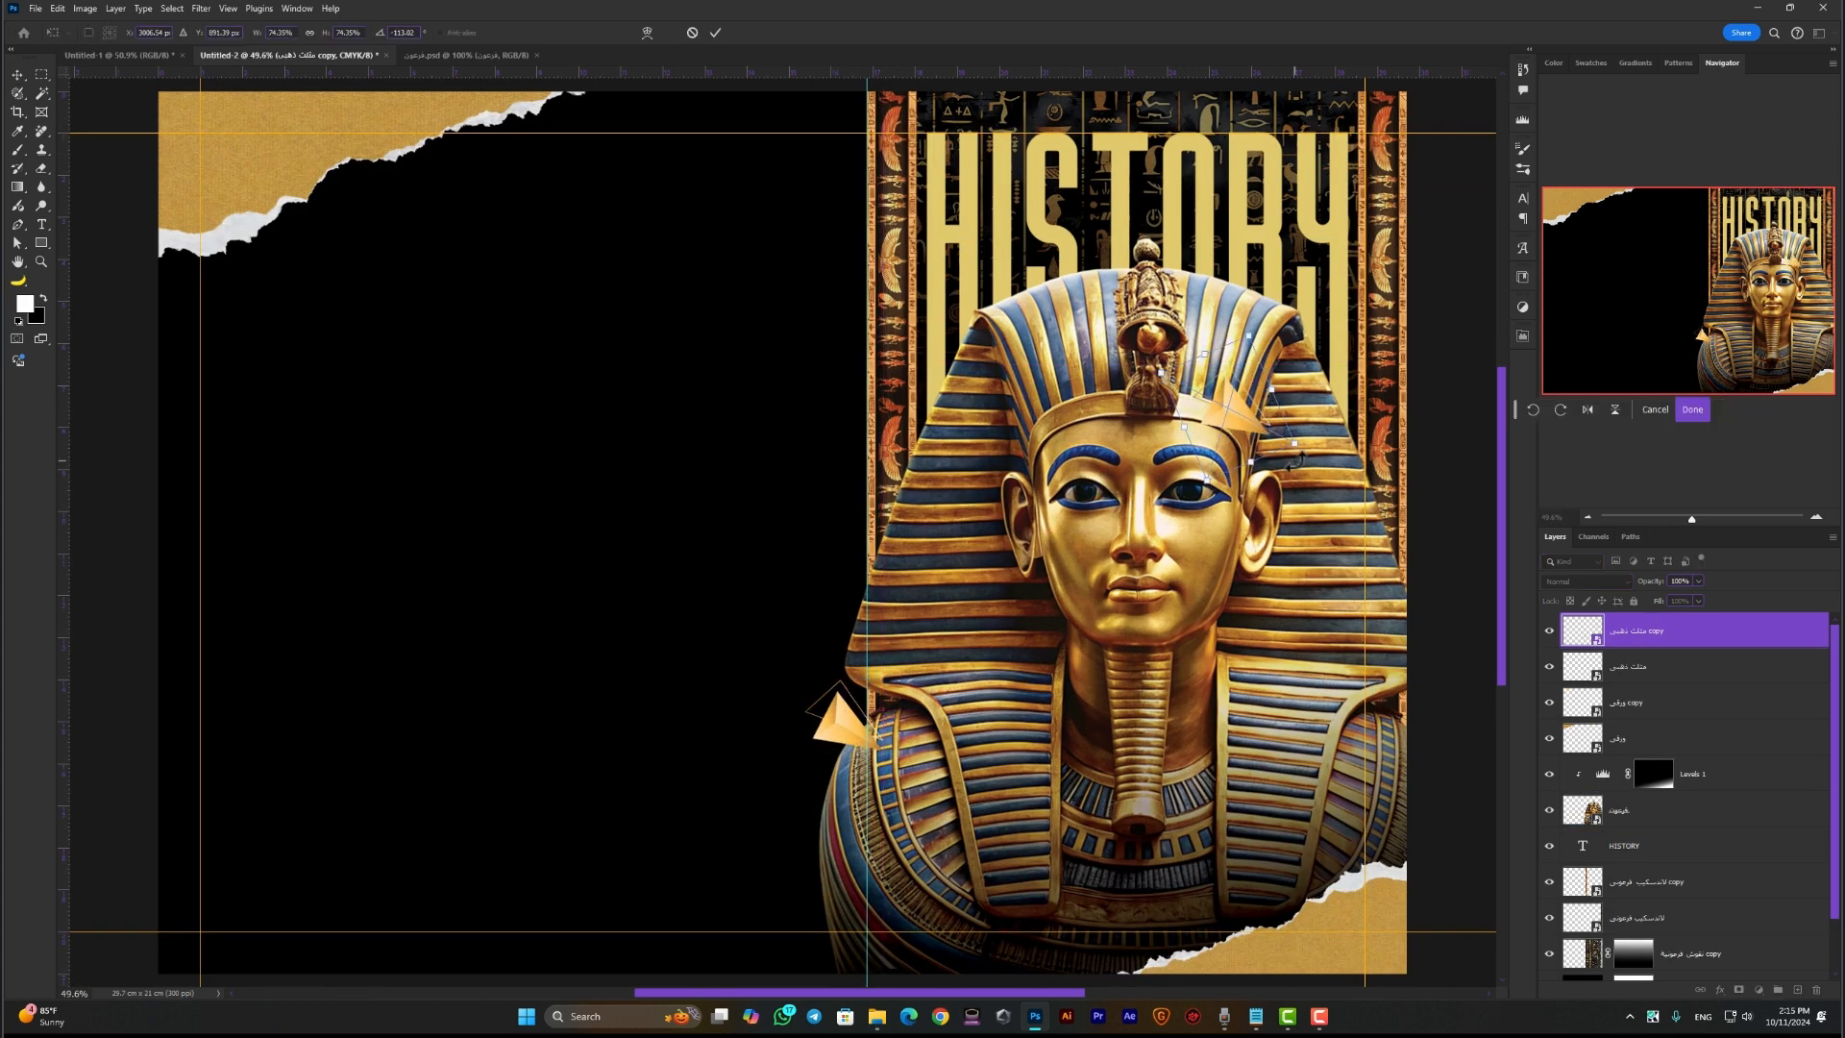
drag(1331, 465, 1357, 360)
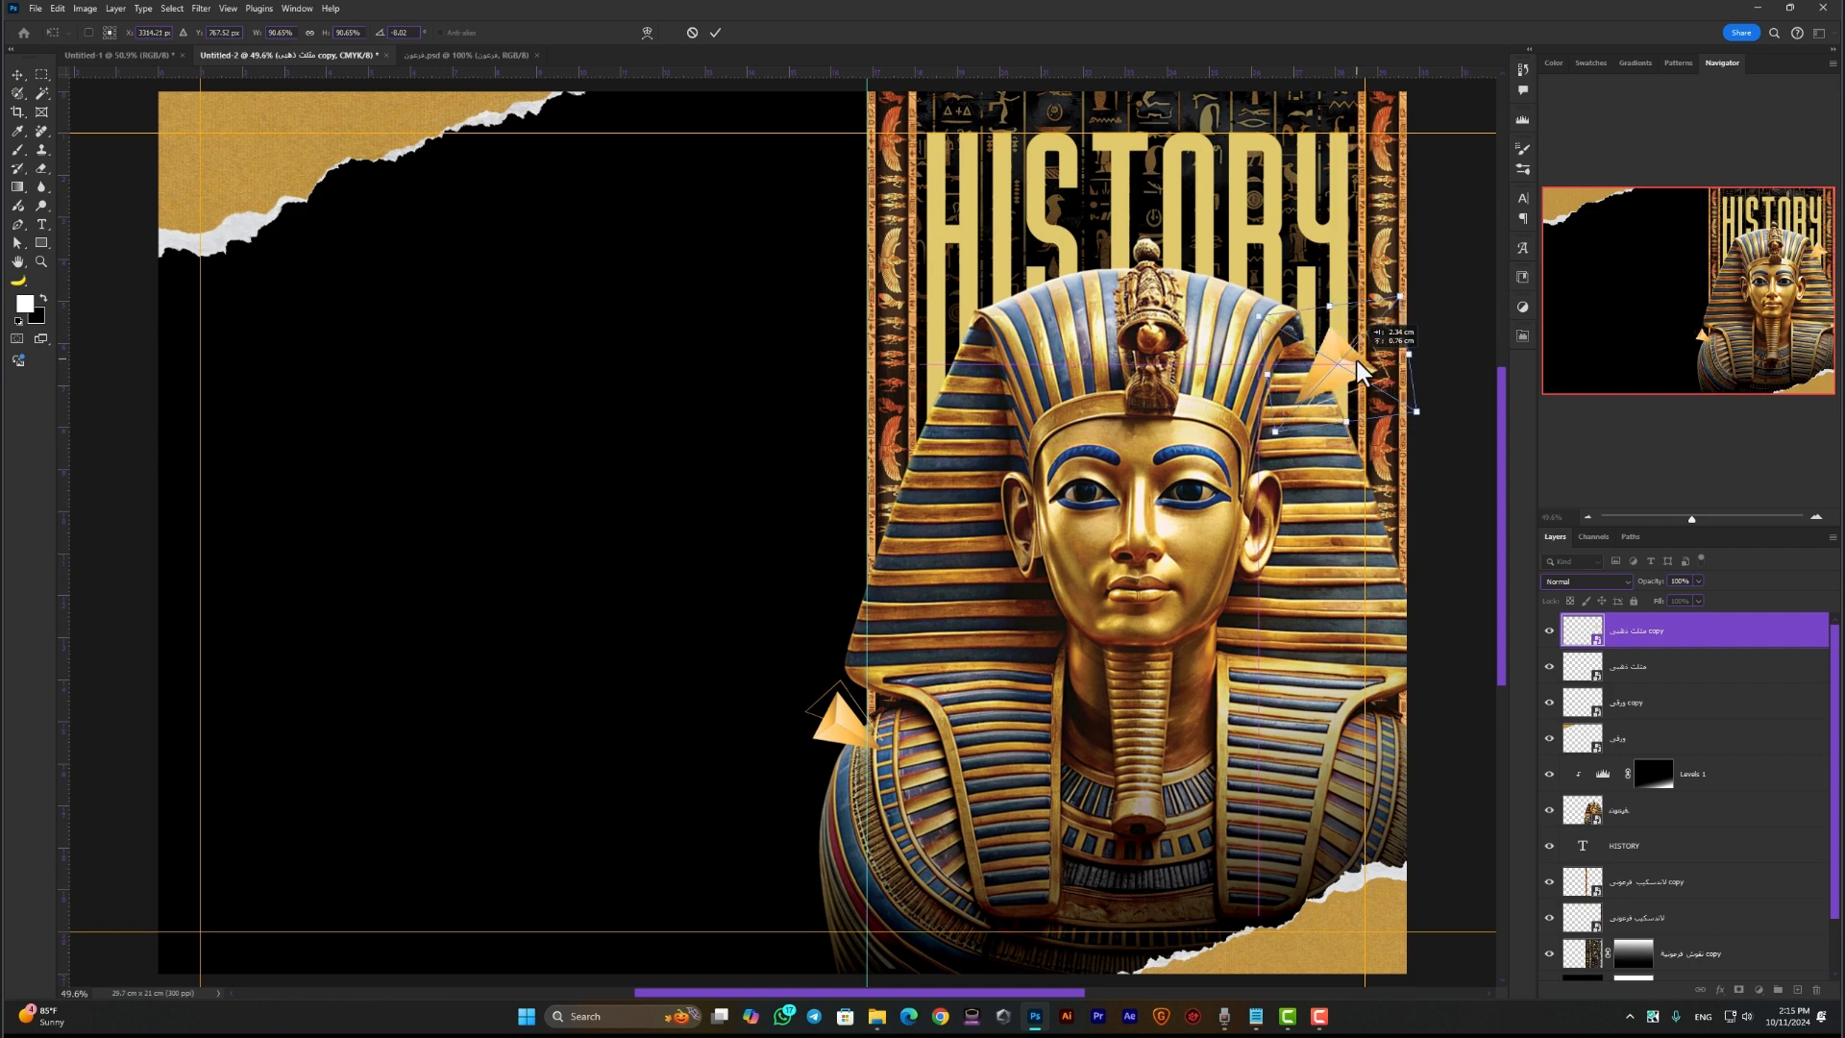
key(Return)
click(1442, 346)
scroll(1442, 356, down, 2)
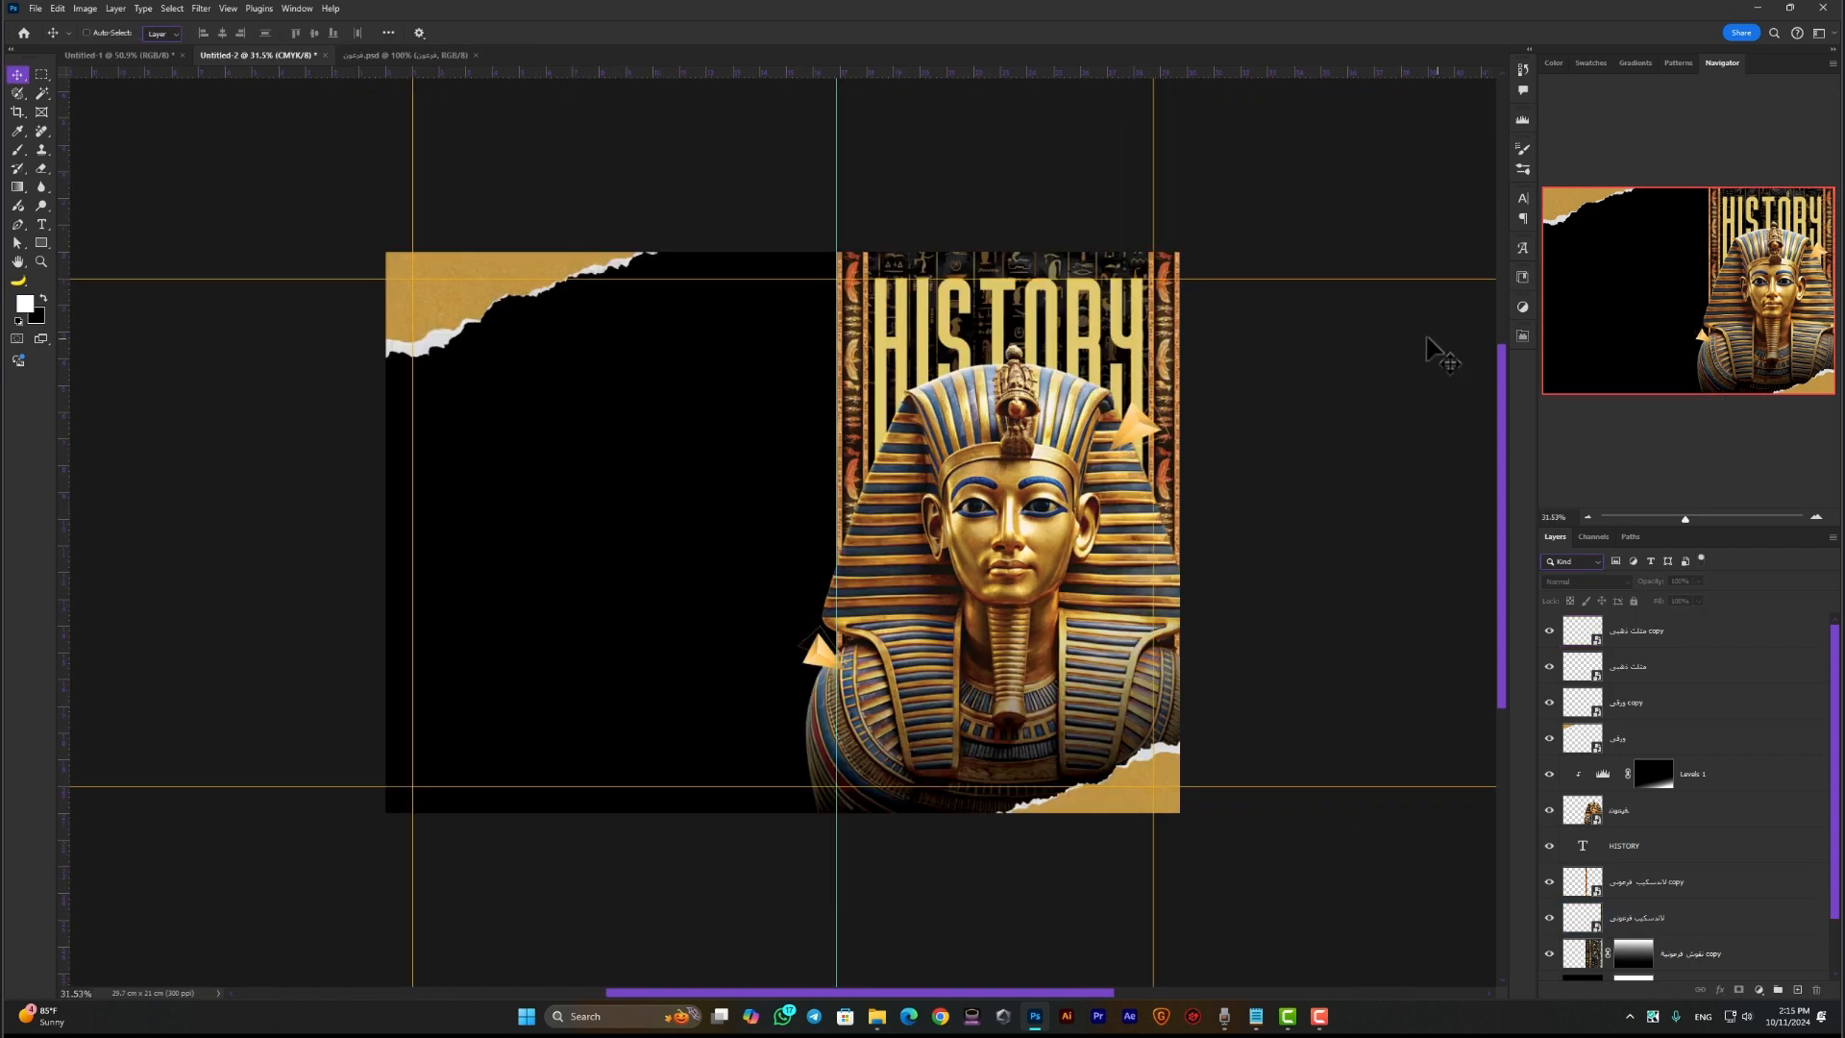
drag(937, 418, 1026, 423)
scroll(1025, 423, up, 2)
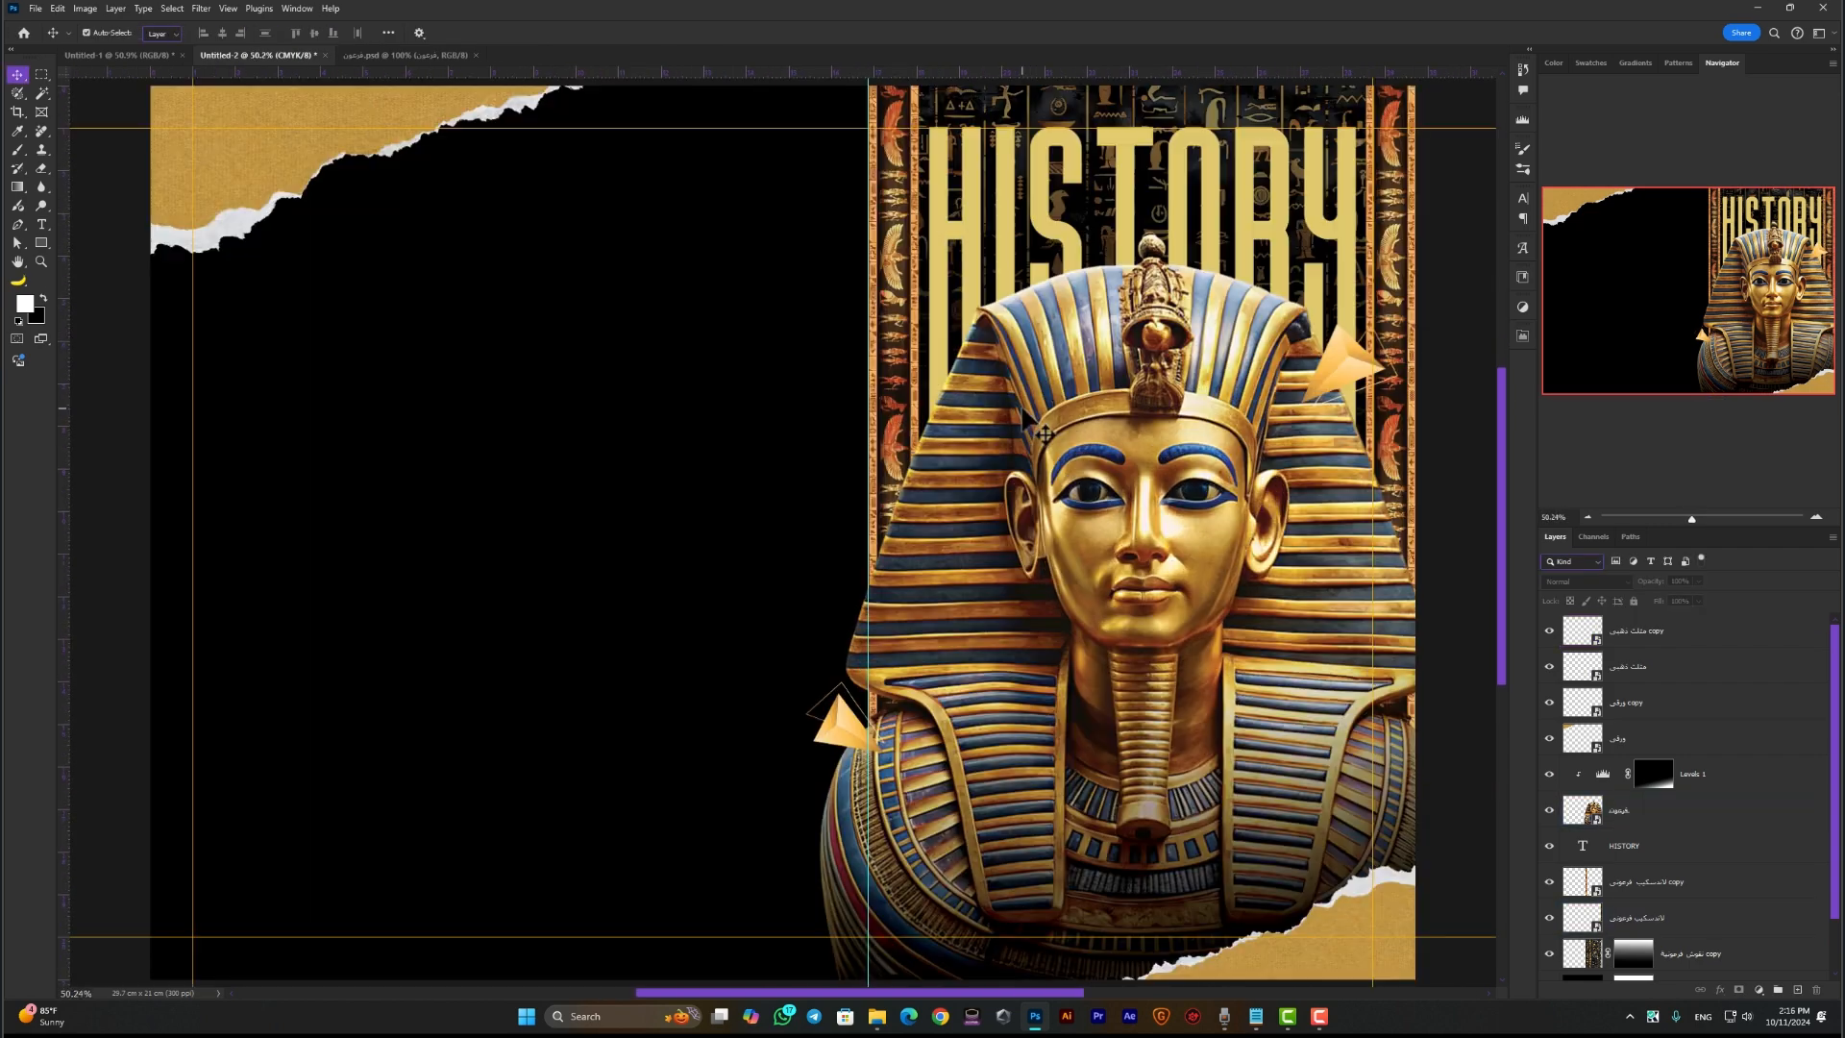
ctrl+click(1045, 435)
scroll(762, 457, down, 2)
Open شهادة تقدير.pdf from the project folder in Photoshop, importing its page at 300 pixels/inch in RGB Color
key(alt+Tab)
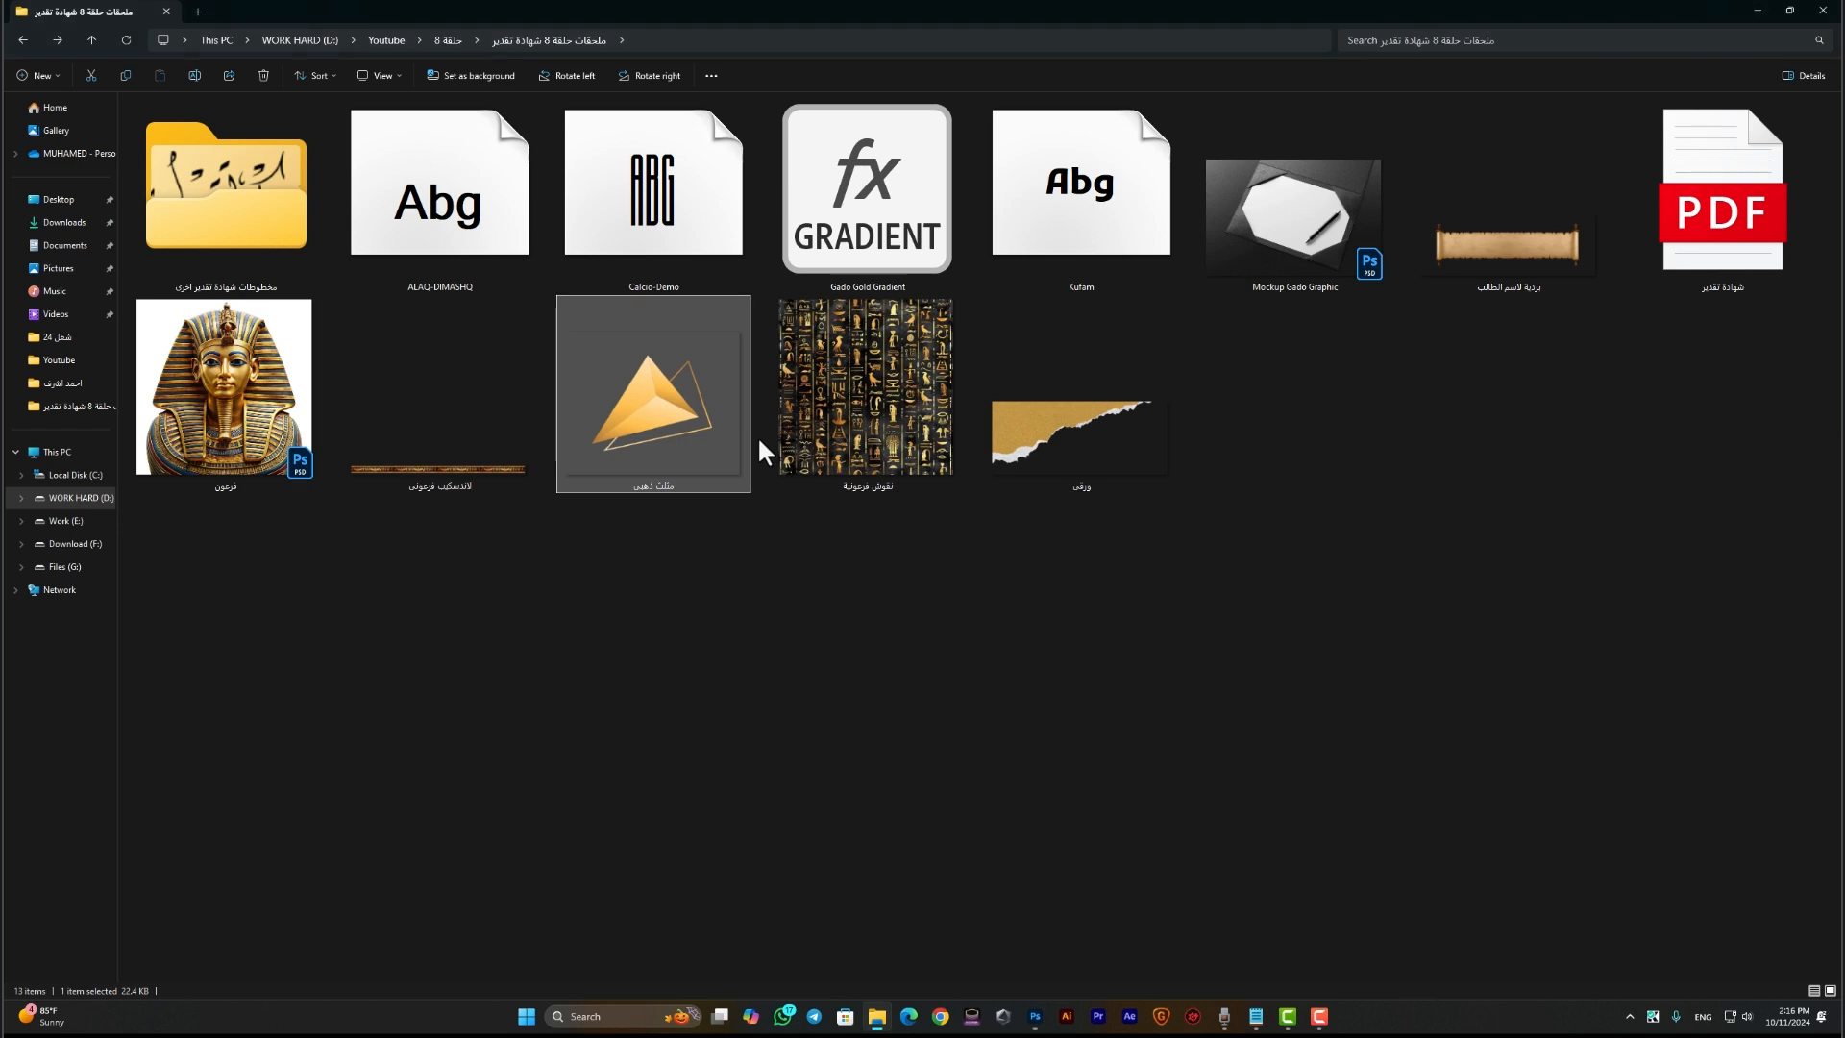
drag(1730, 178, 1038, 13)
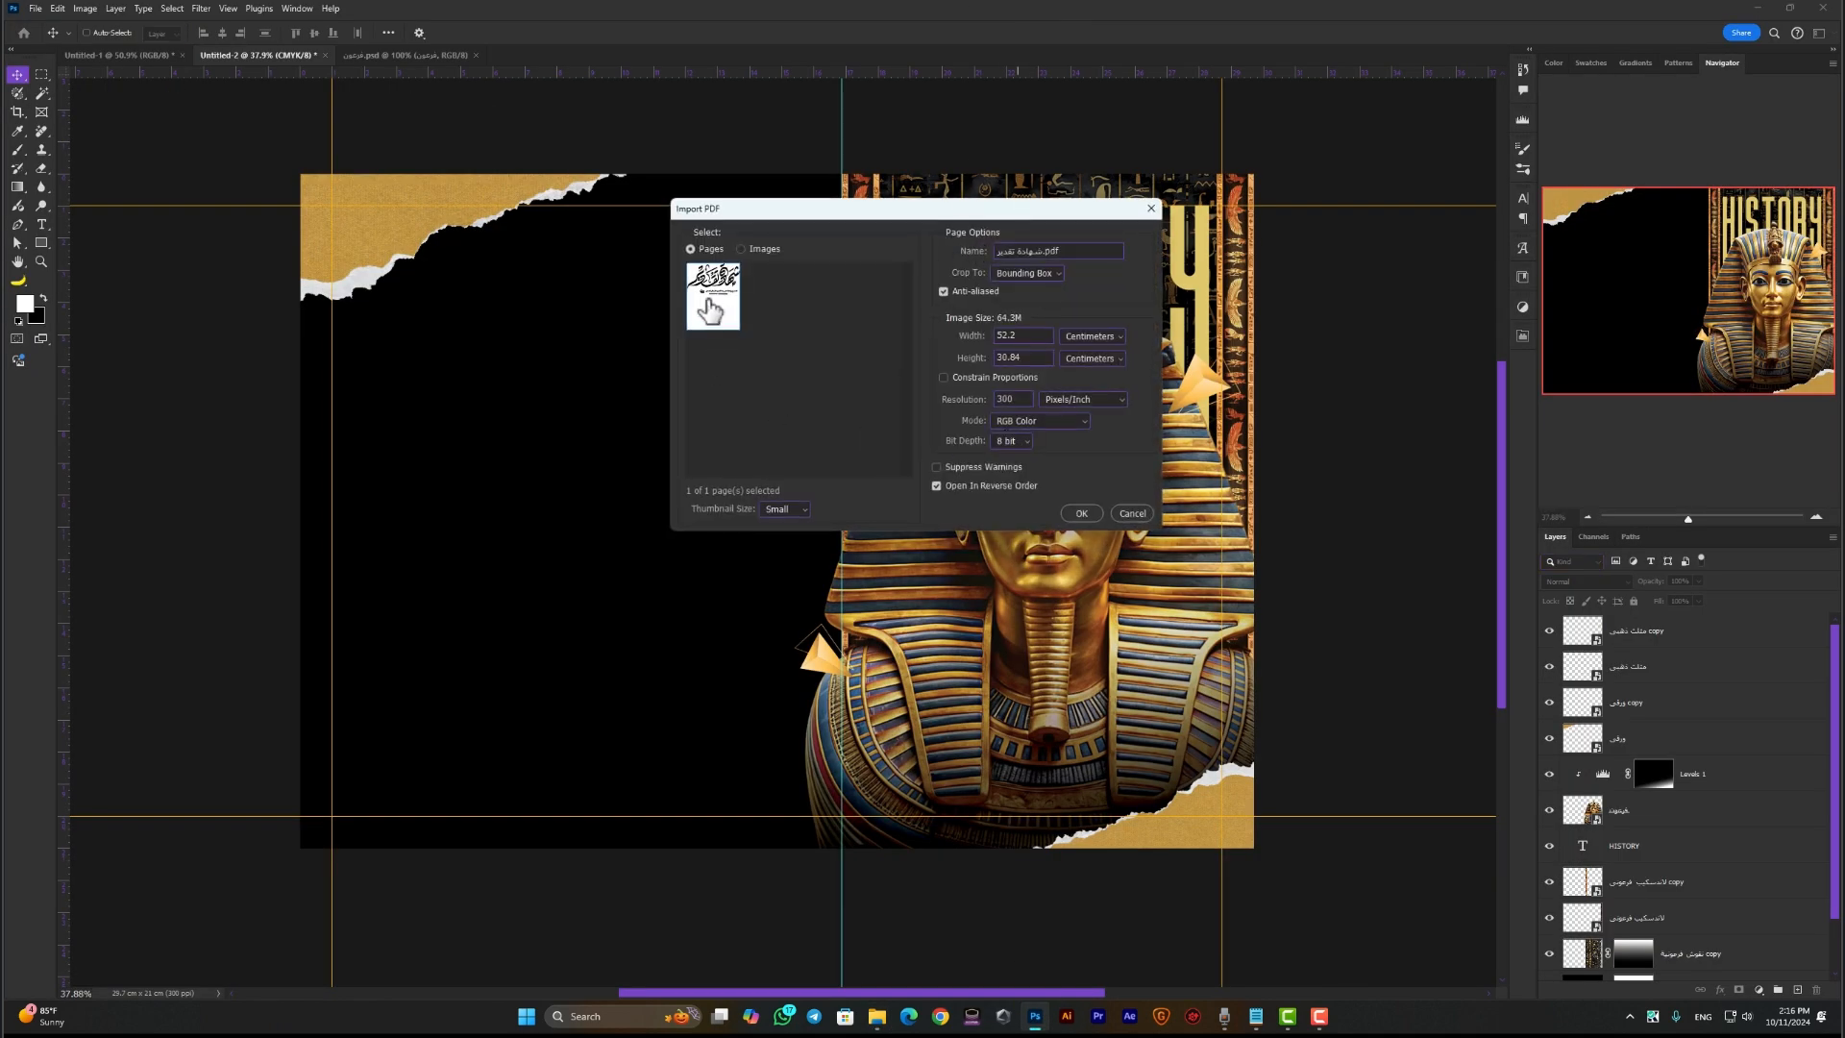
click(1096, 514)
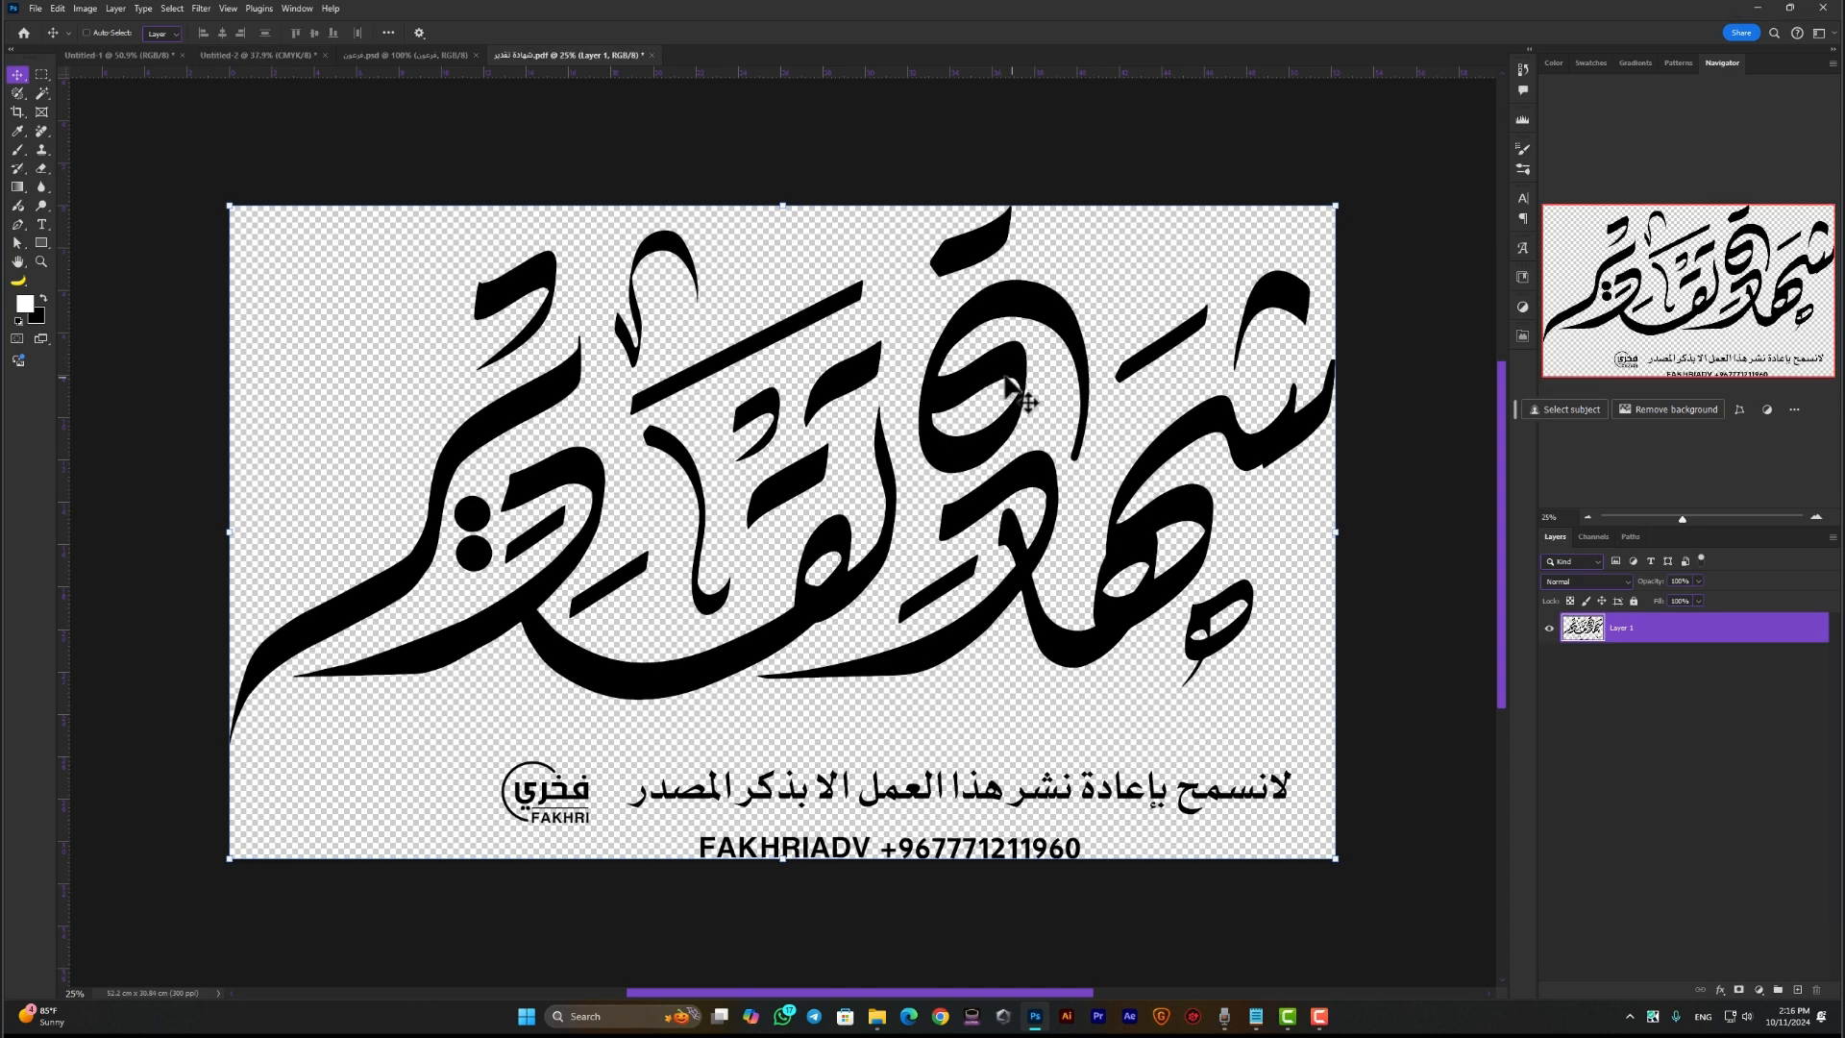
Delete the source notice, logo and contact line beneath the calligraphy with a rectangular selection, and deselect
click(50, 75)
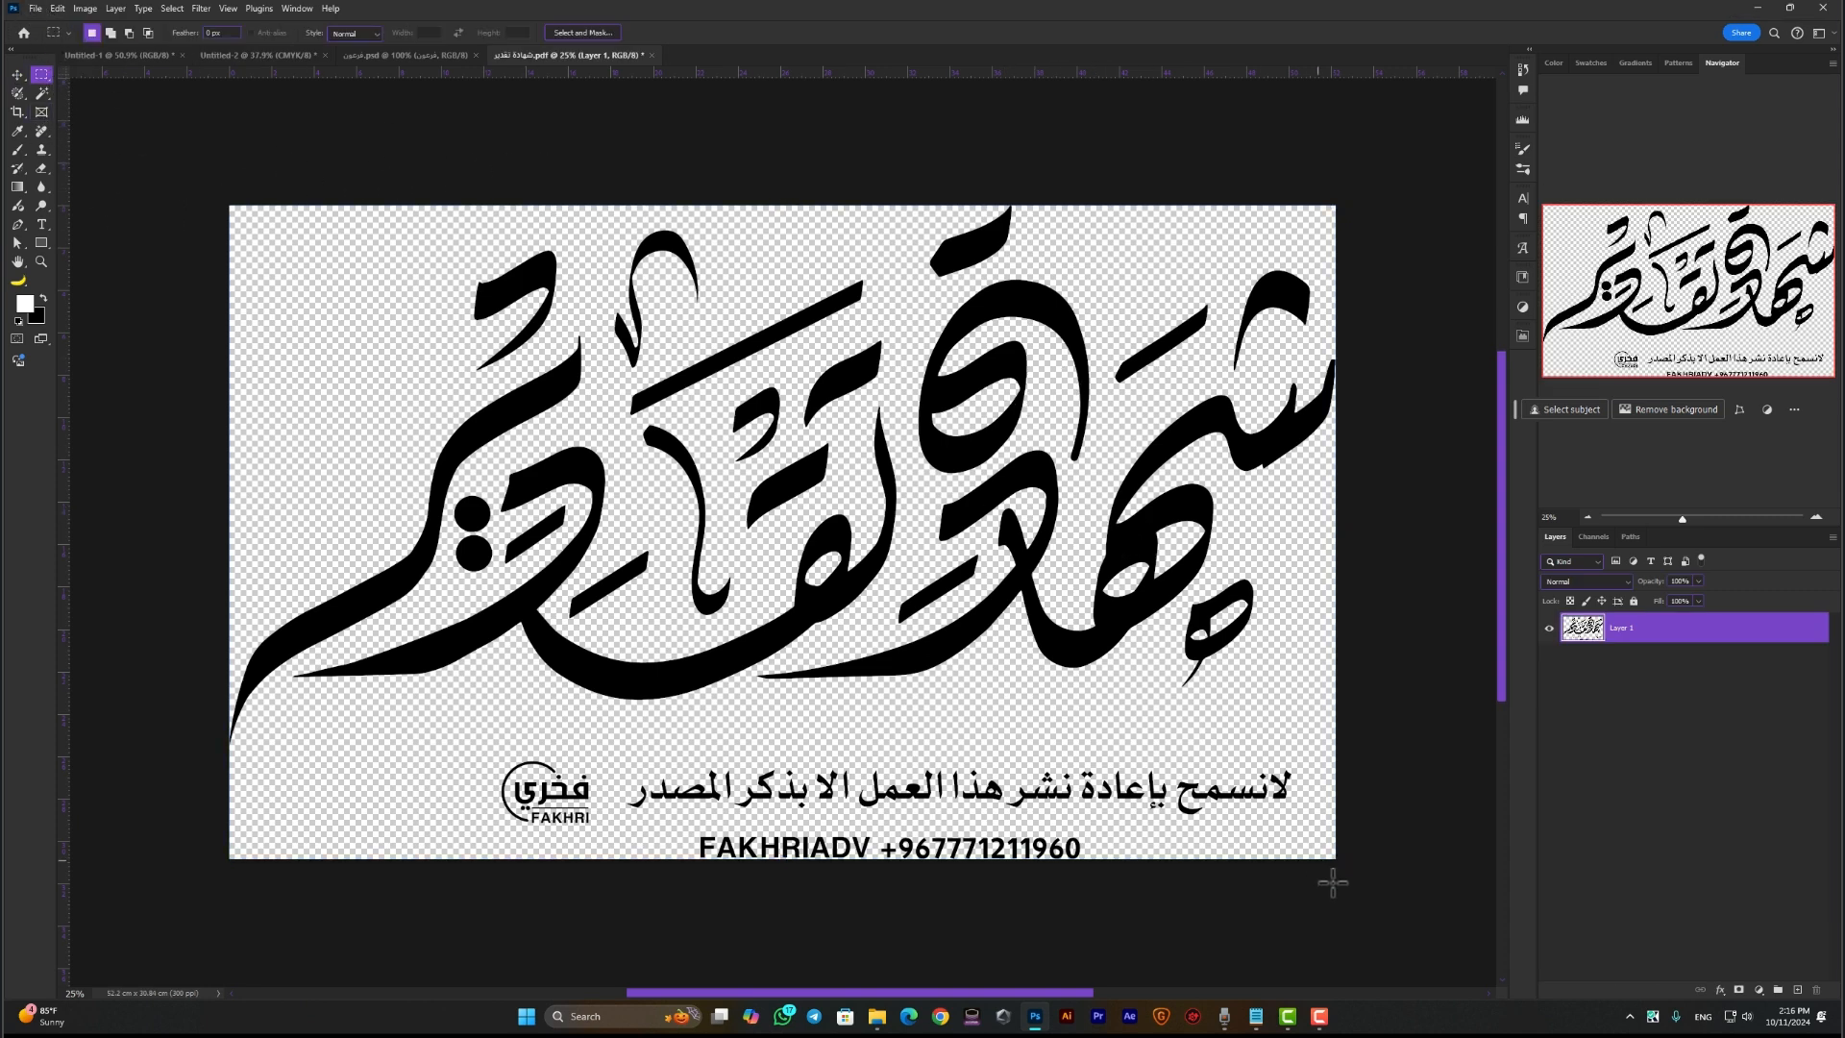
drag(1326, 743, 293, 915)
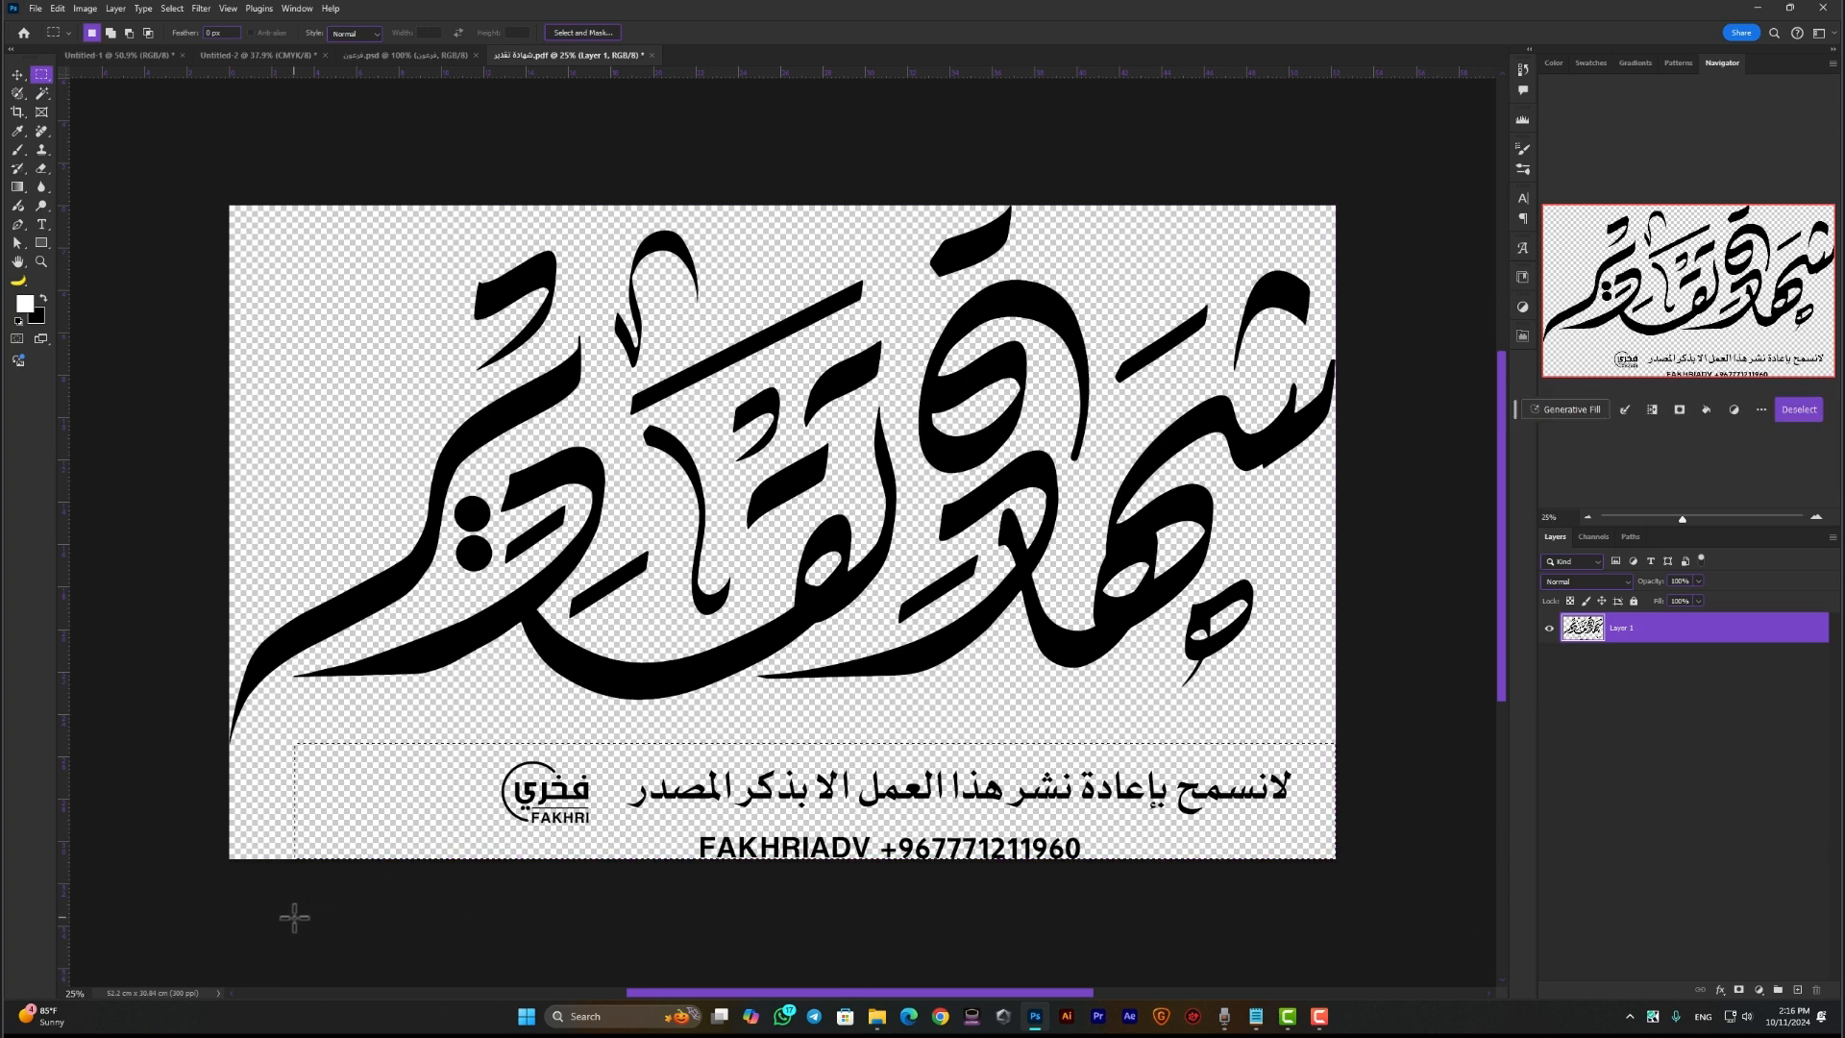
key(Delete)
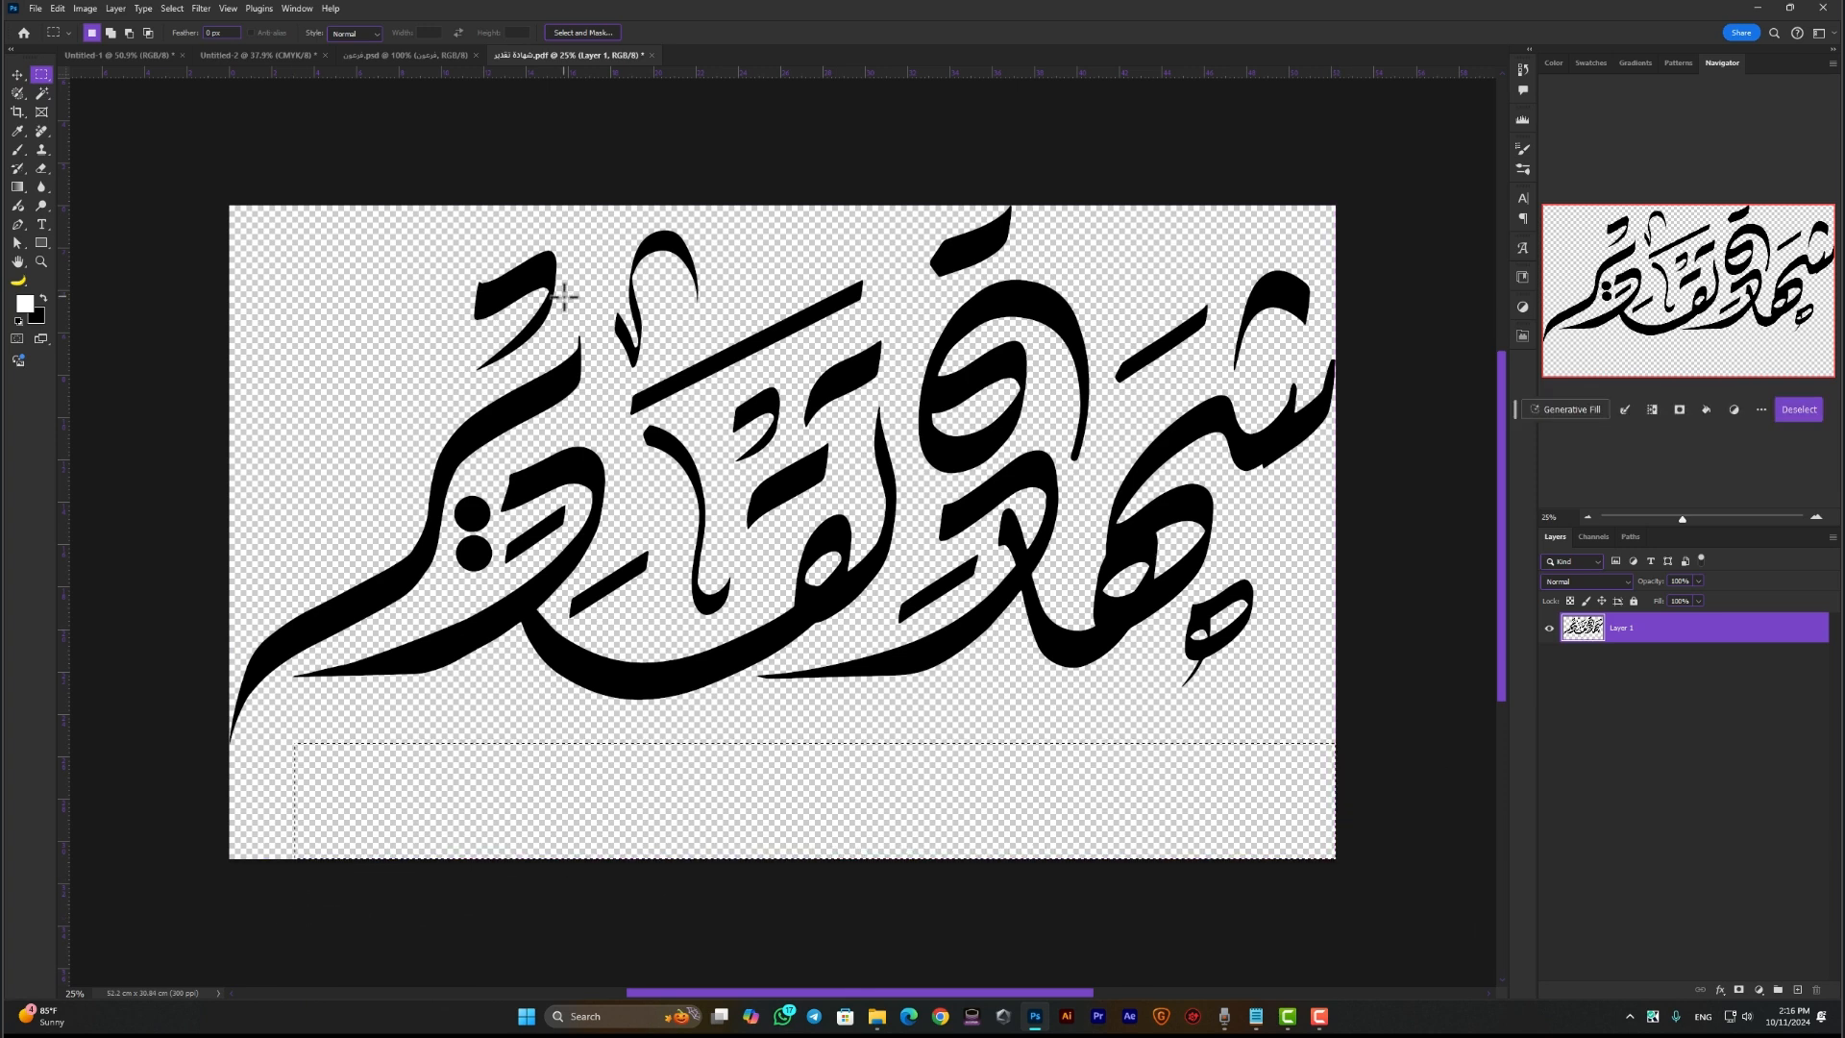
key(ctrl+d)
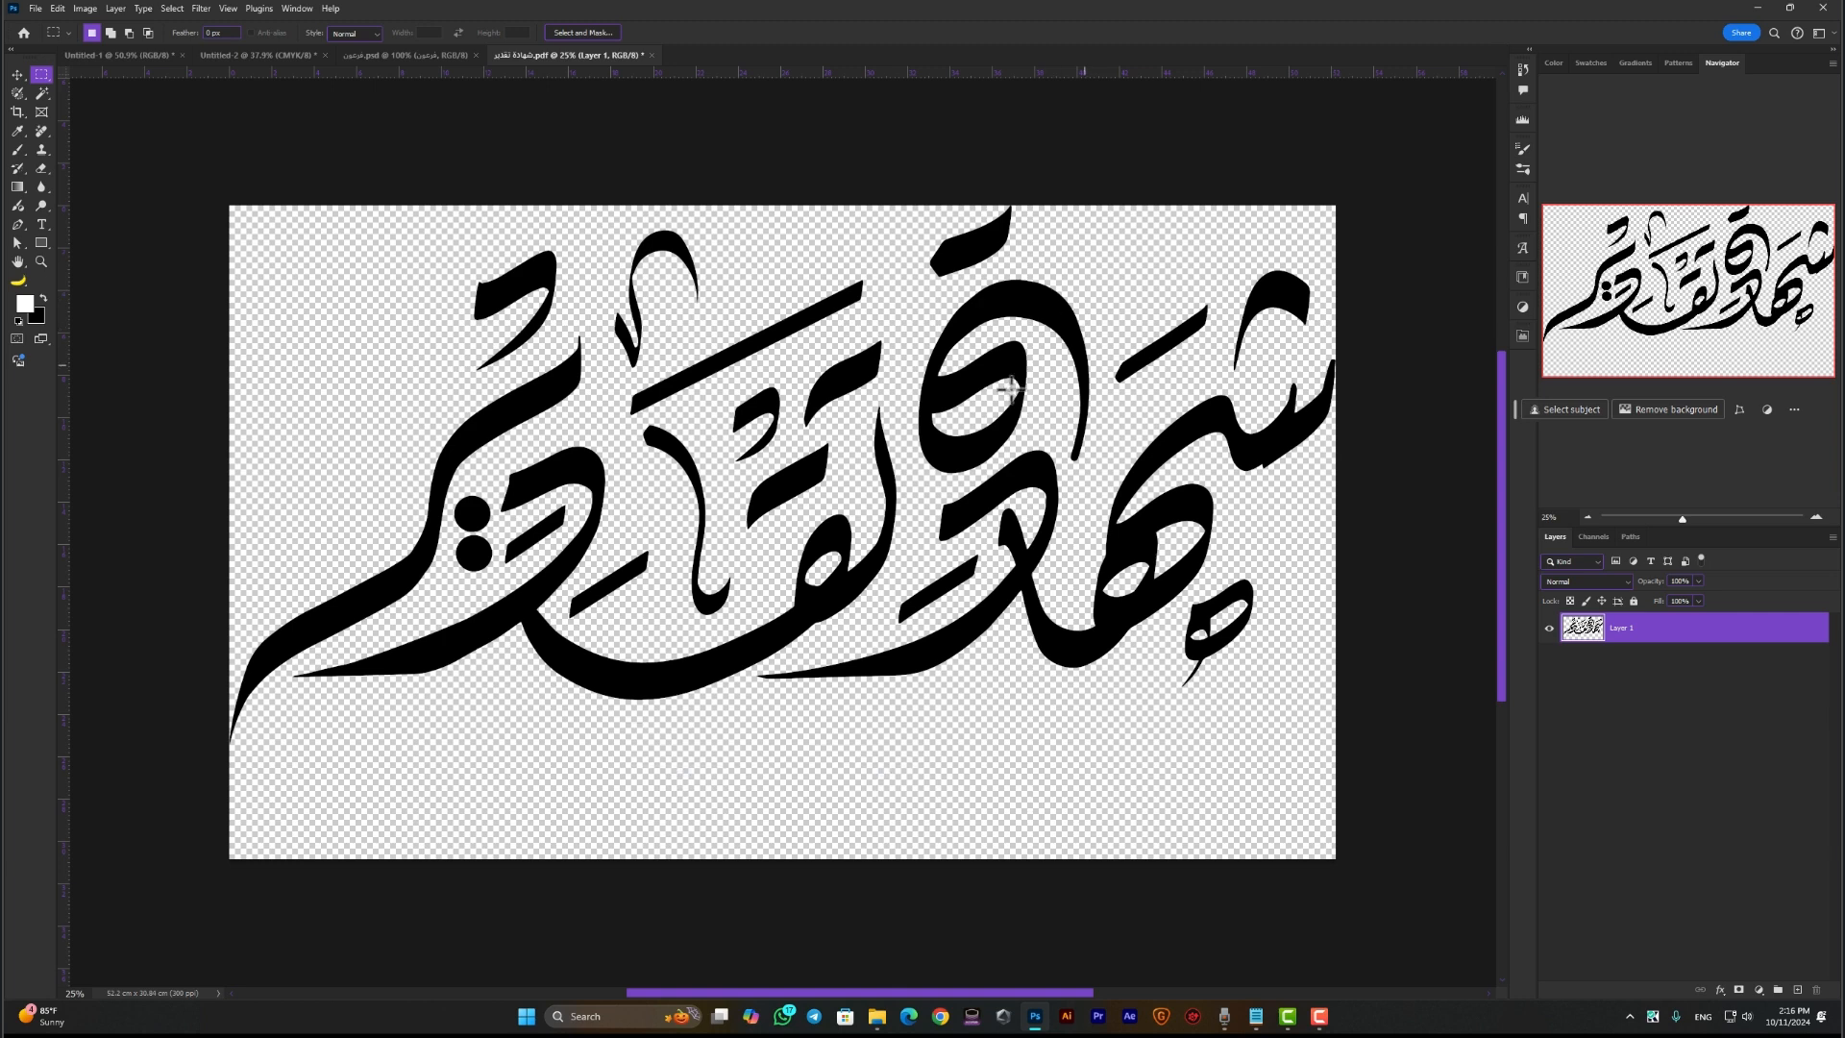
Convert the calligraphy layer to a smart object and move it into the Untitled-2 certificate document
right_click(1649, 639)
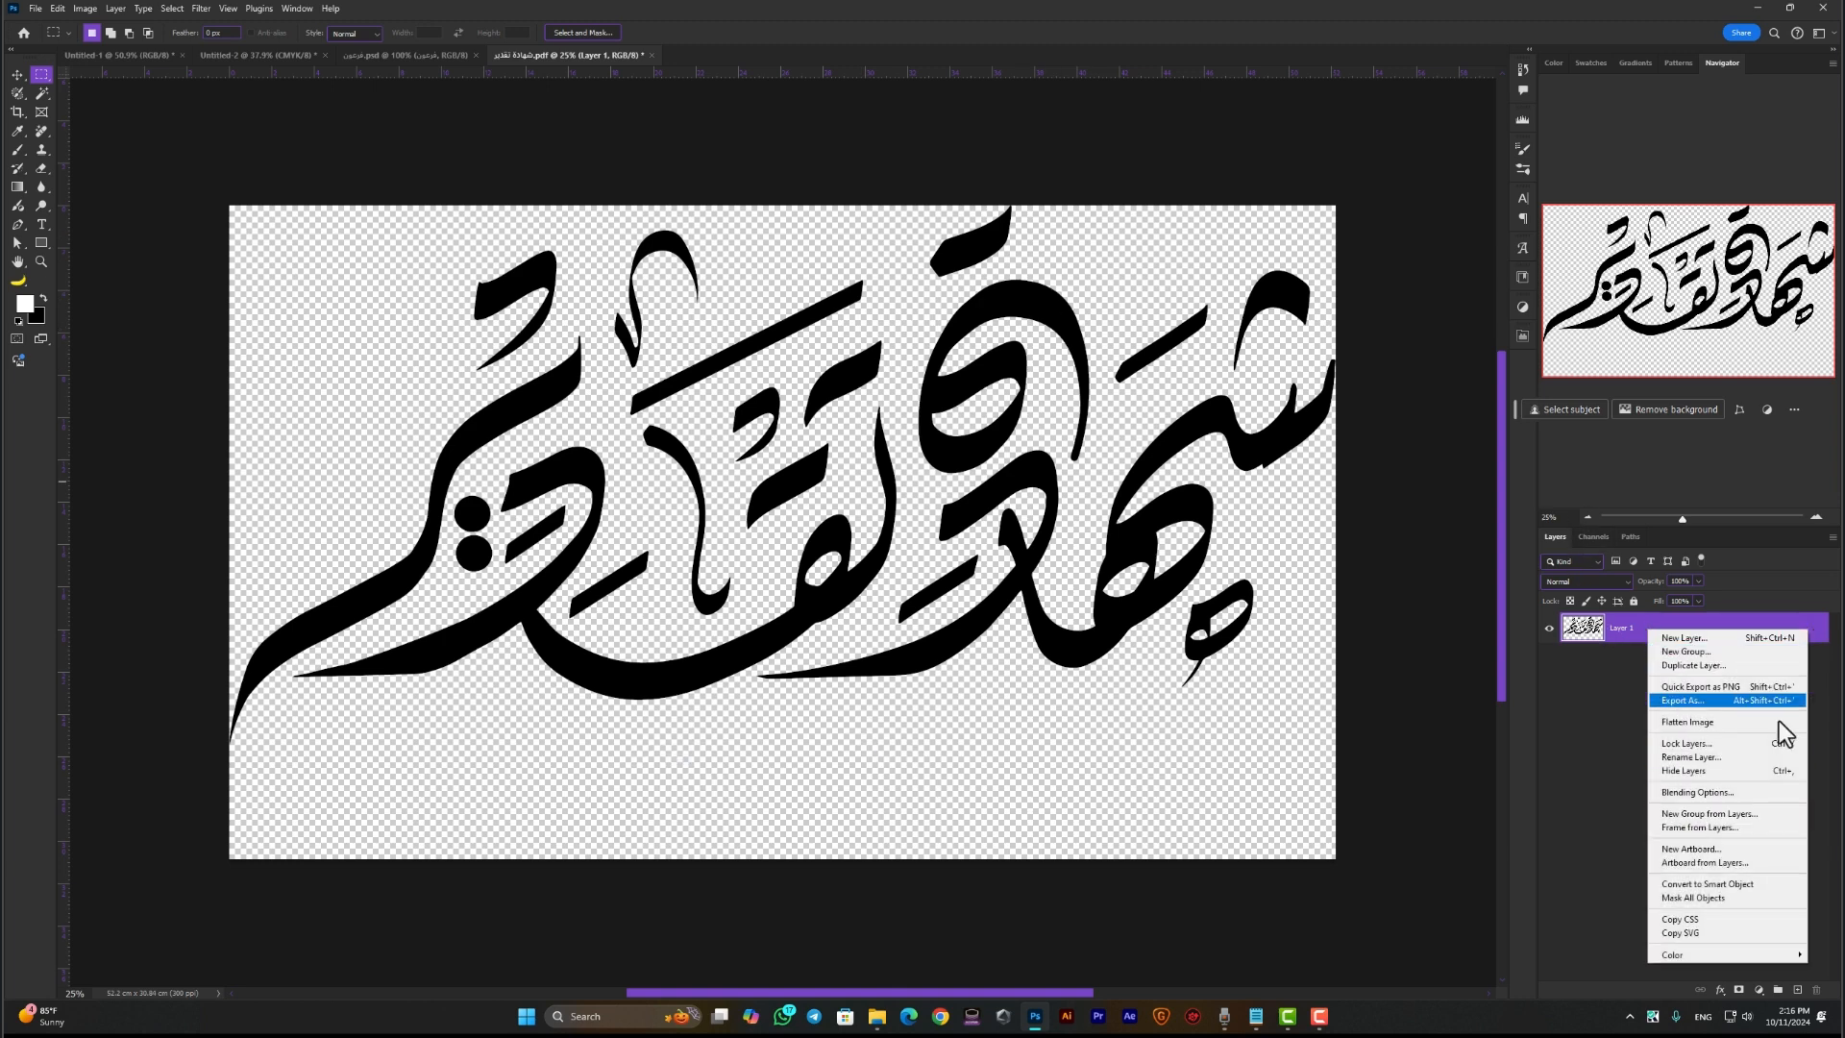
click(1720, 884)
key(v)
drag(1412, 628, 640, 546)
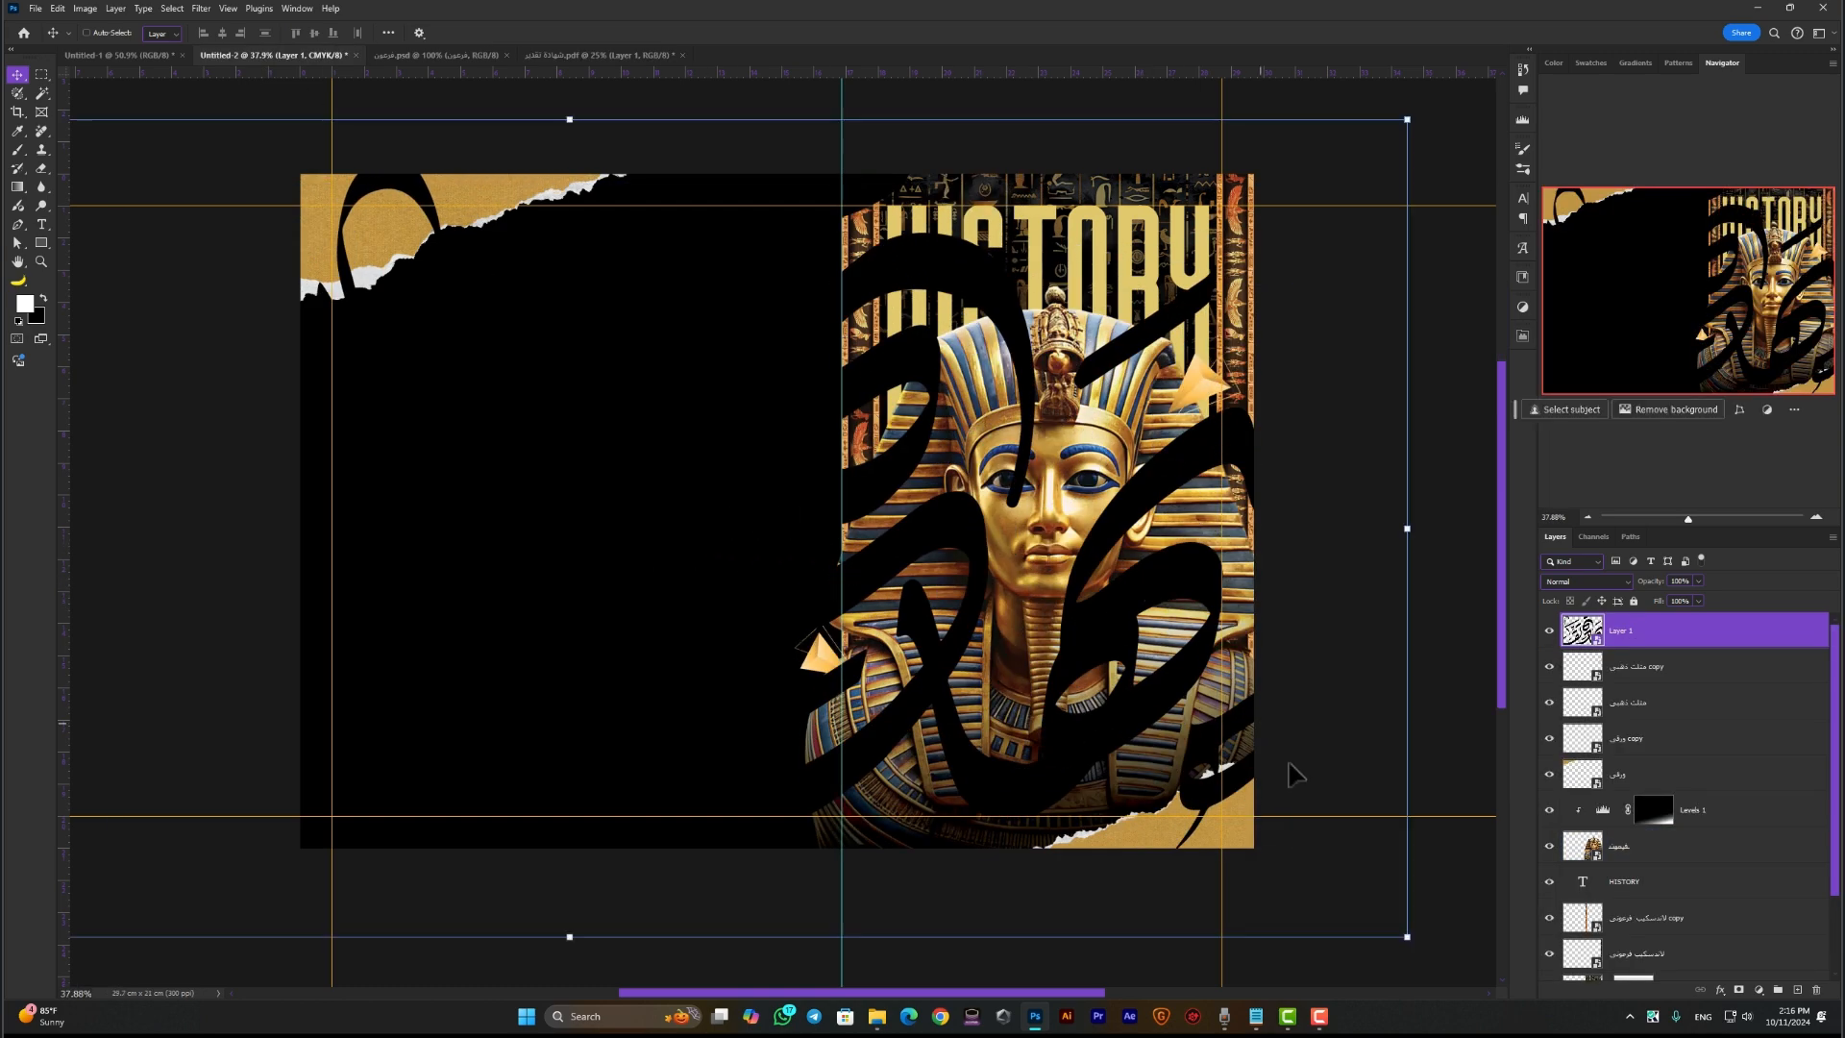
Scale the calligraphy down to 24.44% and position it in the black area between the torn corner and the pharaoh
drag(1406, 937, 802, 641)
drag(644, 527, 672, 383)
drag(832, 270, 808, 269)
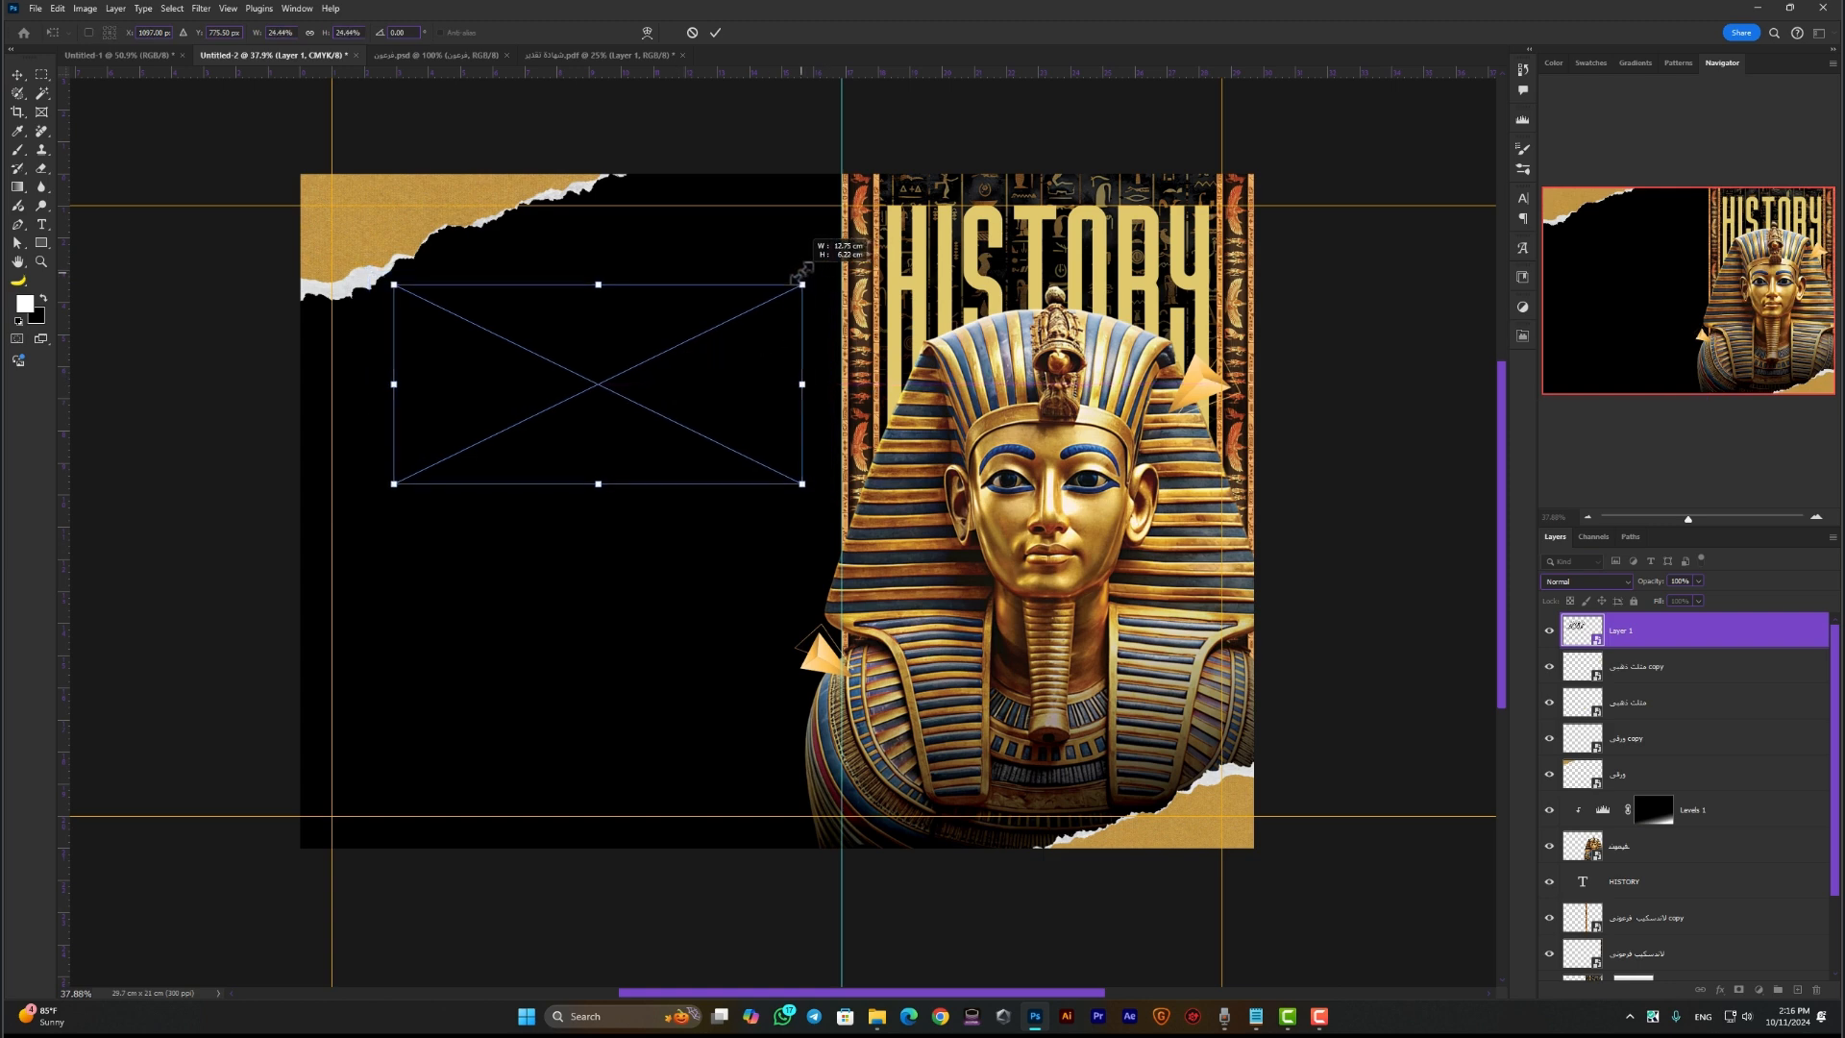
key(Return)
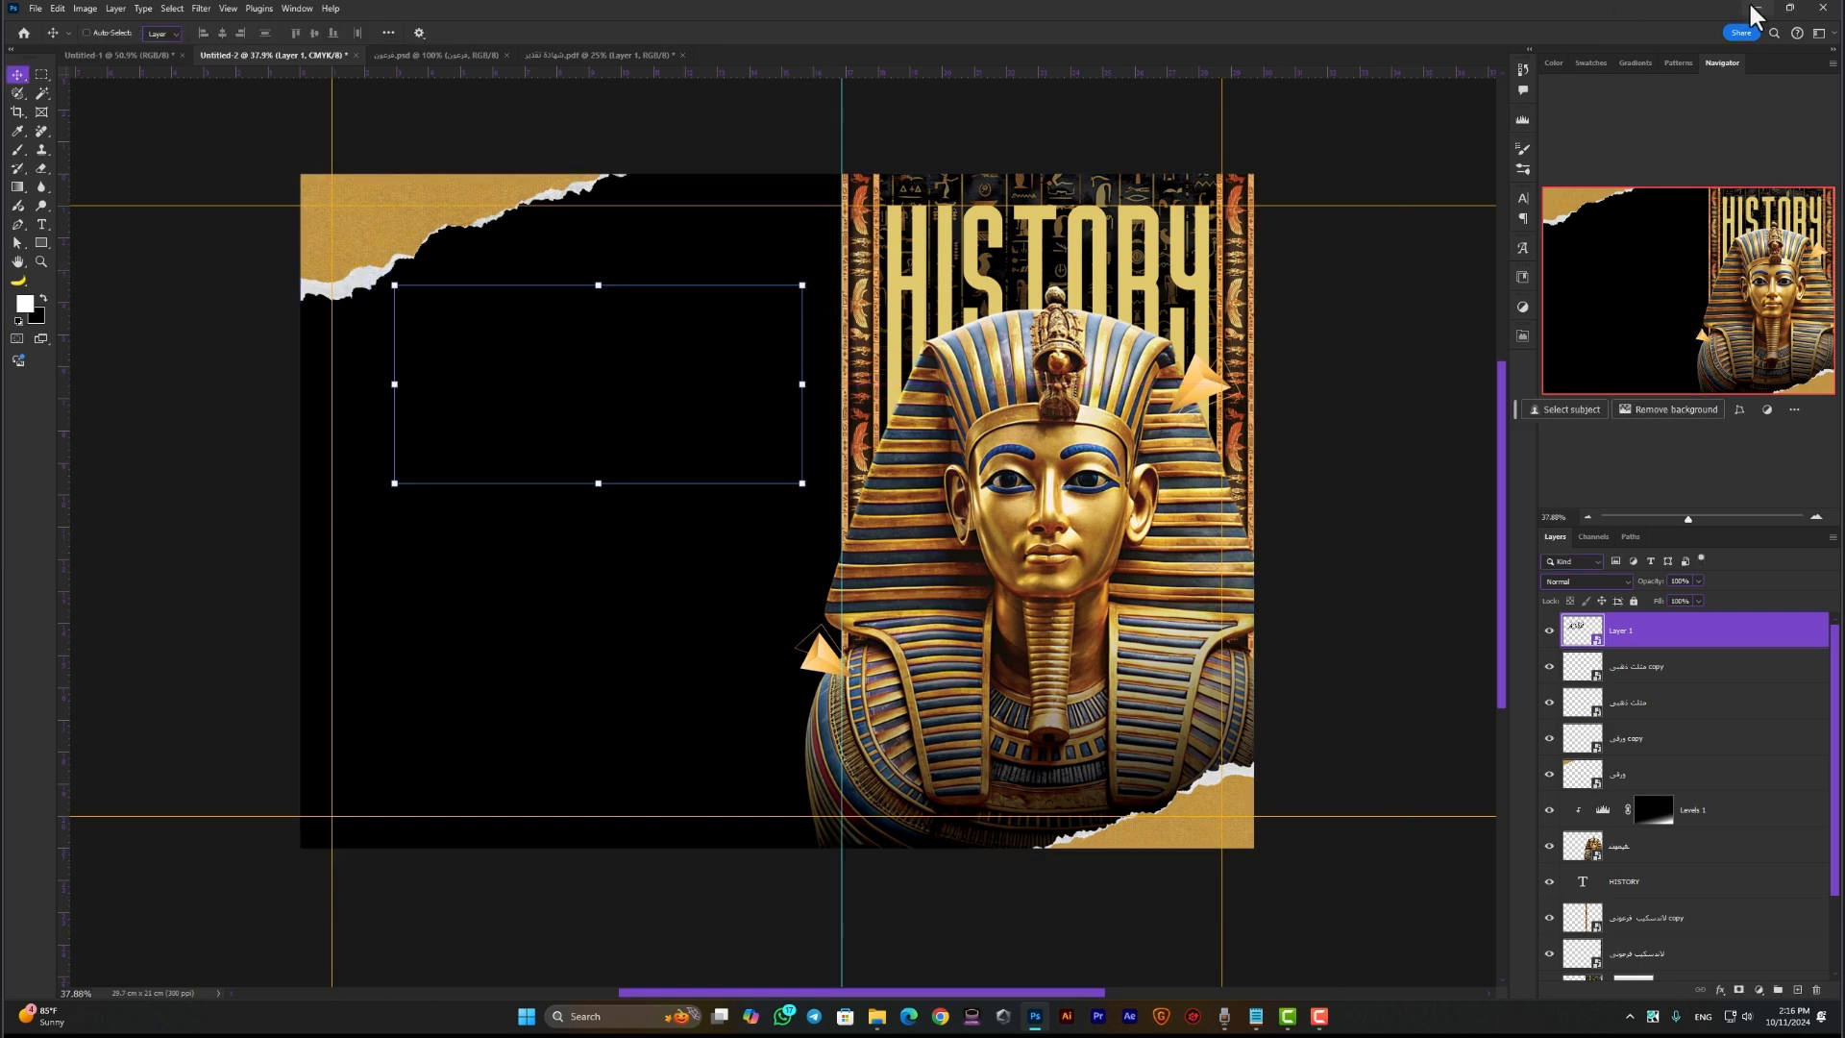
Load the Gado Gold Gradient file from the project folder into Photoshop and deselect the calligraphy layer
click(1755, 10)
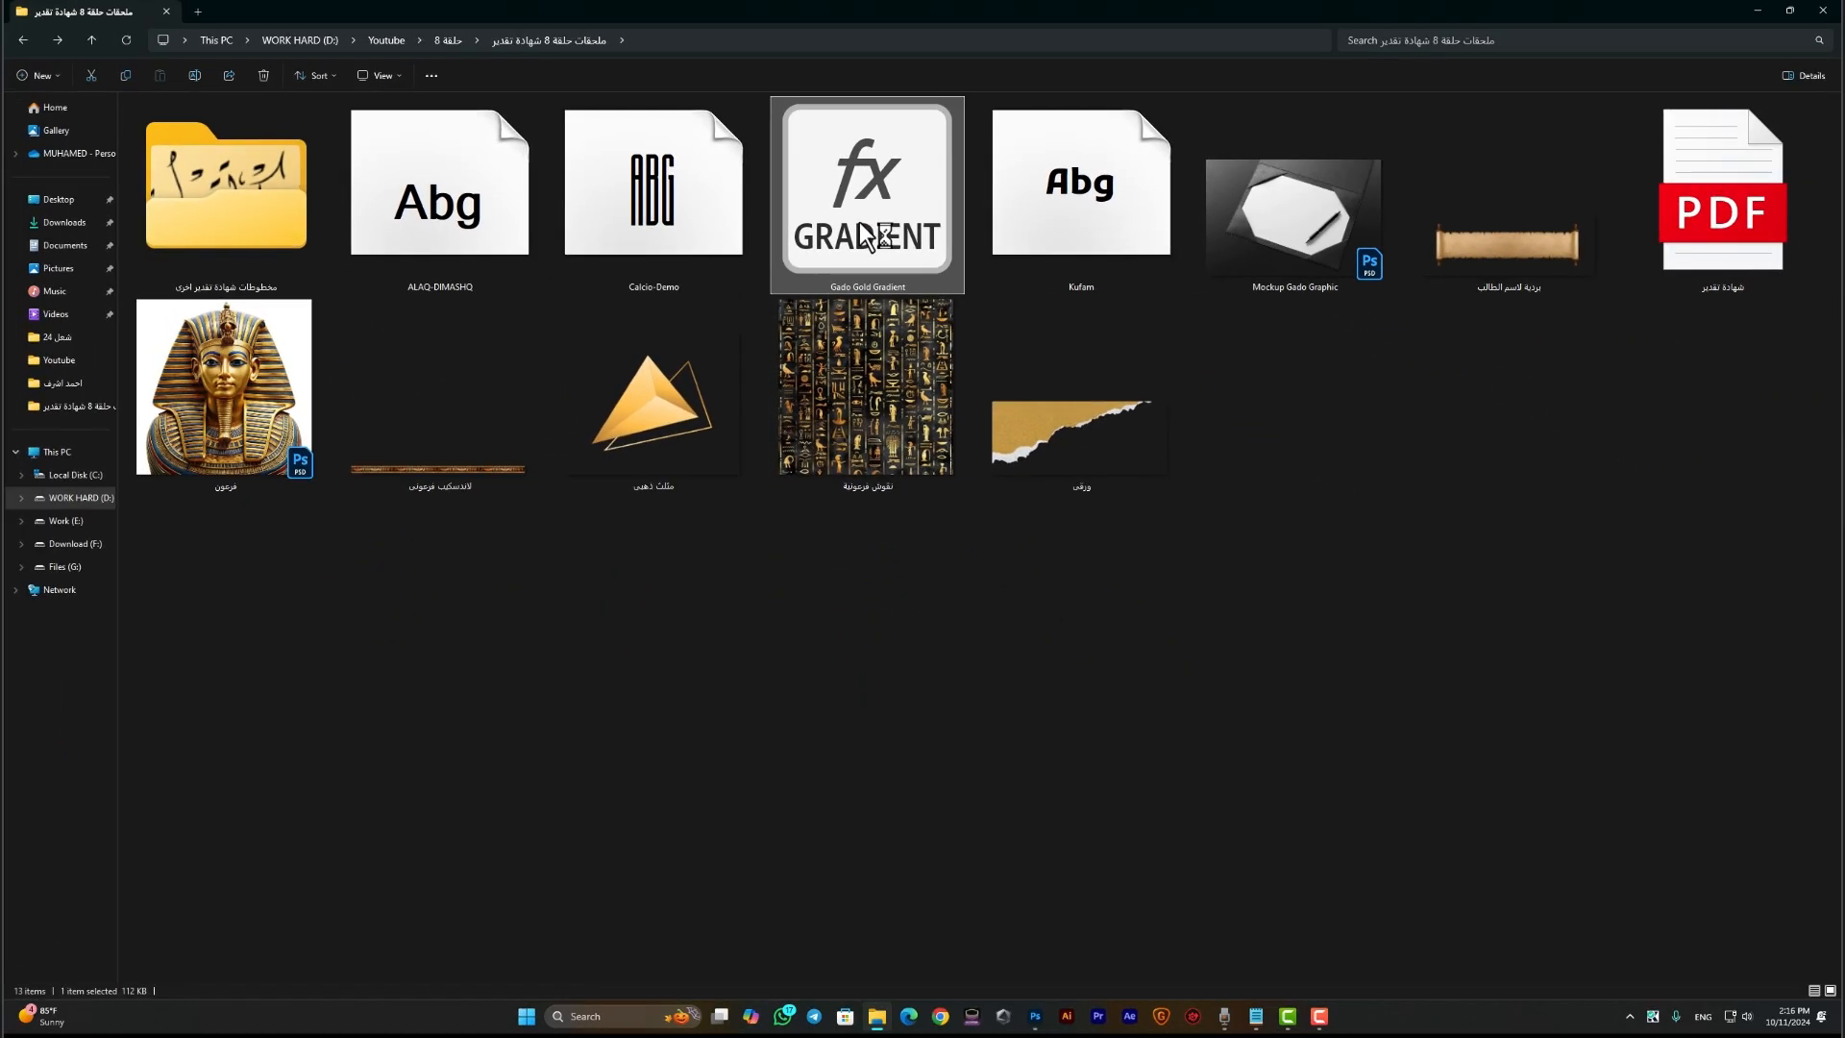
double_click(937, 384)
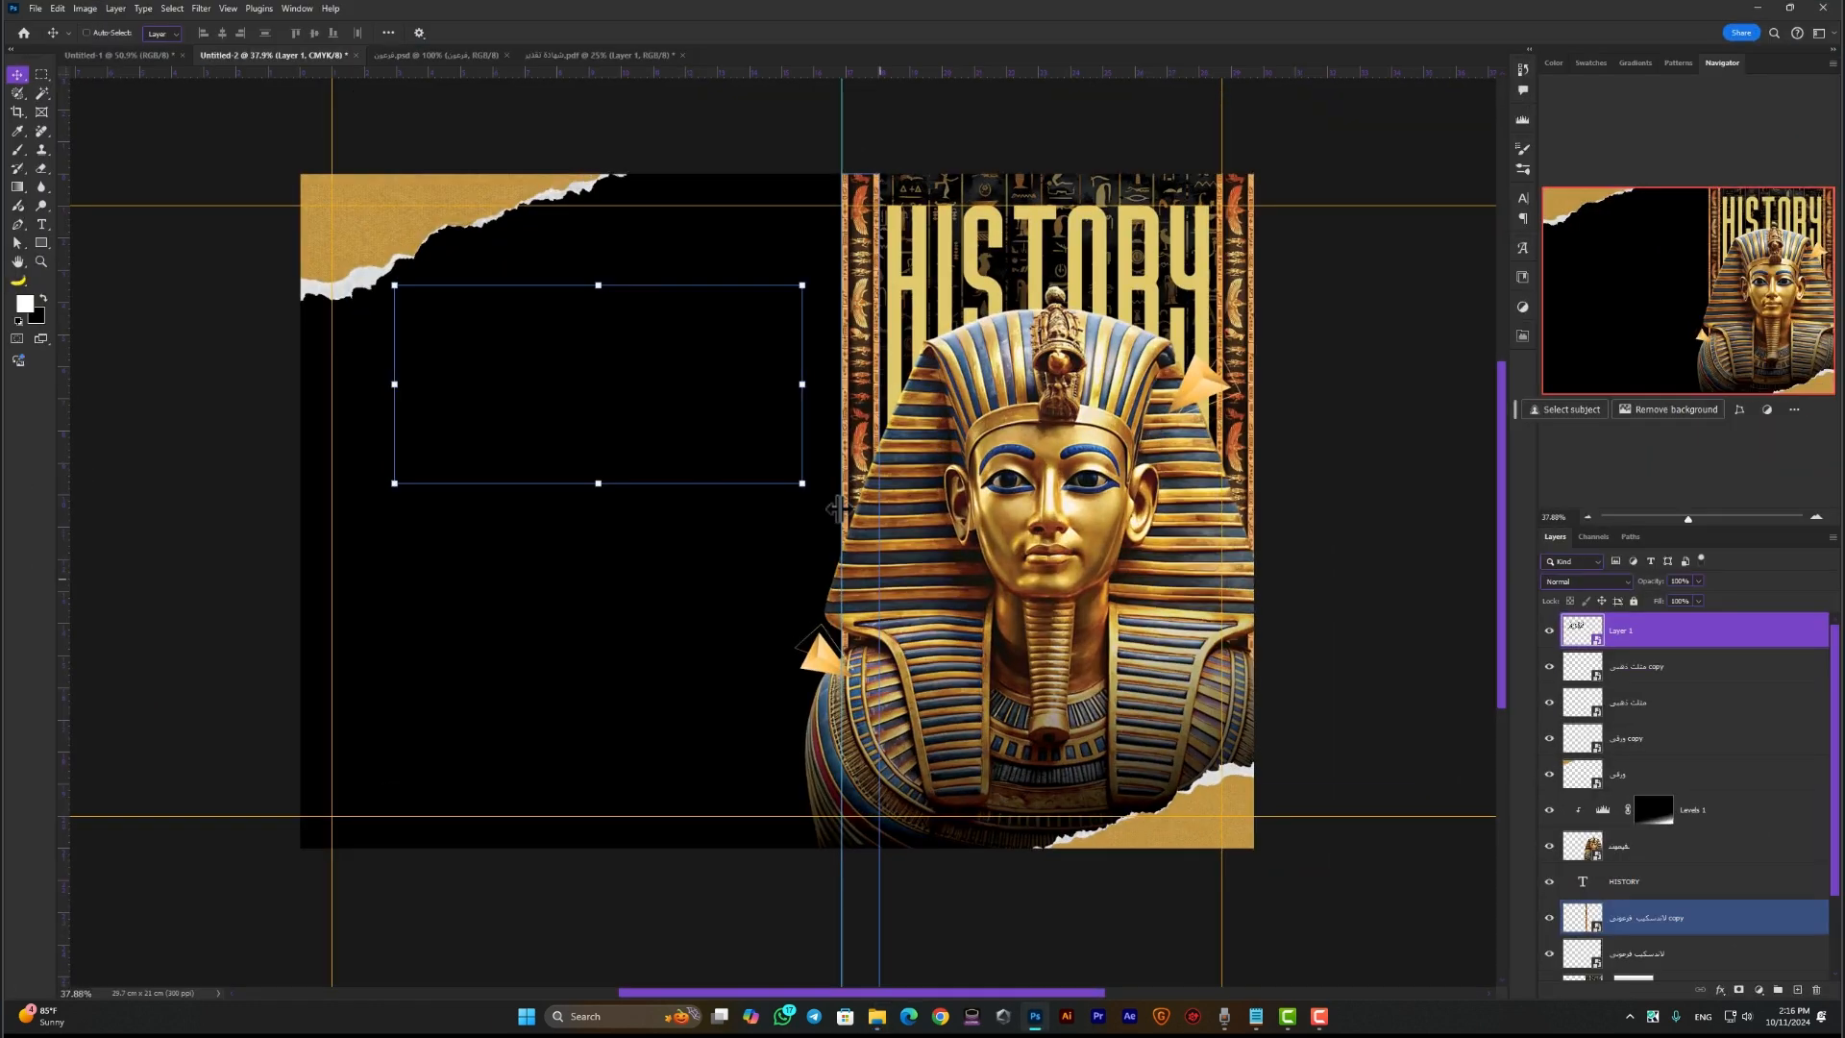
click(1310, 412)
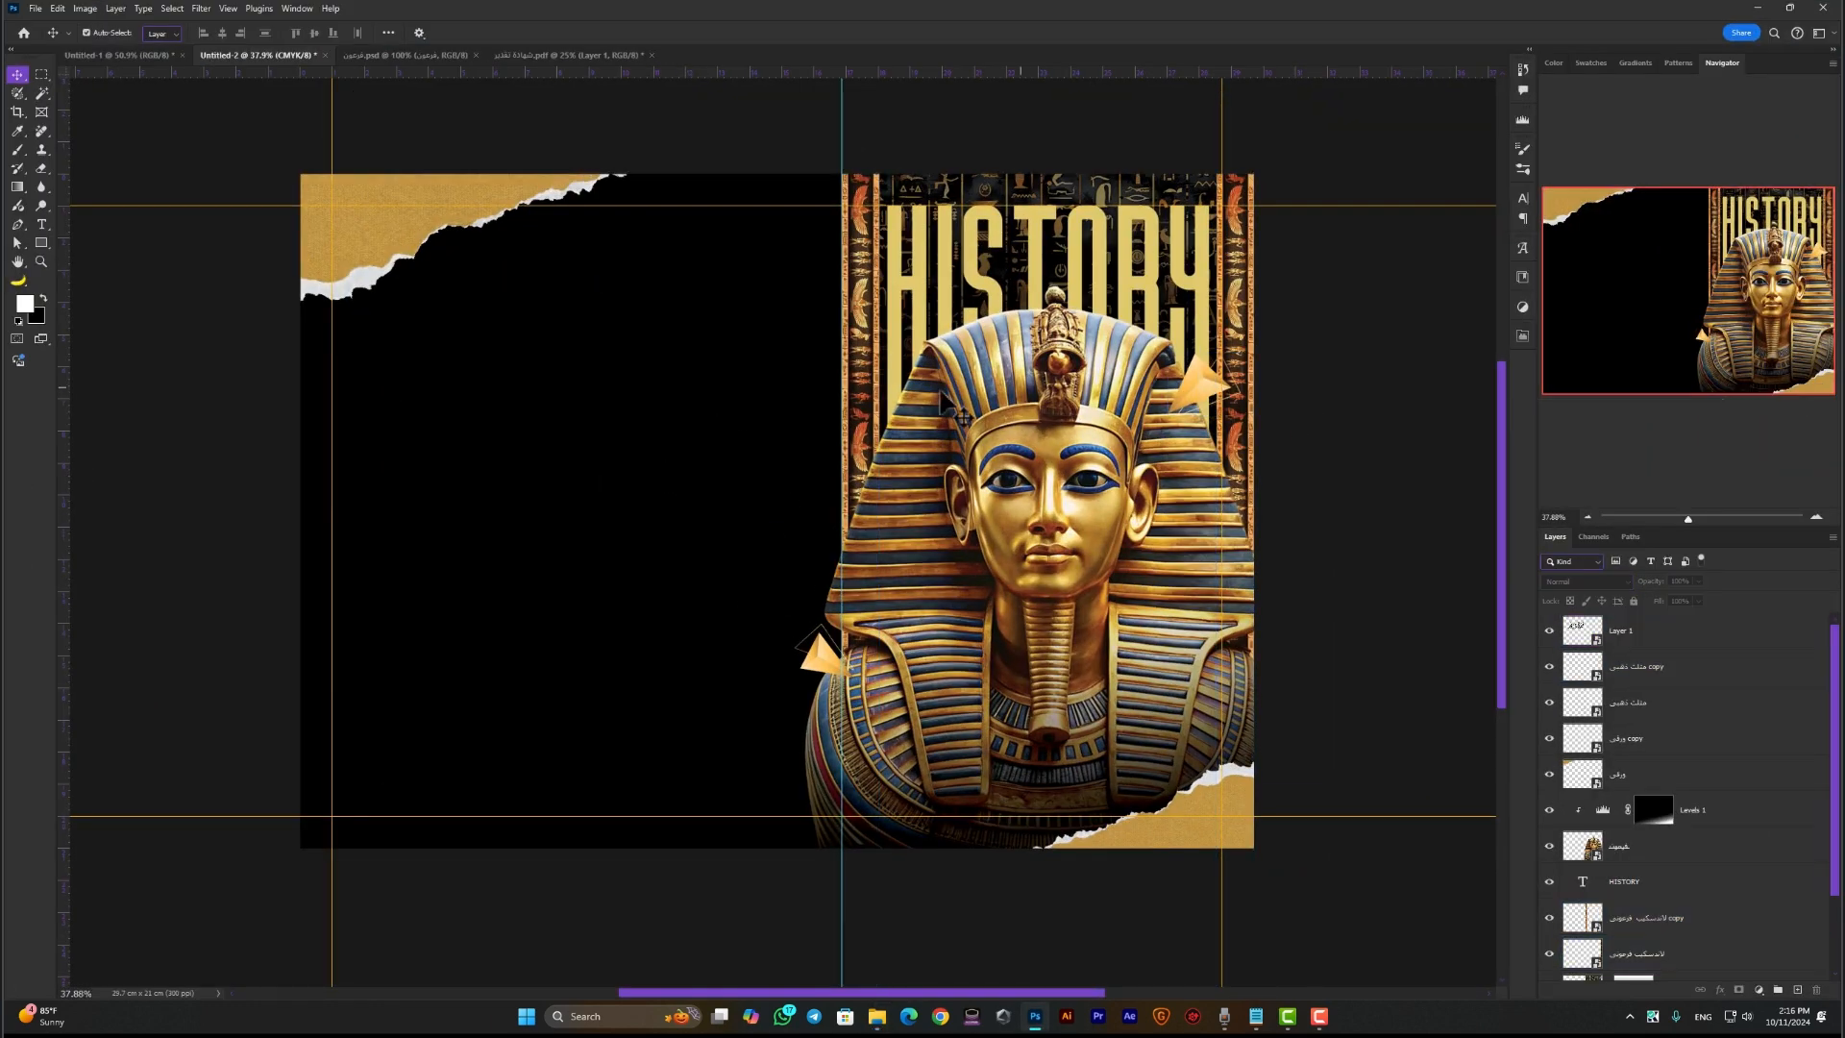
Add a Gradient Overlay to the calligraphy layer and bring up the Gado Gold Gradient presets for it in the Gradient Editor
click(1598, 629)
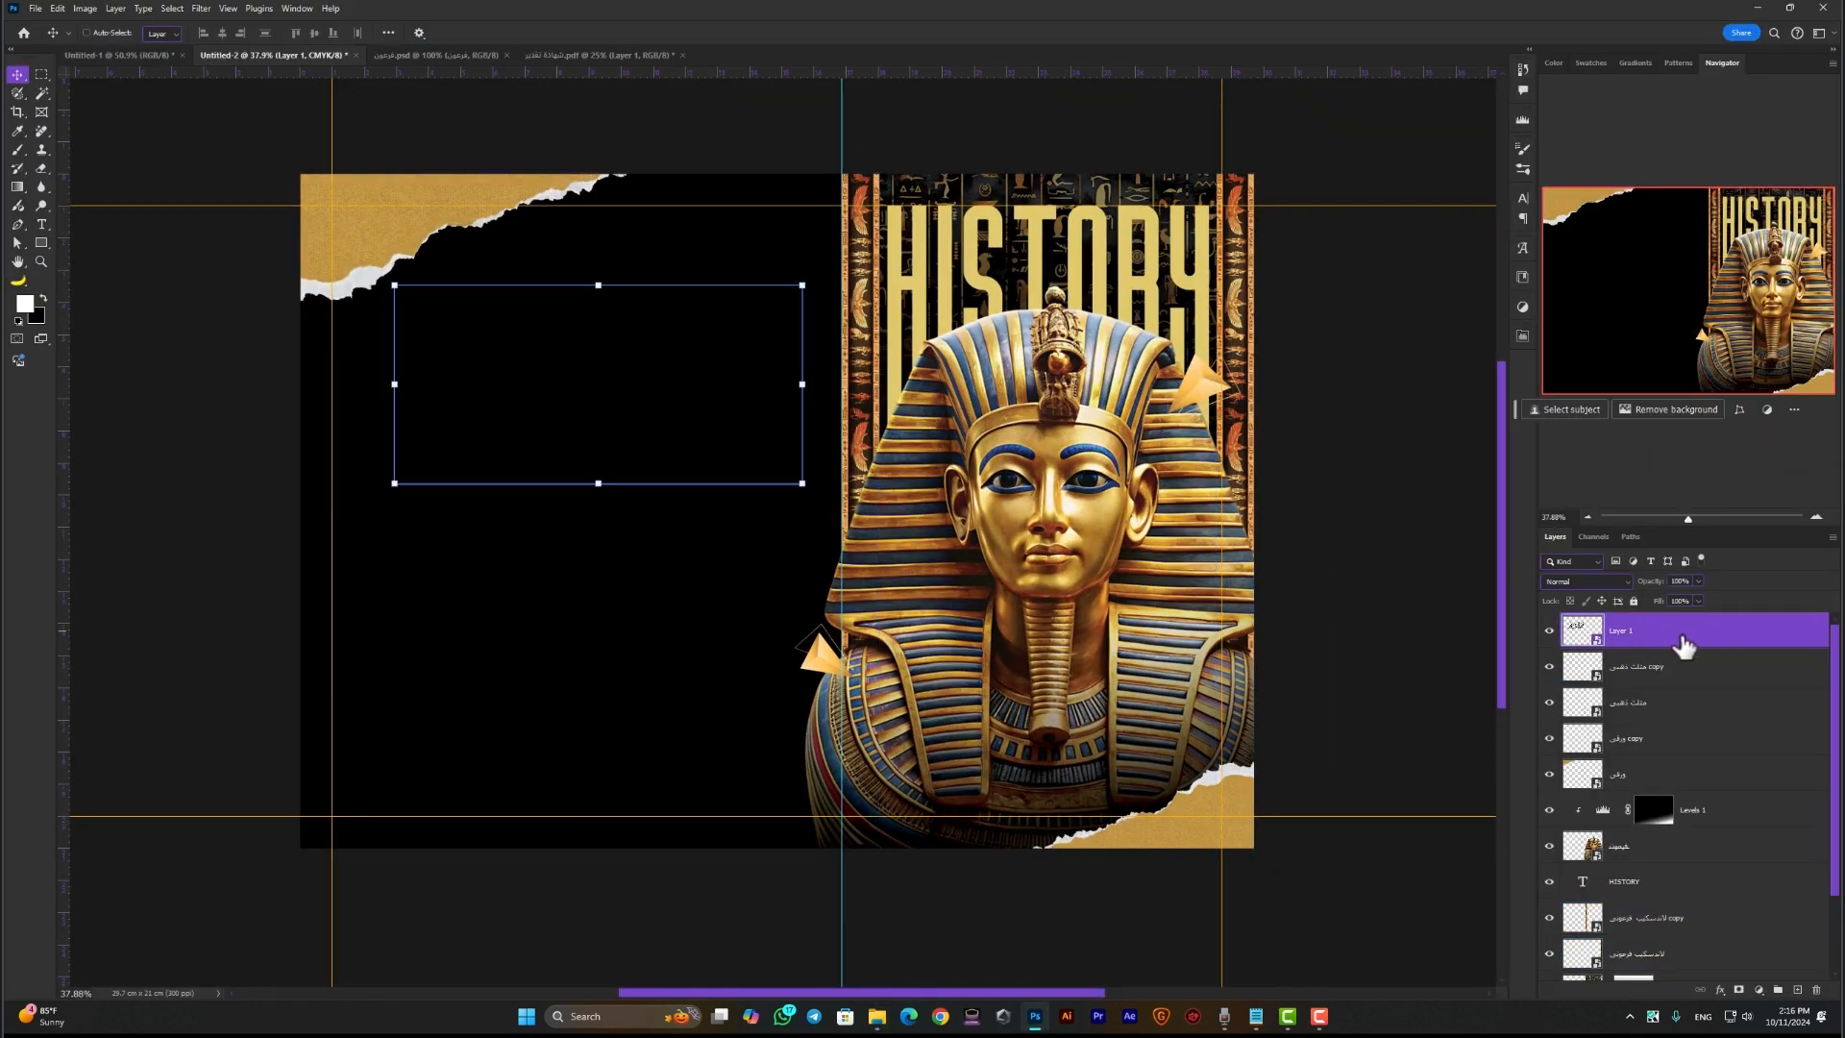
double_click(1727, 644)
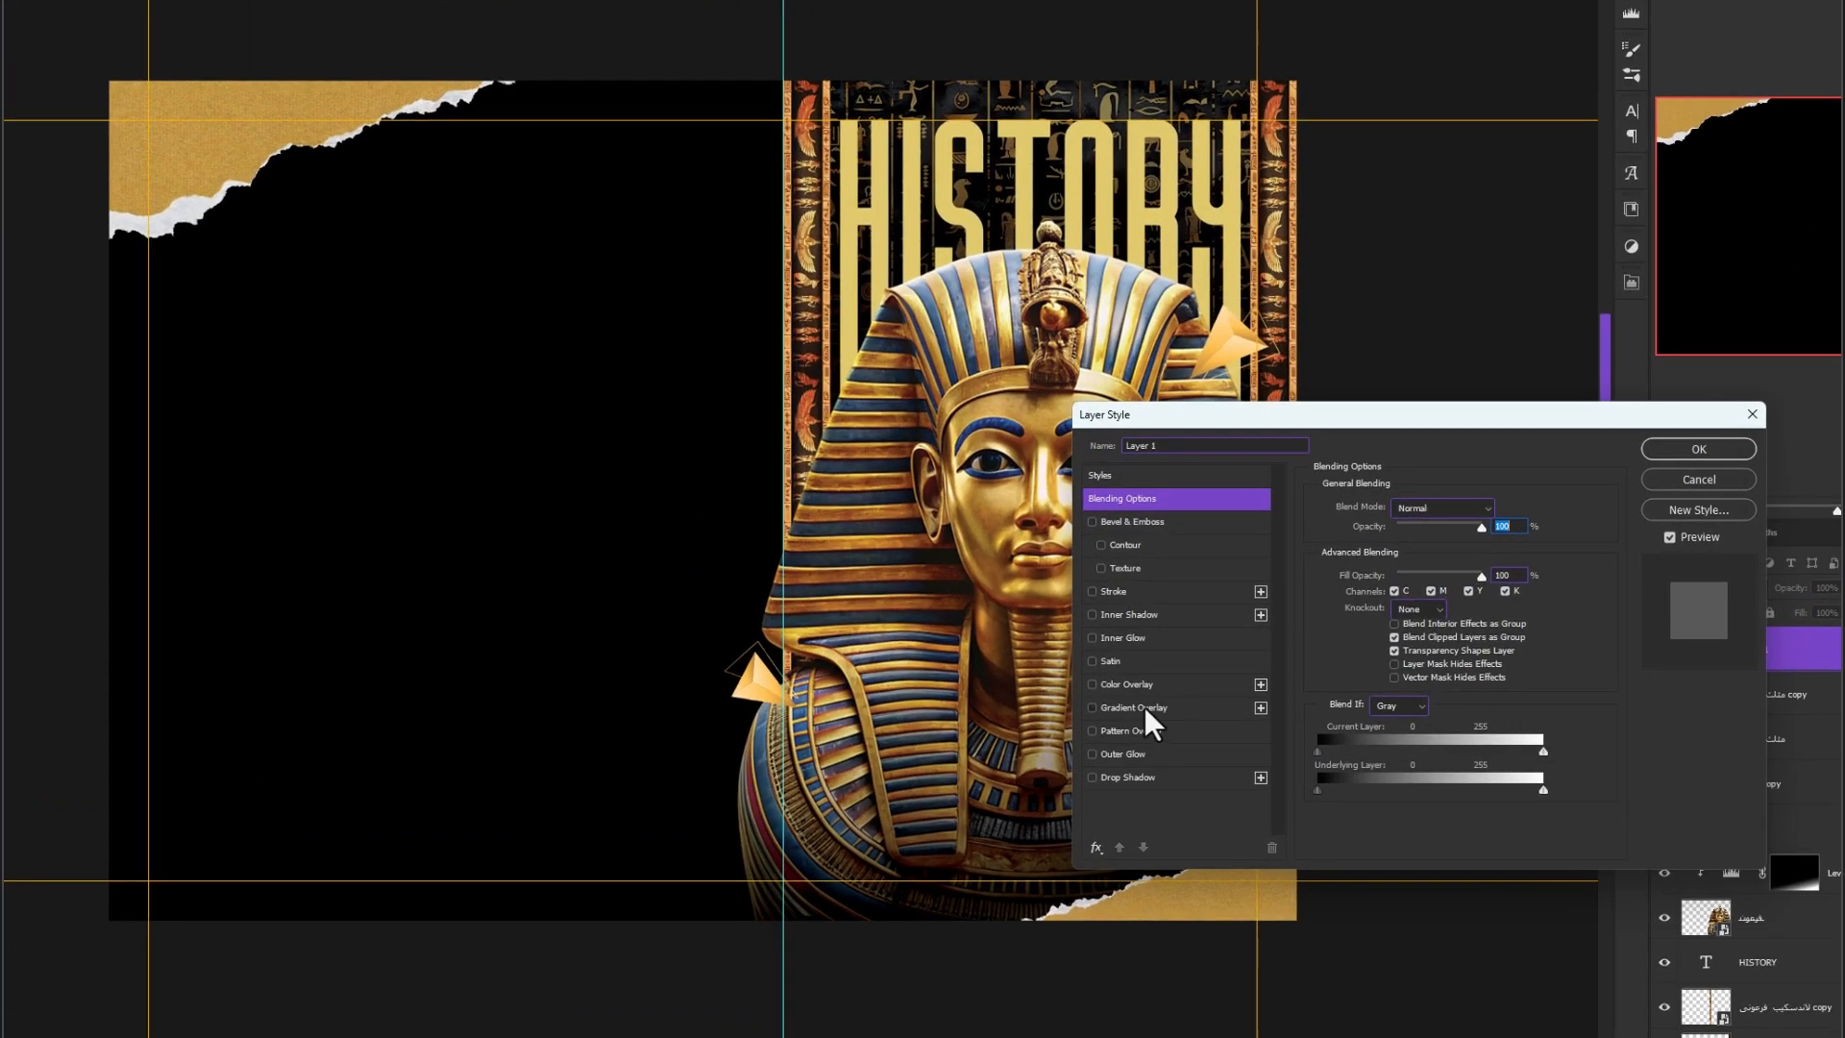
click(1144, 707)
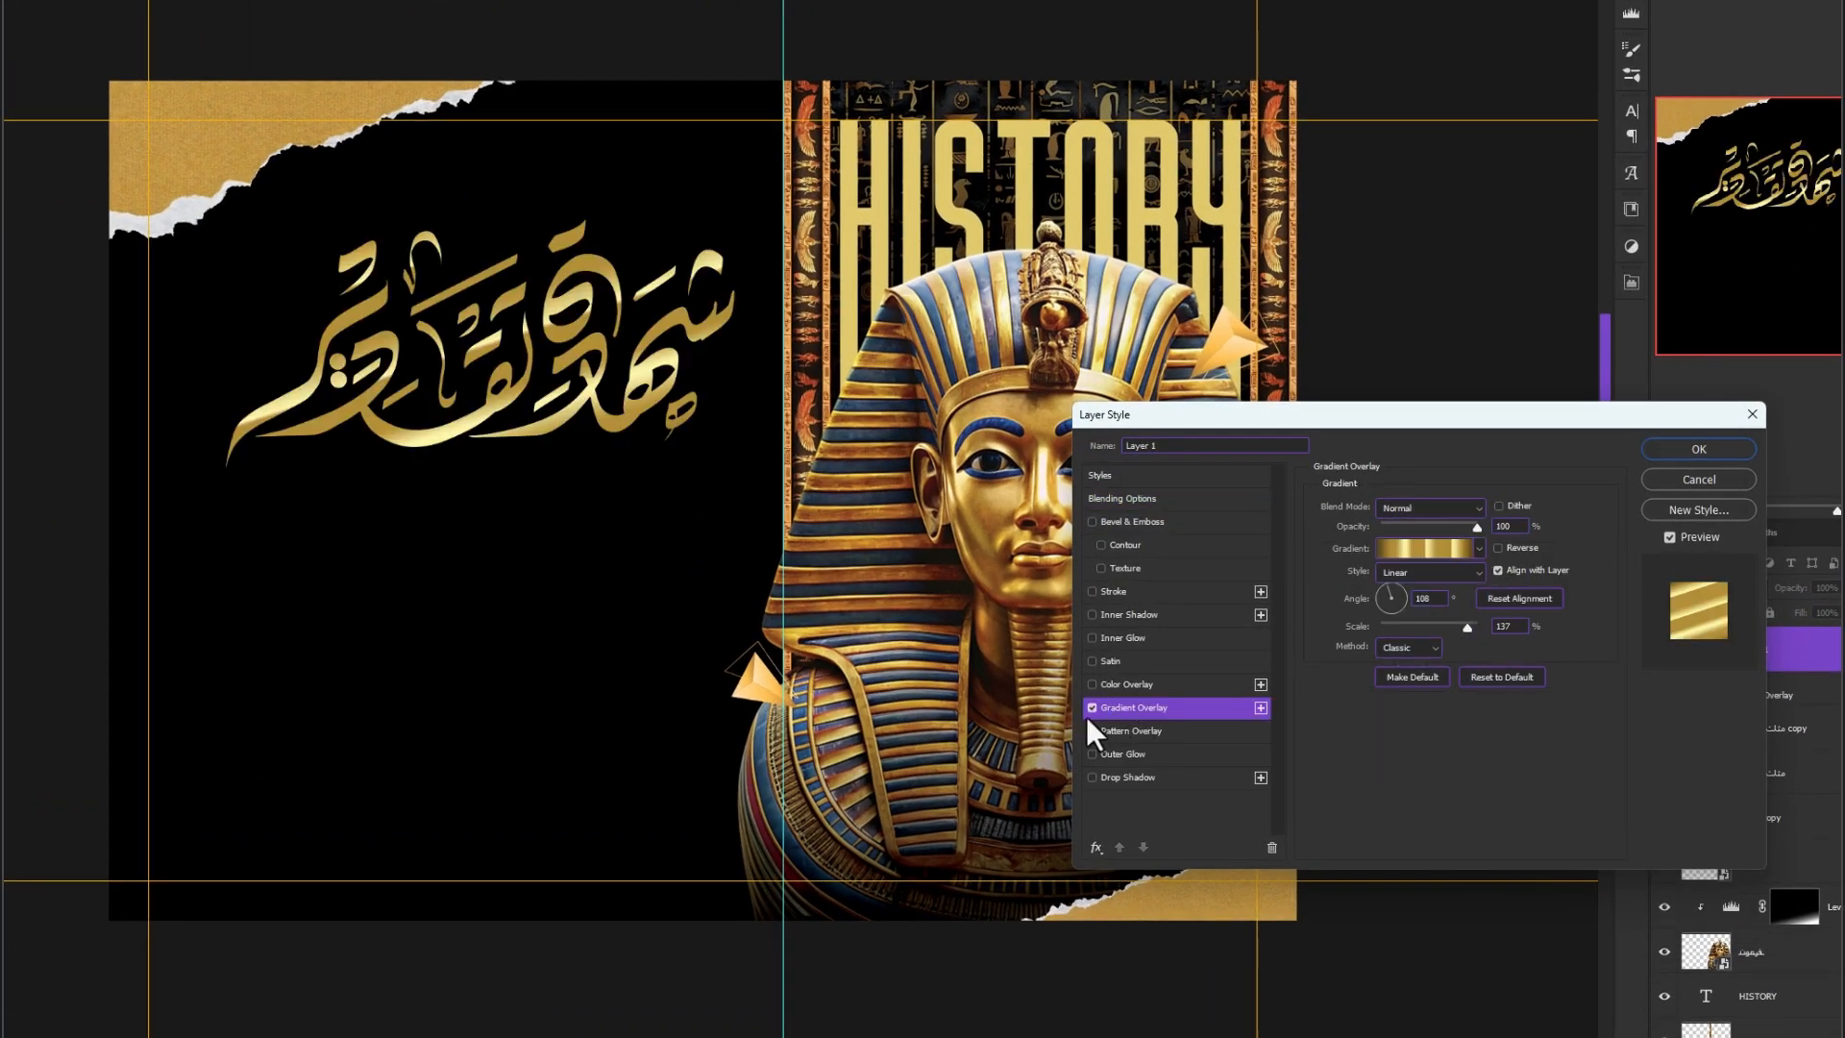
click(1459, 546)
scroll(1324, 230, down, 4)
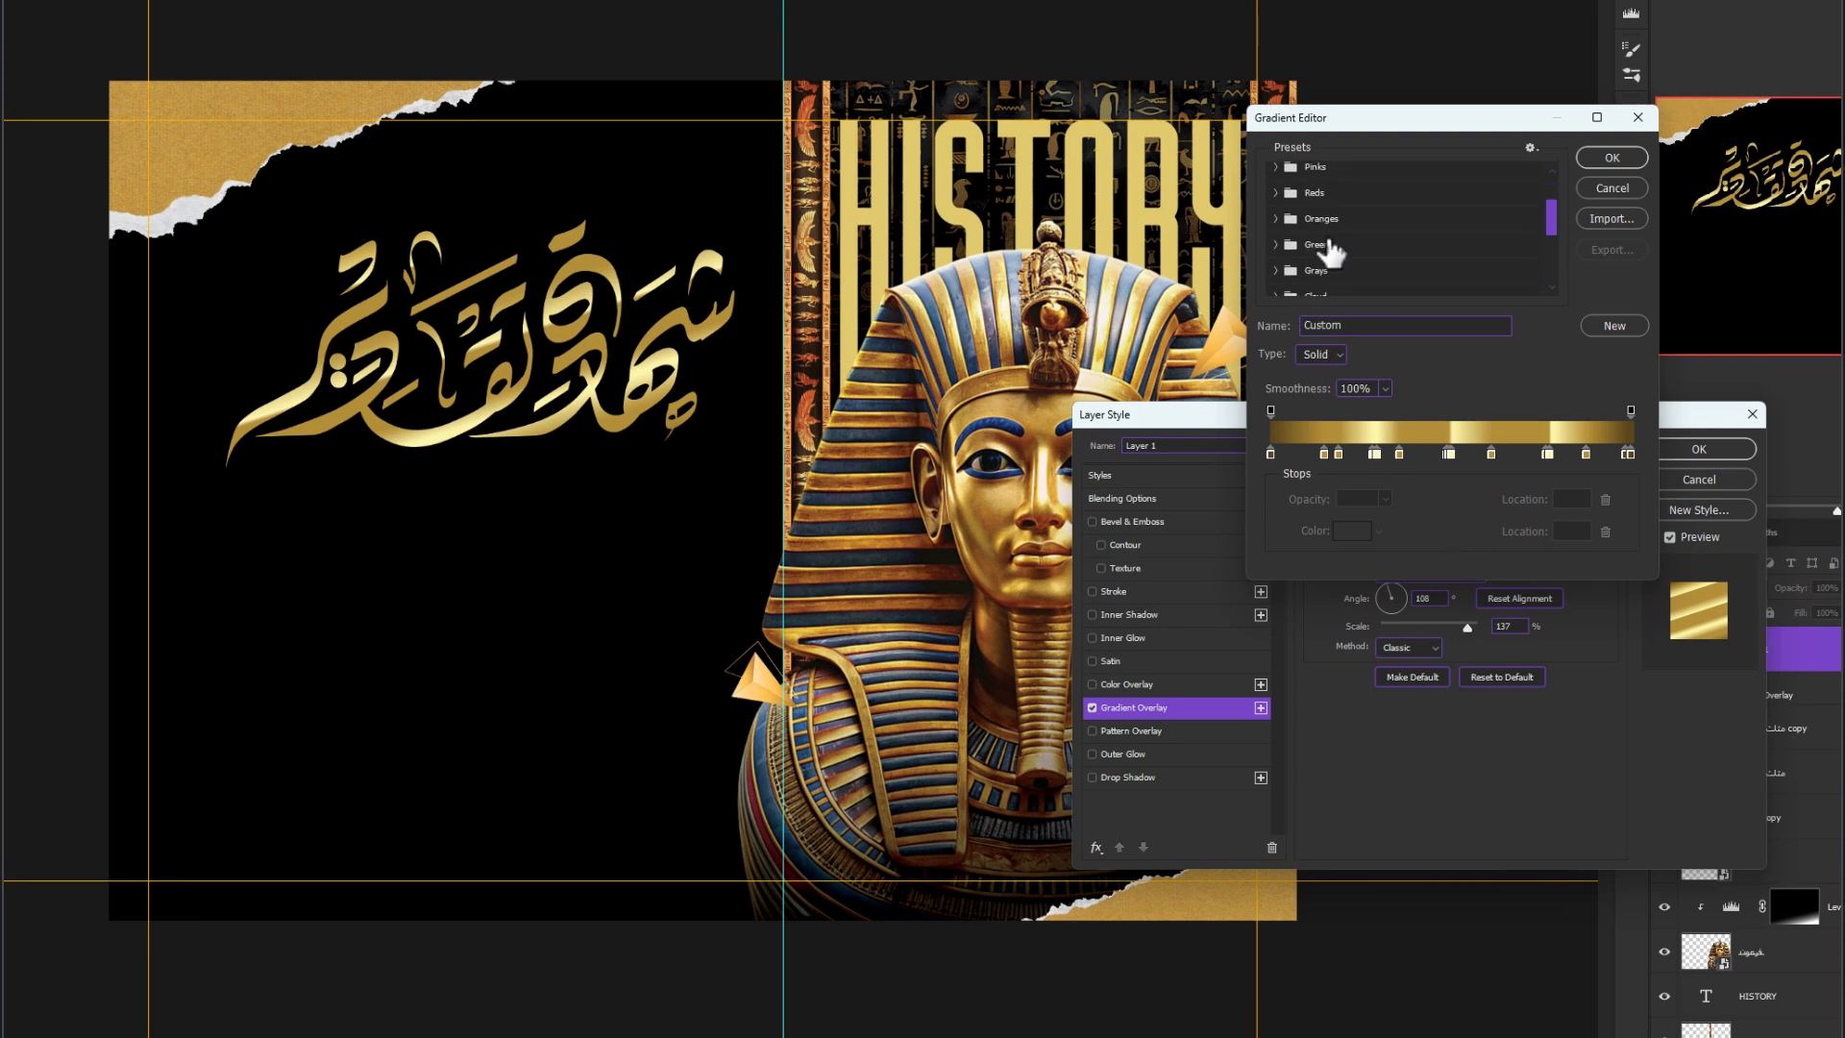
scroll(1329, 252, down, 1)
click(1276, 245)
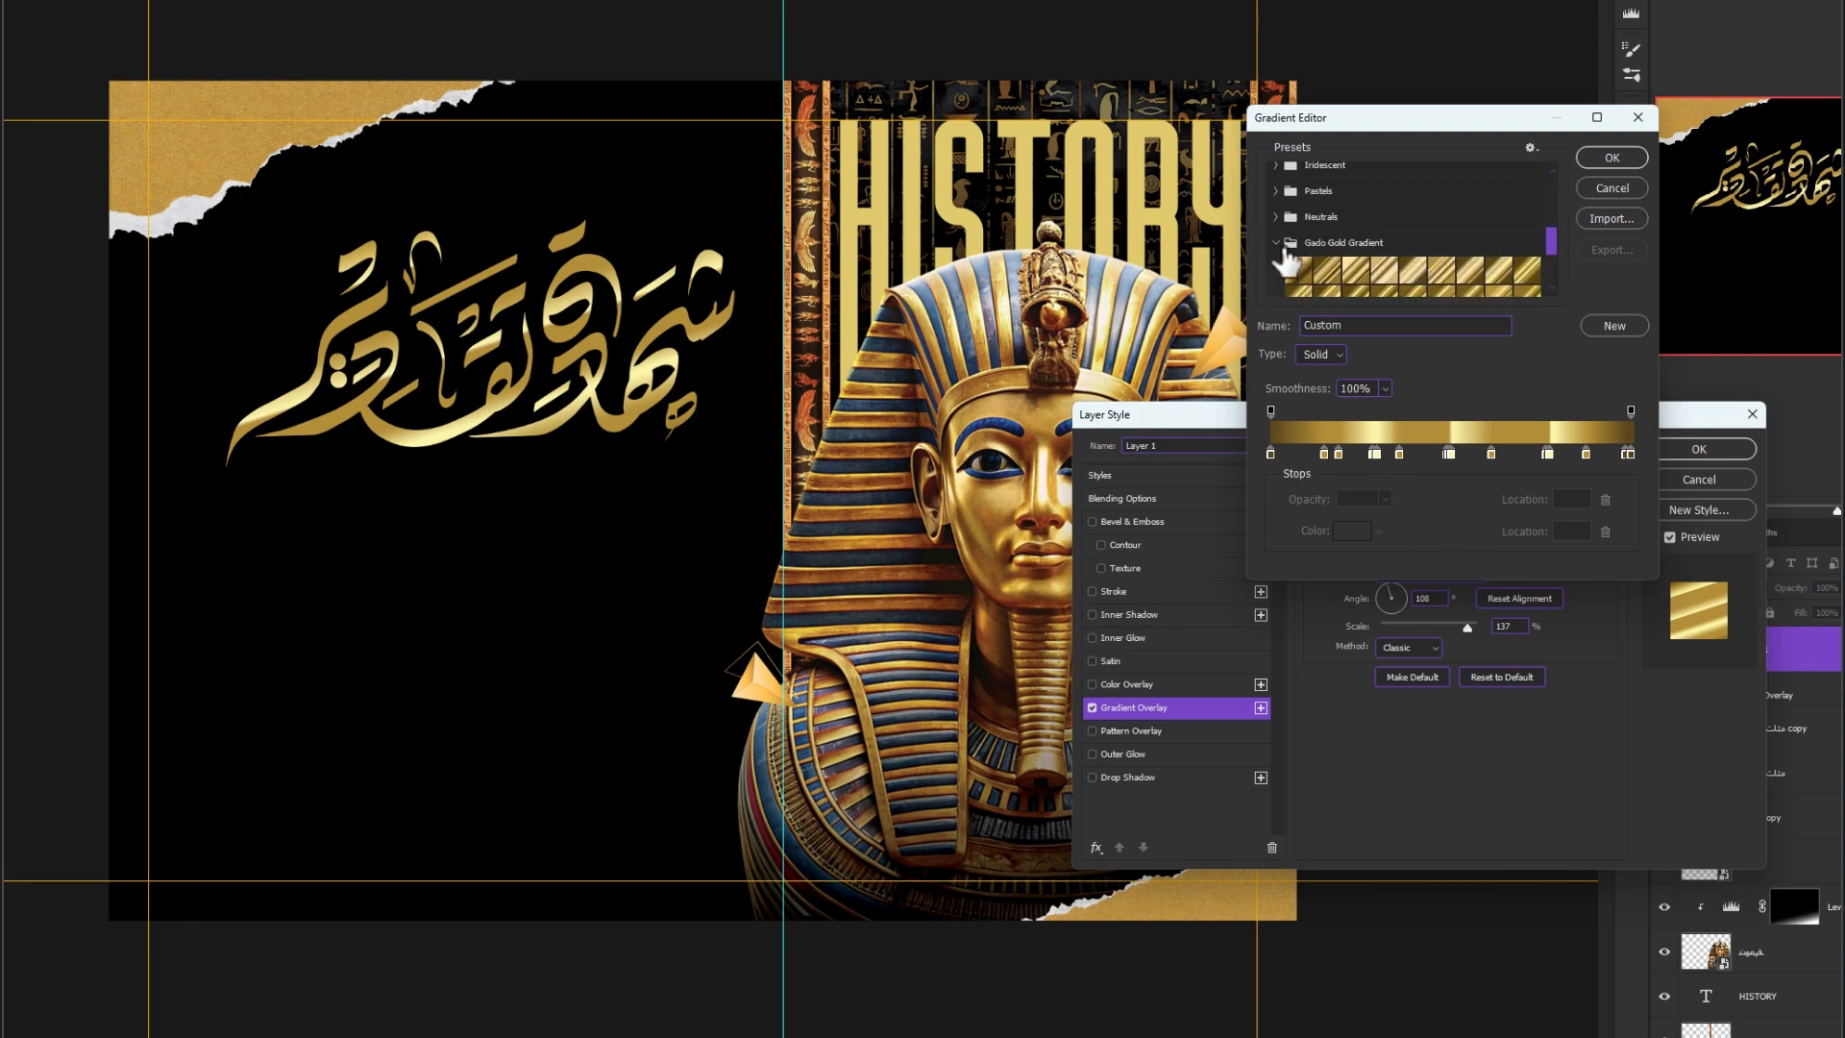
scroll(1413, 254, down, 1)
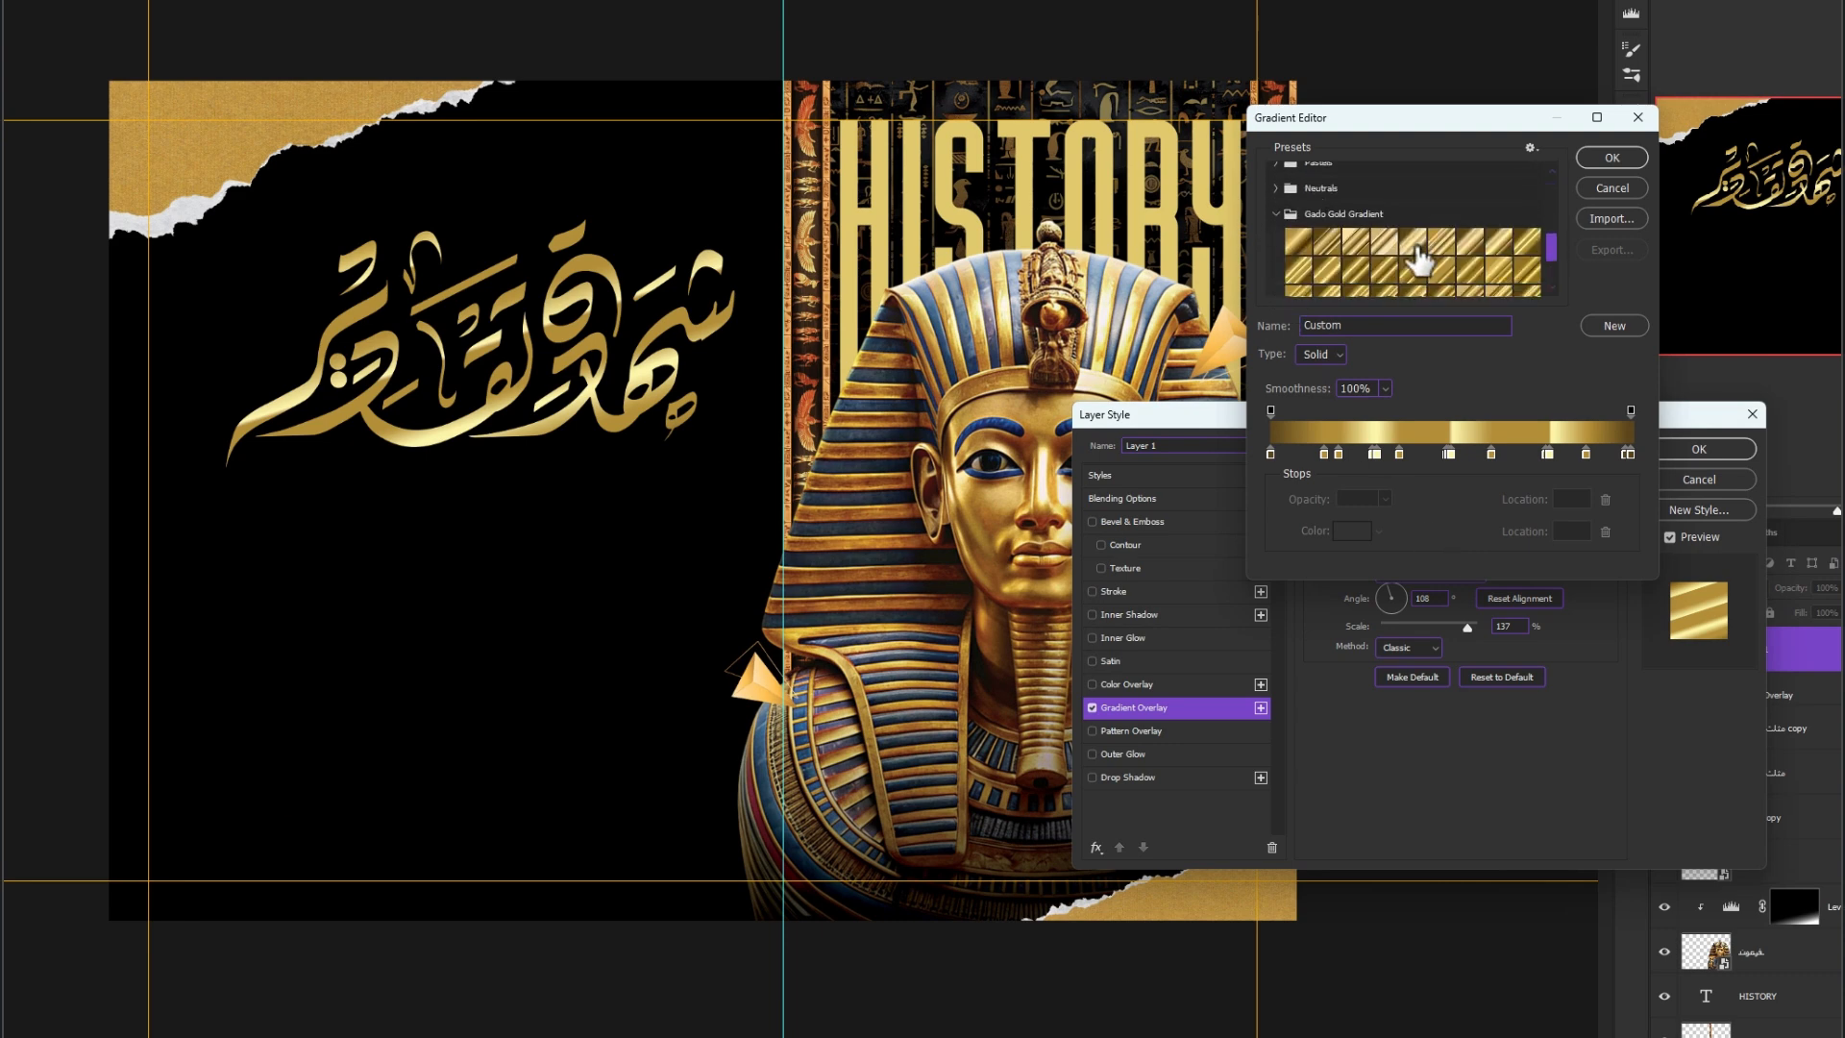
Compare various Gado Gold Gradient presets on the calligraphy
click(1328, 243)
click(1365, 245)
click(1441, 242)
scroll(1446, 258, down, 1)
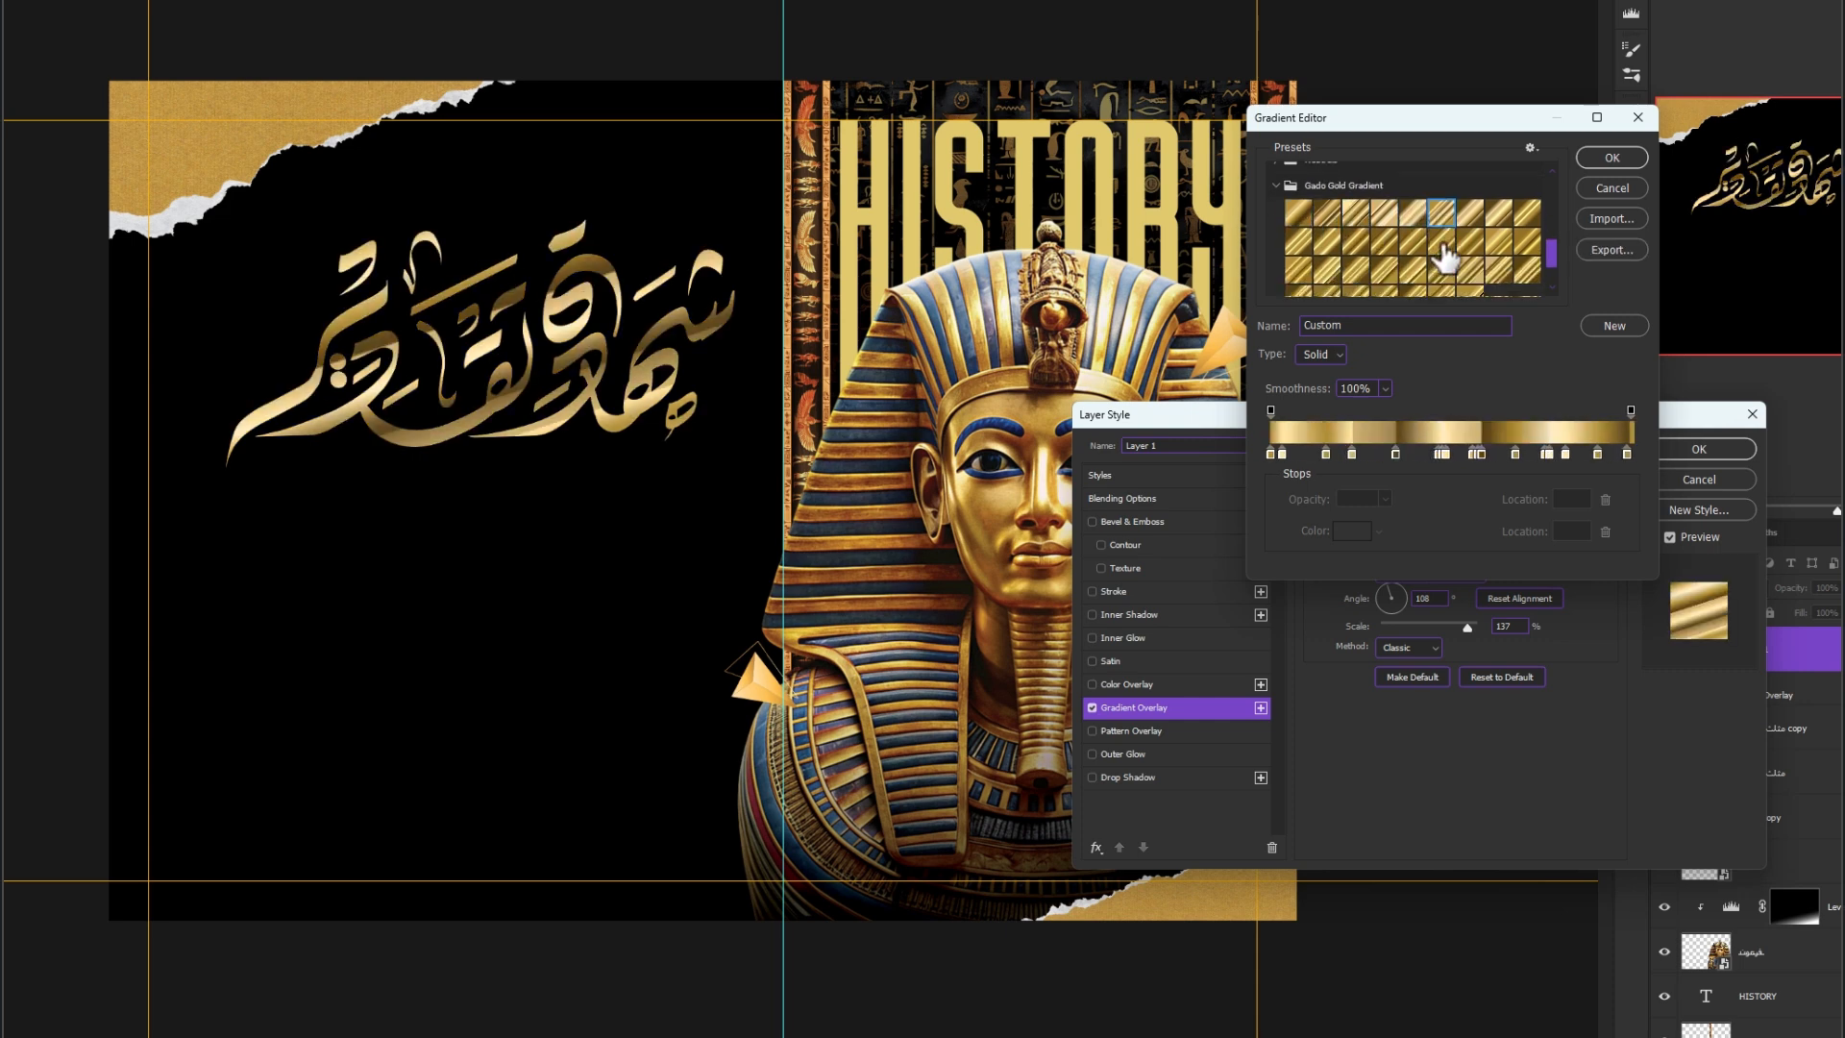
scroll(1447, 259, down, 1)
click(1468, 286)
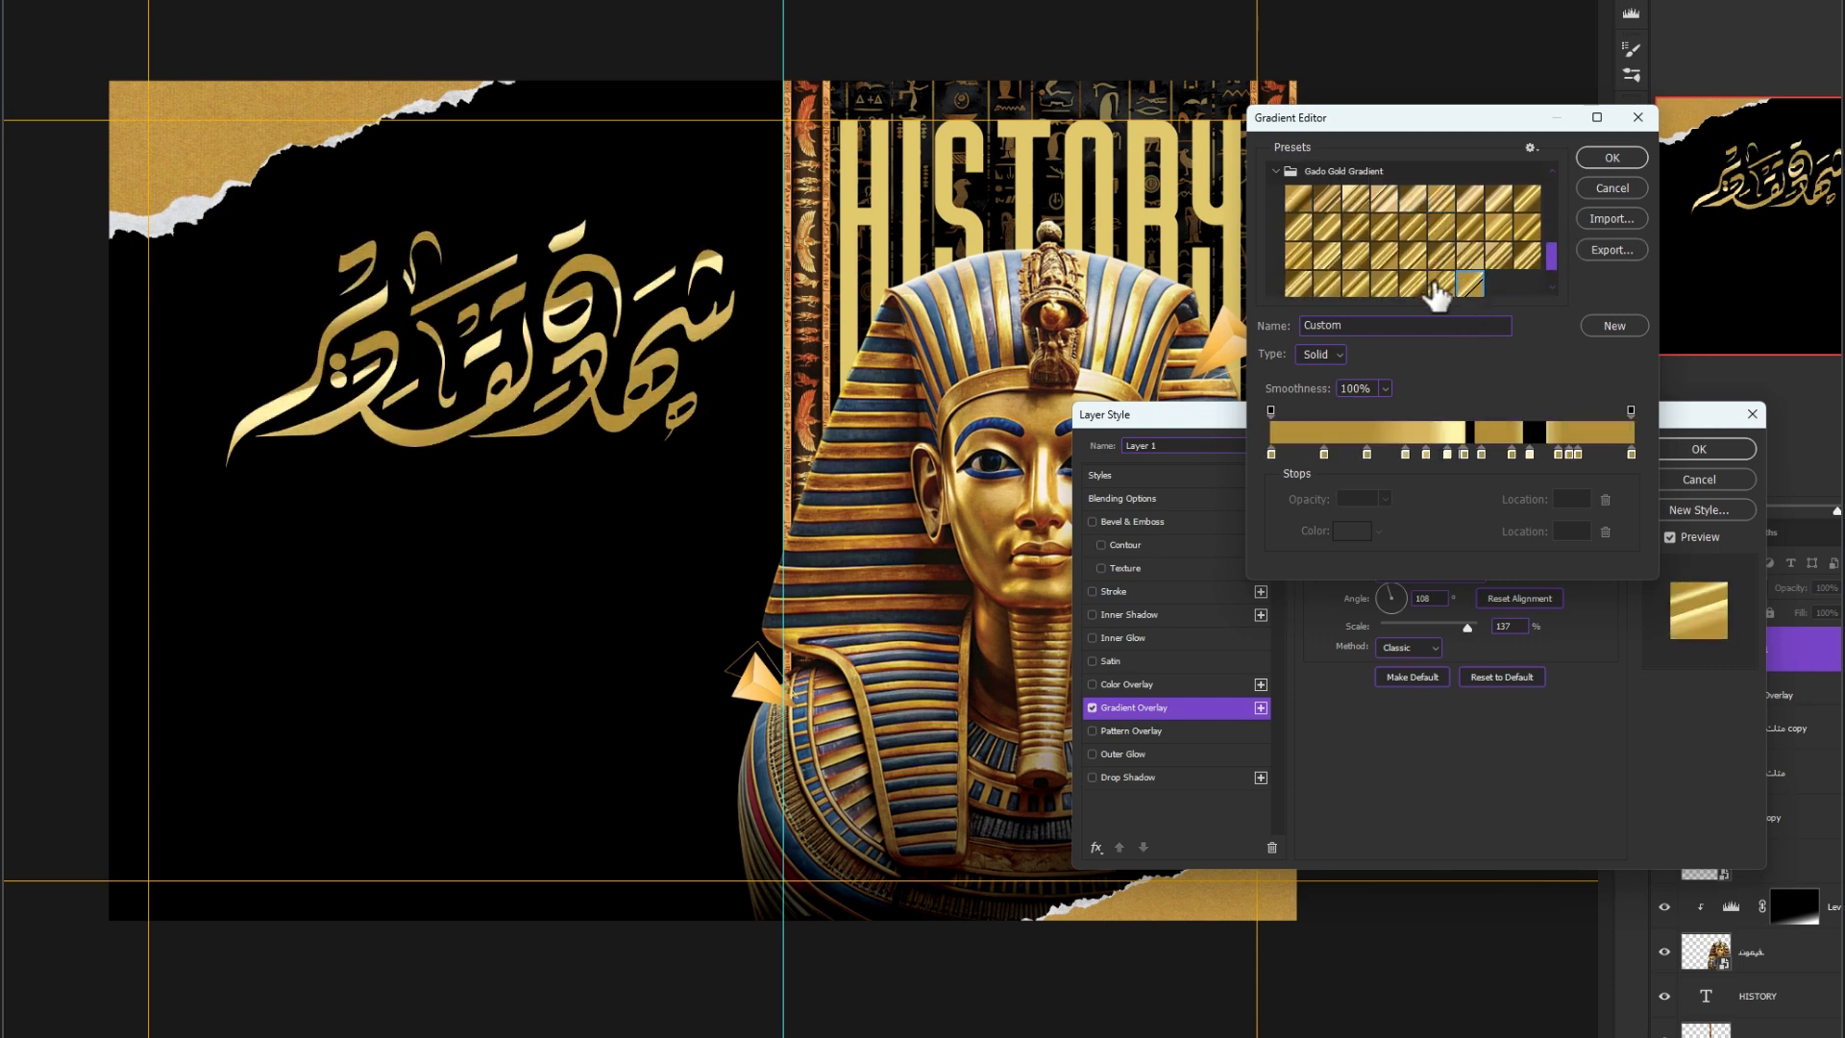
click(1412, 285)
click(1386, 284)
click(1357, 284)
click(1327, 231)
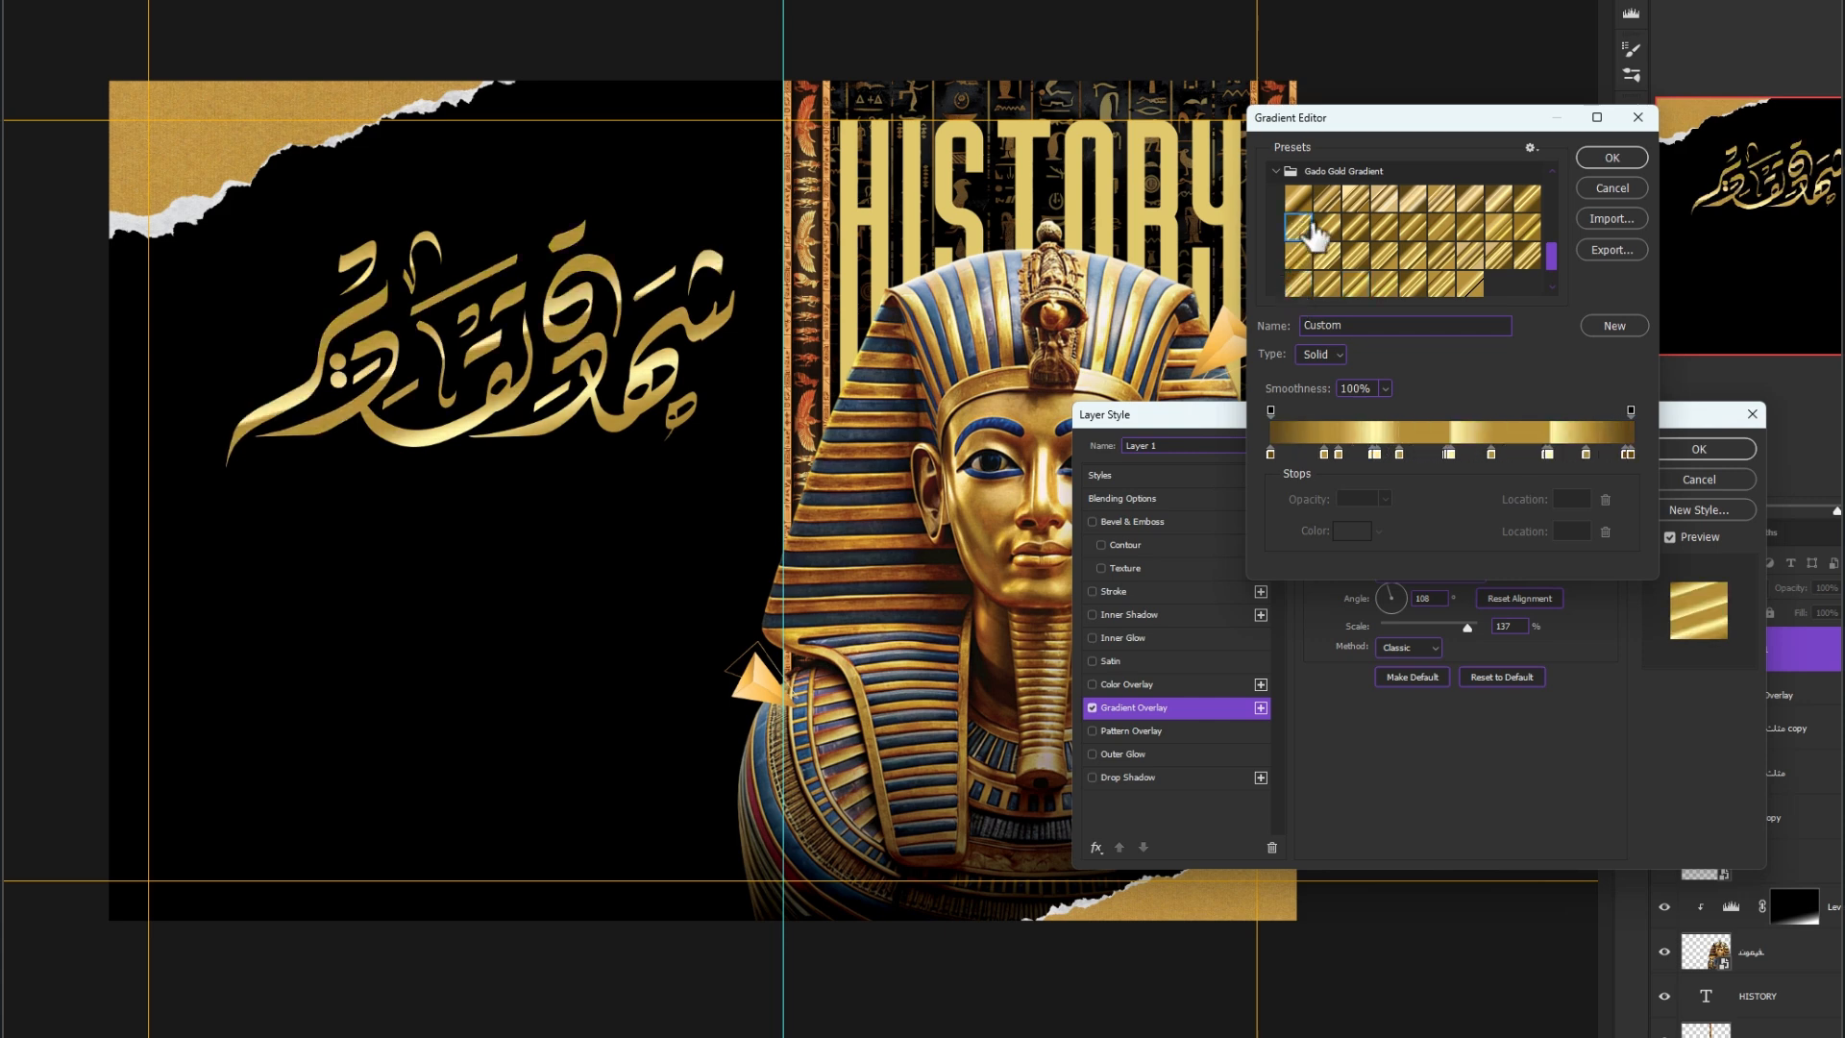
click(1393, 230)
click(1470, 199)
click(1384, 199)
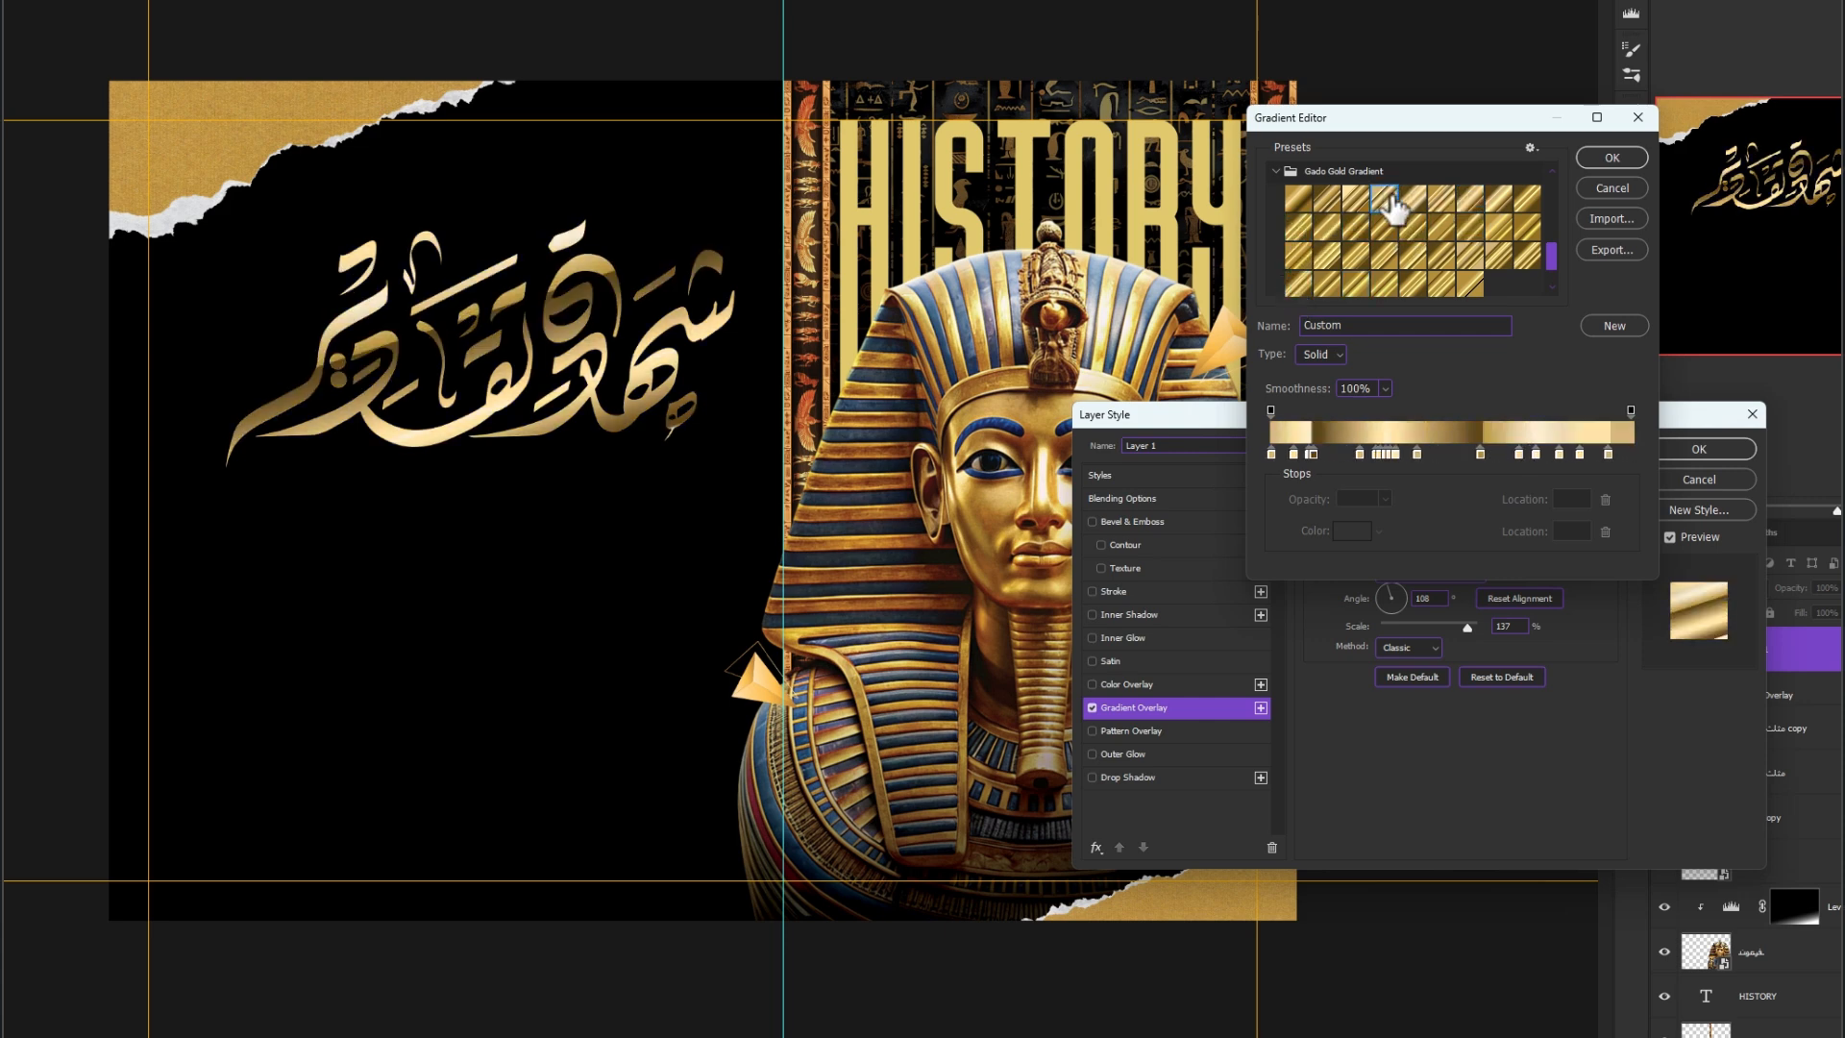
Apply the first gradient in the second row of the Gado Gold Gradient set to the calligraphy and accept the layer style
click(1301, 228)
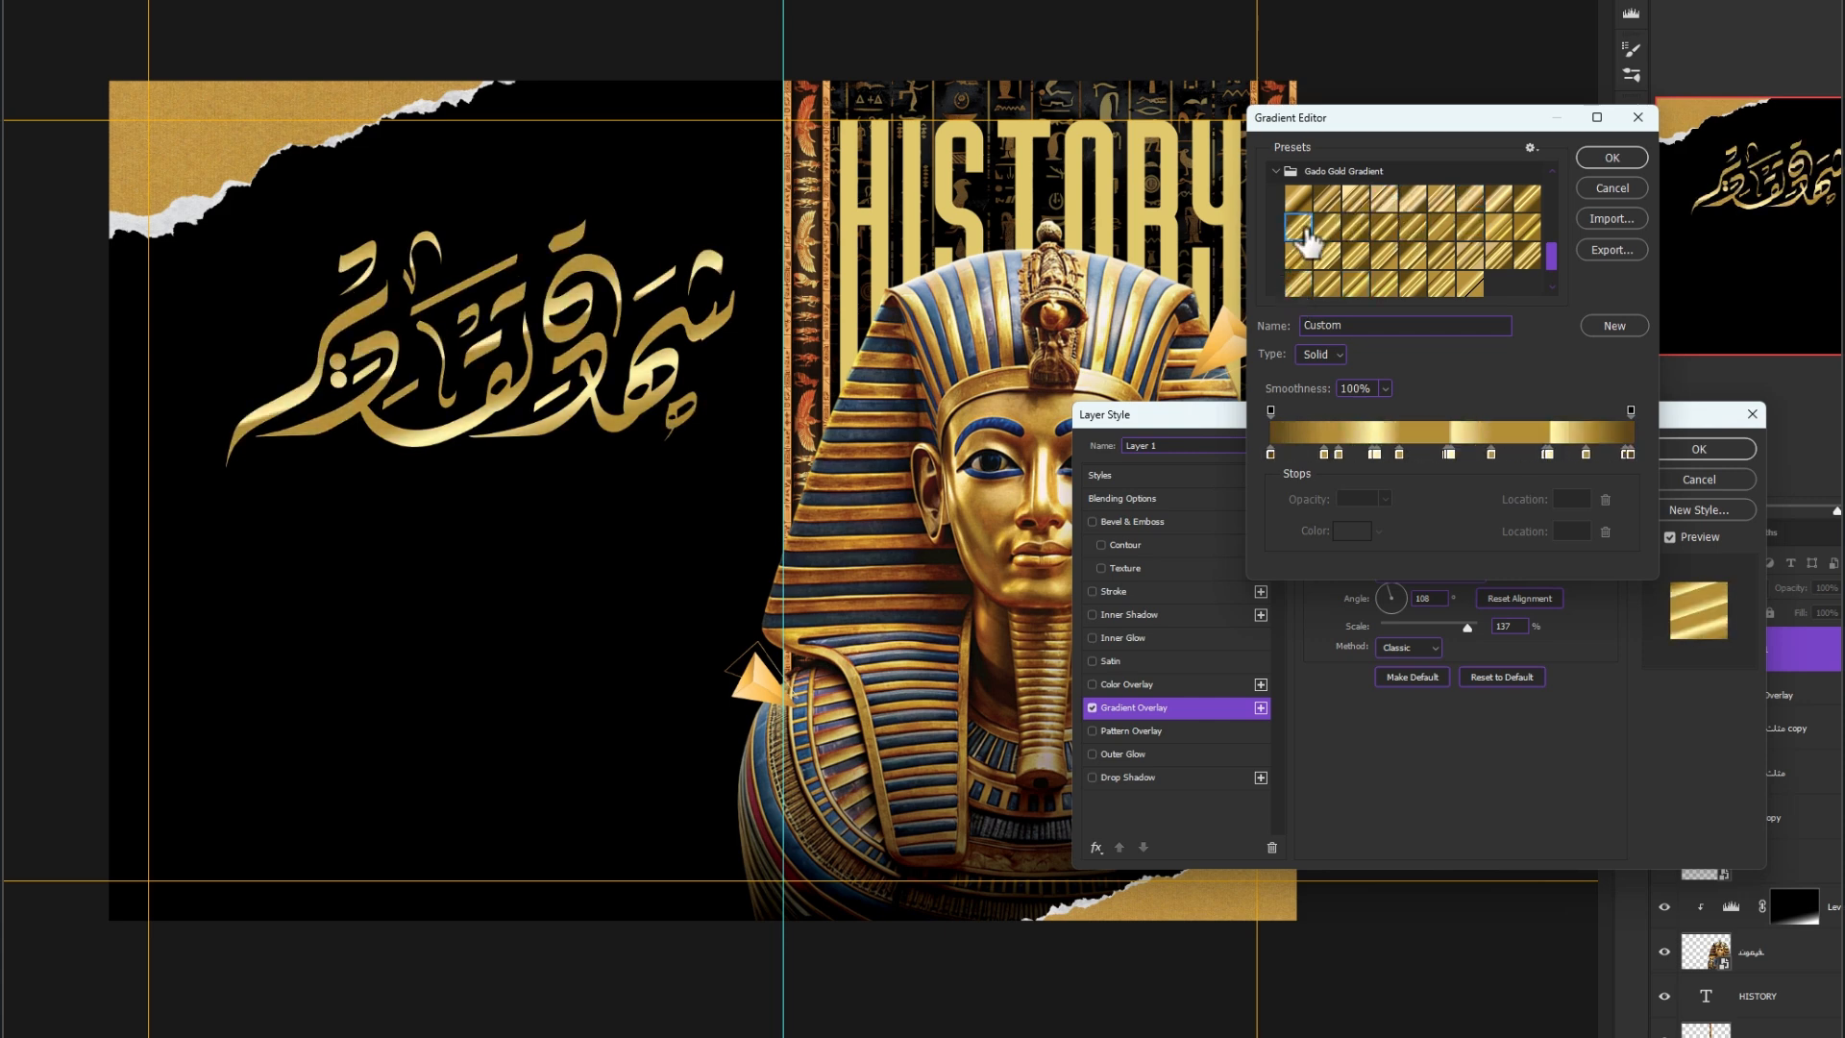
click(1611, 159)
click(1683, 445)
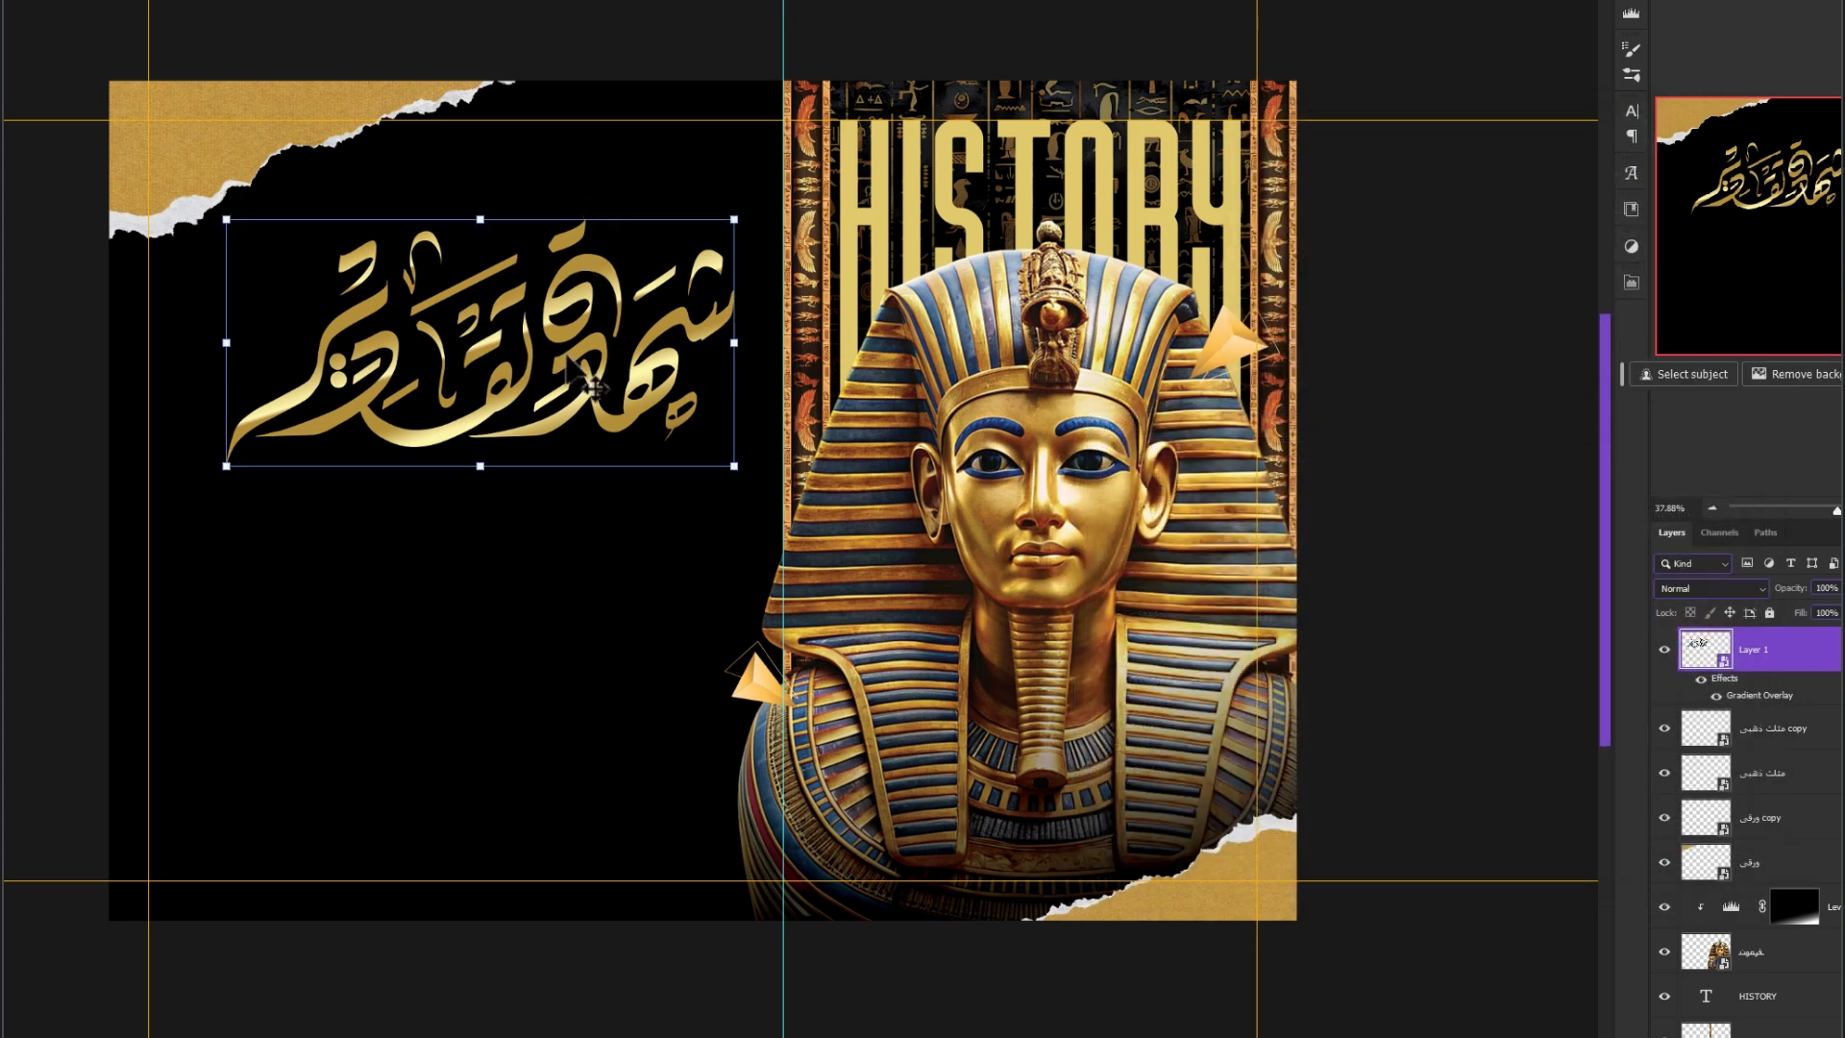
Enlarge the calligraphy to about 14 cm wide and recentre it slightly higher in the black area beside the pharaoh
drag(568, 363, 525, 355)
drag(693, 210, 745, 197)
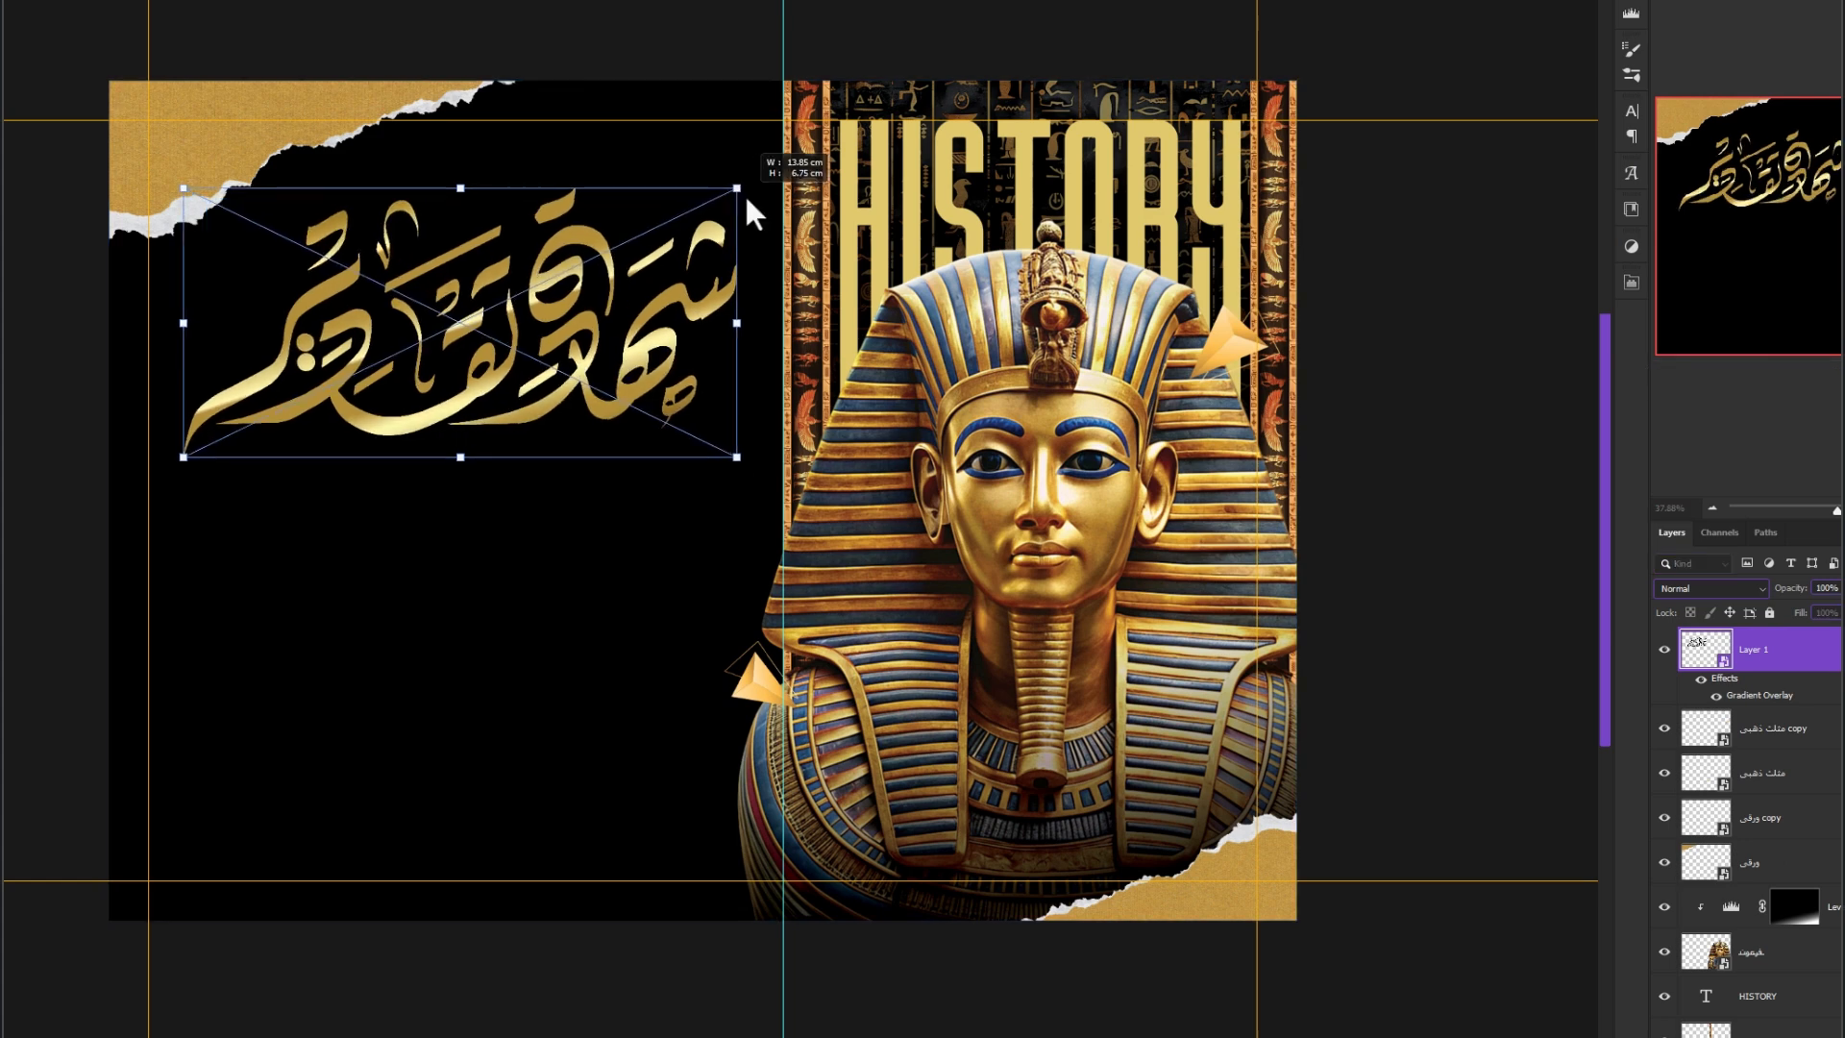
key(Return)
drag(653, 264, 664, 252)
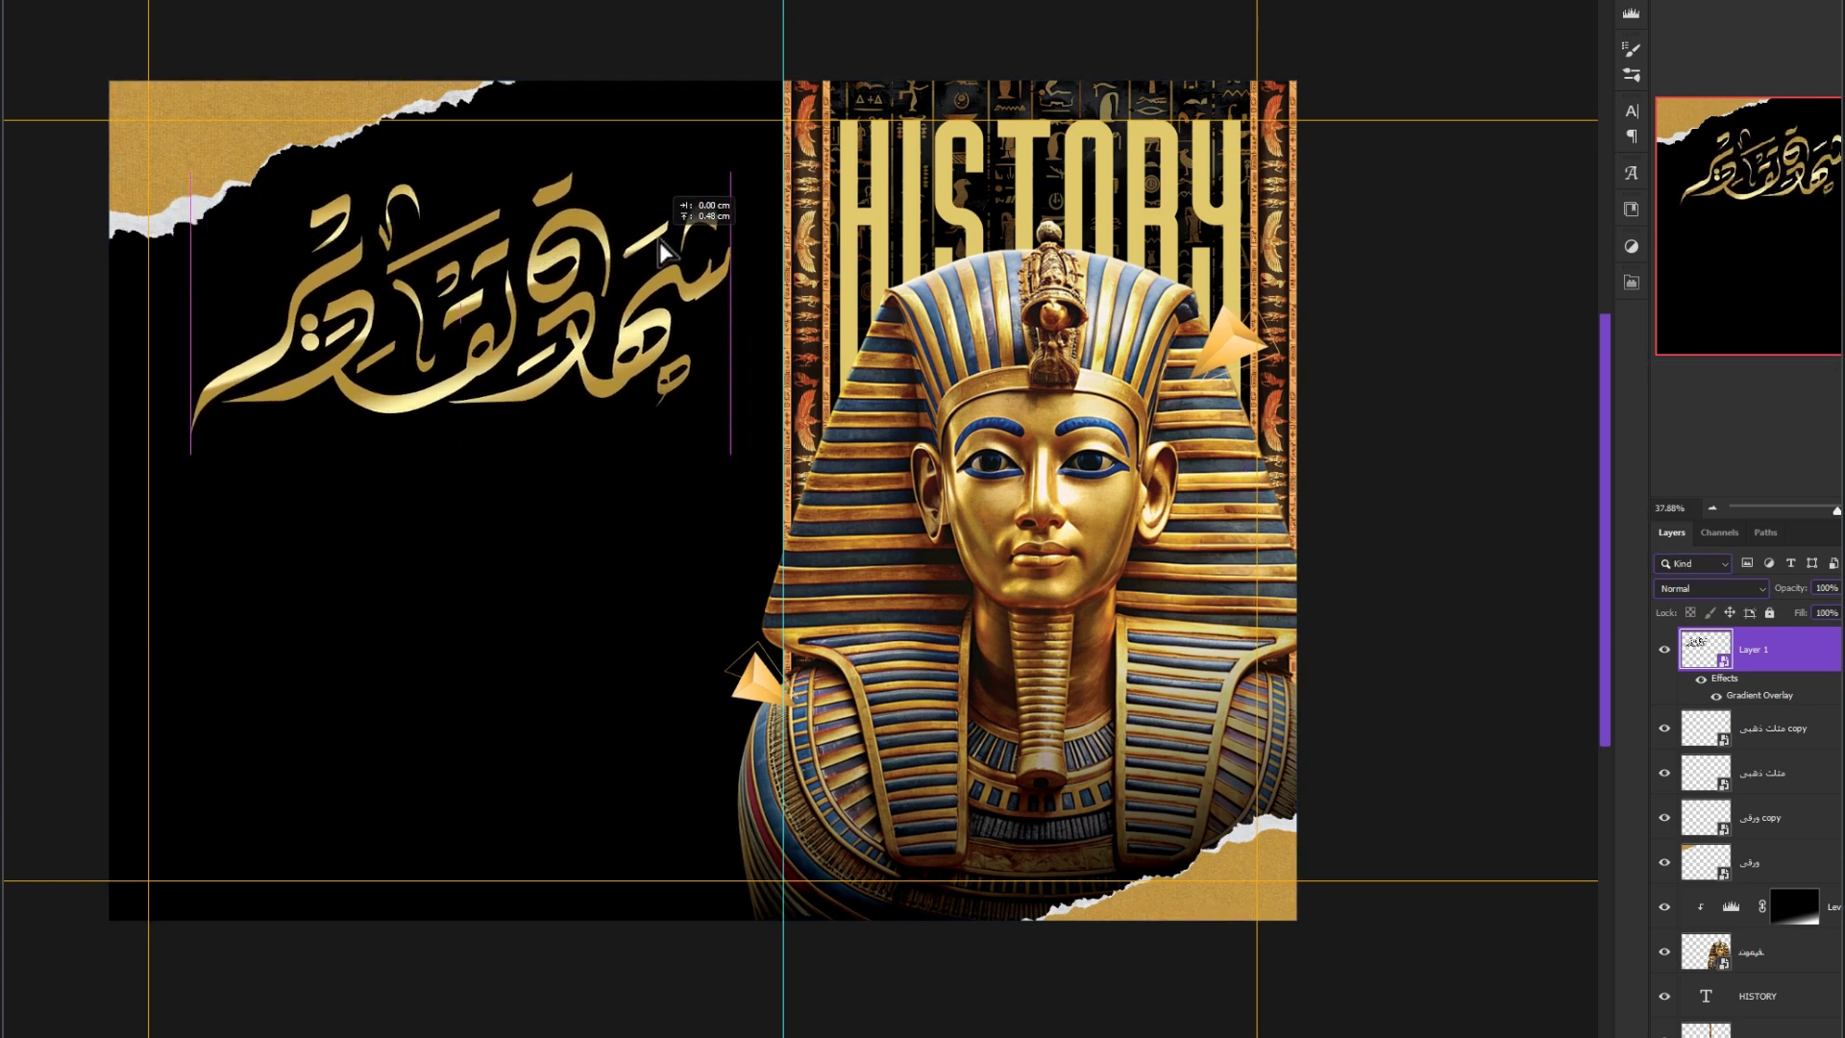
click(1381, 524)
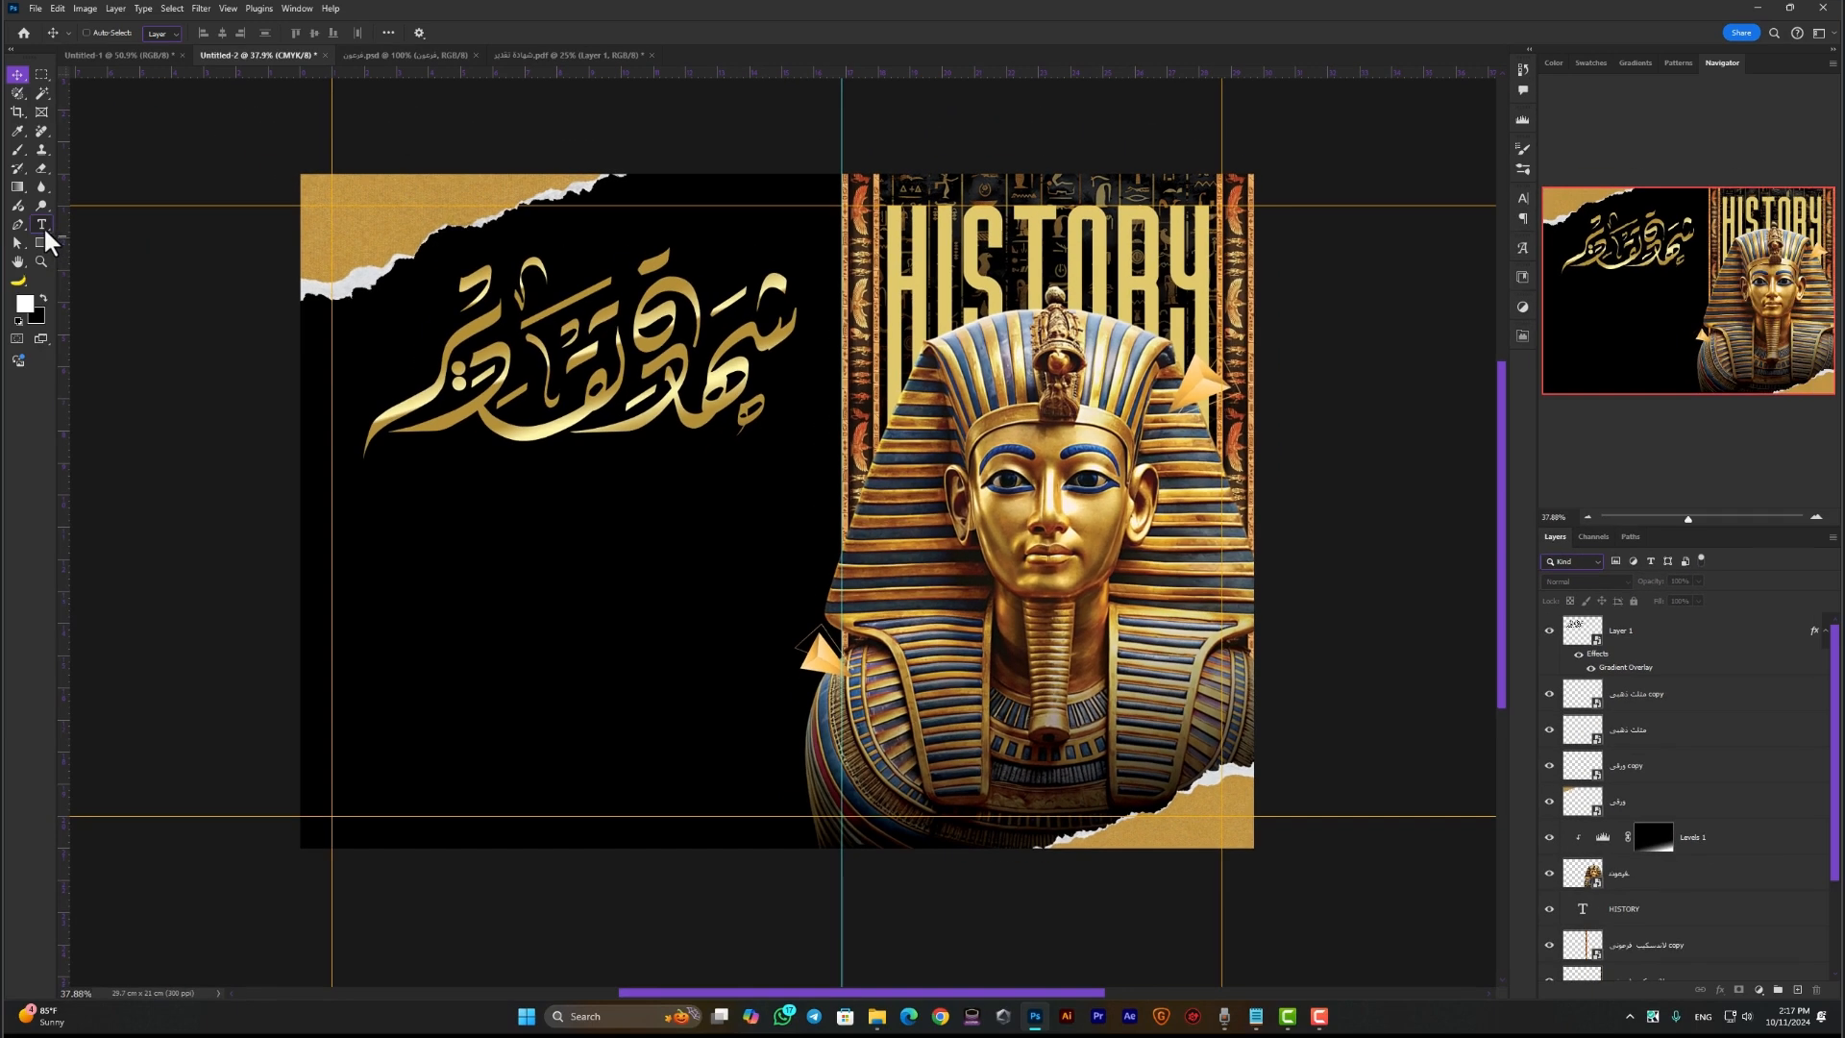
Add the recipient's full name in Arabic as a text line beneath the calligraphy and scale it up to about 112 pt
key(t)
click(488, 610)
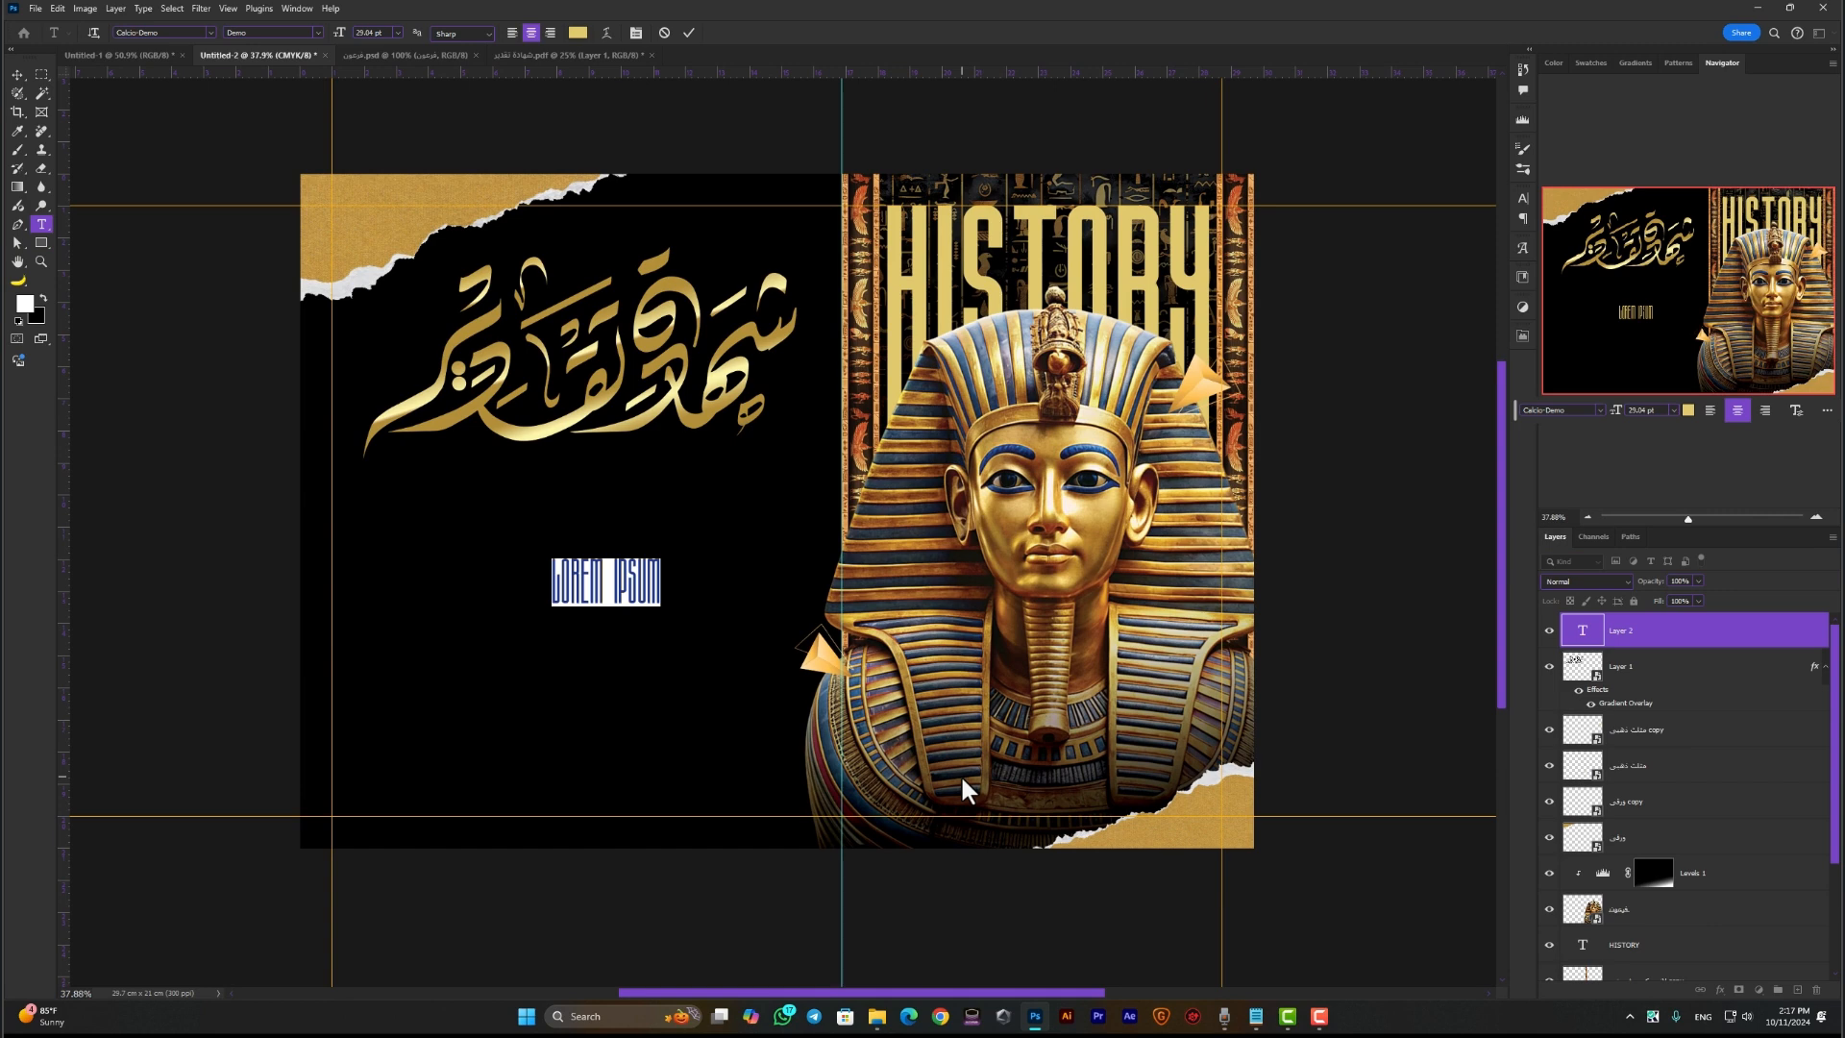
key(alt+shift)
text(محمد جادو)
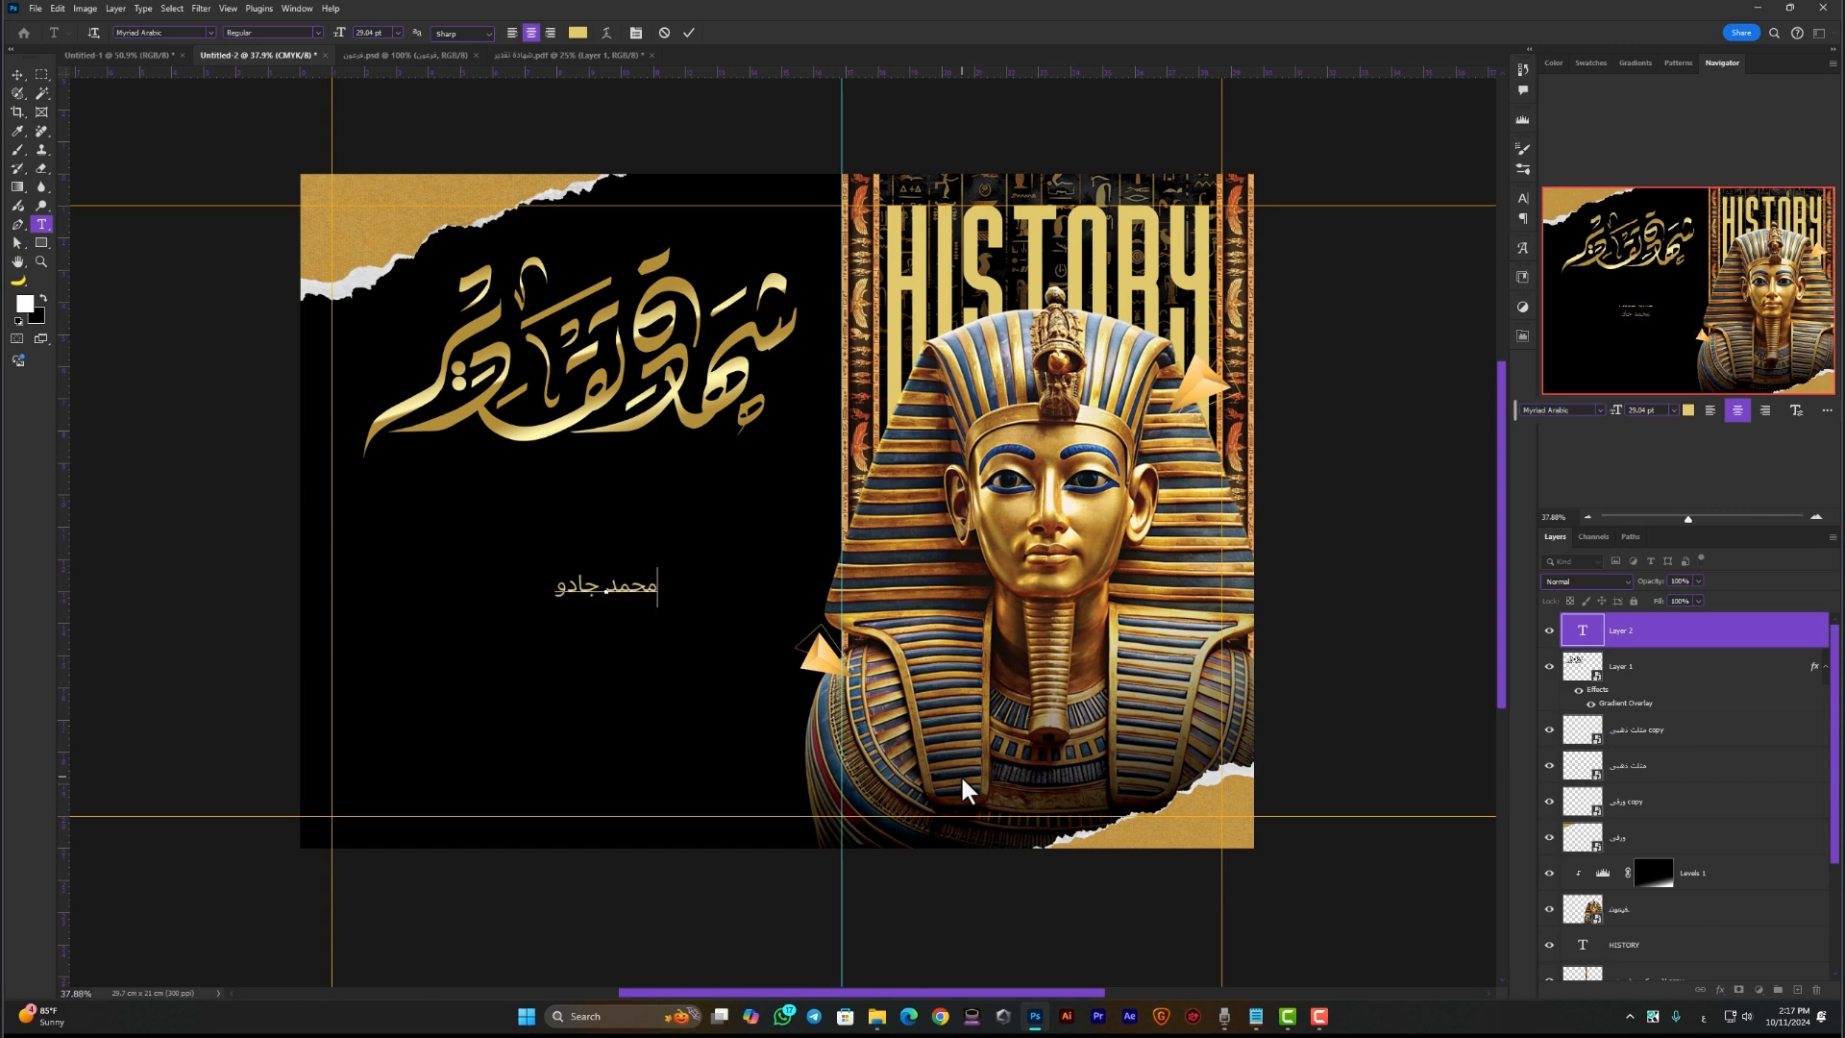
key(ctrl+Return)
key(ctrl+t)
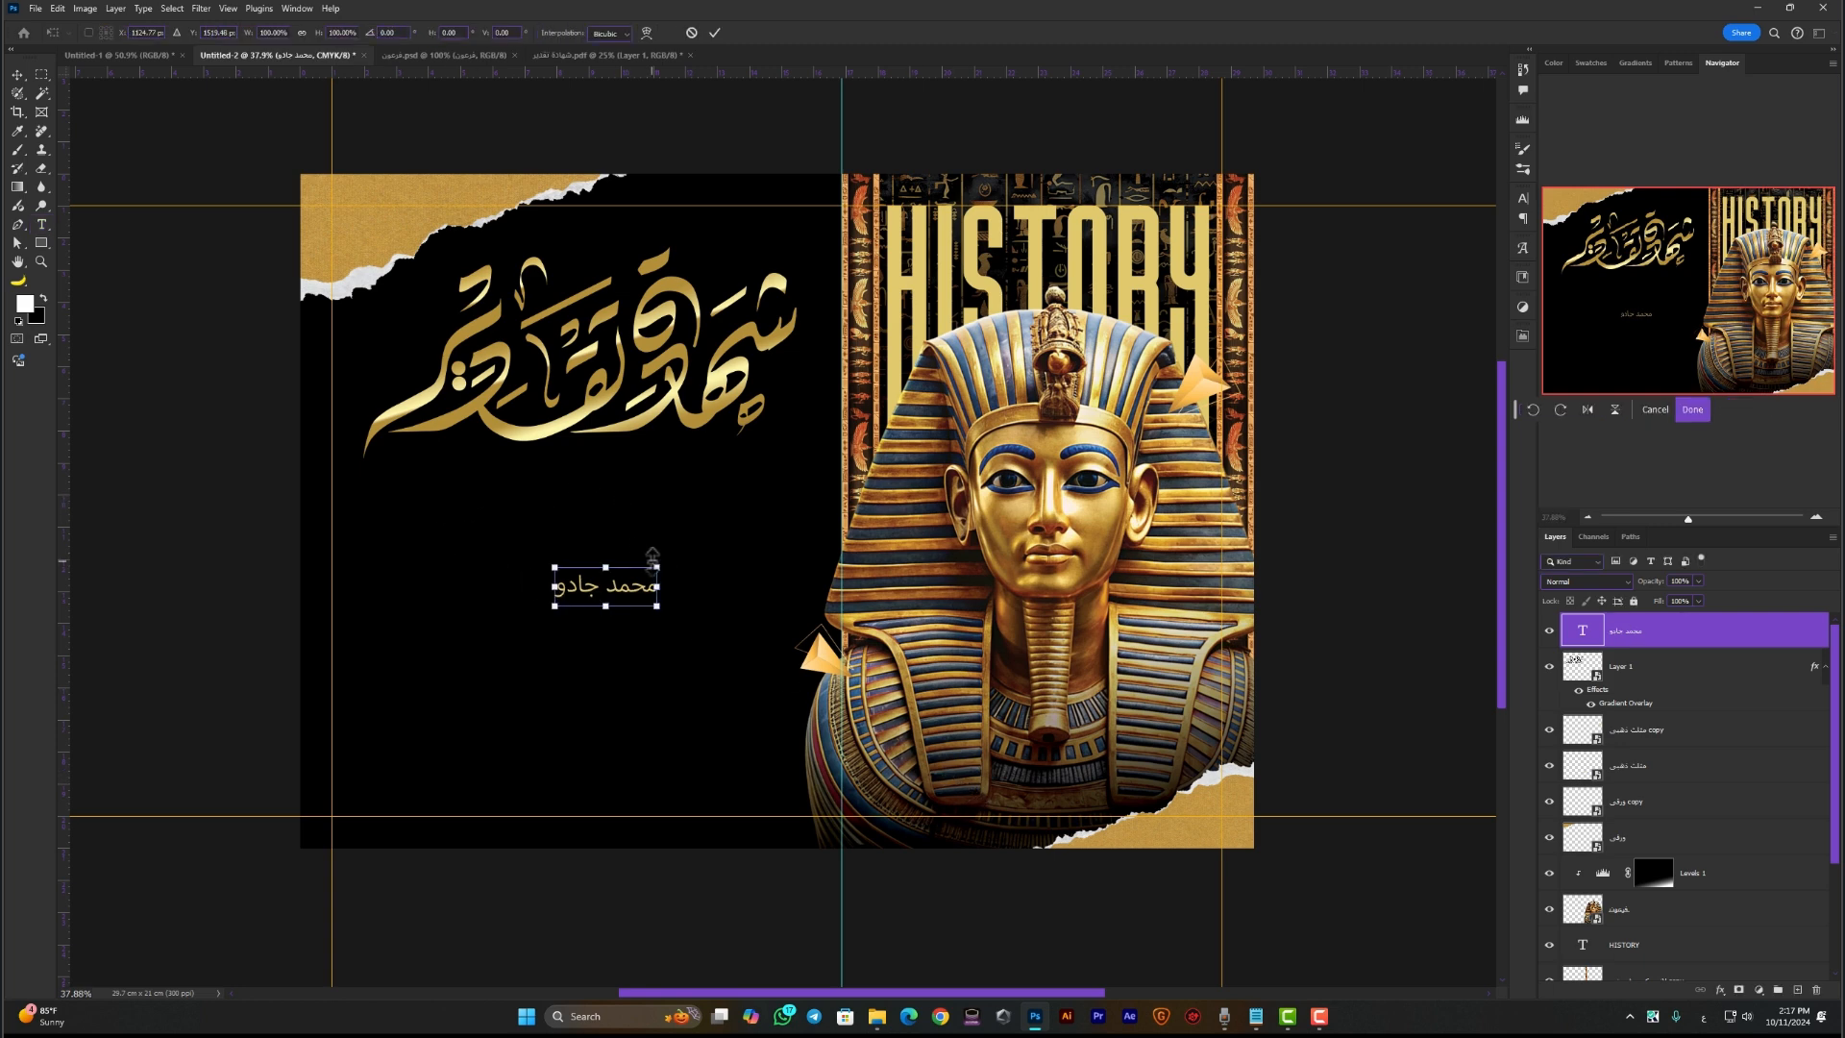
drag(652, 555, 808, 492)
key(Return)
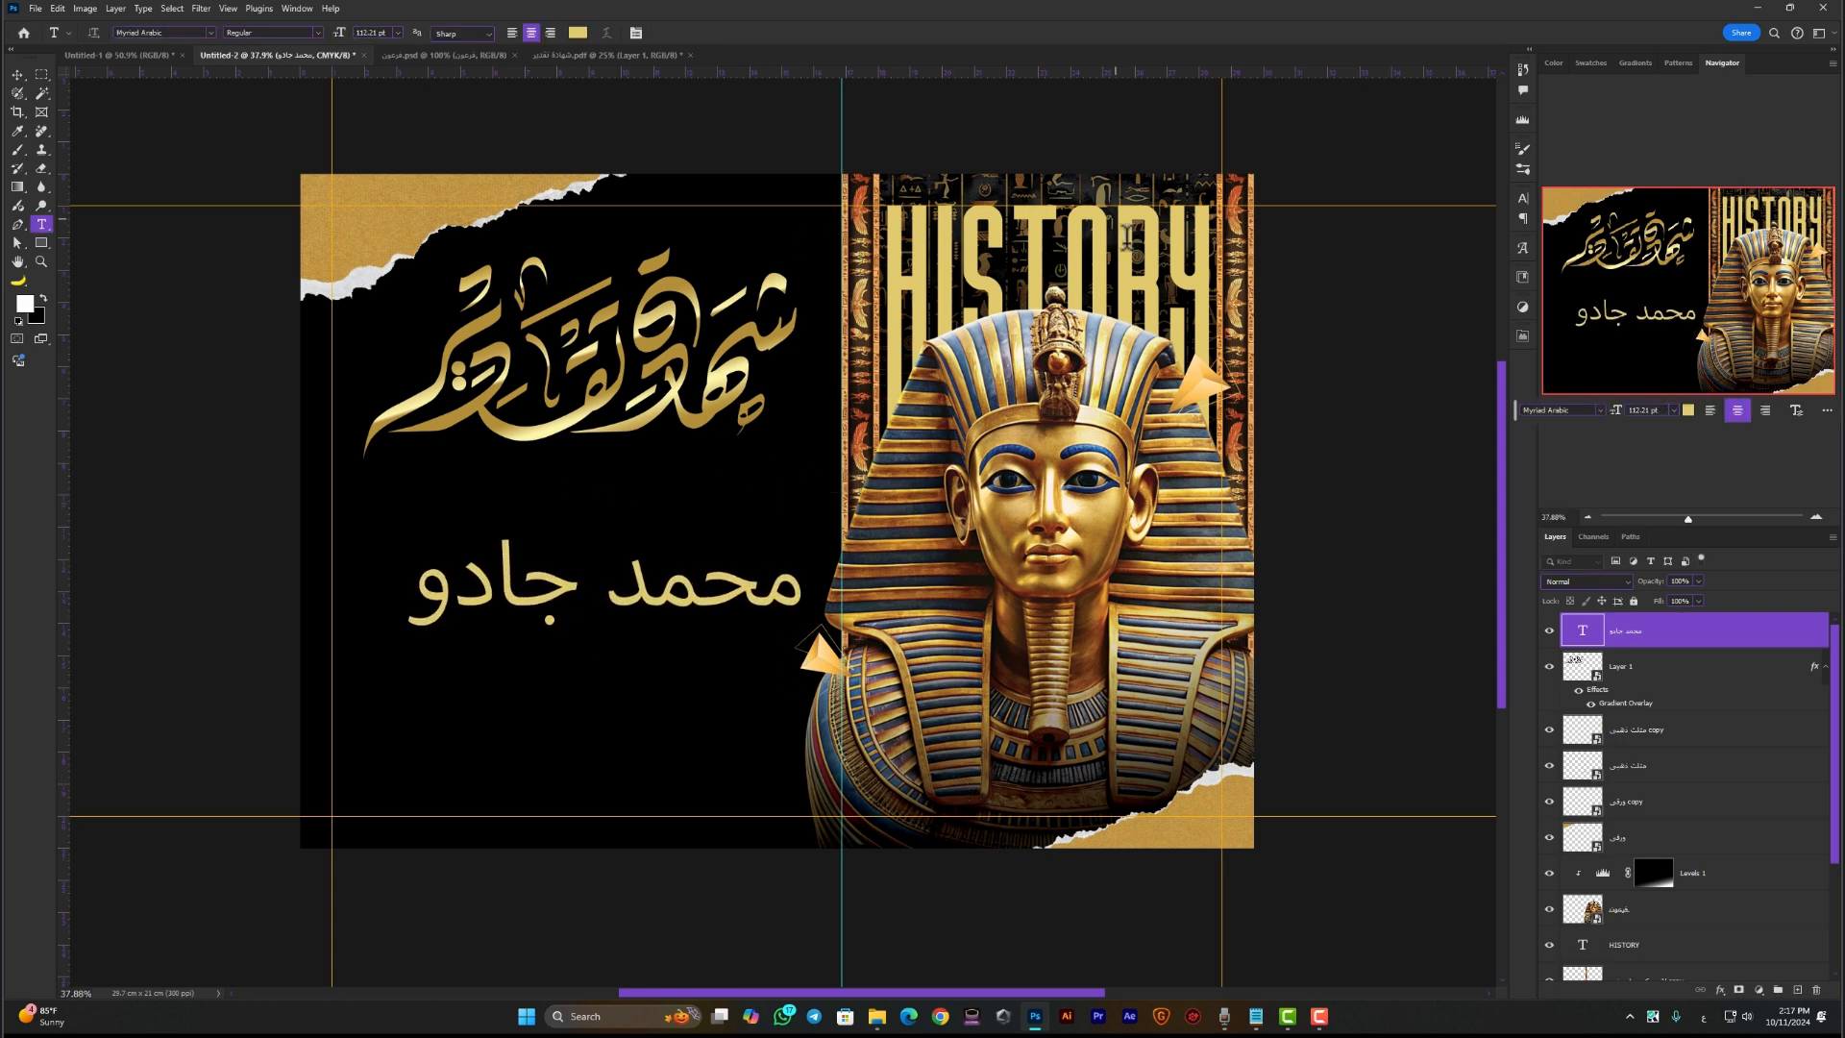
Set the name text's font to alaq dimashq font, style DIMASHQ
click(1520, 198)
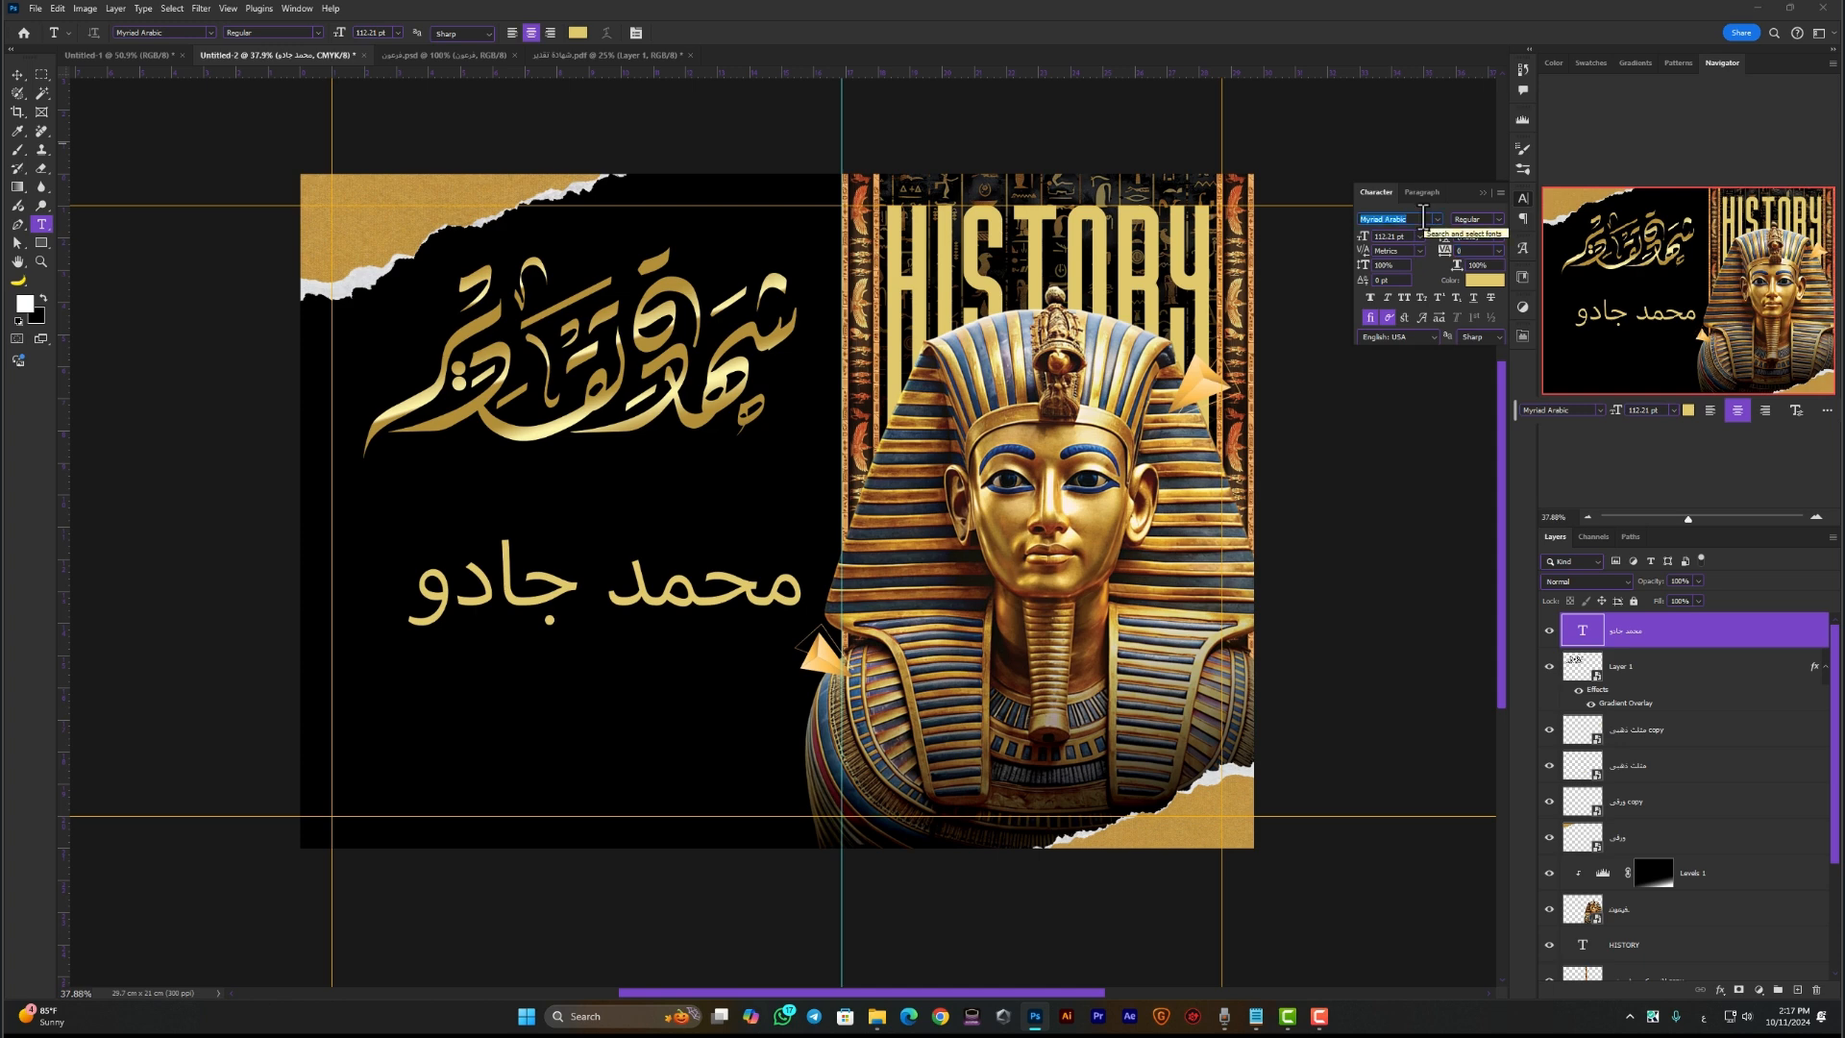
text(alaq dimashq font)
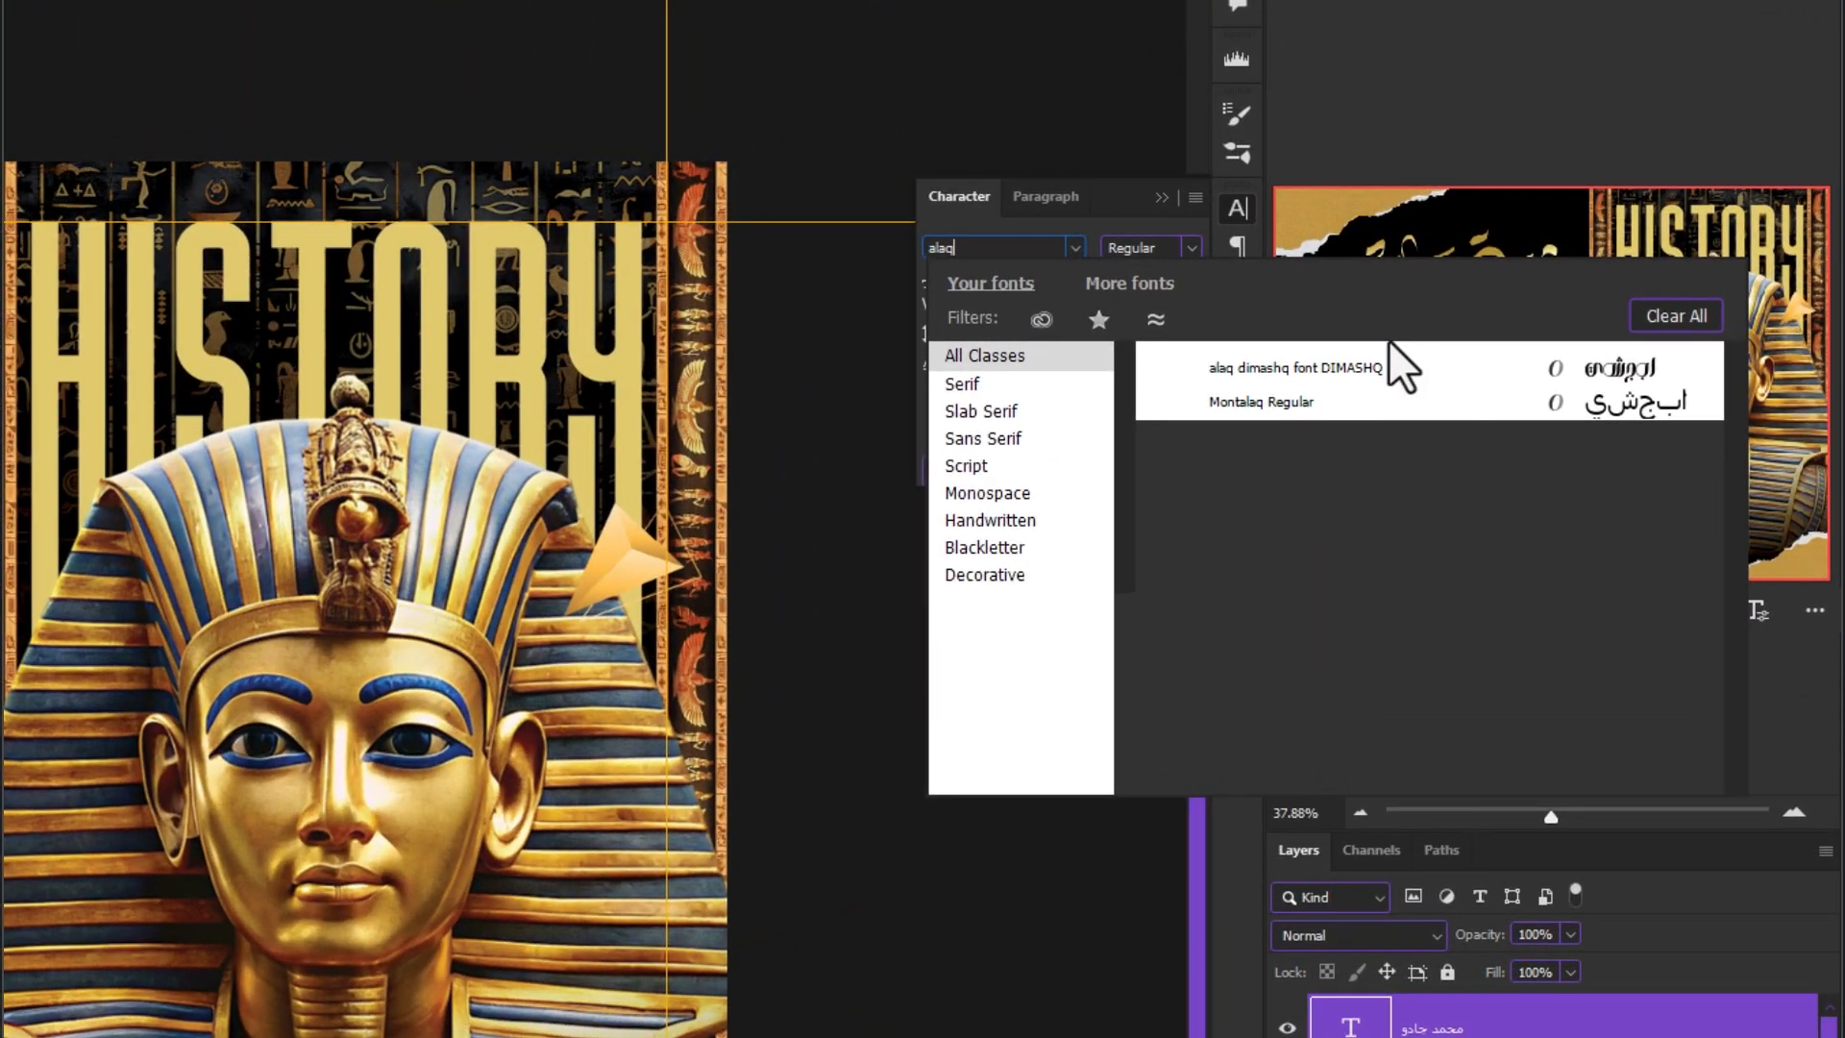
click(1403, 367)
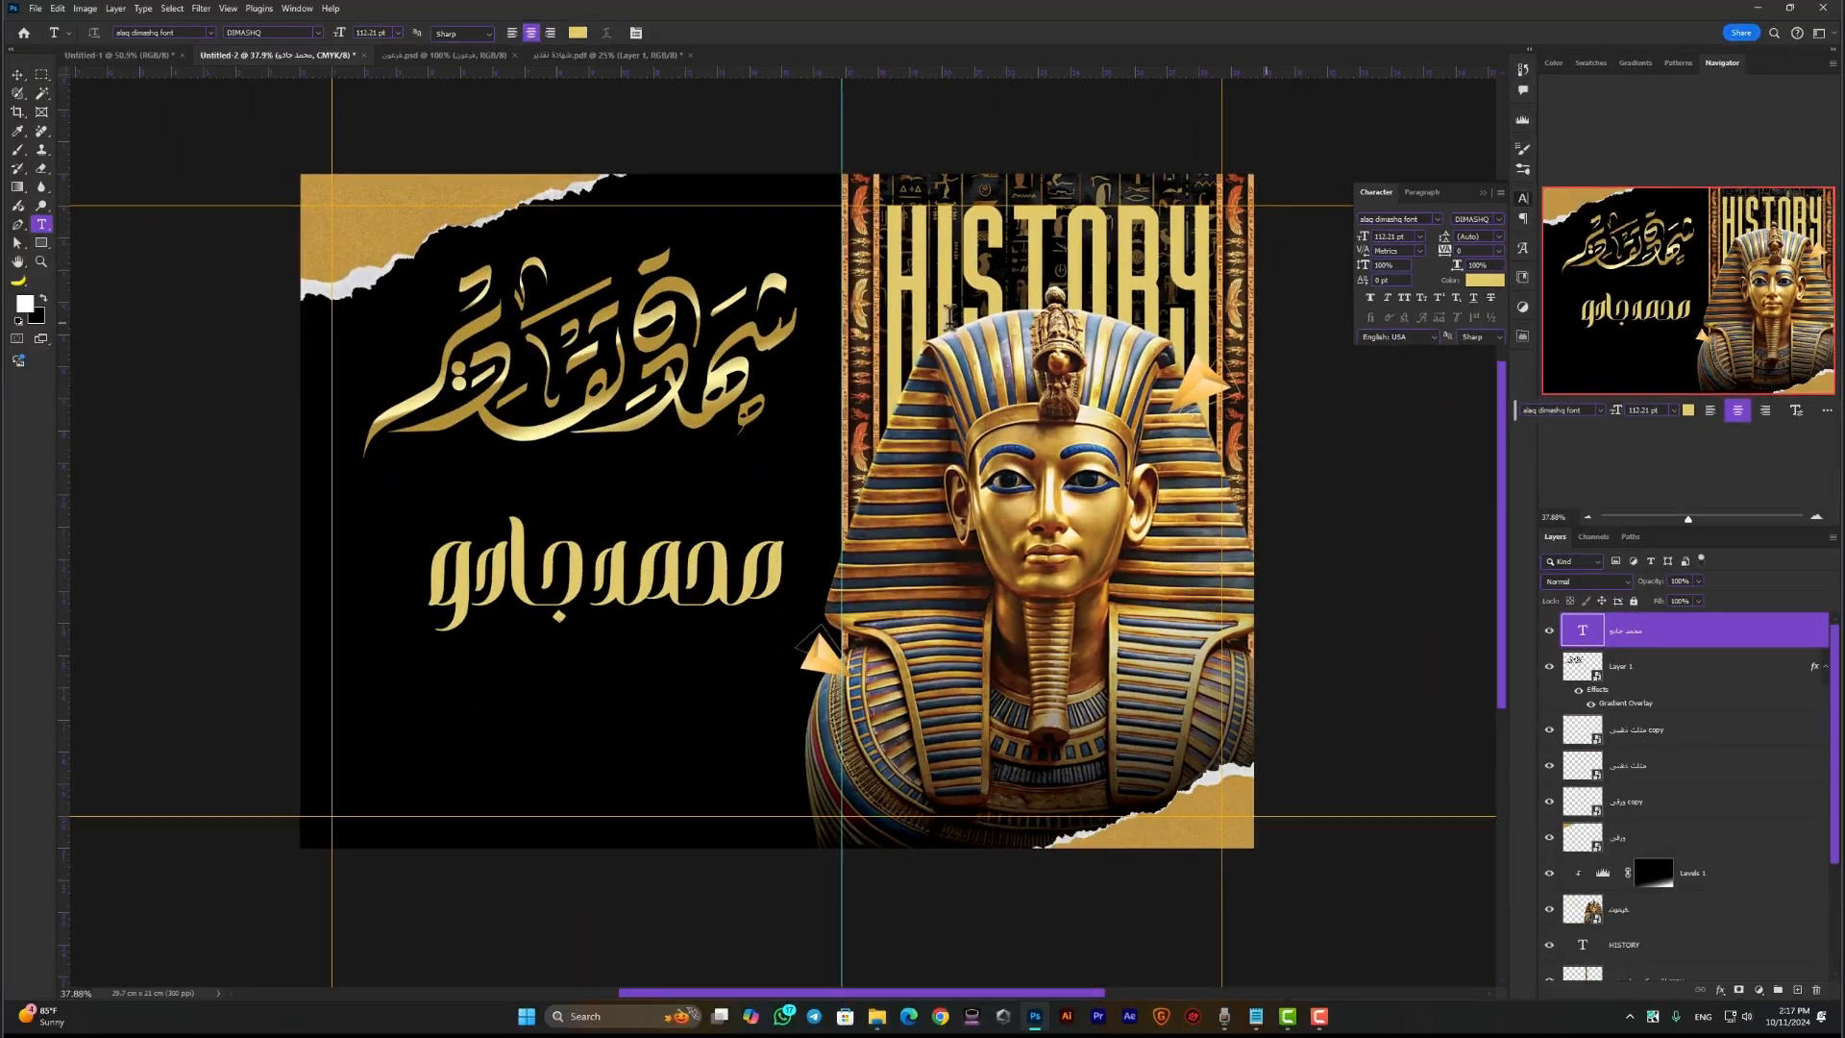
Enlarge the name text to about 132 pt and position it directly beneath the calligraphy at nearly the same width
click(18, 74)
key(ctrl+t)
drag(751, 546, 787, 457)
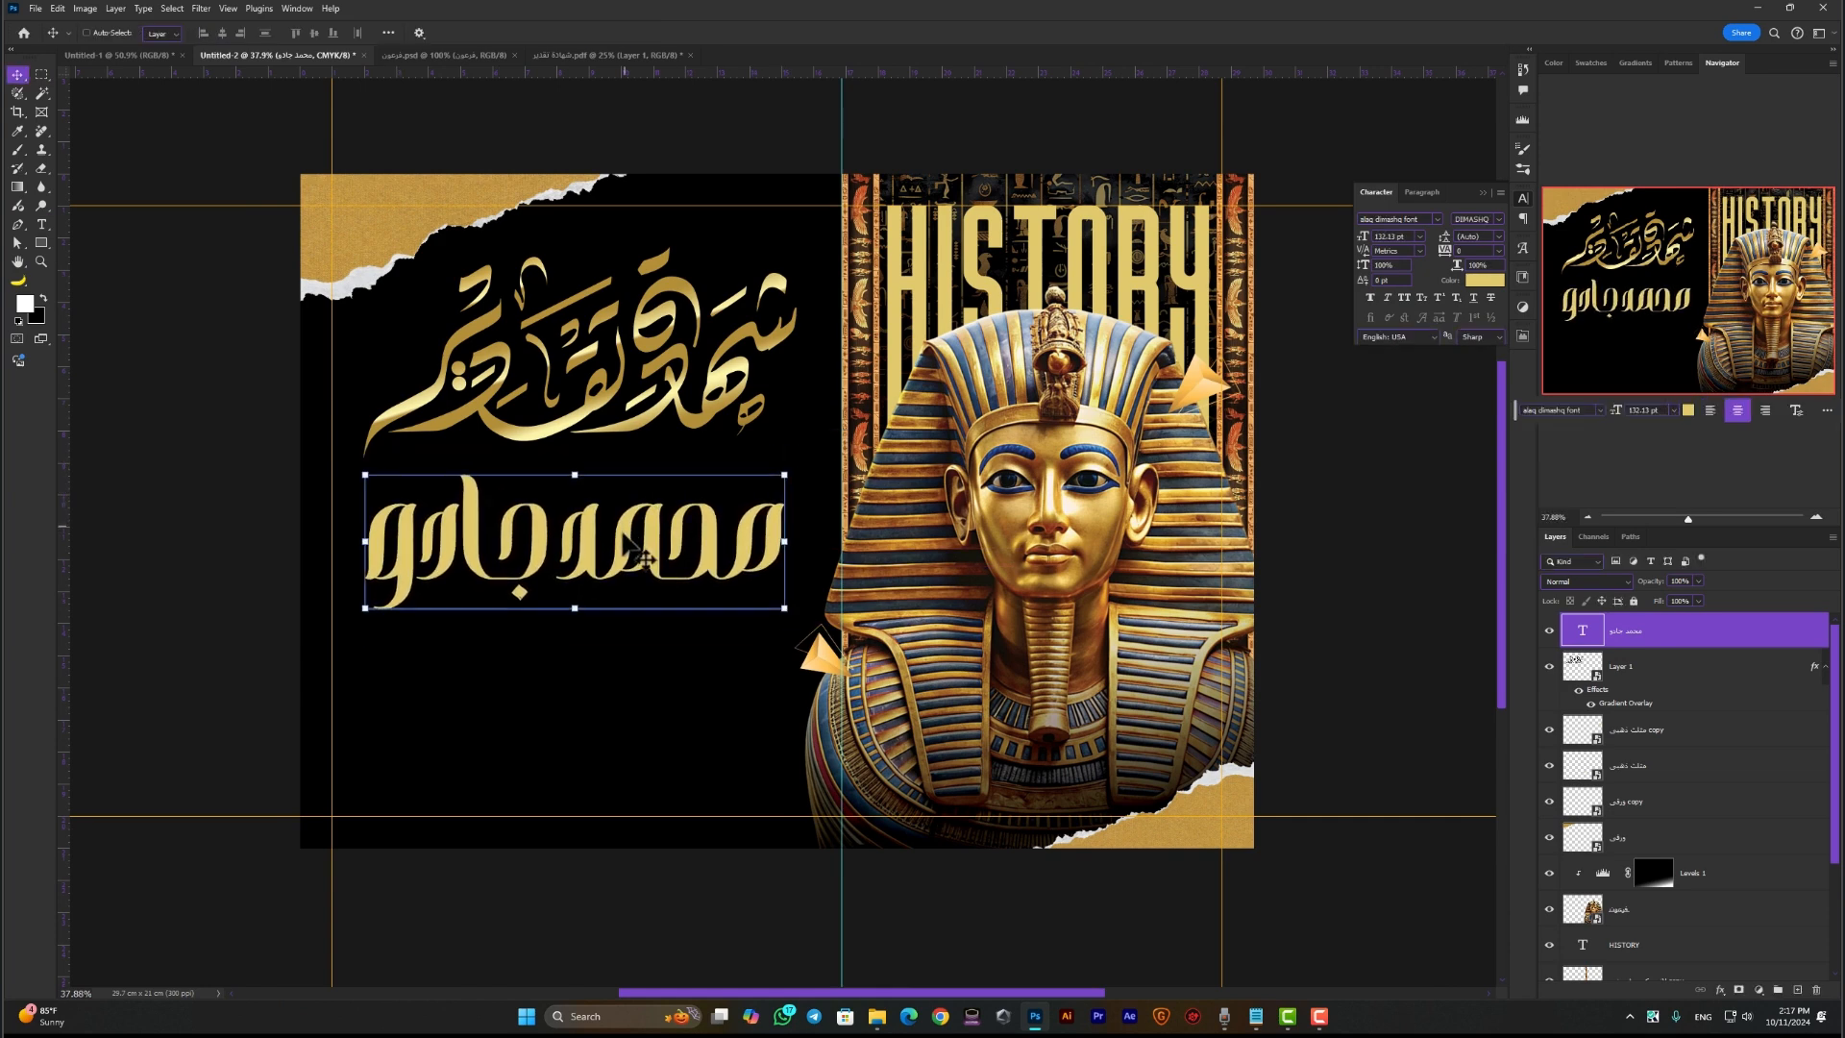
key(Return)
drag(632, 534, 631, 547)
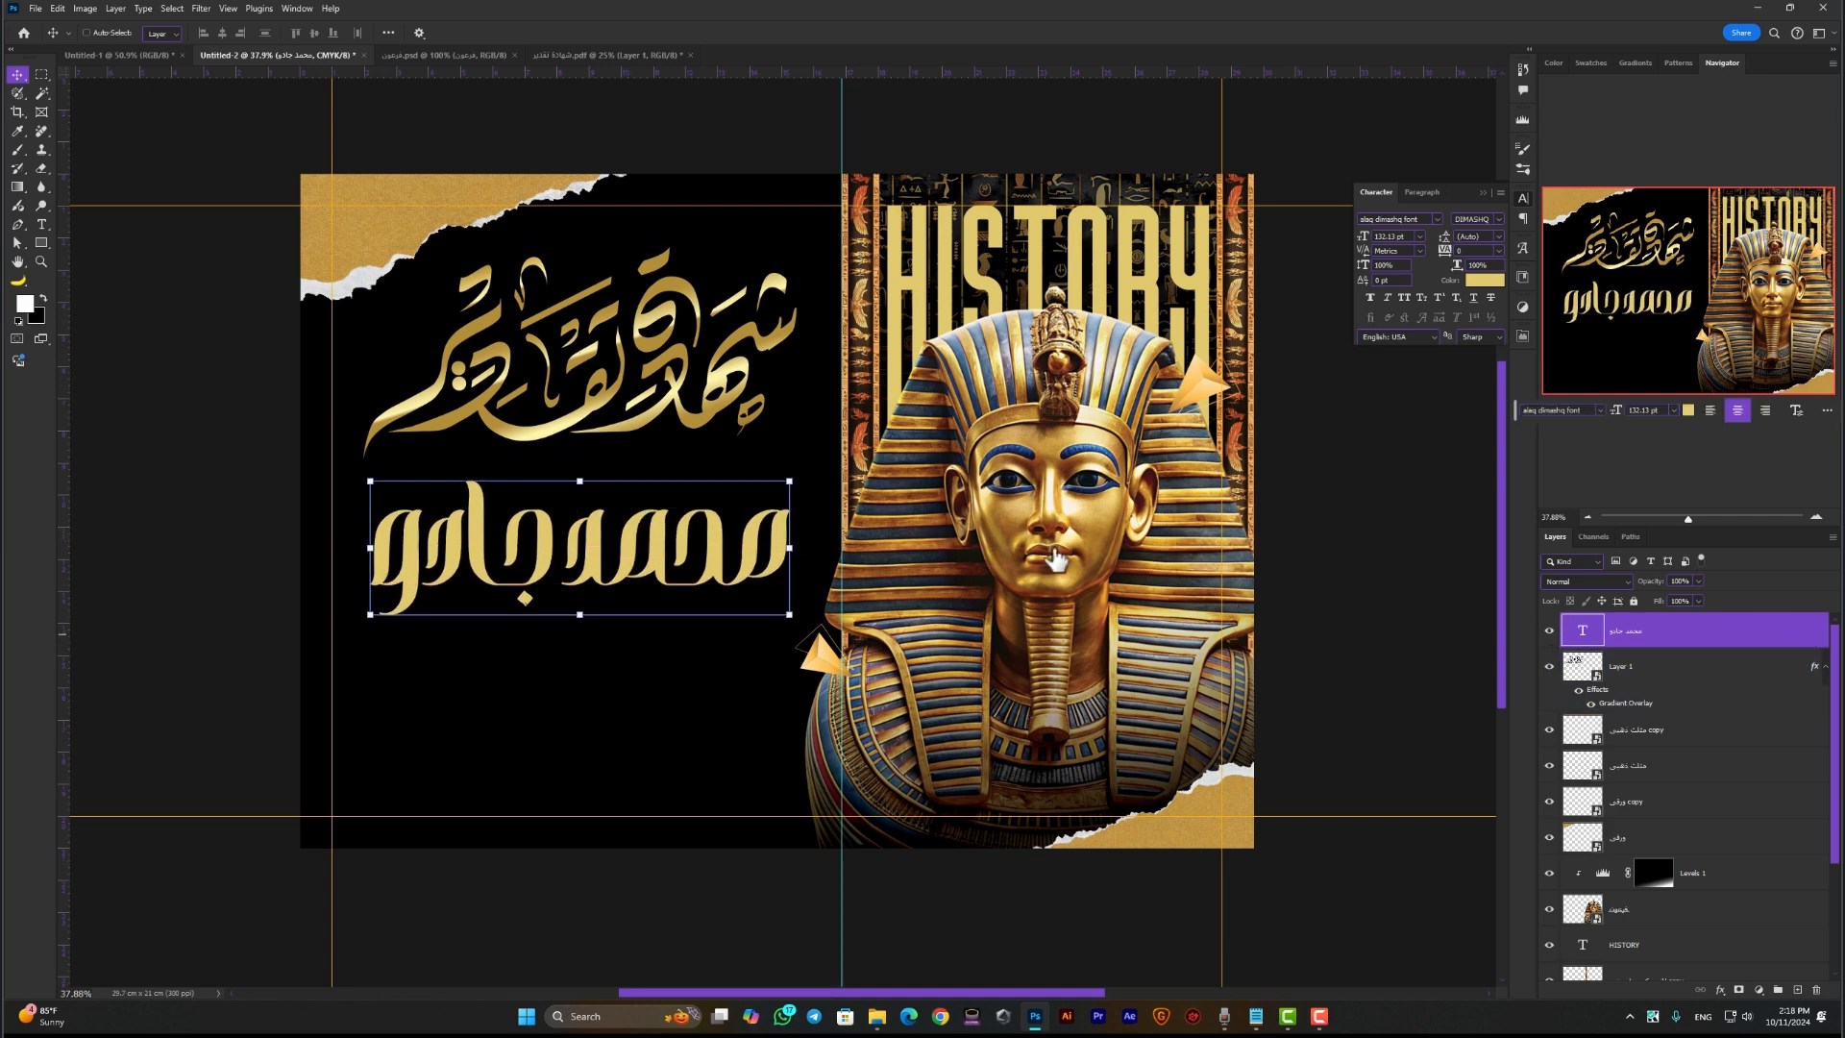
Apply the same gold Gradient Overlay to the name text and deselect the layer
click(1120, 677)
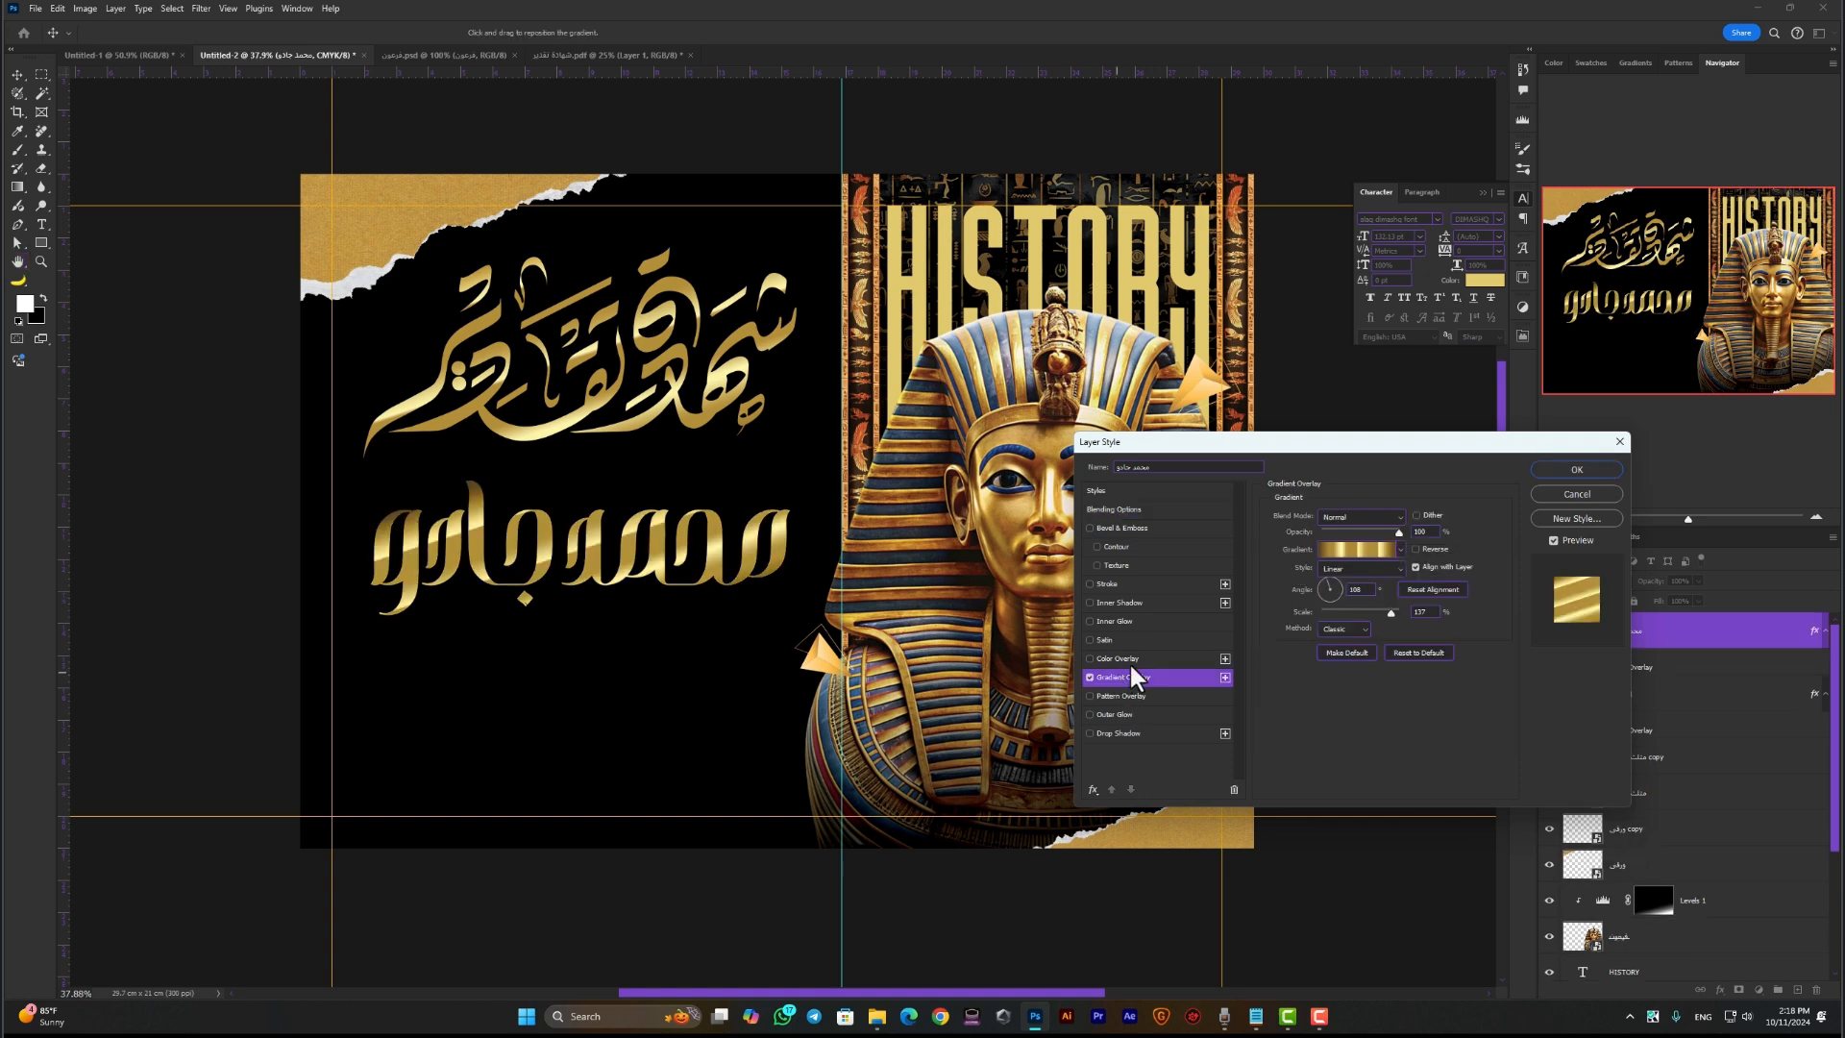
click(1581, 470)
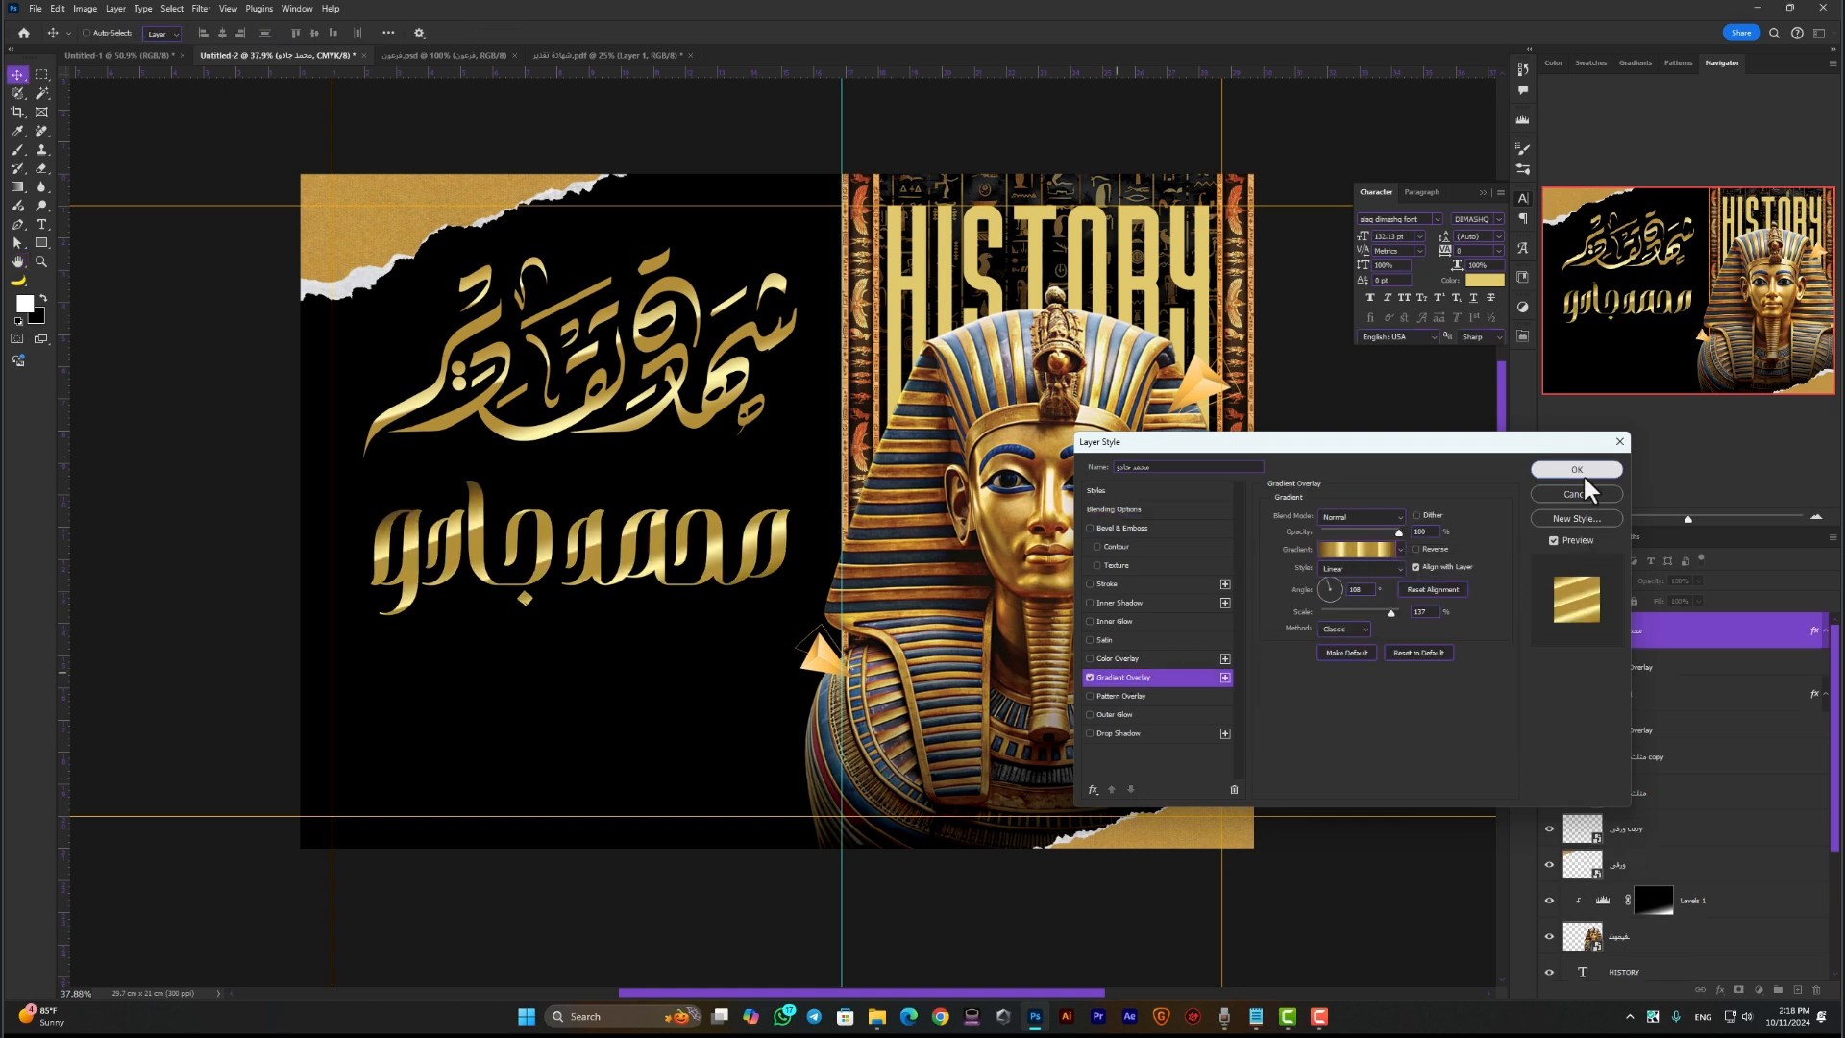
click(1350, 506)
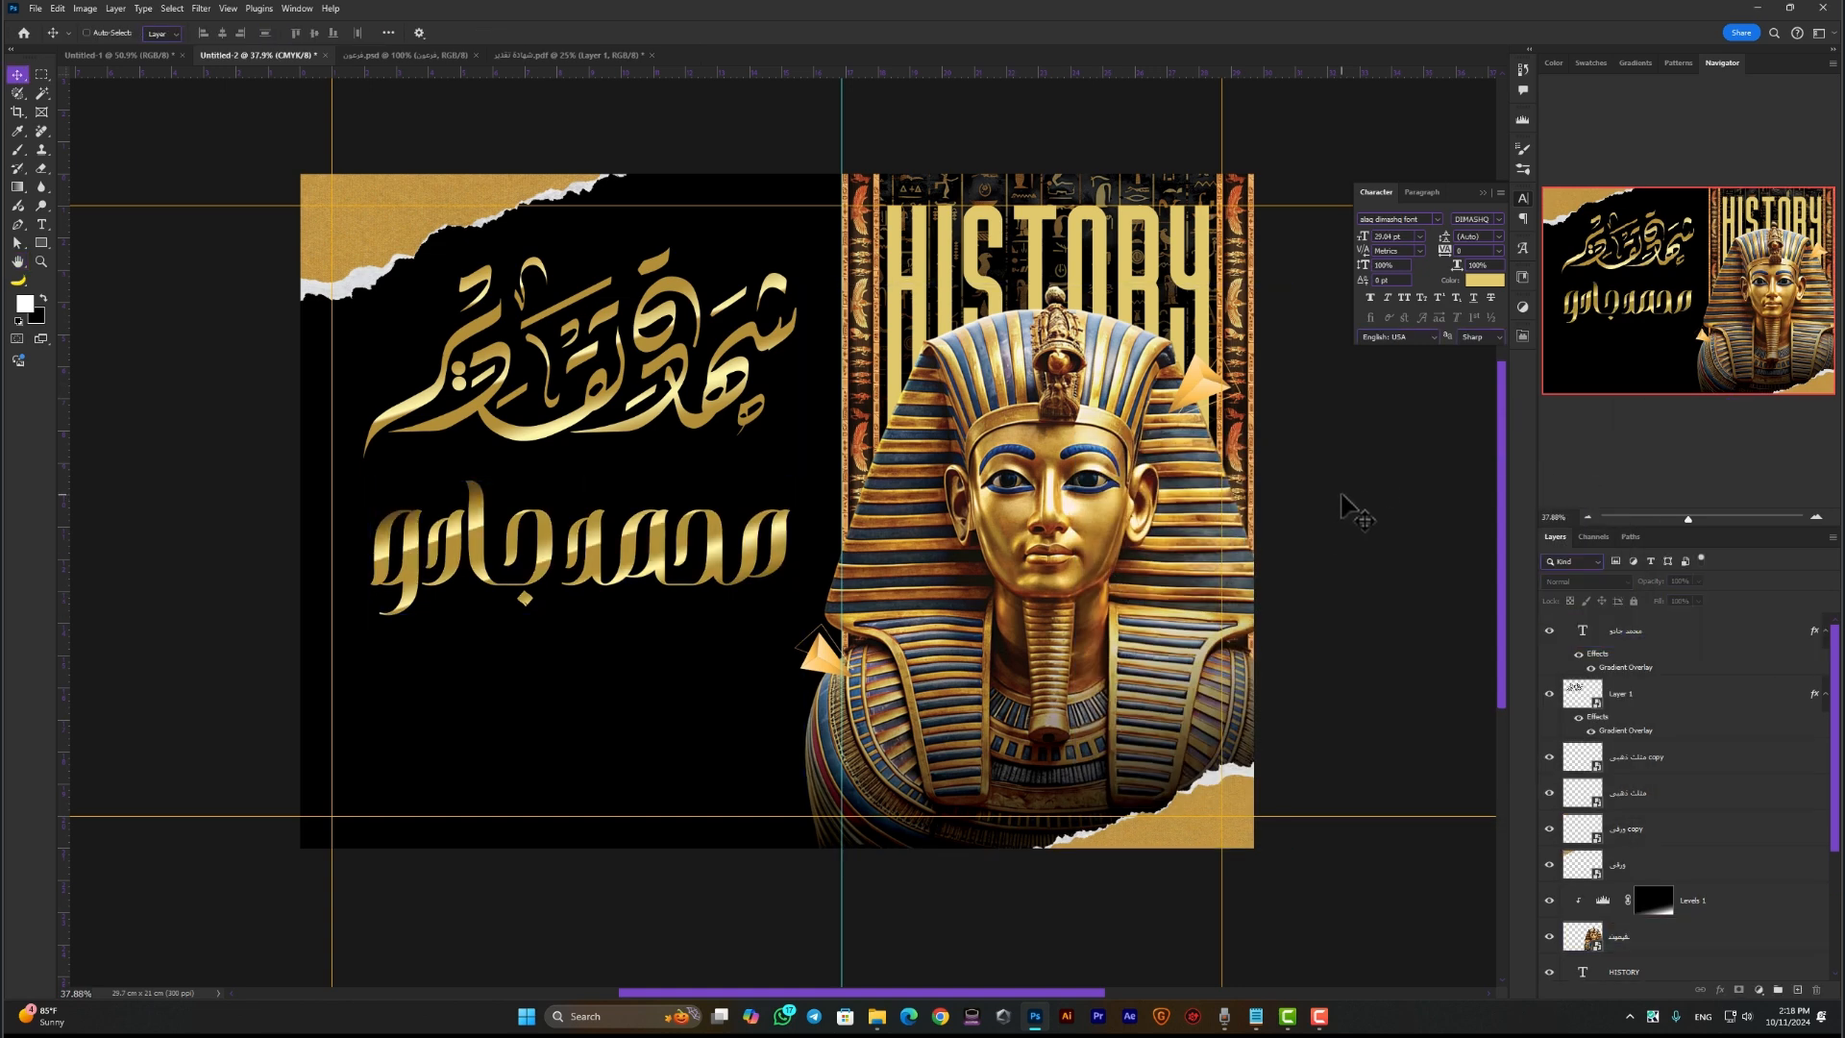
Place the blank papyrus scroll image file into the certificate document
click(1757, 9)
drag(1517, 230, 1069, 1002)
drag(534, 652, 534, 653)
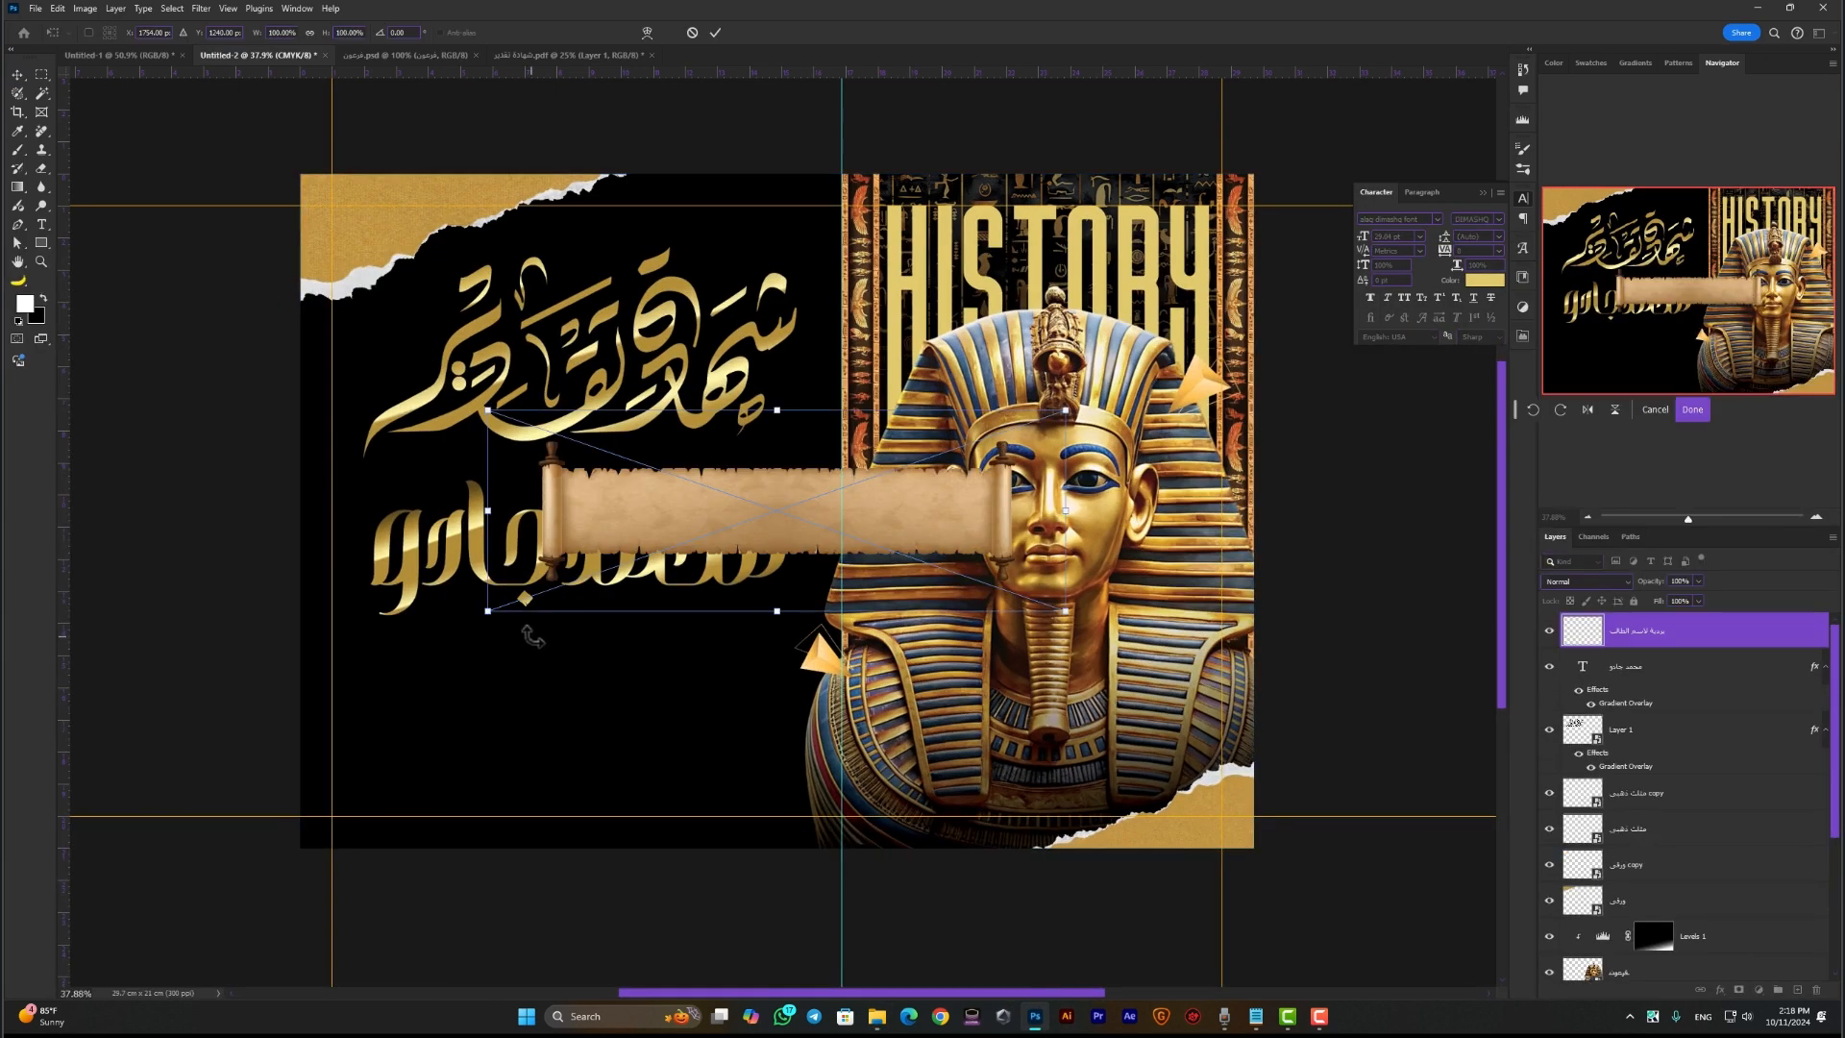
Scale the papyrus scroll to 91.50% and position it just beneath the name text
drag(831, 521, 708, 671)
drag(945, 568, 839, 603)
drag(689, 661, 644, 651)
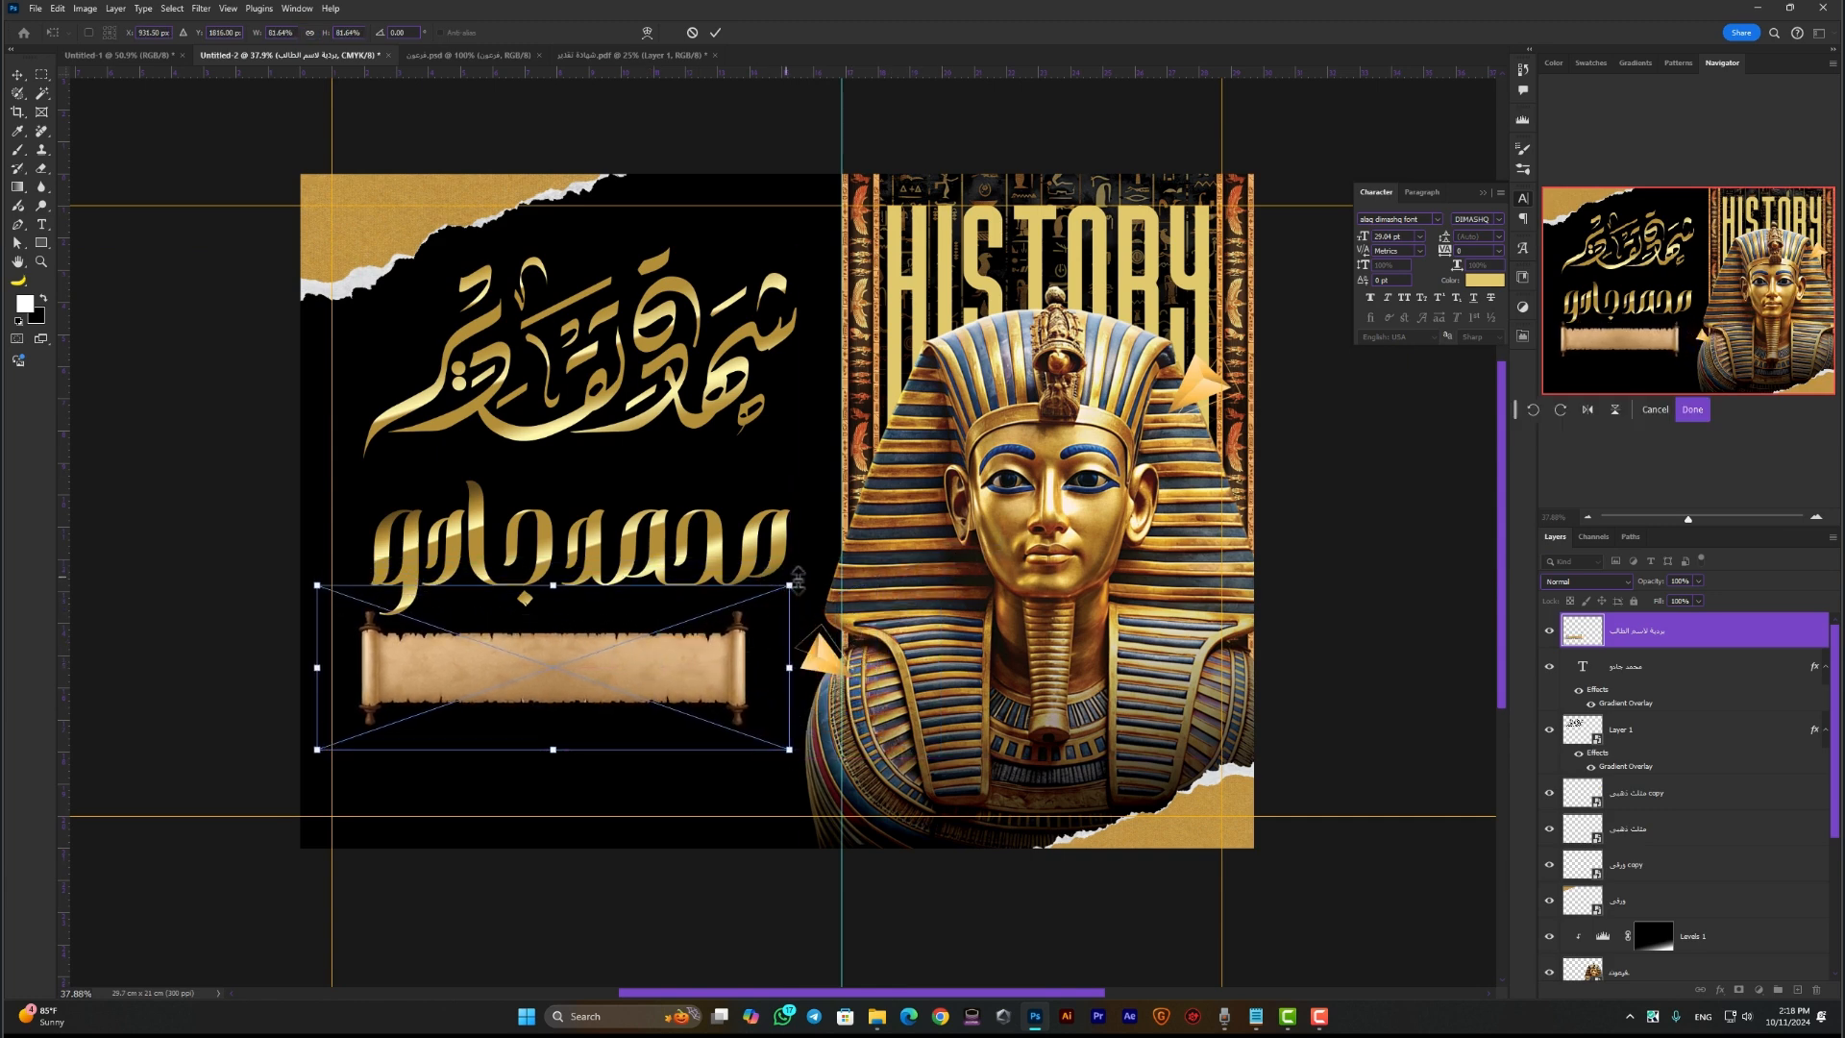
drag(790, 583, 846, 566)
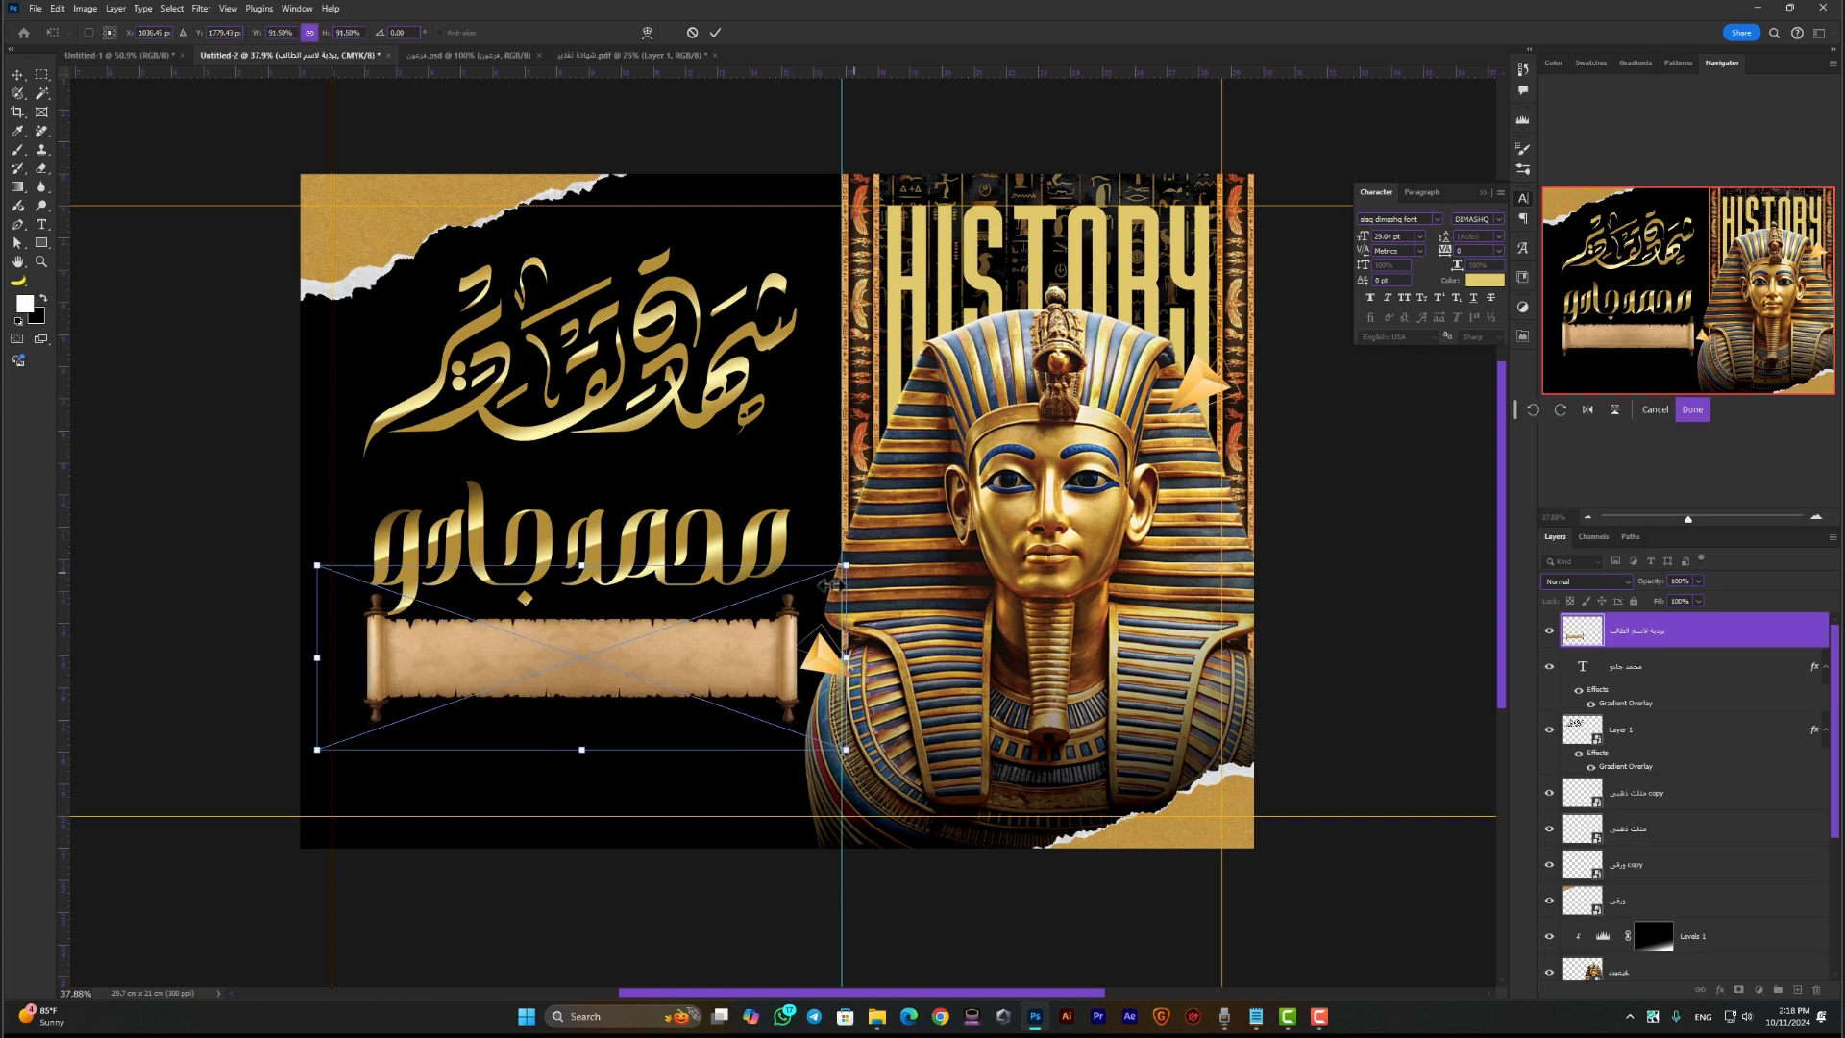
drag(740, 634, 747, 644)
key(Return)
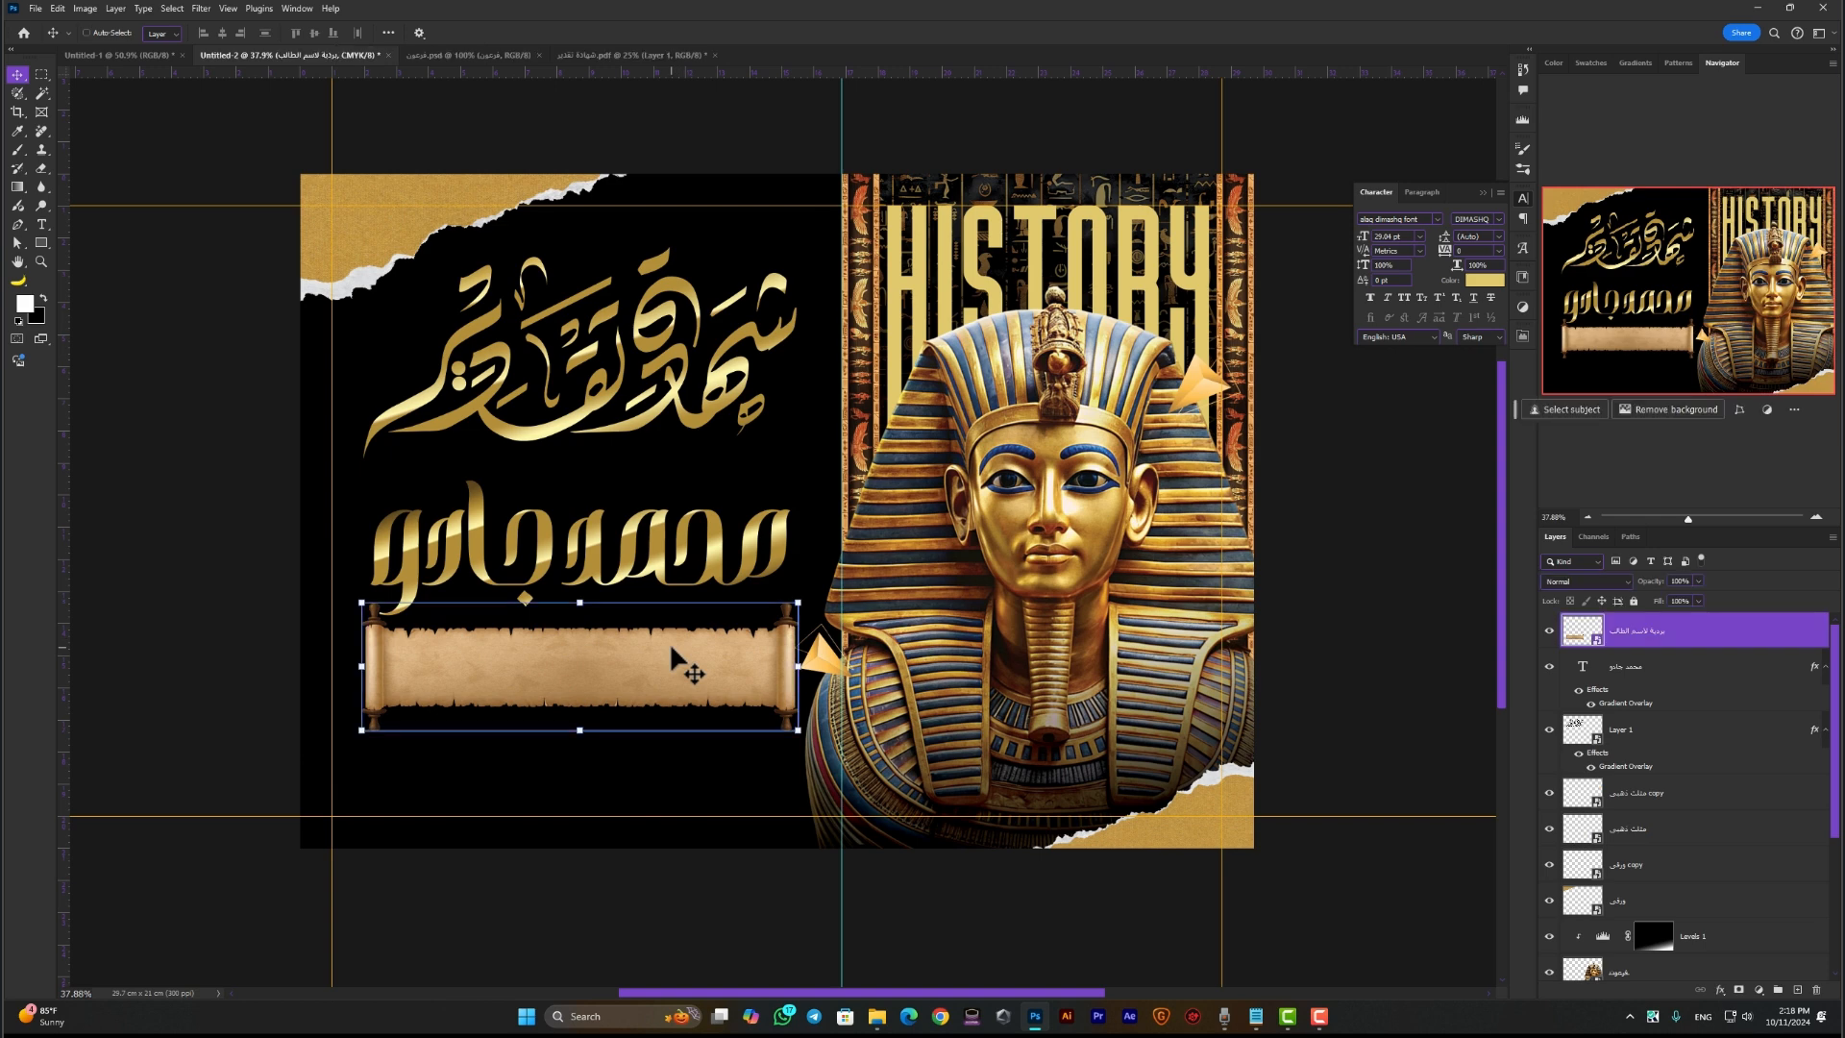
Nudge the papyrus scroll slightly left and up to align it under the name, and deselect it
key(shift+Left)
key(shift+Left)
key(shift+Left)
key(shift+Up)
key(shift+Up)
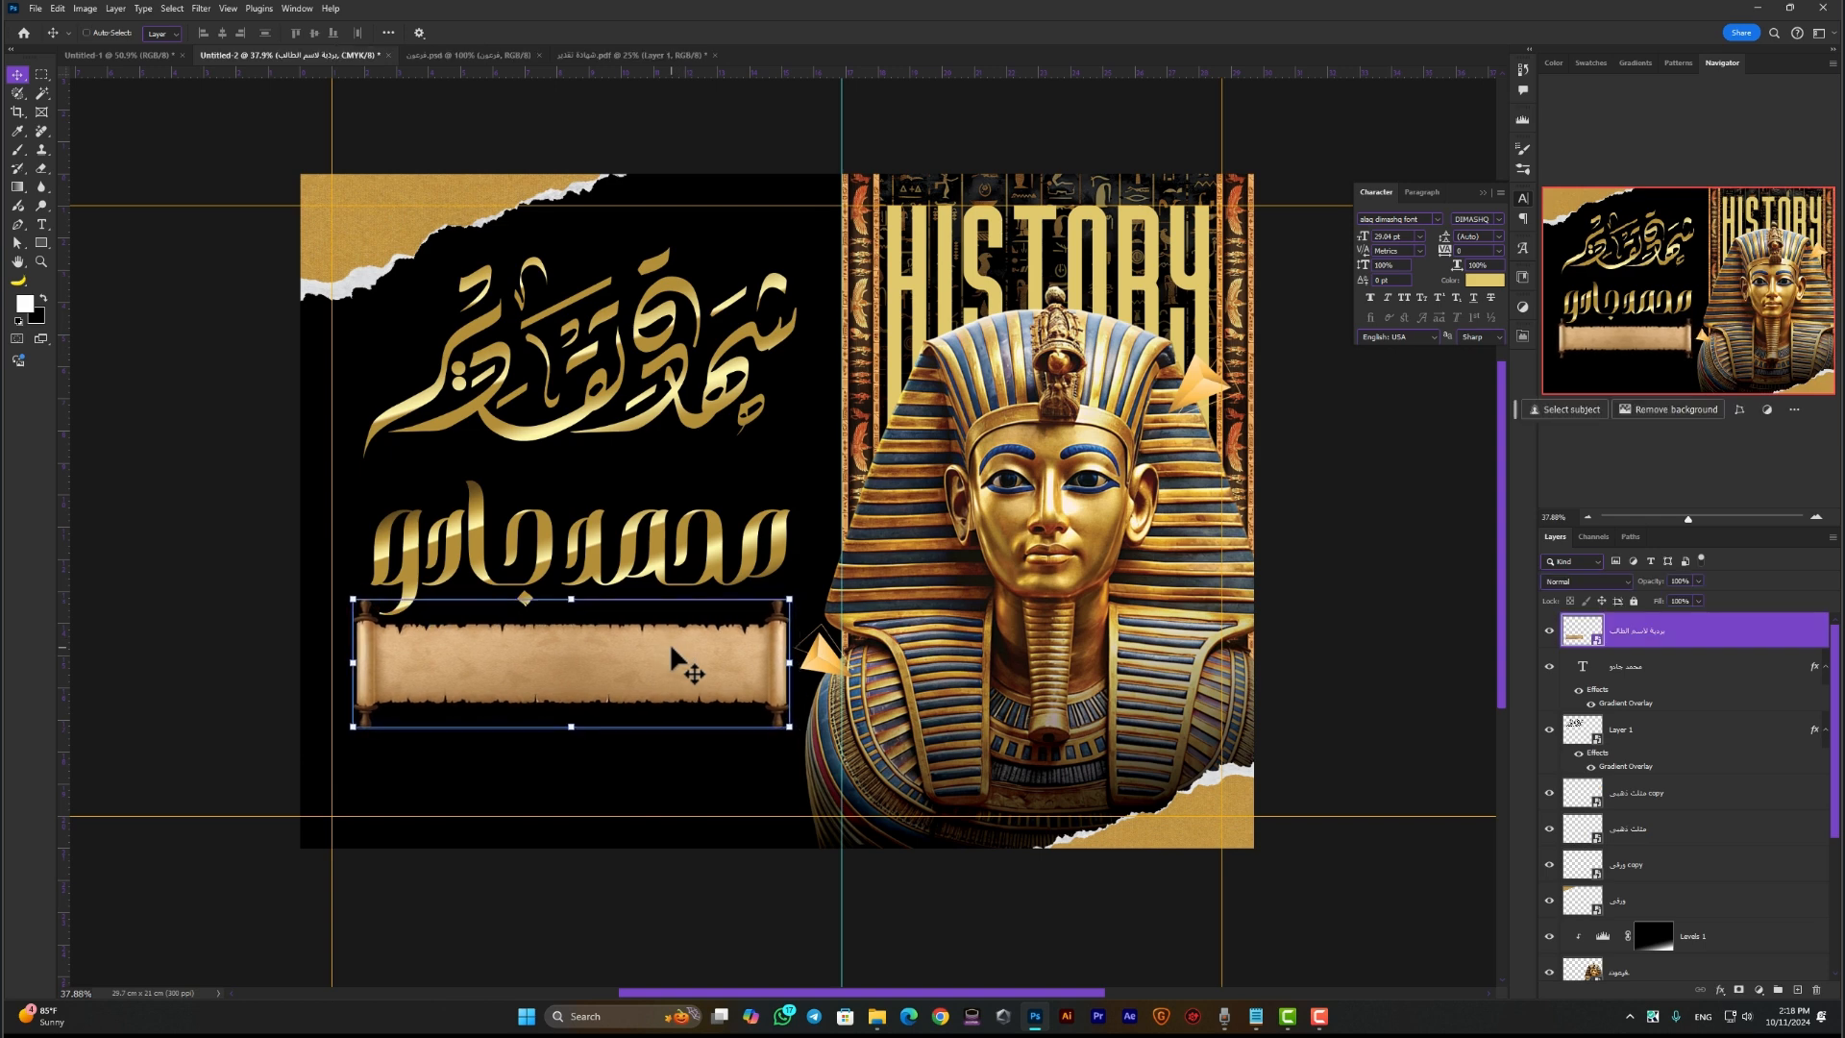
key(shift+Left)
ctrl+click(1347, 488)
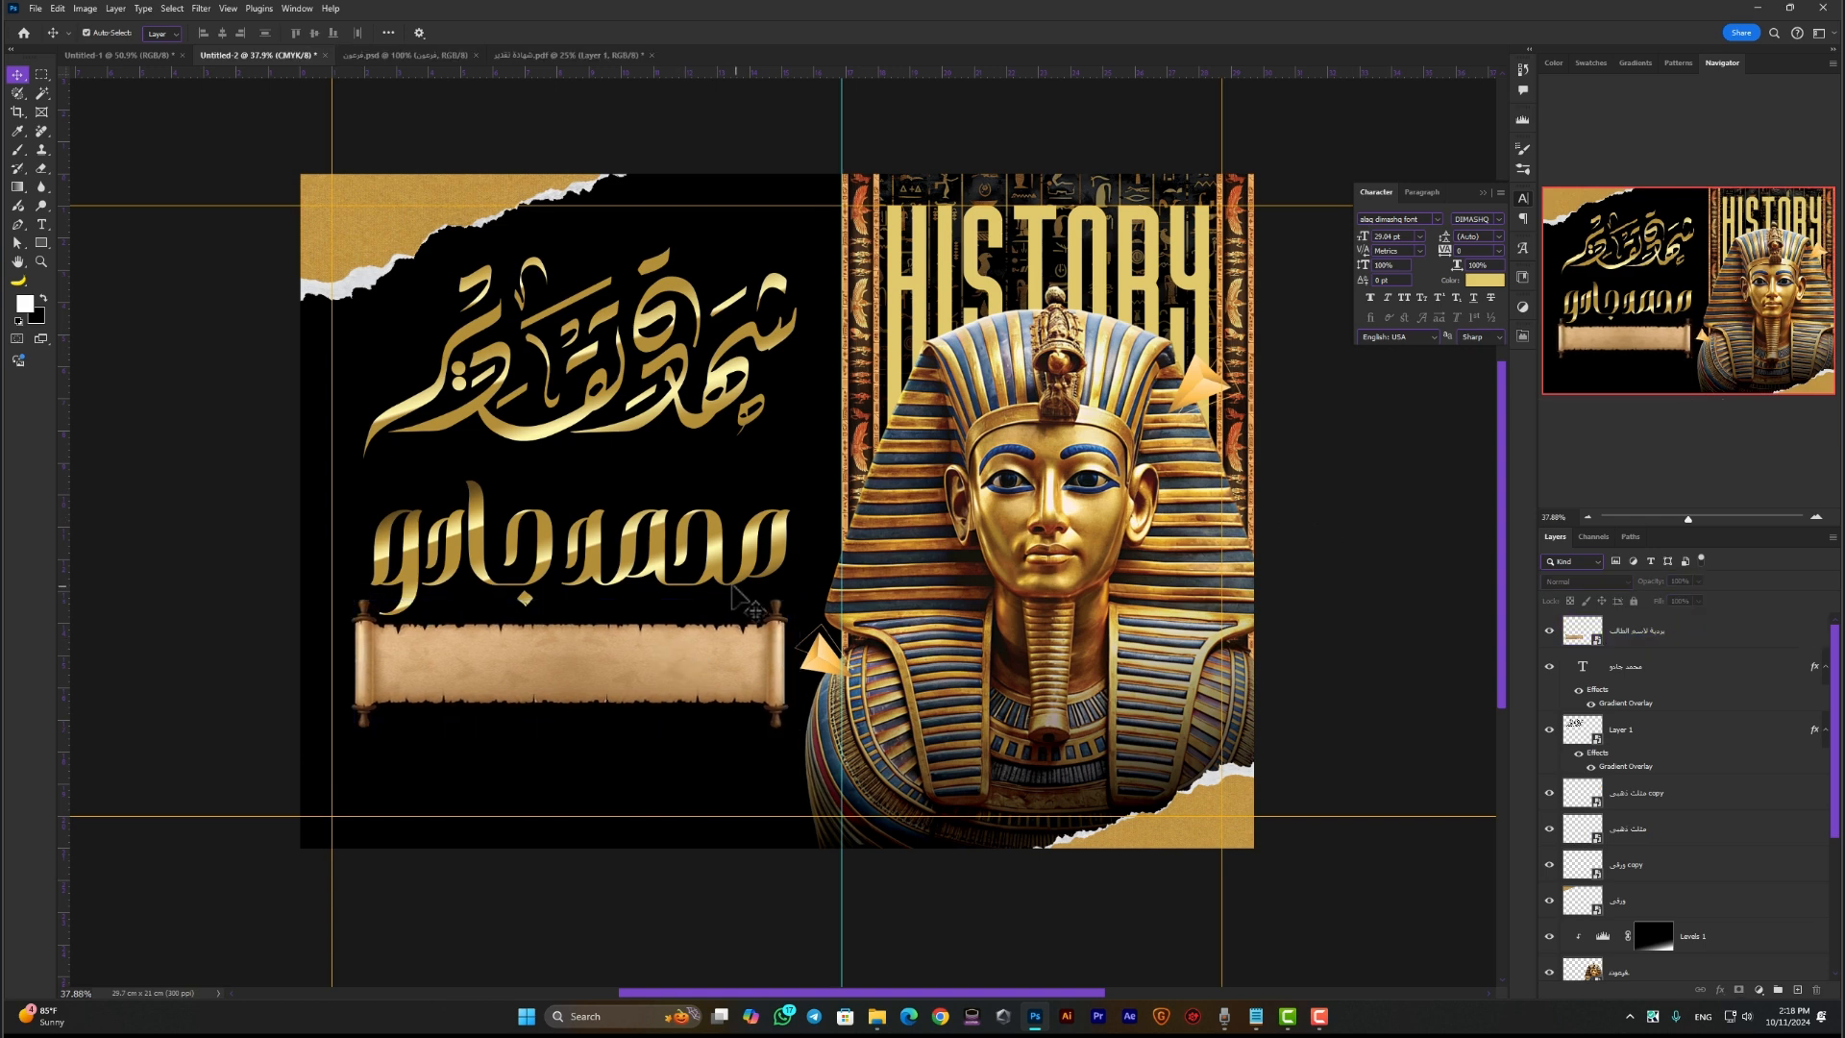
Shift the name text slightly down and to the right, just above the papyrus scroll
ctrl+click(746, 586)
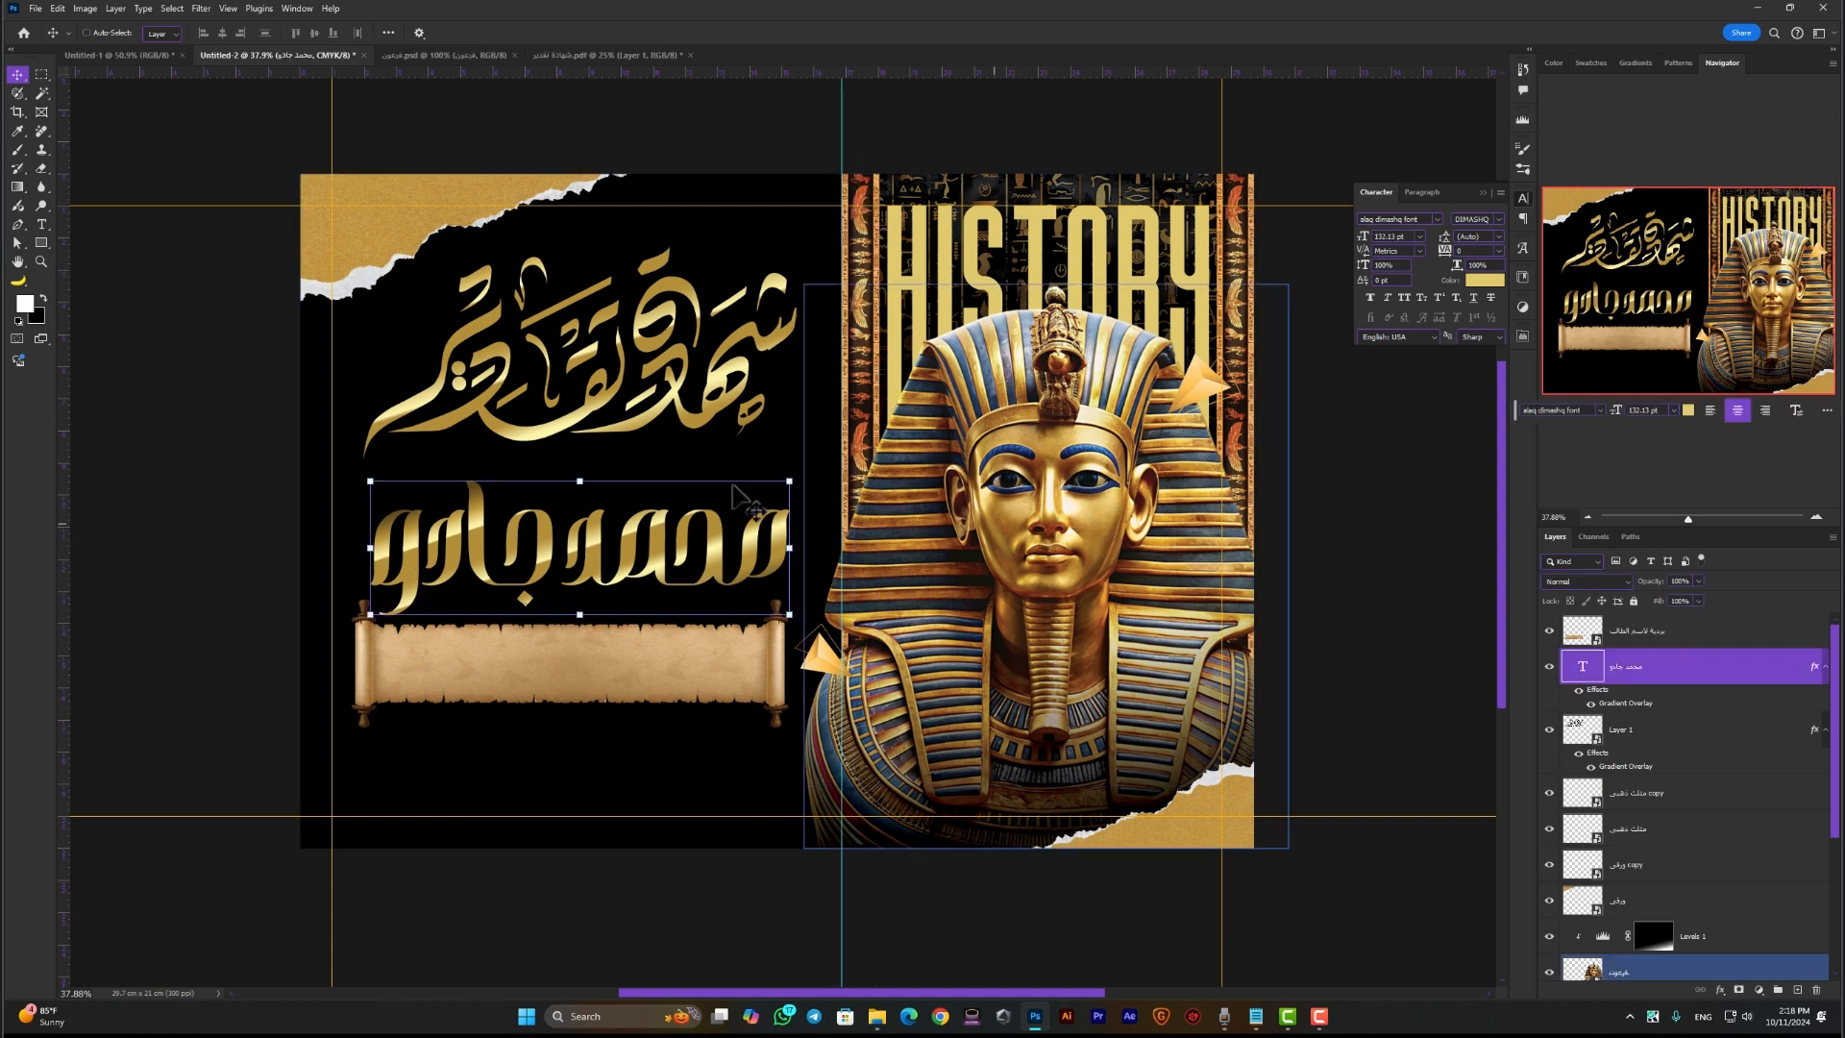
drag(647, 538, 650, 539)
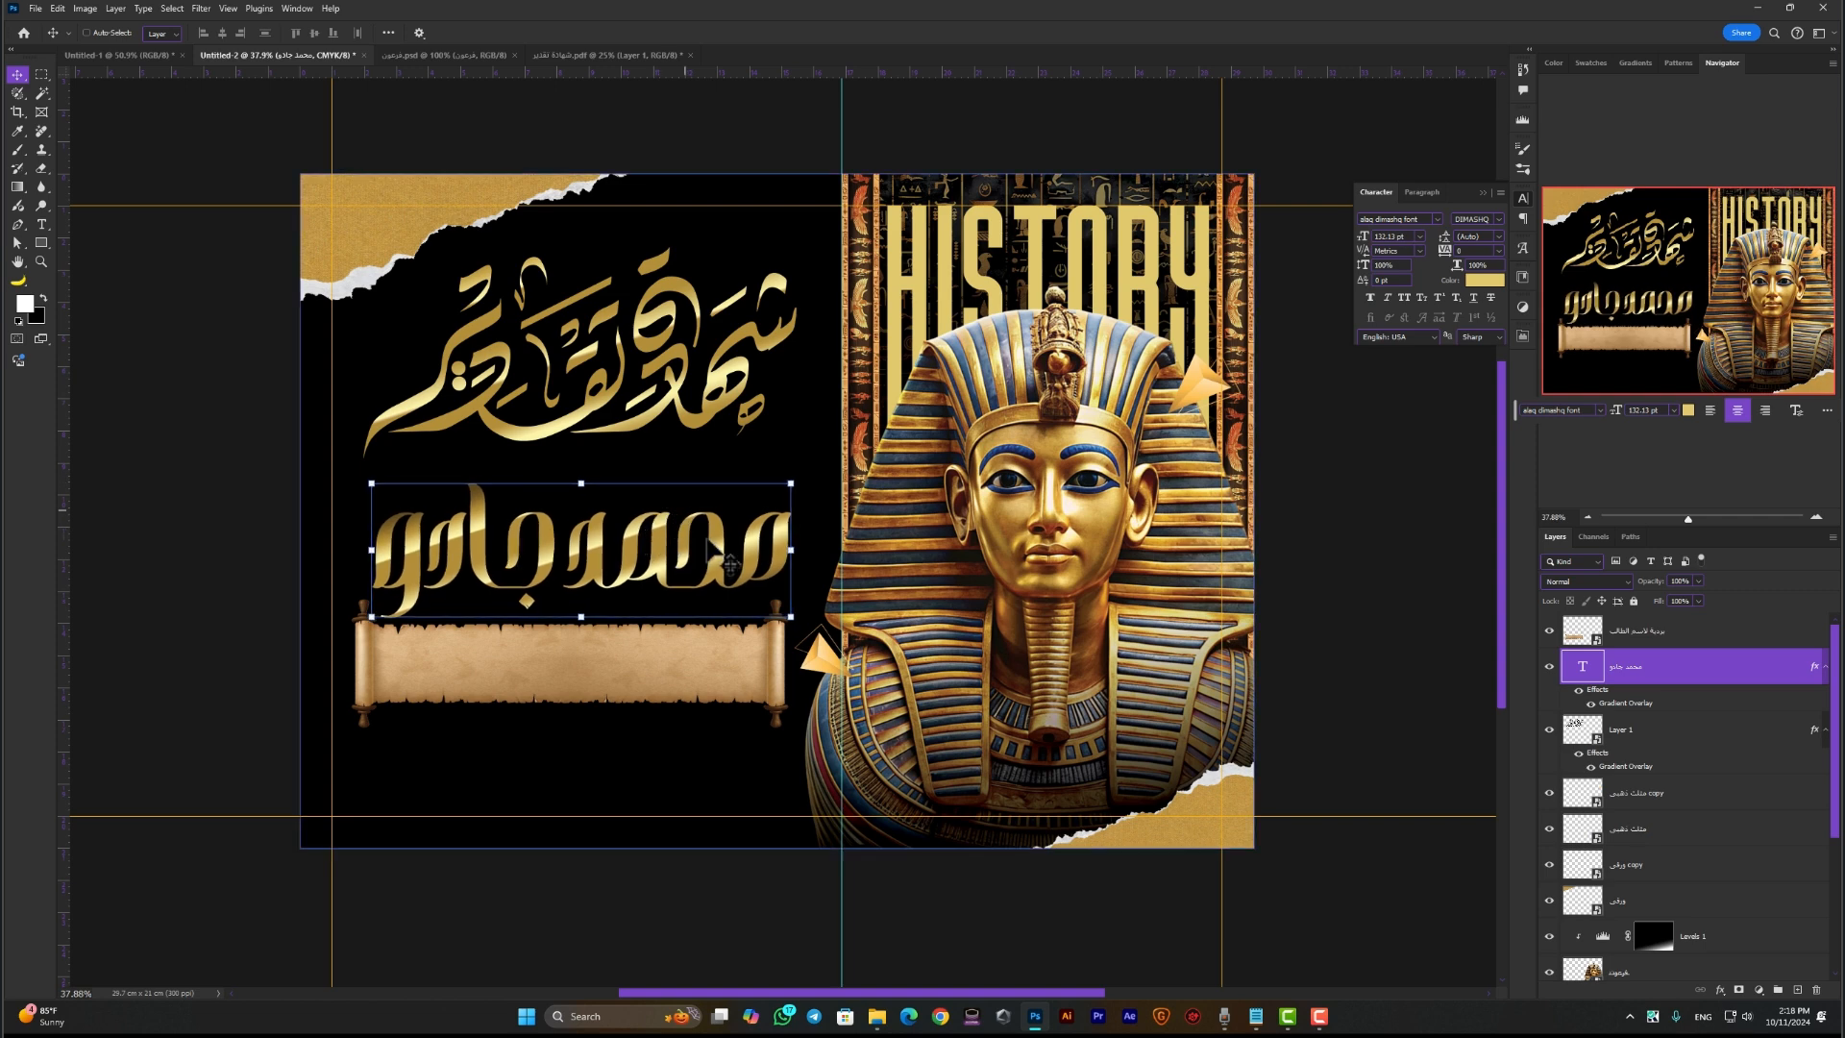
Shift the recipient name text slightly left and up so it sits clear above the papyrus scroll, and deselect everything
drag(645, 592, 638, 589)
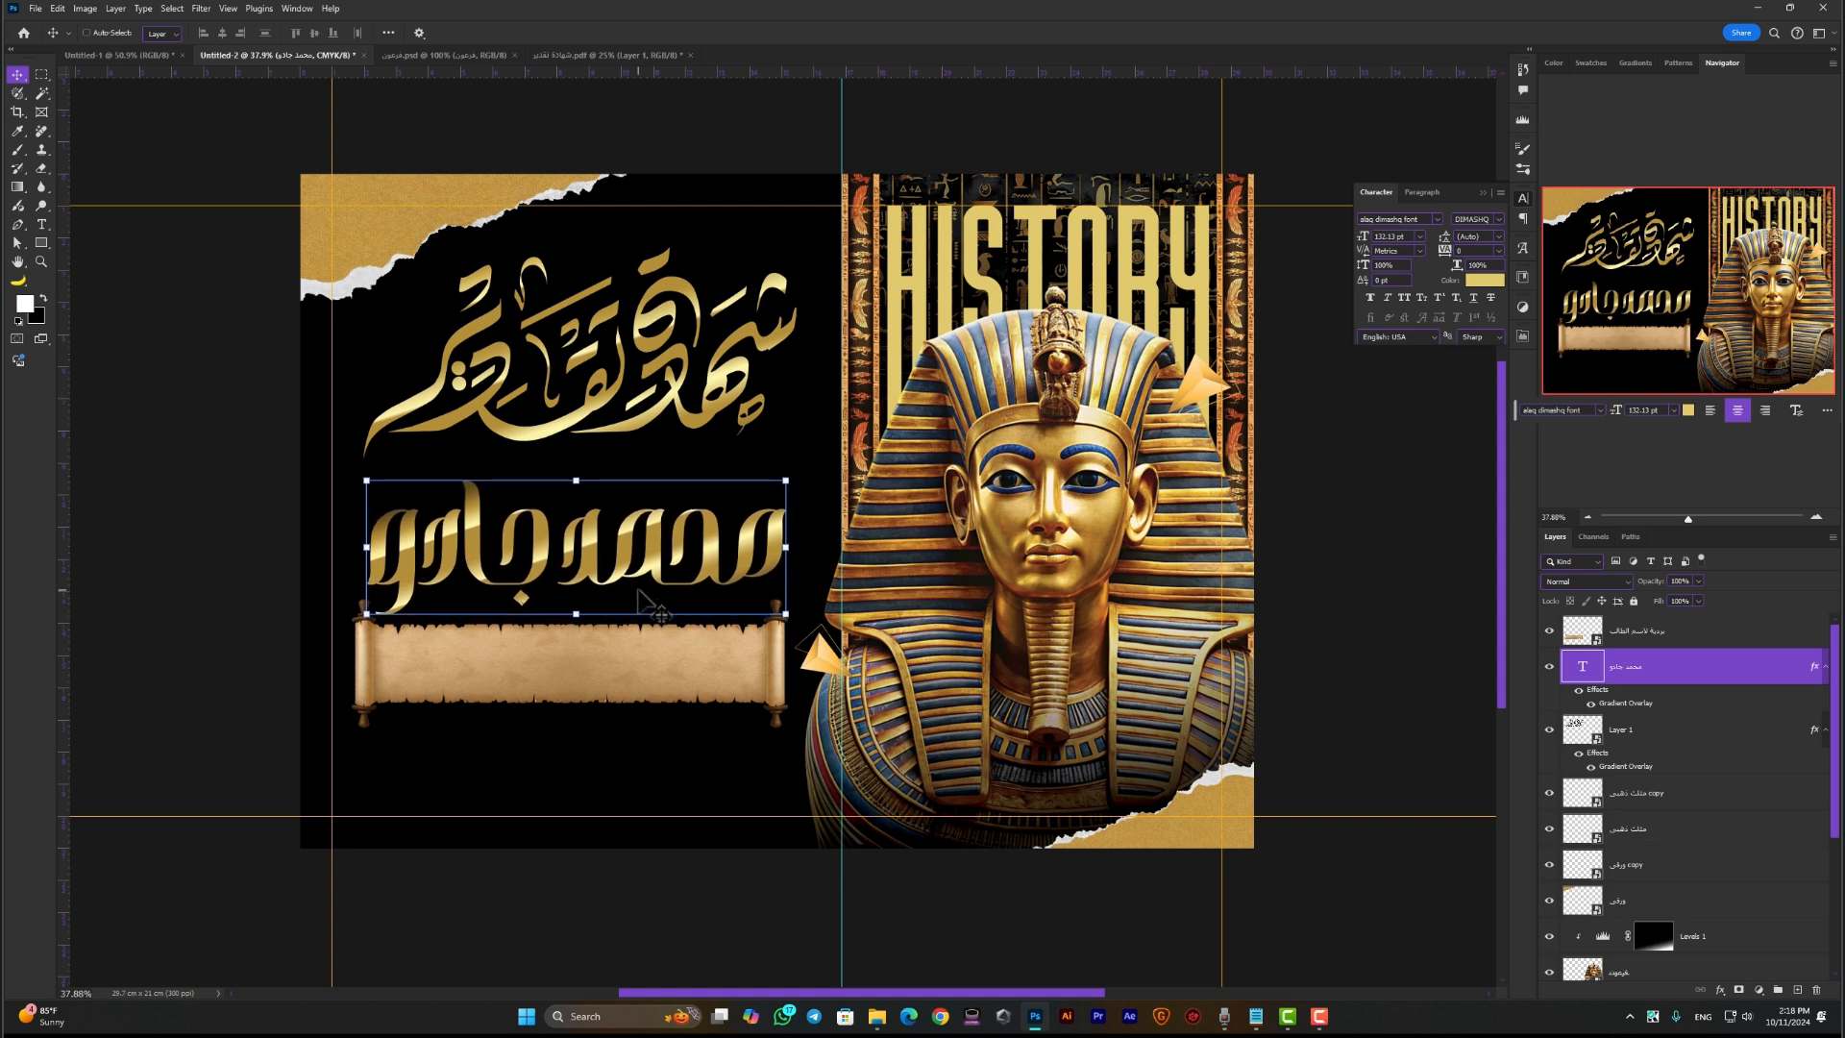
ctrl+click(721, 152)
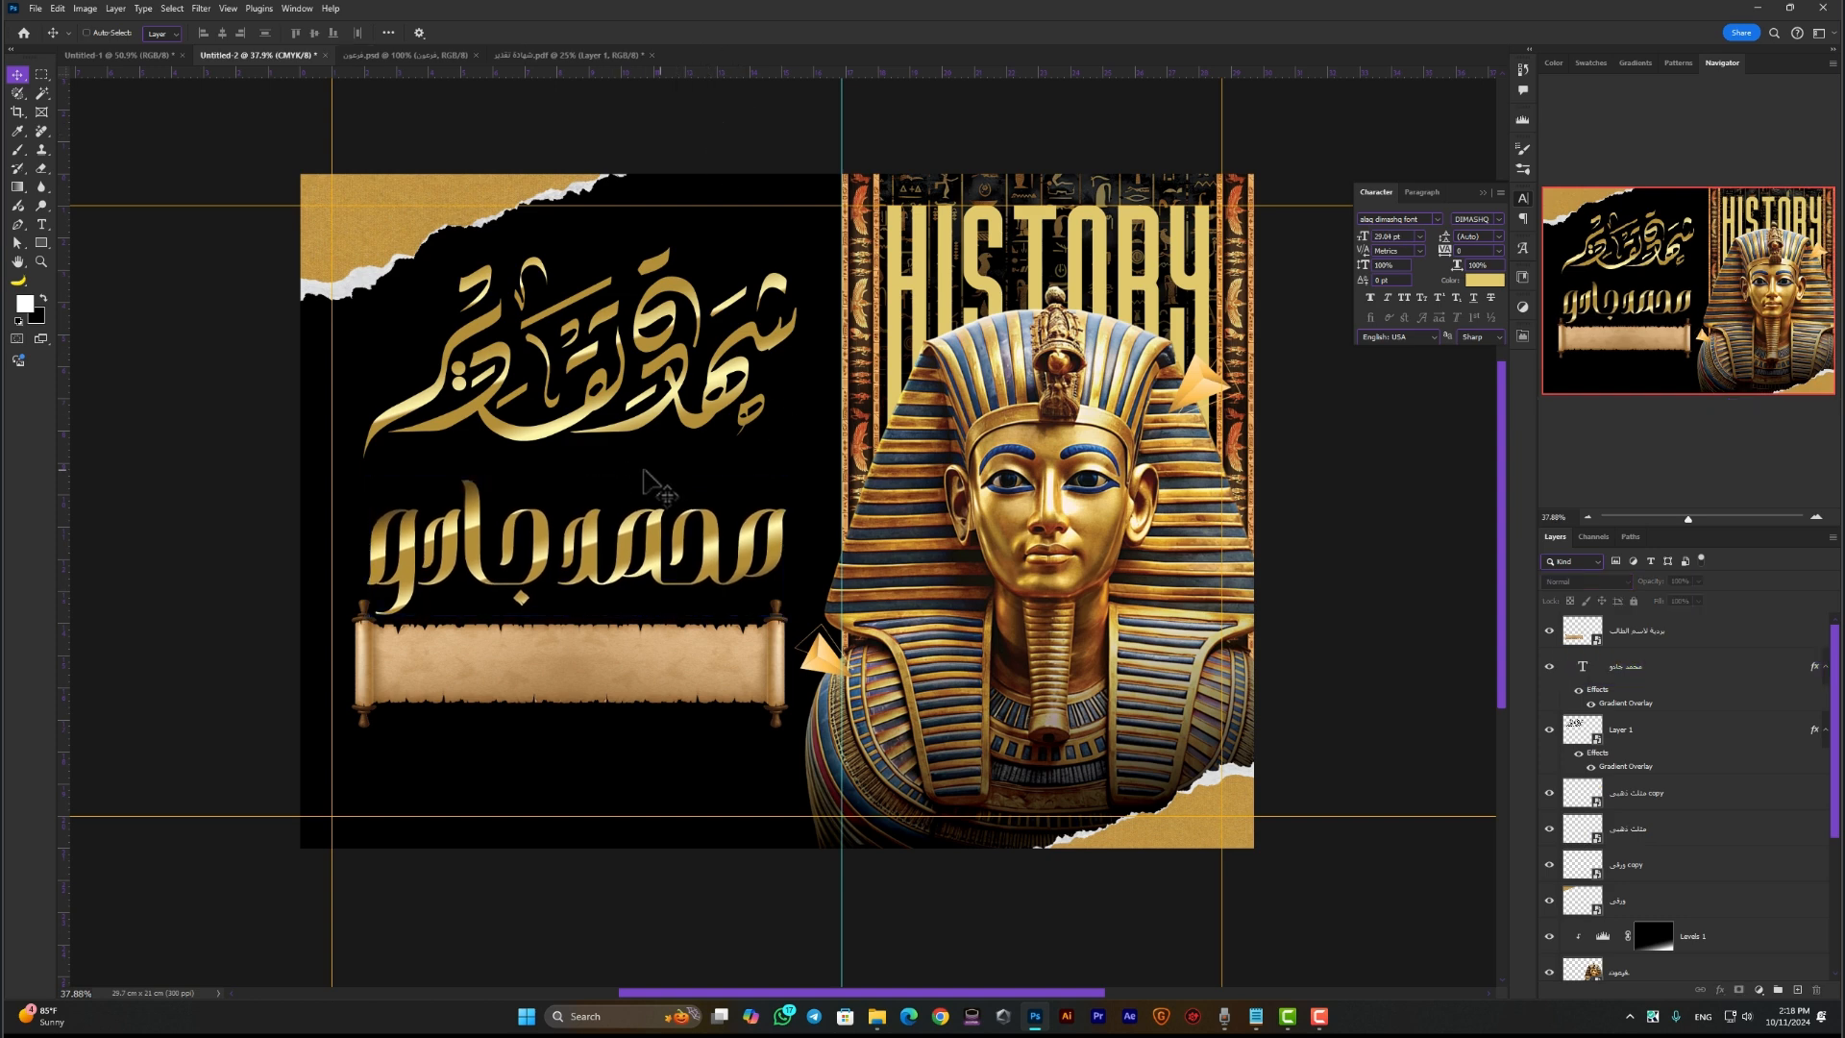
ctrl+click(650, 575)
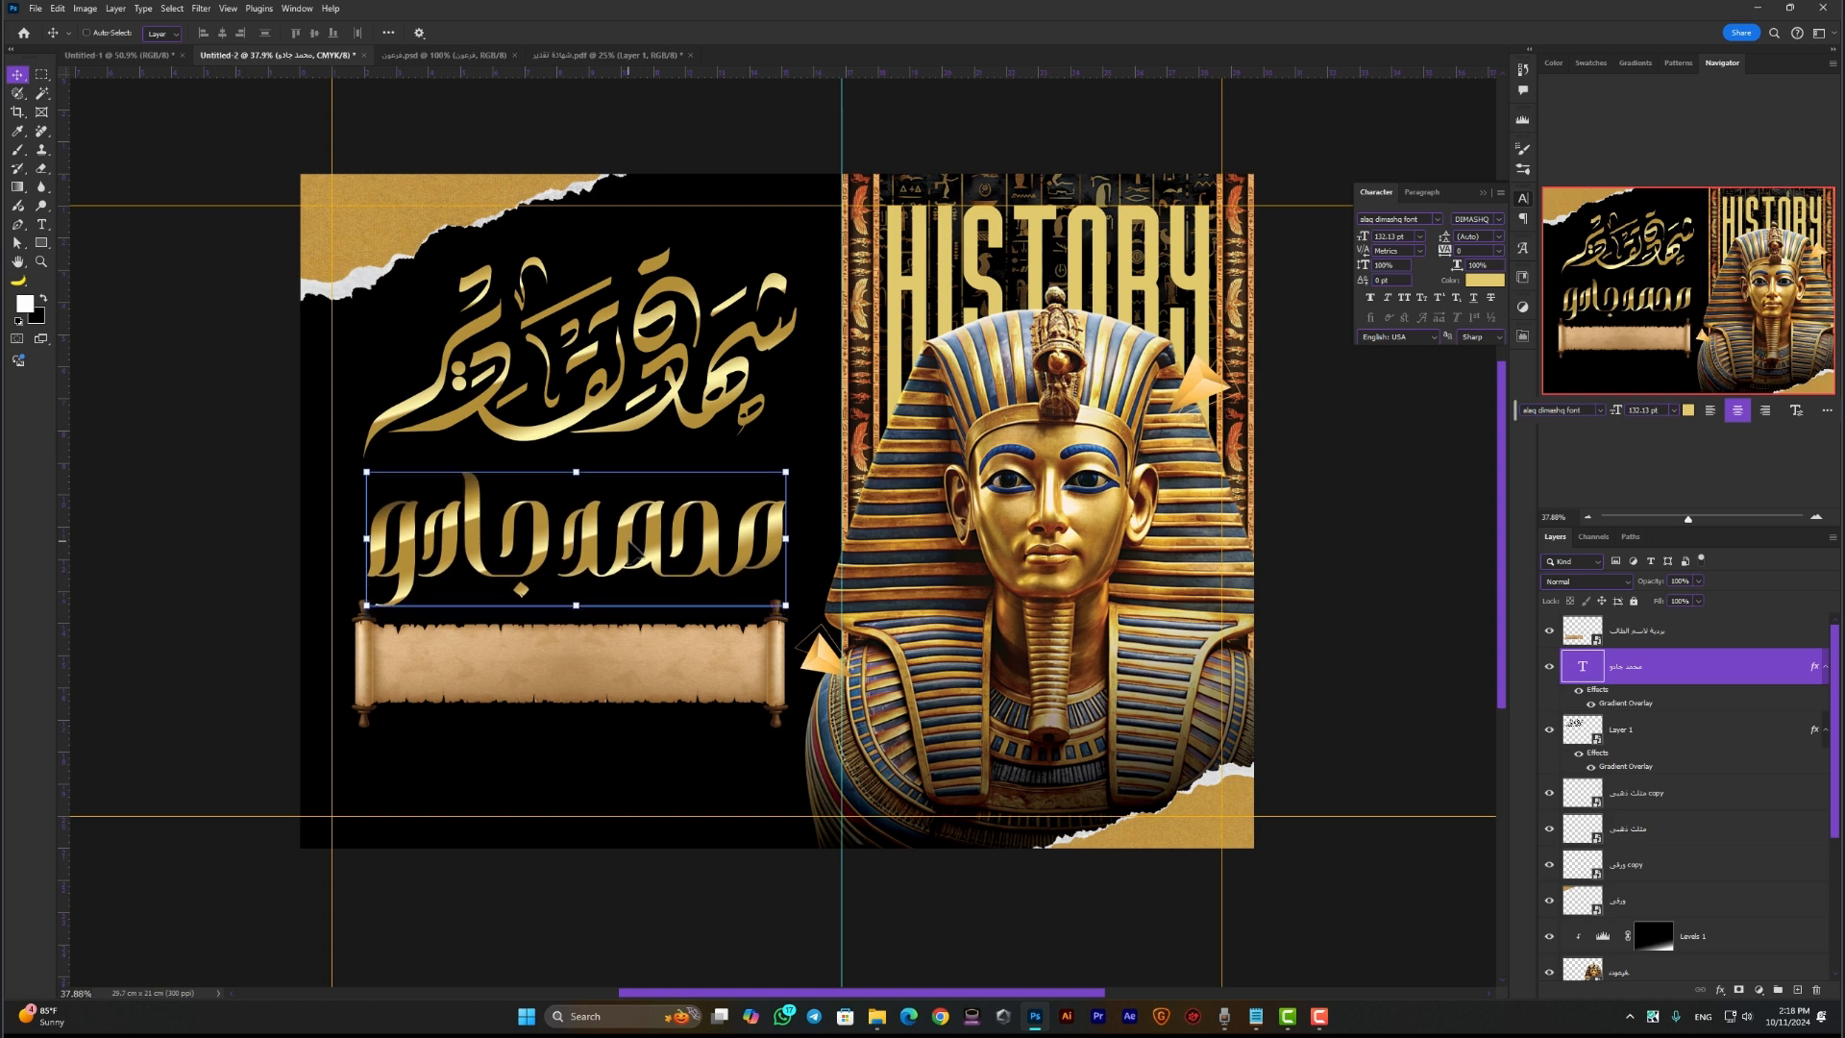
ctrl+click(673, 643)
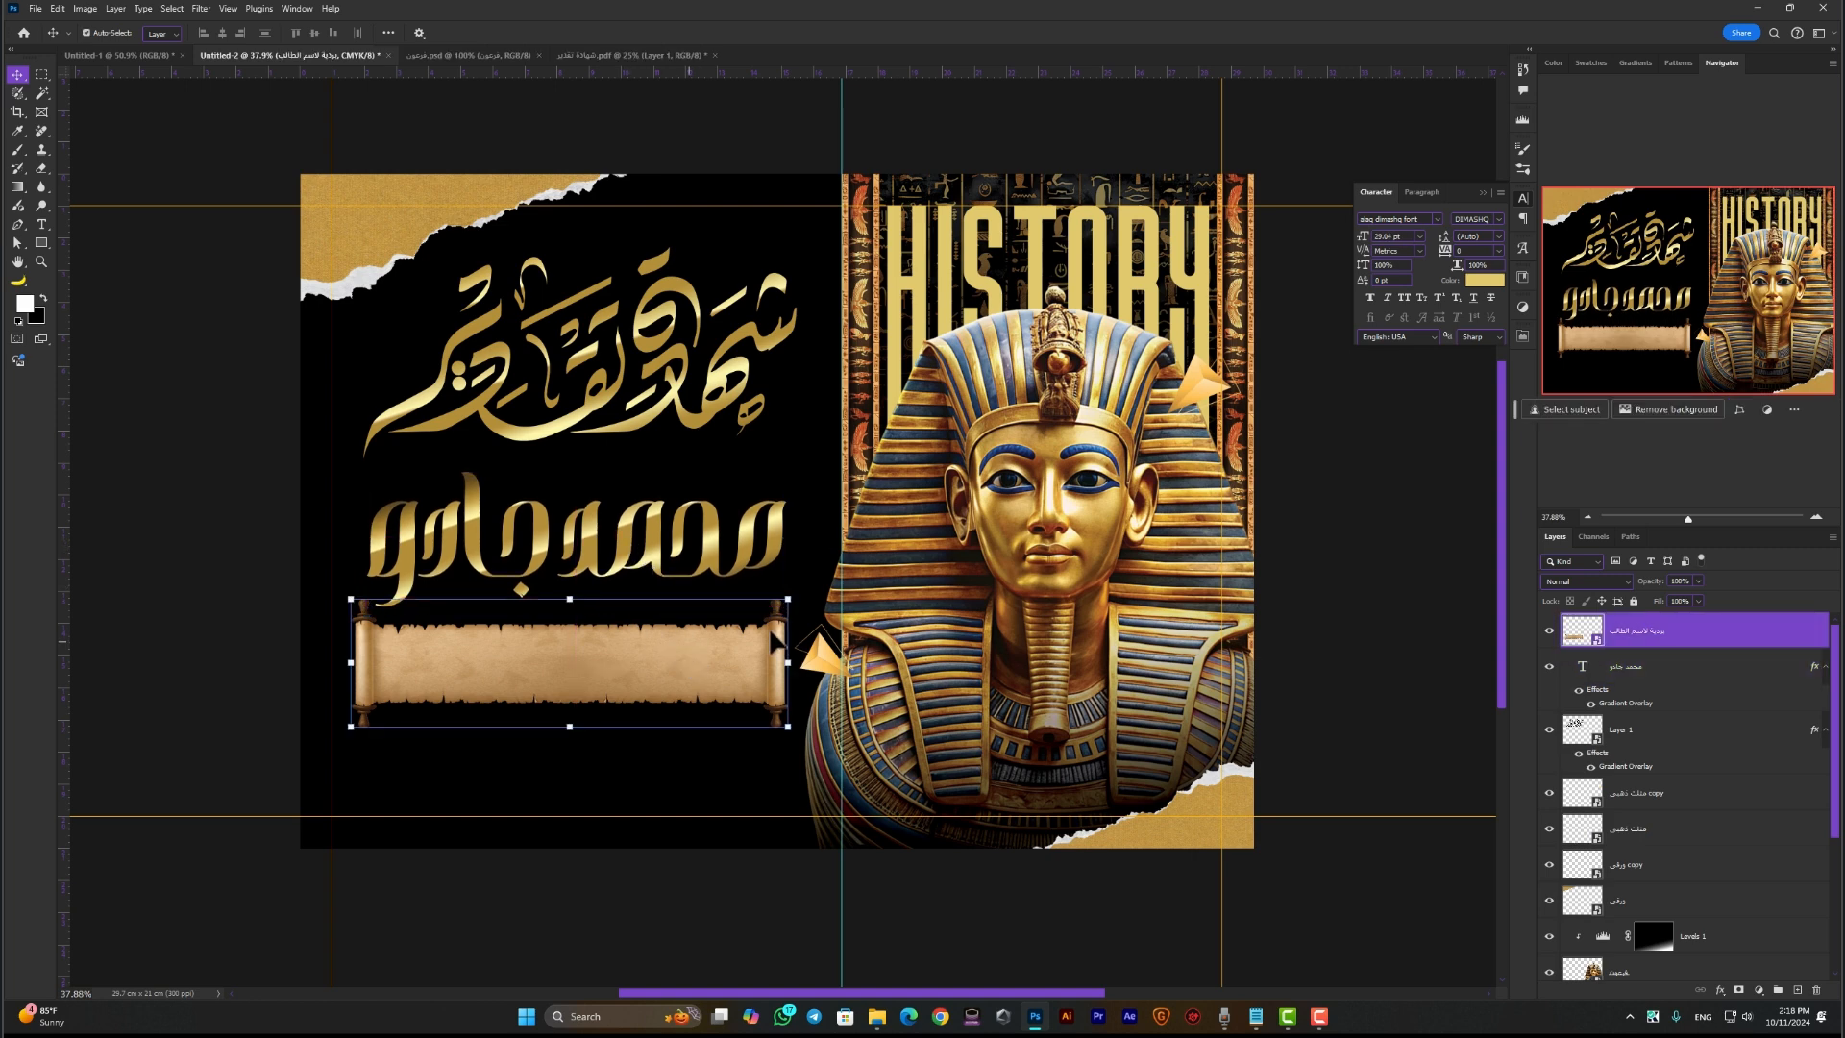
ctrl+click(750, 886)
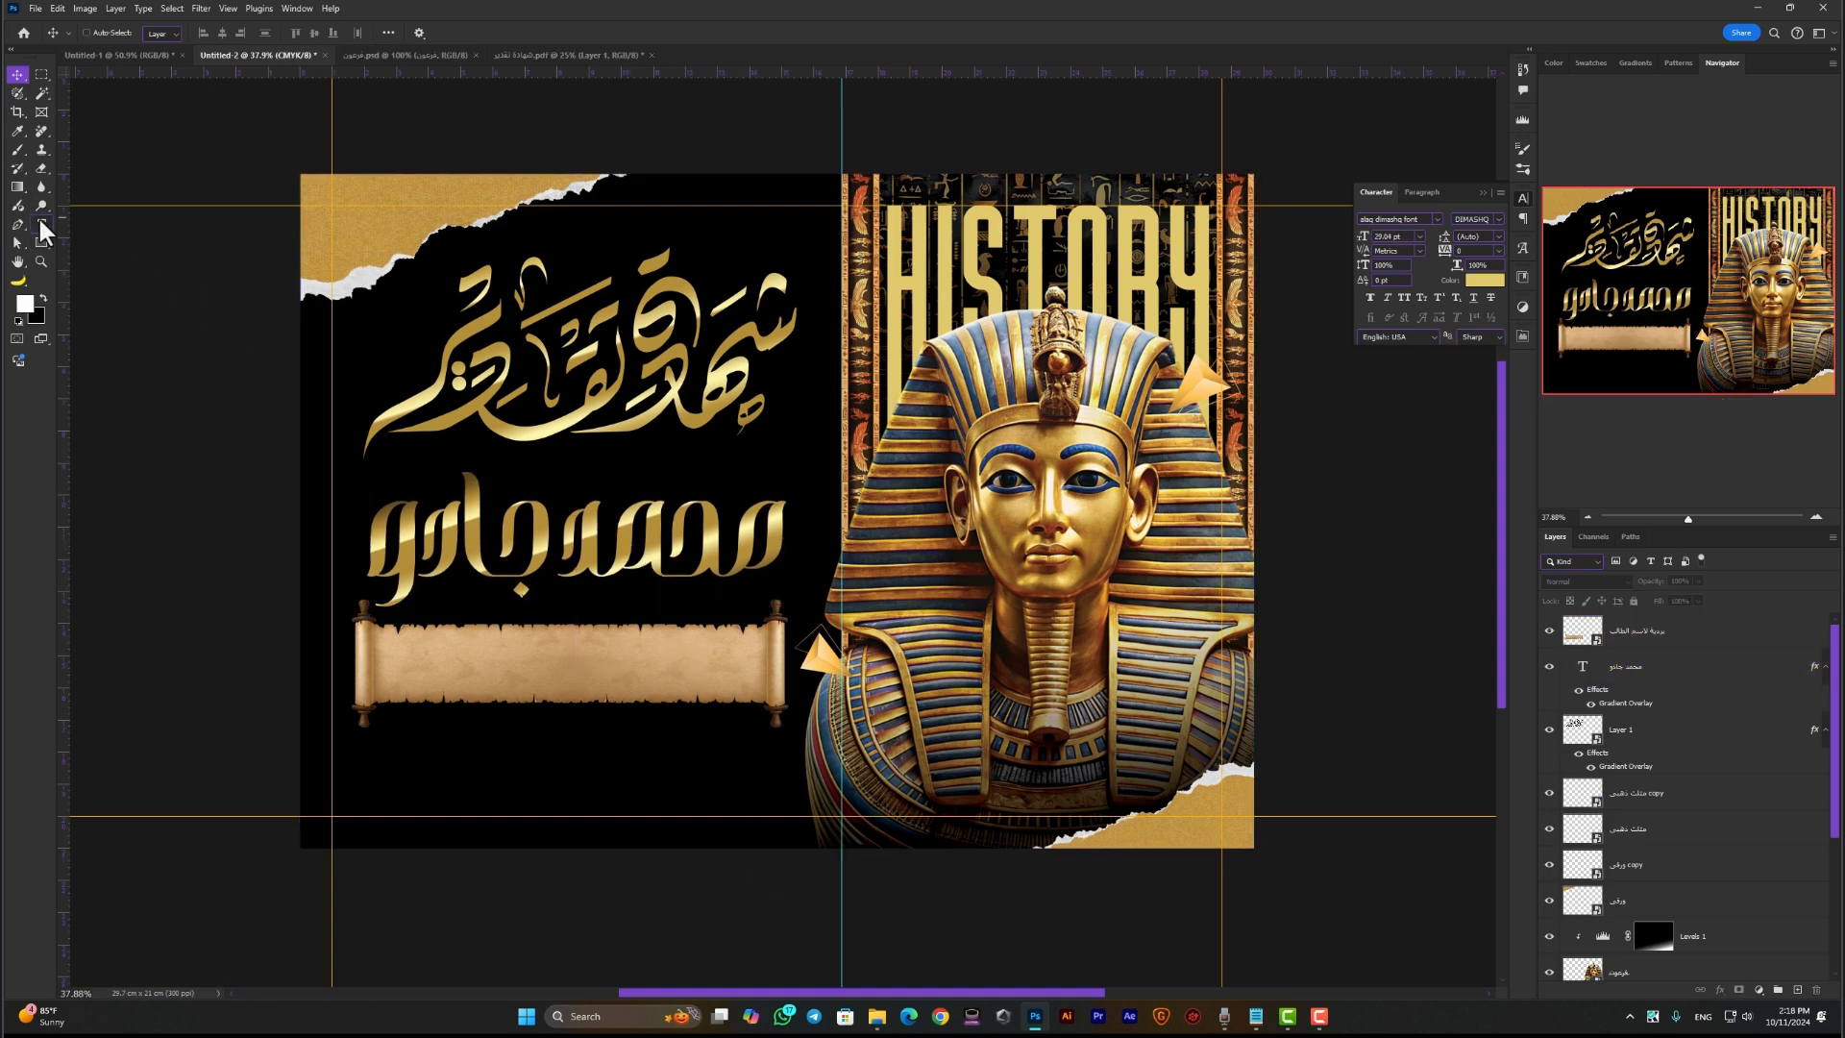
Add a text line reading "يتشرف الاستاذ" in the empty black area below the papyrus scroll
click(42, 227)
click(626, 742)
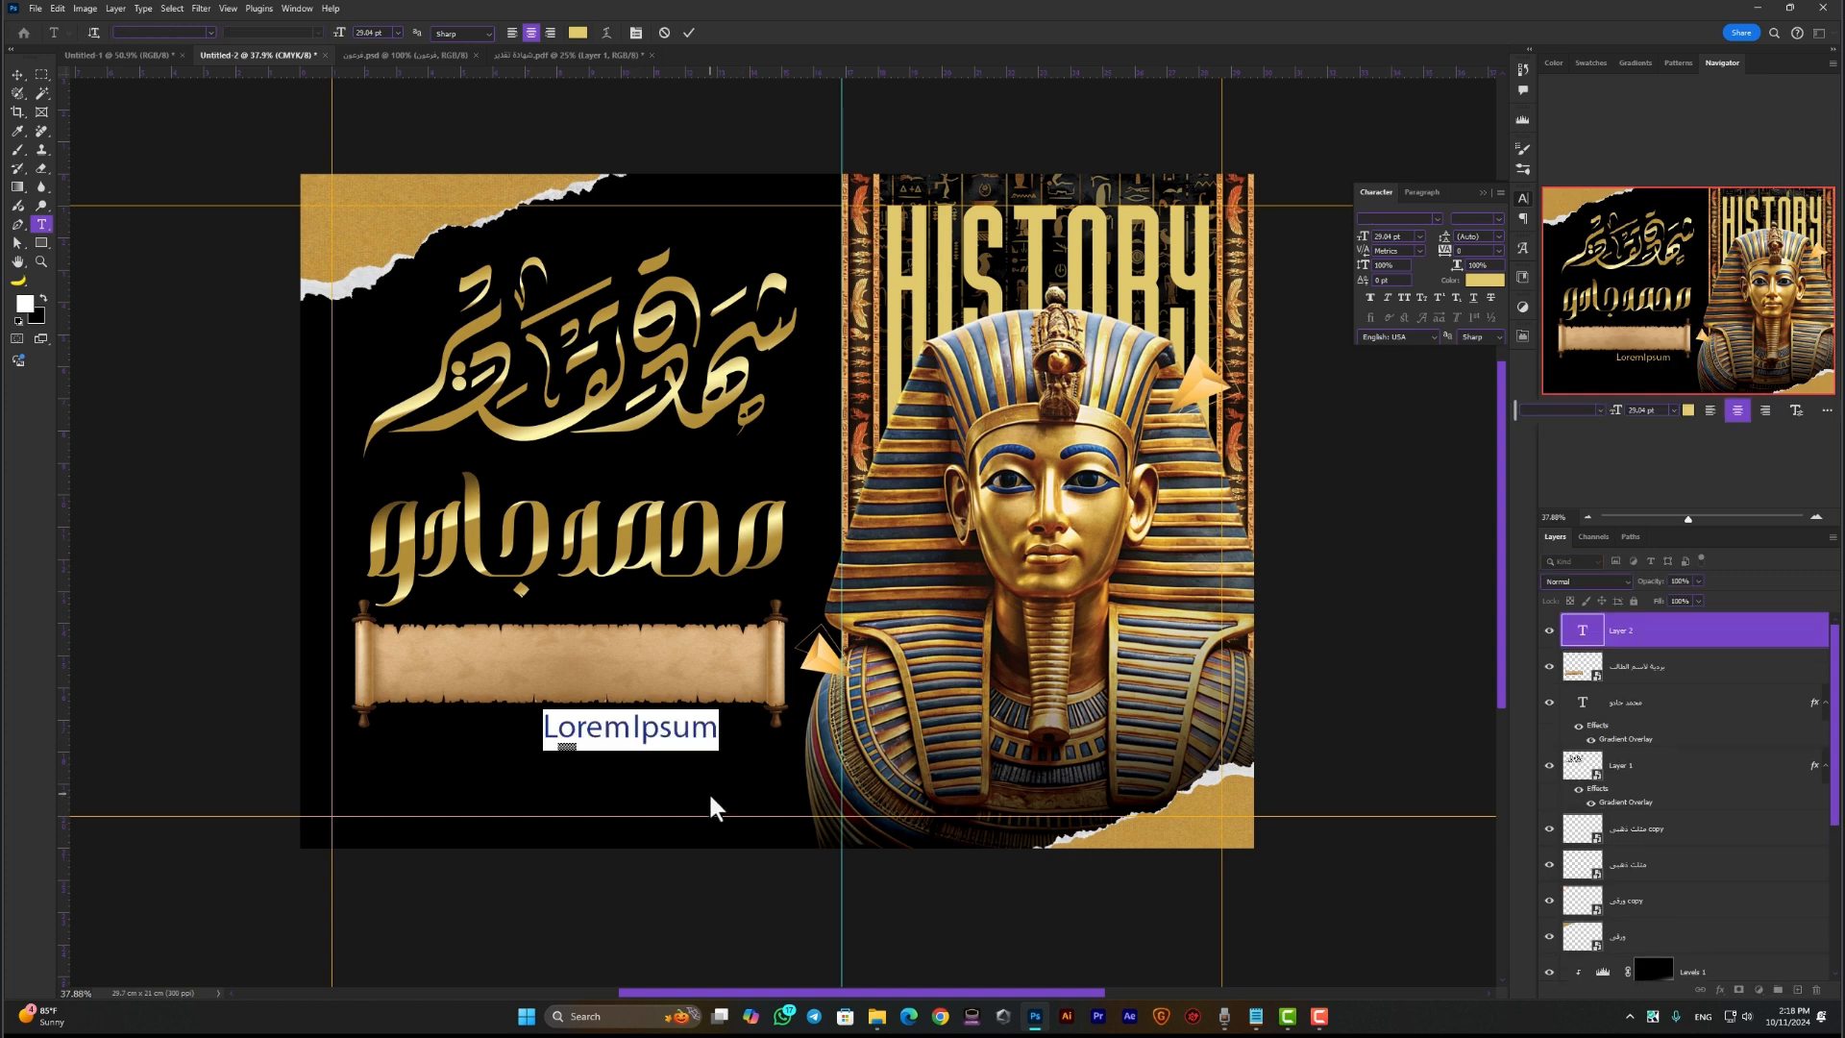
key(alt+shift)
text(يتشرف)
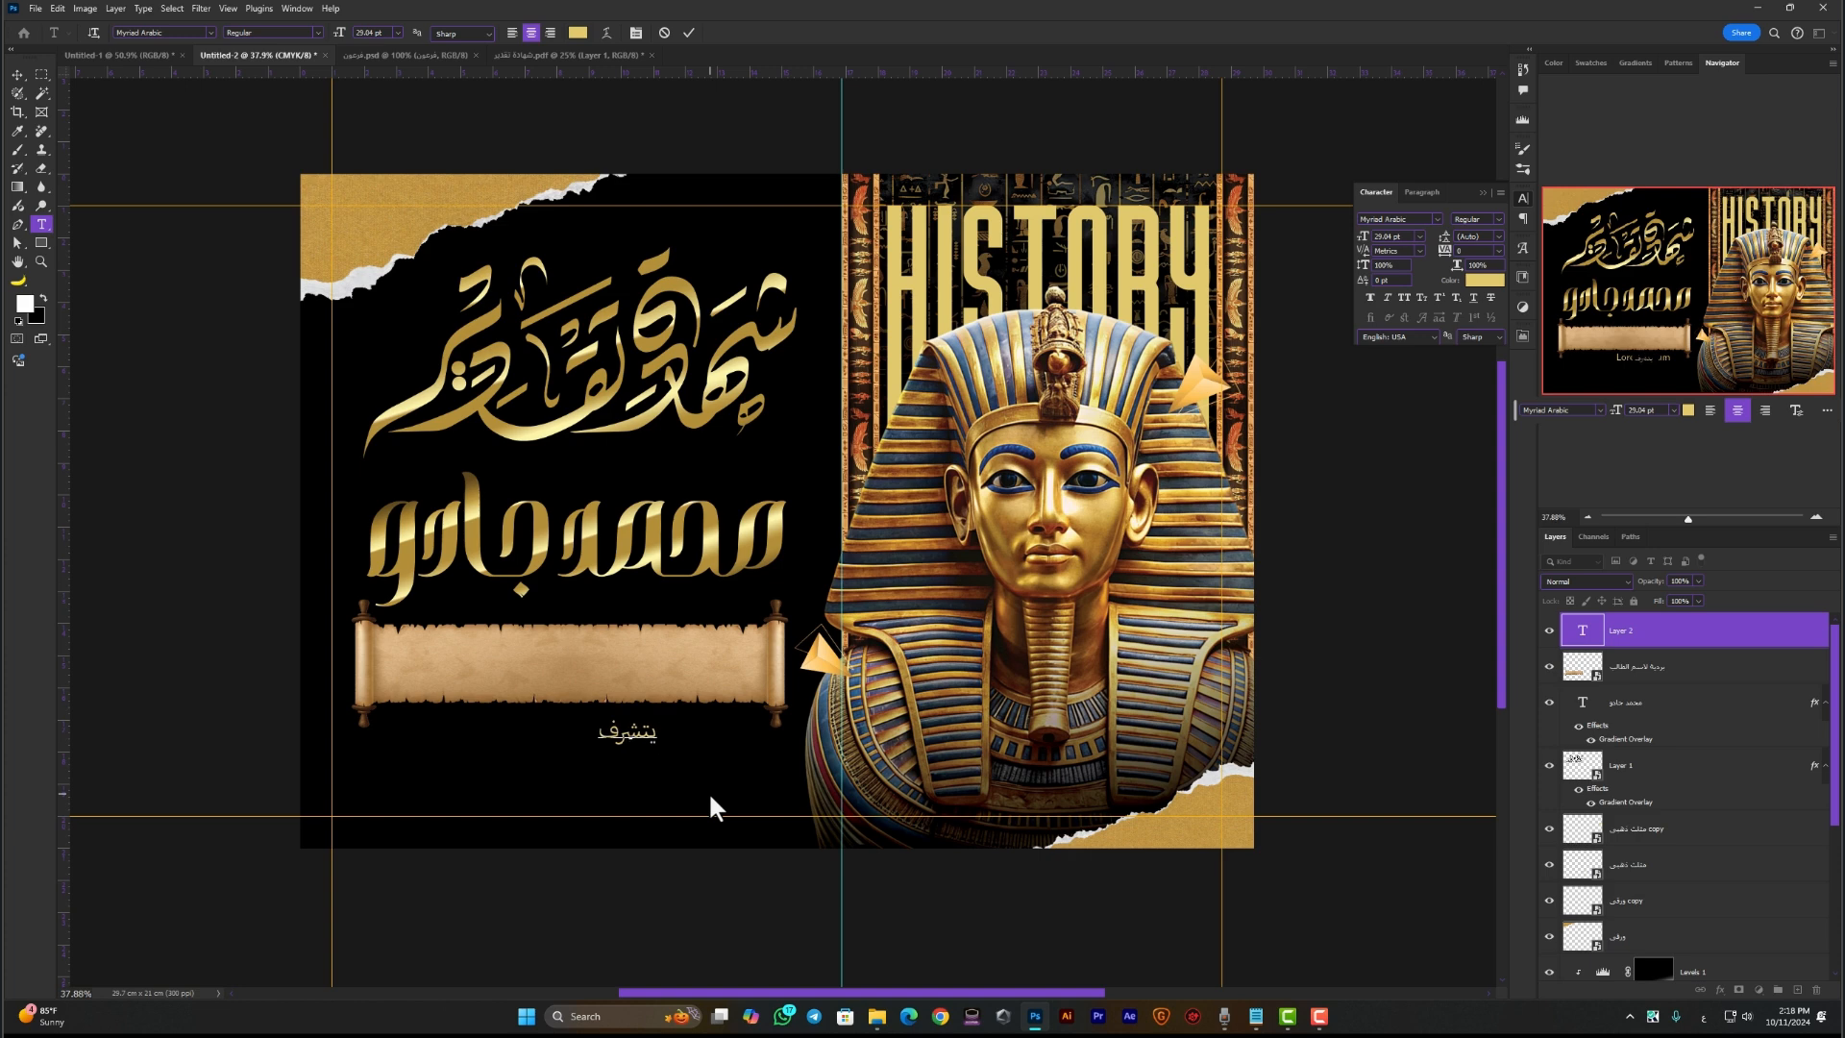
text( الاستاذ)
click(716, 807)
Recolour the "يتشرف الاستاذ" line white and set its font to Kufam Bold
click(1476, 286)
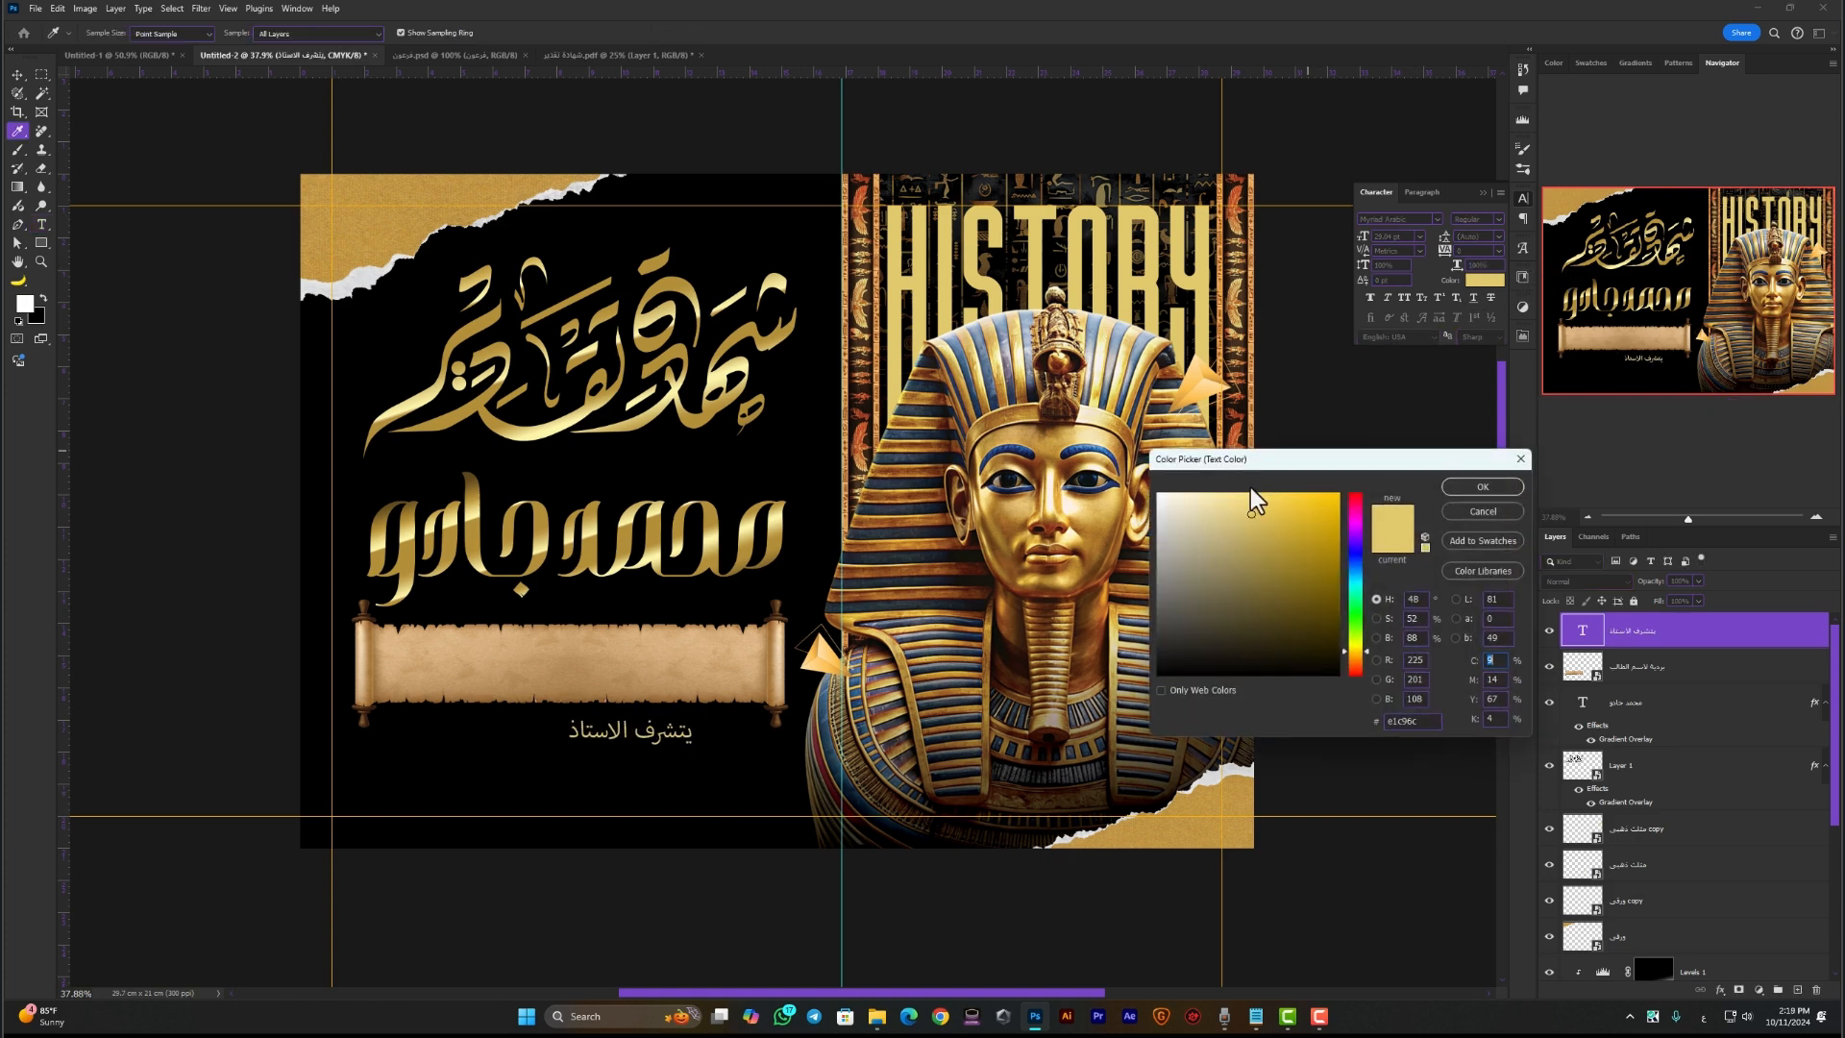
drag(1253, 576, 857, 117)
key(Return)
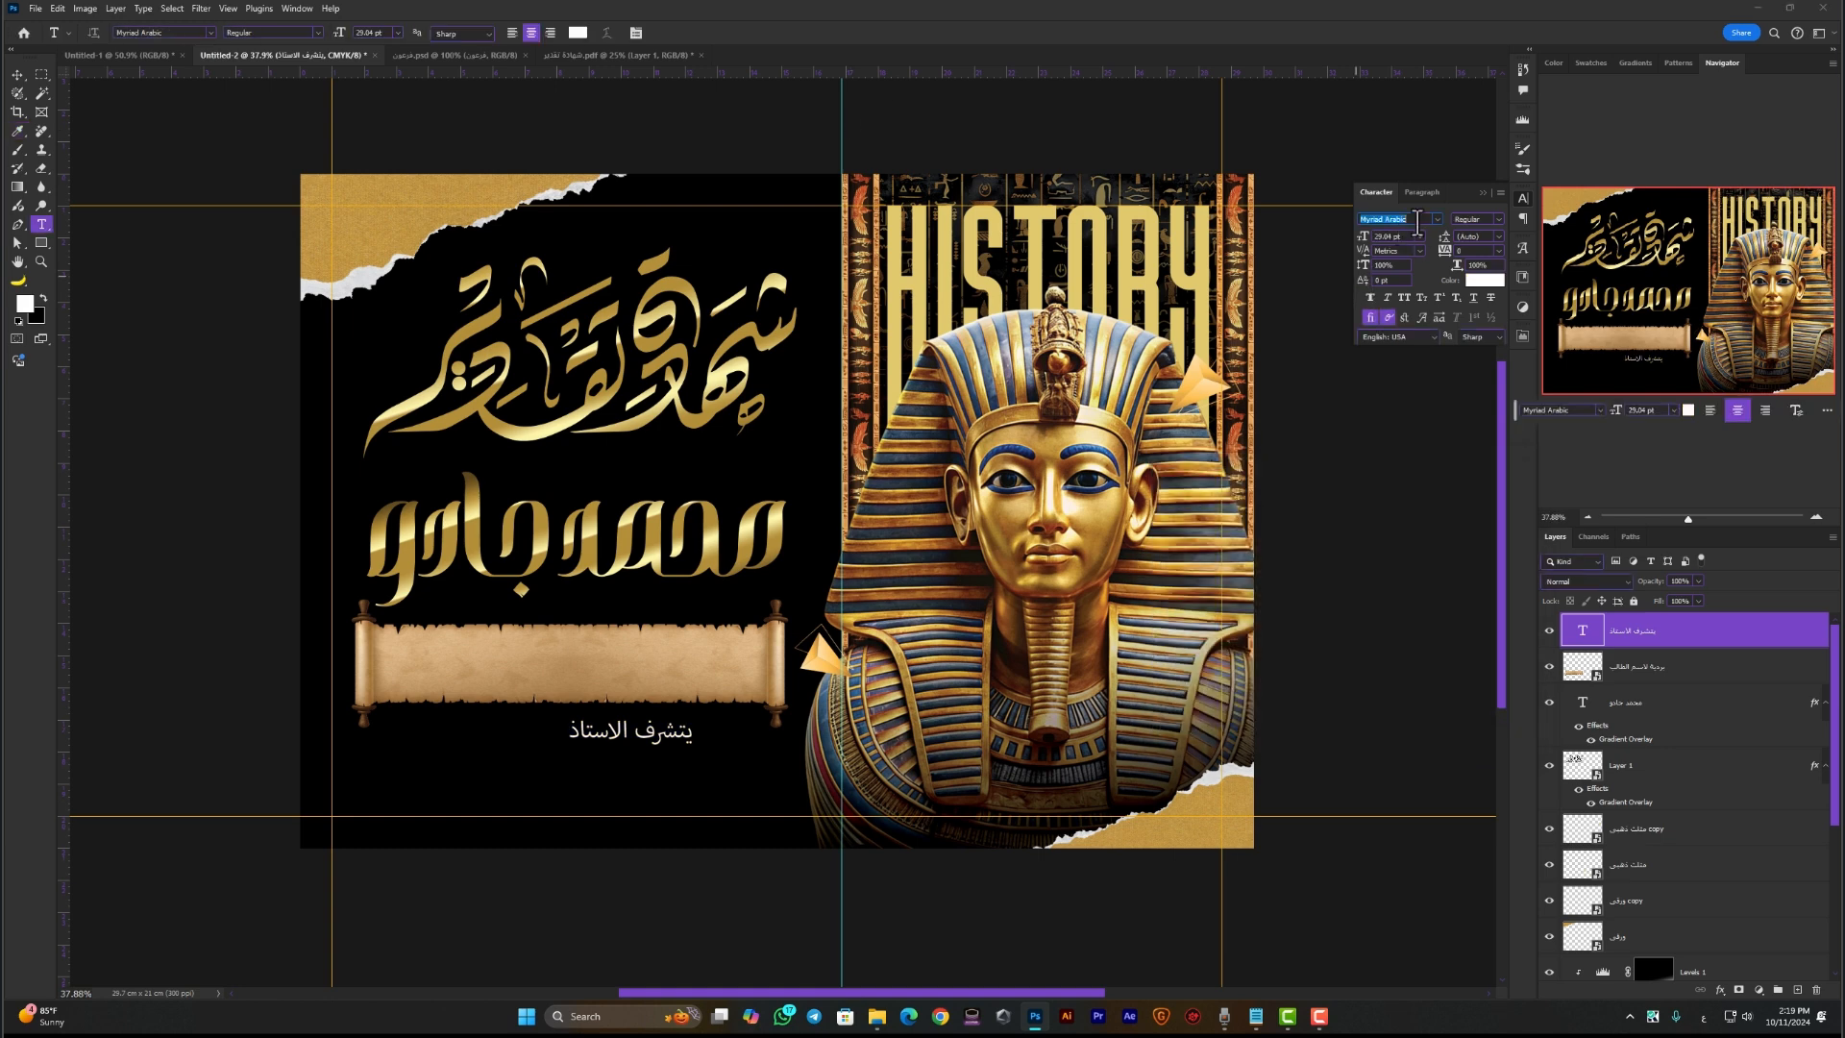
key(alt+shift)
text(kufam)
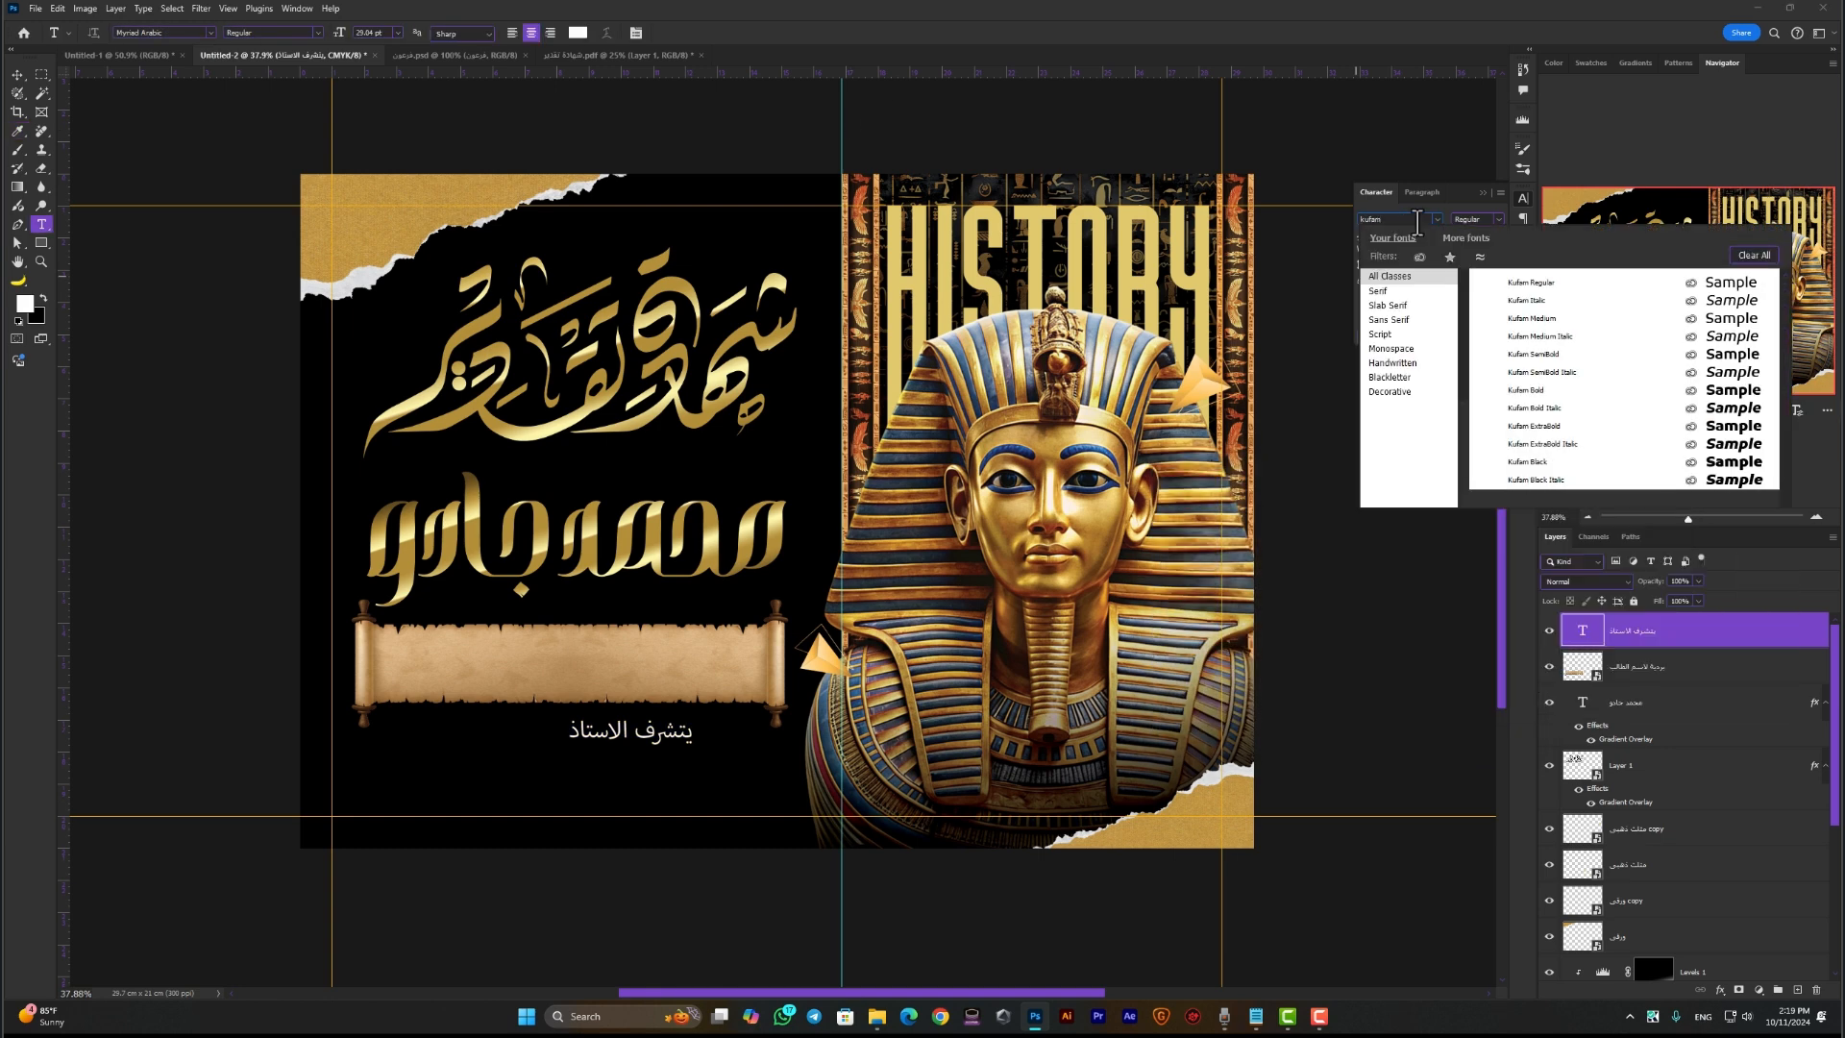
click(1537, 374)
Scale the "يتشرف الاستاذ" line down to about 12.7 pt and place it above the right end of the name
click(17, 74)
key(ctrl+t)
drag(748, 709, 692, 468)
key(Return)
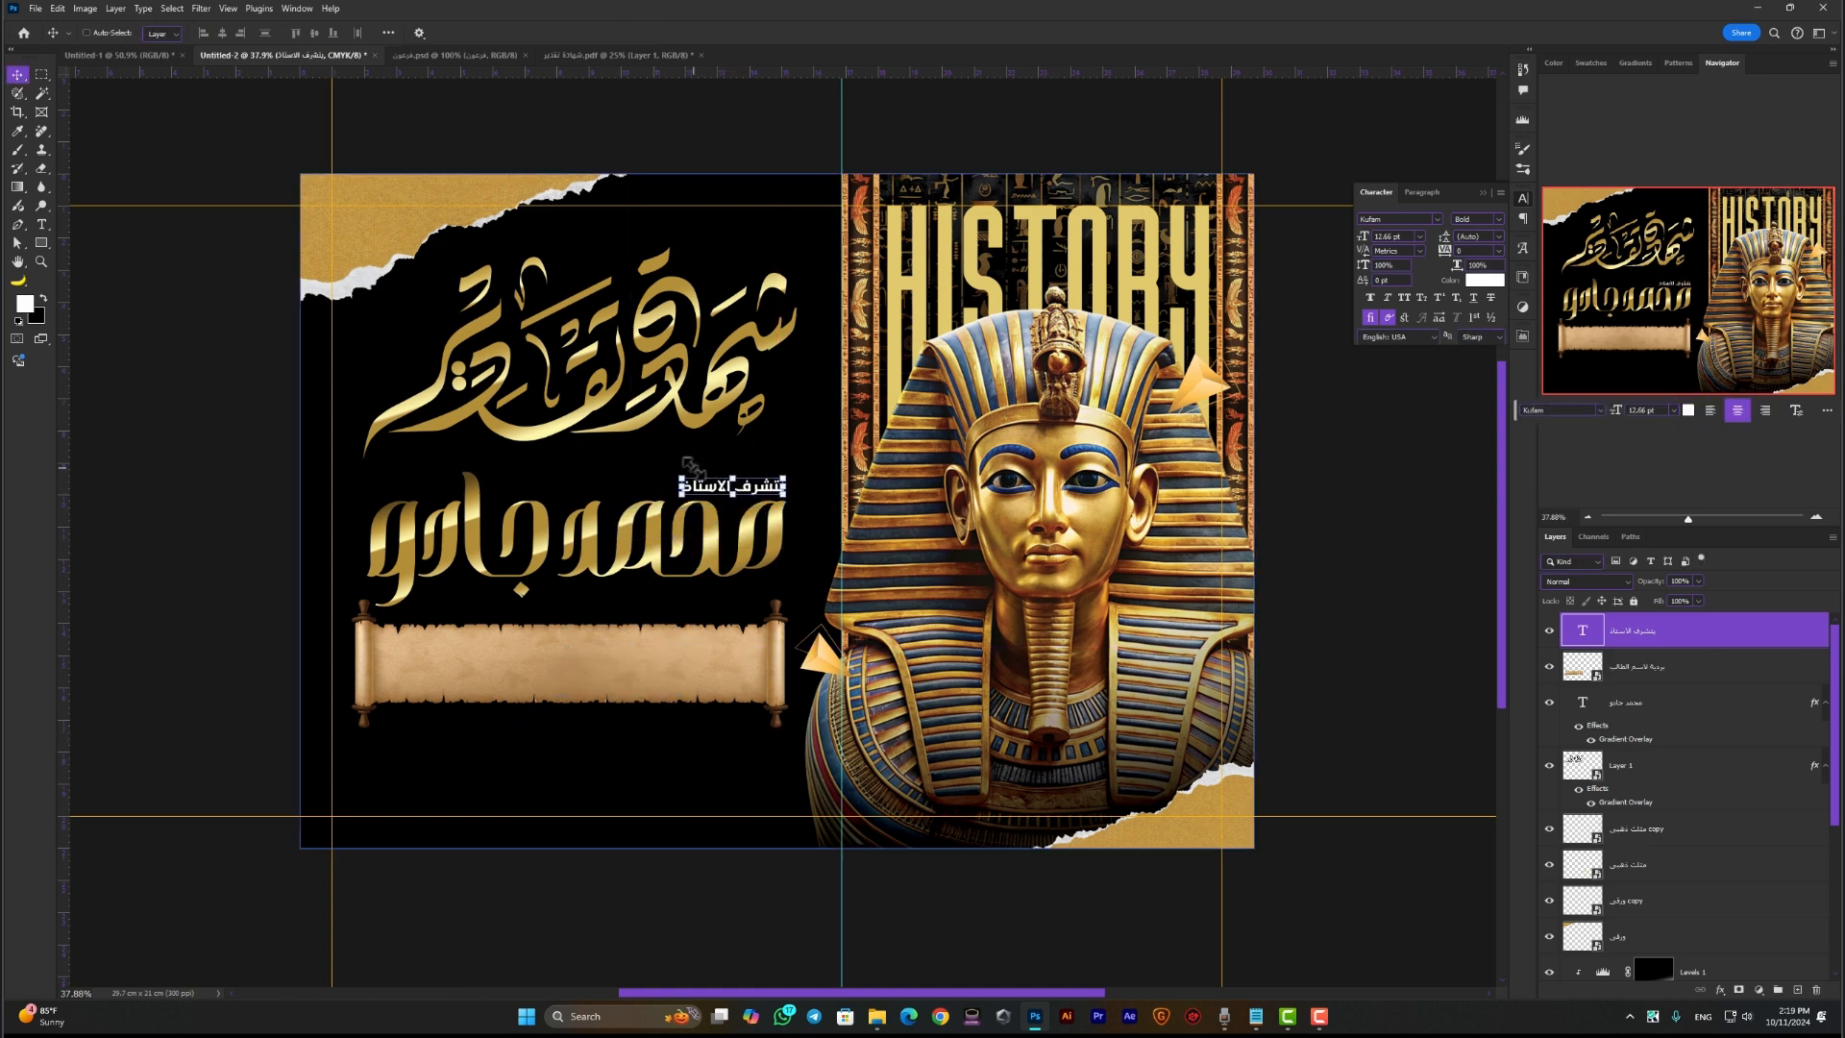
scroll(759, 432, up, 1)
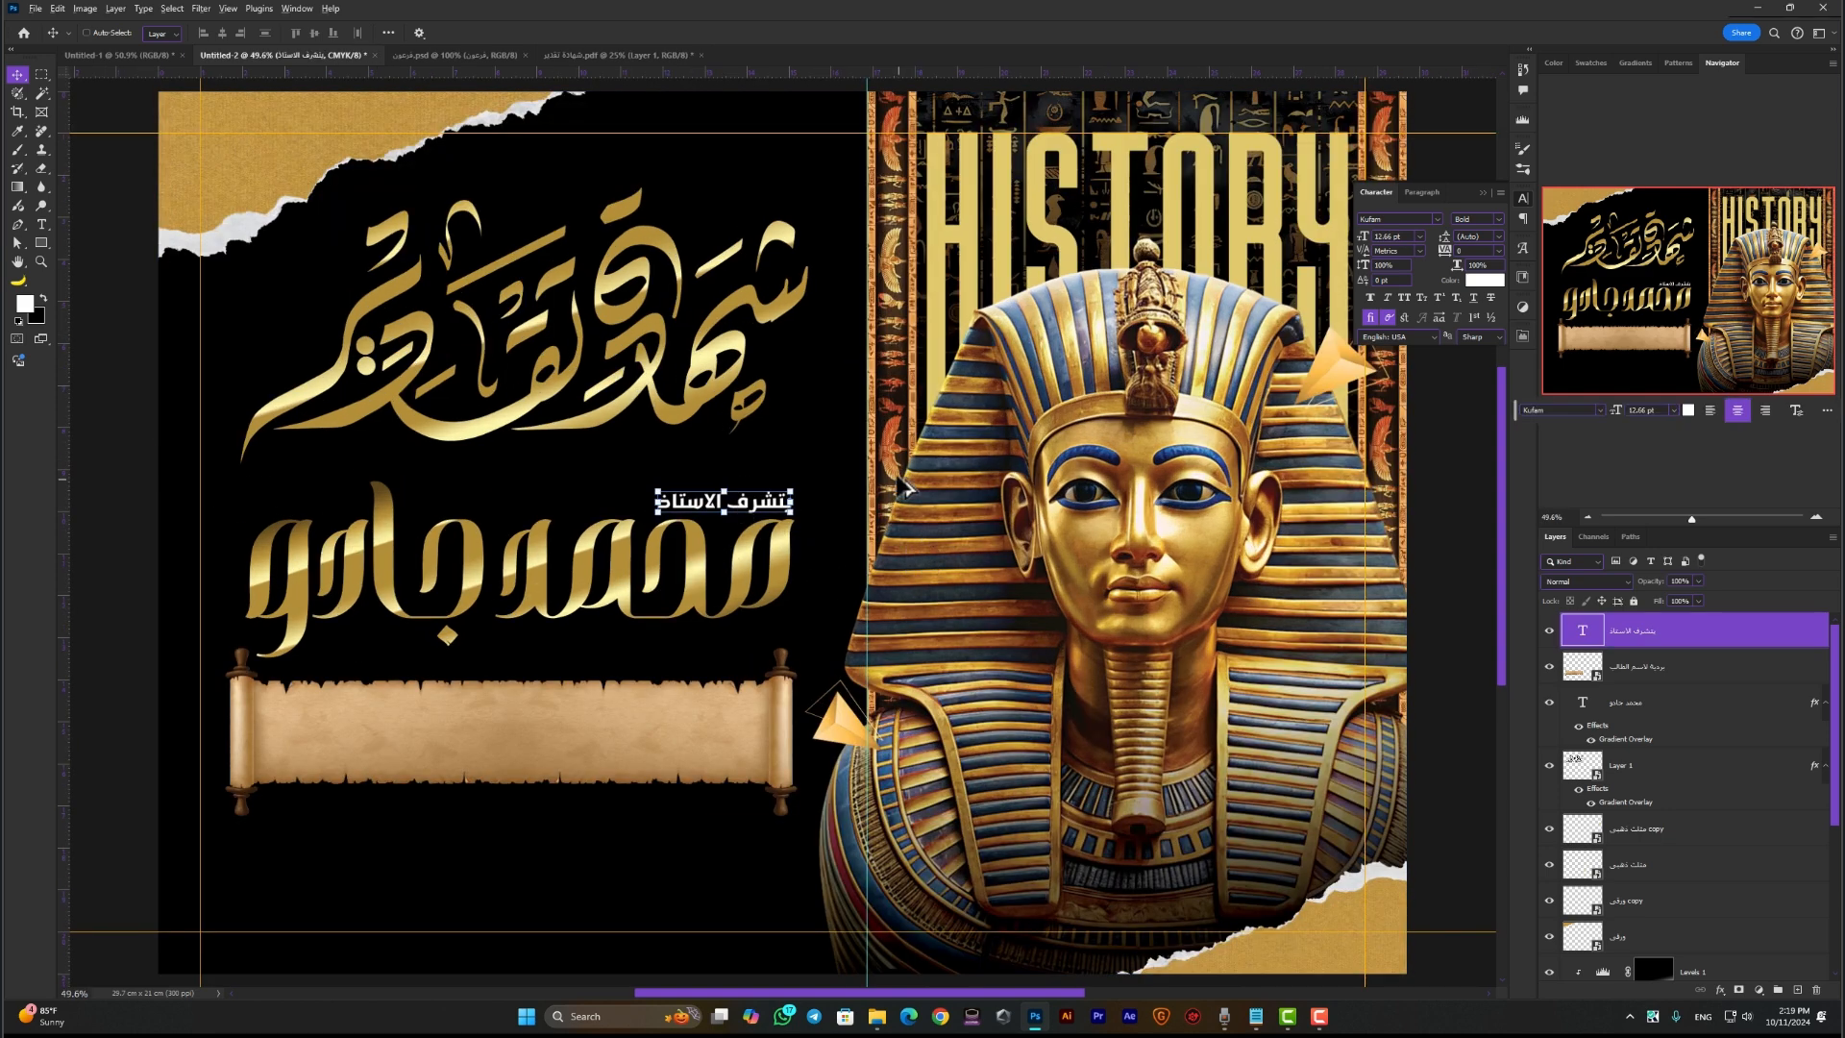
Duplicate the small white line straight down beneath the name and change the copy's text to "بمنح هذه الشهادة الى الطالب / ــة"
drag(903, 488, 899, 623)
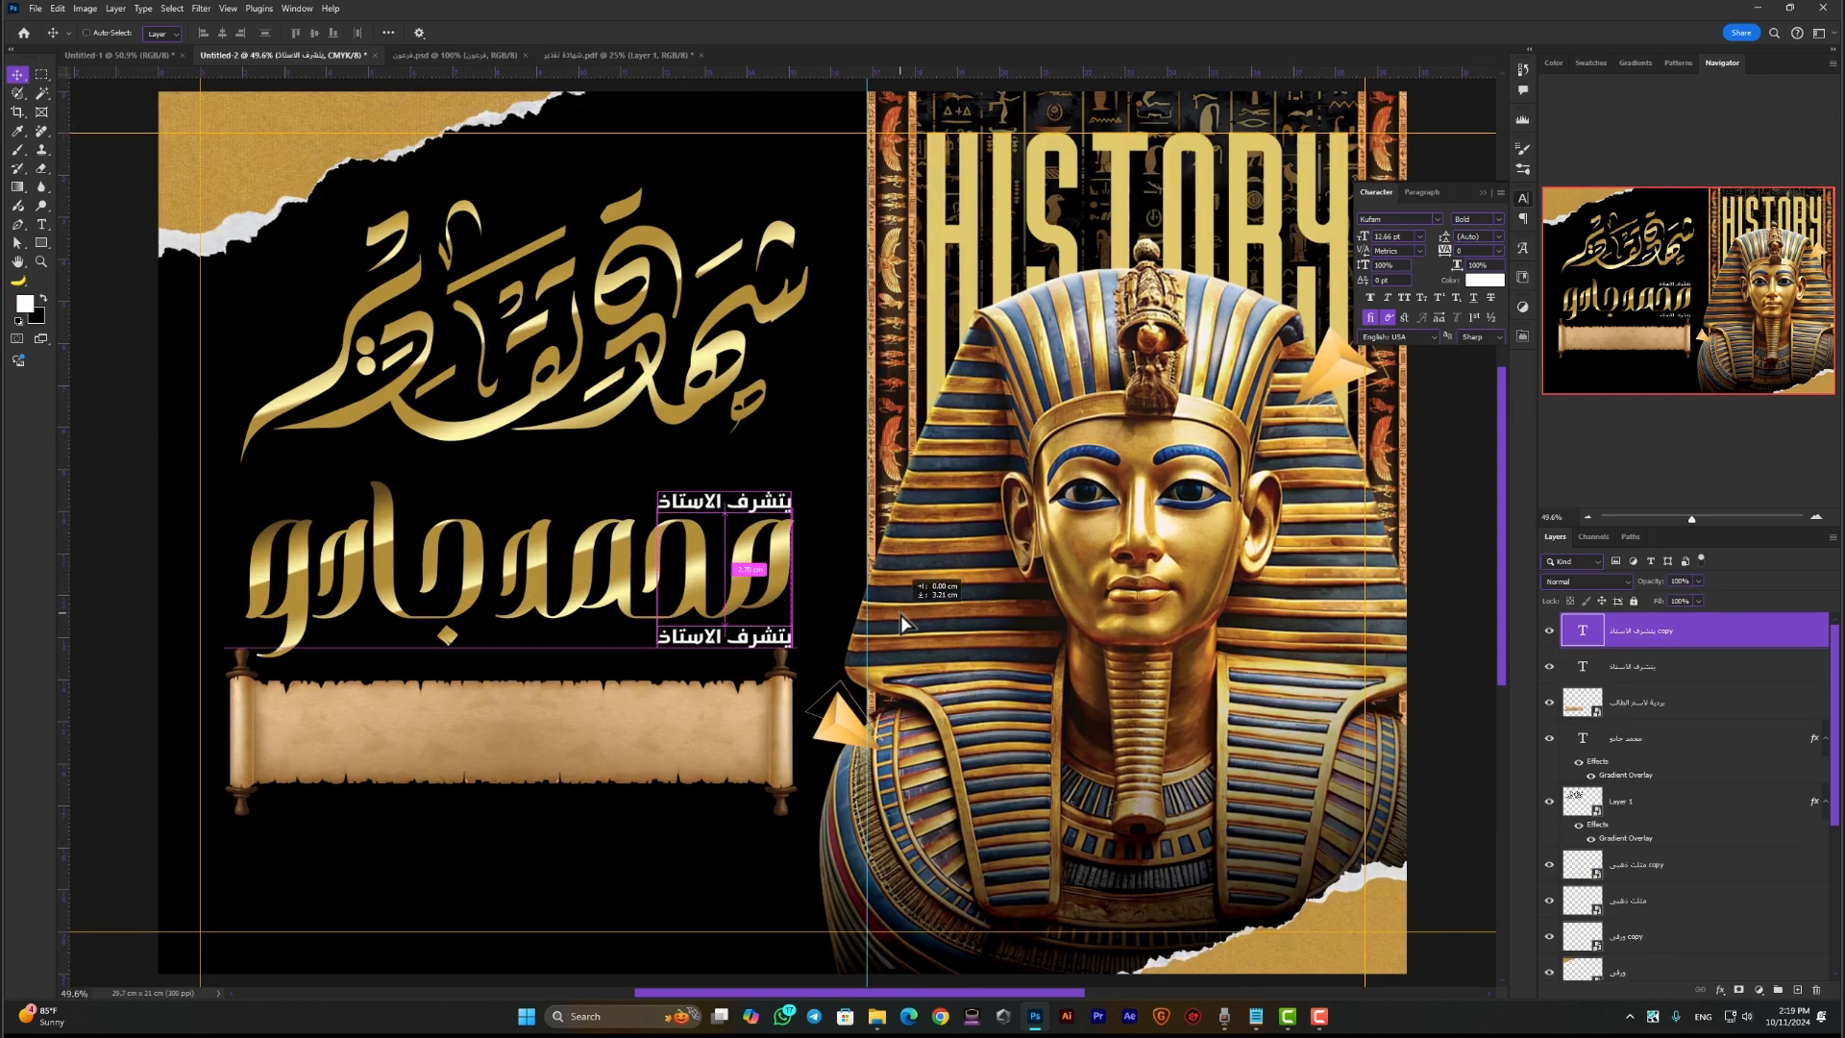
double_click(1583, 634)
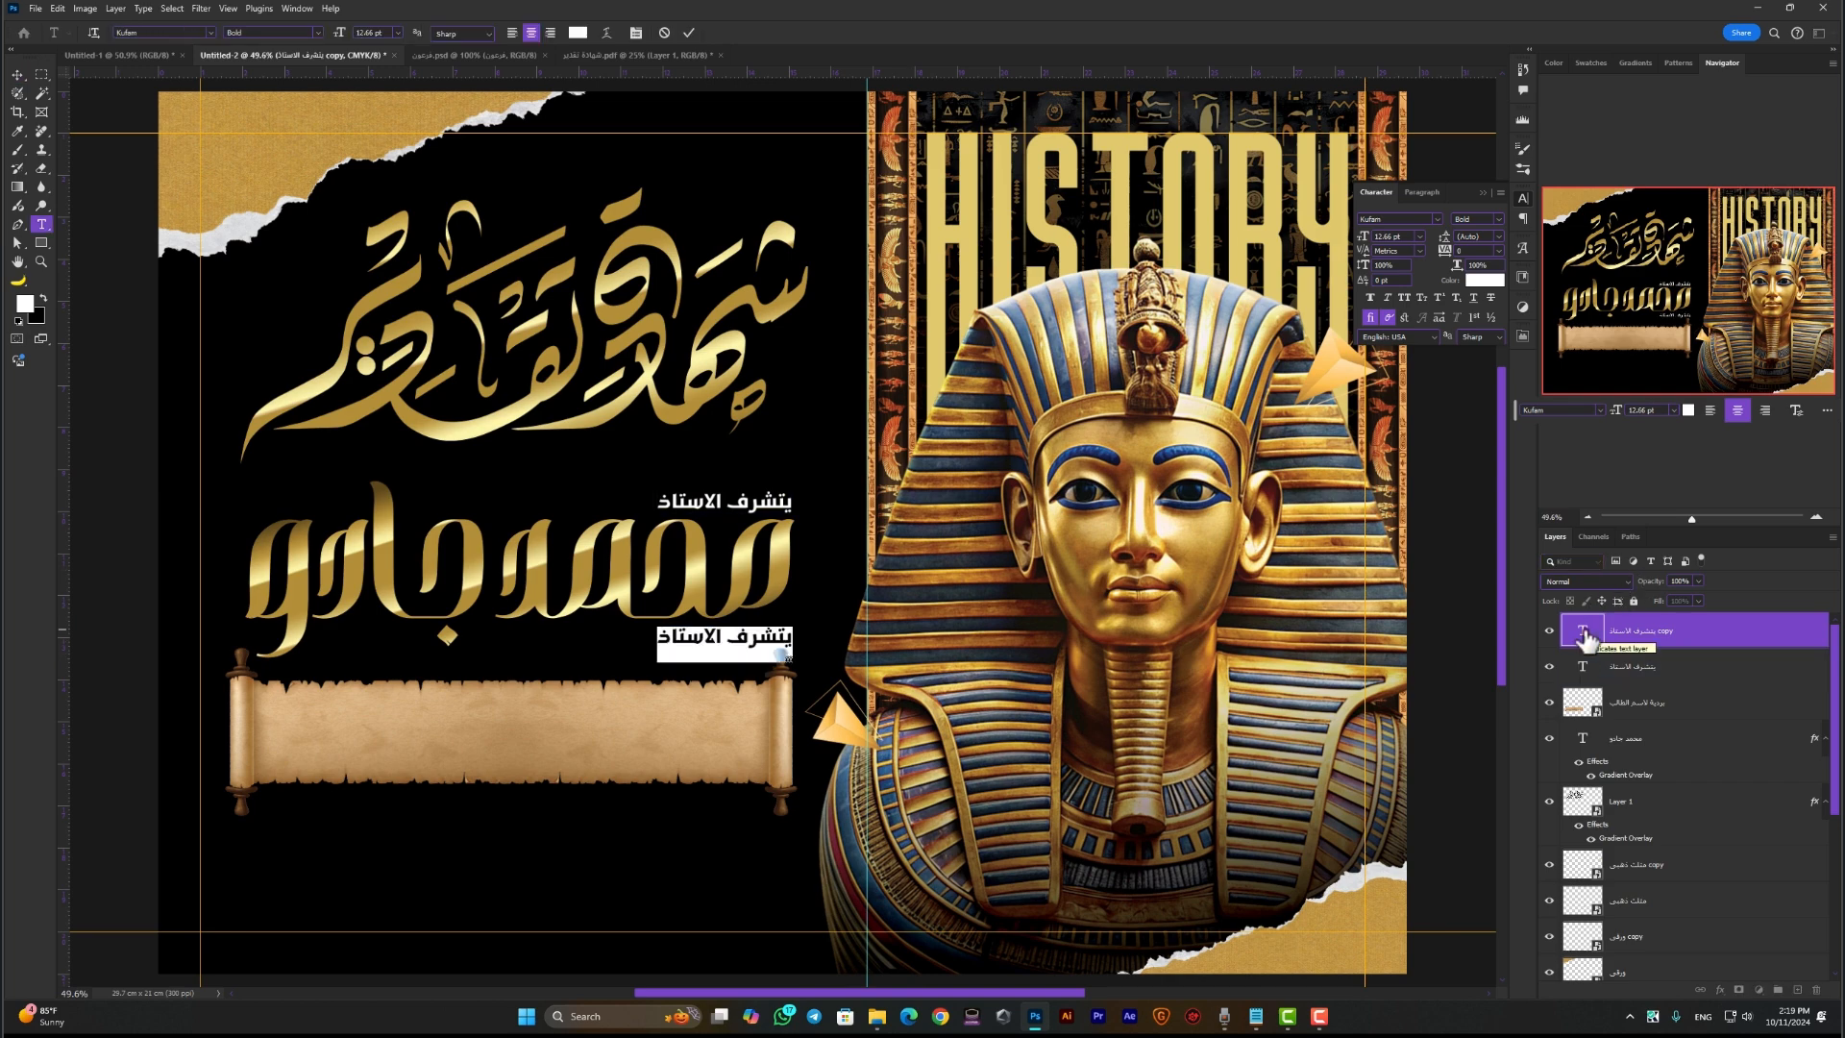
key(alt+shift)
text(بمنح هذه الشه)
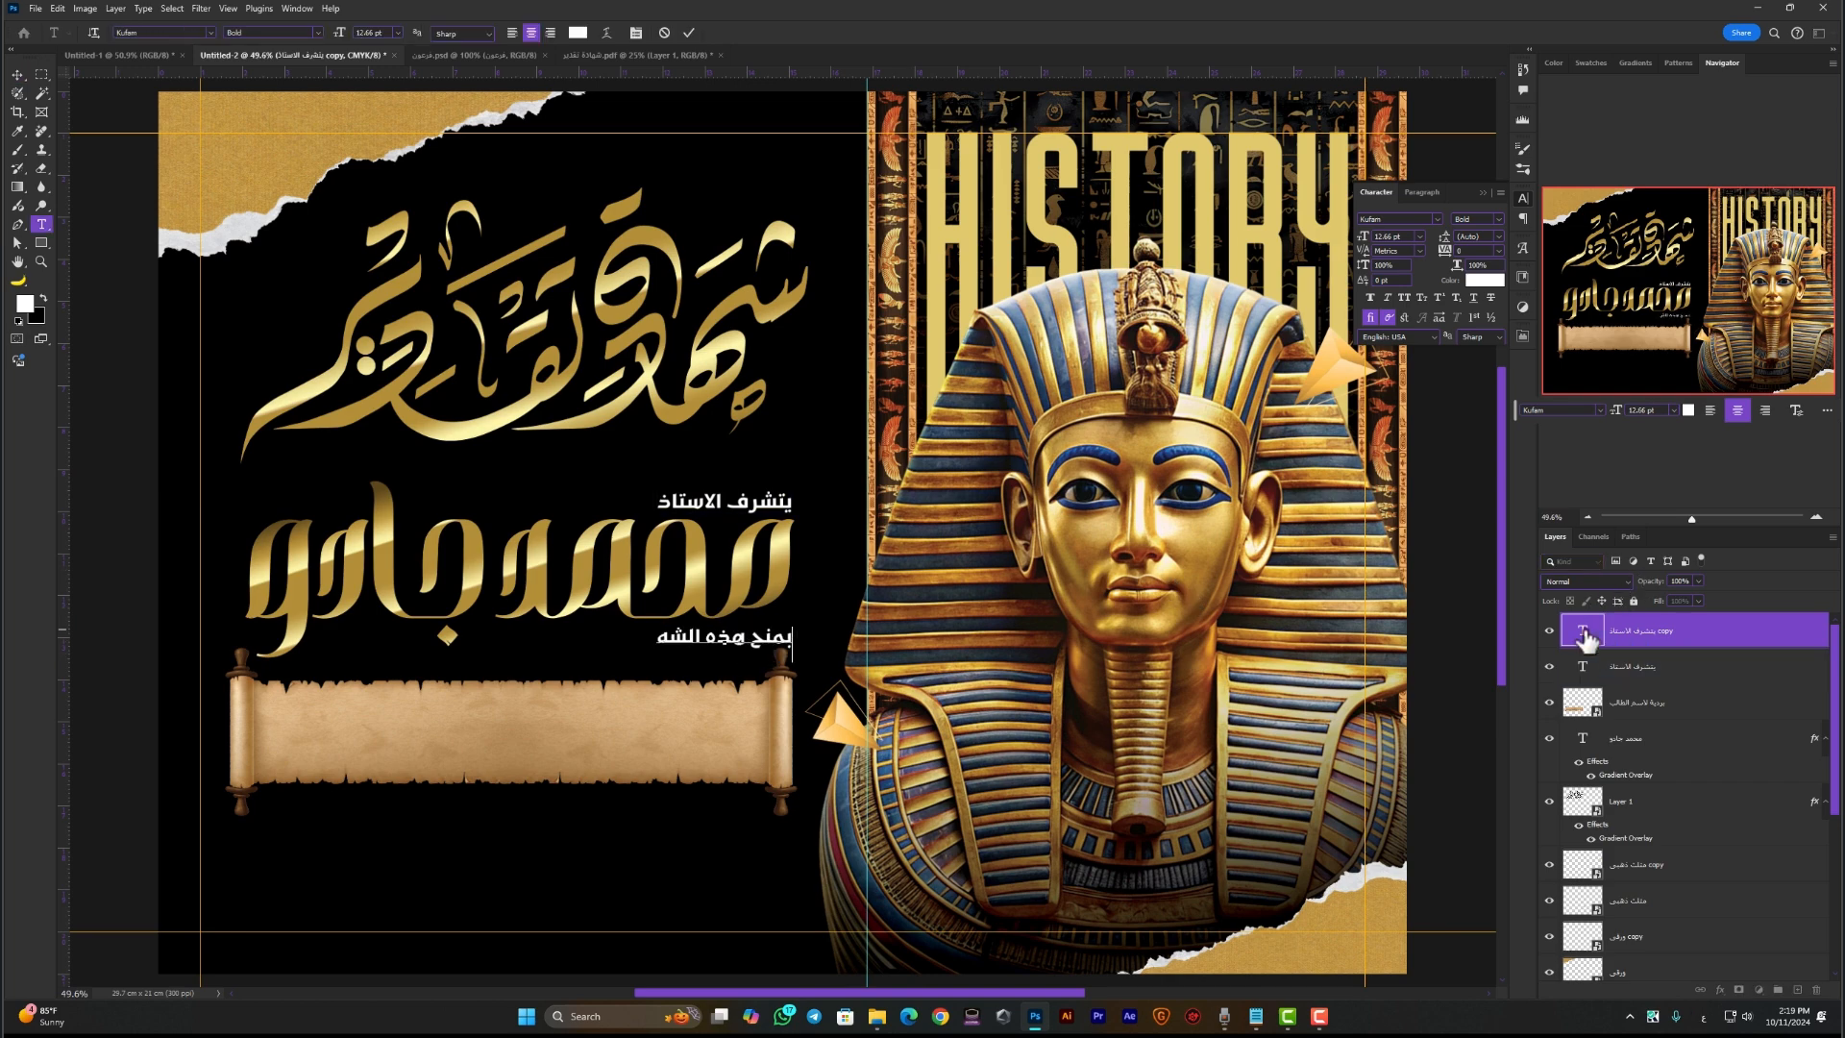
text(ادة الى الطالب)
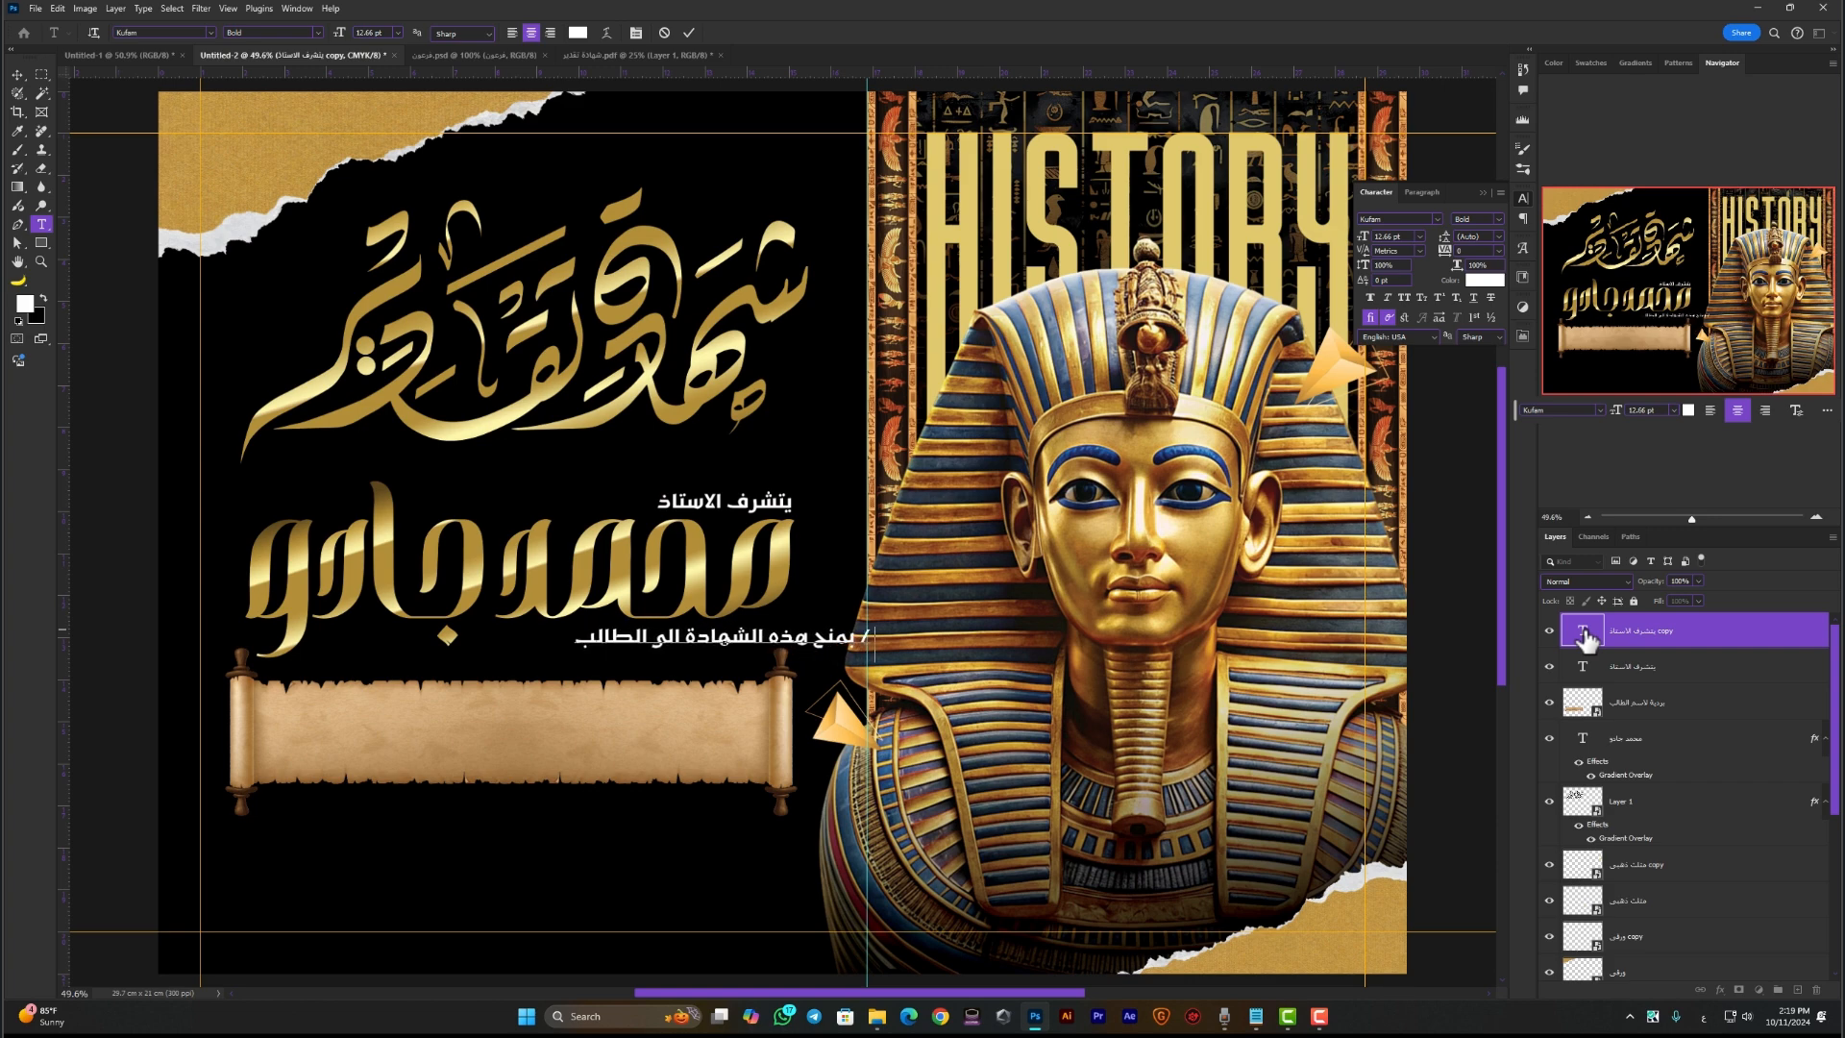
text( / ــ)
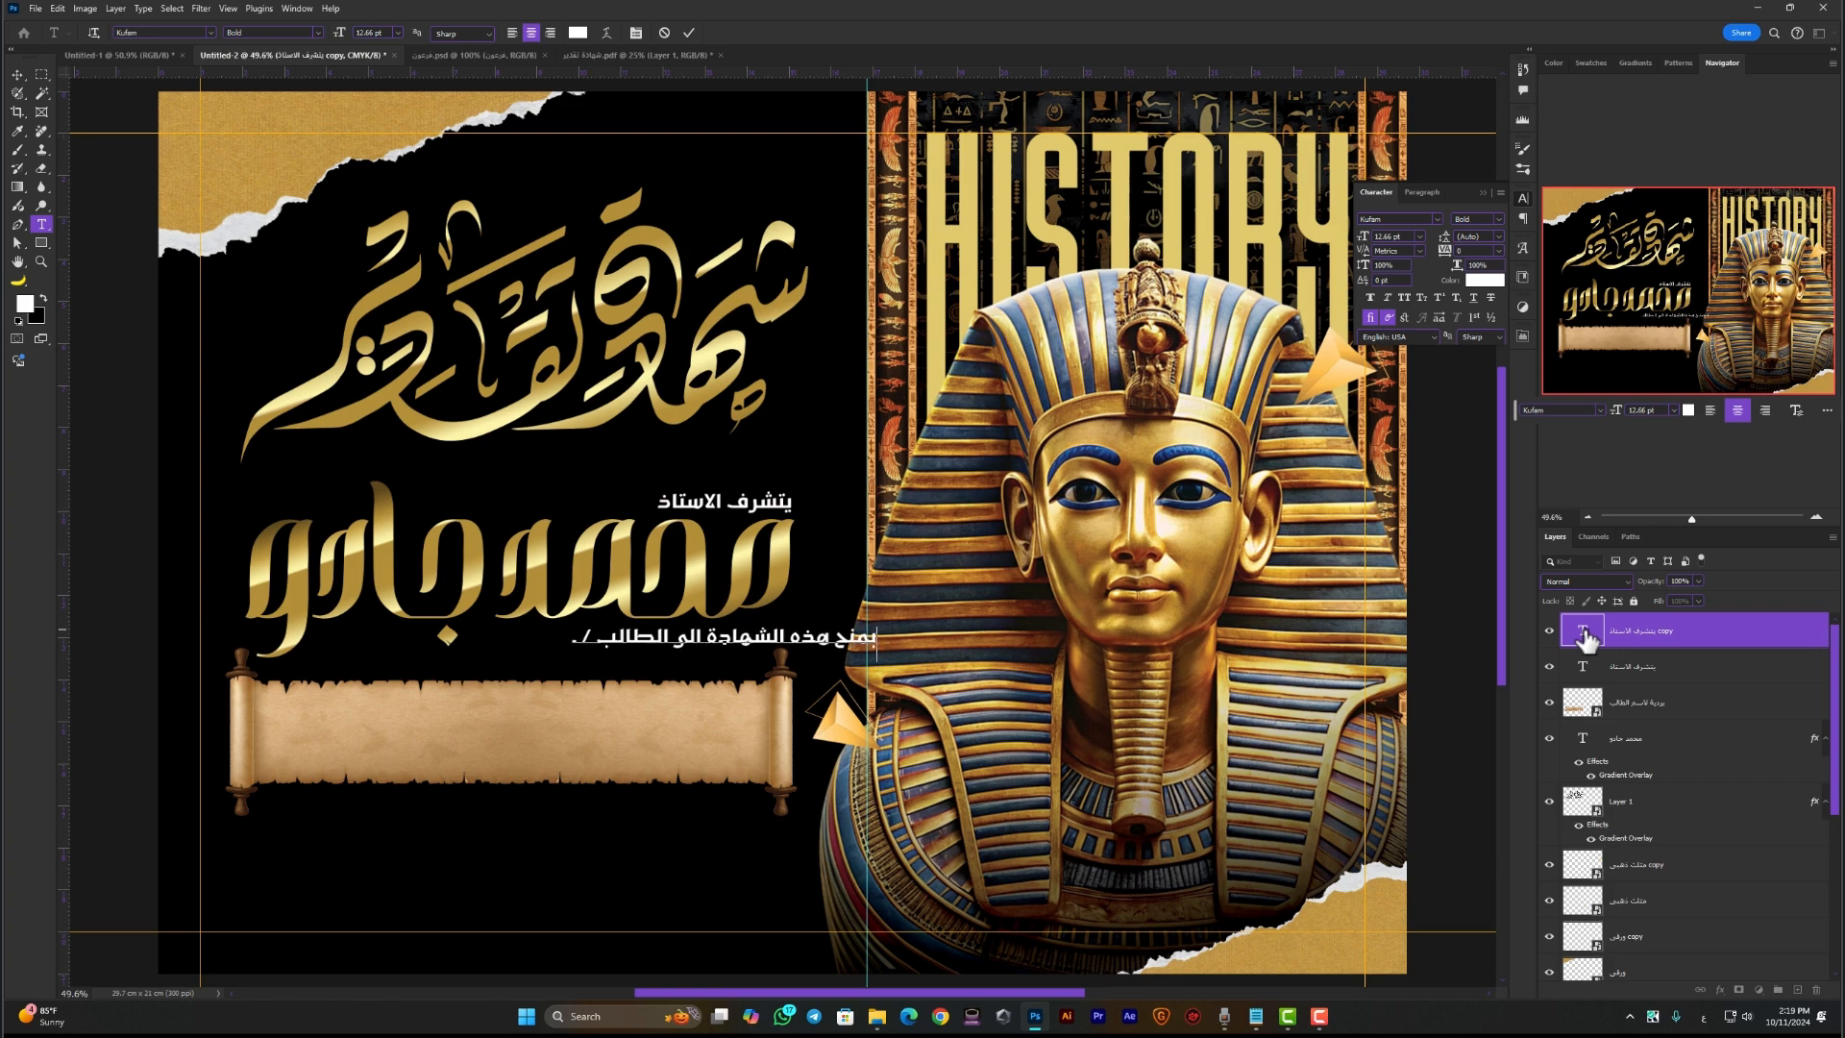
text(ة)
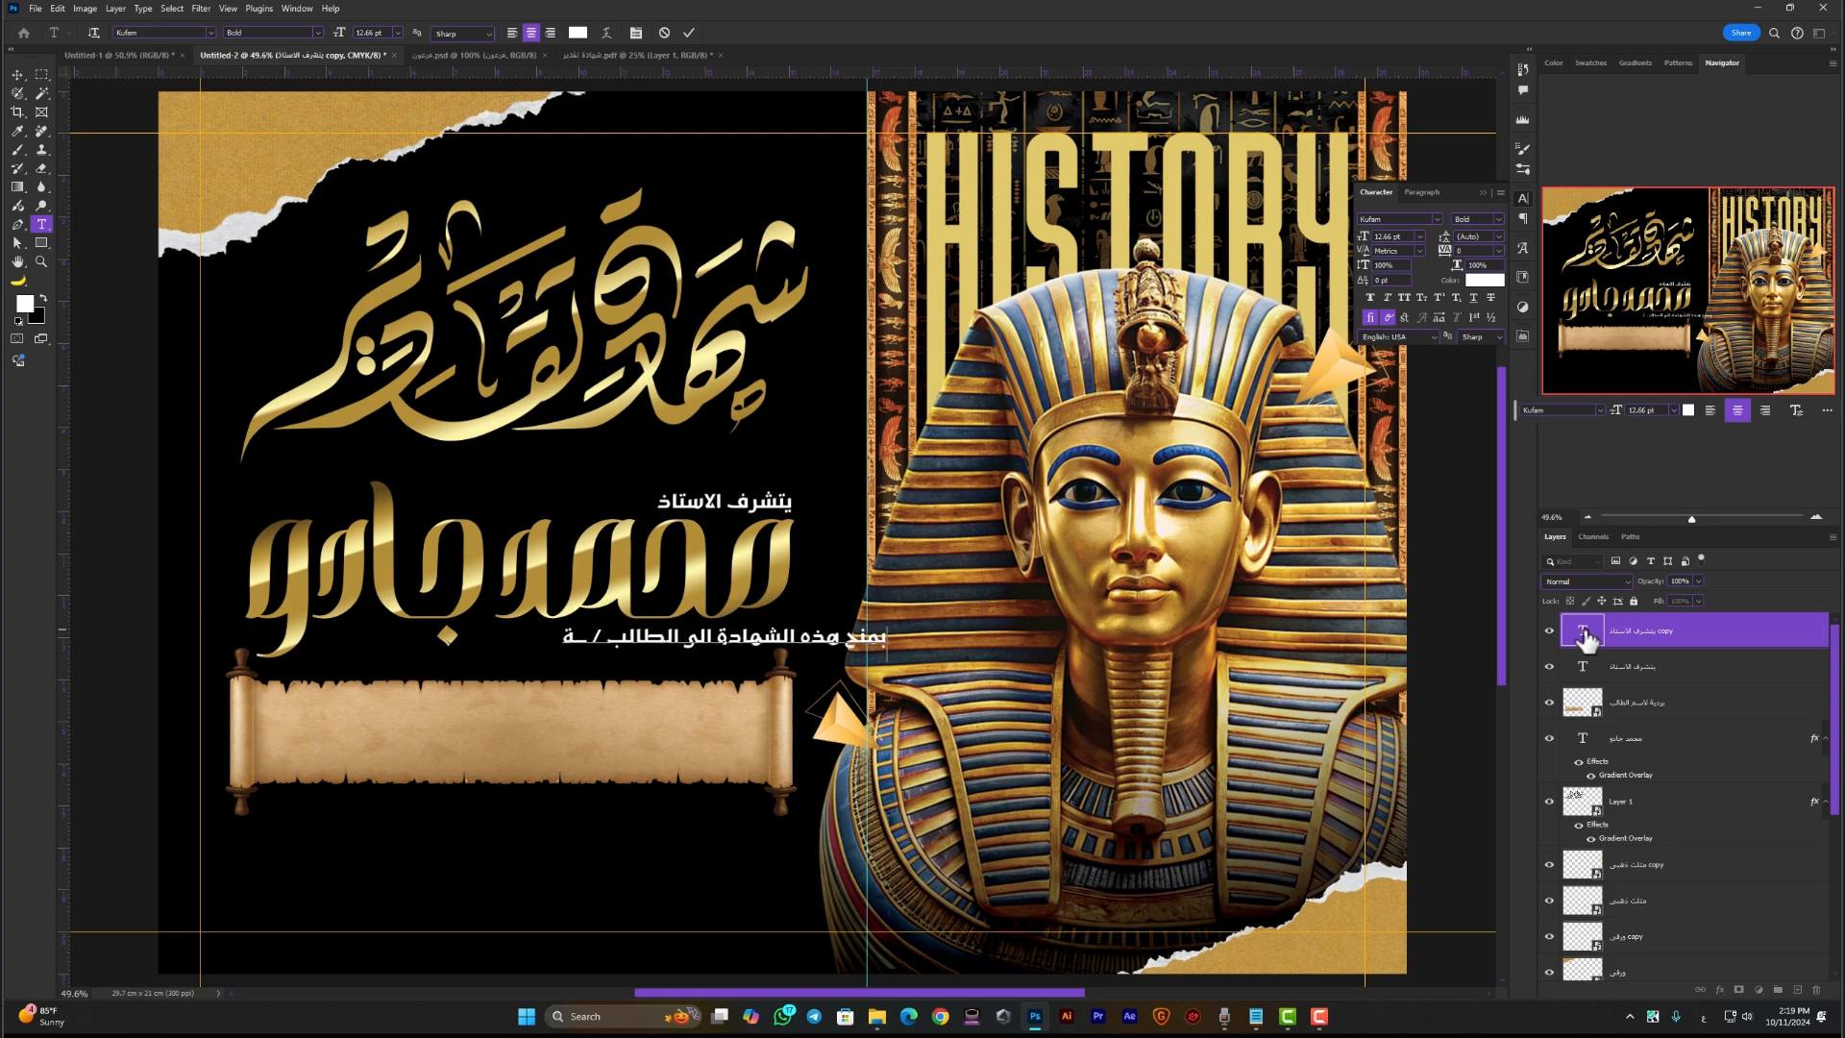
key(ctrl+Return)
key(v)
Align the "بمنح هذه الشهادة الى الطالب / ــة" line with the name's right edge, nudged slightly up from the scroll
scroll(718, 673, up, 3)
scroll(717, 672, left, 5)
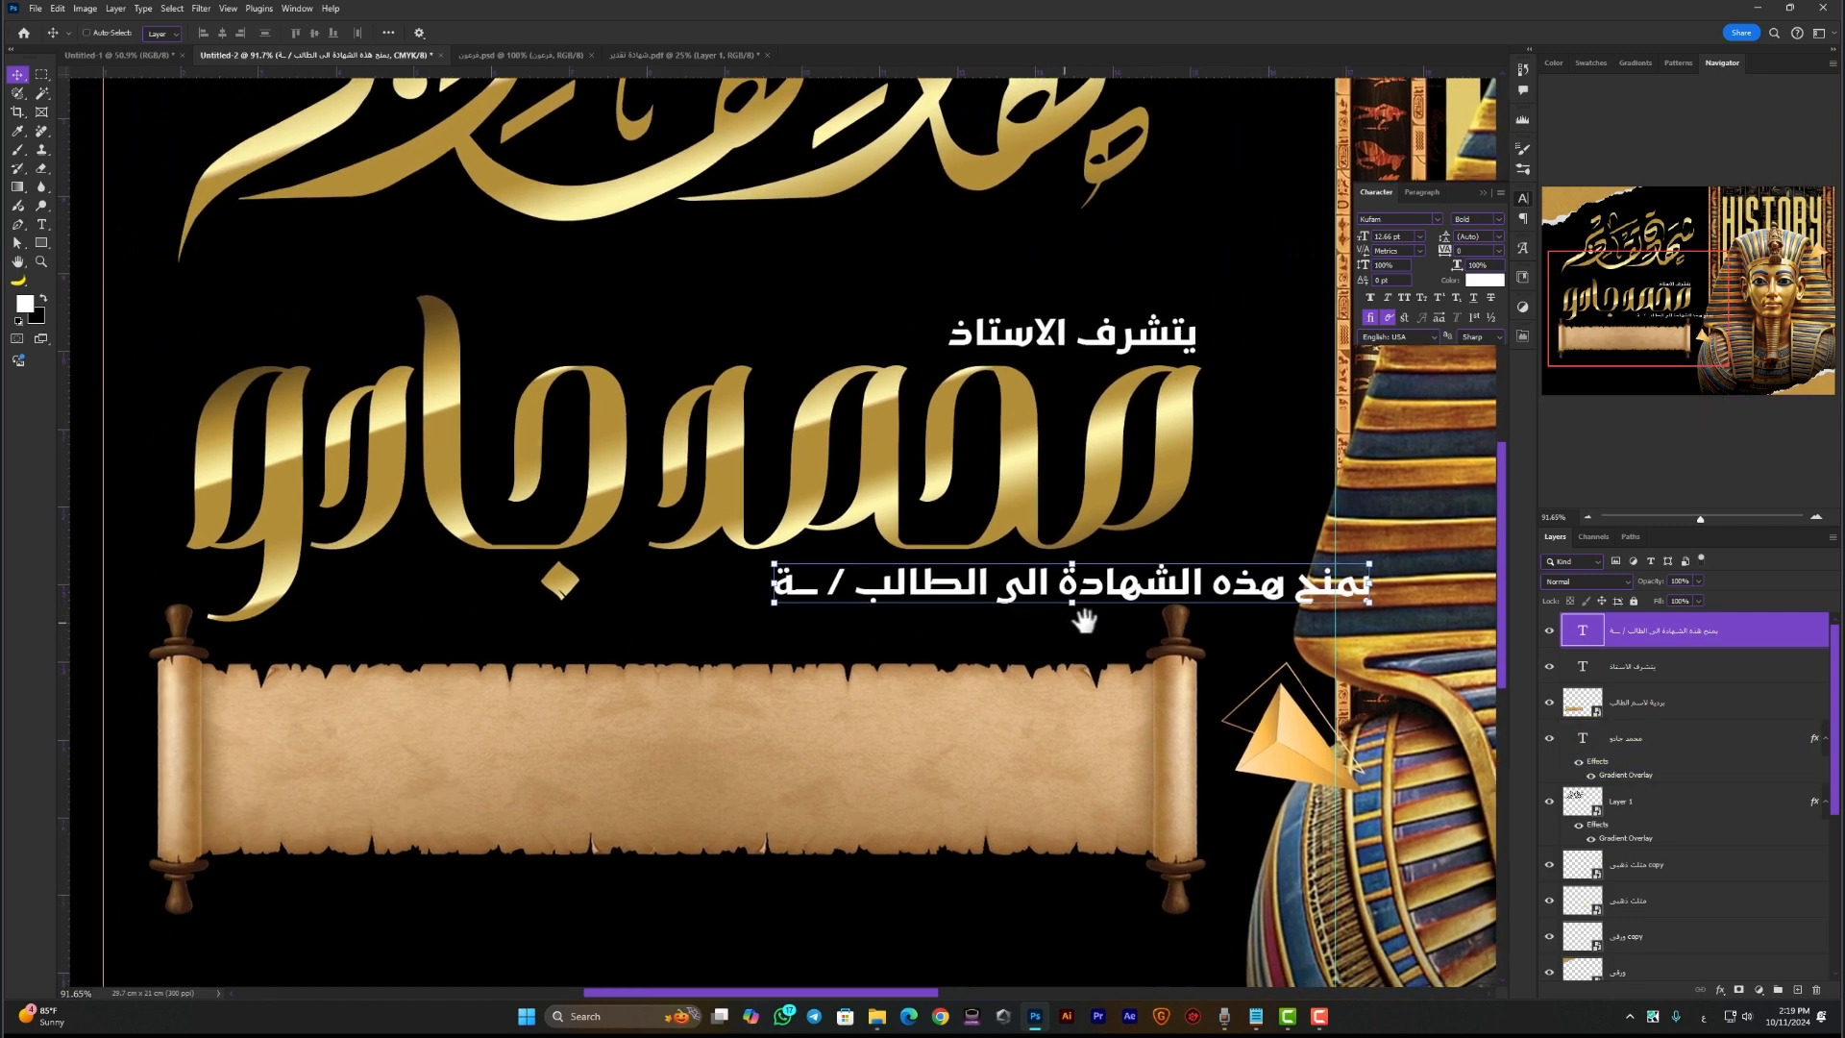
drag(1209, 597, 1036, 598)
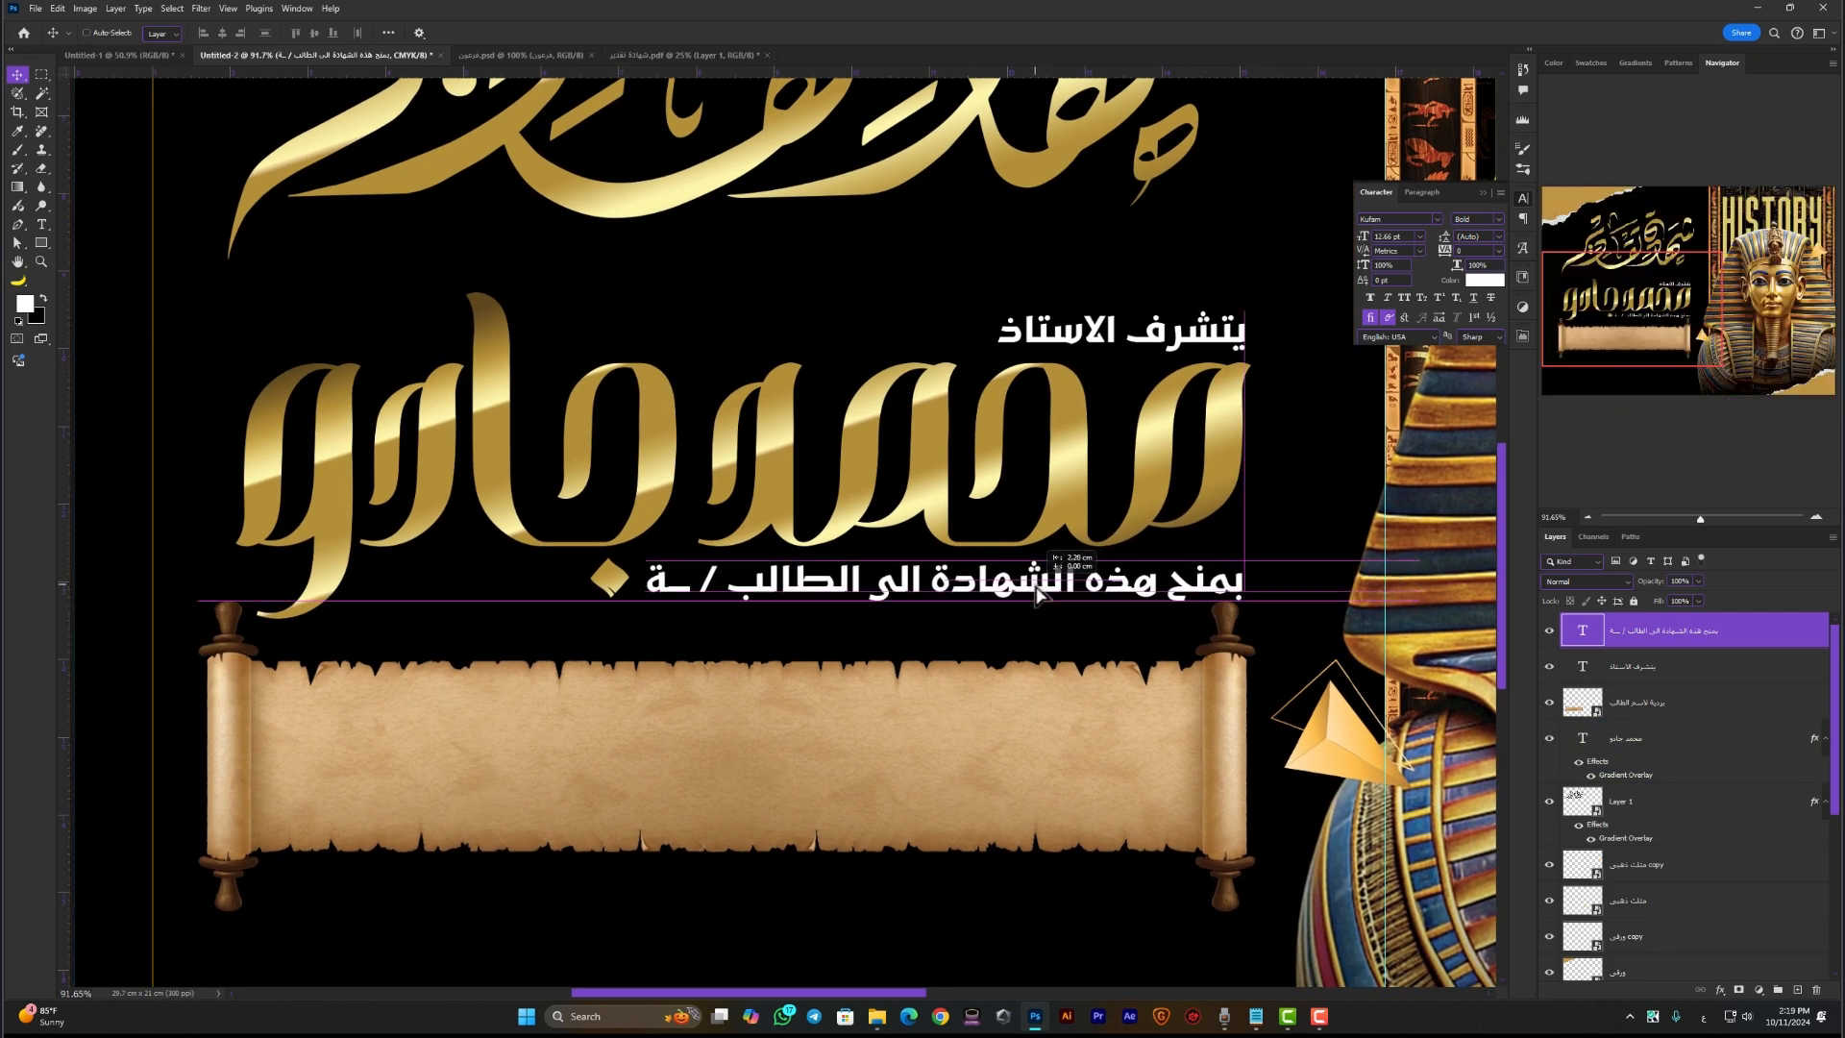
double_click(1036, 598)
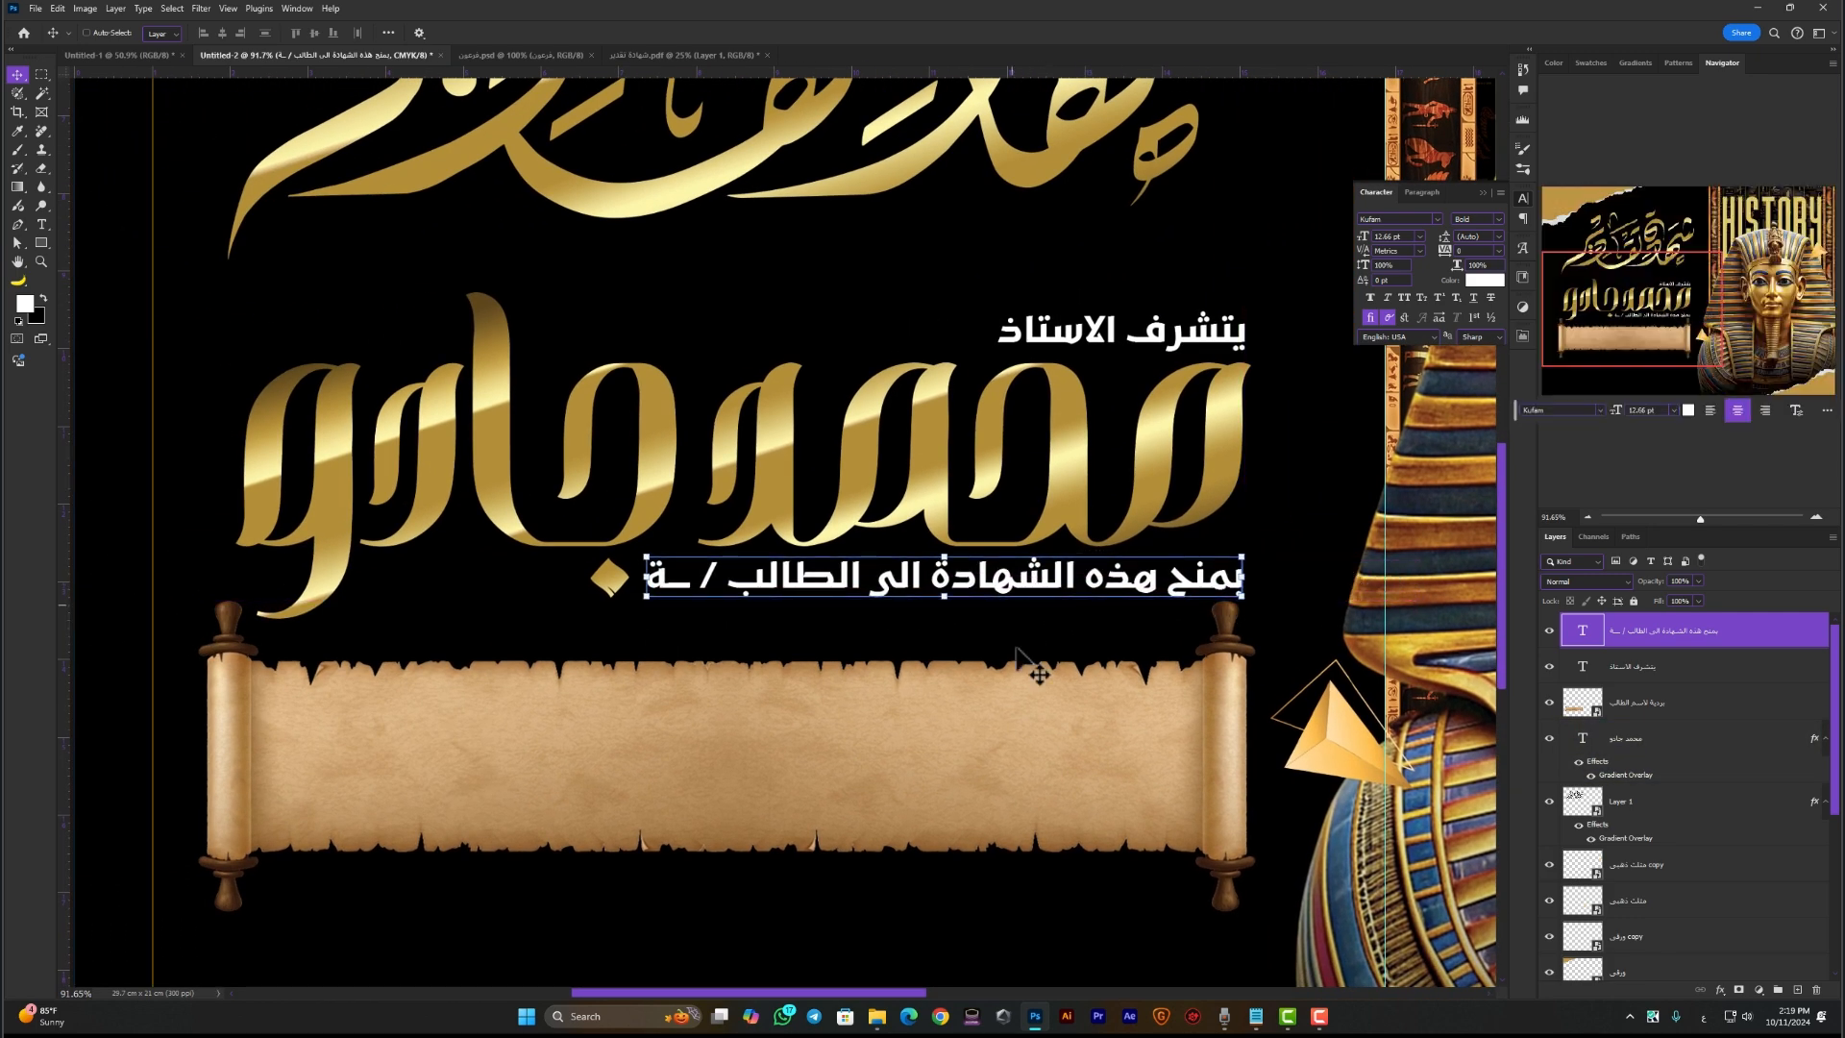
ctrl+click(1031, 730)
key(ctrl+t)
key(Return)
key(ctrl+0)
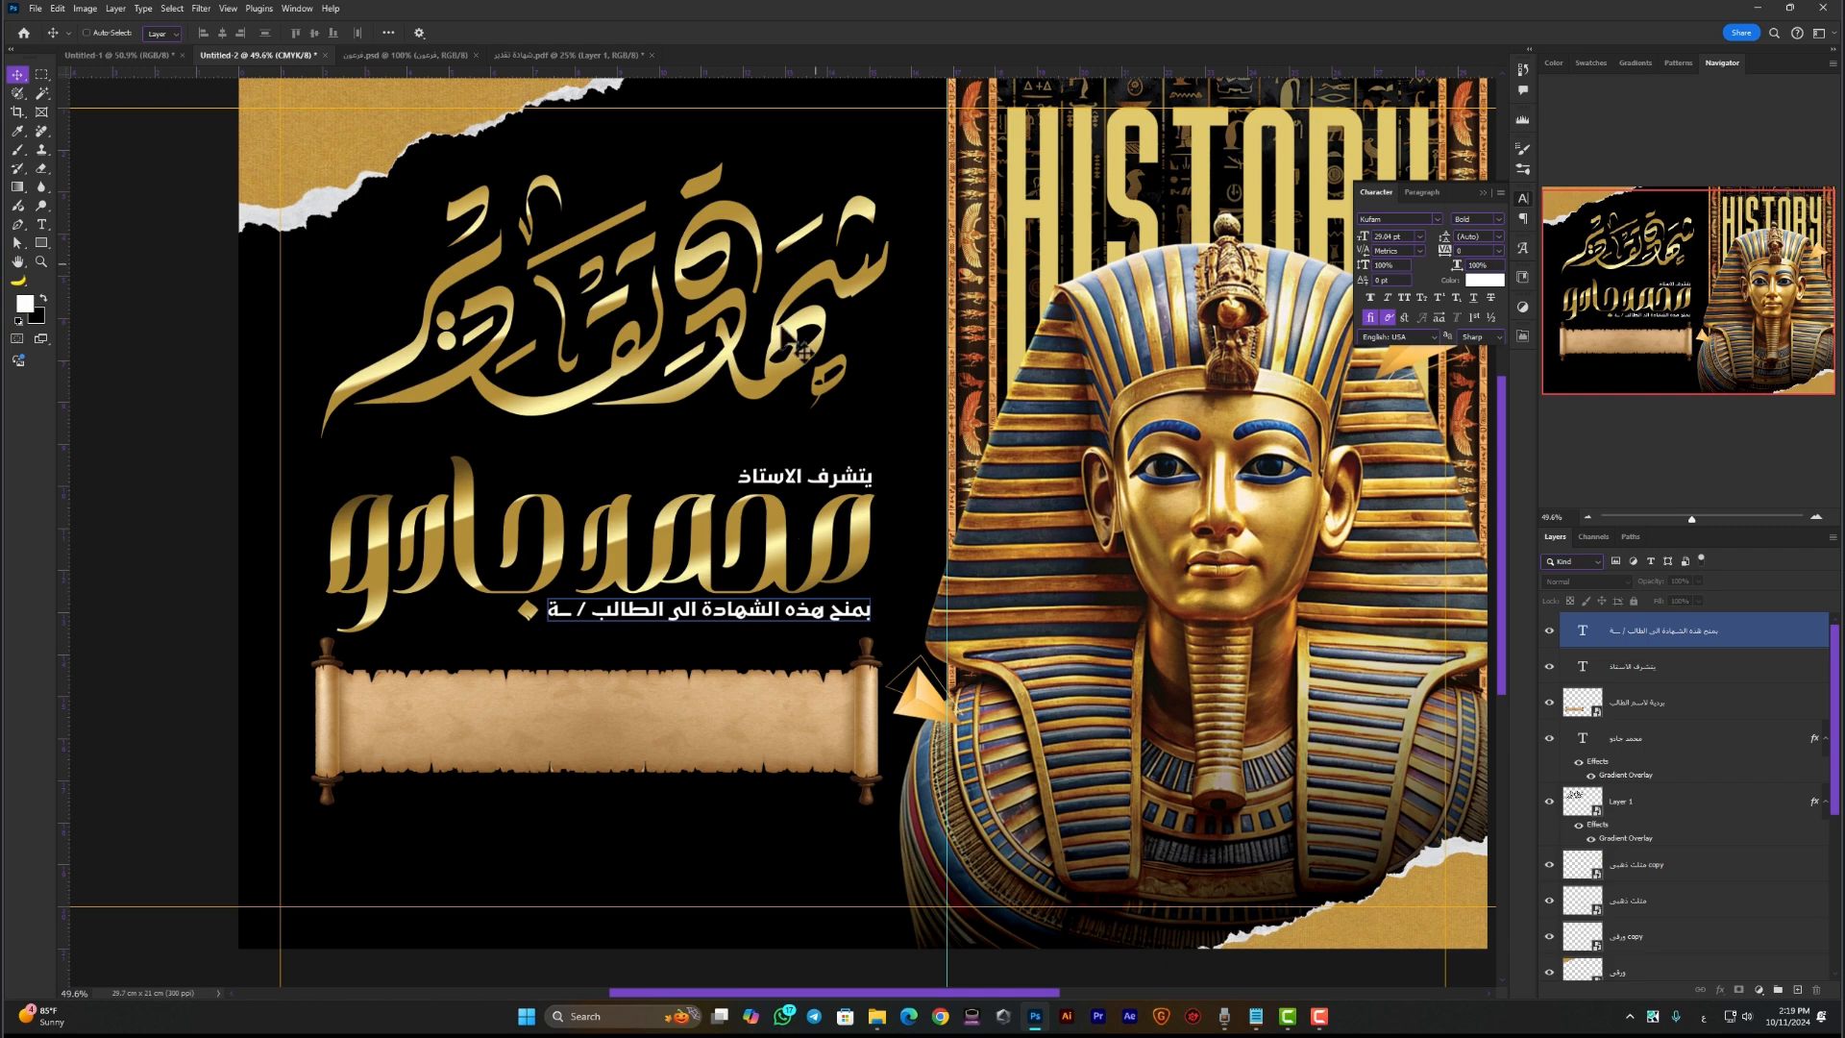
Enlarge the papyrus scroll slightly, shift it a little left and up beneath the text, and deselect it
ctrl+click(781, 329)
ctrl+click(779, 511)
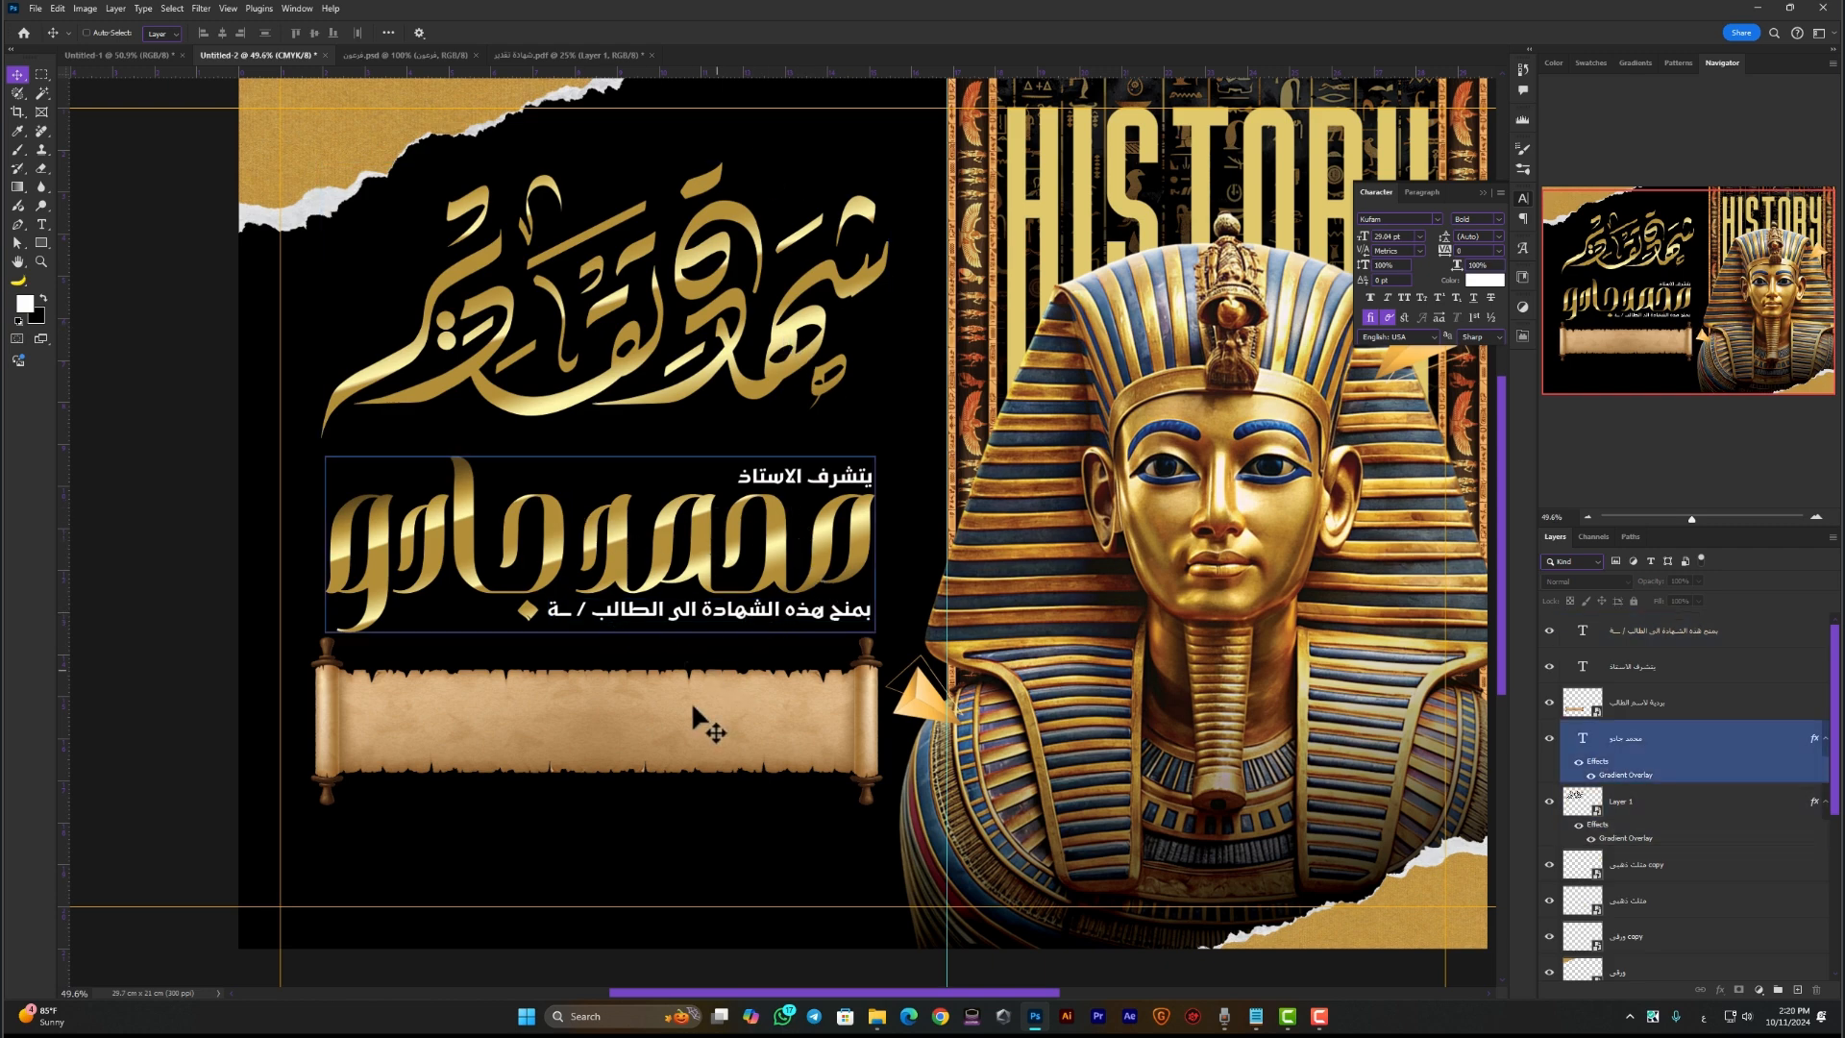
ctrl+click(562, 717)
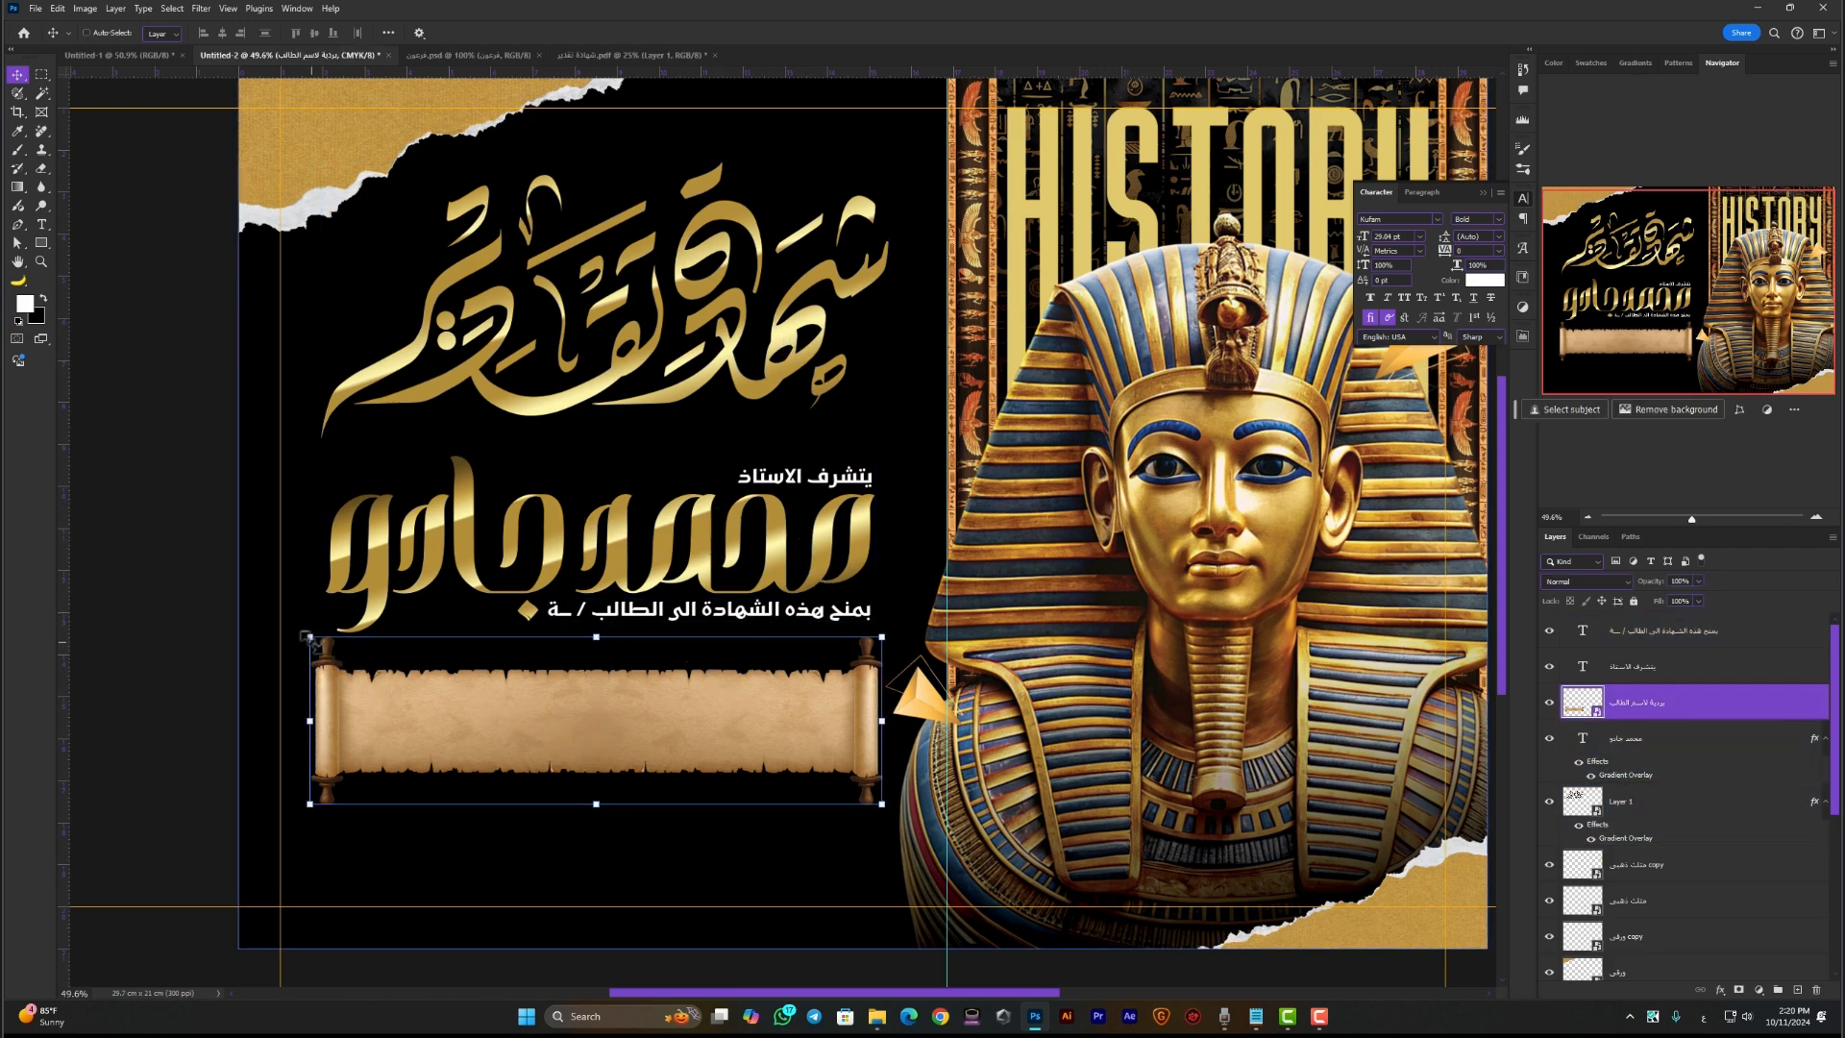
key(ctrl+t)
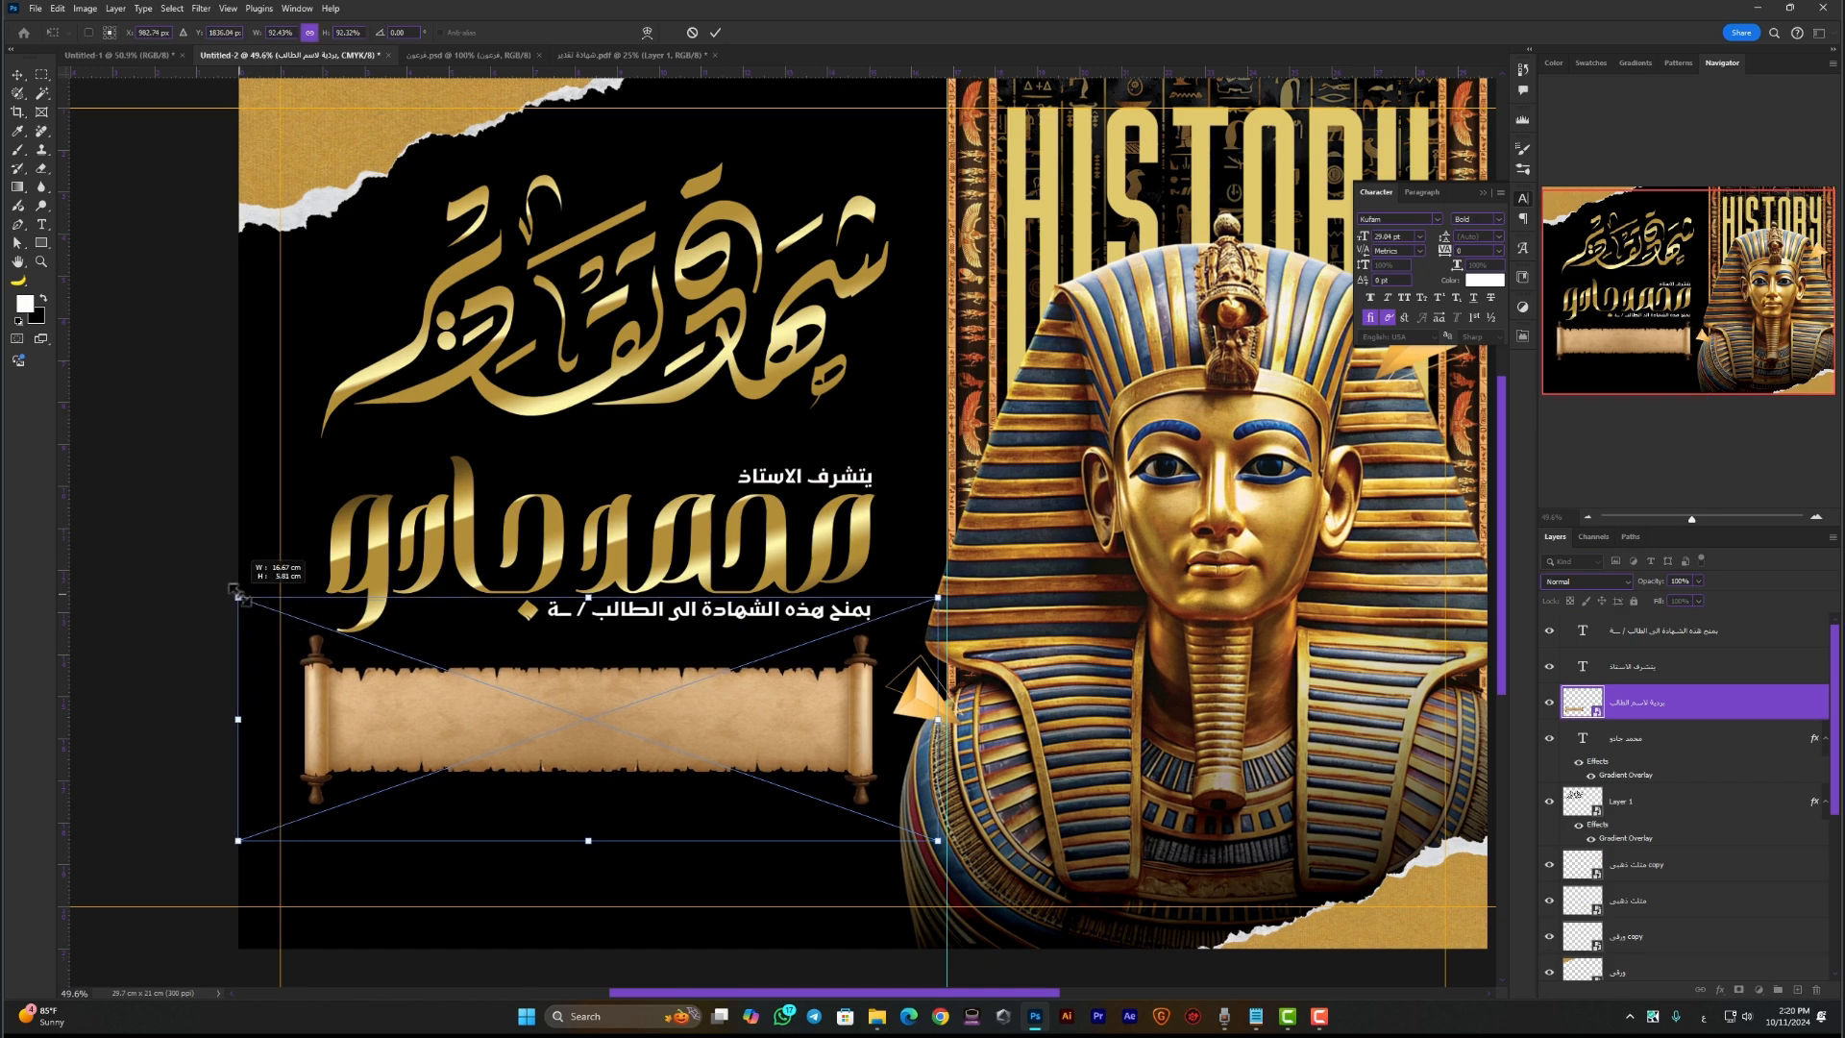
key(Return)
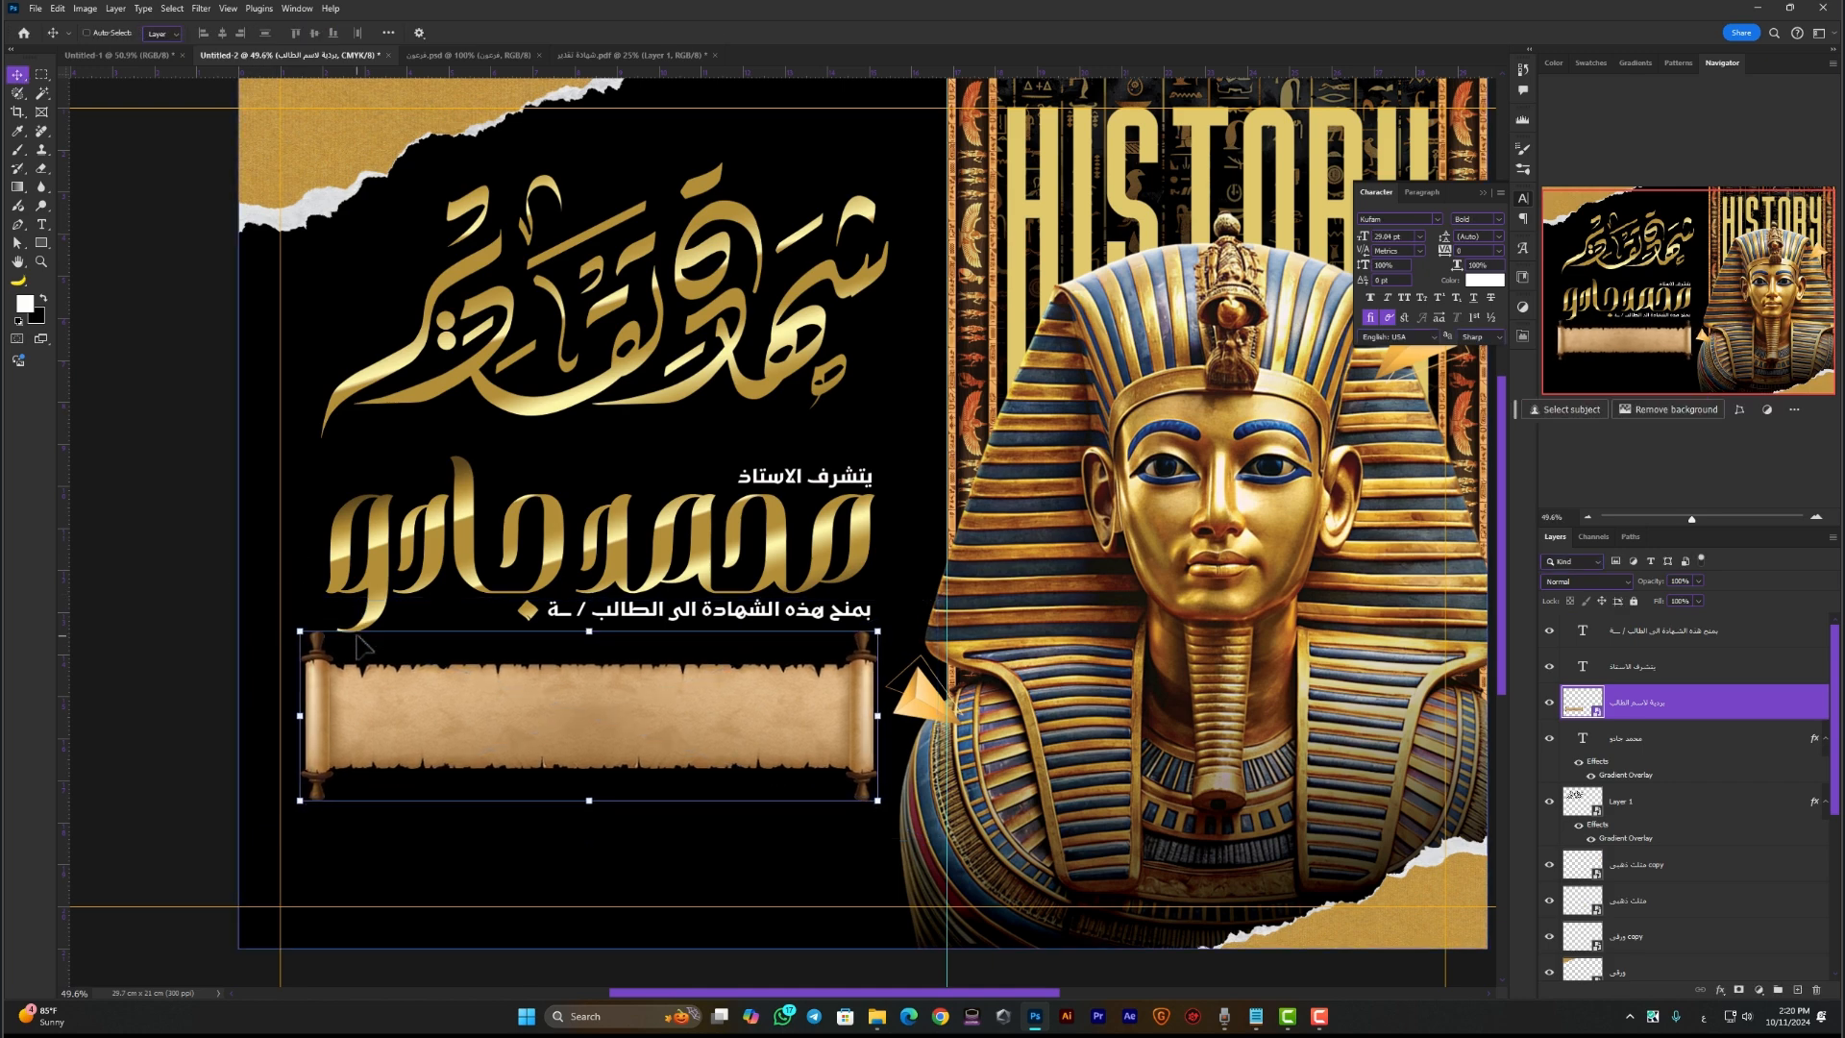
ctrl+click(165, 524)
Duplicate the line above the scroll to just below it, with the text "وذلك نظير التفوق وحسن السلوك والاداء المتميز في المادة"
ctrl+click(737, 618)
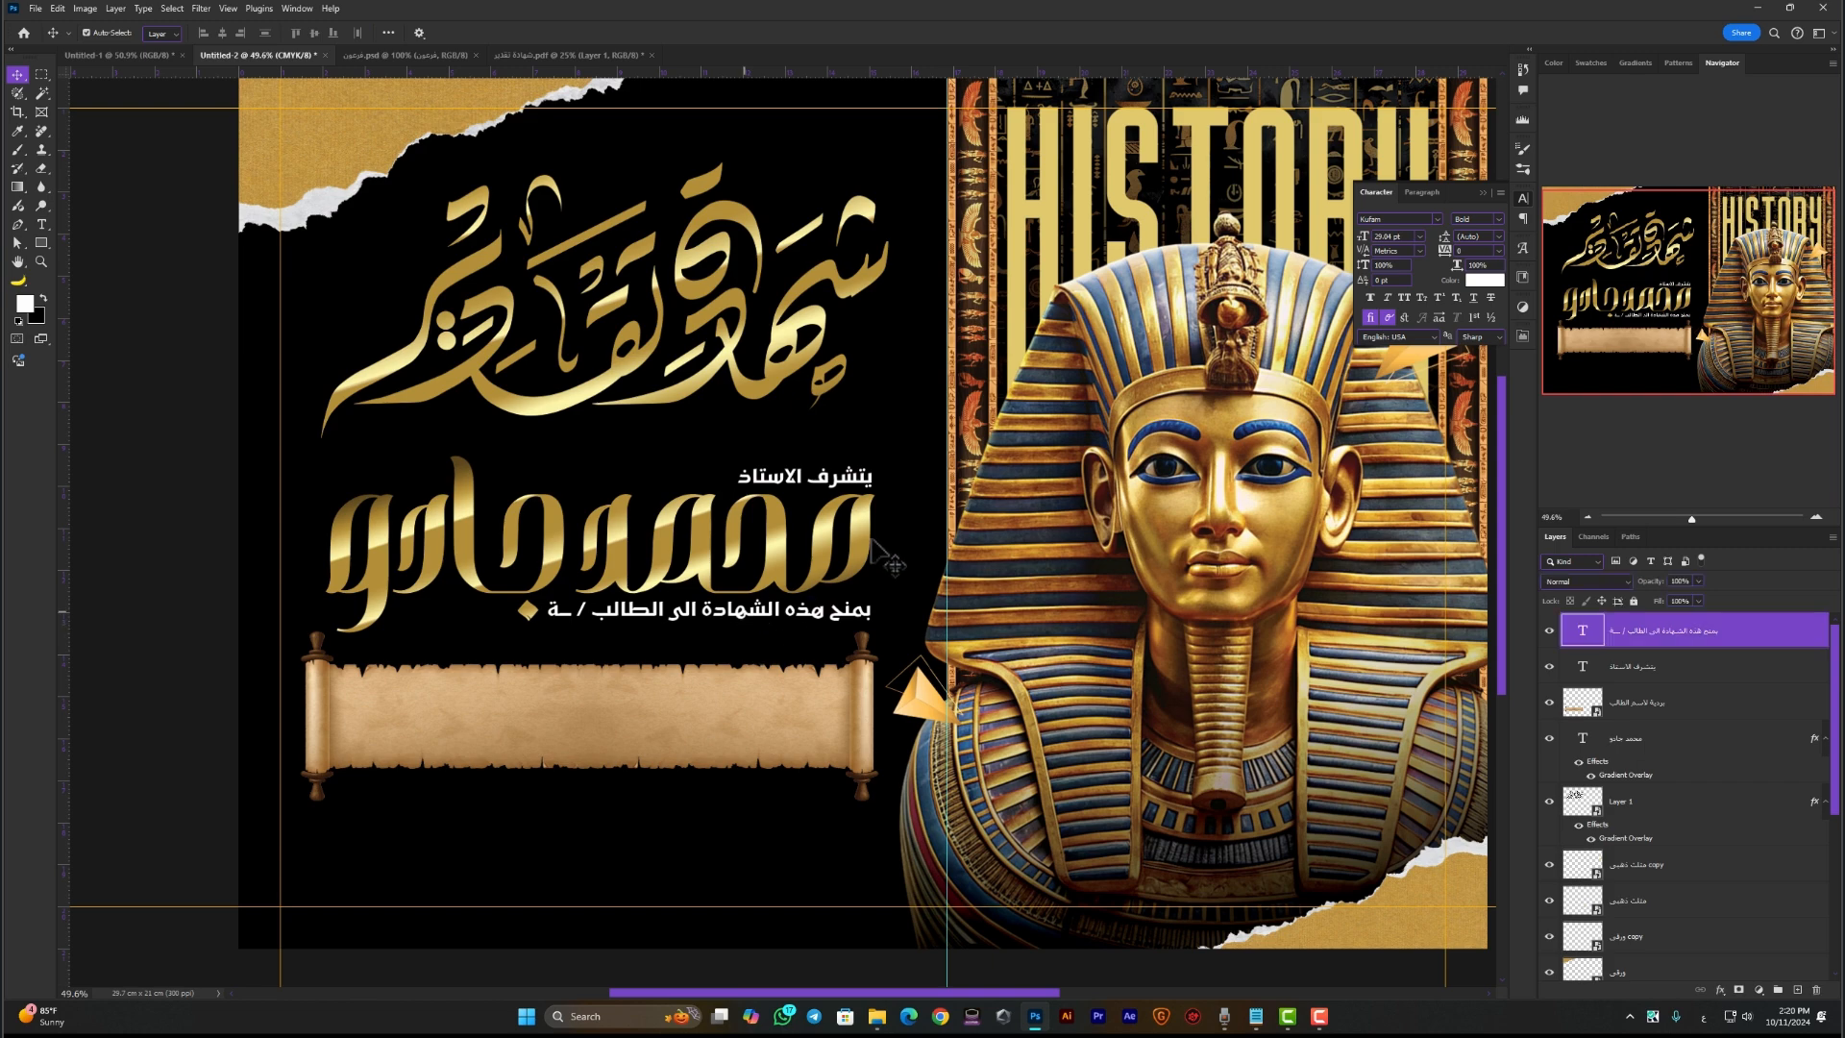
drag(956, 545, 956, 725)
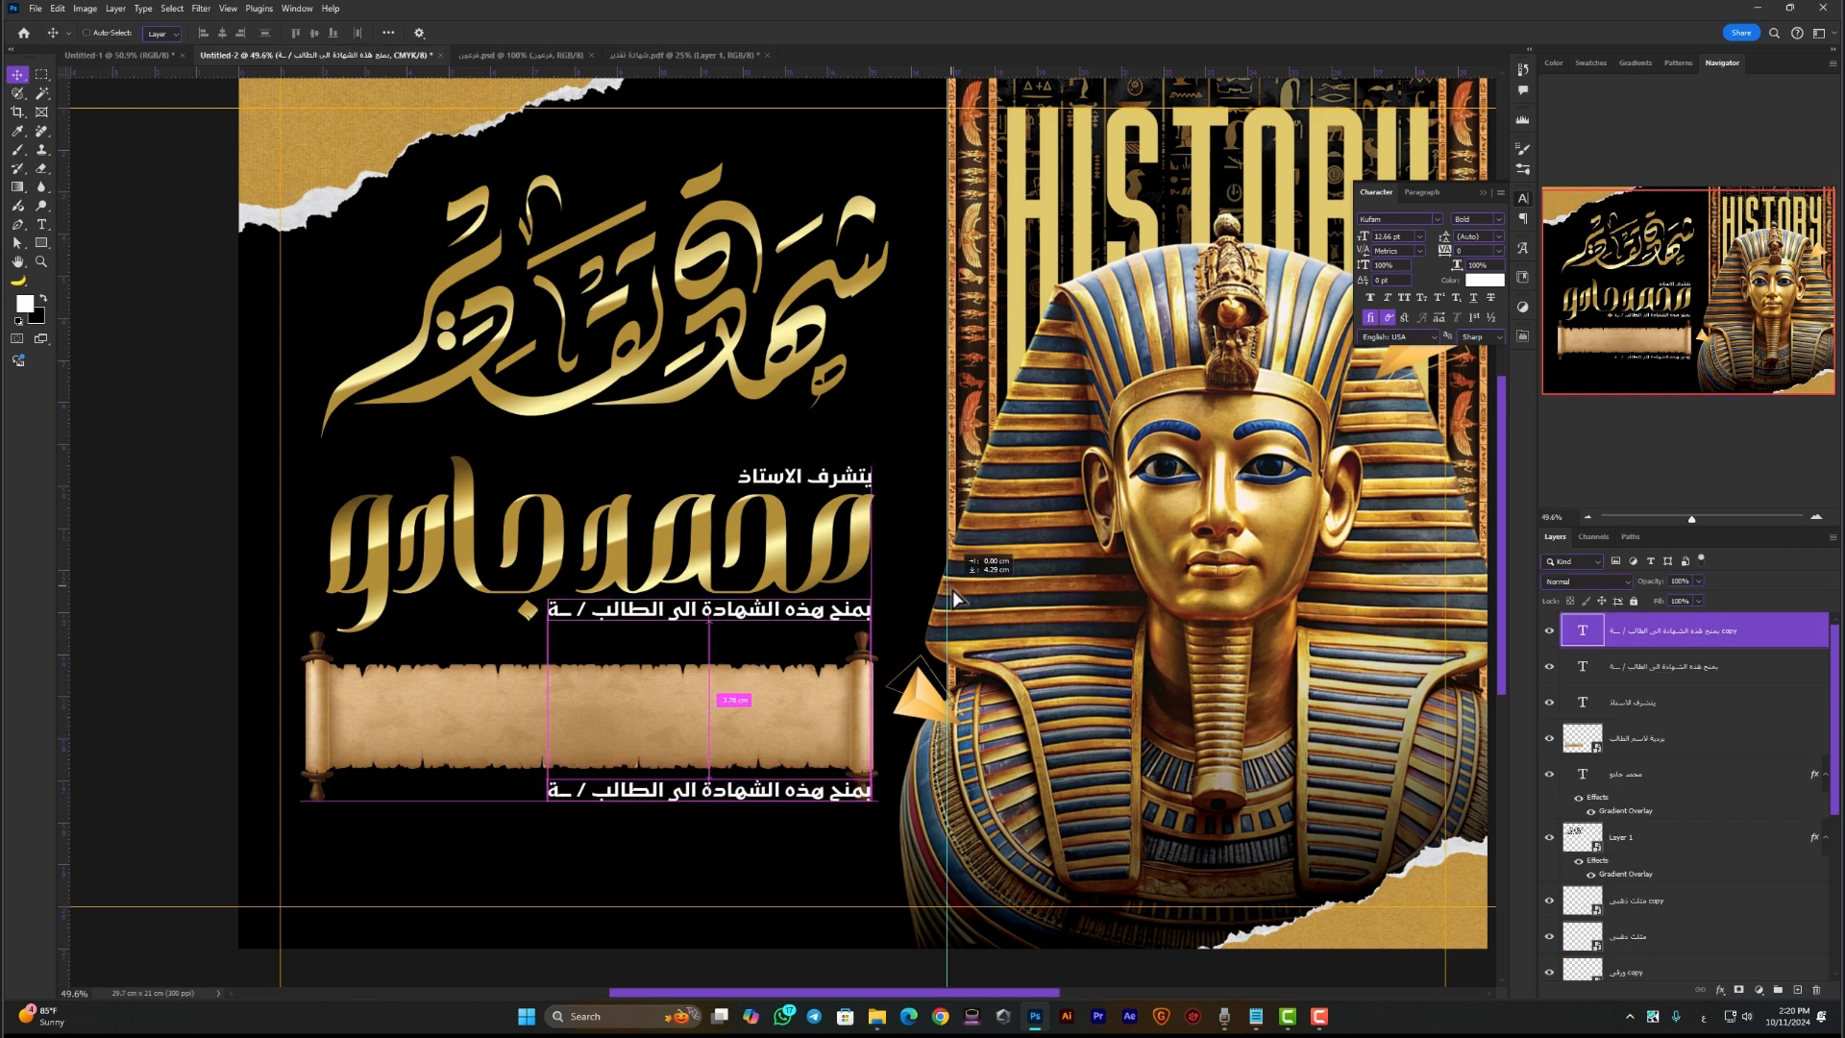
double_click(1583, 632)
text(وذل)
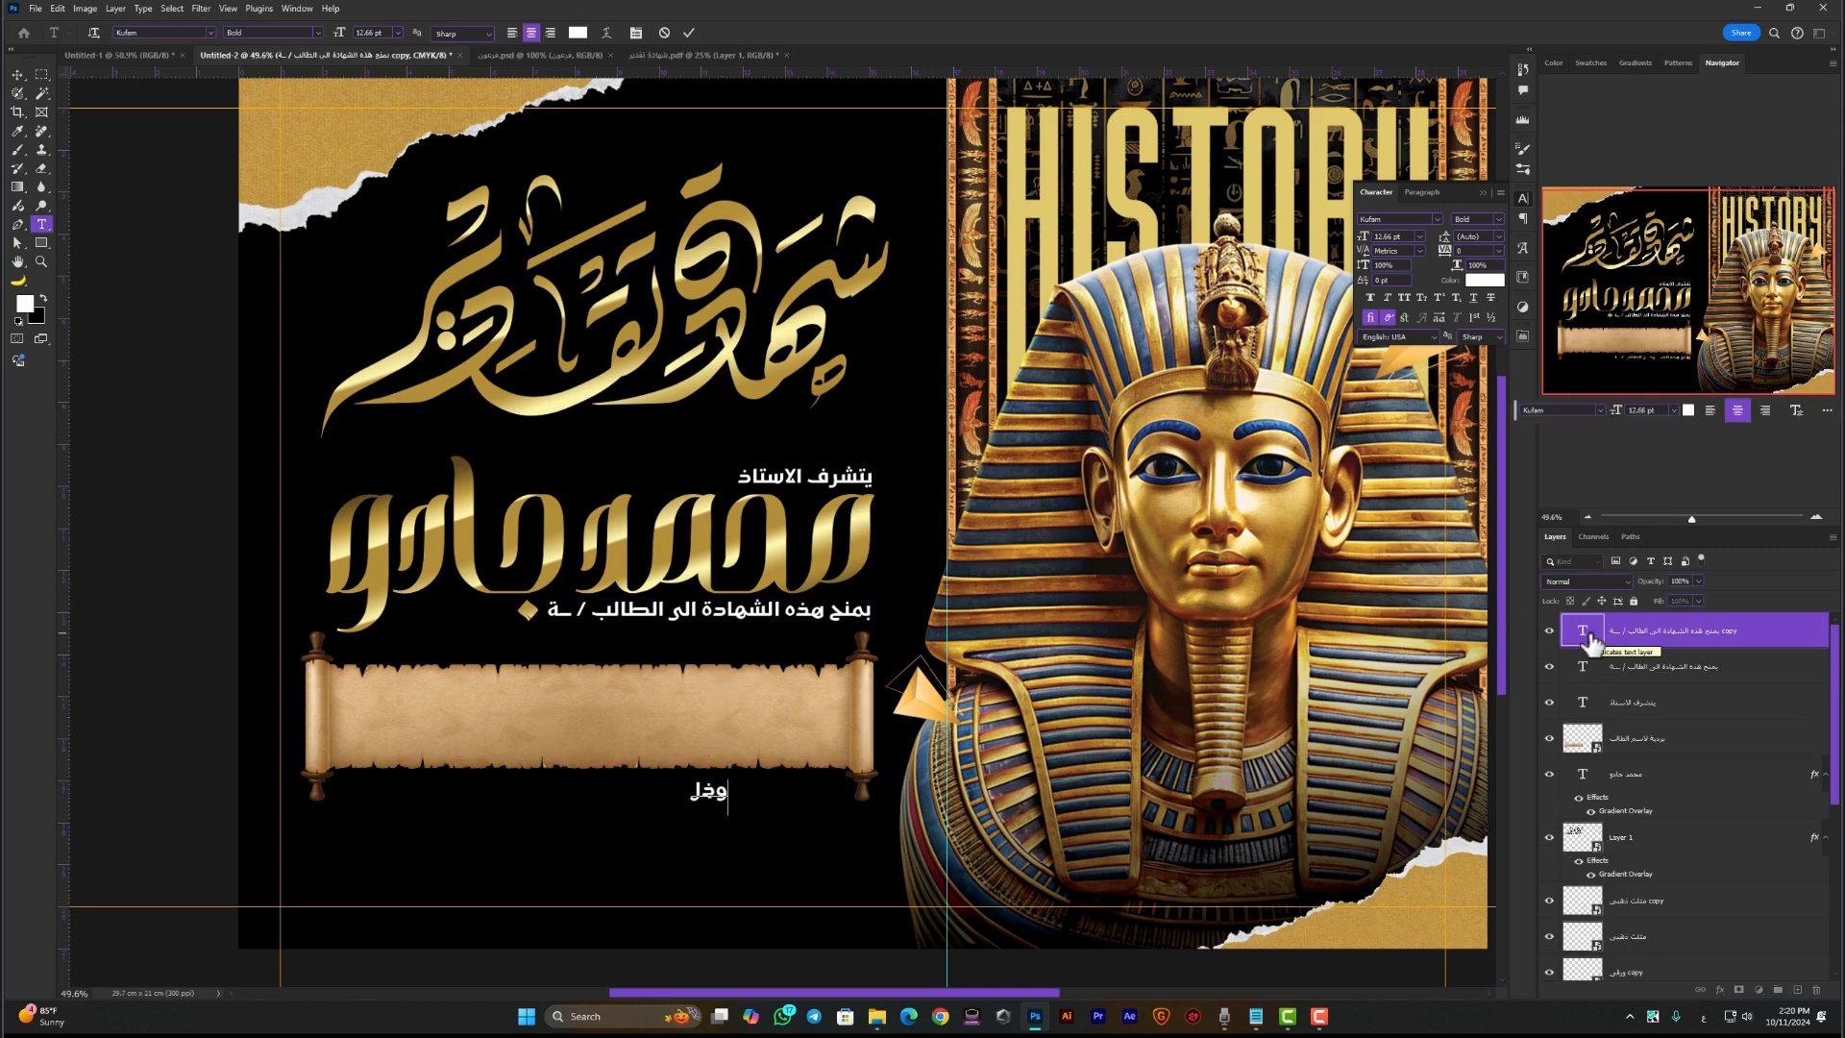
text(ك نظير التفوق وحسن ا)
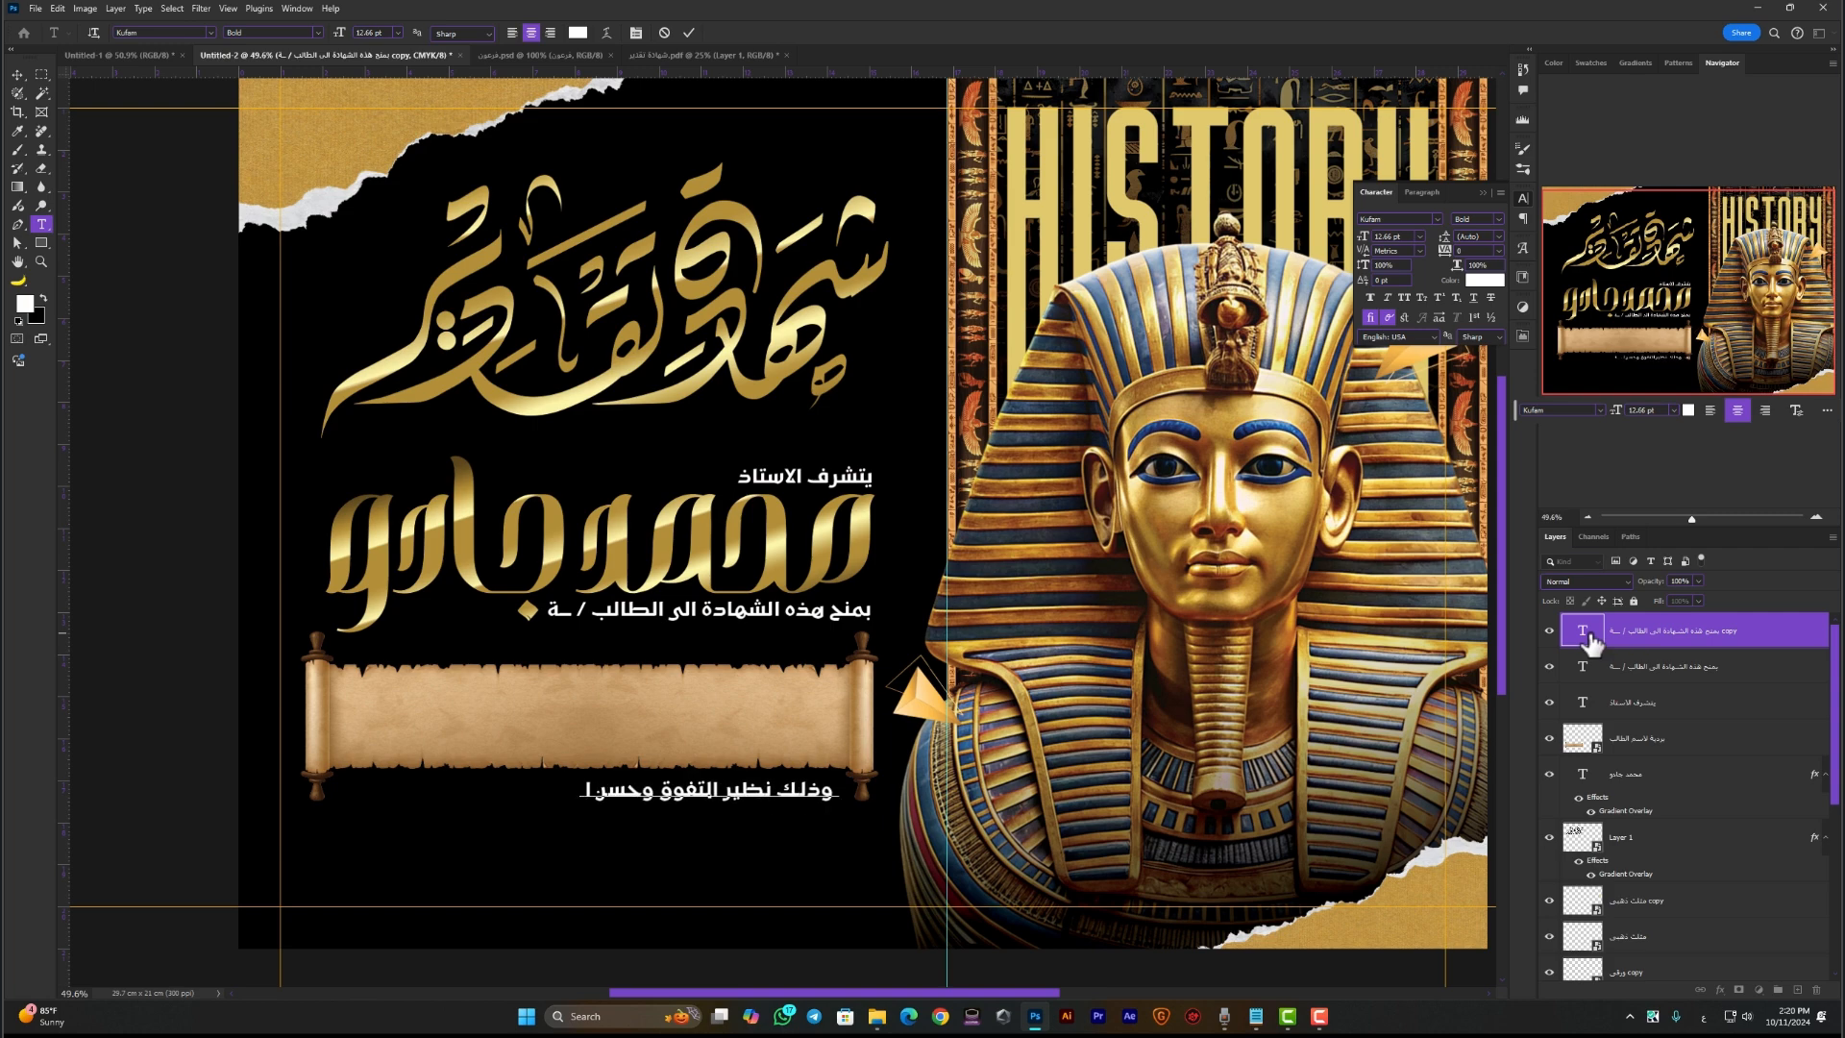
text(لسلوك والاداء الم)
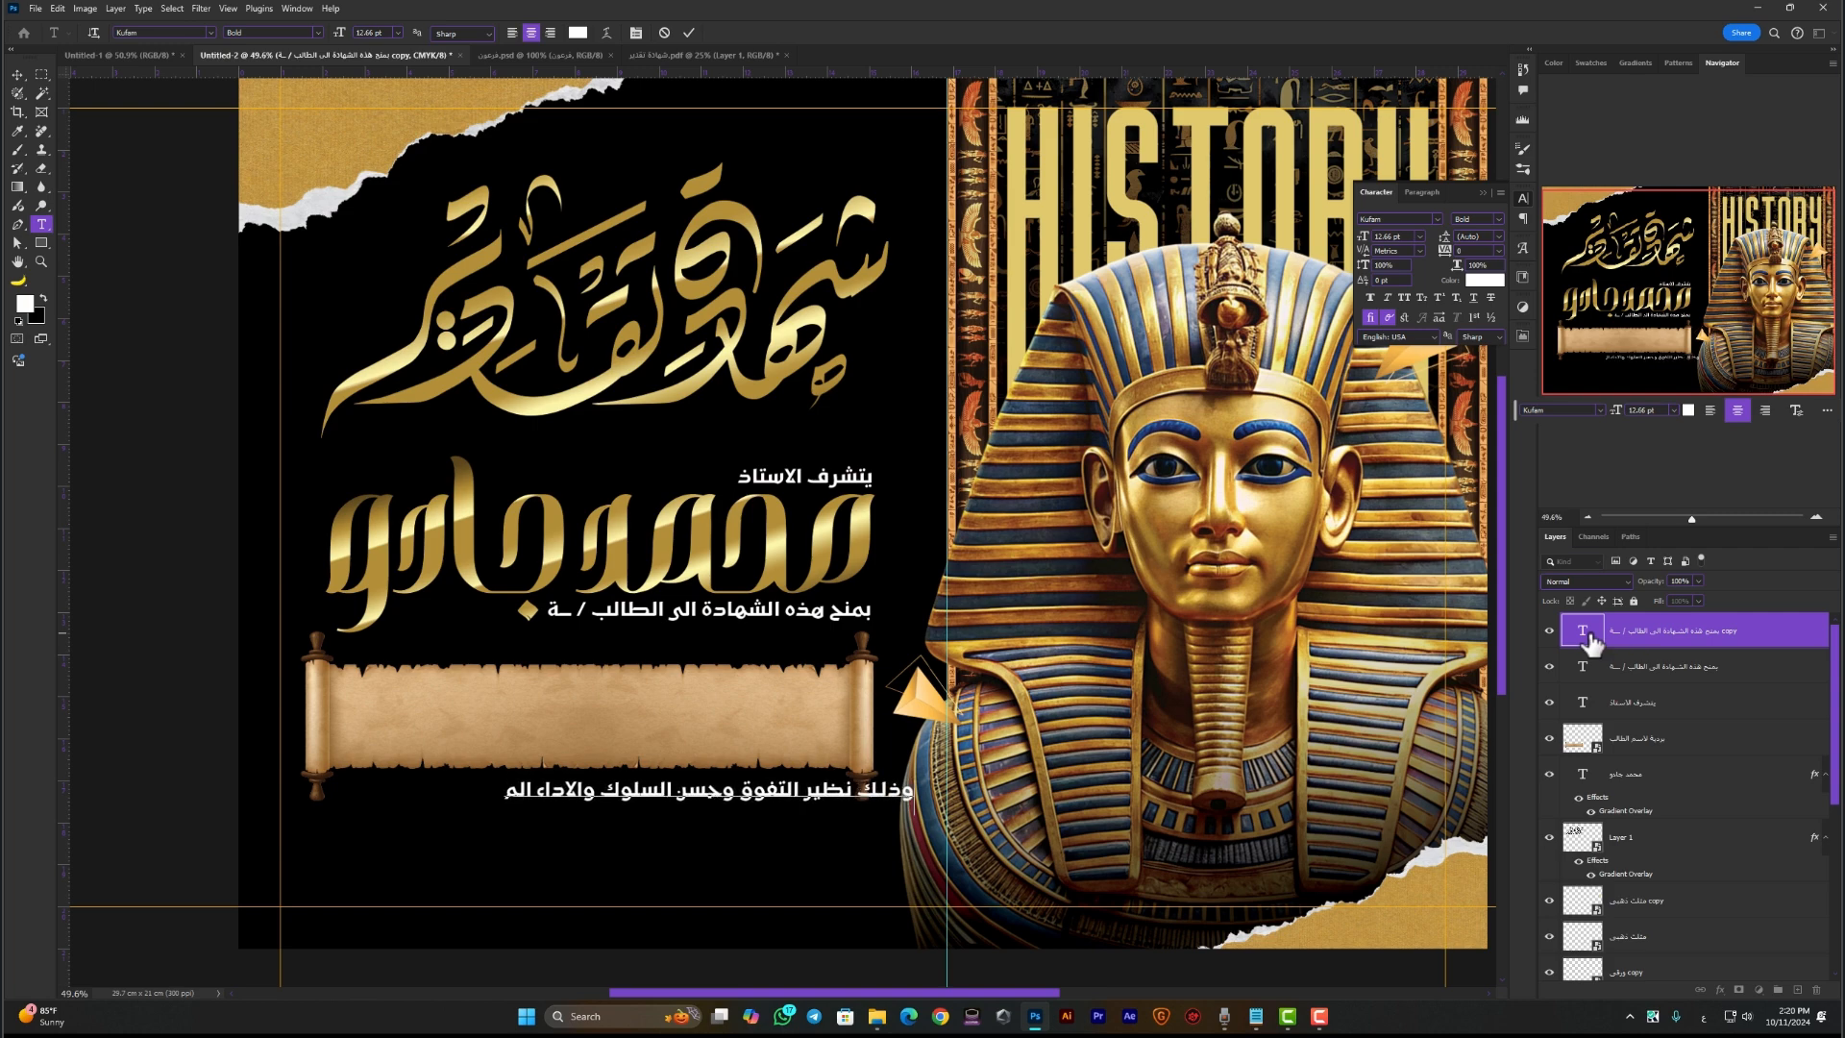
text(تميز في المادة)
key(ctrl+Return)
key(v)
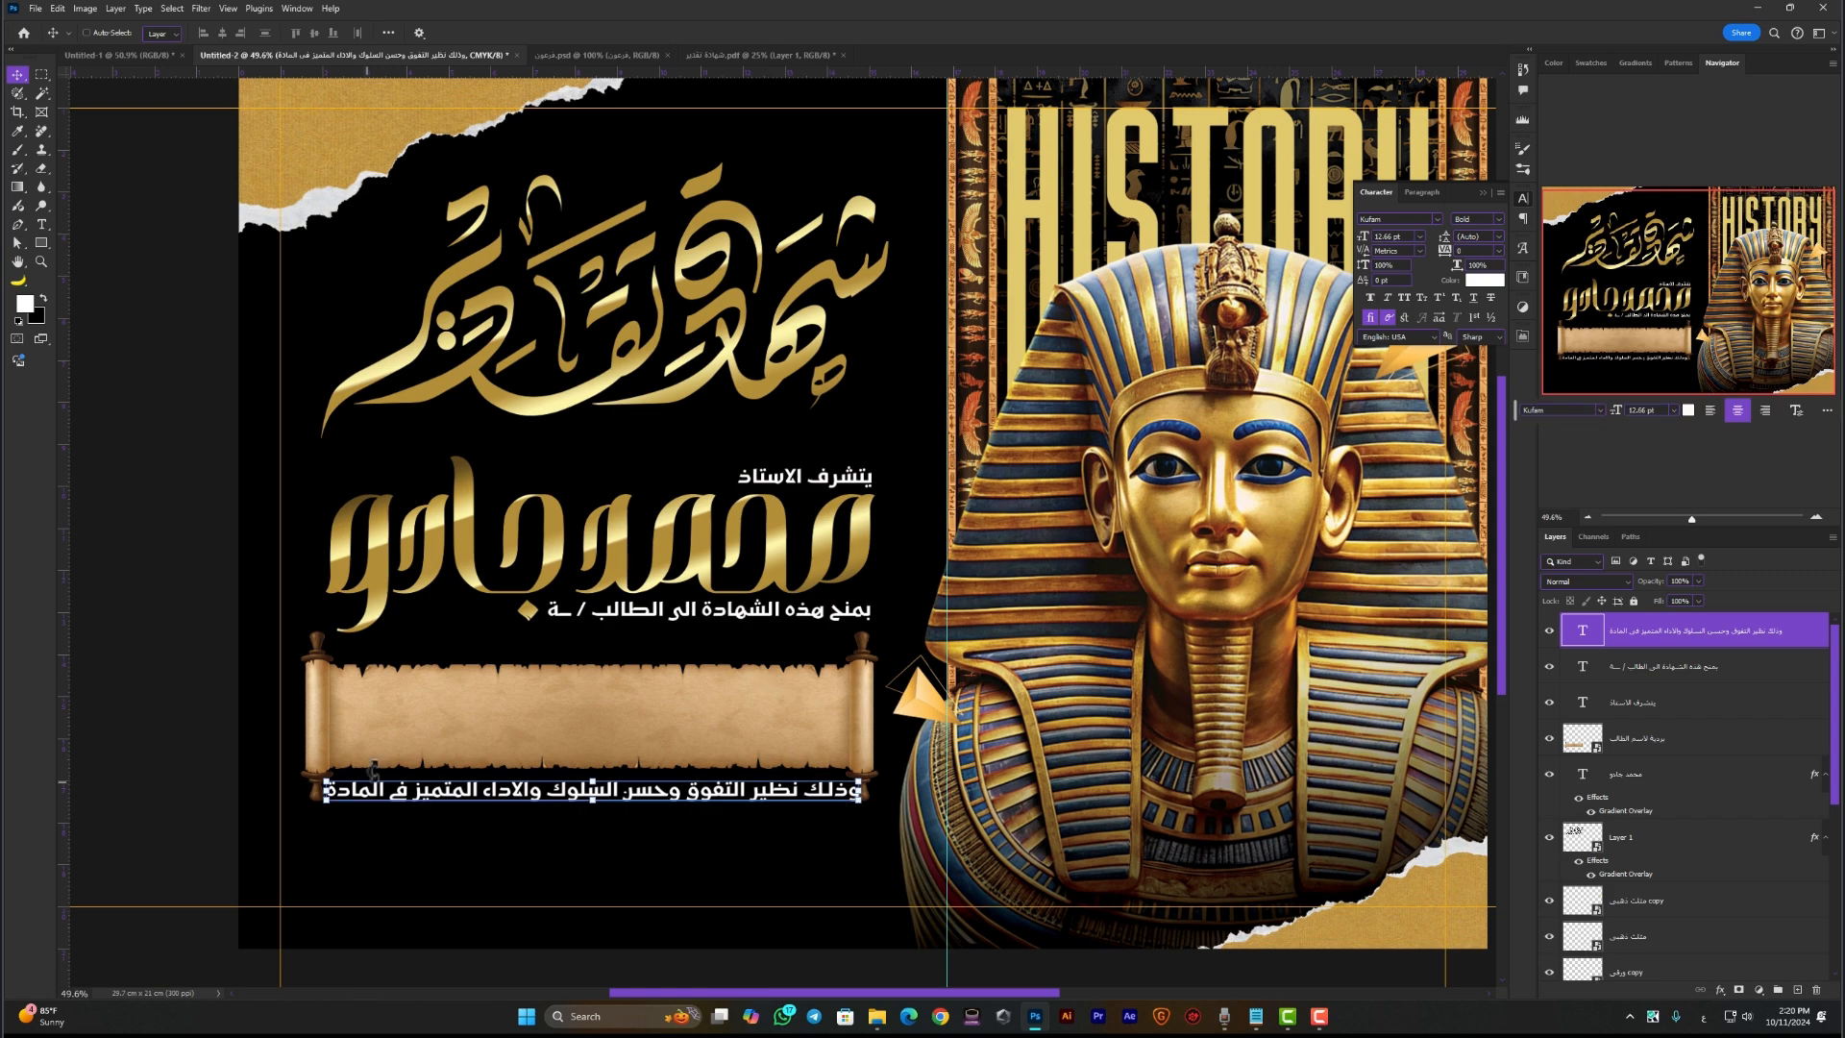
Scale the line below the scroll down to about 11.8 pt and nudge it into place centred under the scroll
drag(328, 786, 362, 790)
drag(712, 724, 693, 723)
key(Right)
key(Right)
key(Right)
key(Right)
key(Up)
key(Up)
key(Up)
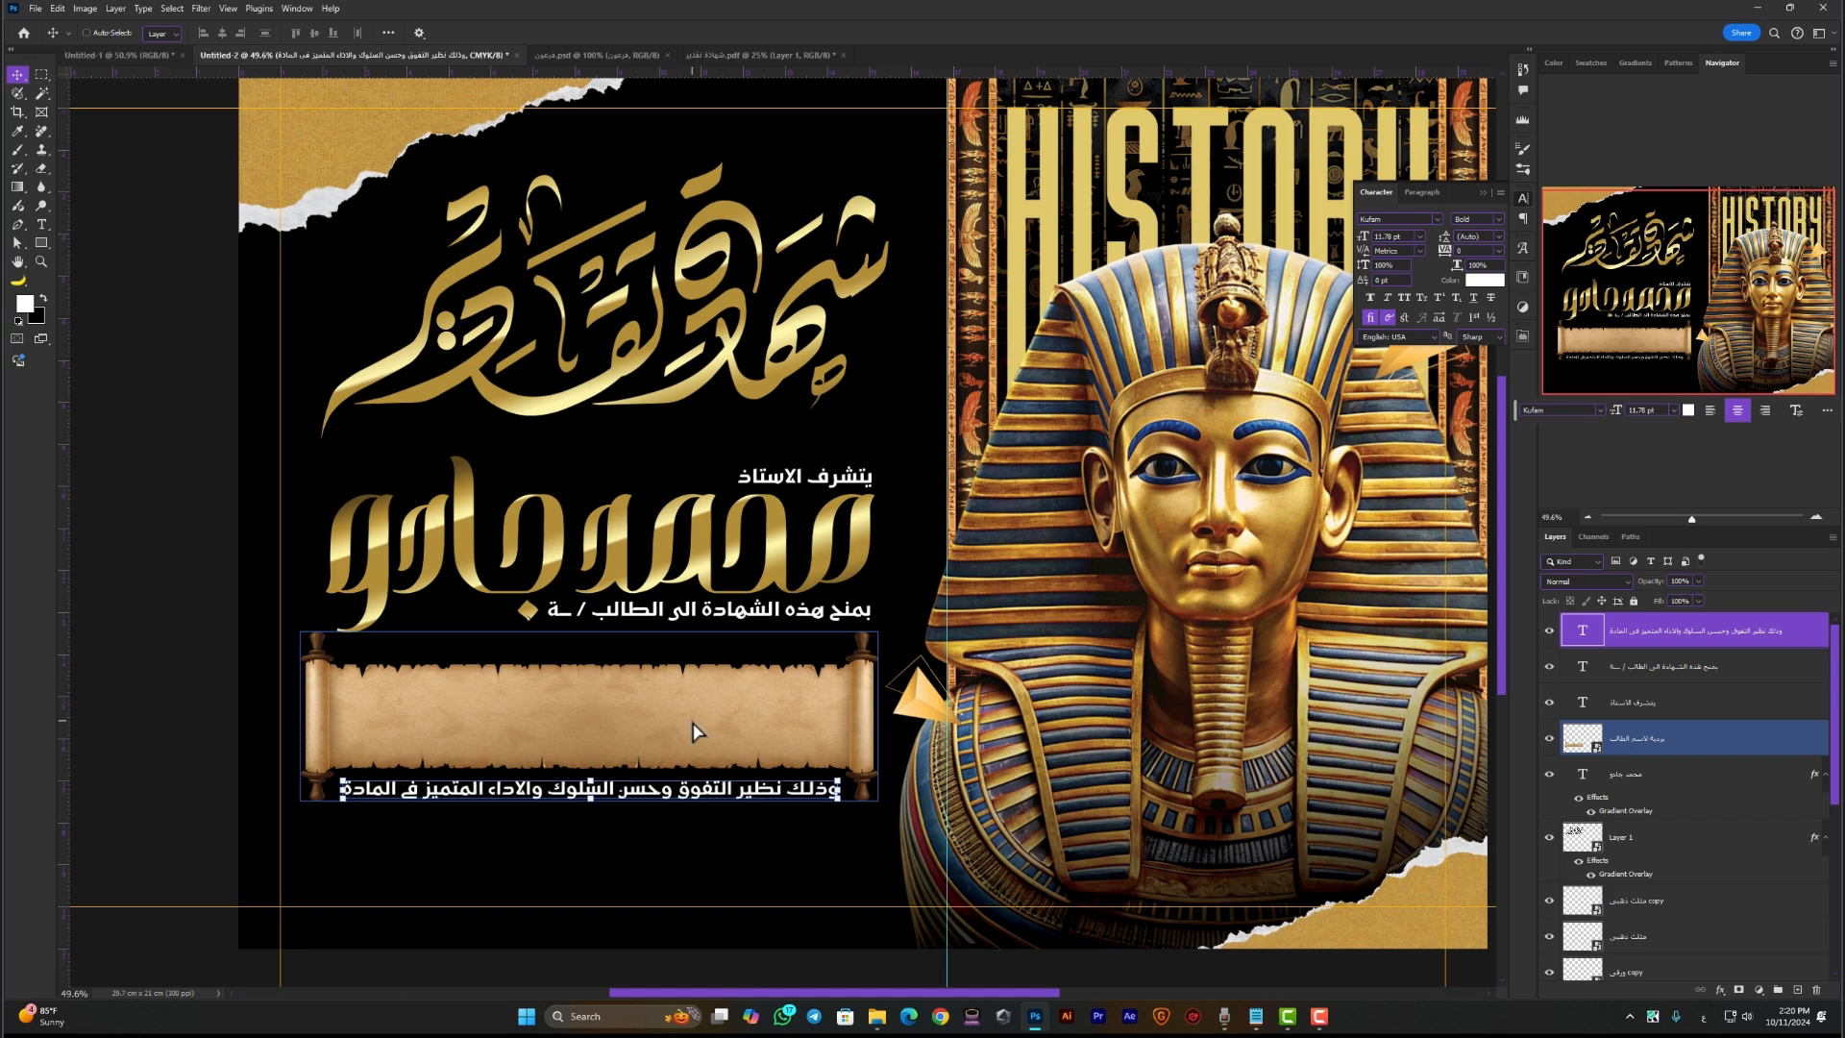
click(229, 544)
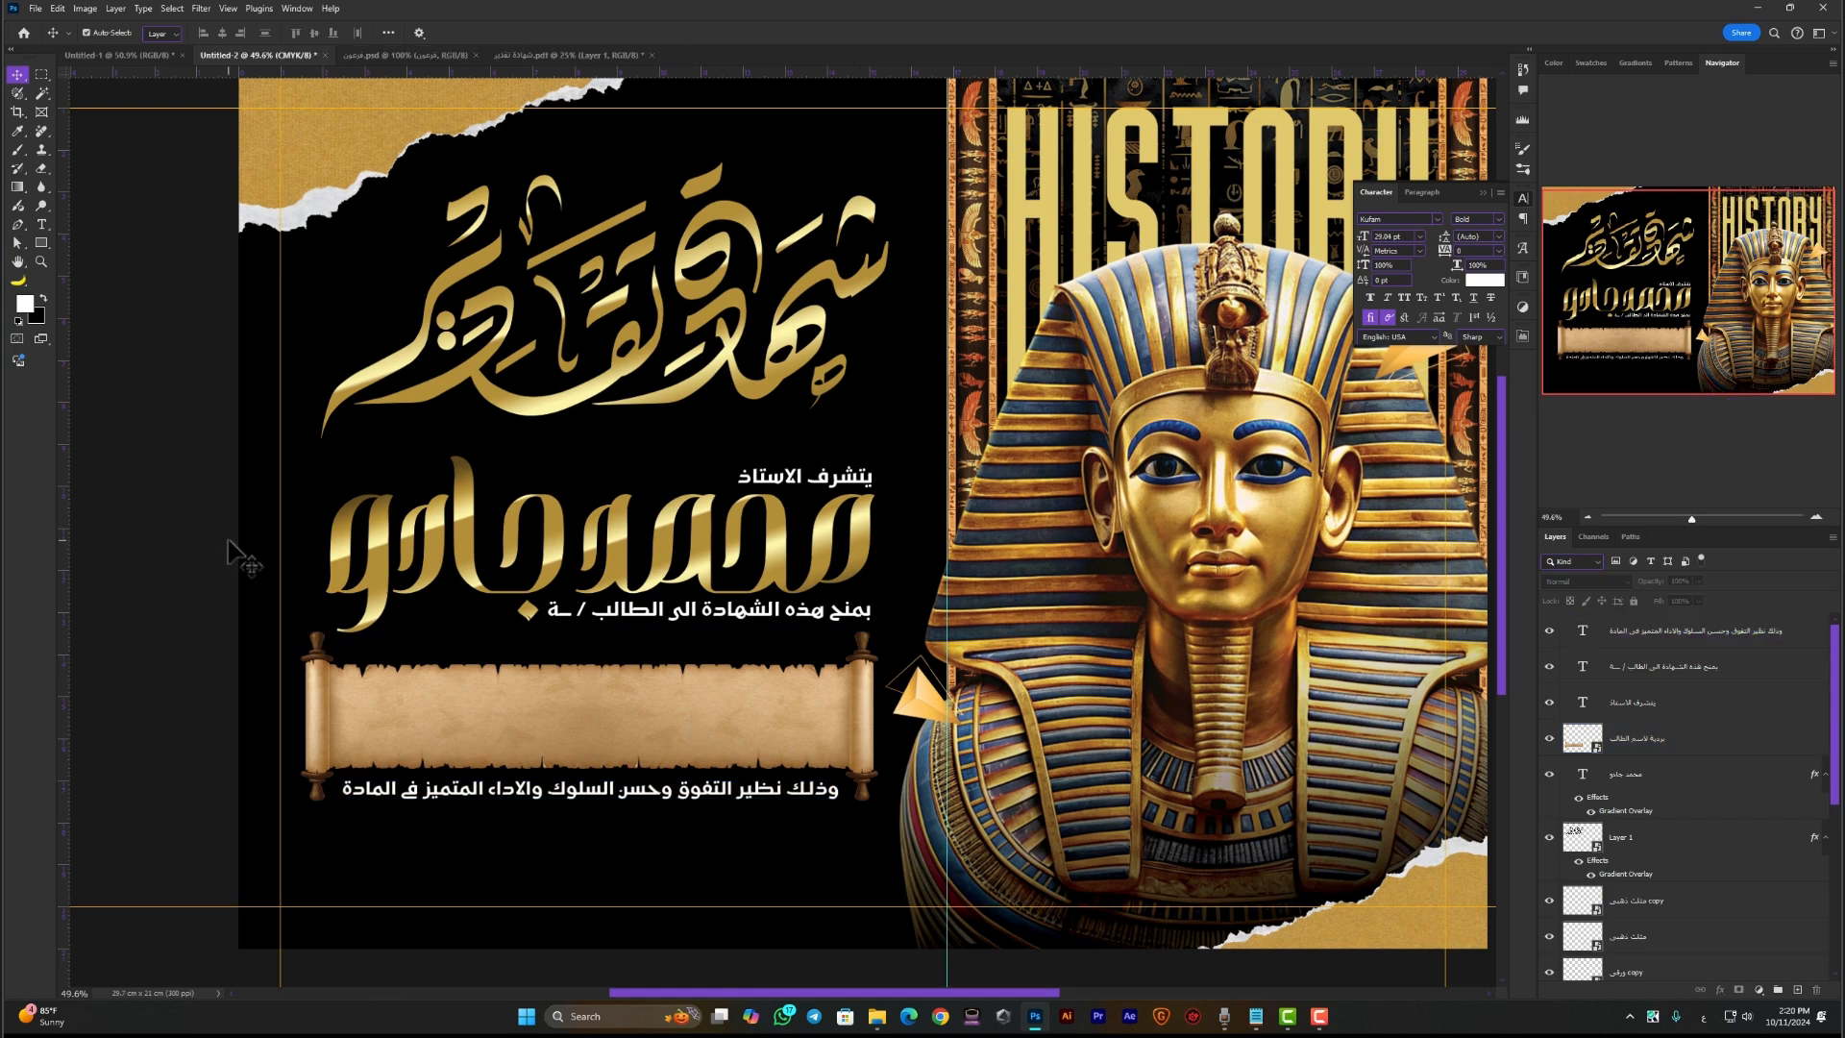
click(593, 790)
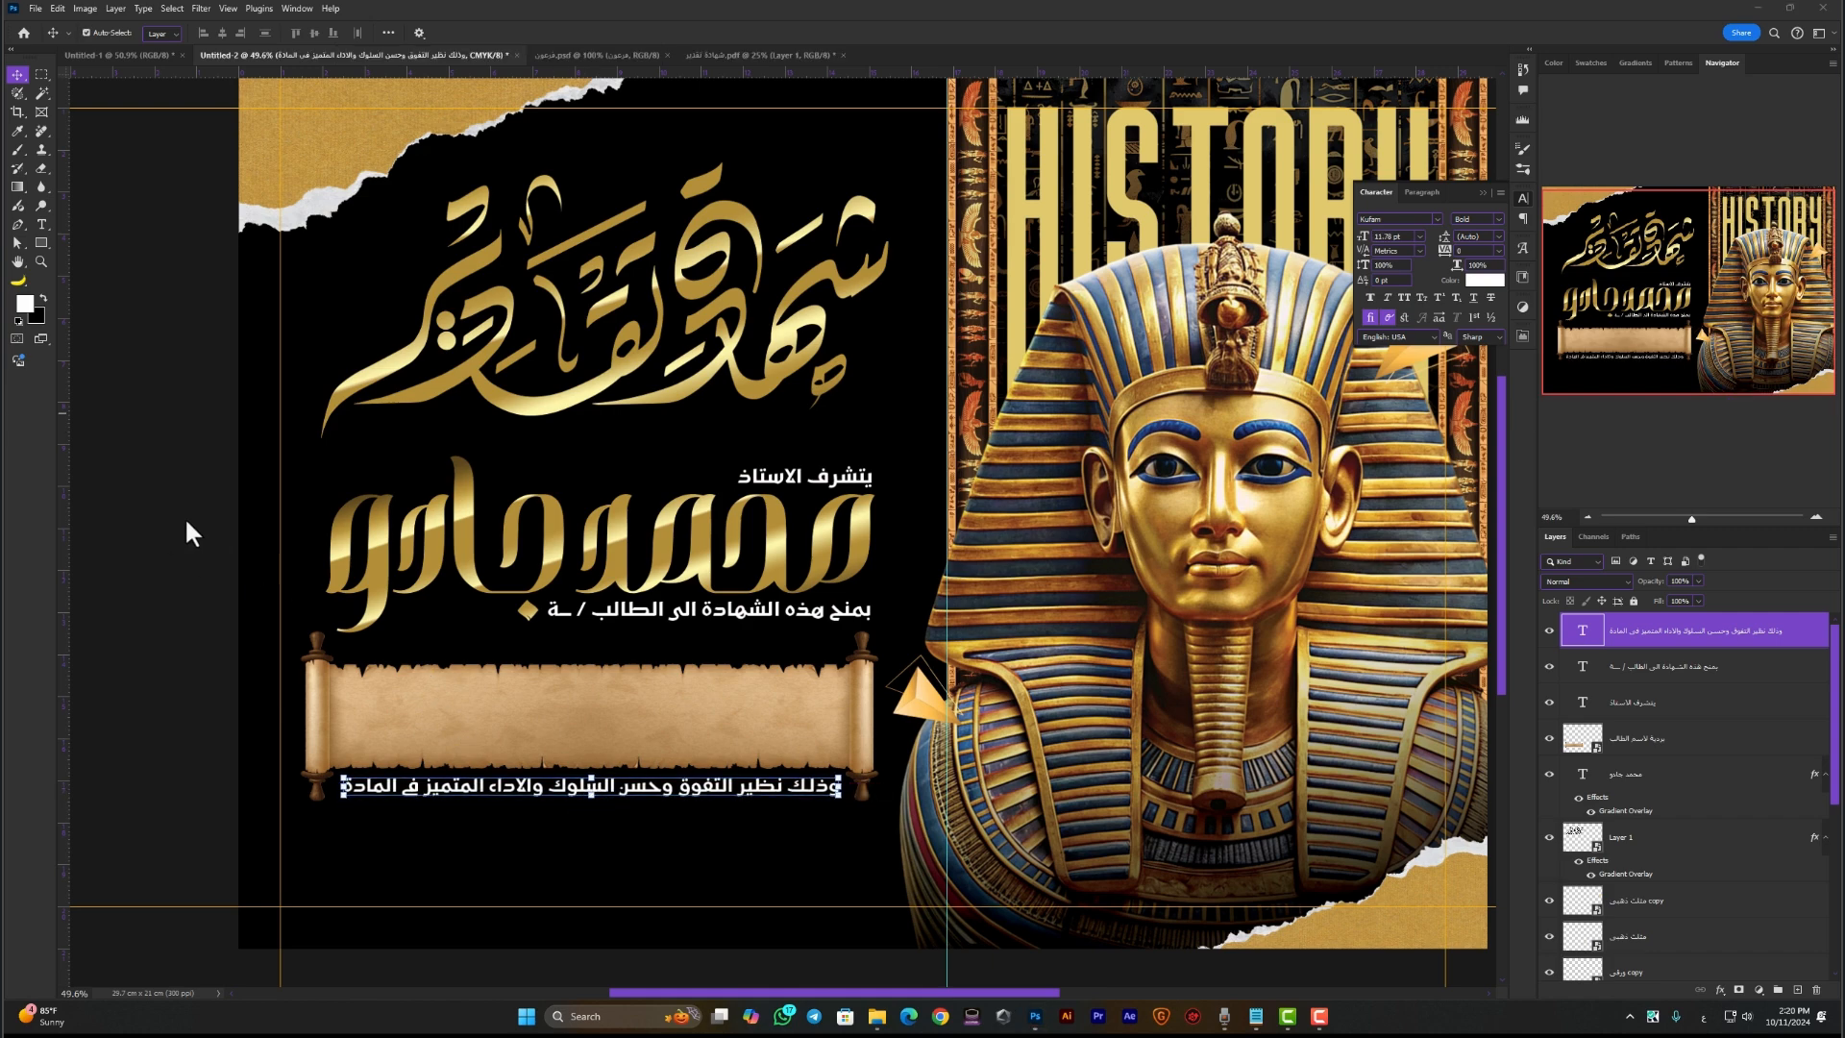
Move the gold calligraphy heading slightly upward to open more space above the name
click(618, 318)
scroll(618, 318, down, 2)
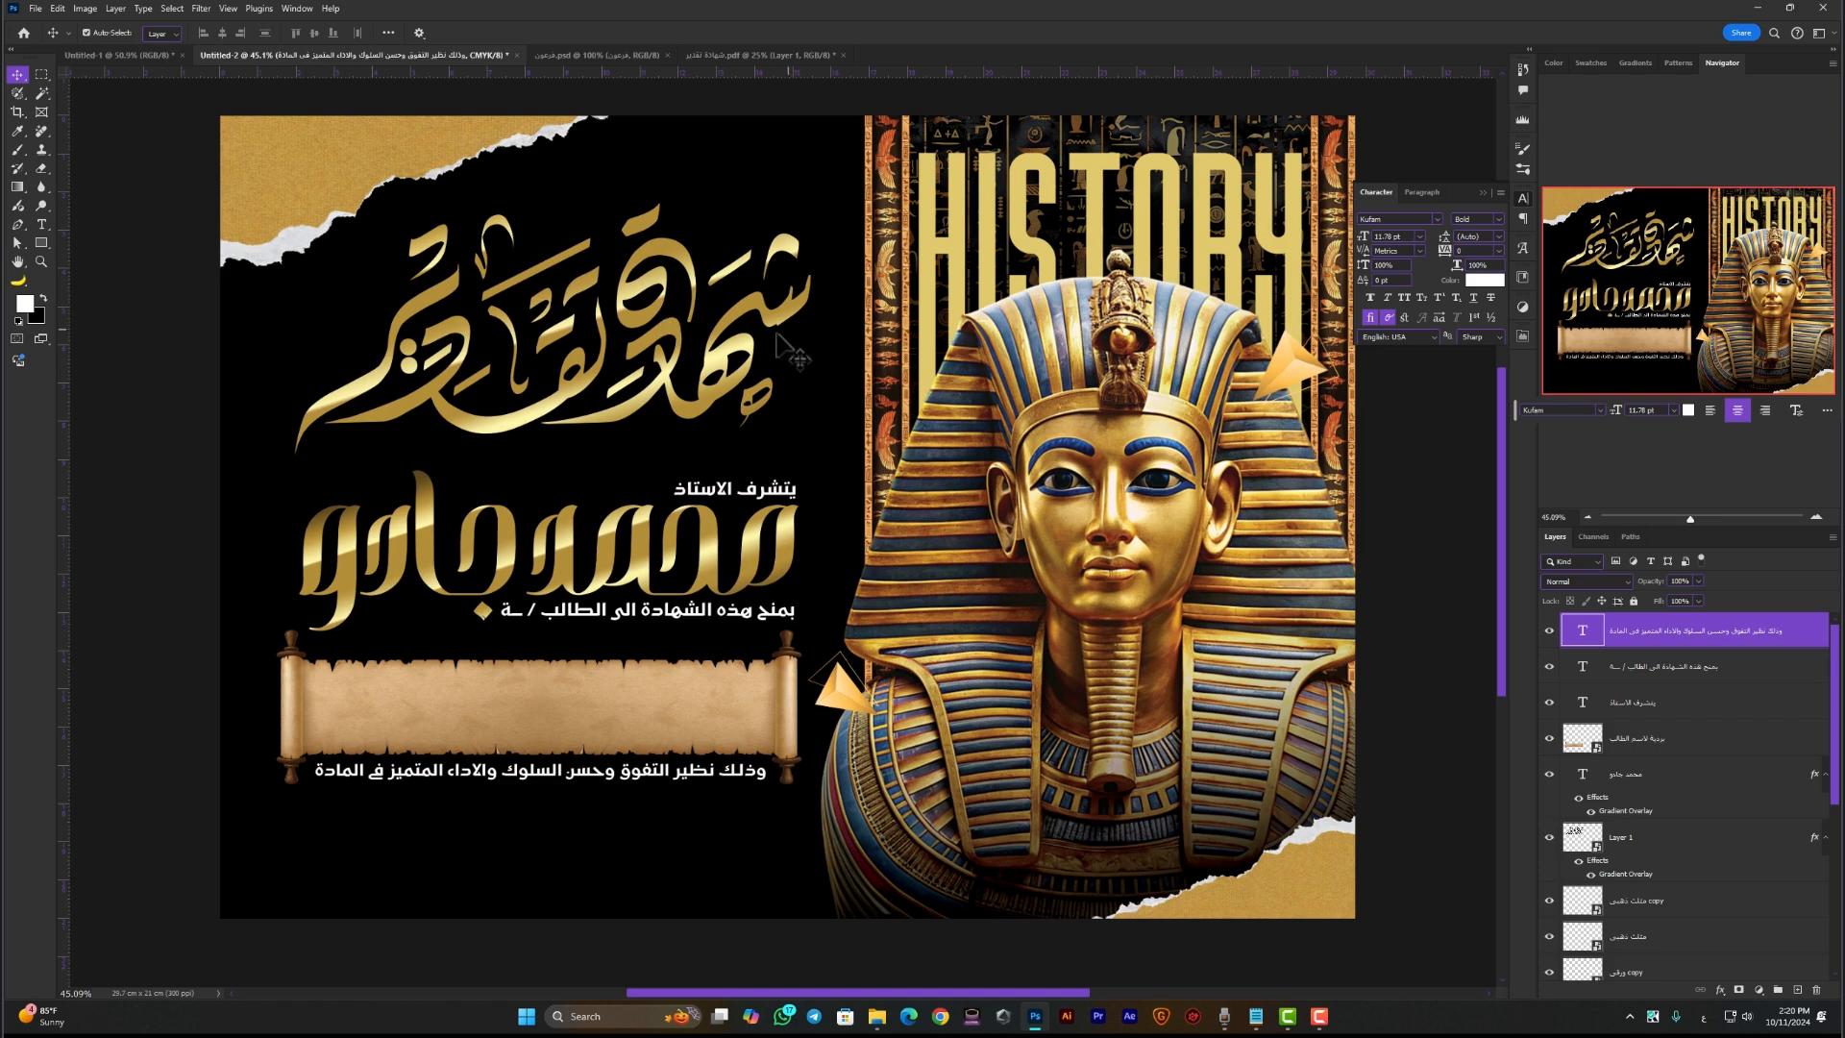
click(740, 378)
drag(742, 380, 724, 359)
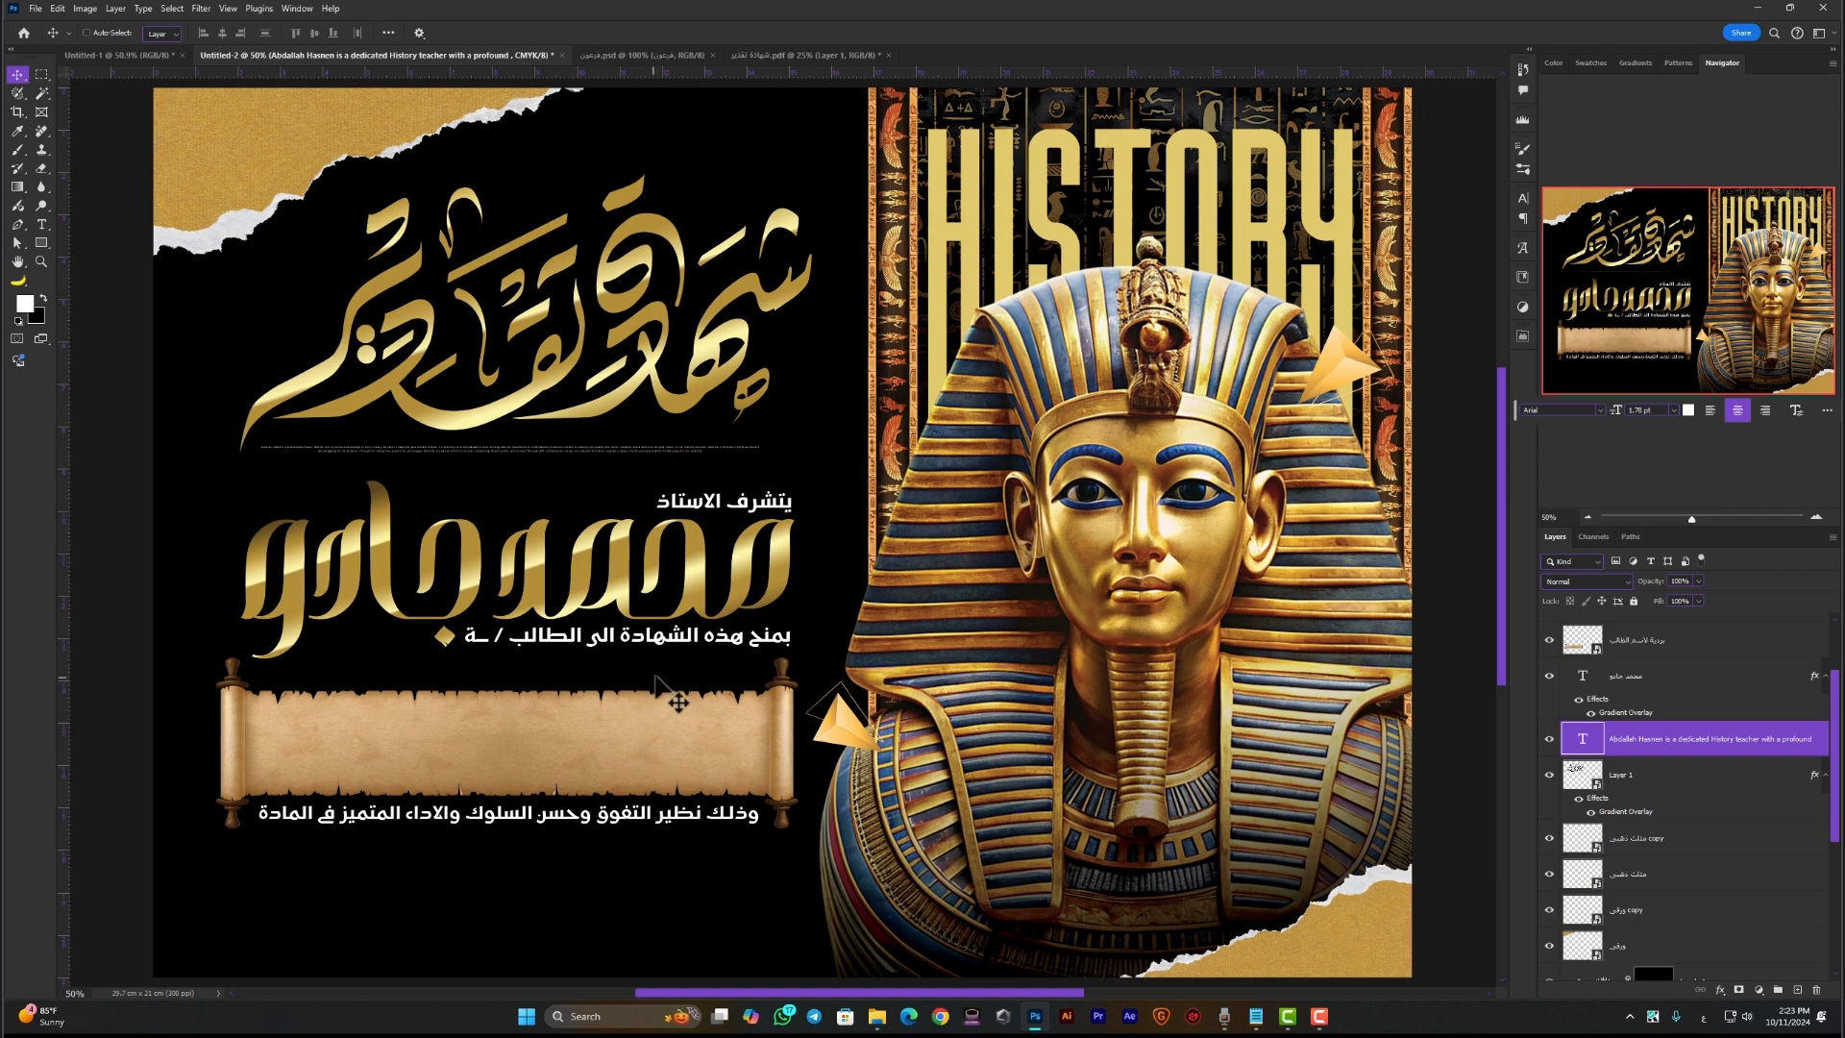
Recolour the Arabic line below the scroll with the gold sampled from the HISTORY lettering (#e1c96c)
click(644, 826)
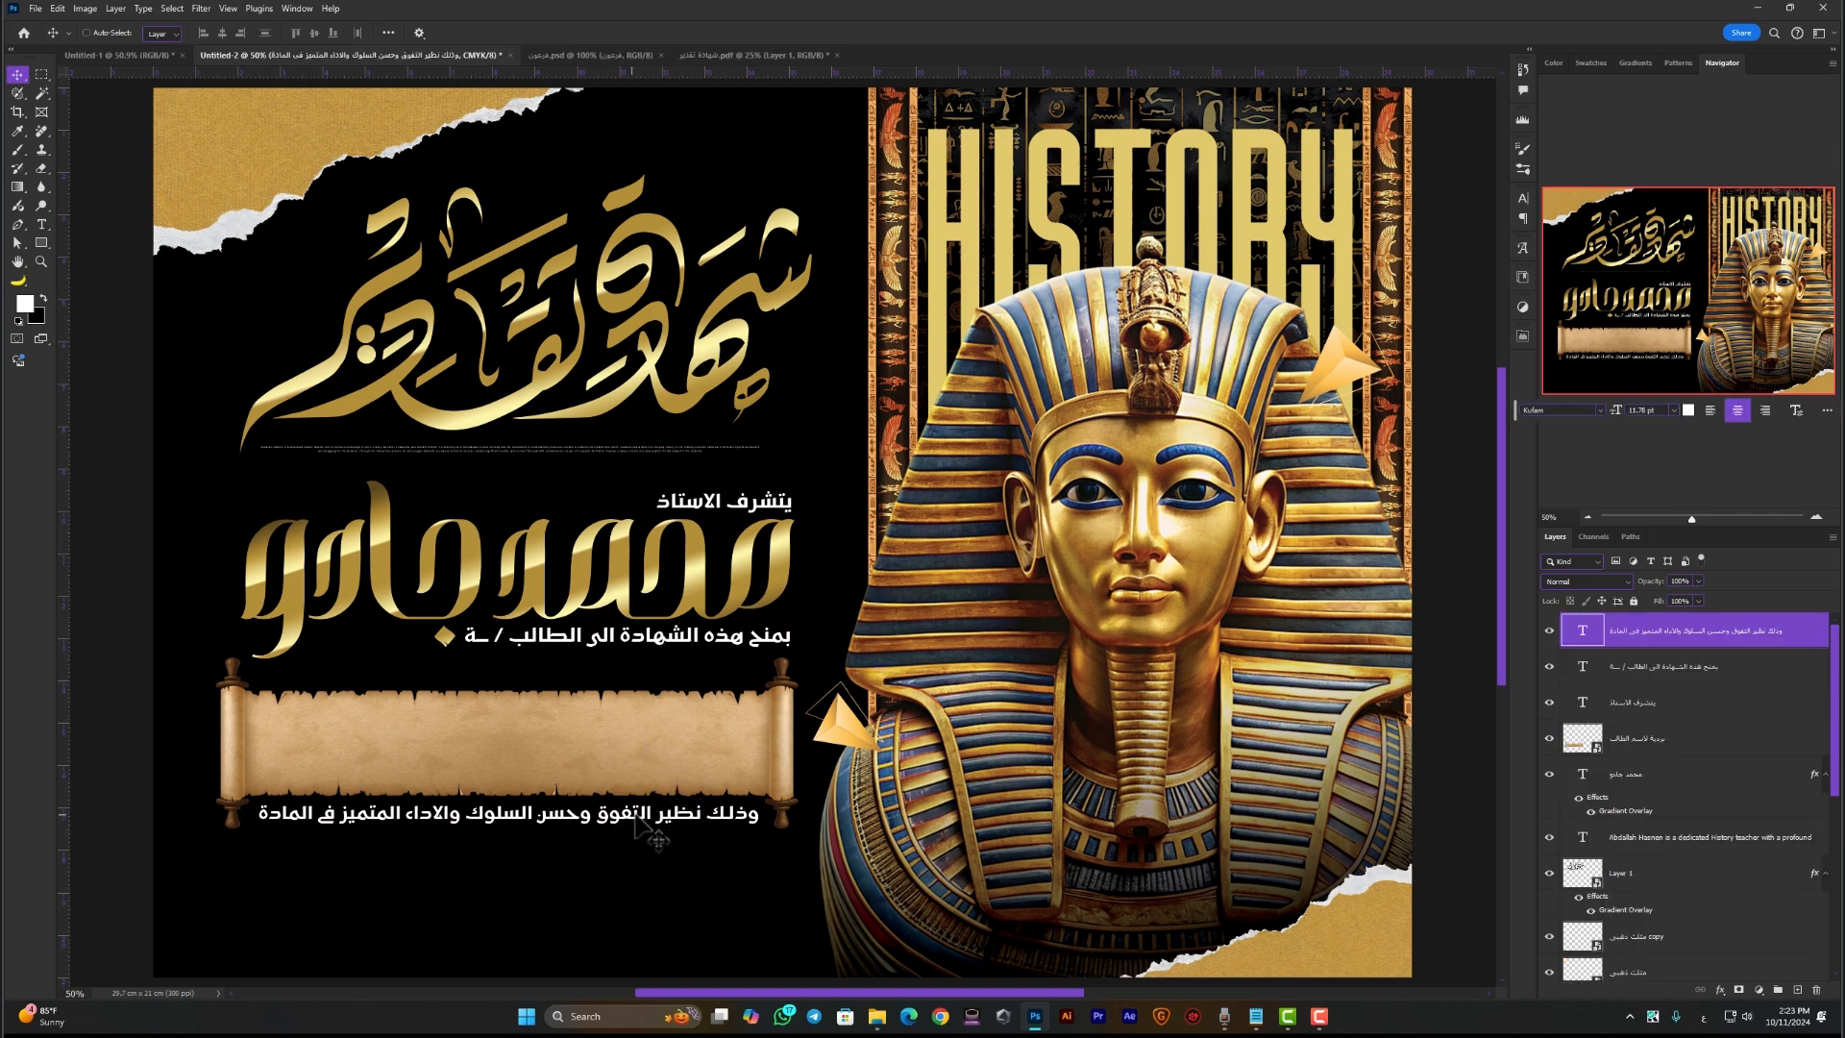
click(1703, 412)
key(ctrl+shift+c)
click(1688, 410)
click(1039, 189)
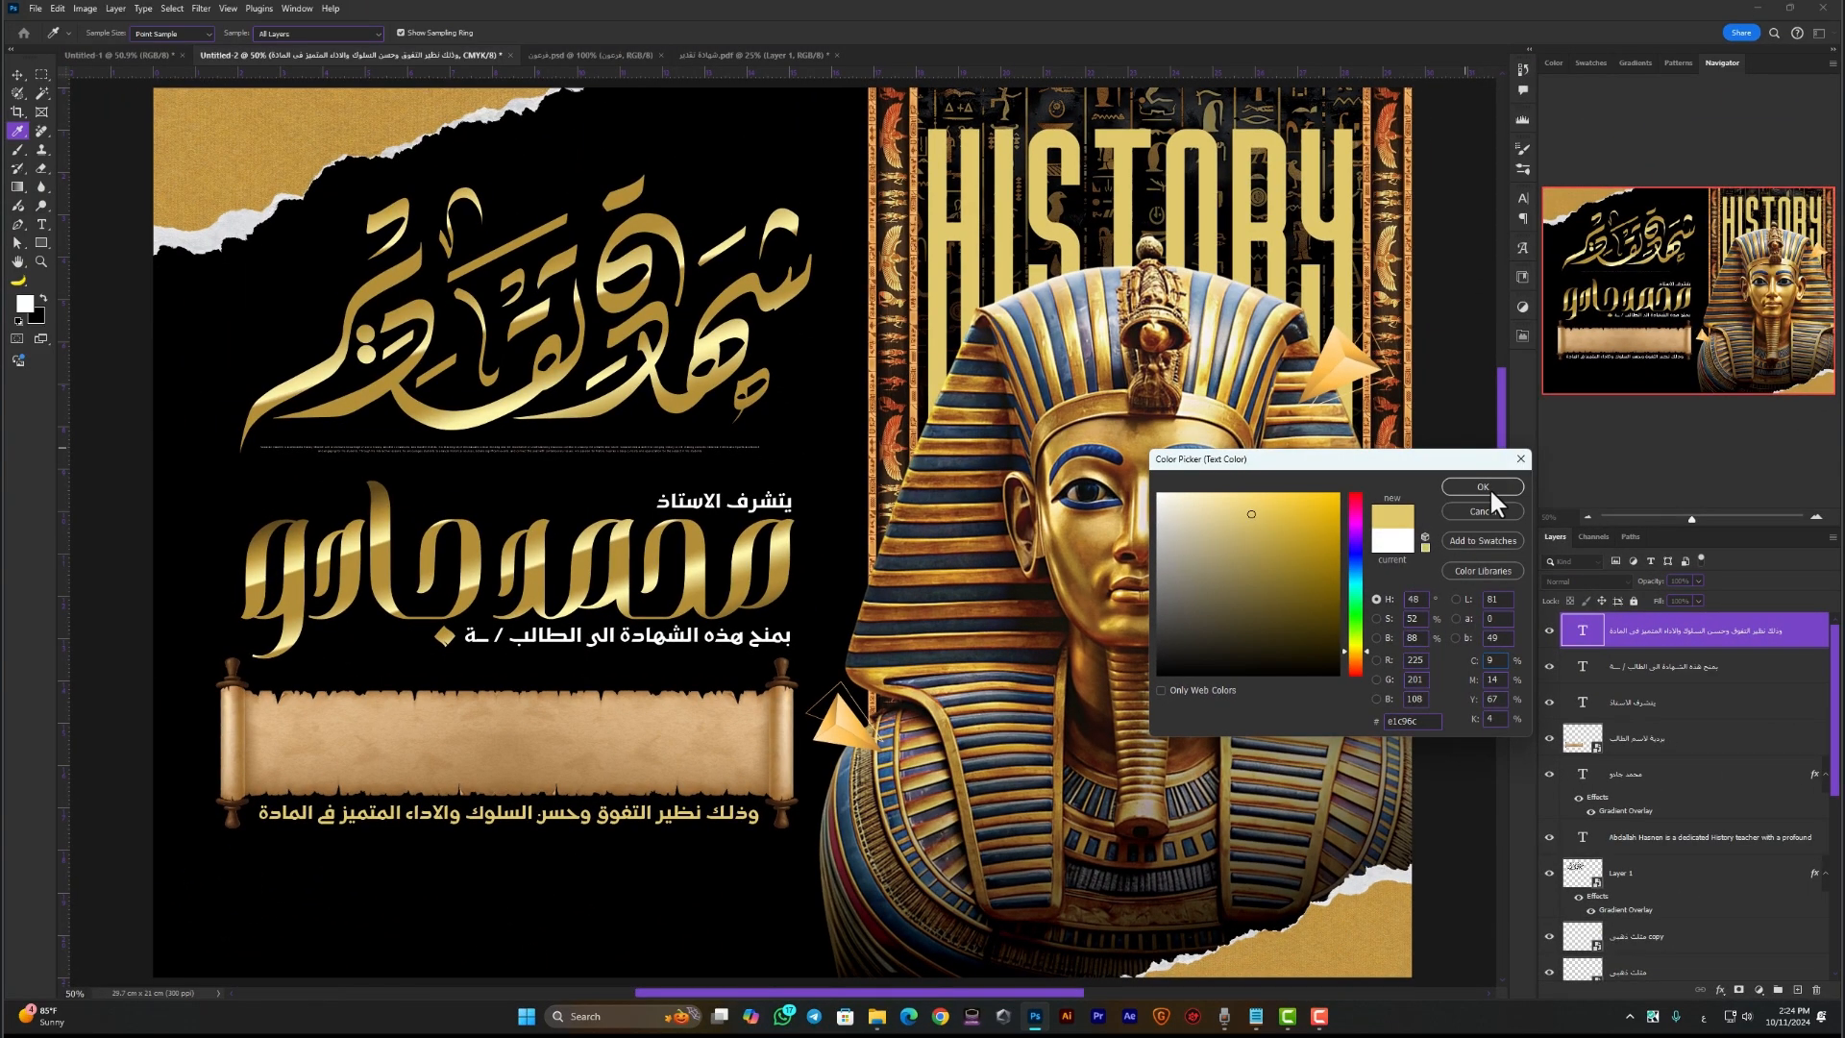
click(1482, 487)
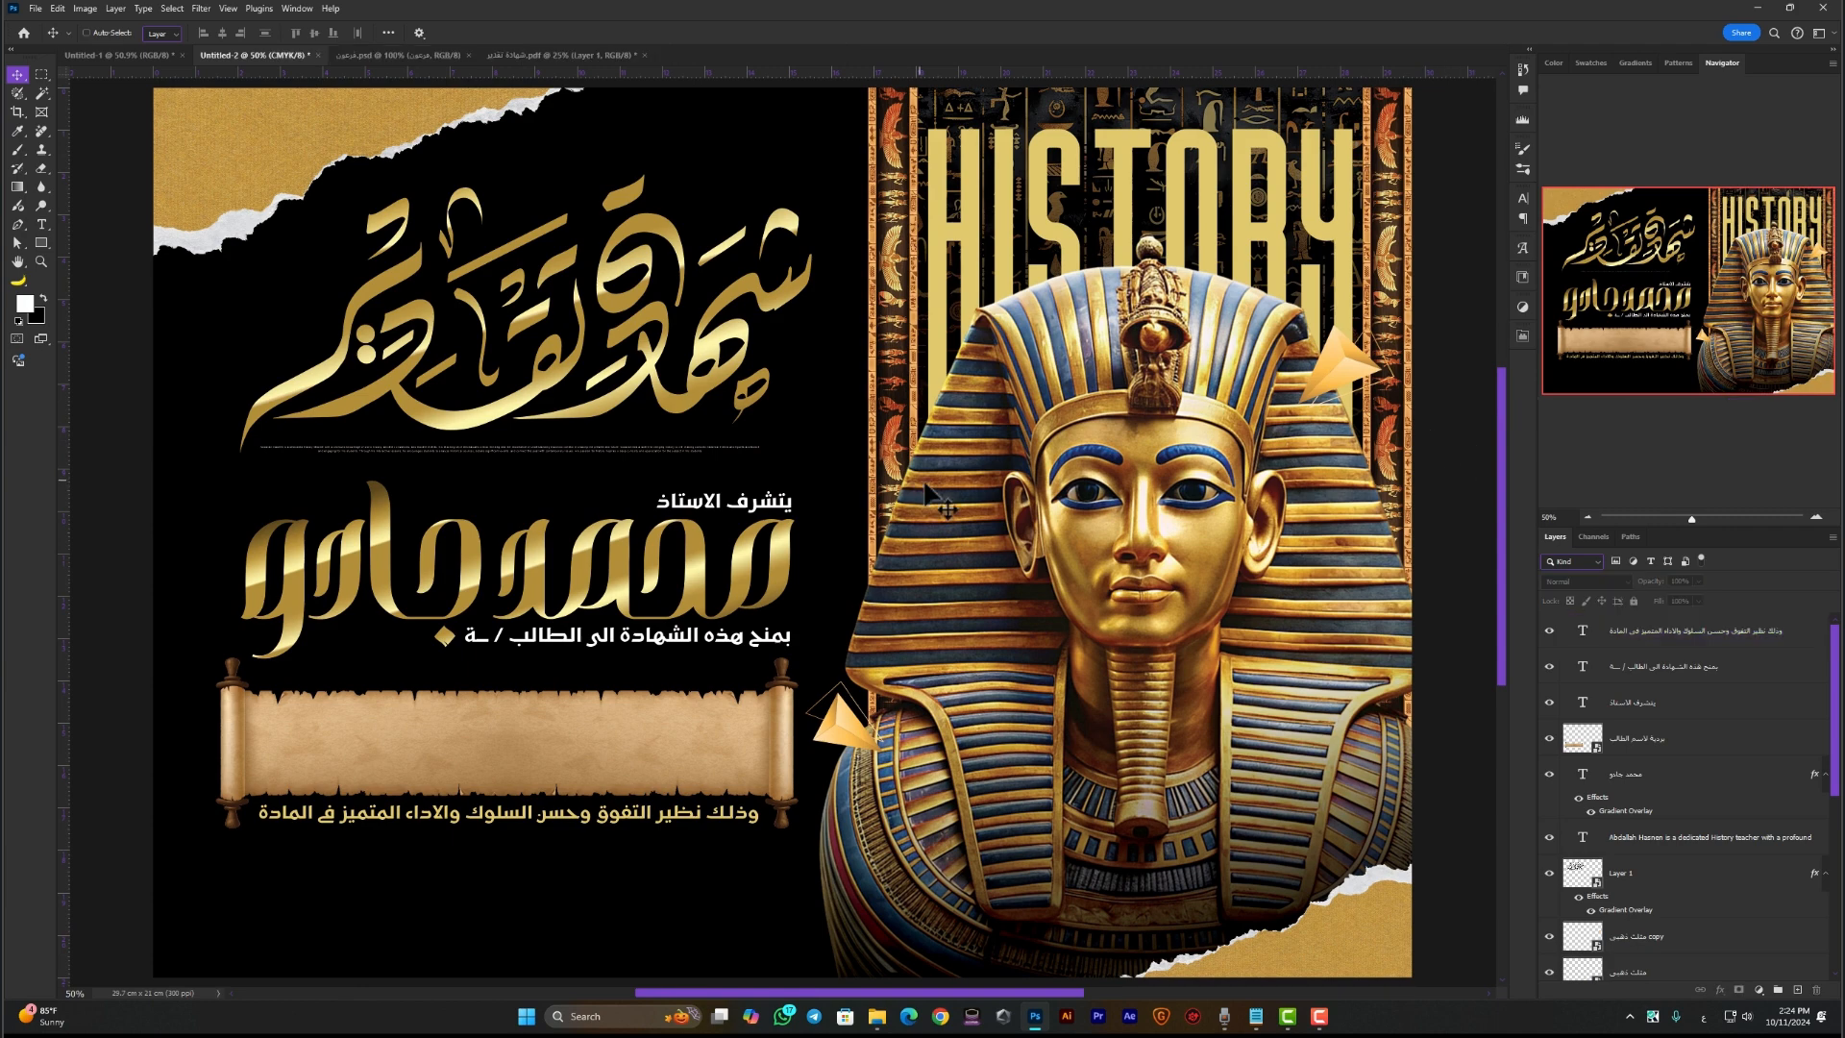
Place the hieroglyph pattern image from the assets folder, scaled to fill the certificate's lower-left area, and stack it just above the Color Fill 1 layer
key(alt+Tab)
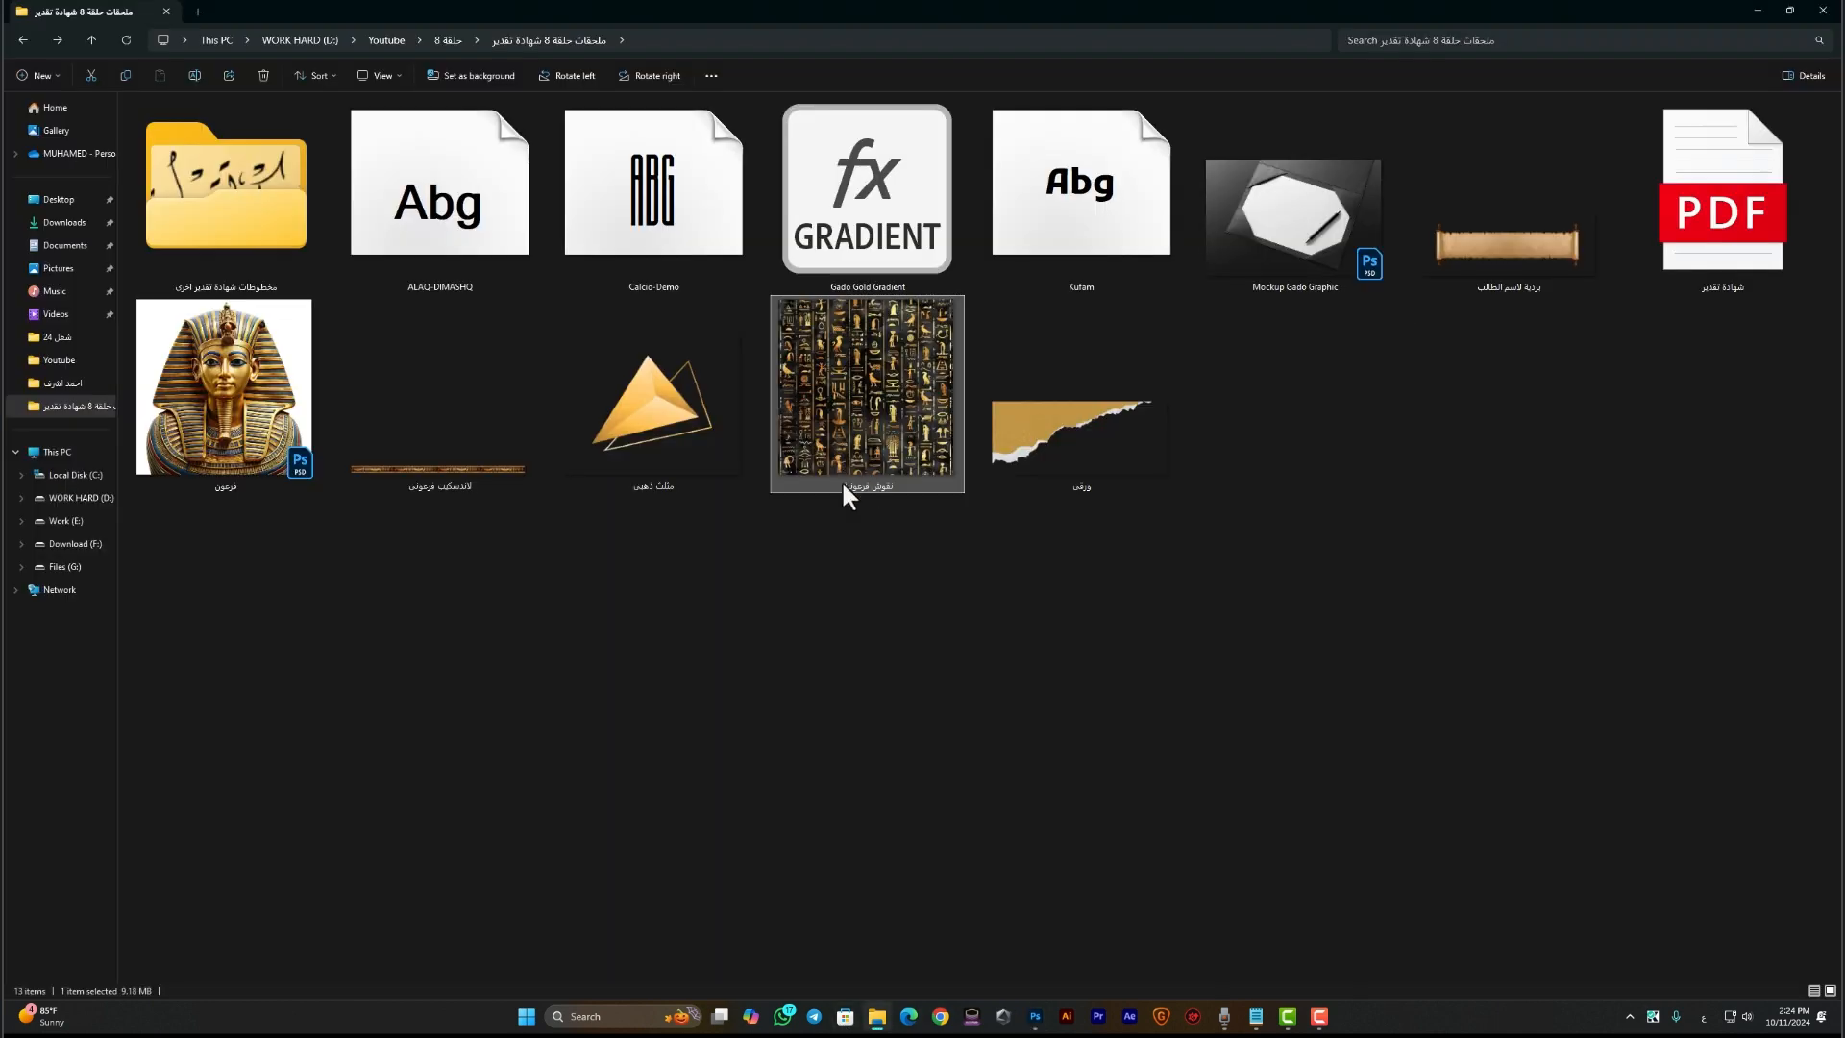
drag(846, 401, 431, 372)
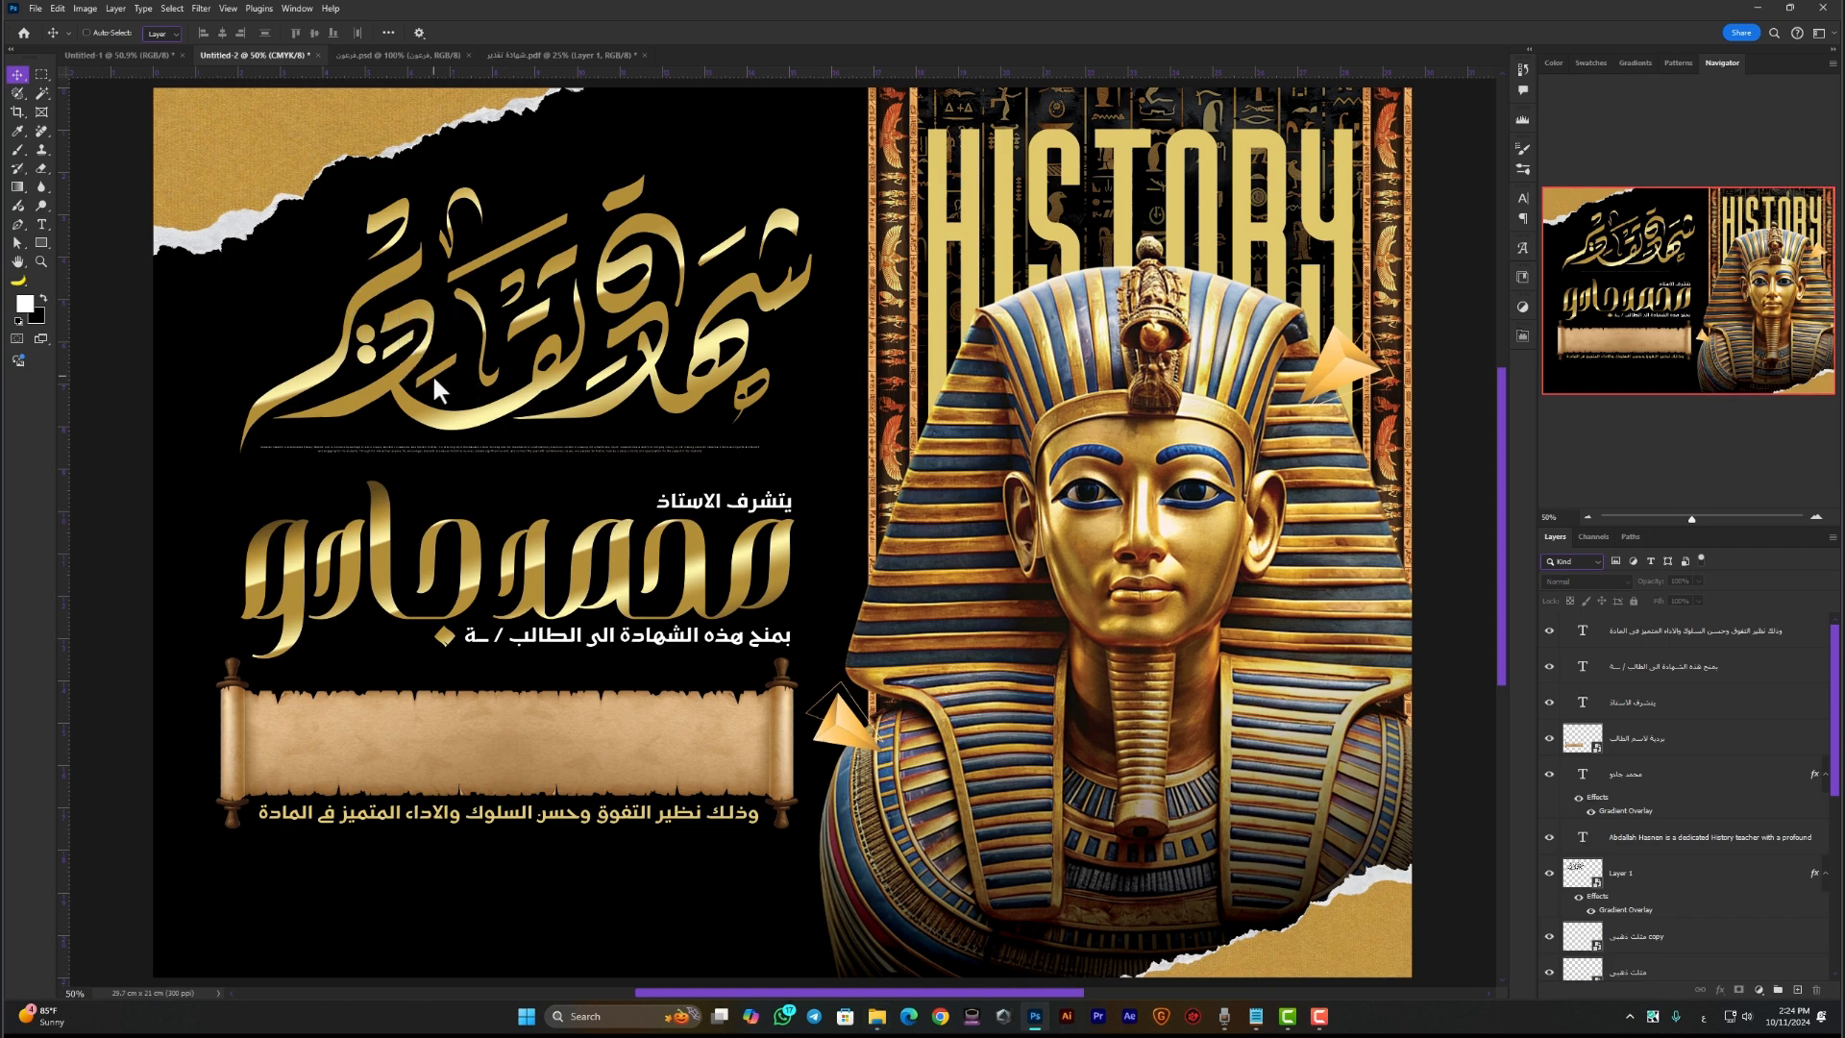
scroll(599, 529, down, 2)
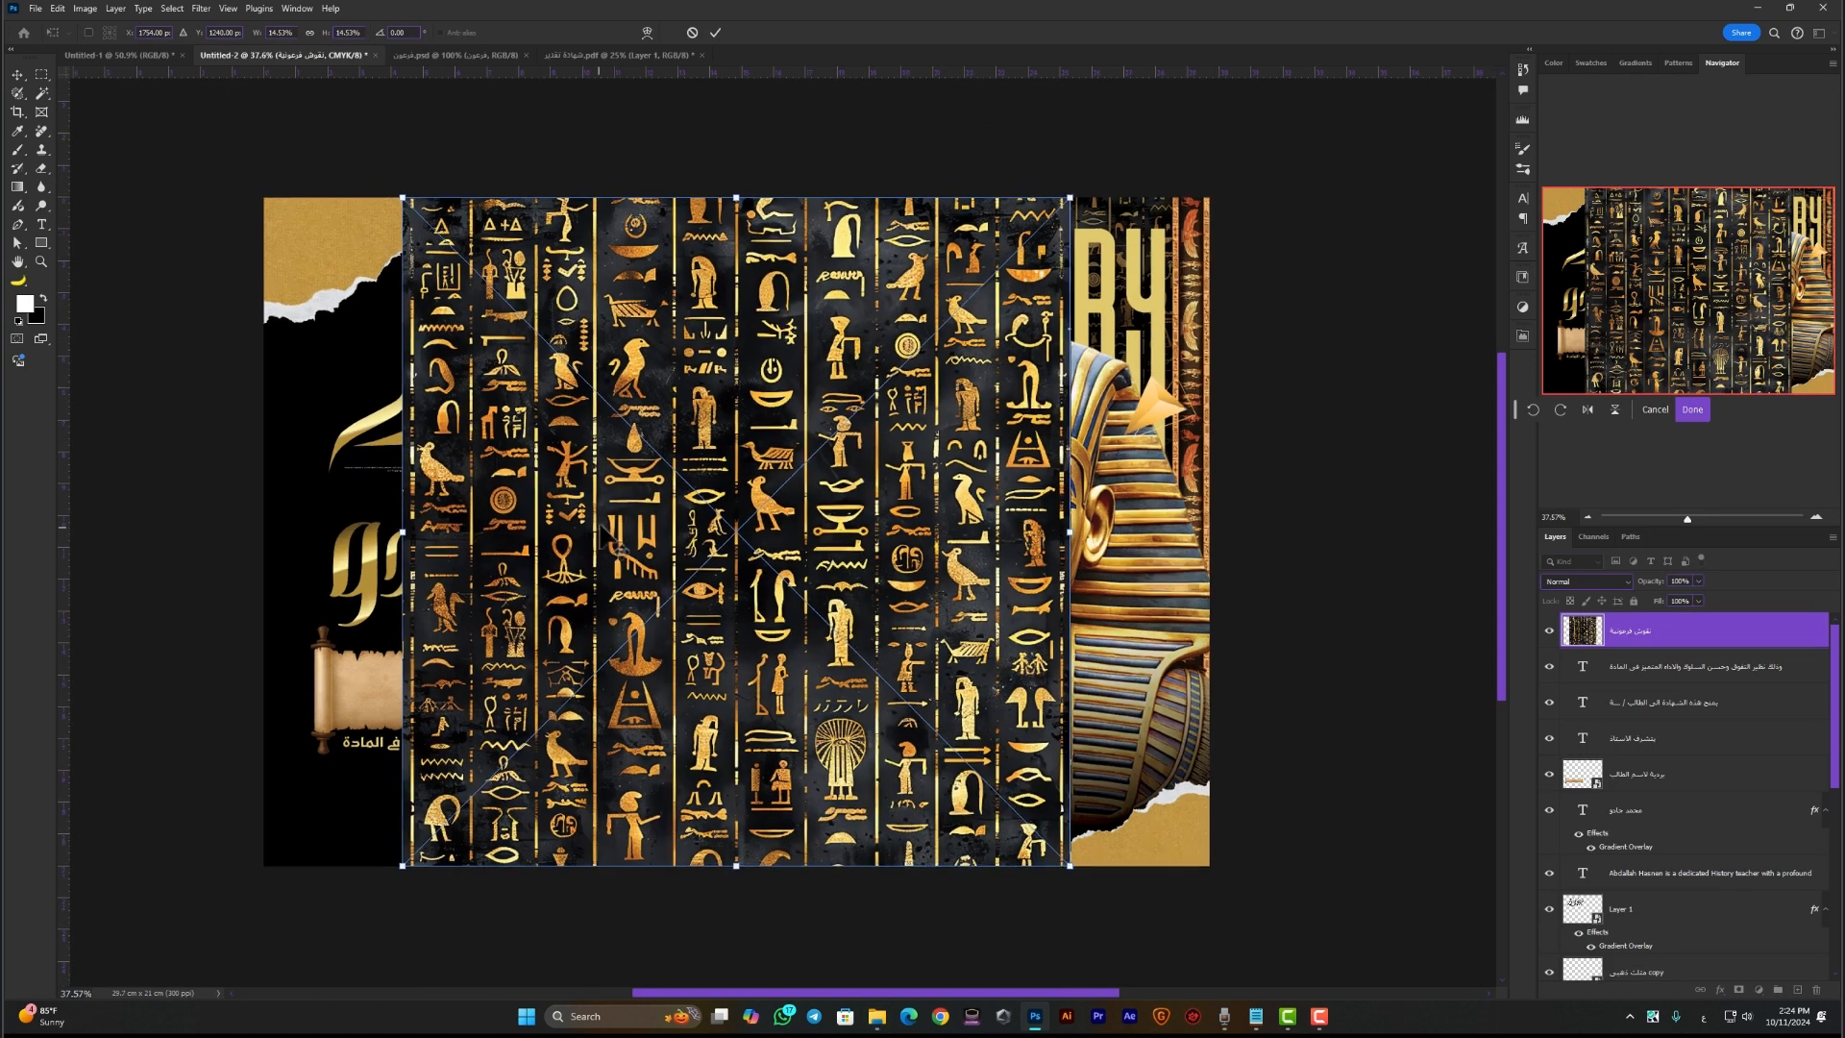
drag(716, 728, 557, 728)
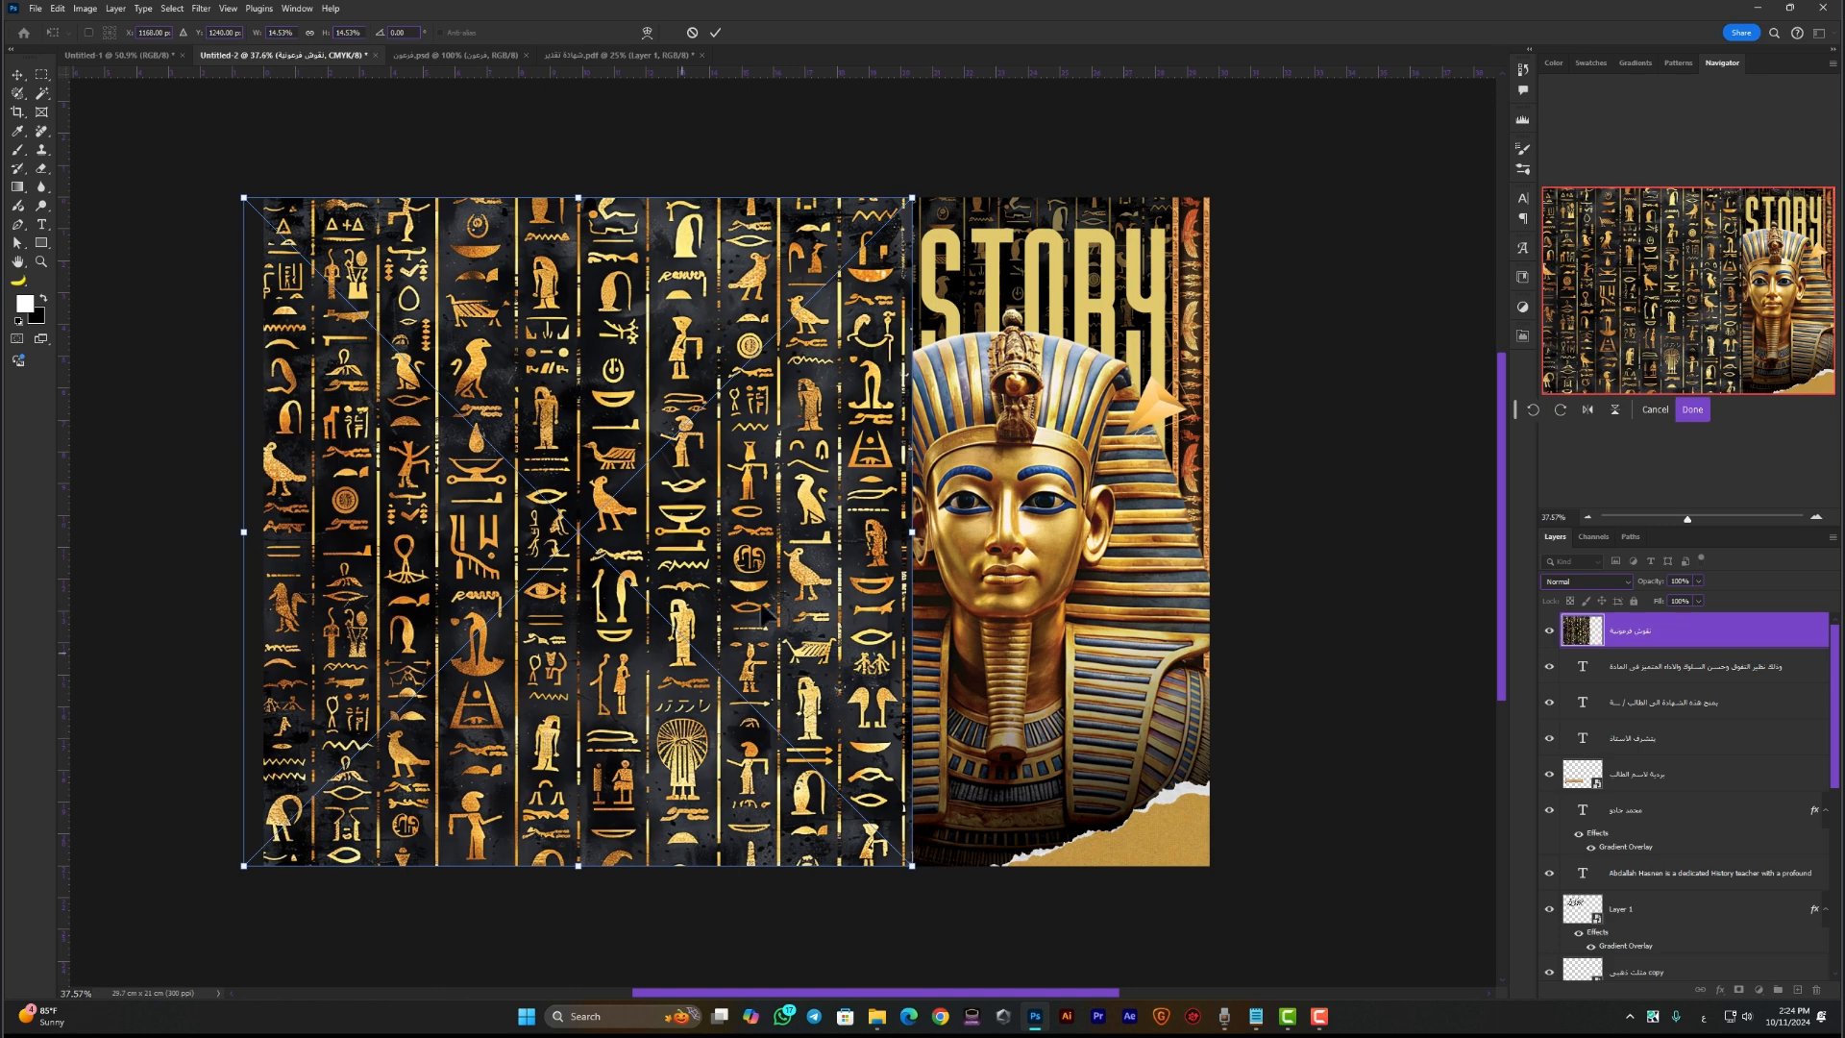
drag(913, 207, 828, 316)
key(Return)
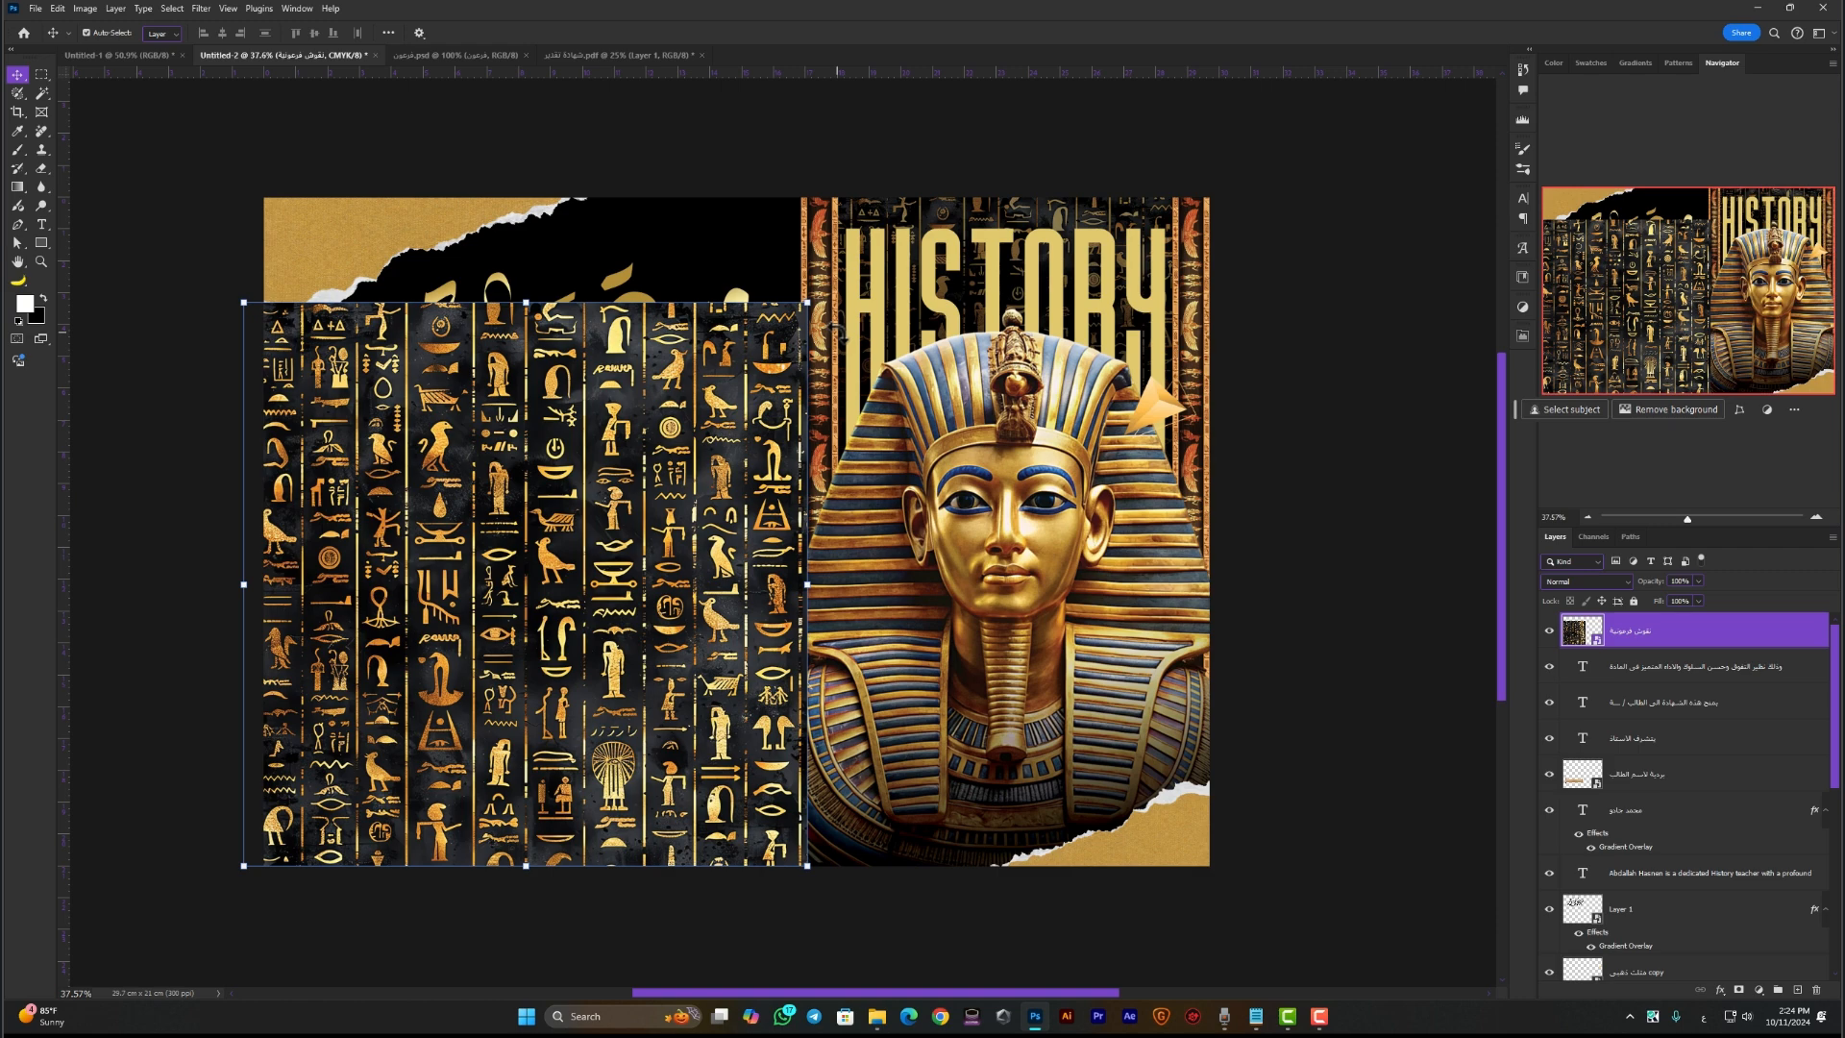
key(ctrl+shift+bracketleft)
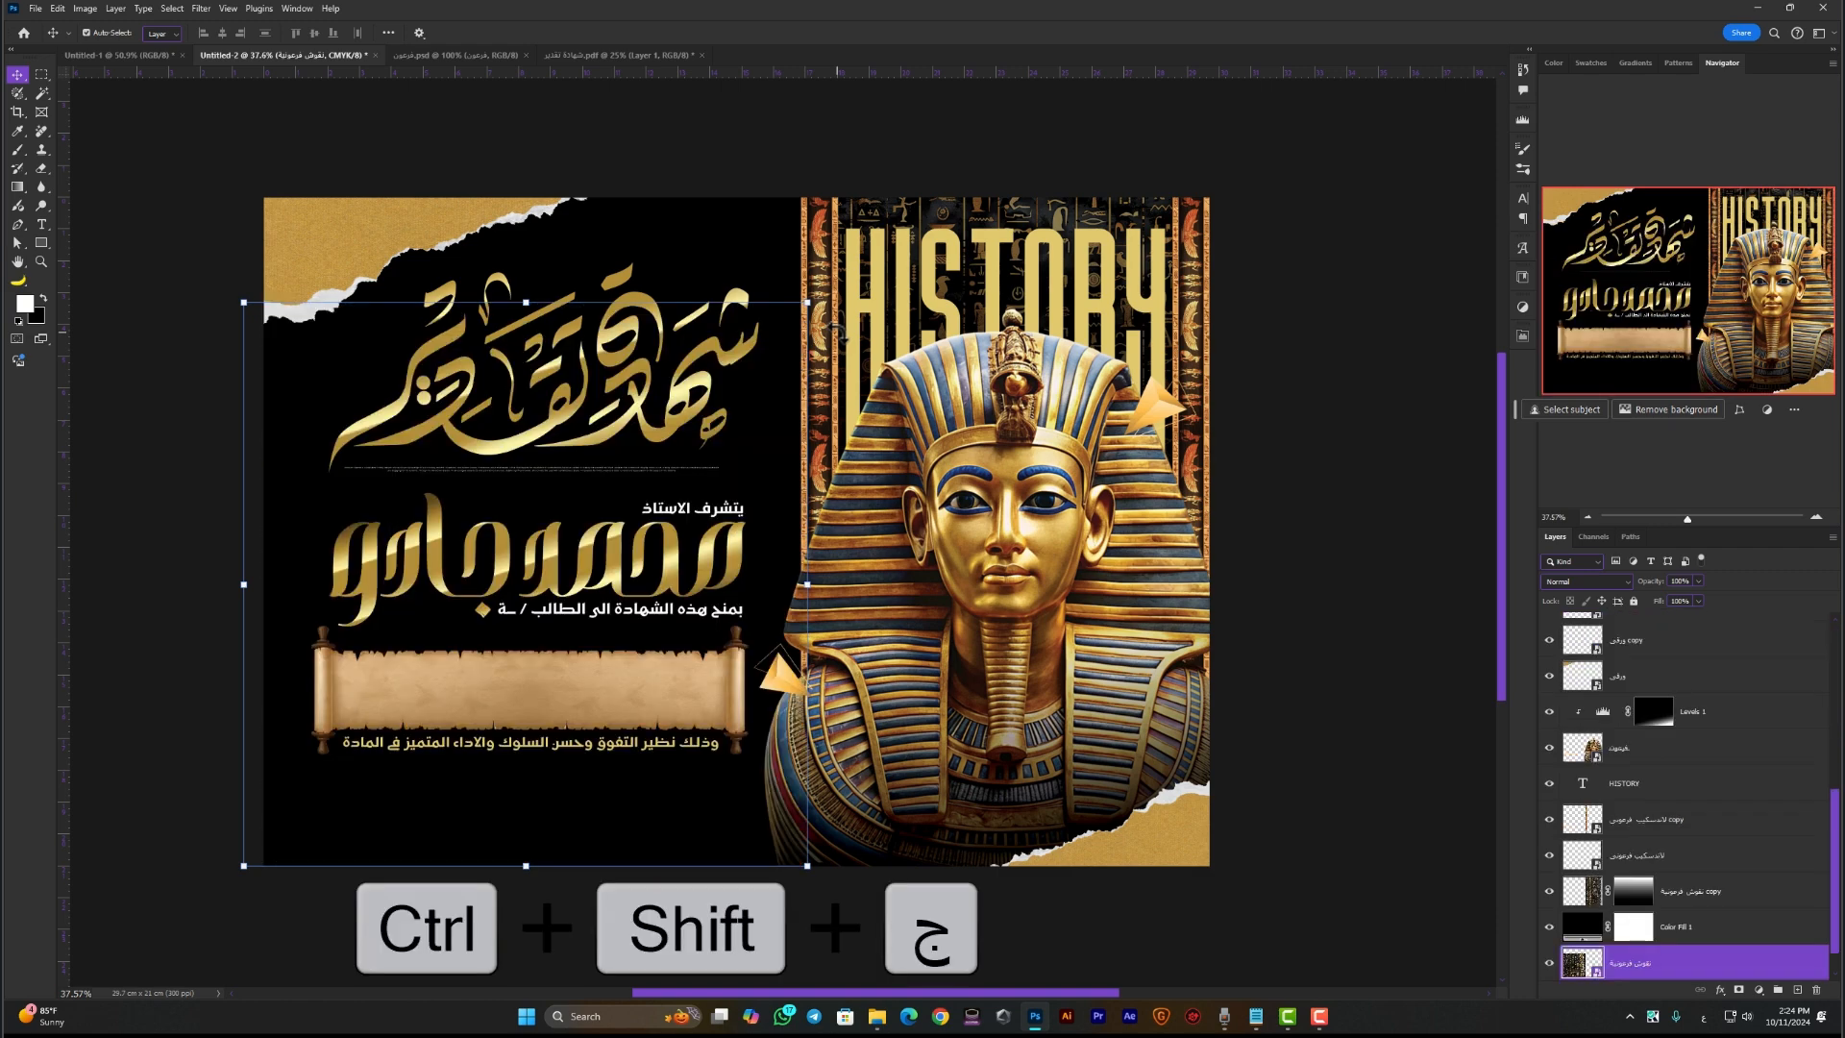
key(ctrl+bracketright)
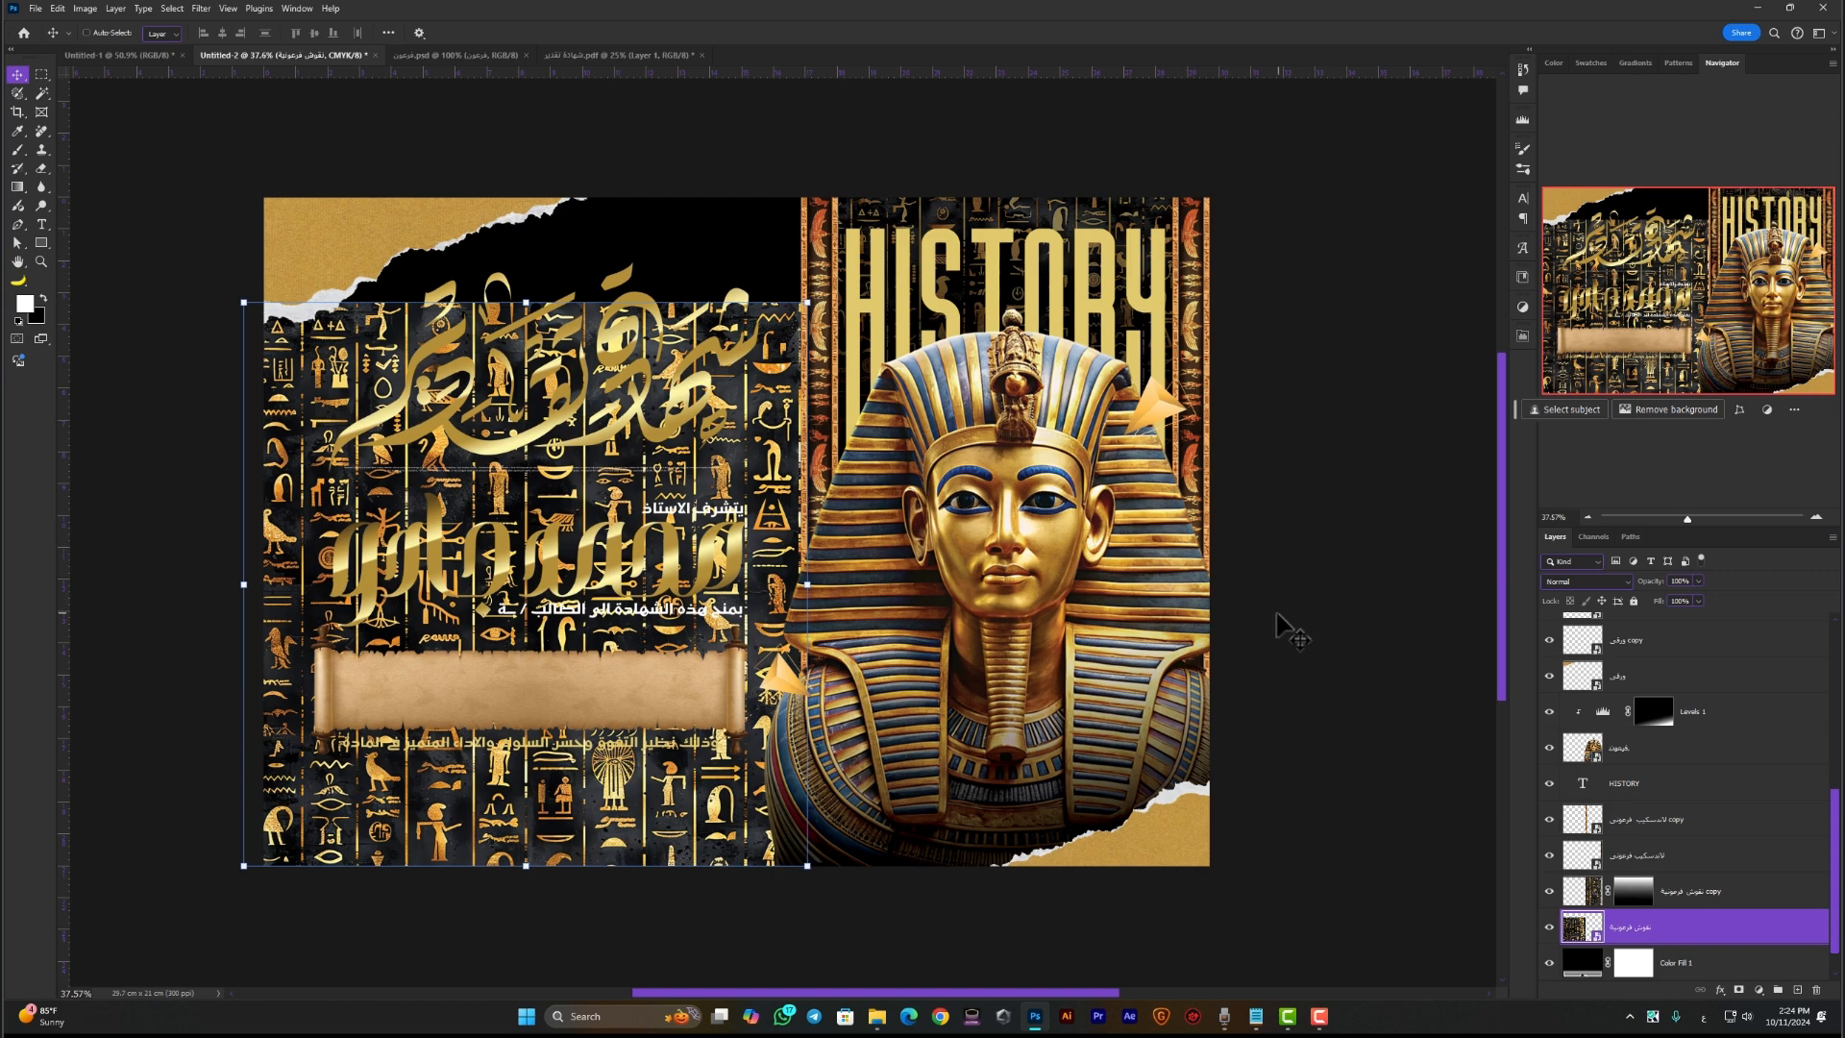
Fade the hieroglyph pattern out toward the heading with a vertical black-to-white gradient mask and lower its opacity to about 43%
click(1738, 990)
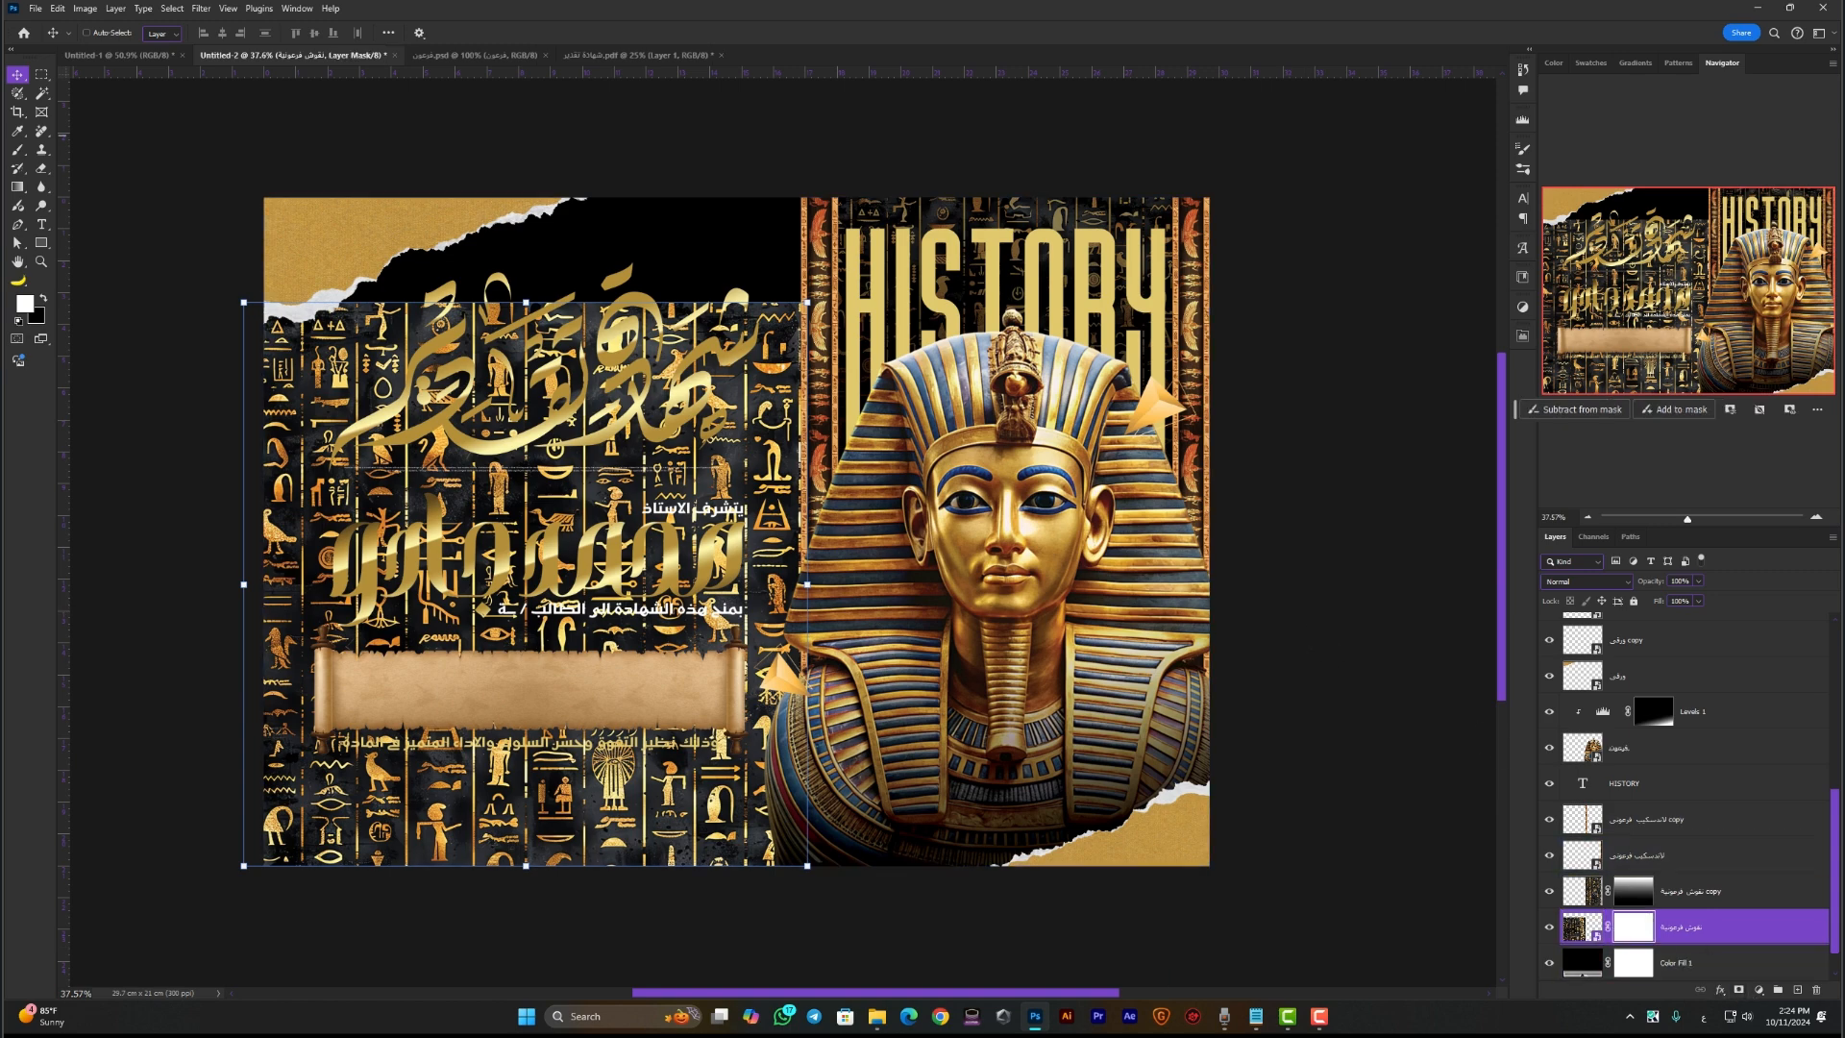
click(17, 187)
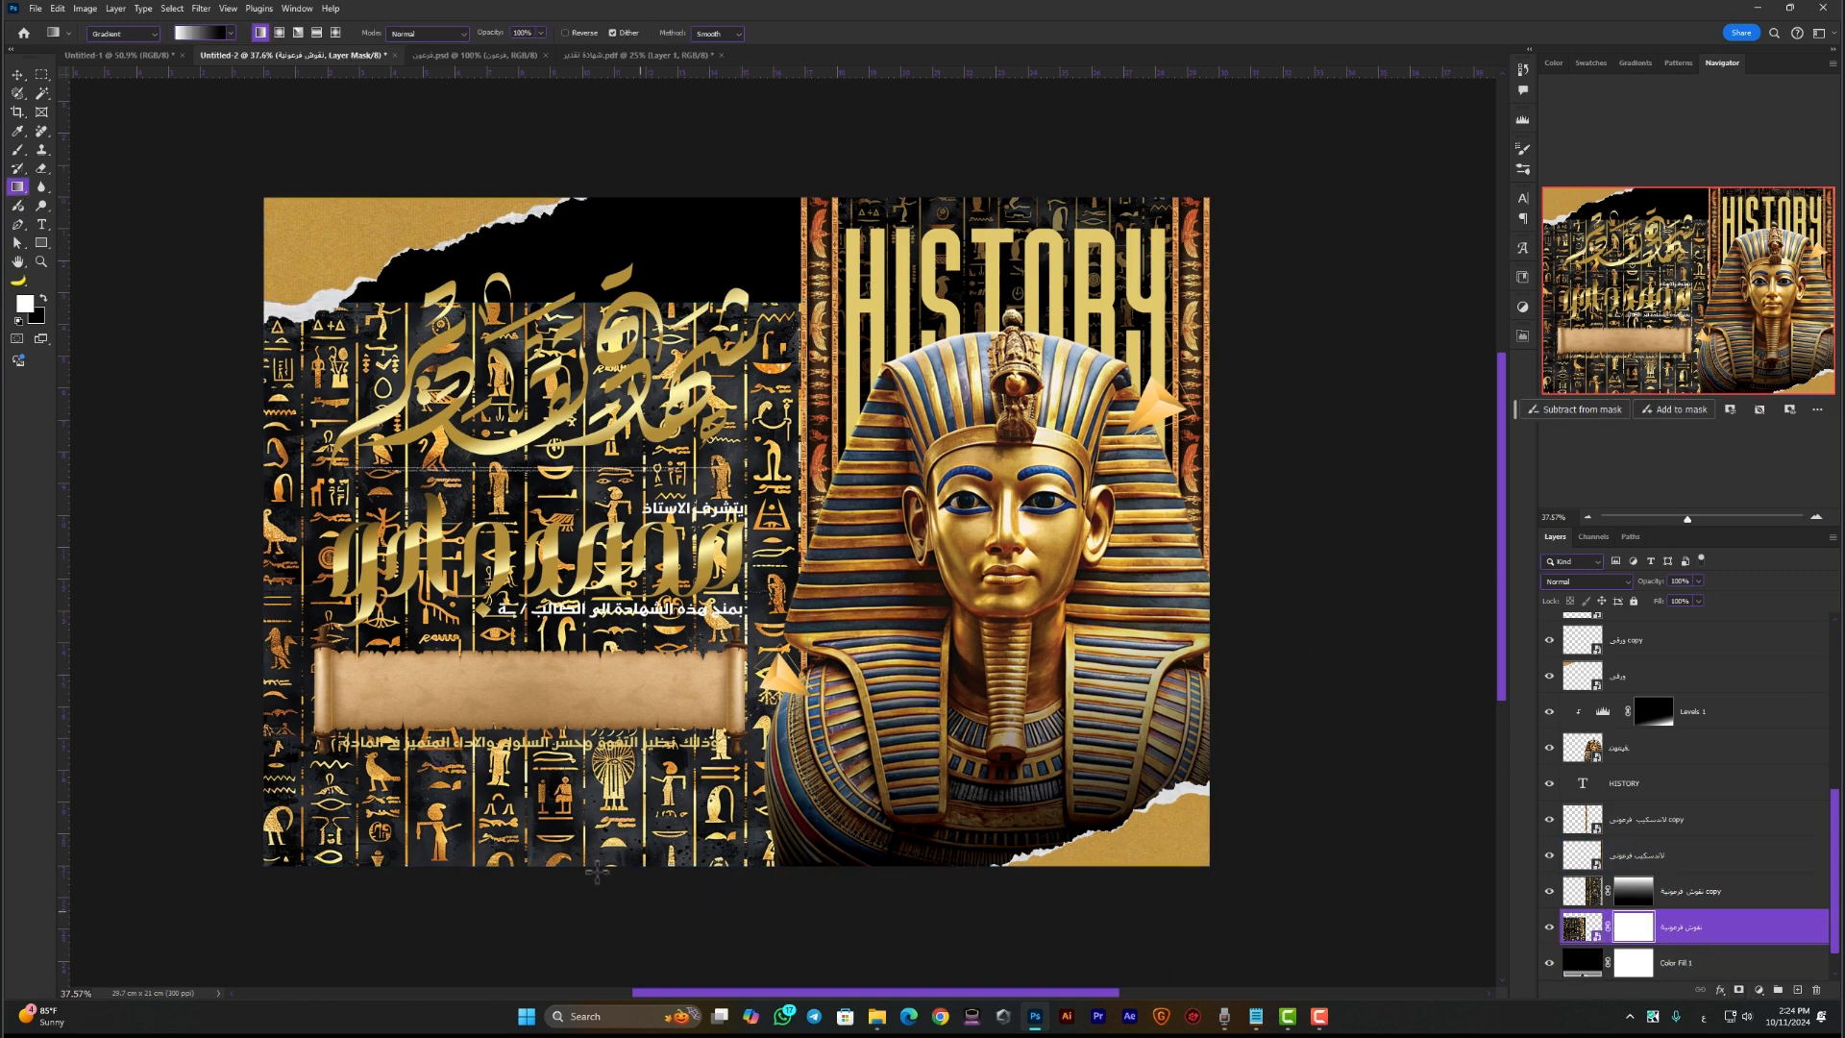
drag(597, 872, 599, 374)
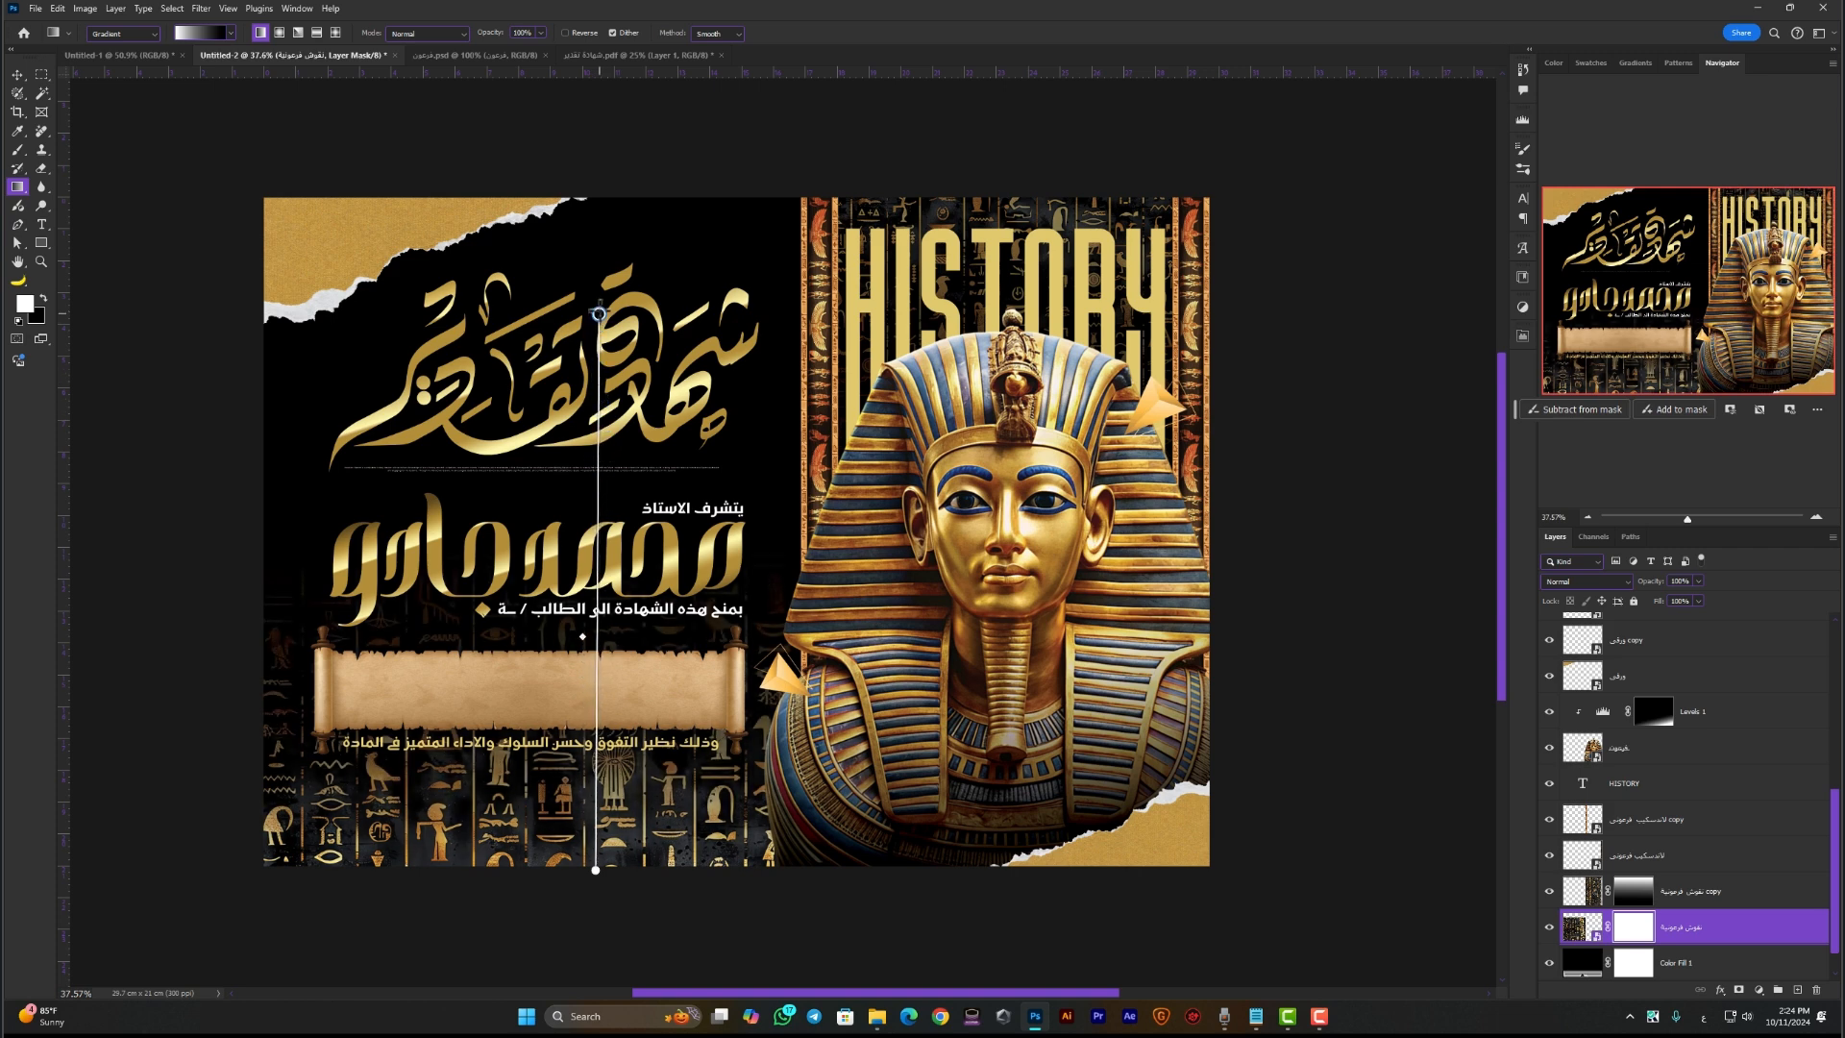
drag(598, 272, 599, 272)
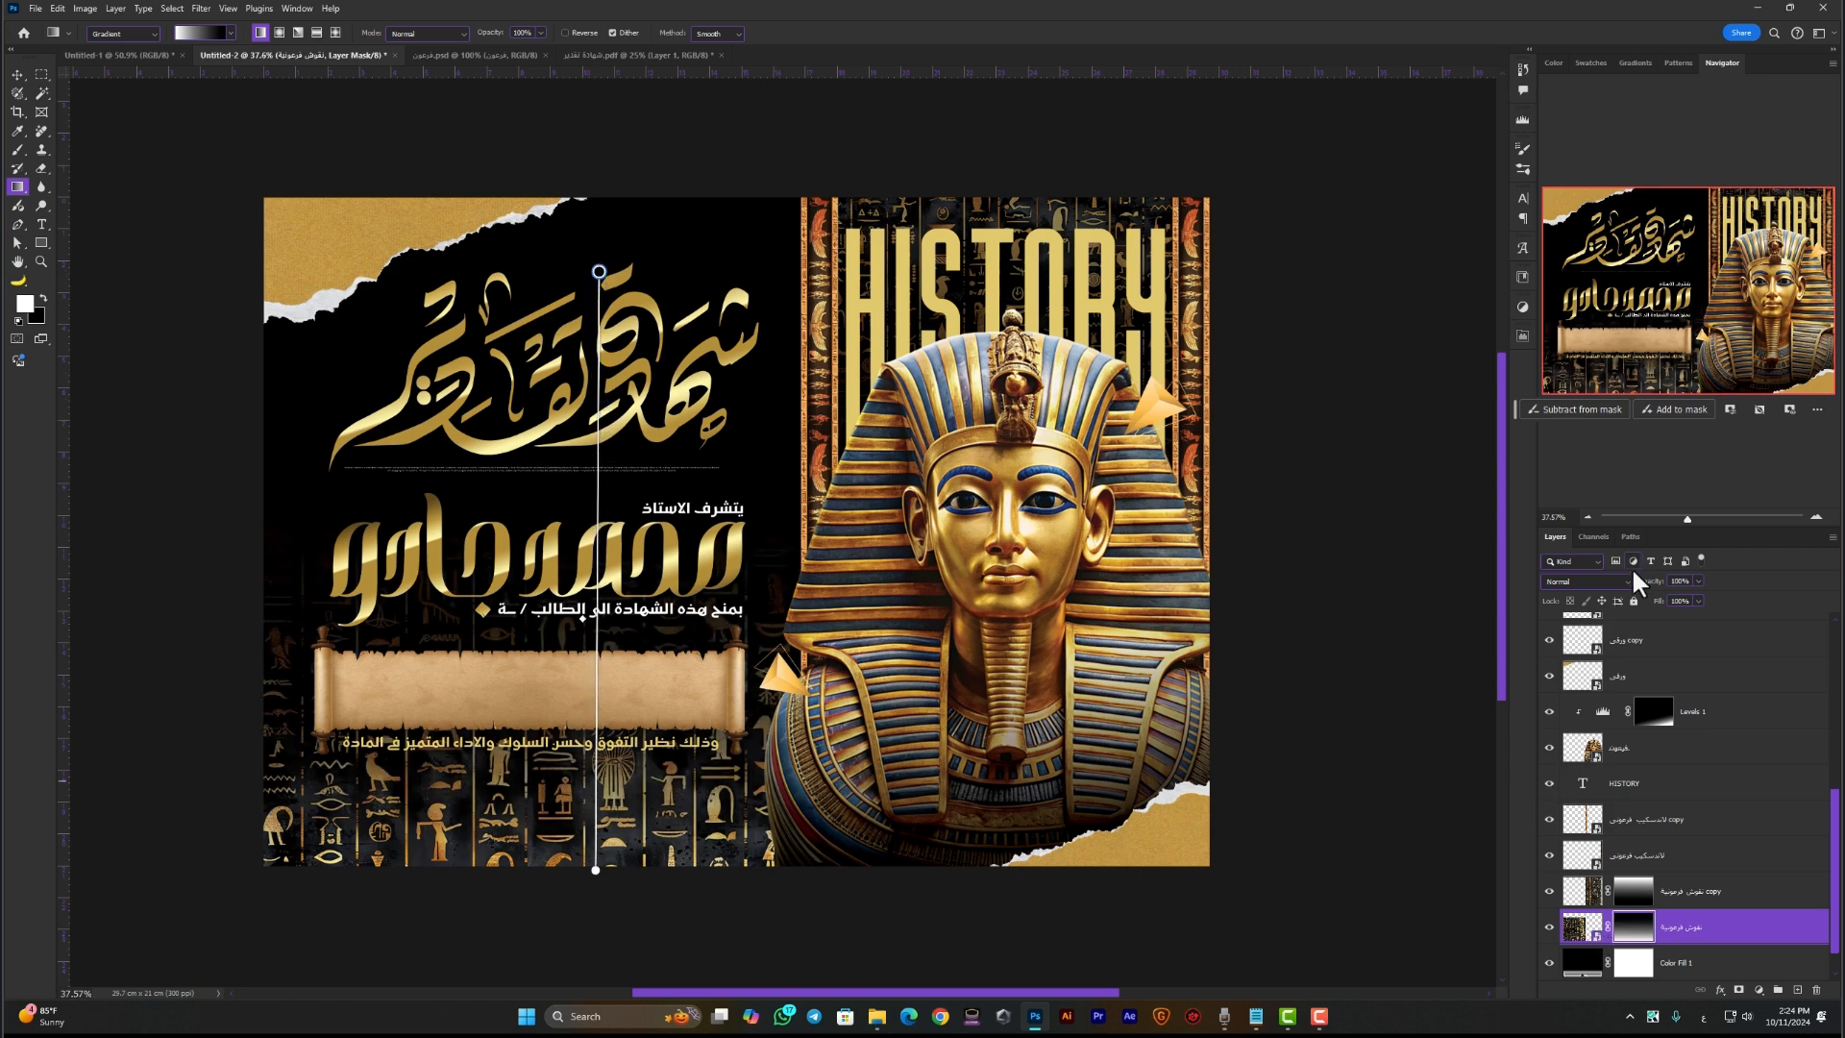
mouse_move(1655, 584)
mouse_down()
mouse_move(1599, 585)
mouse_move(1624, 588)
mouse_up()
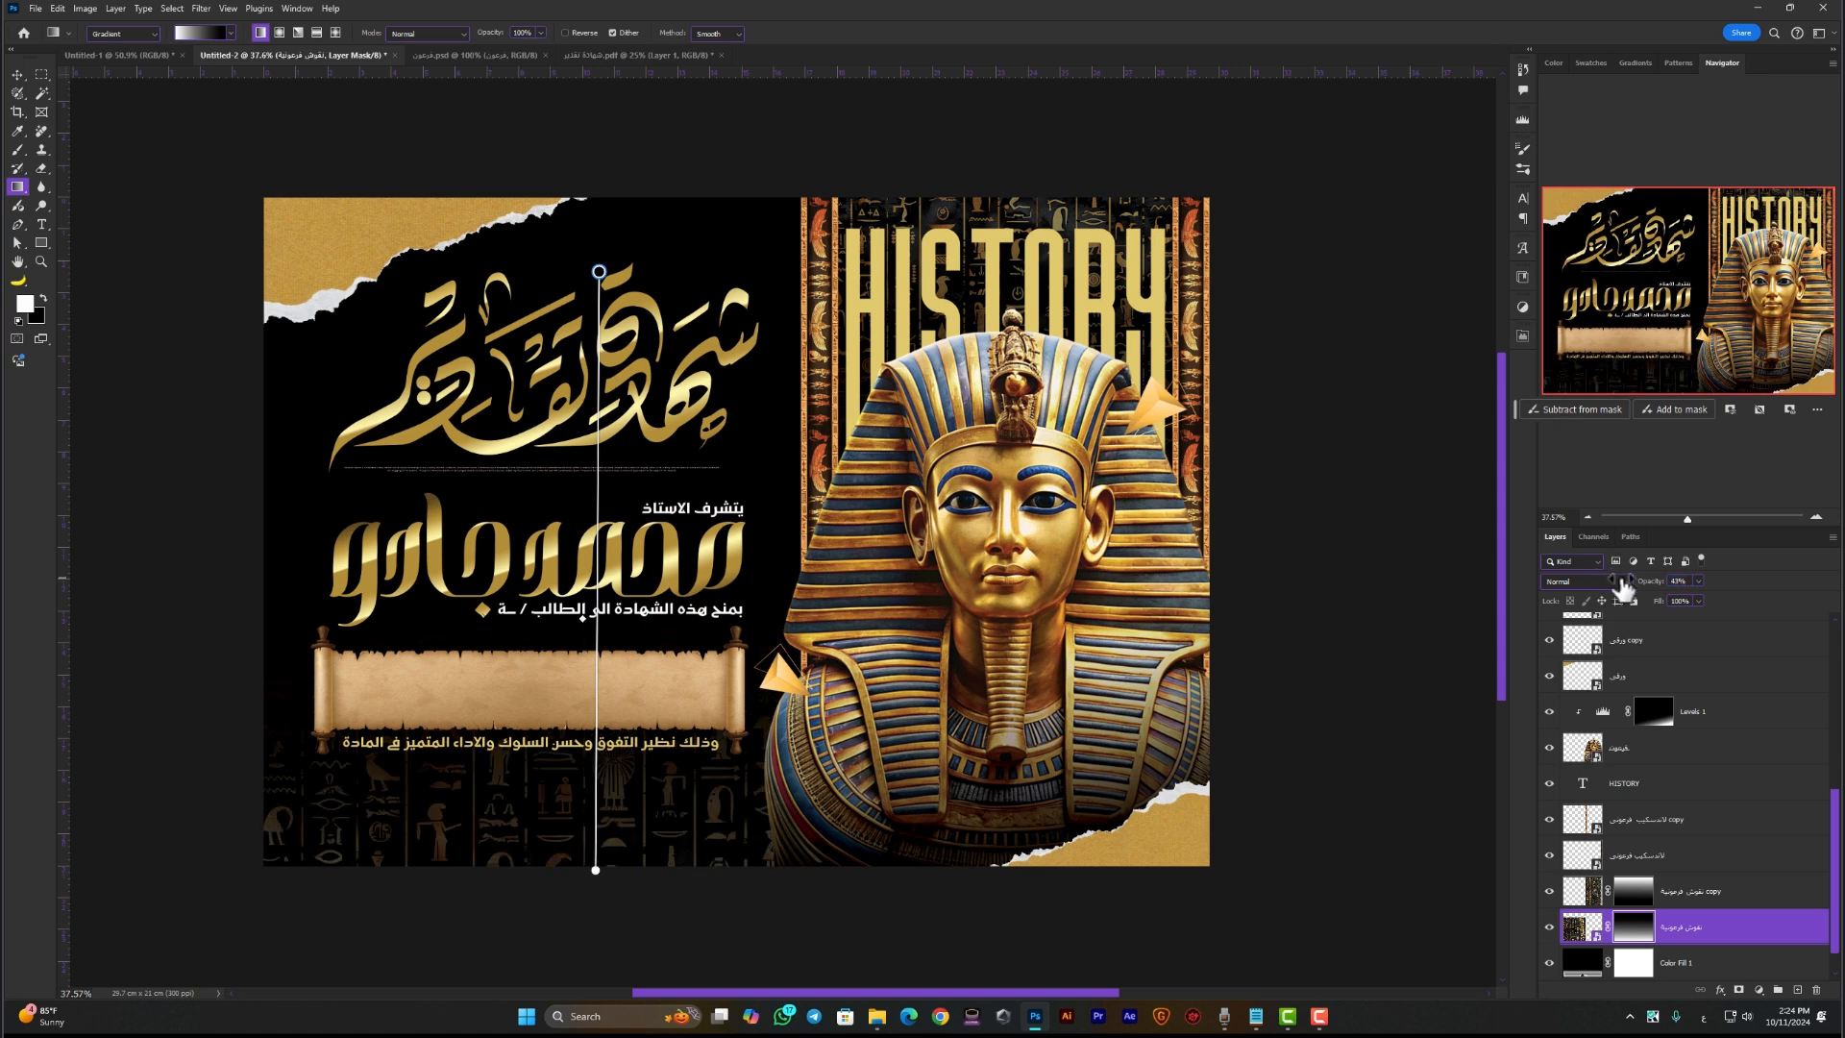
key(v)
click(1355, 486)
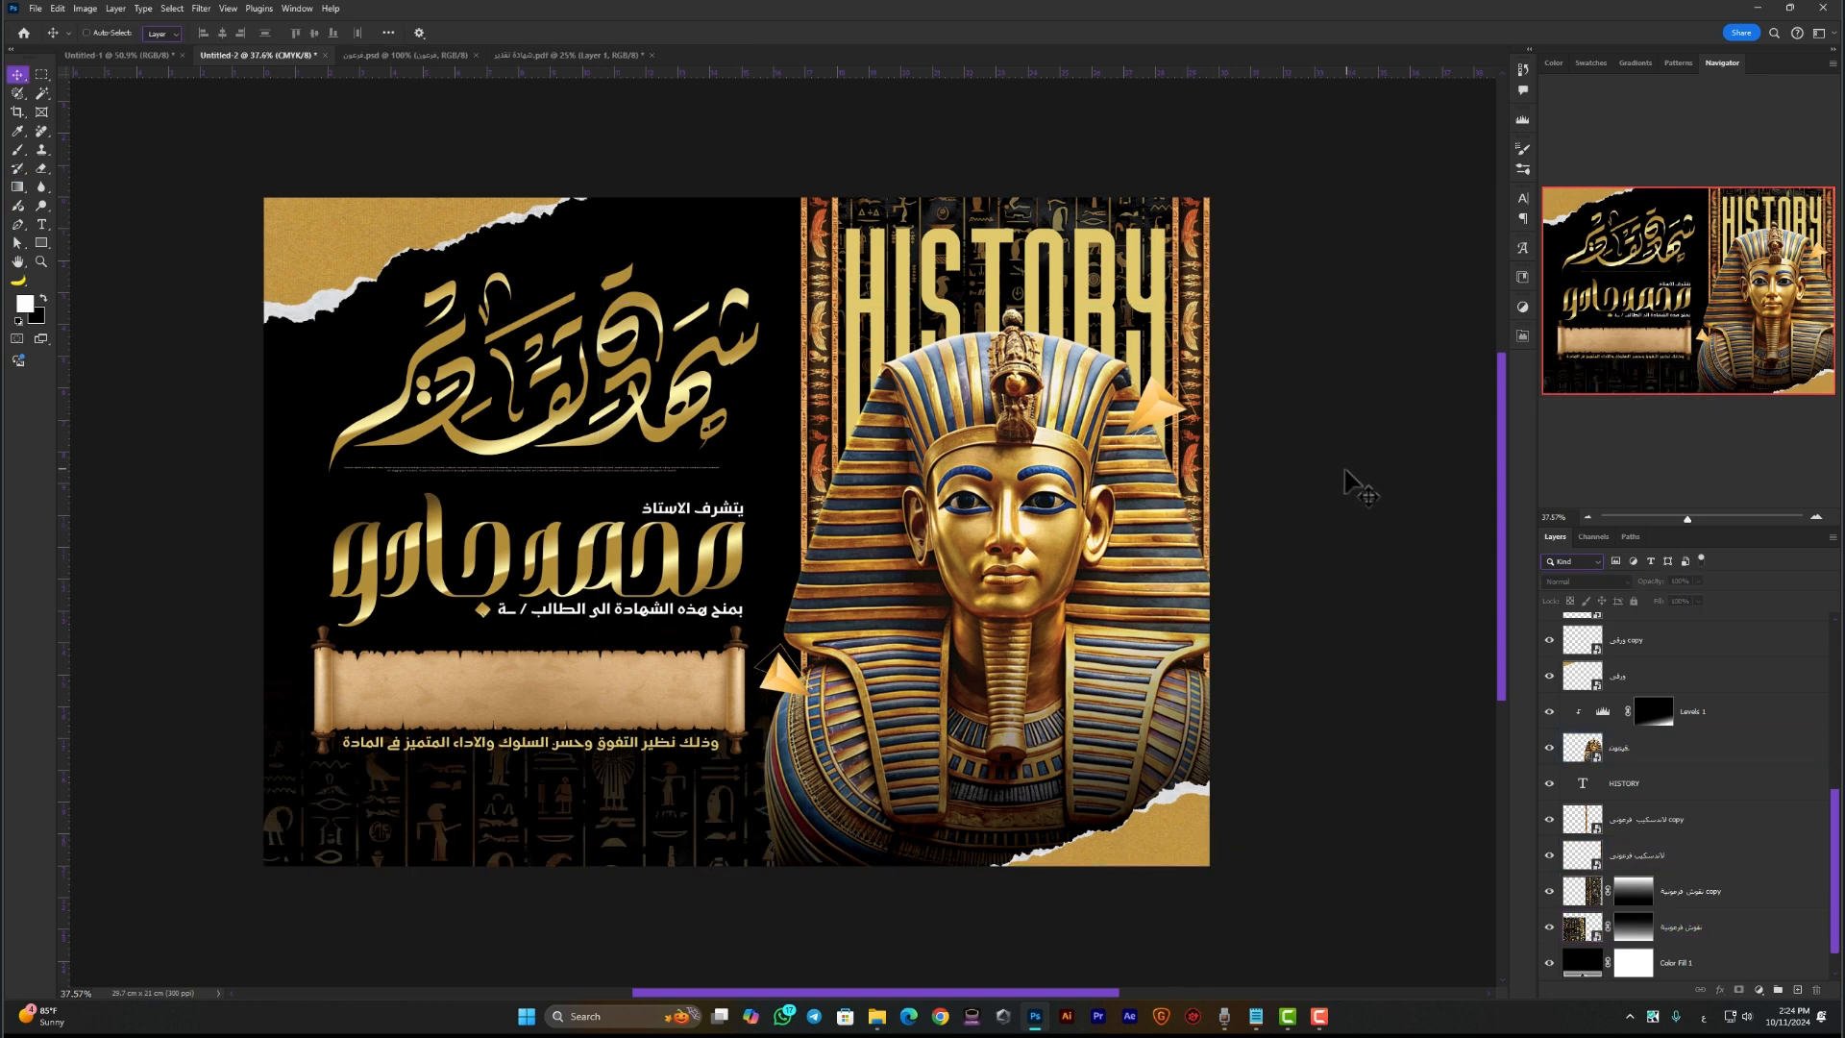
Duplicate the tiny English text line under the heading to just below the gold Arabic line
key(ctrl+0)
scroll(798, 678, down, 1)
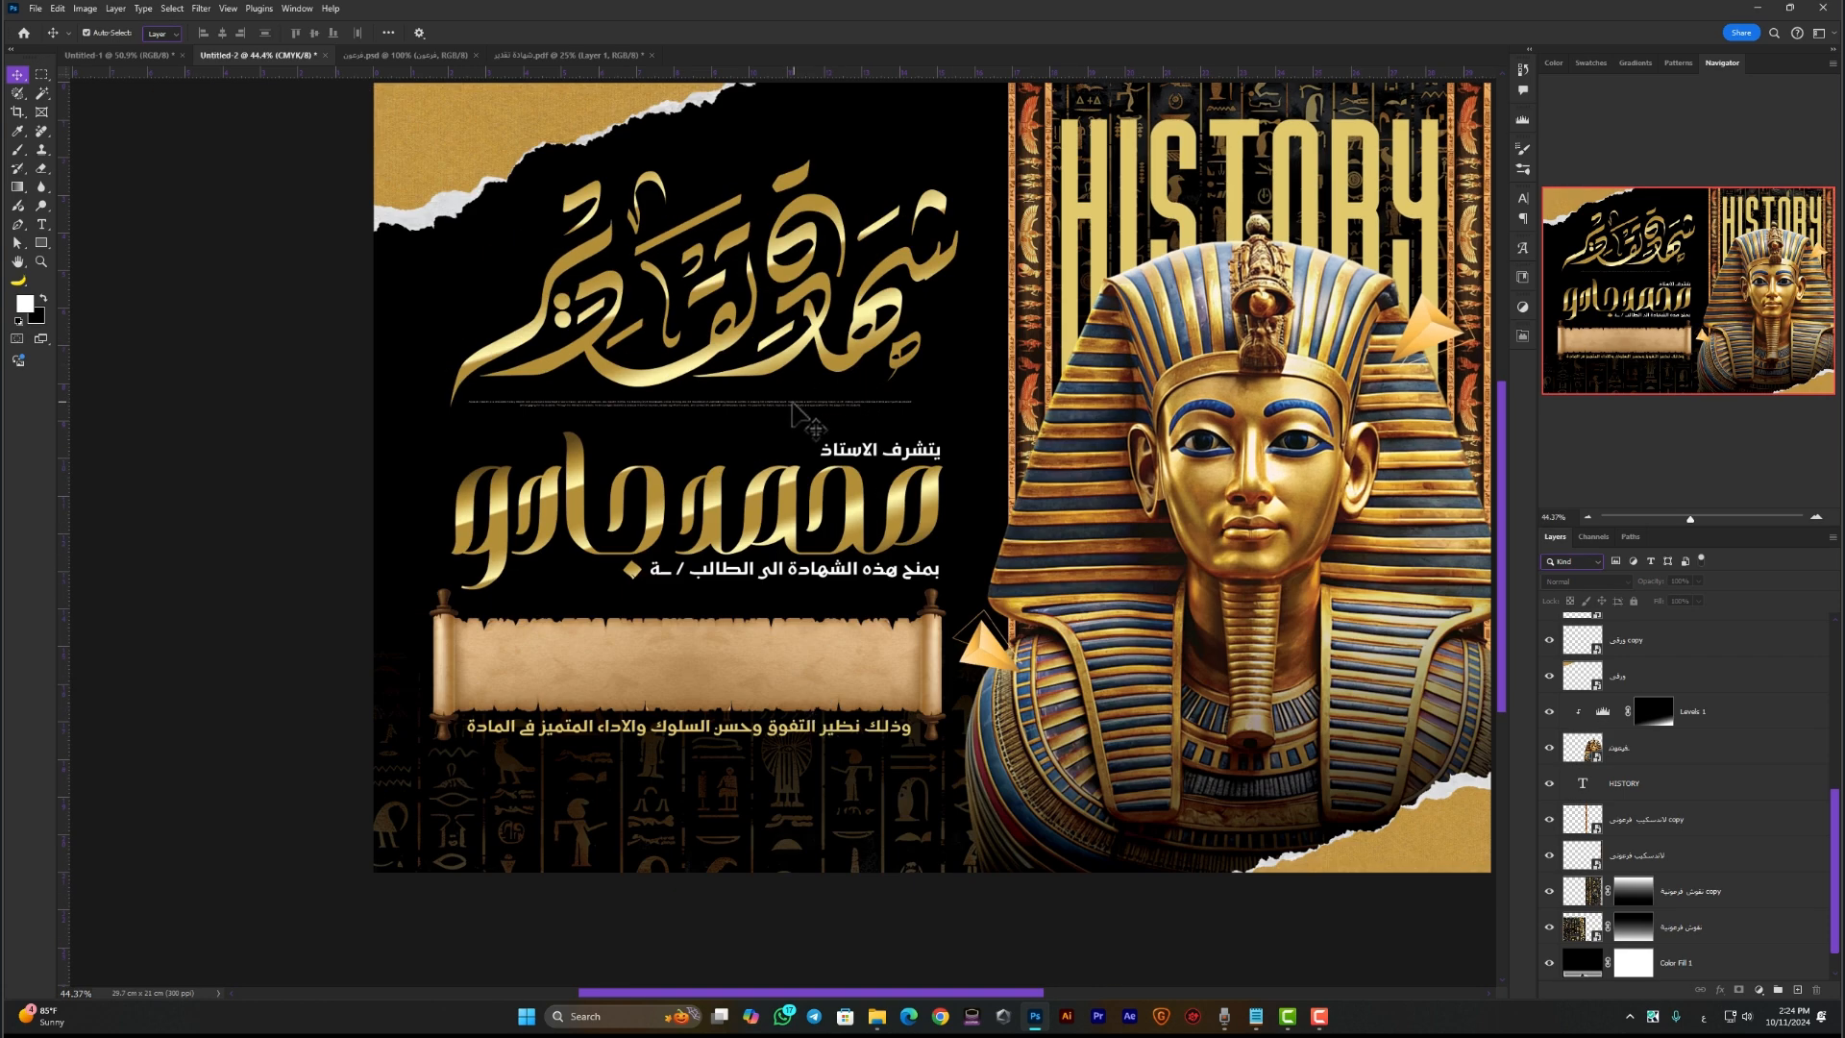
drag(798, 415, 937, 678)
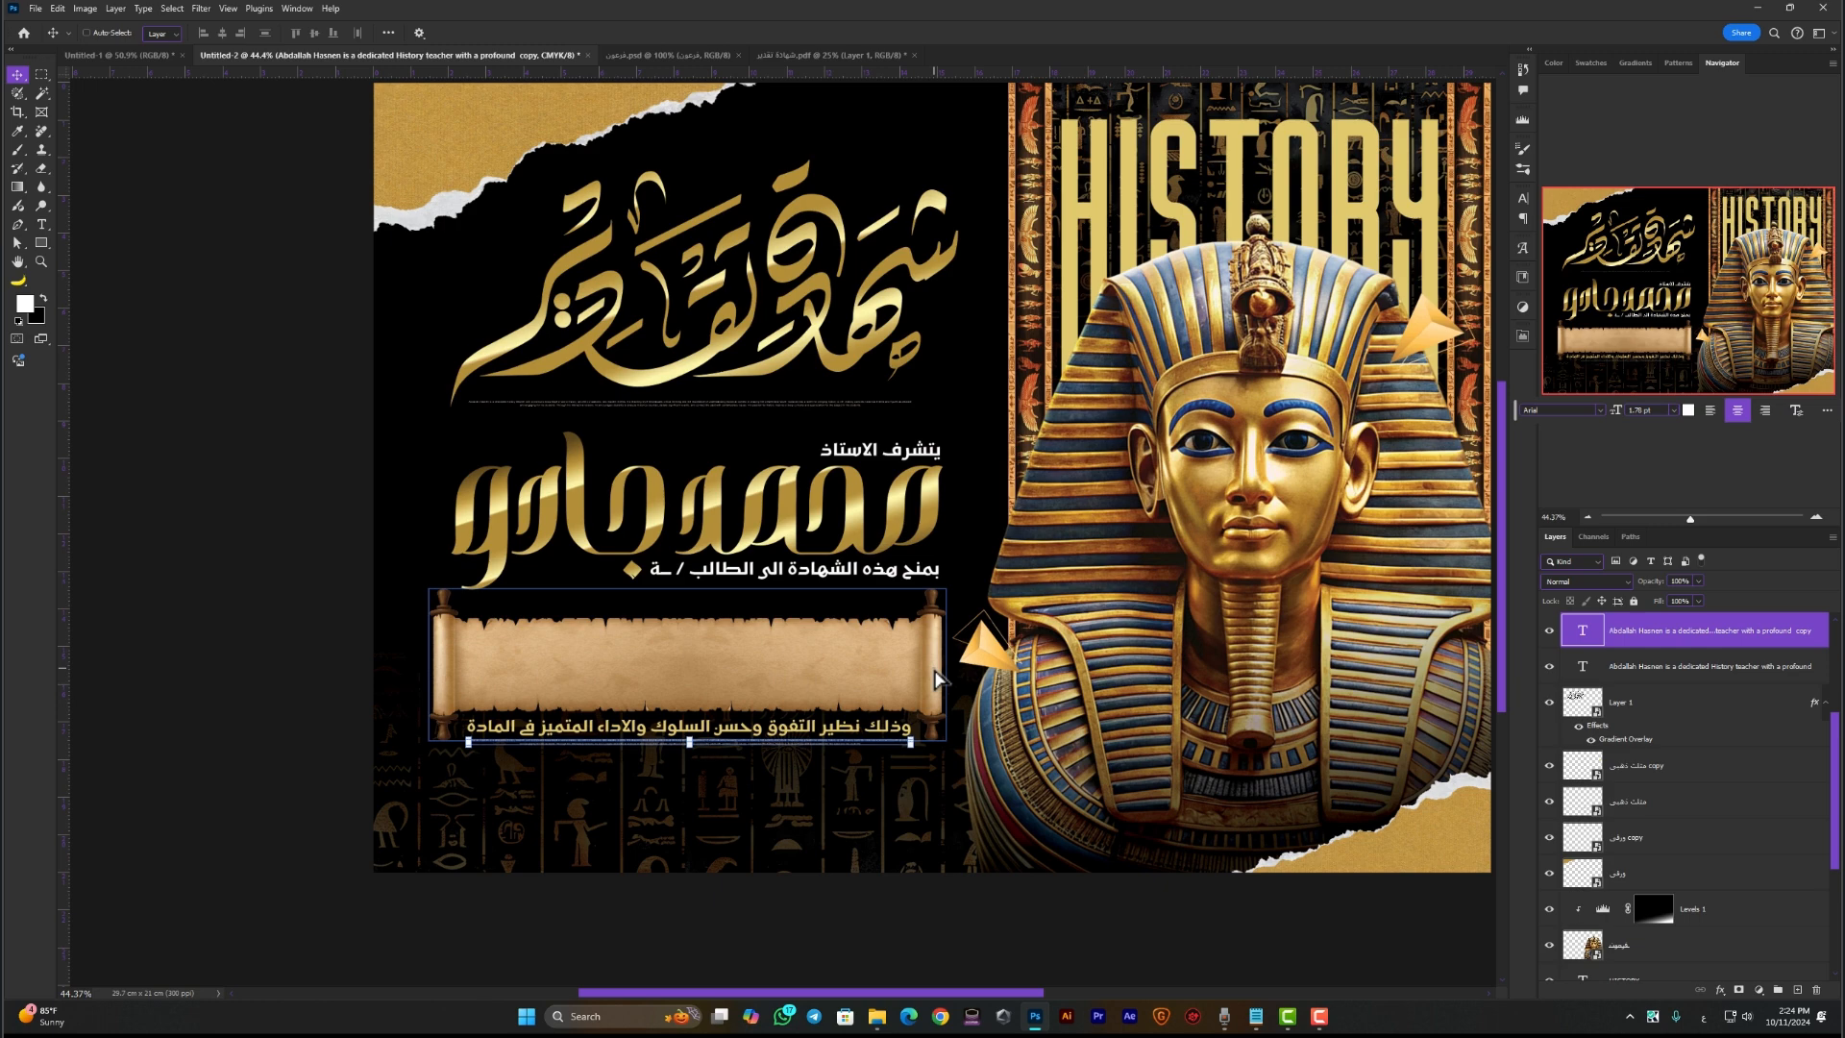
ctrl+click(297, 565)
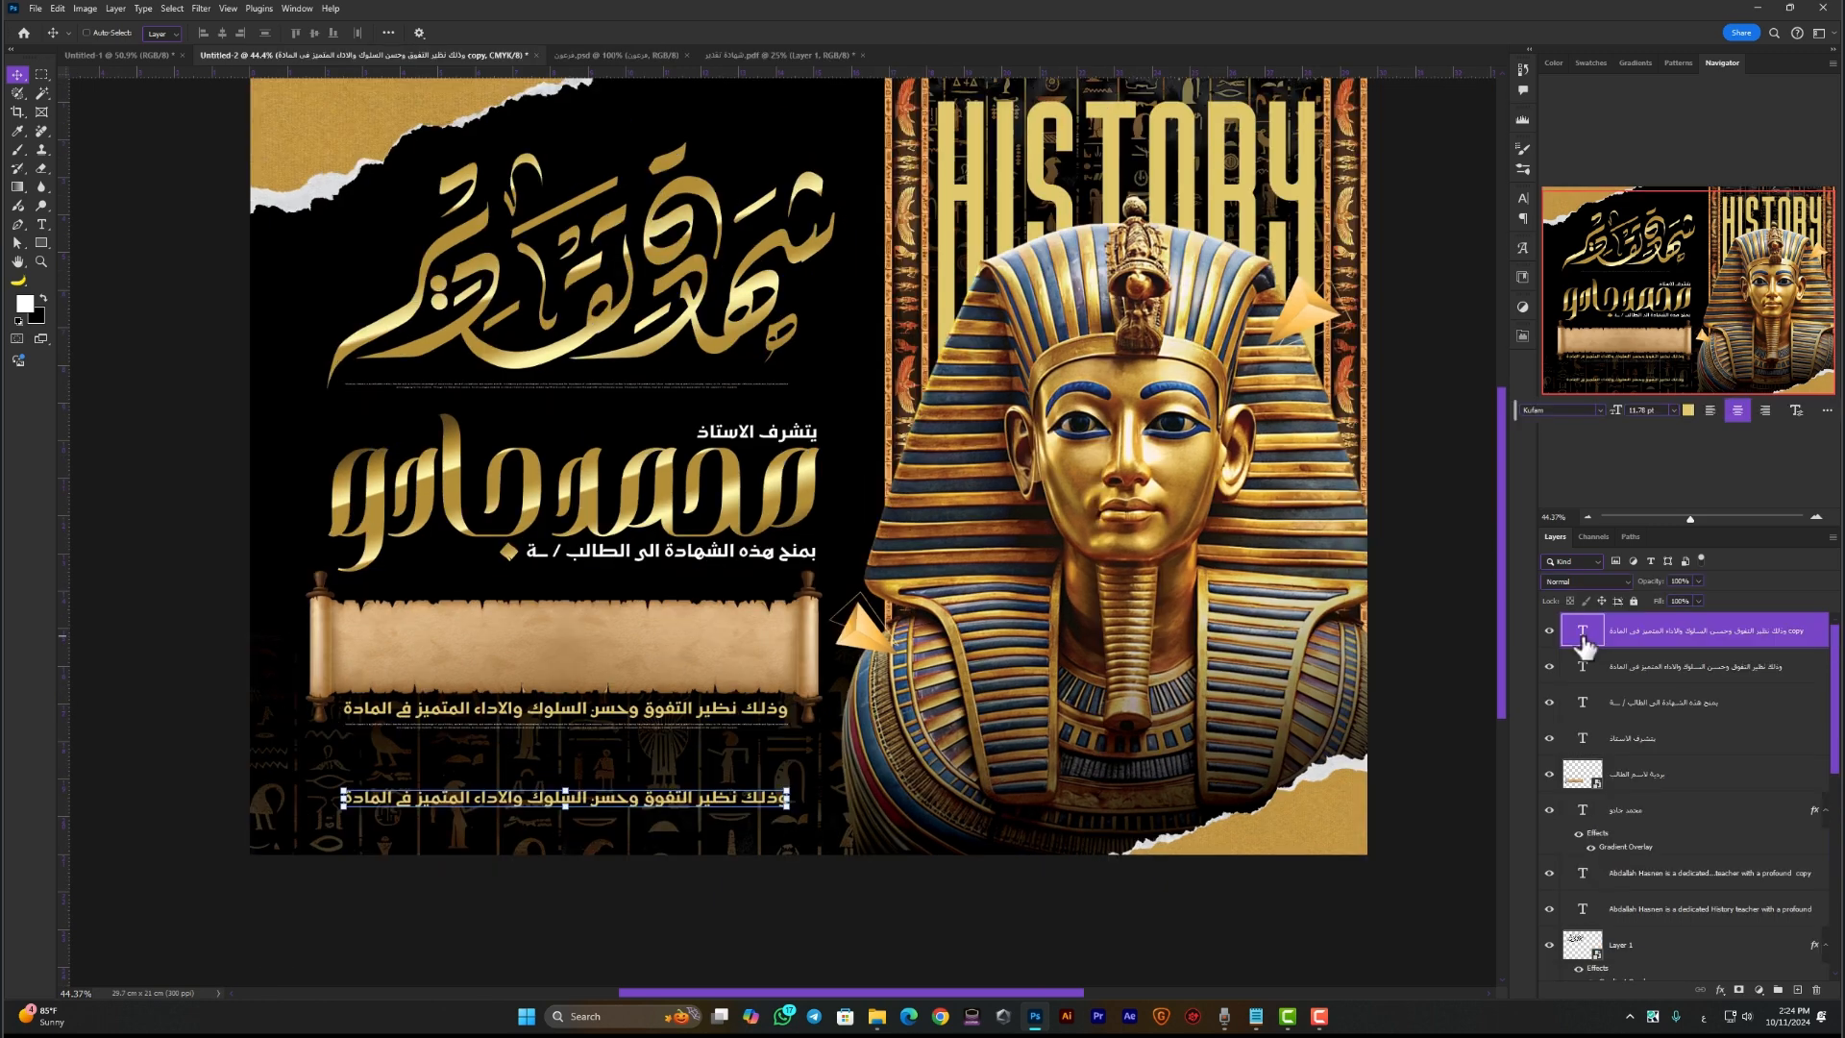
Replace the text of the gold line's copy near the certificate's lower edge with "التاريخ"
double_click(1582, 634)
text(التاريخ)
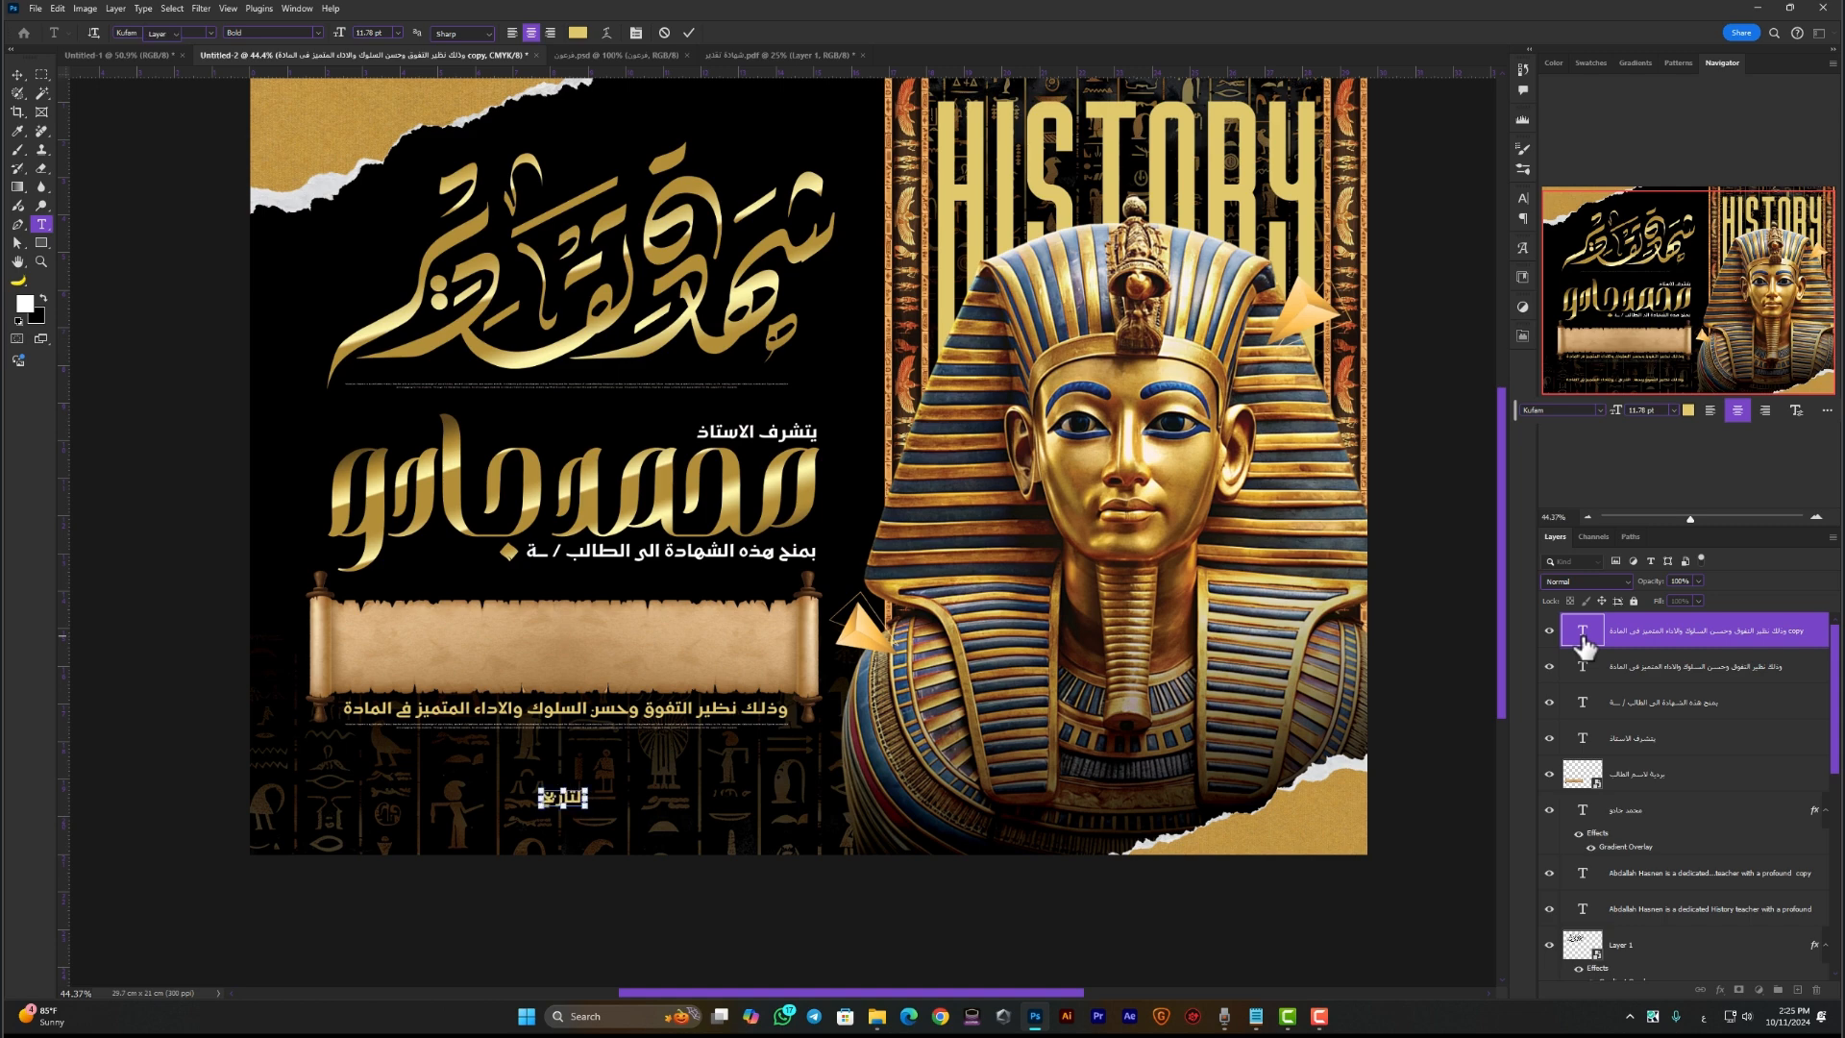
key(ctrl+Return)
key(v)
Enlarge the "التاريخ" label to about 17 pt and position it below the scroll's right end
drag(590, 858, 710, 786)
key(ctrl+t)
key(Return)
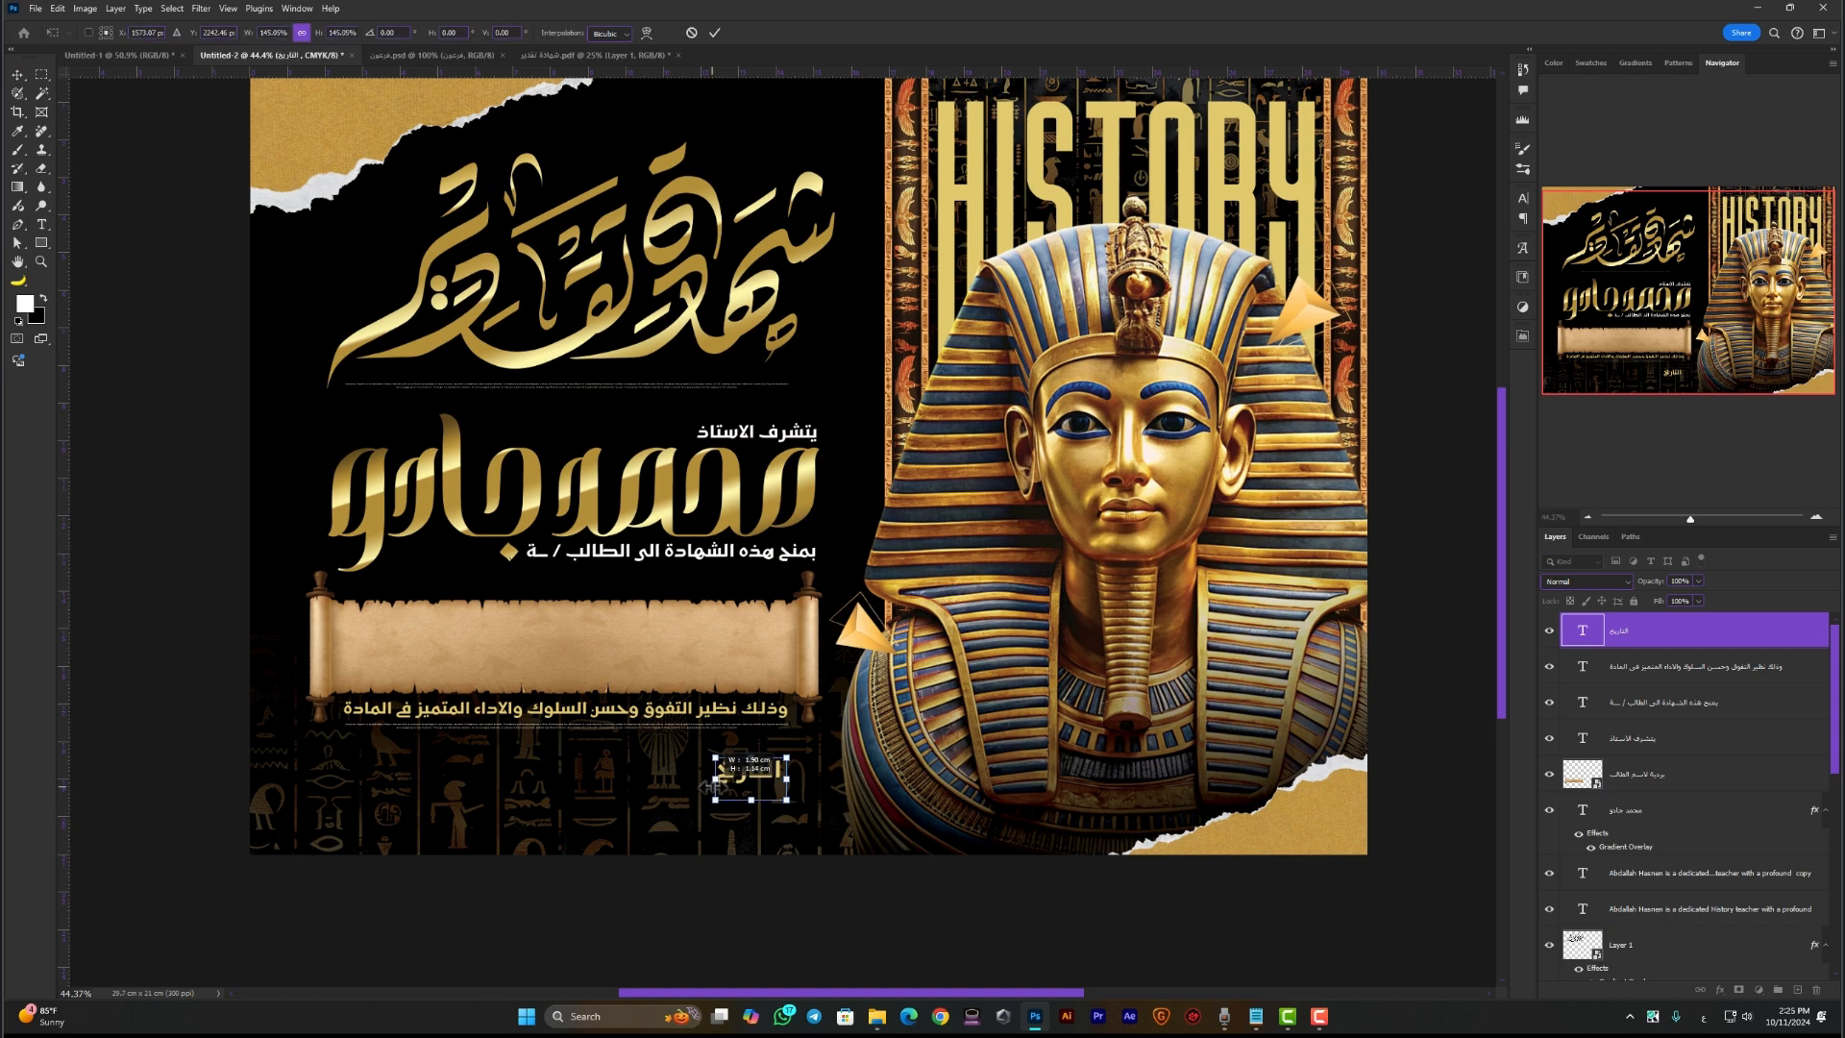
drag(773, 921, 799, 923)
drag(802, 922, 799, 914)
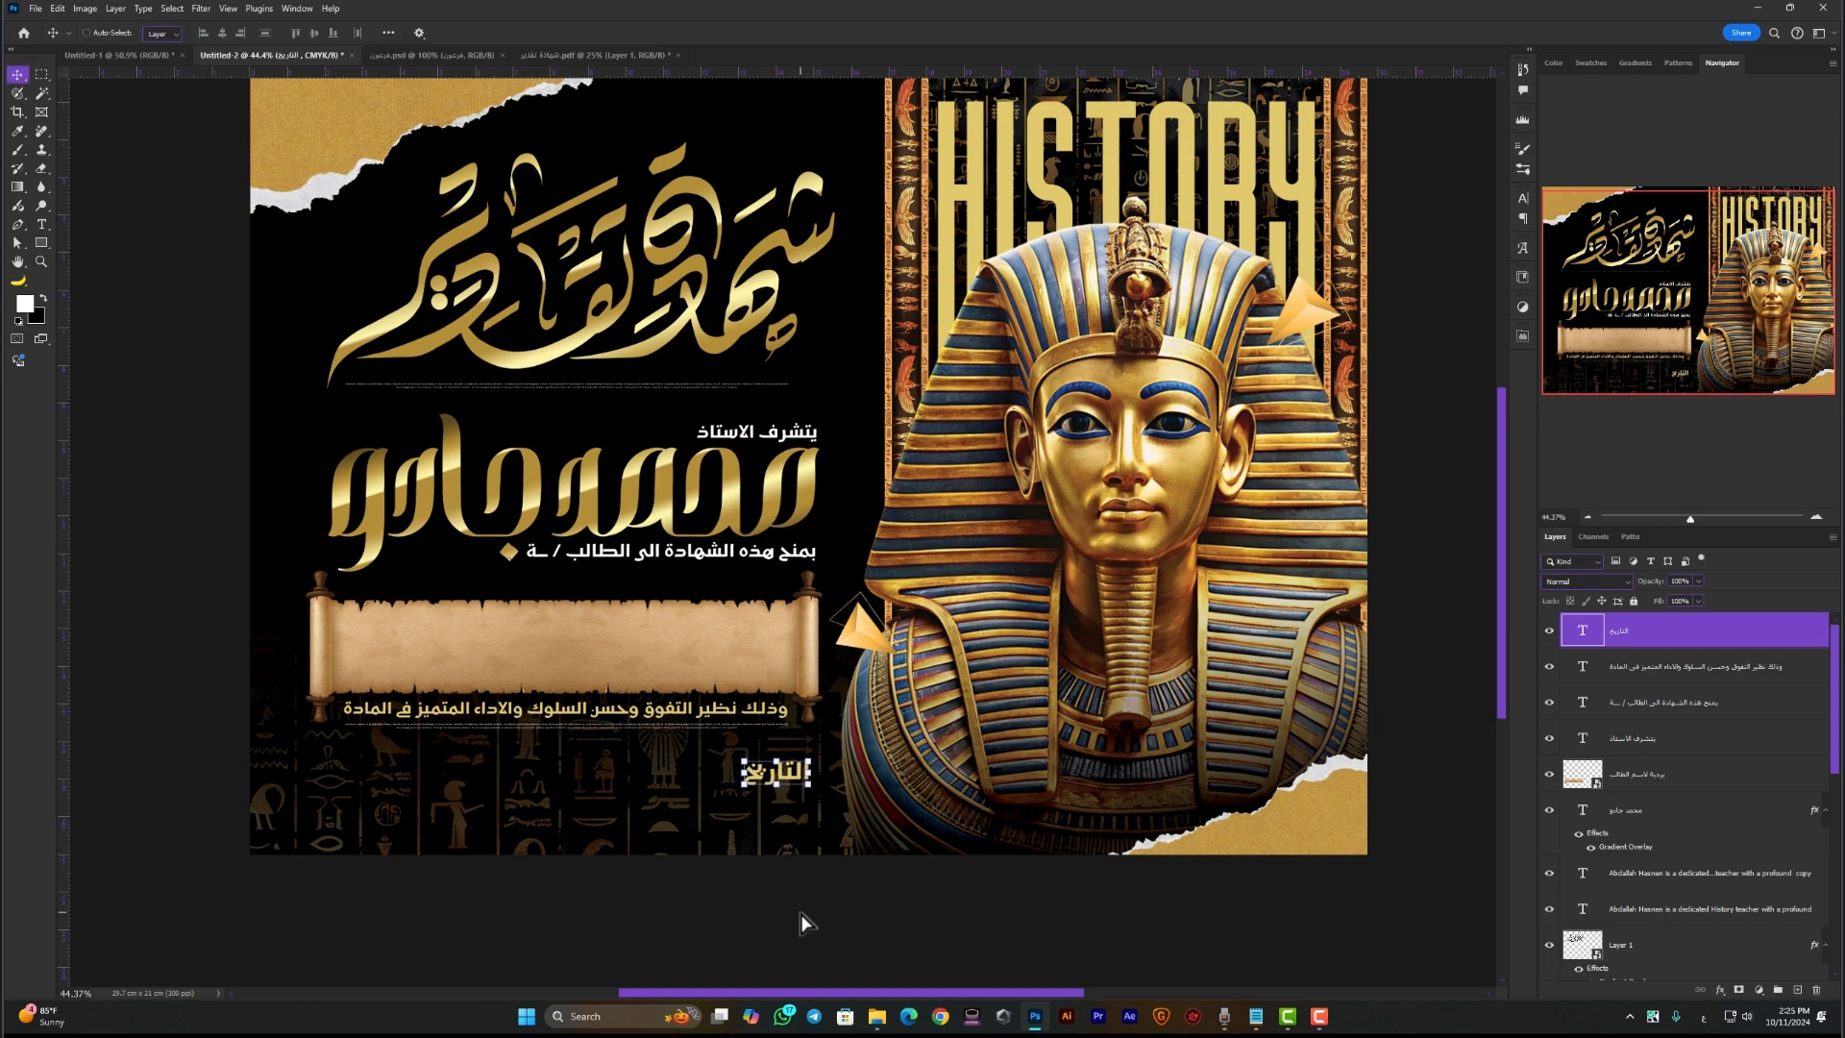
Draw a white rectangle about 4.55 × 1.15 cm left of the "التاريخ" label and round its corners to 68 px
click(44, 244)
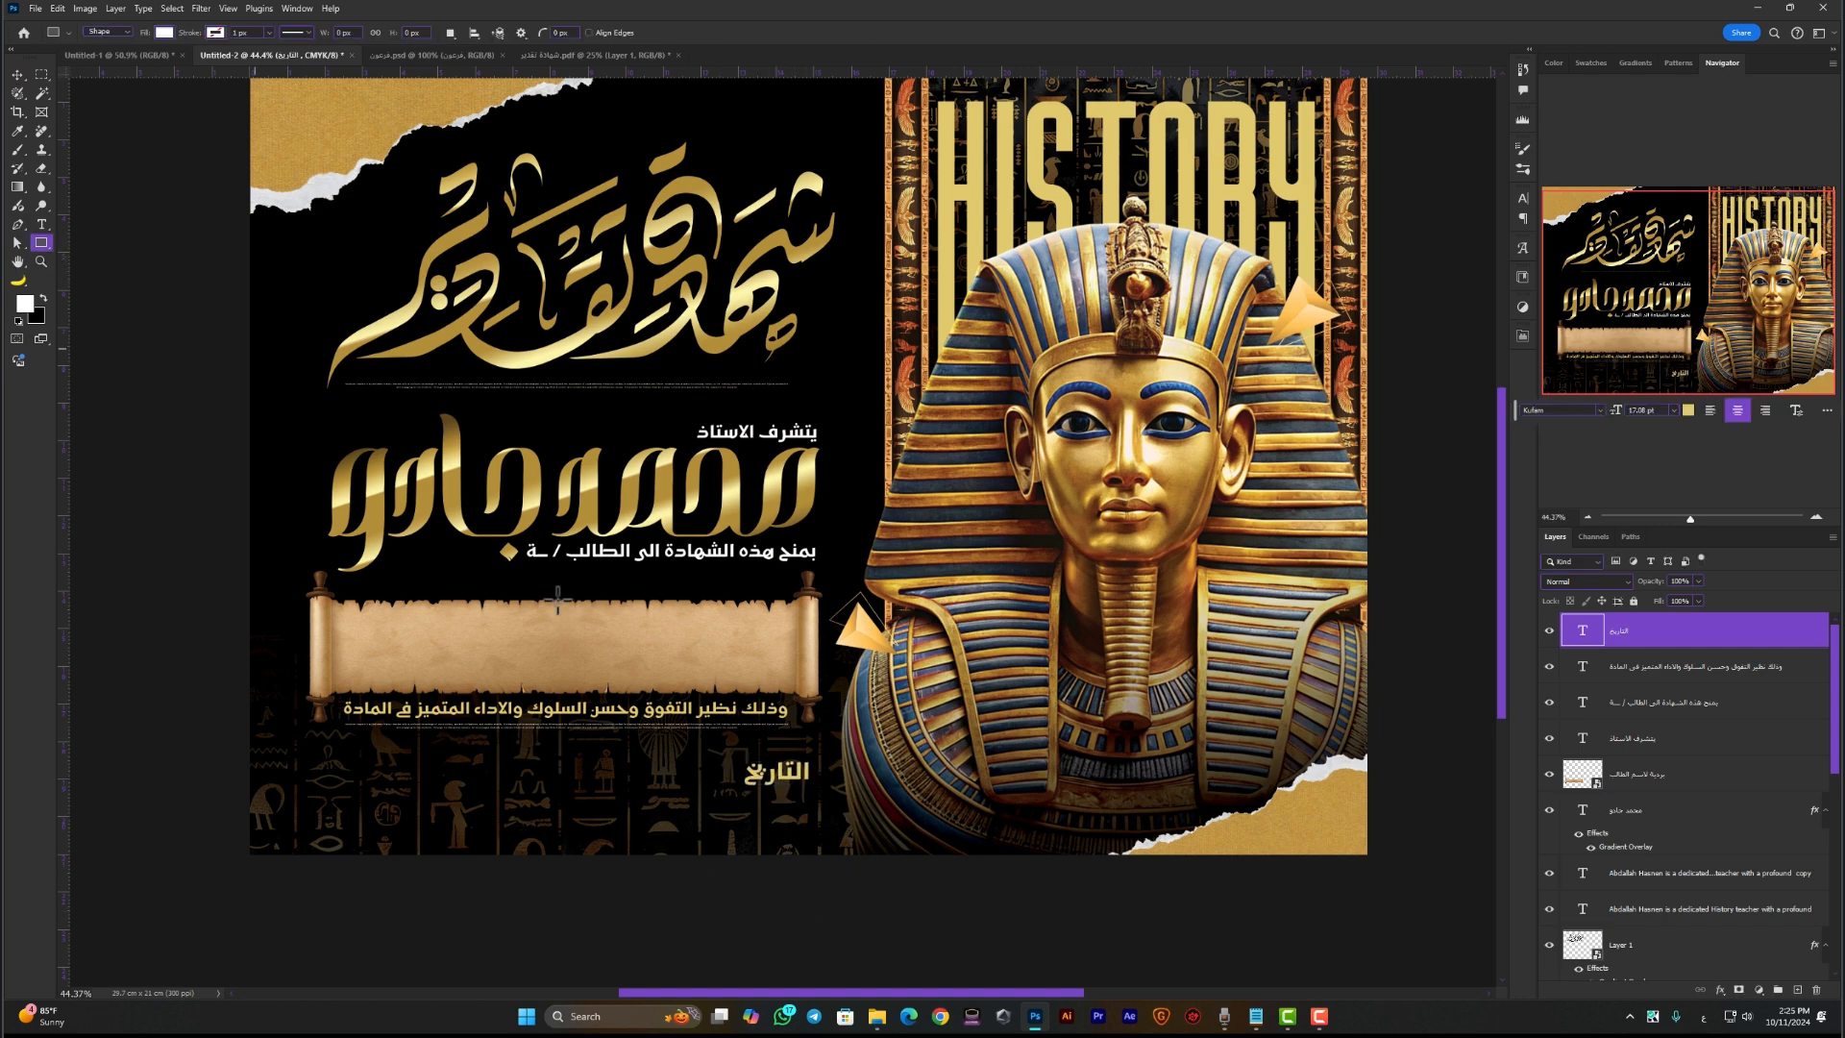
drag(737, 754, 566, 795)
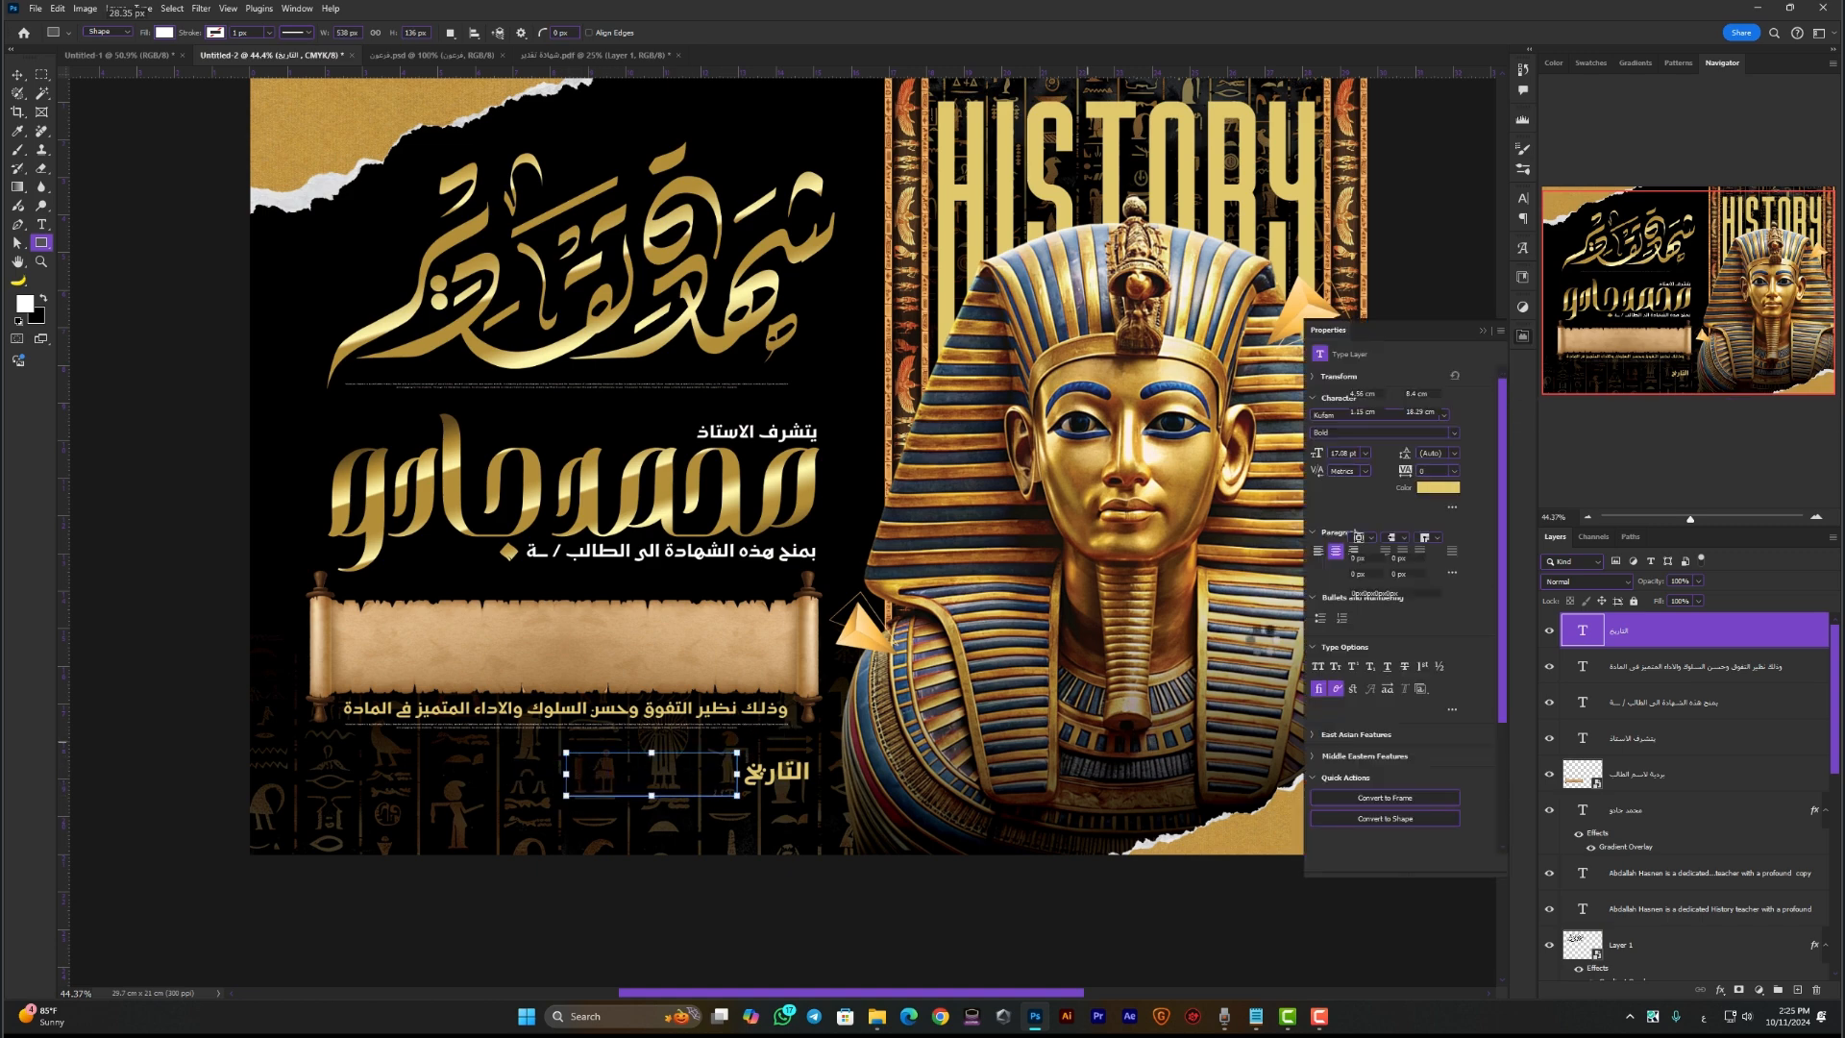
drag(1339, 574, 1388, 589)
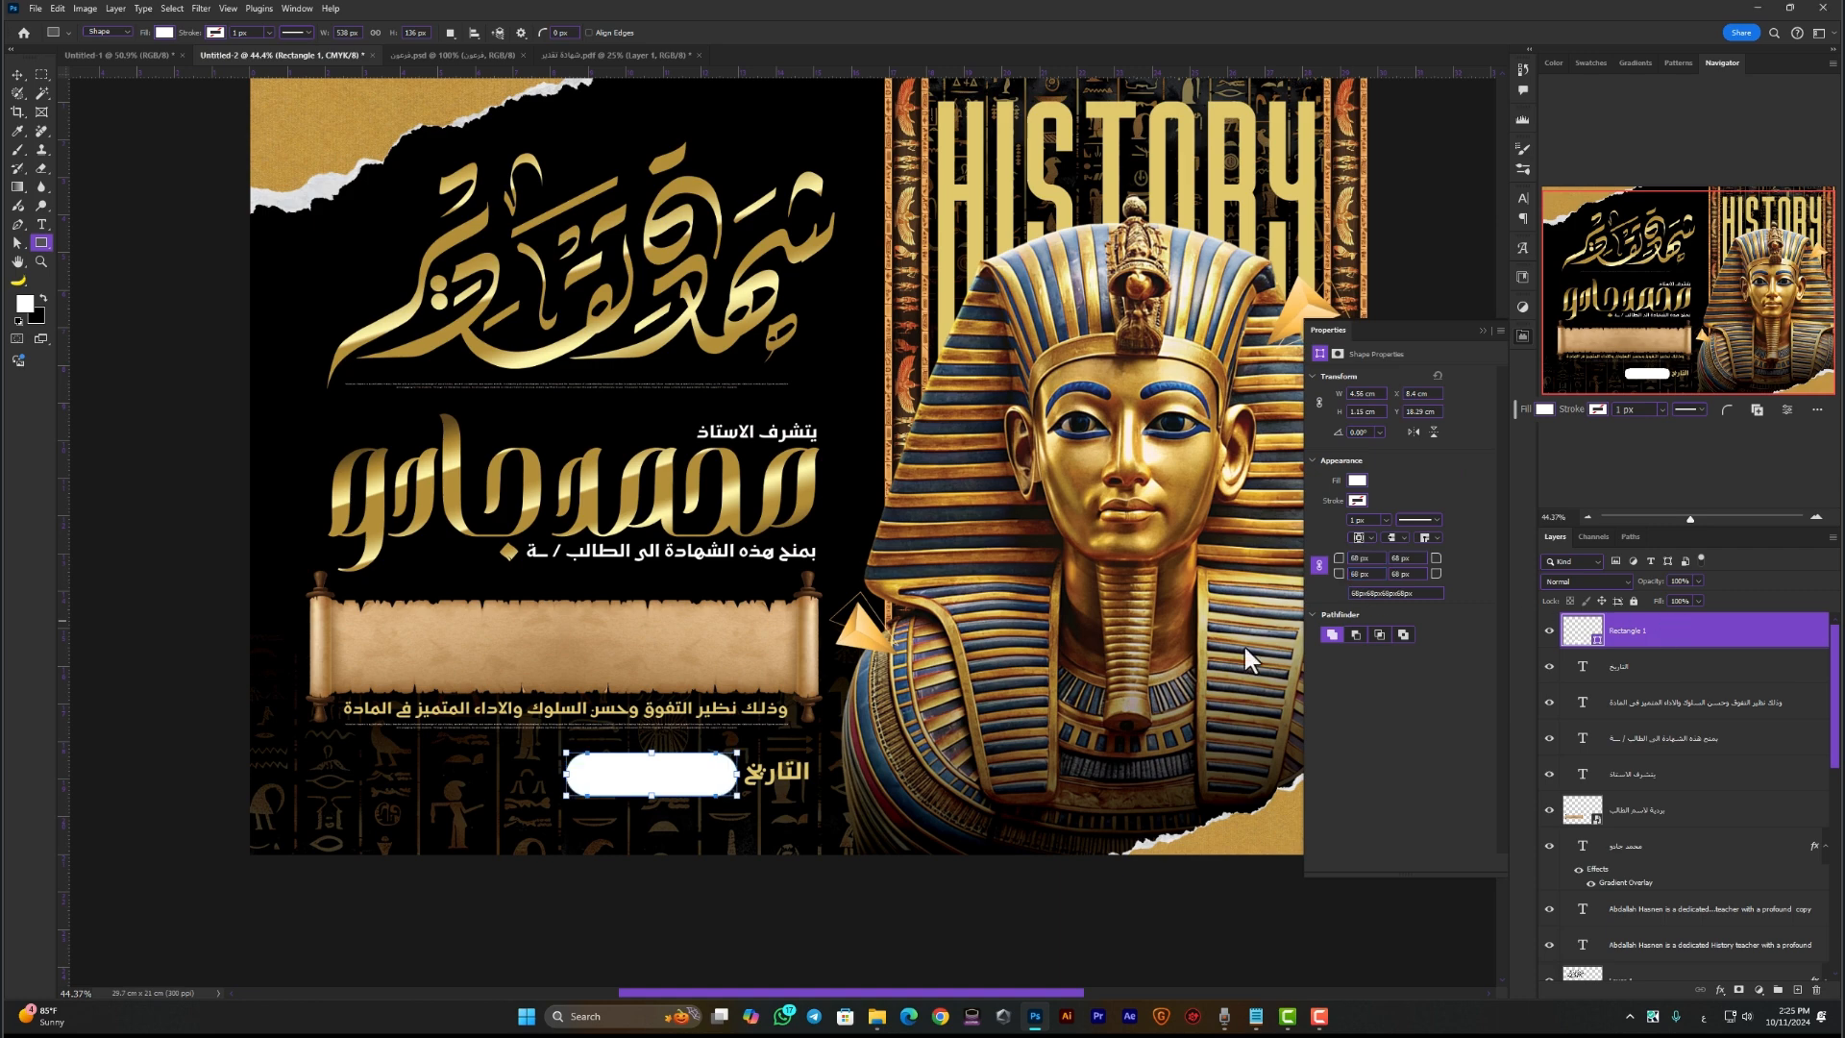
key(v)
click(845, 965)
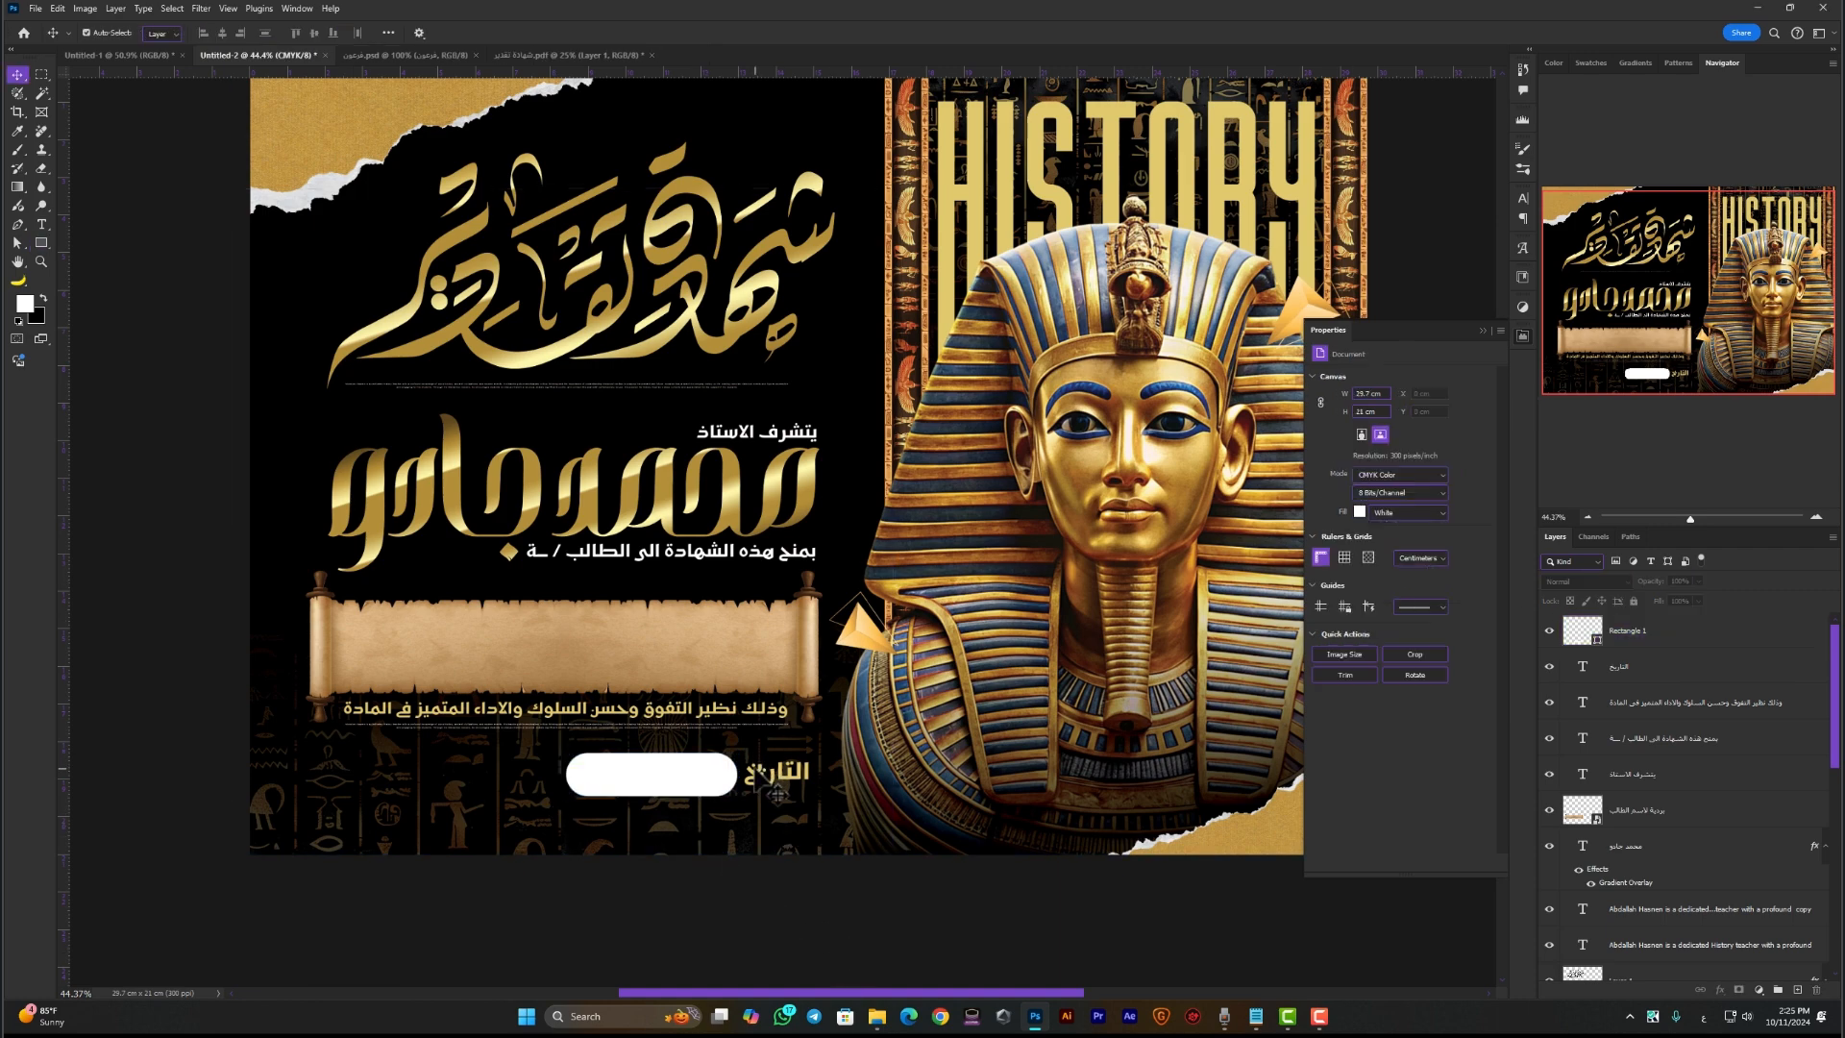
Reduce the white rounded box's height to about 0.94 cm and deselect it
click(725, 780)
key(ctrl+t)
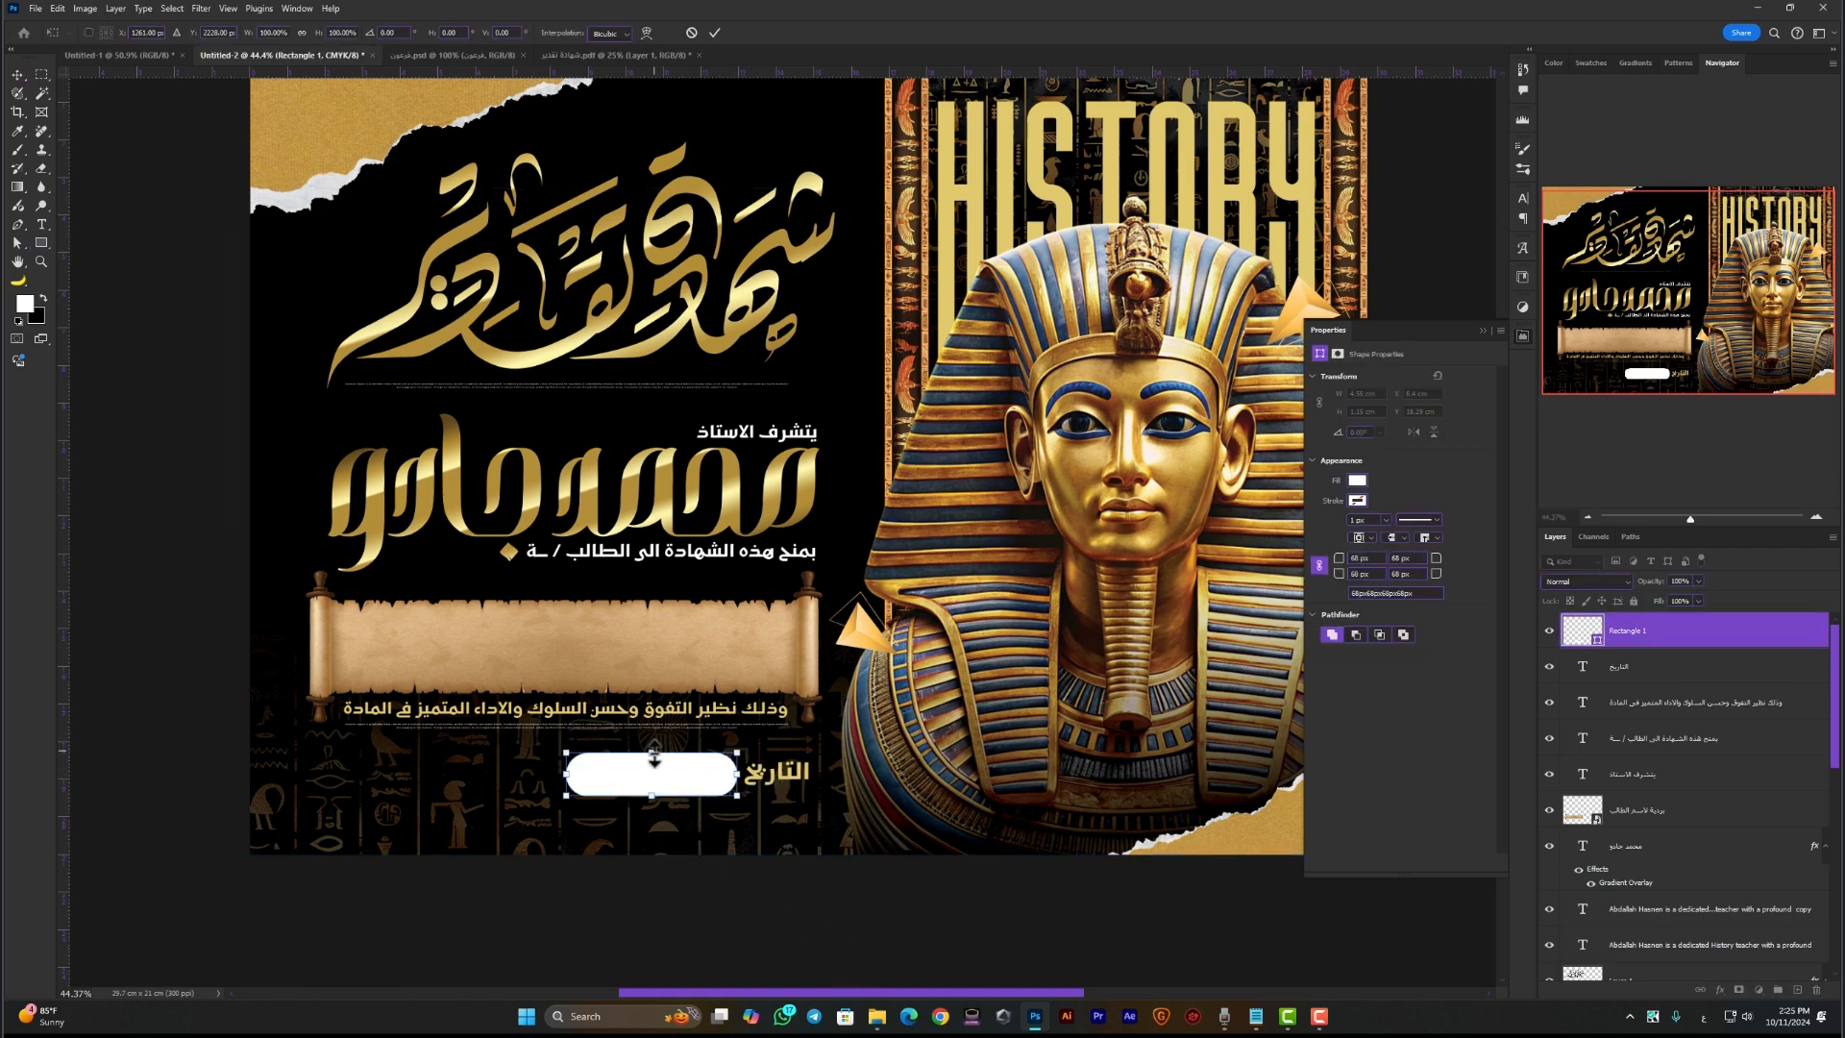
drag(654, 759, 656, 760)
key(Return)
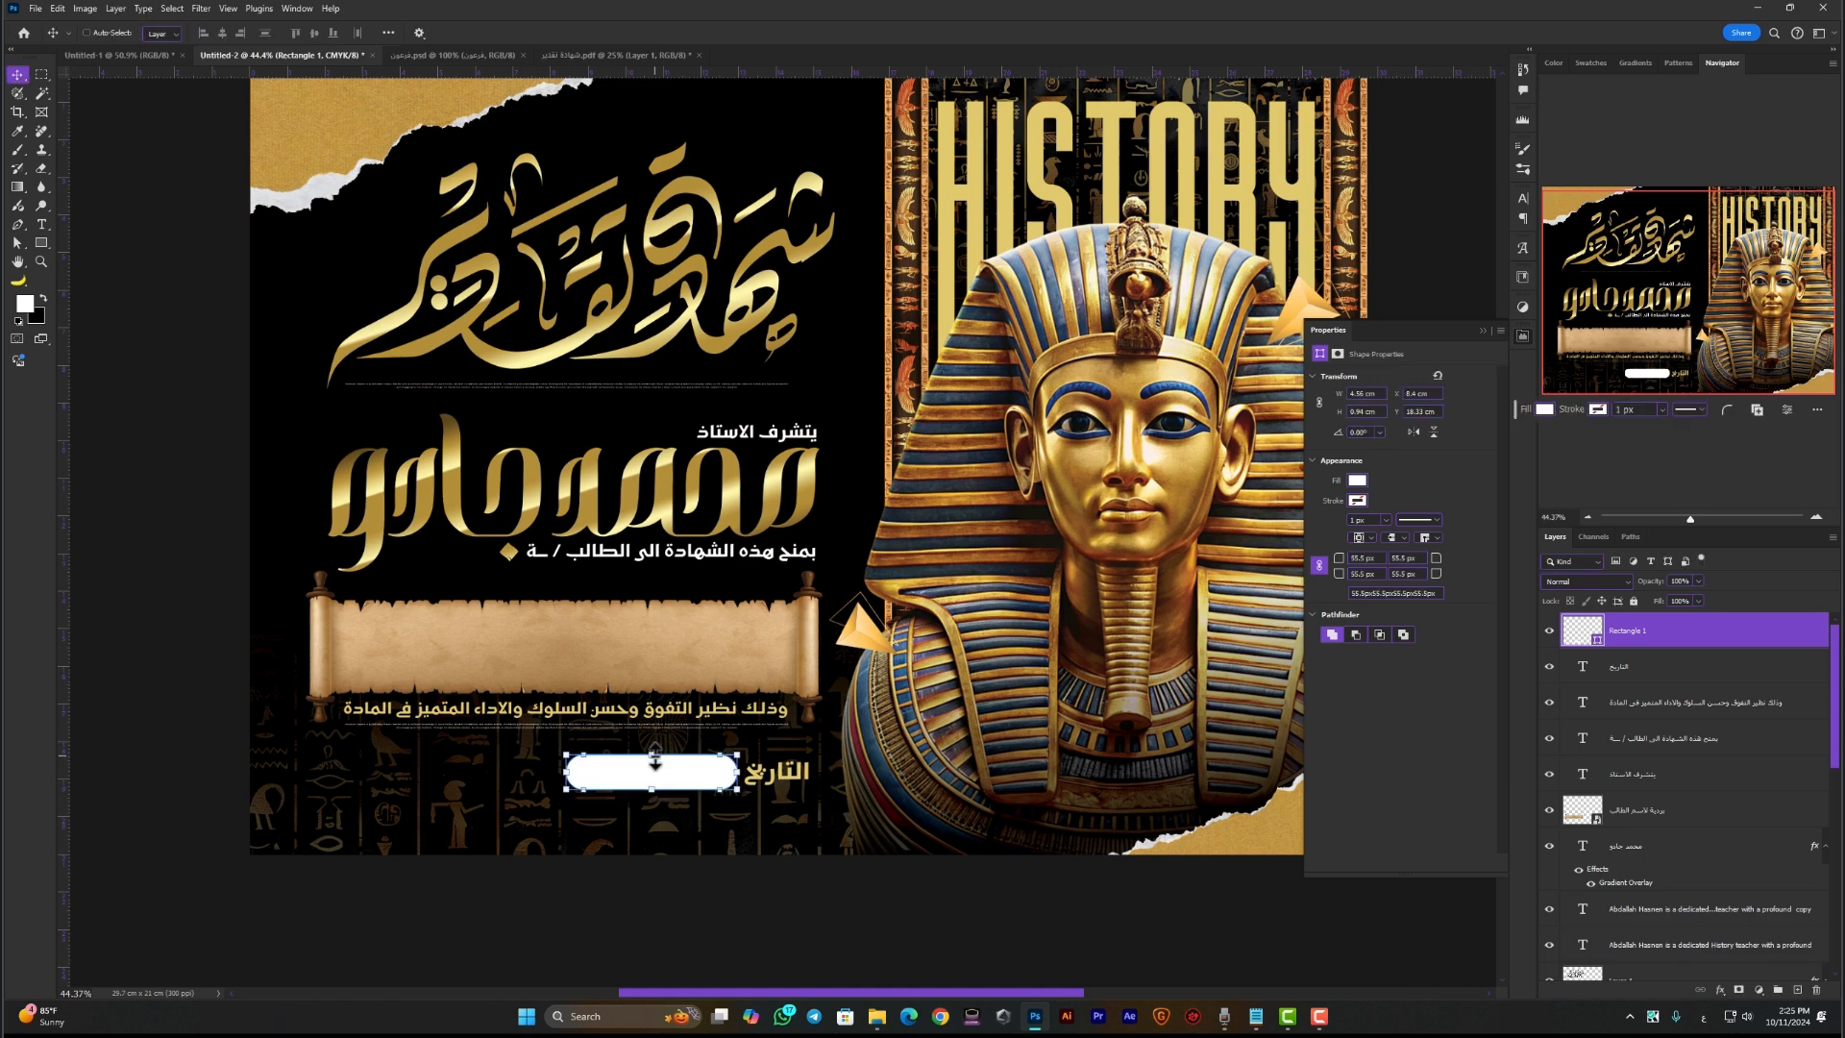
ctrl+click(768, 893)
Duplicate the "التاريخ" label together with its white box to the left, in the same row
ctrl+click(756, 781)
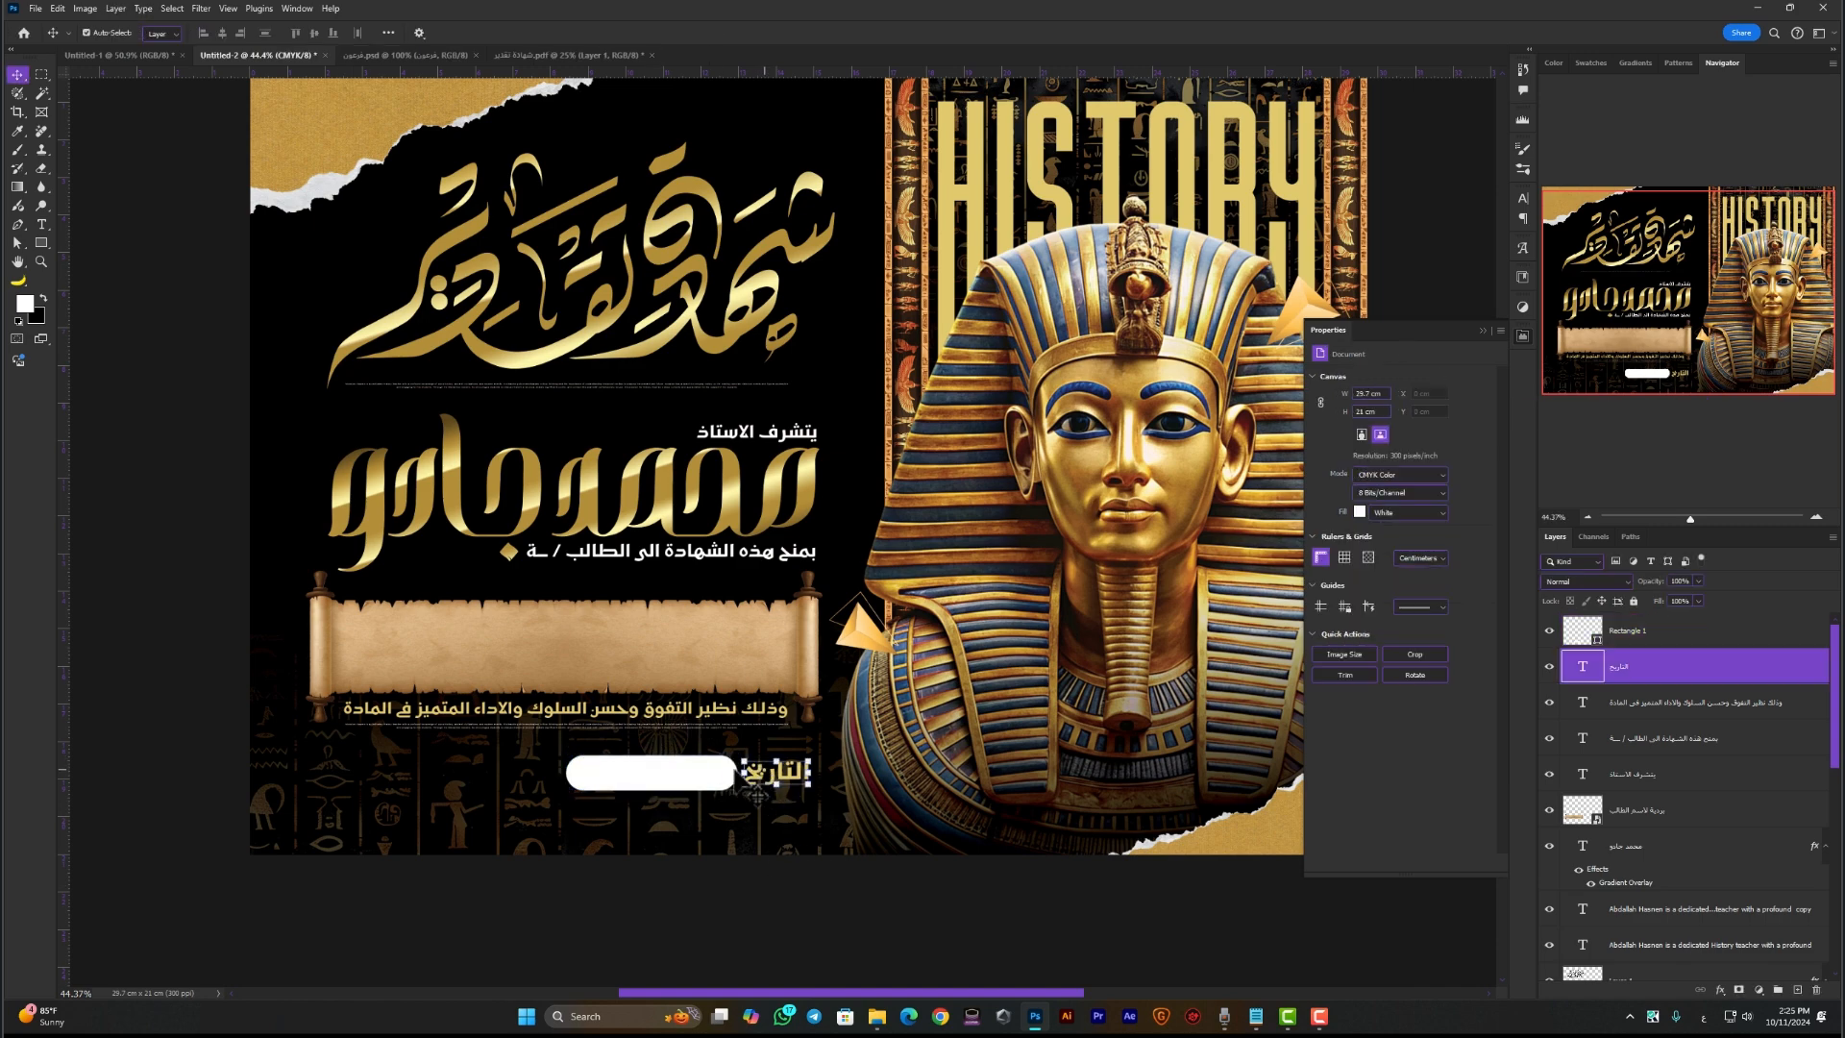
ctrl+shift+click(725, 777)
drag(945, 844, 685, 840)
ctrl+click(582, 867)
Change the copied label's text to "التوقيع" and deselect it
key(t)
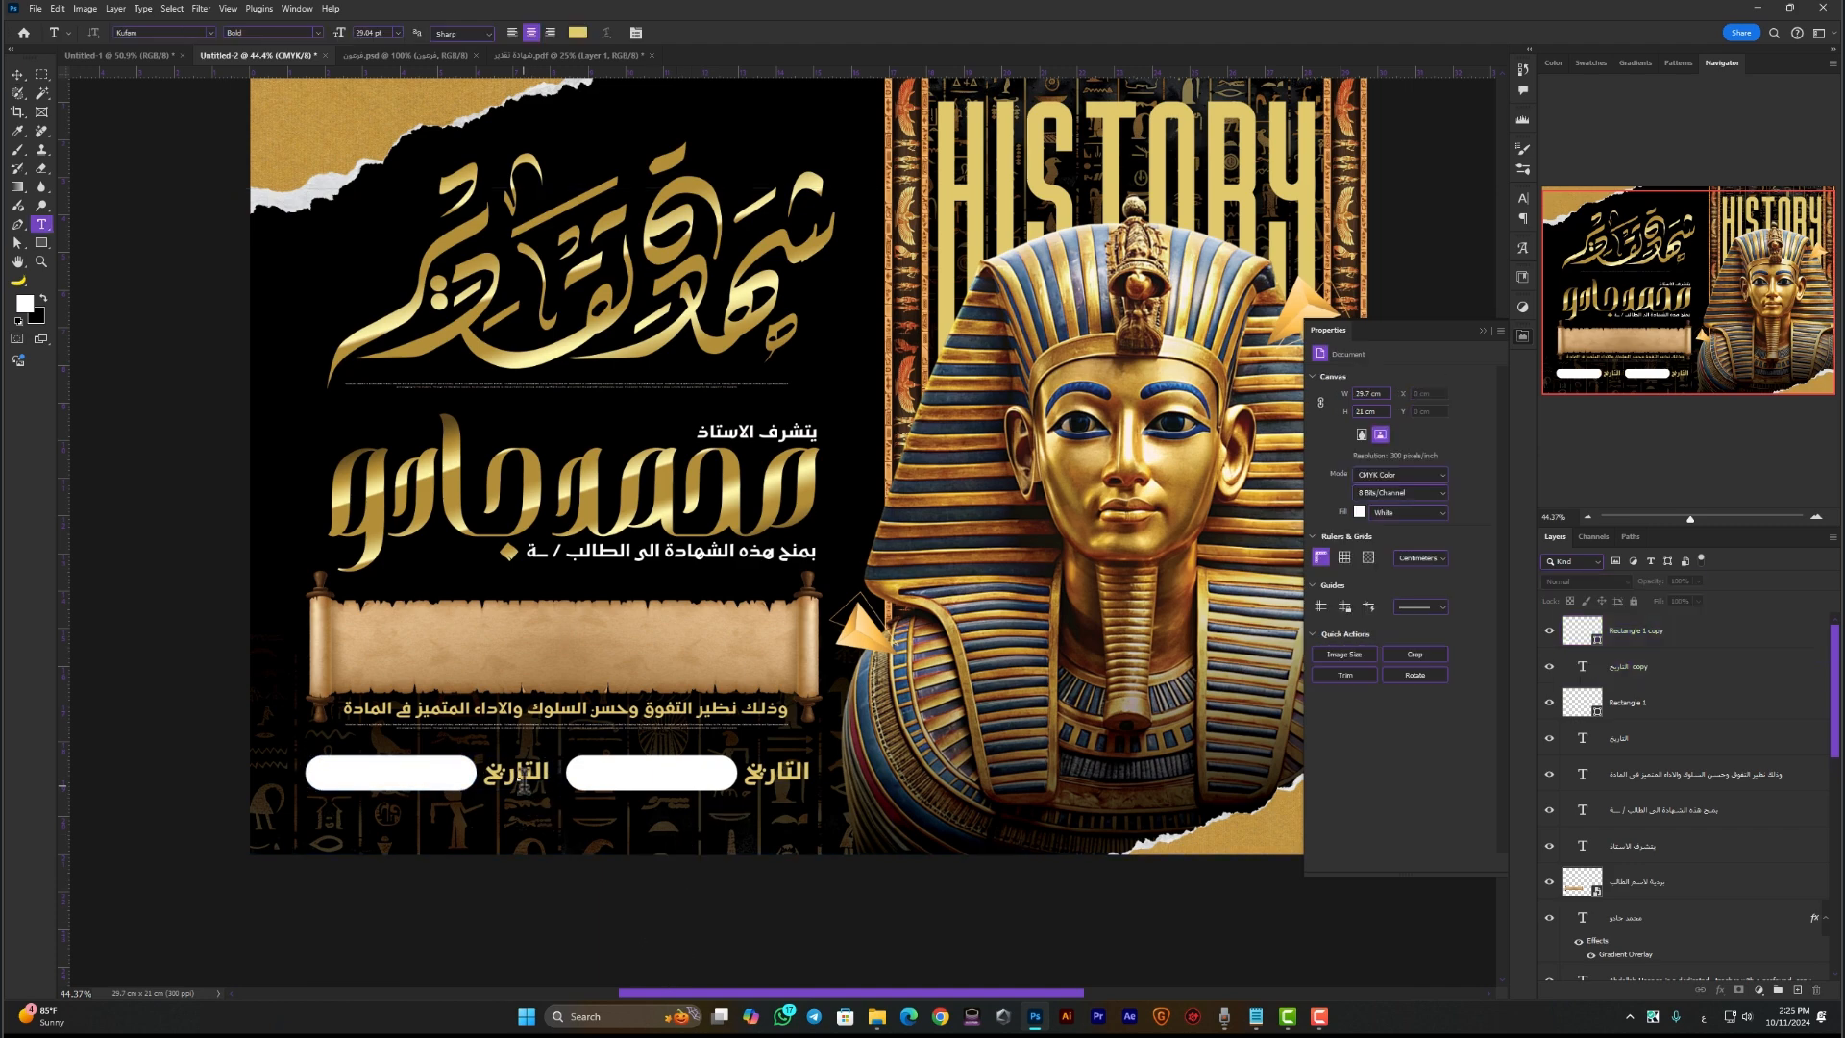
double_click(524, 783)
text(التو)
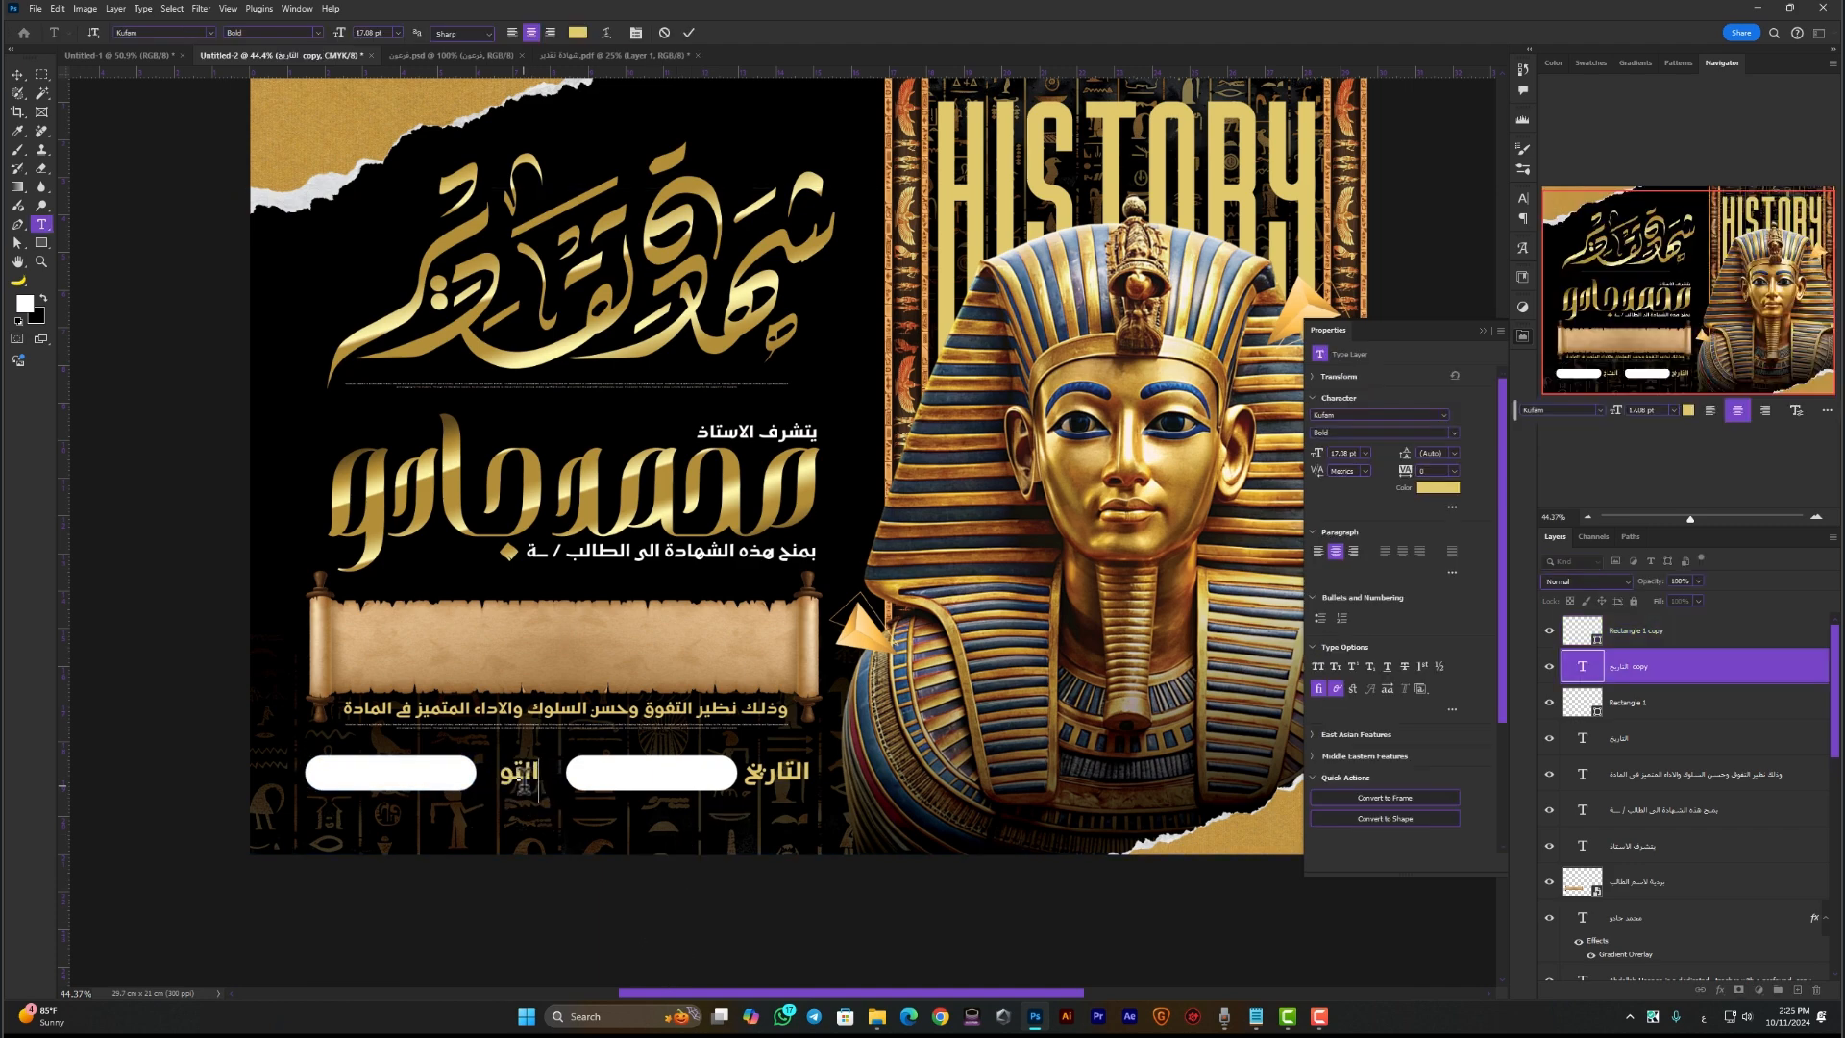
text(قيع)
key(ctrl+Return)
key(v)
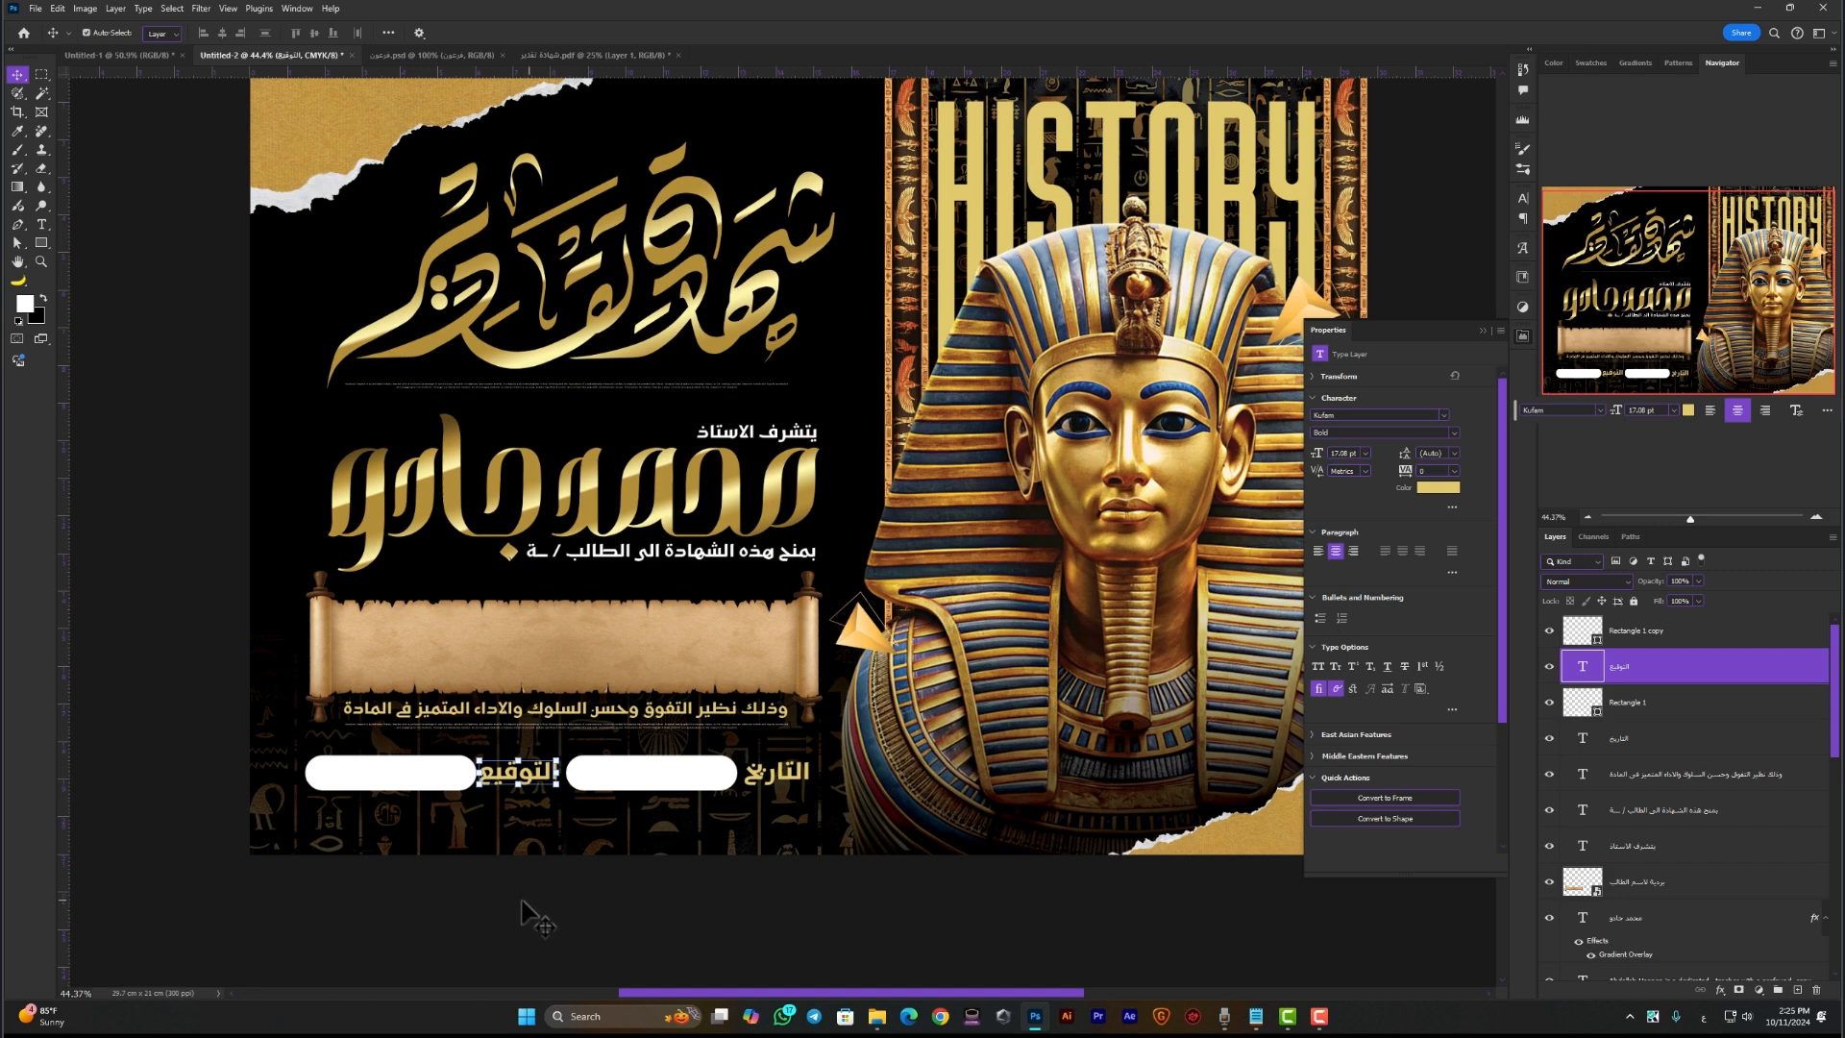
click(490, 892)
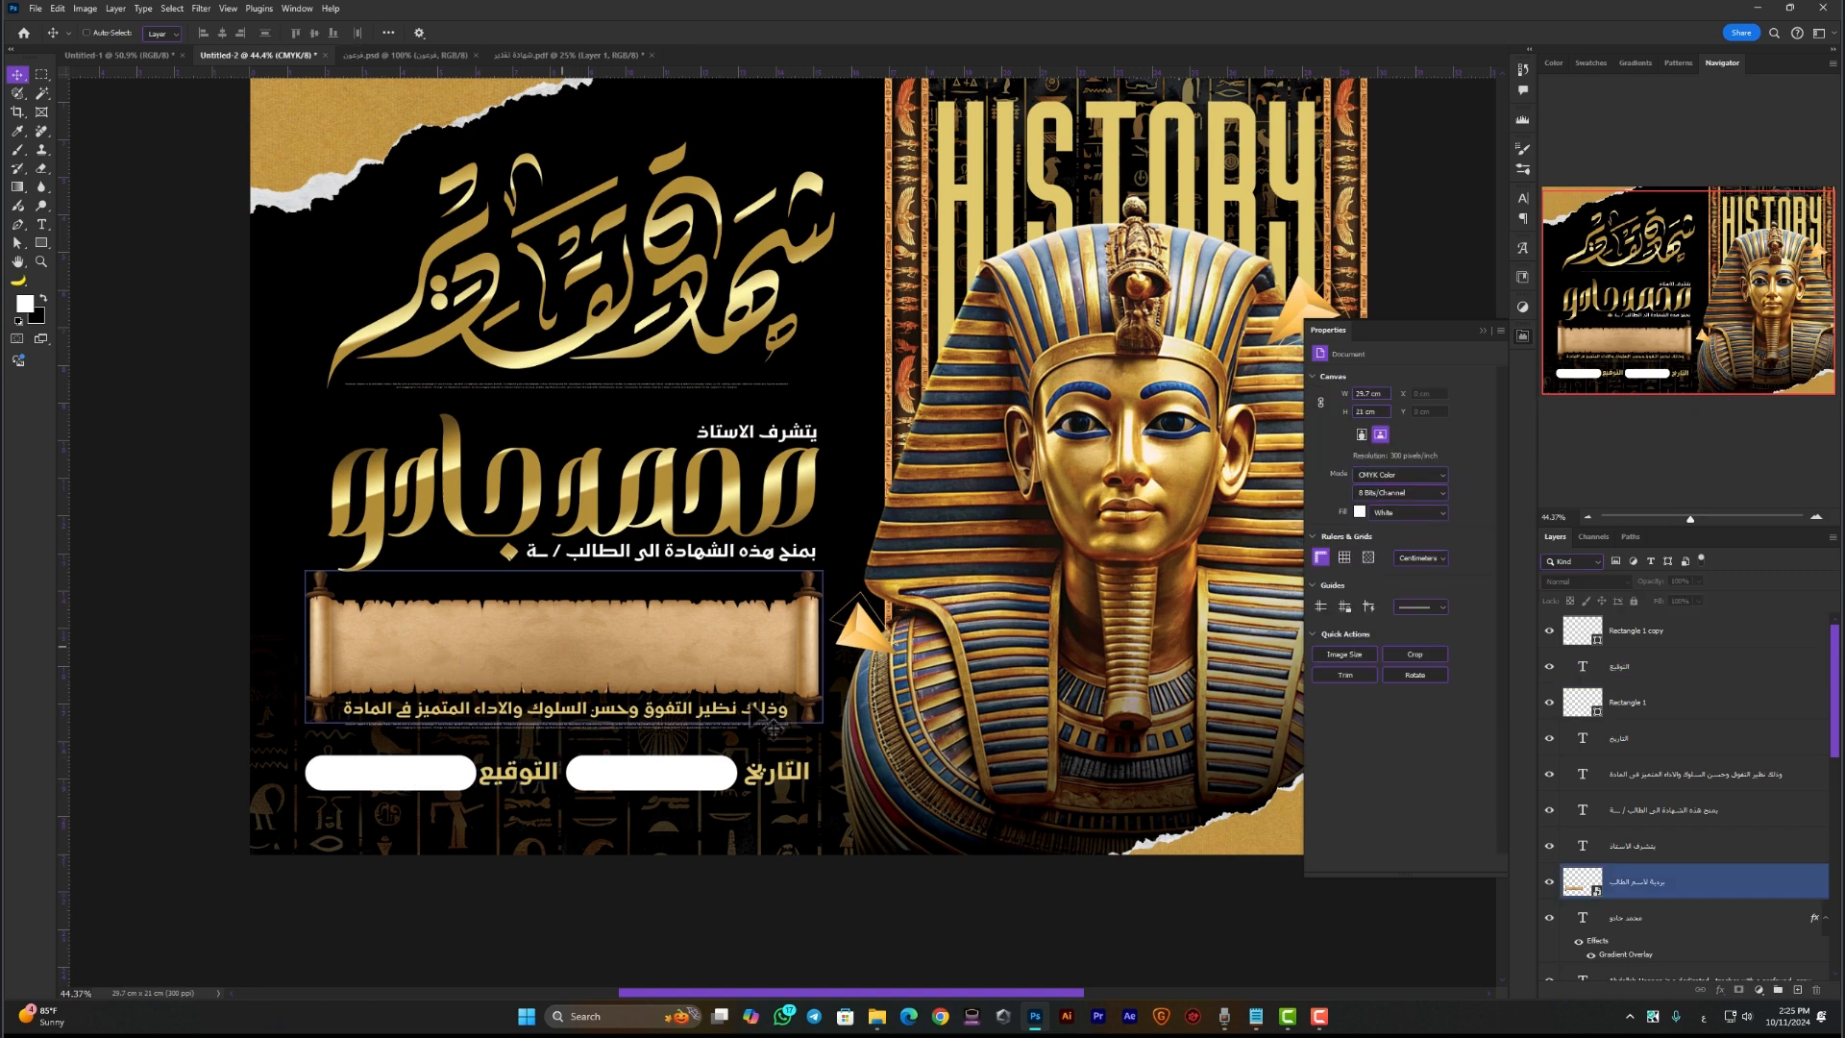
Collapse the document properties and review the whole certificate layout
scroll(747, 704, down, 1)
drag(856, 390, 800, 420)
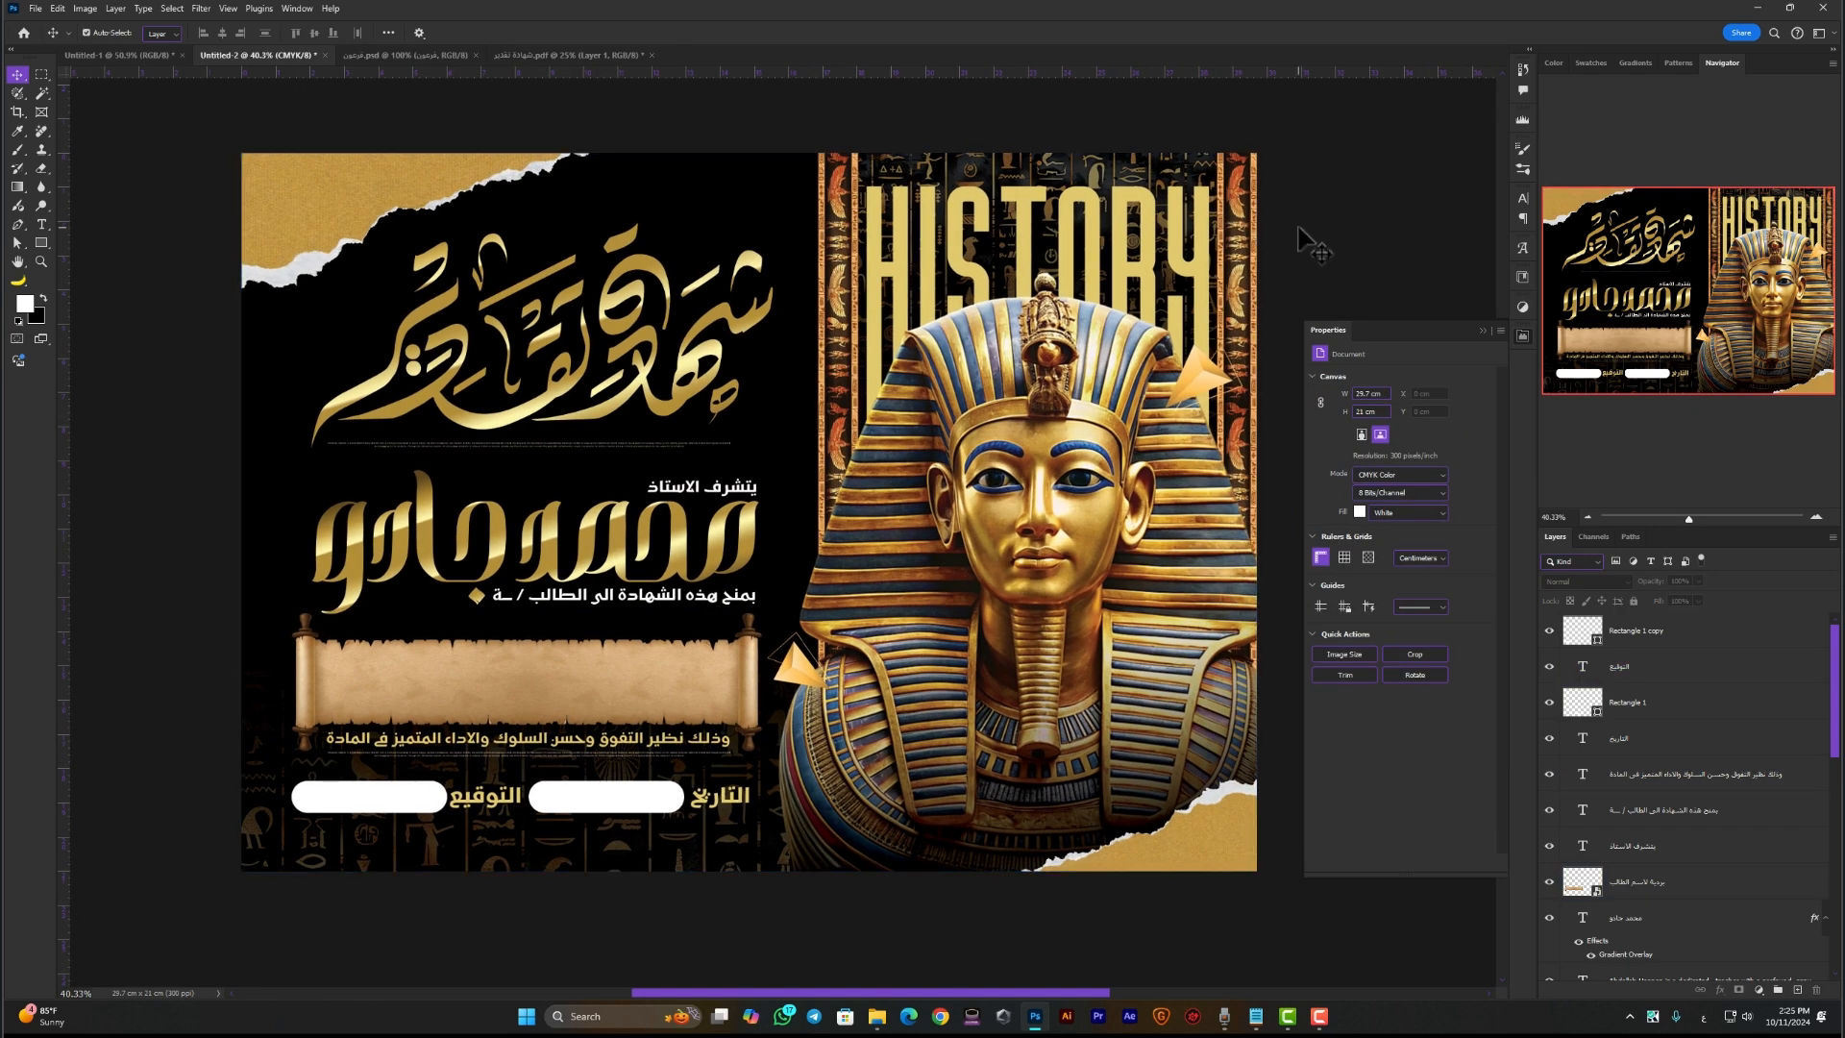
click(1484, 331)
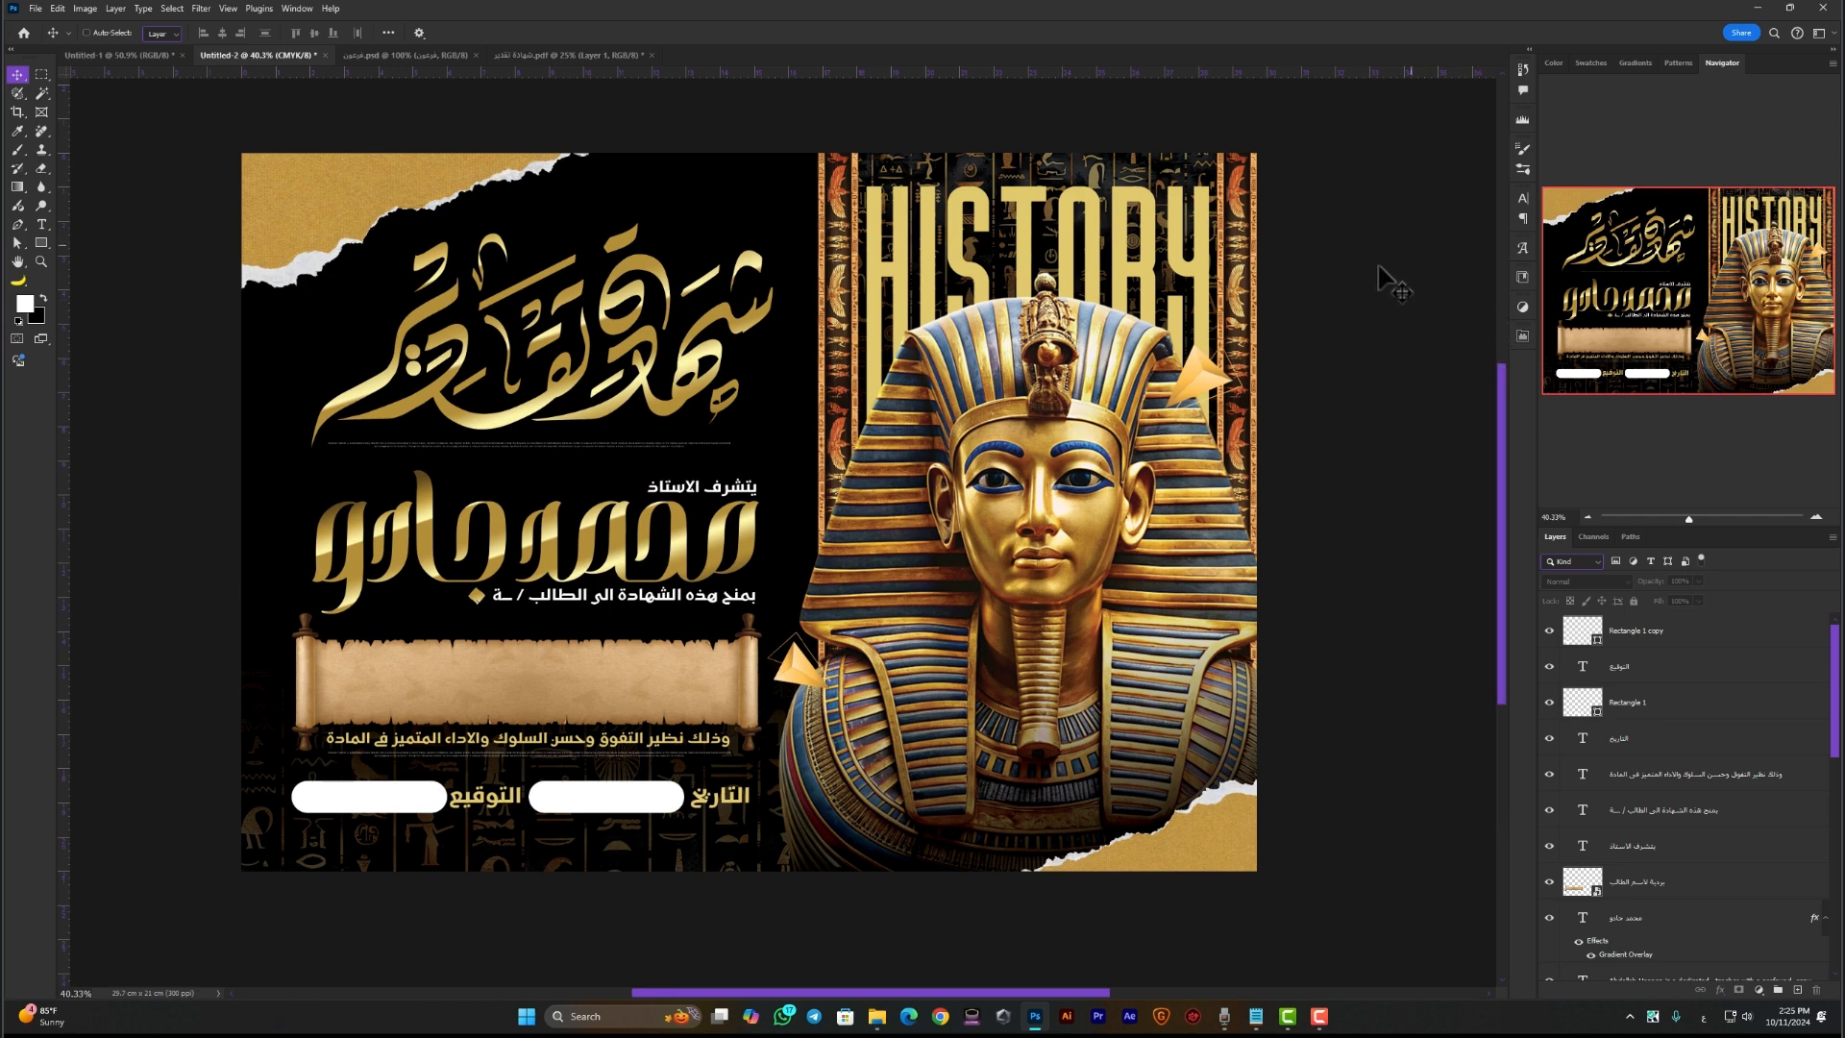
key(ctrl+plus)
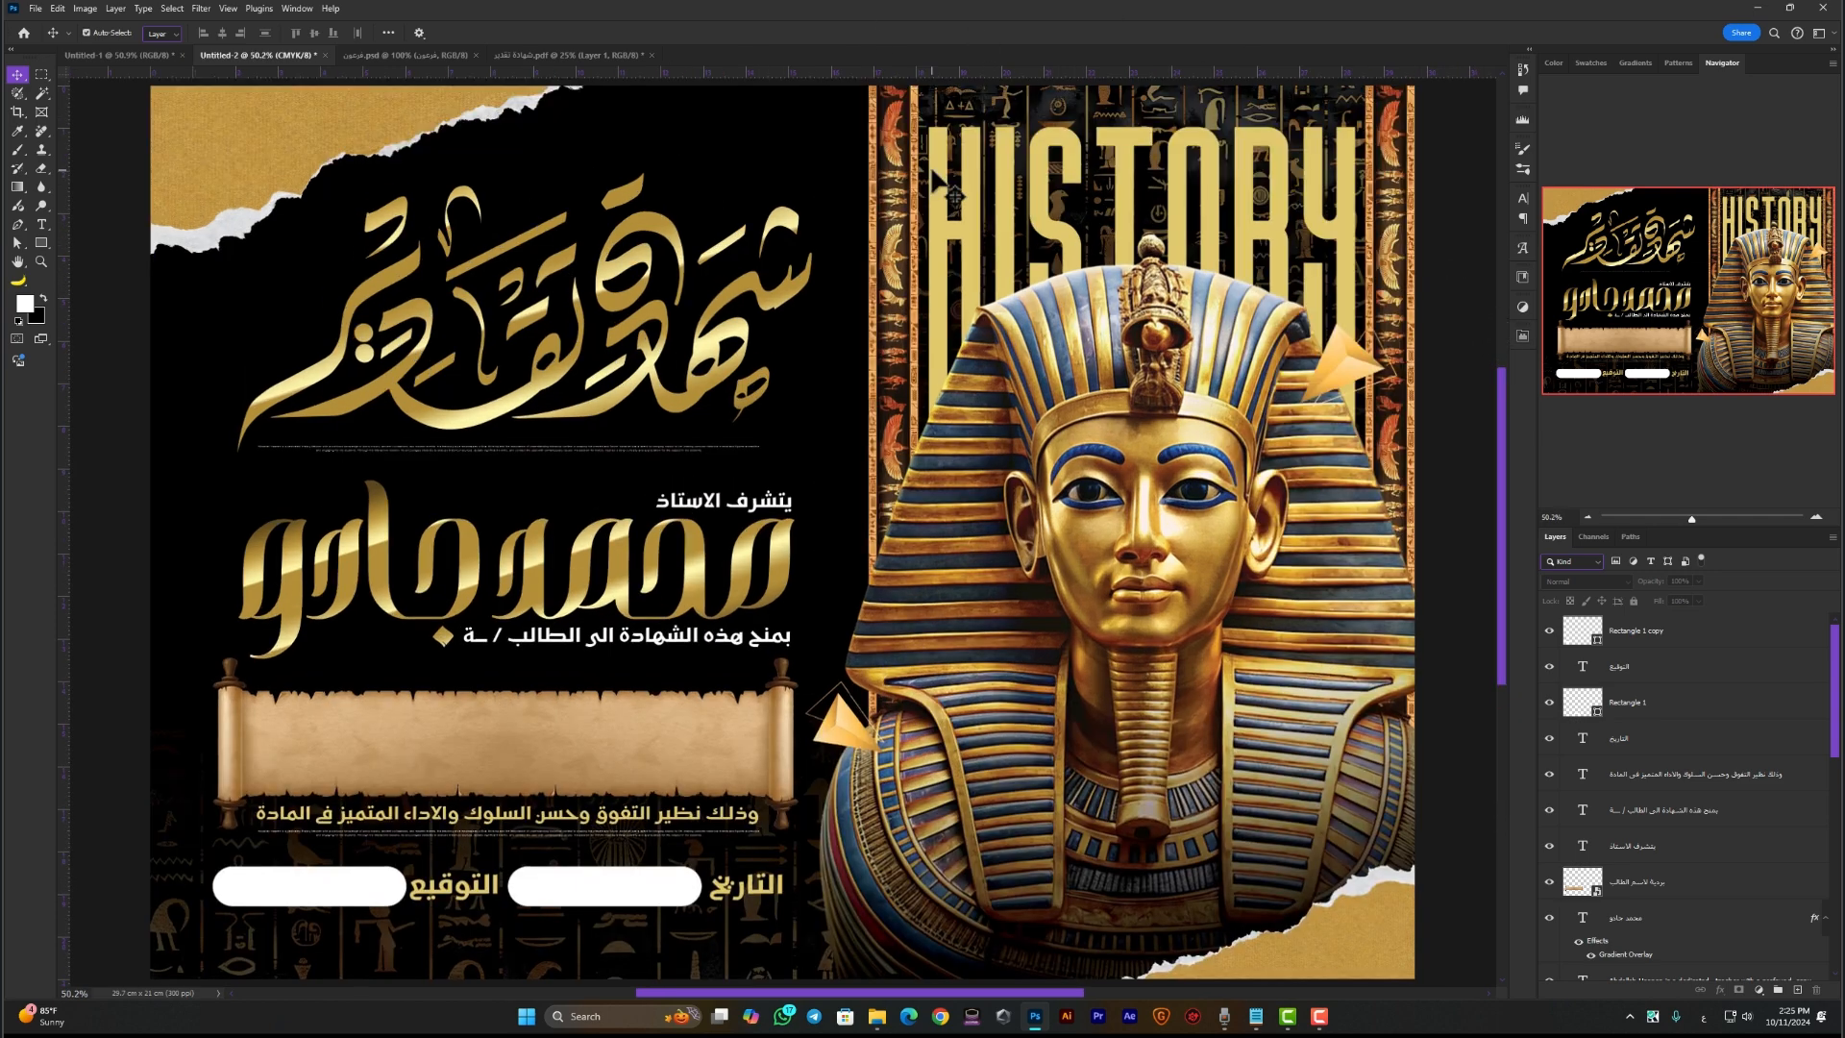
key(ctrl+minus)
key(ctrl+0)
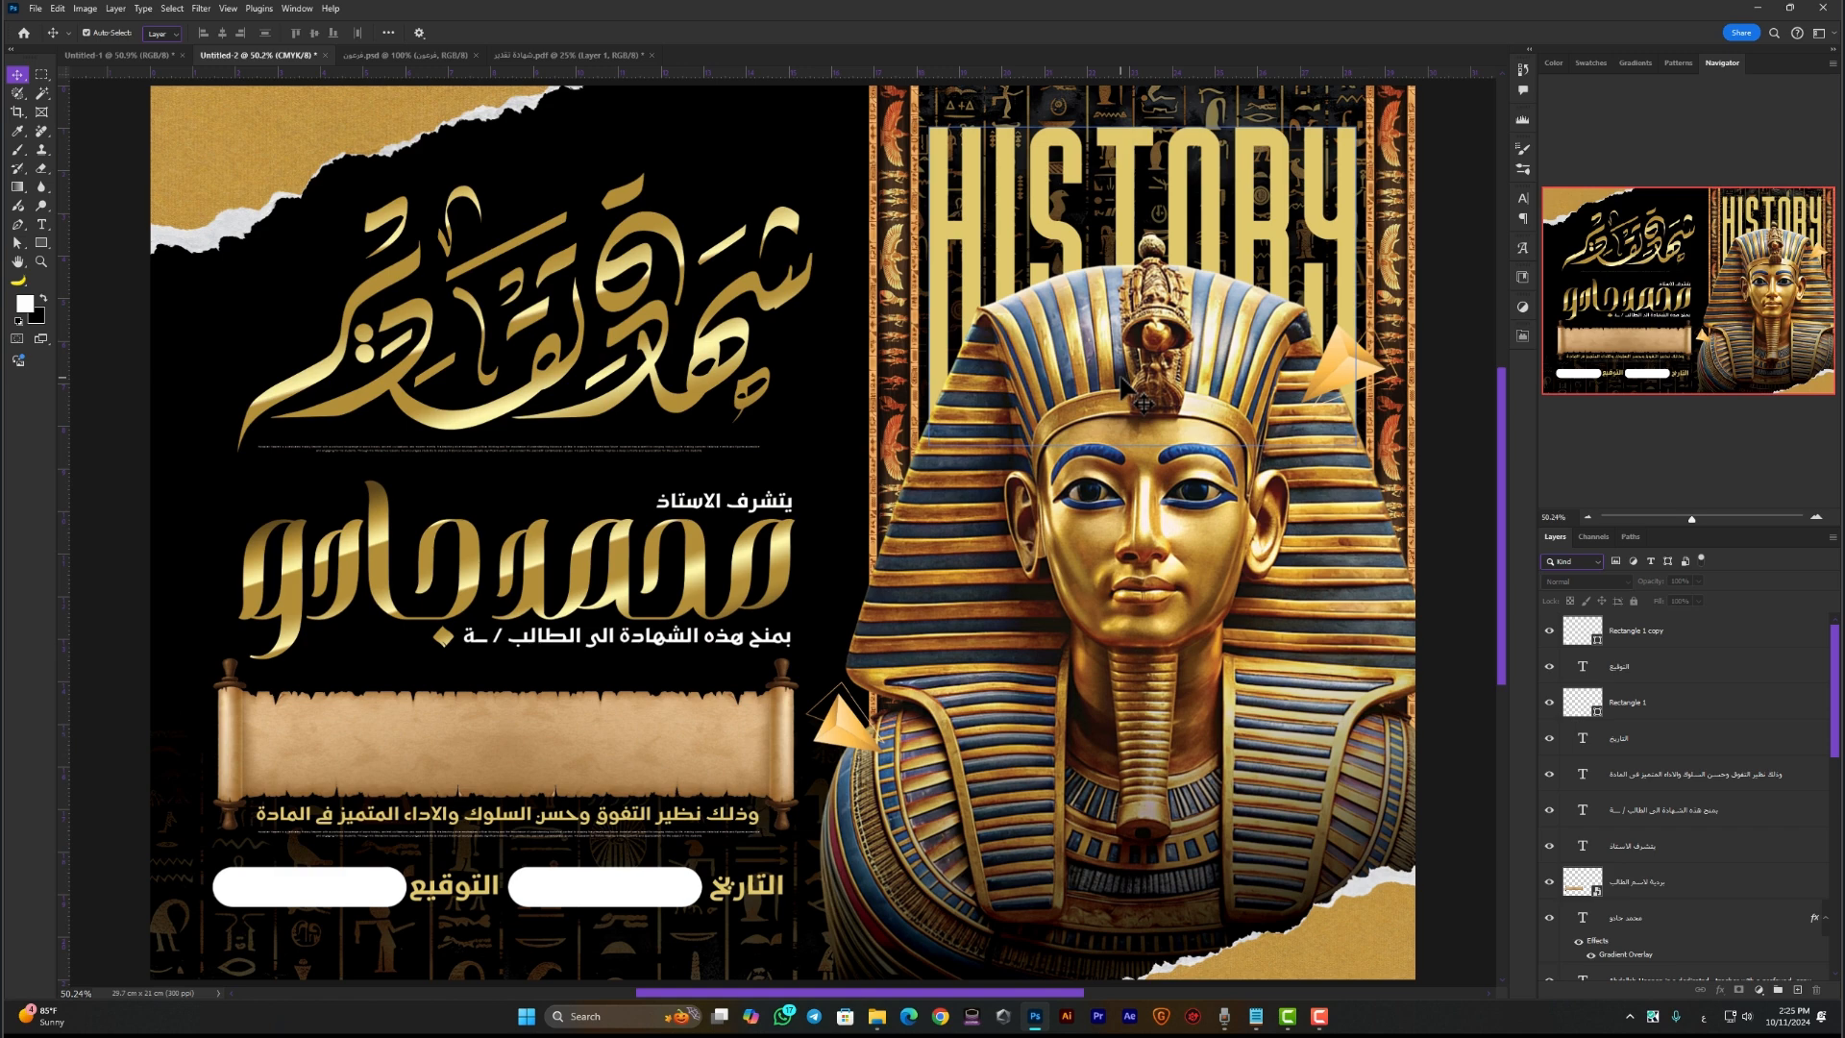
key(ctrl+minus)
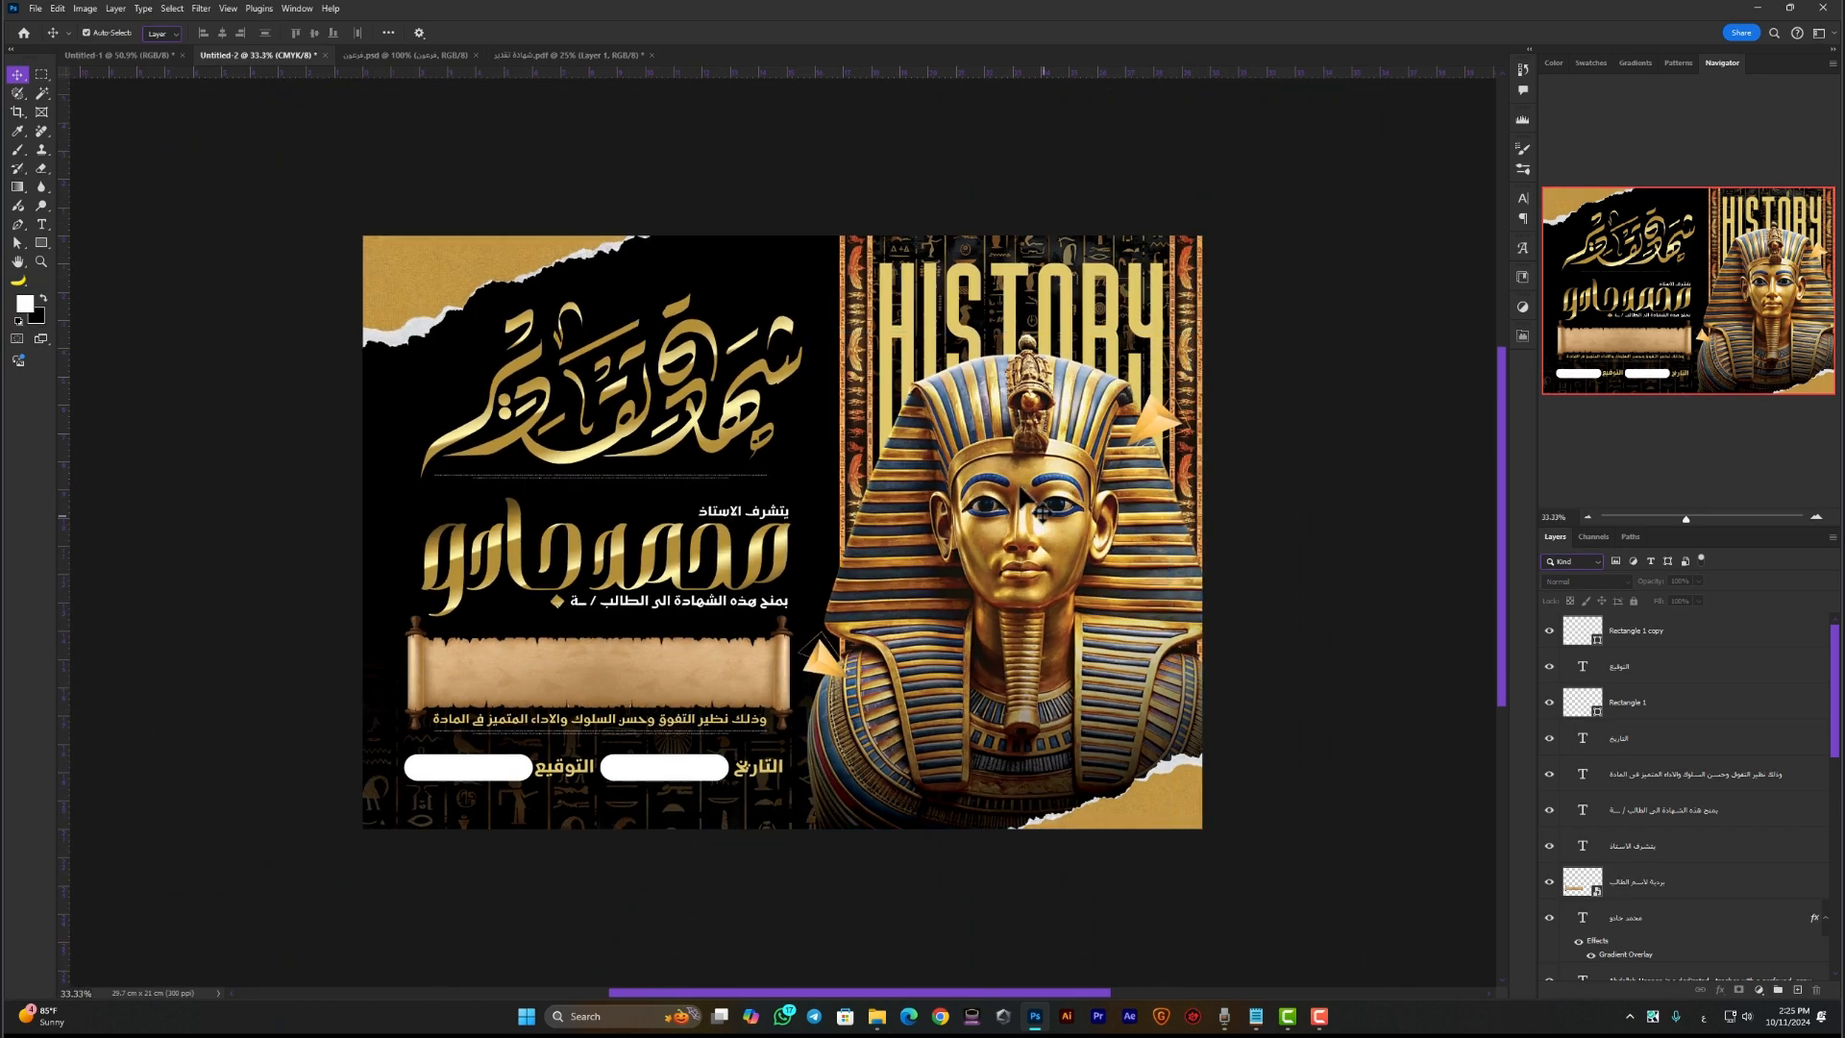
Add a black Multiply drop shadow to the pharaoh with 50% opacity, 90° angle, 0 px distance and 70 px size
ctrl+click(1034, 556)
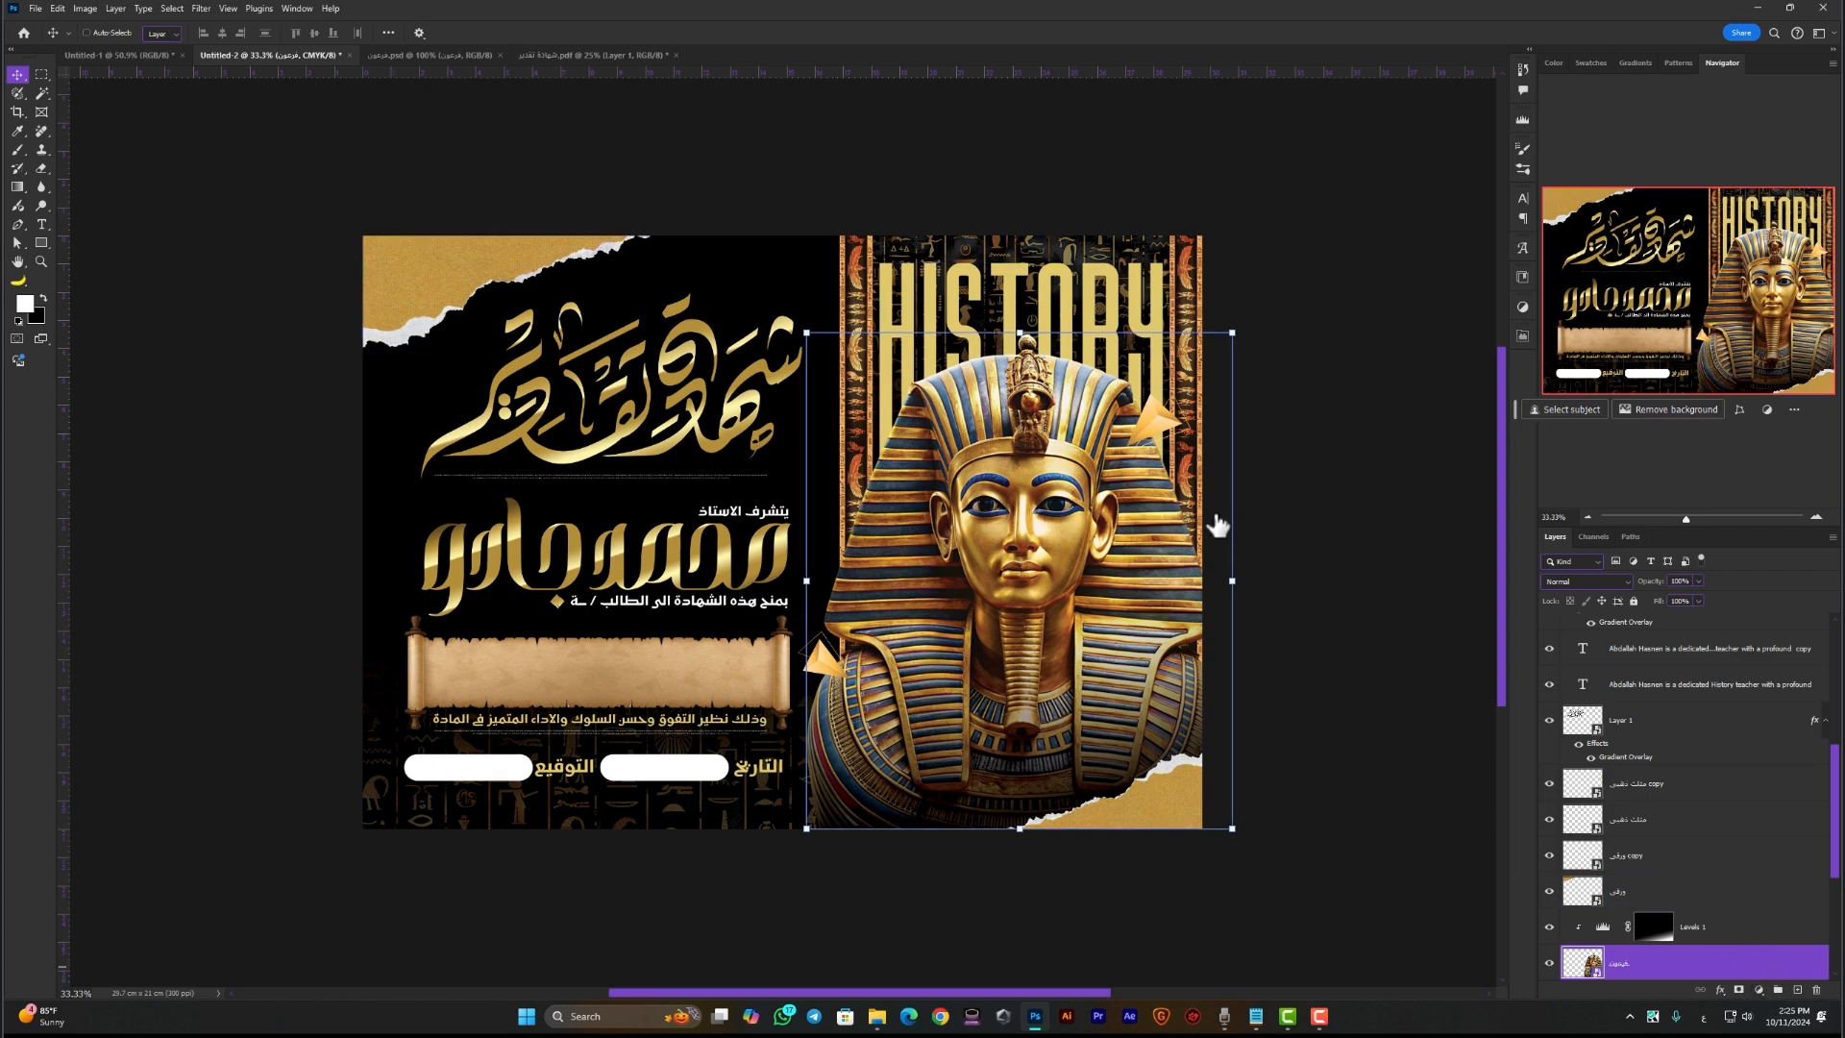
click(1123, 734)
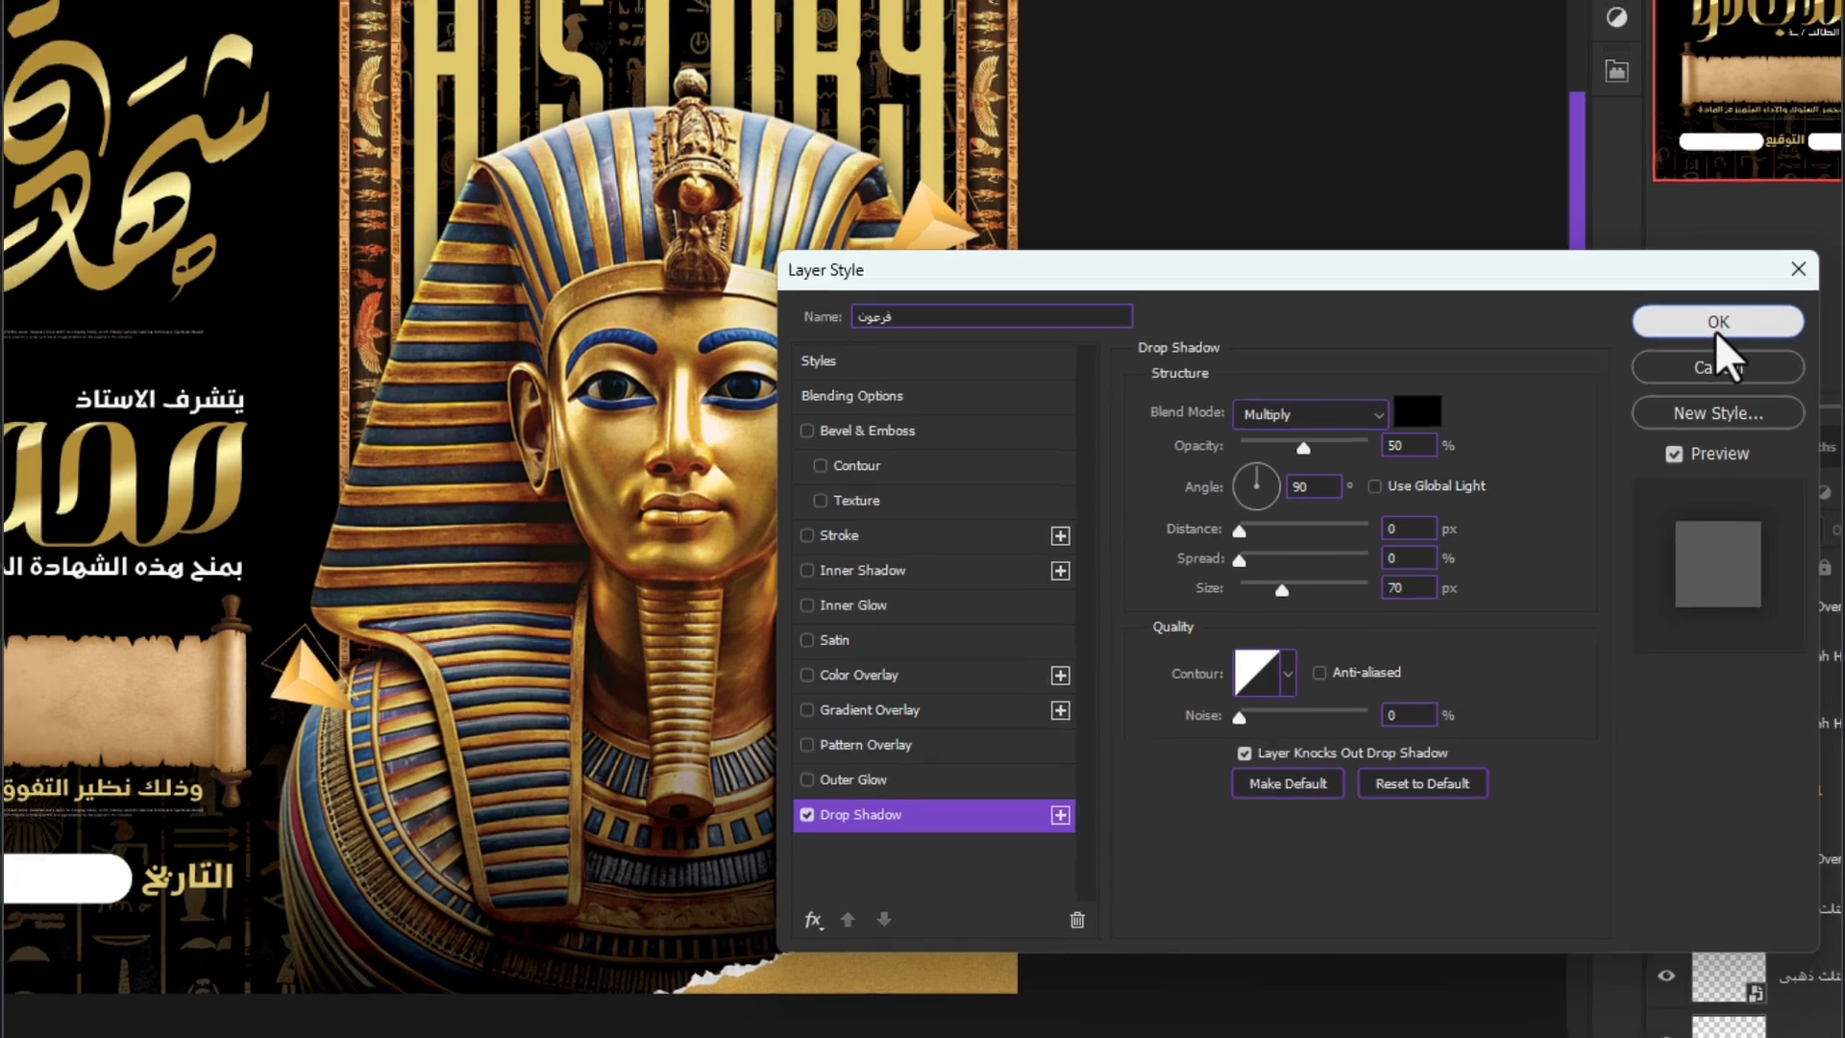
click(1727, 313)
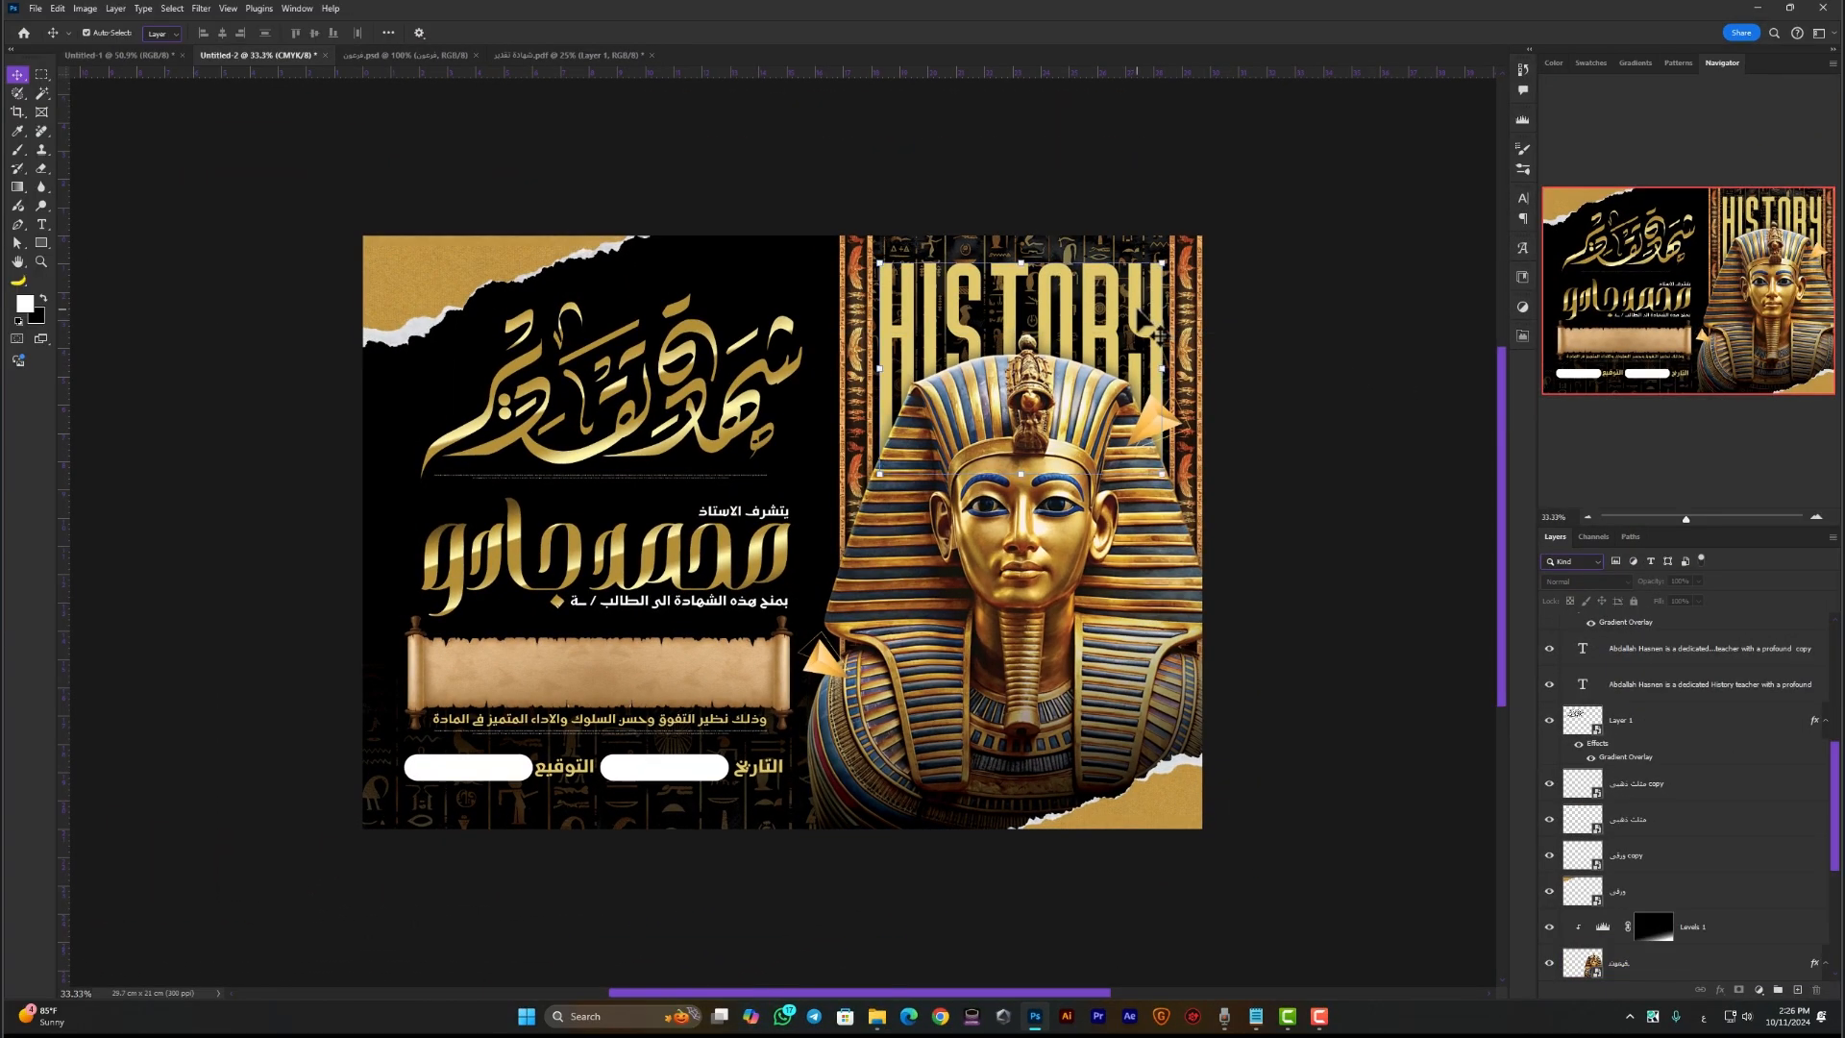
Add a layer mask to the HISTORY text and fade out its lower part behind the headdress with a vertical linear gradient
click(1160, 335)
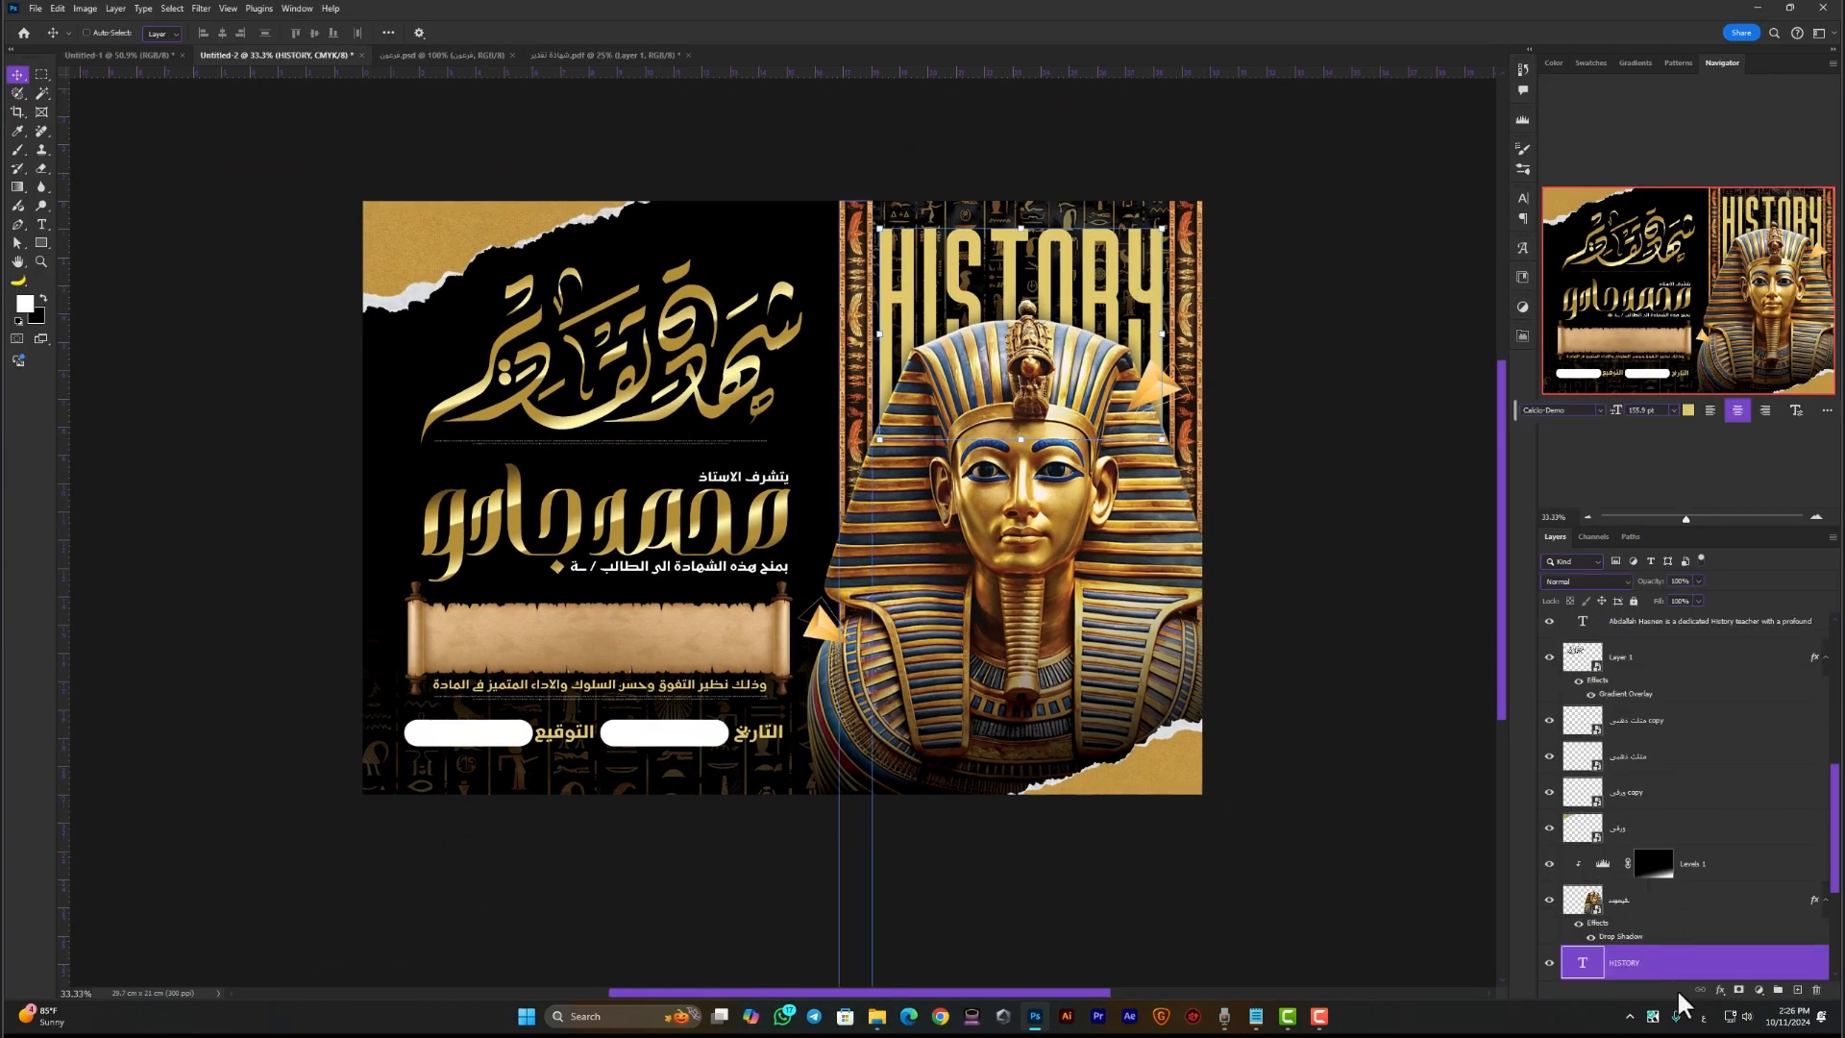
scroll(1684, 937, down, 1)
click(1739, 990)
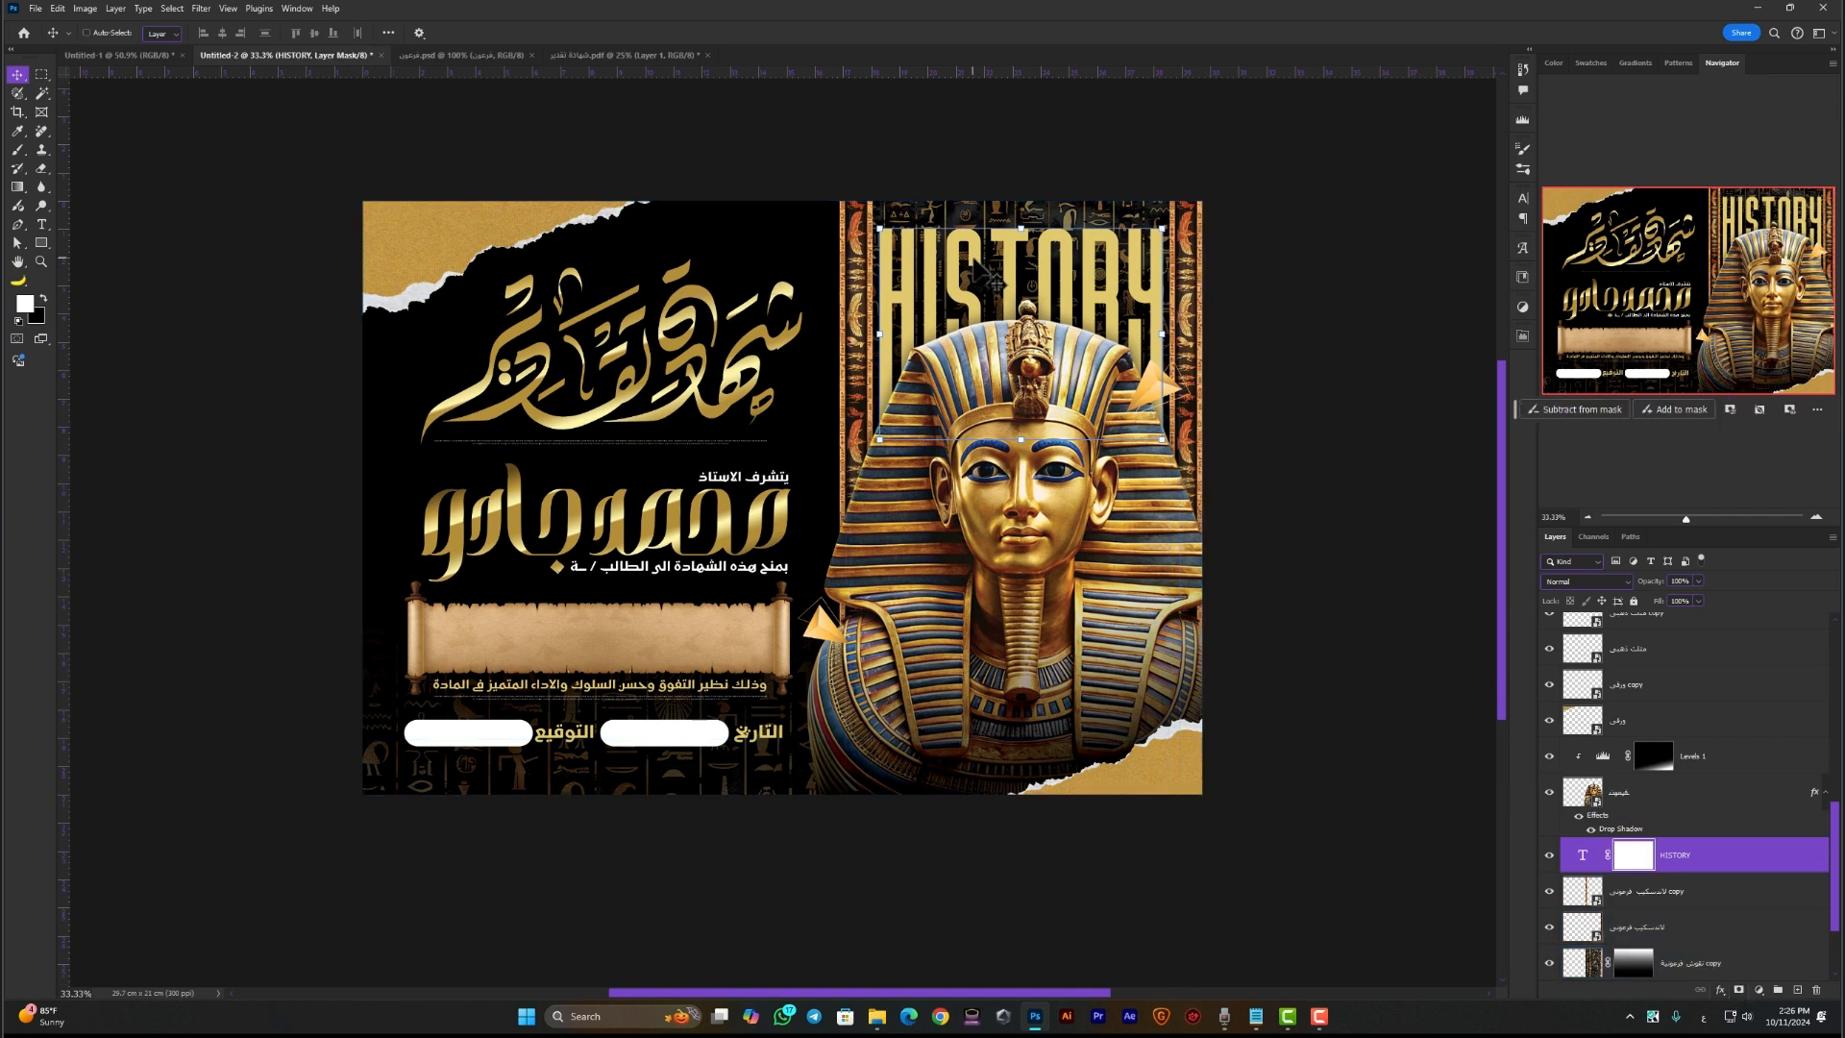
click(17, 187)
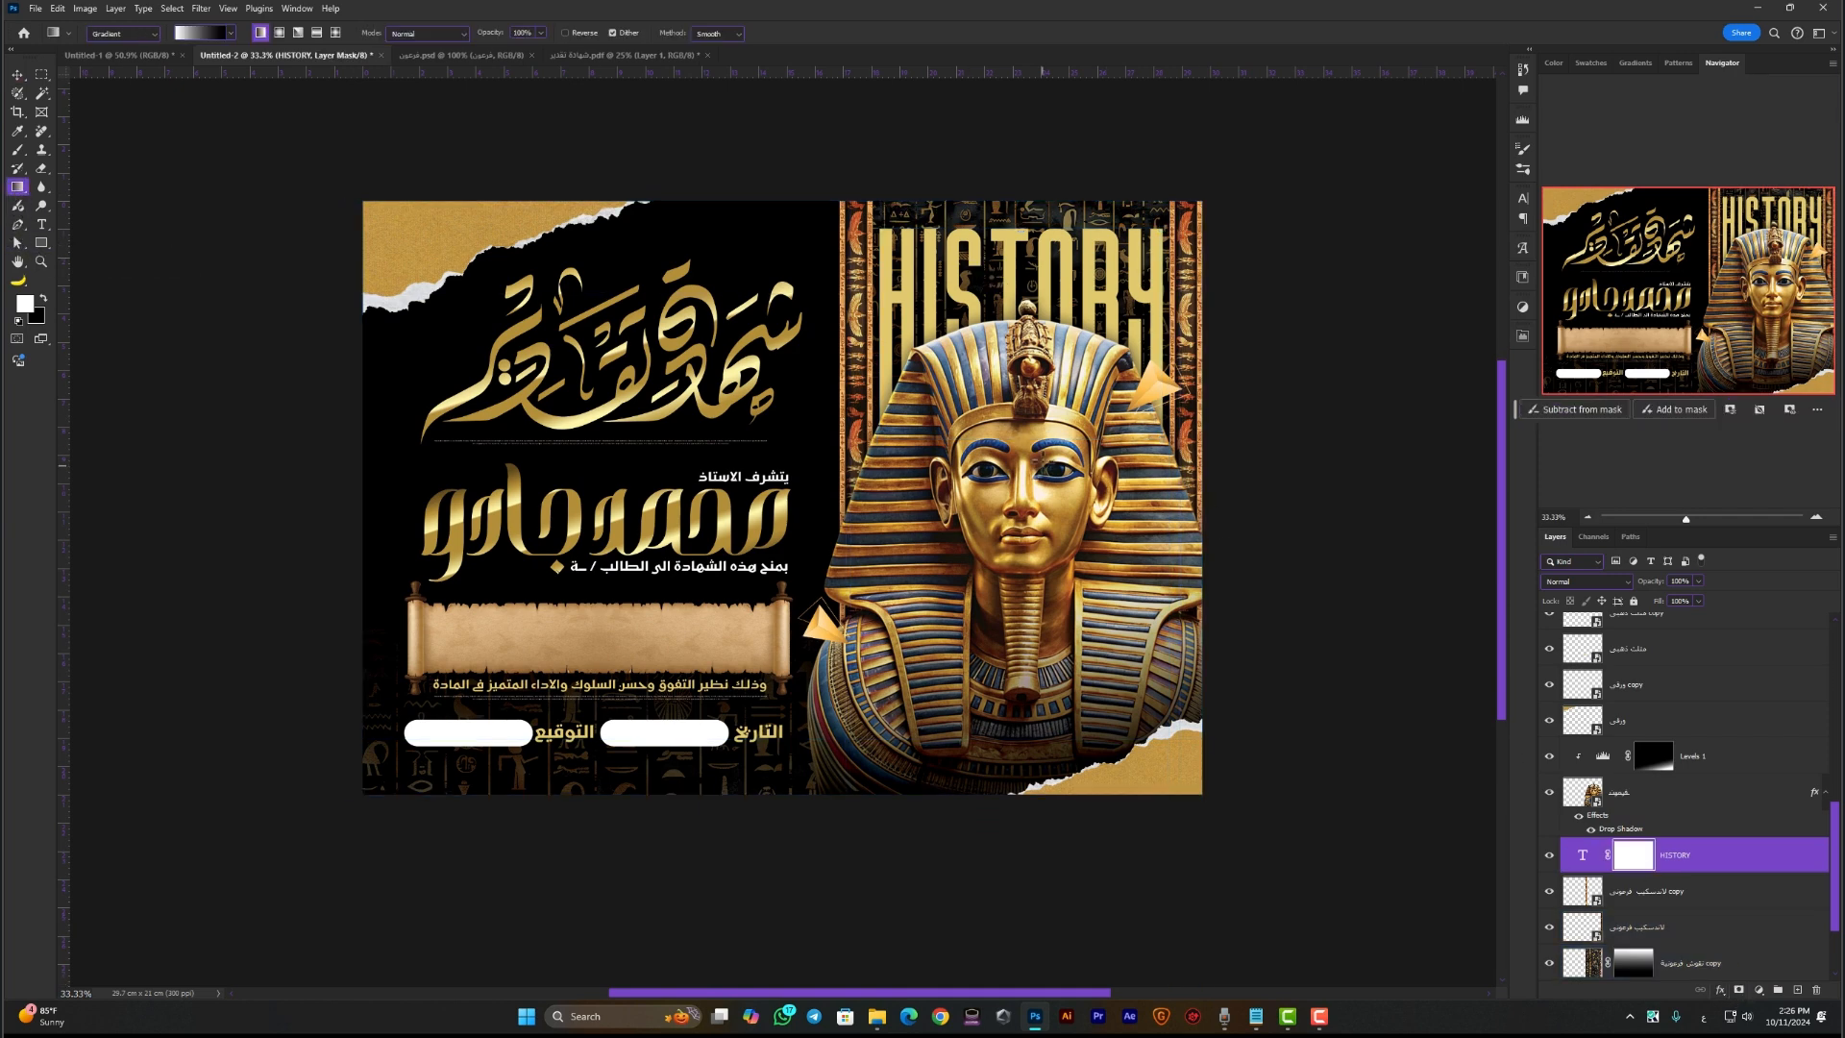
mouse_move(1041, 465)
mouse_down()
mouse_move(1039, 284)
mouse_move(1034, 454)
mouse_up()
key(ctrl+z)
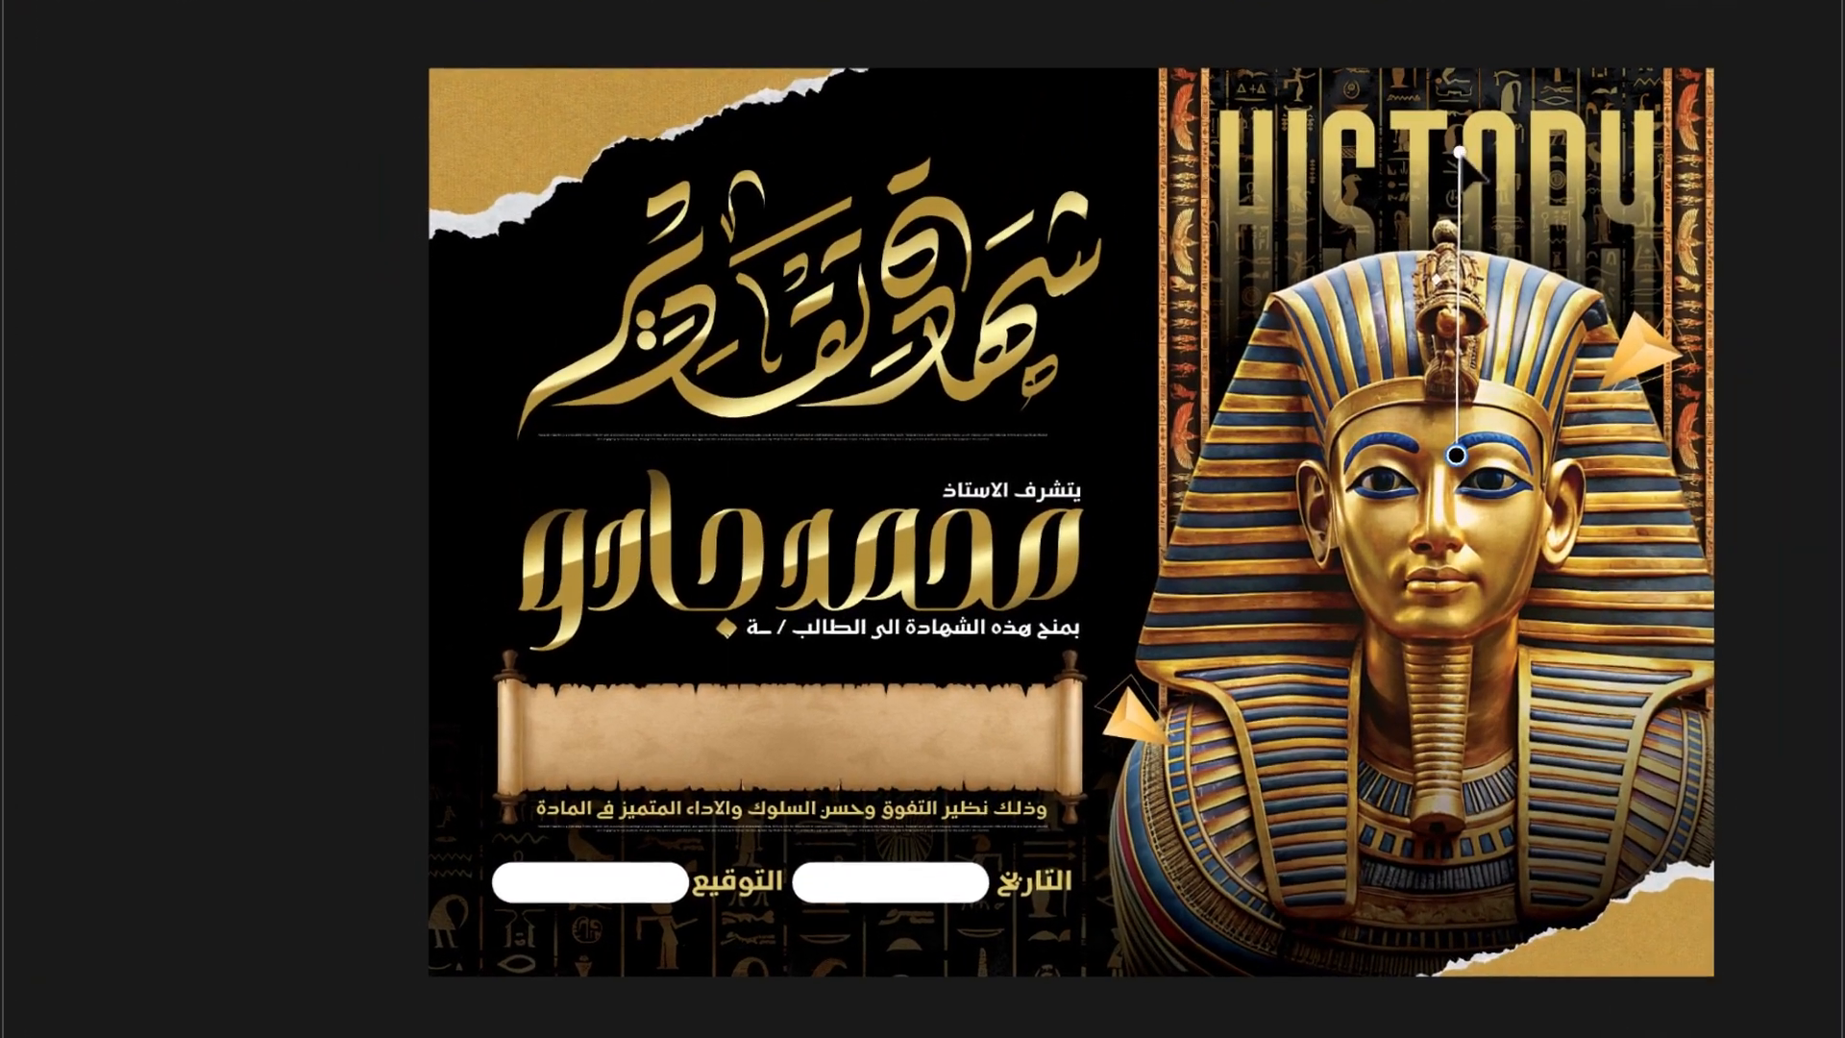
drag(1036, 256, 1035, 348)
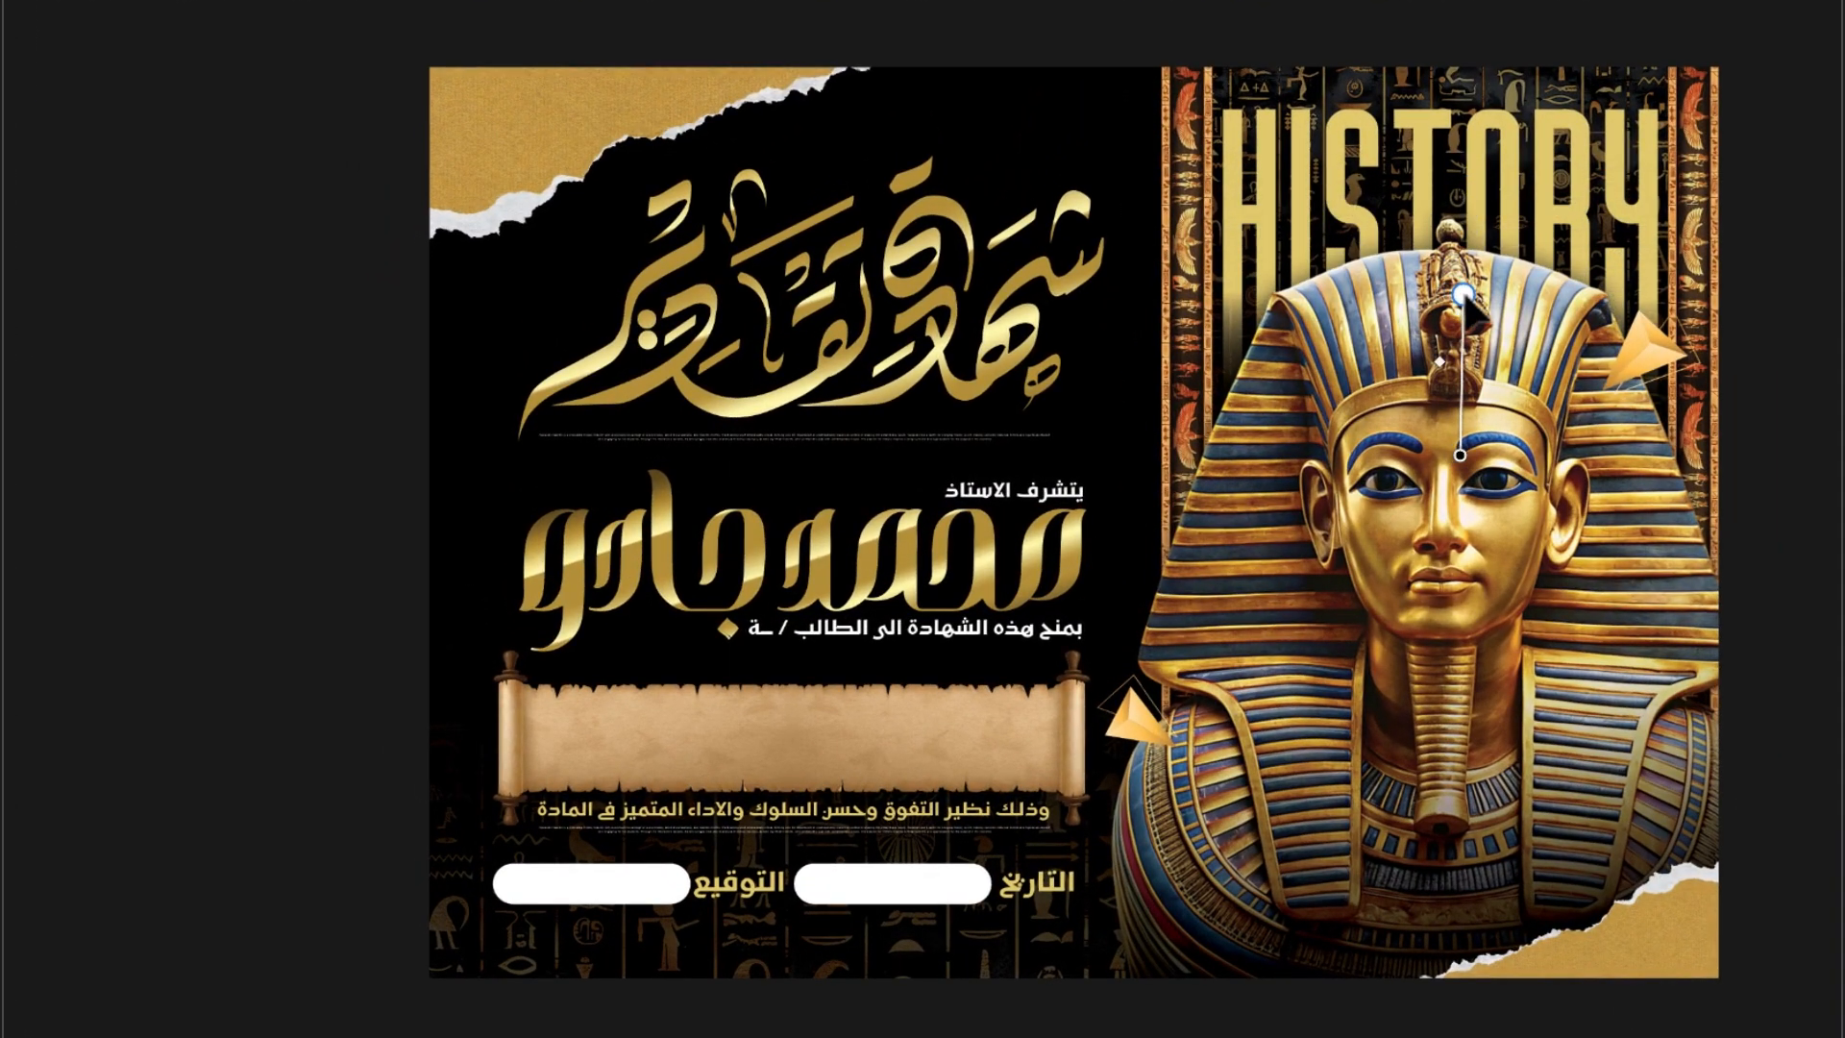
drag(1464, 292, 1466, 283)
key(v)
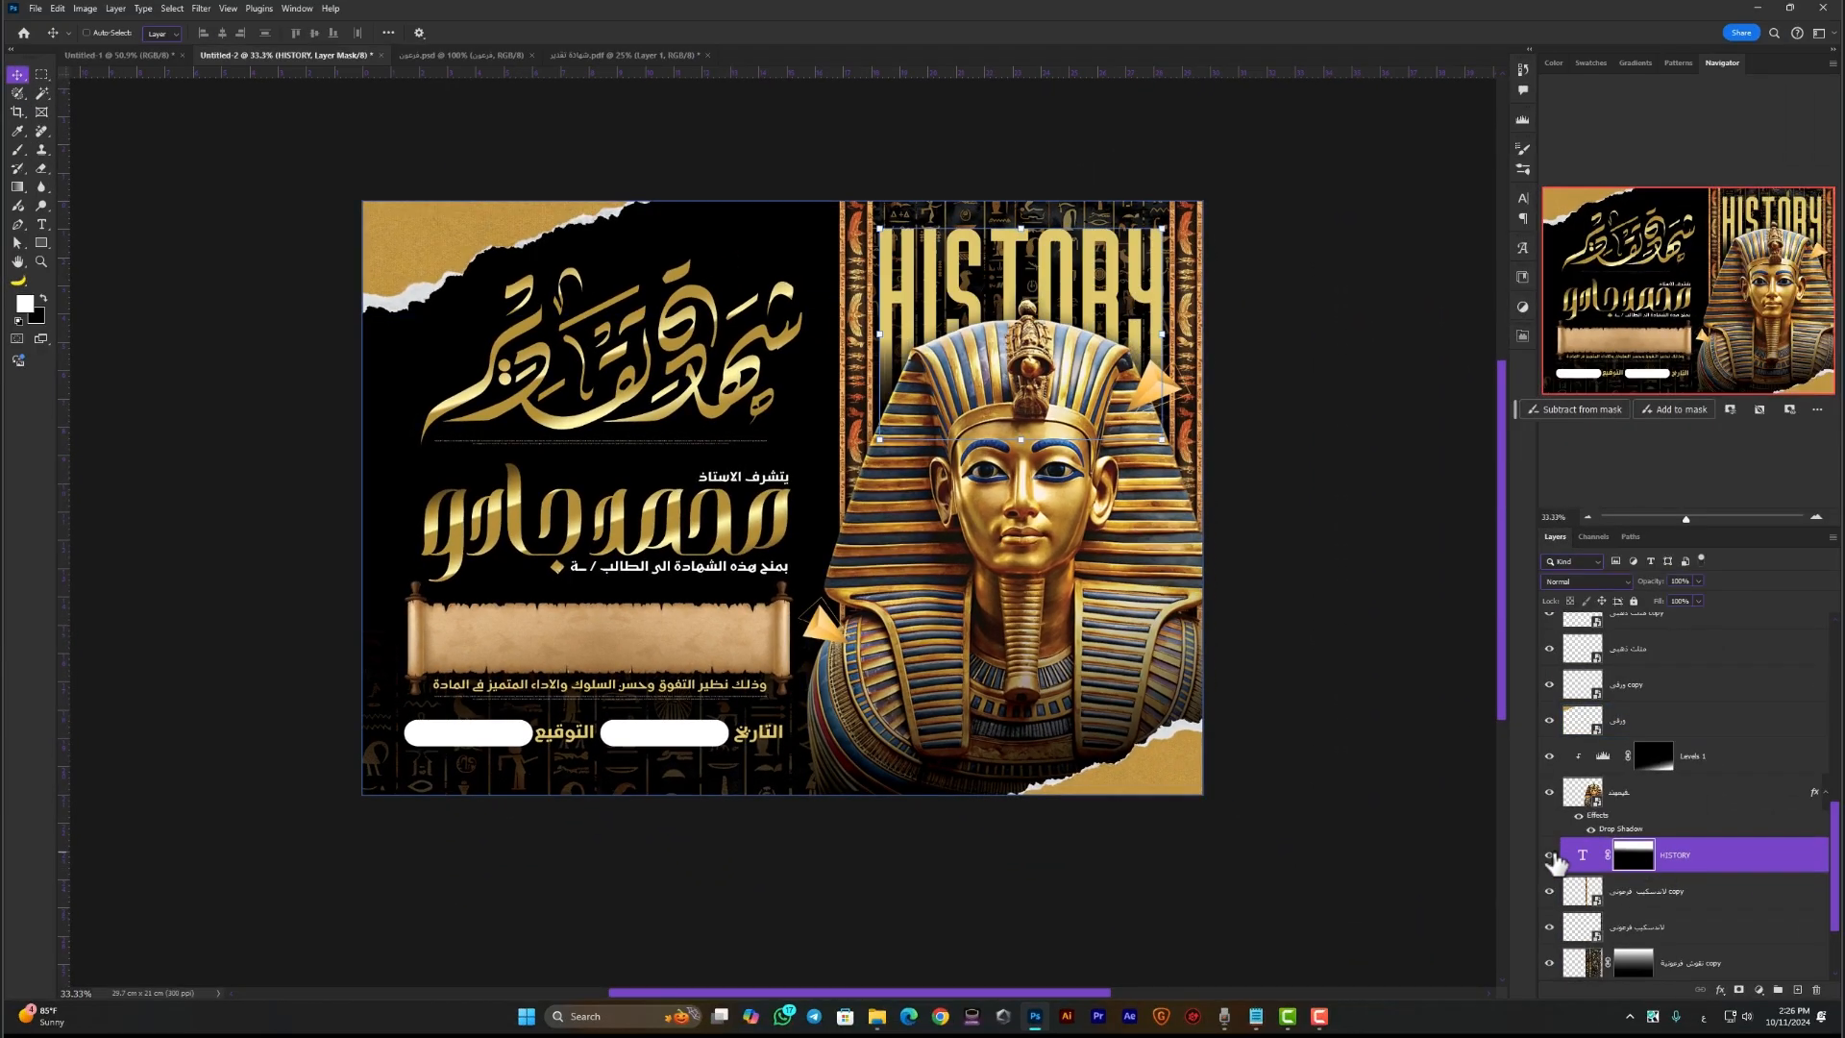
click(18, 149)
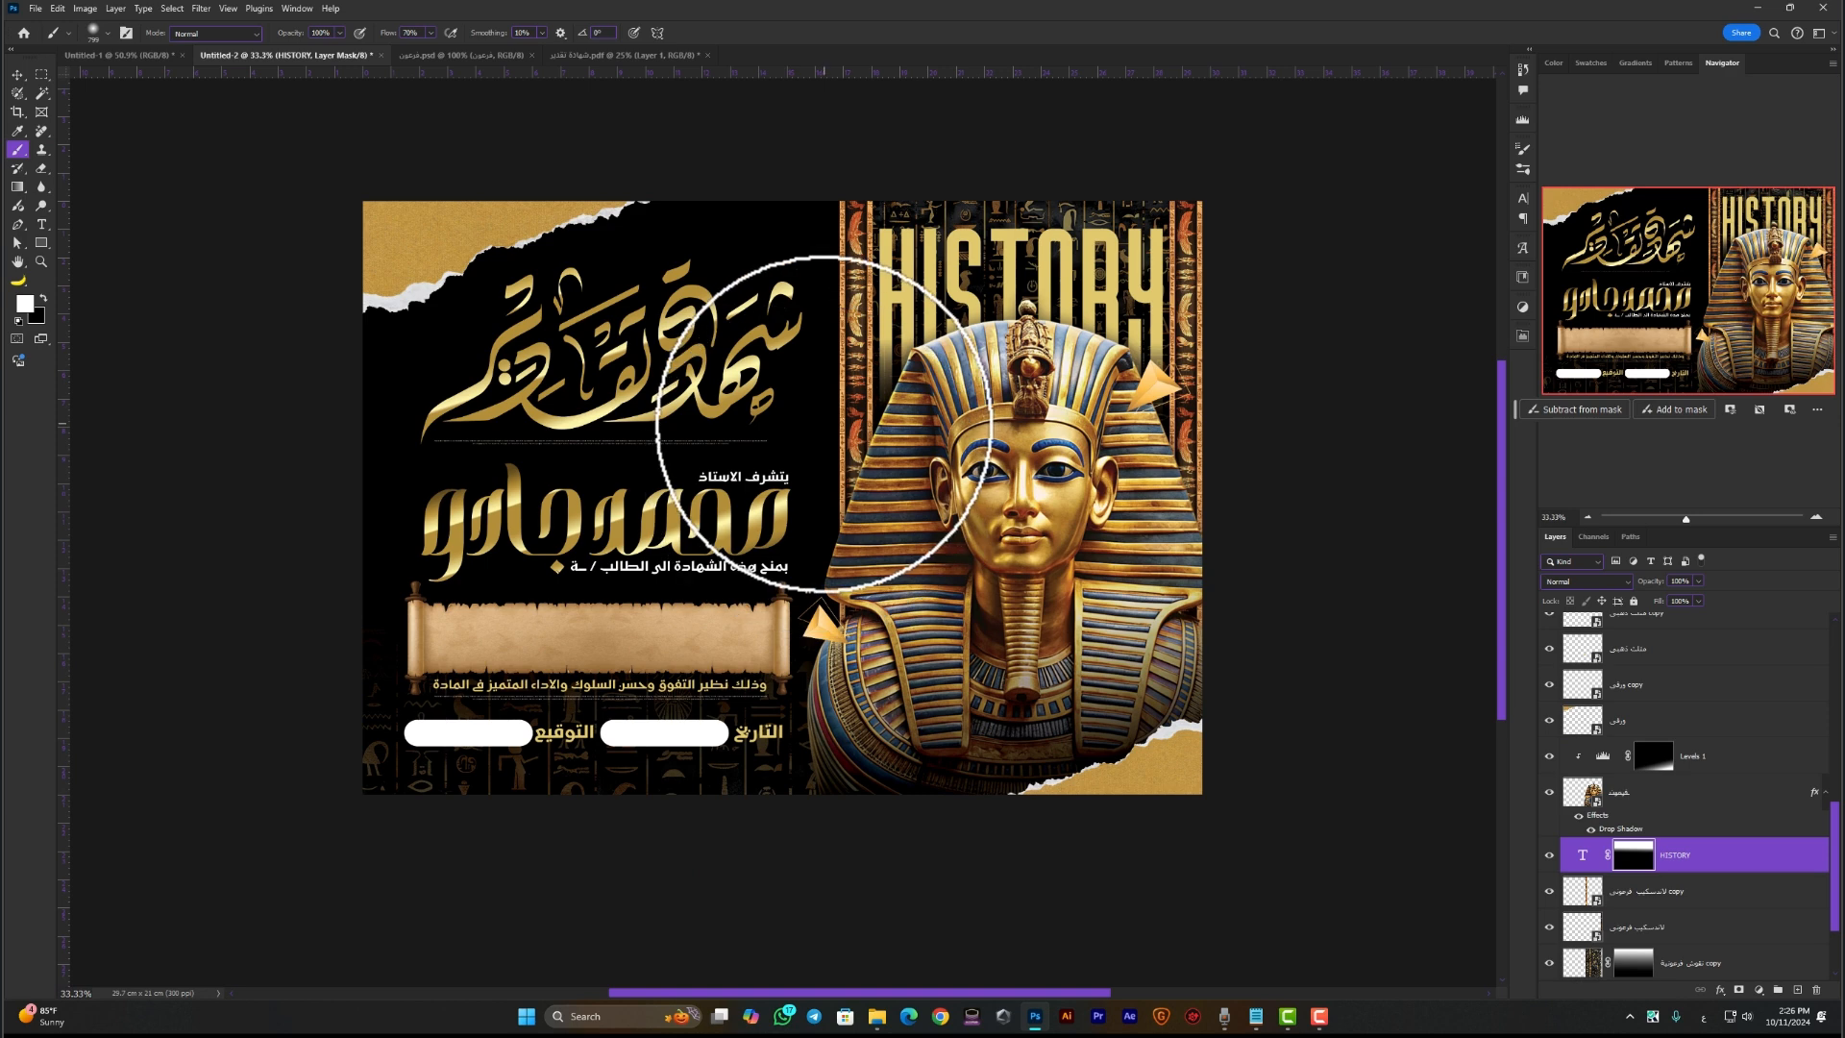
key(v)
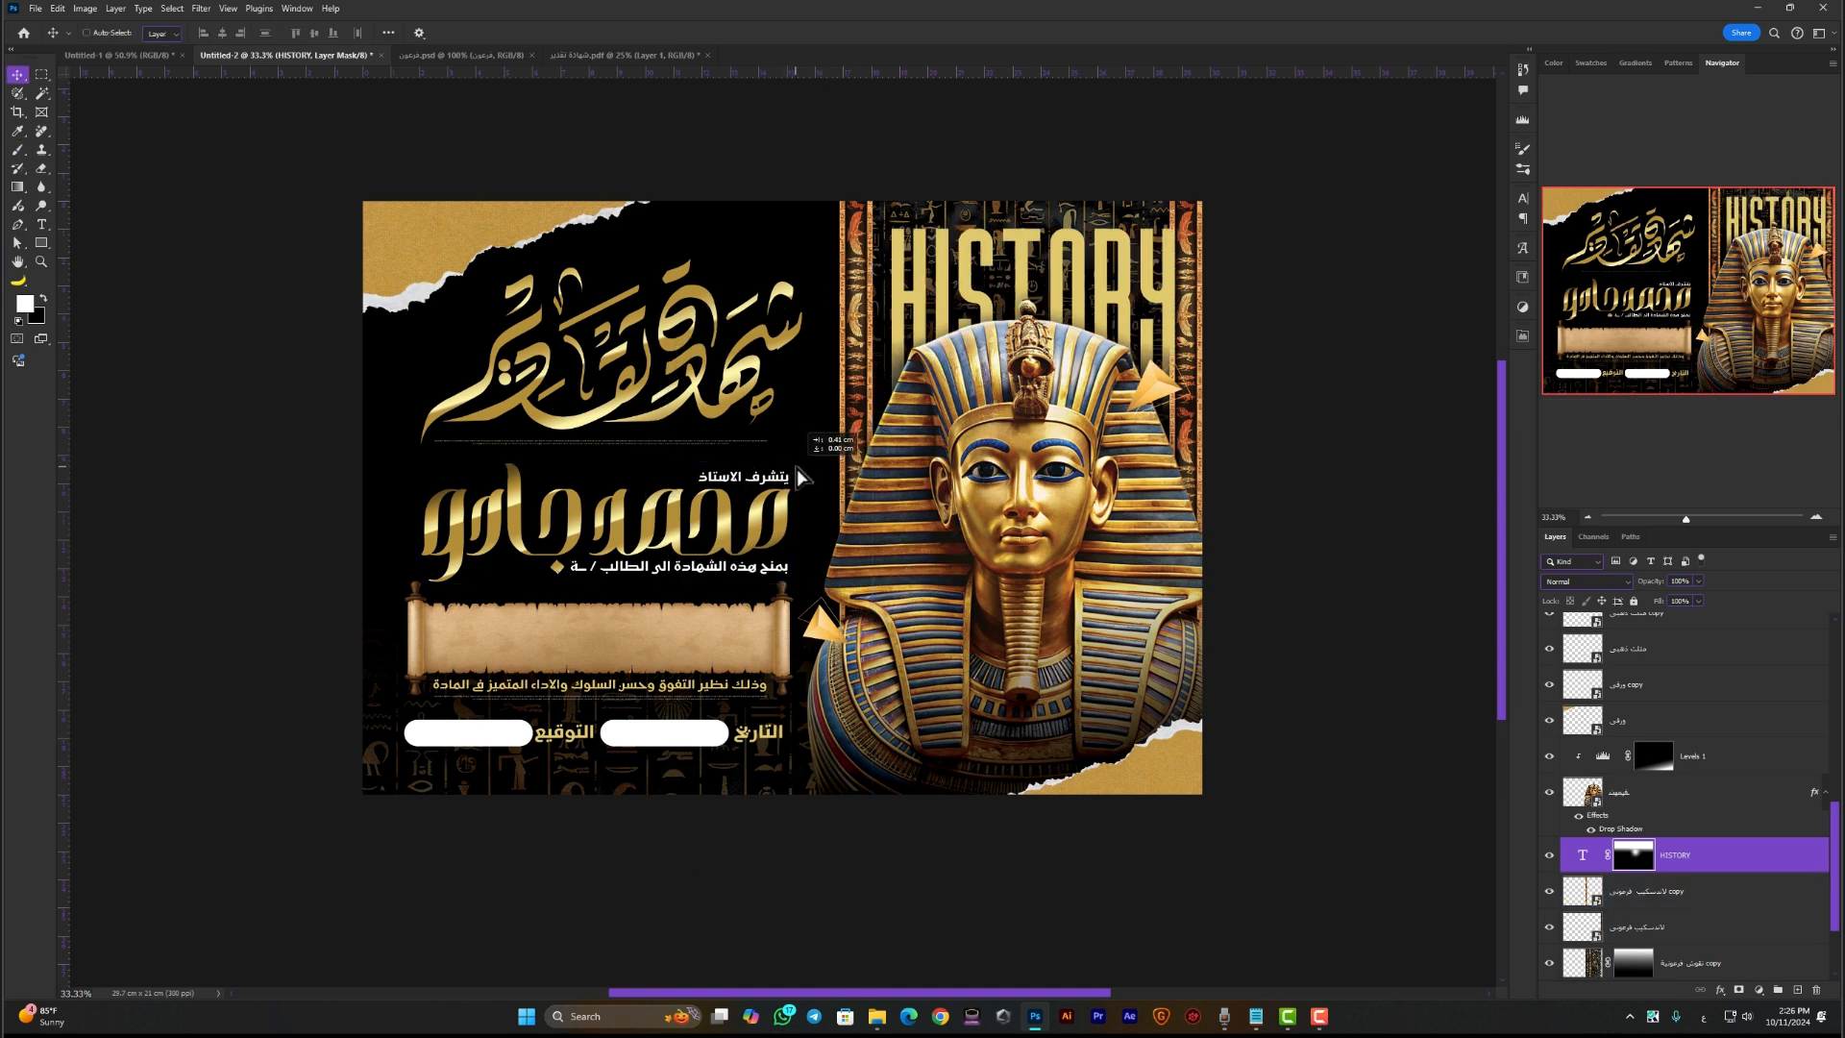
key(ctrl+z)
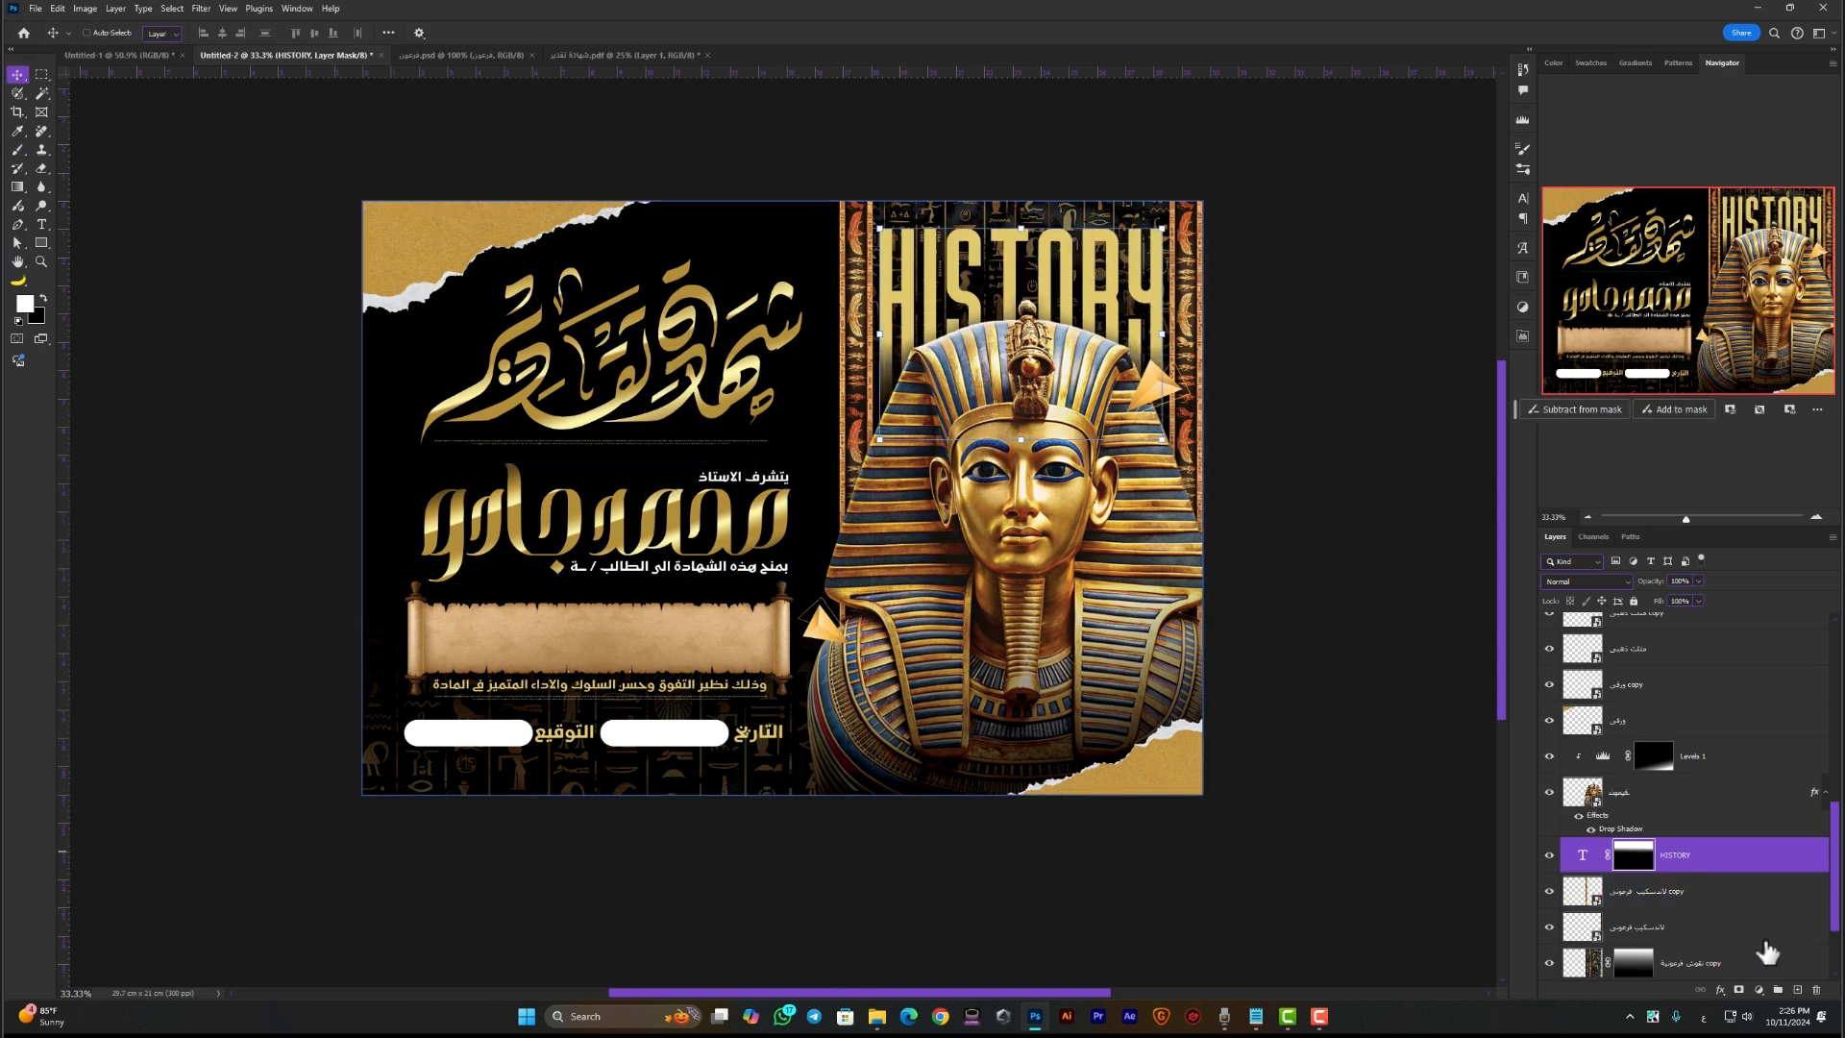
Paint a soft white brush spot on a new layer above the HISTORY text and move it over the word
click(1798, 990)
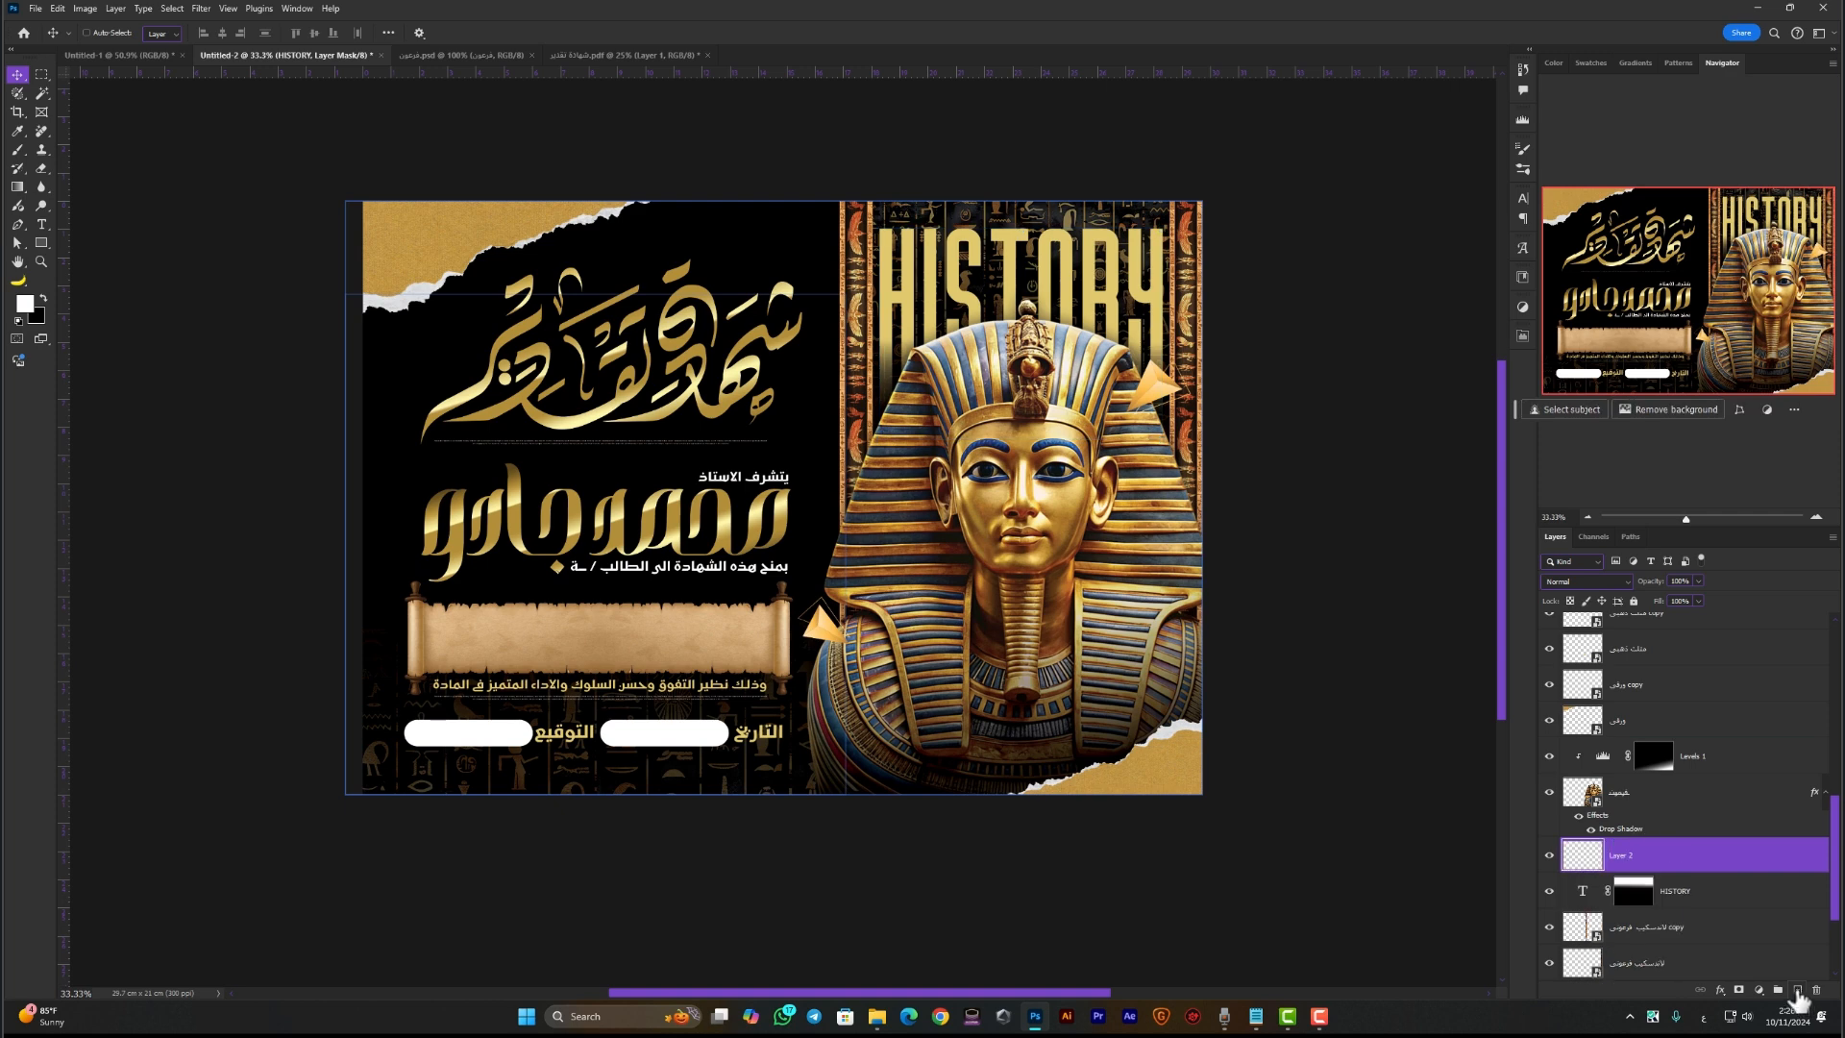
click(18, 152)
click(732, 415)
click(732, 415)
click(735, 419)
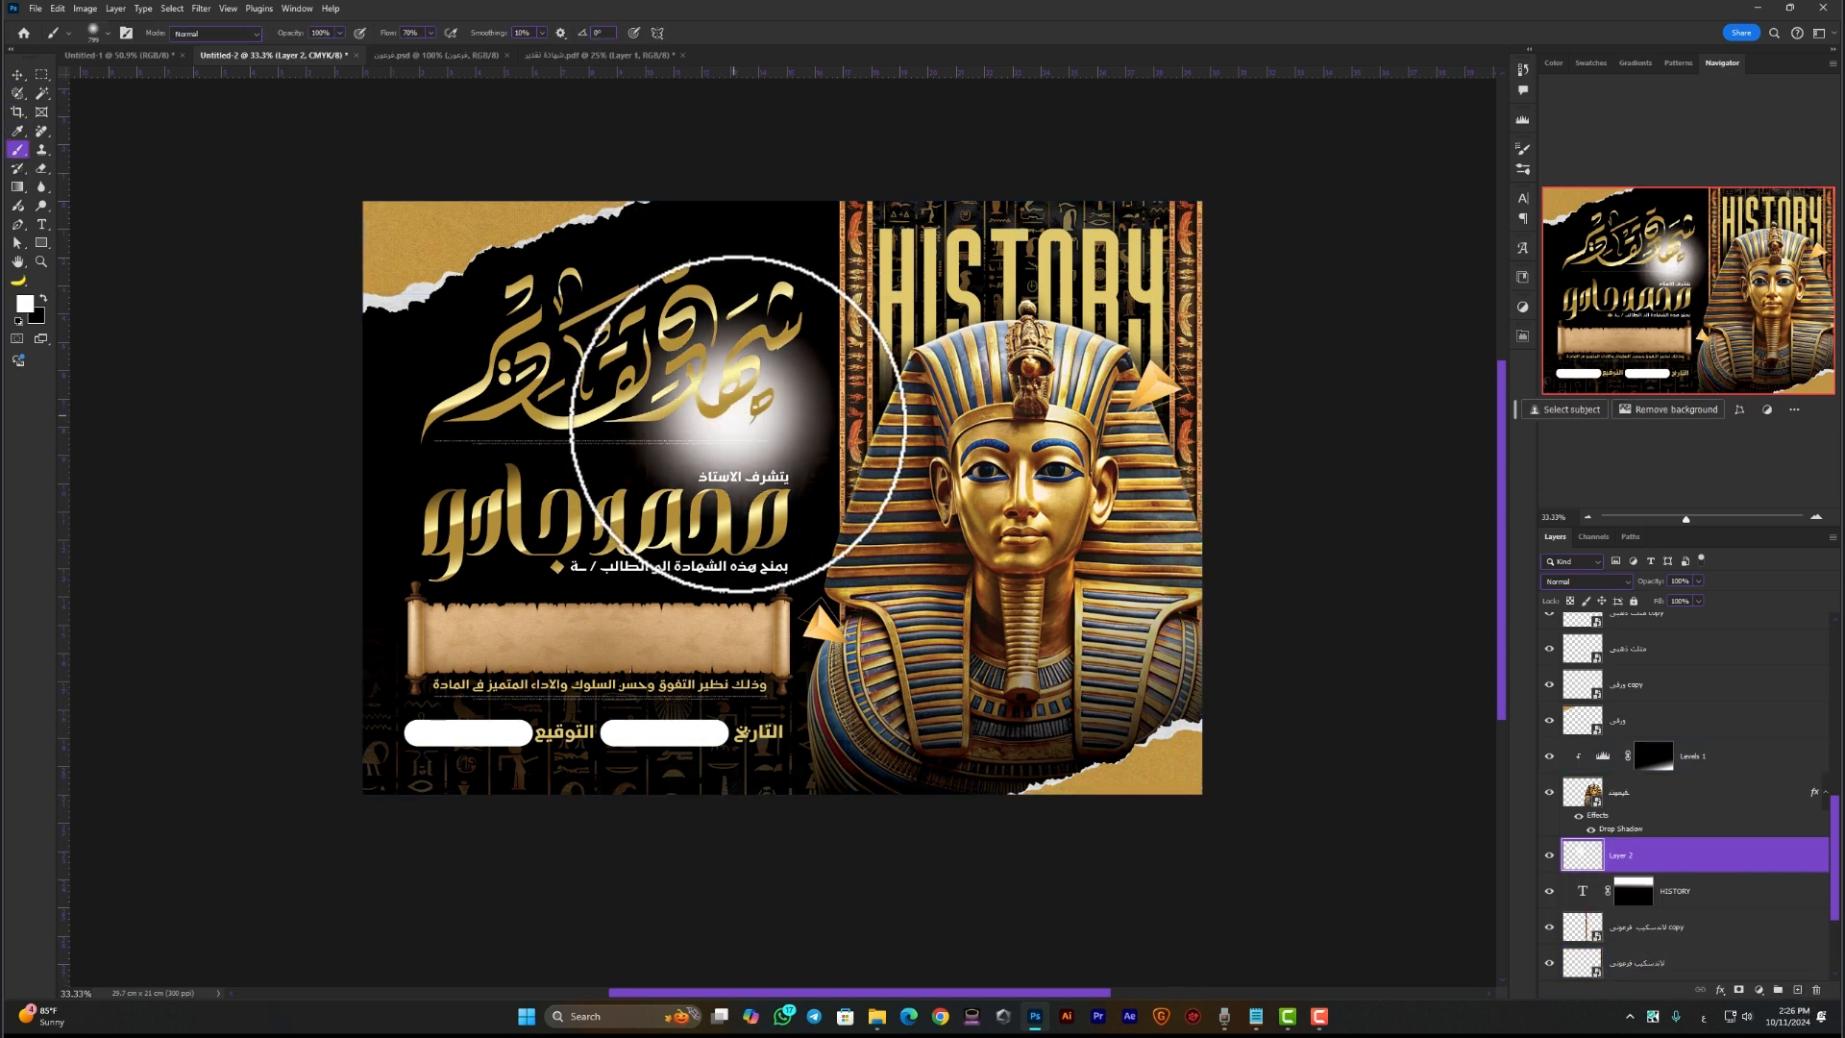
key(v)
mouse_move(796, 428)
mouse_down()
mouse_move(877, 409)
mouse_move(1063, 288)
mouse_move(1122, 300)
mouse_up()
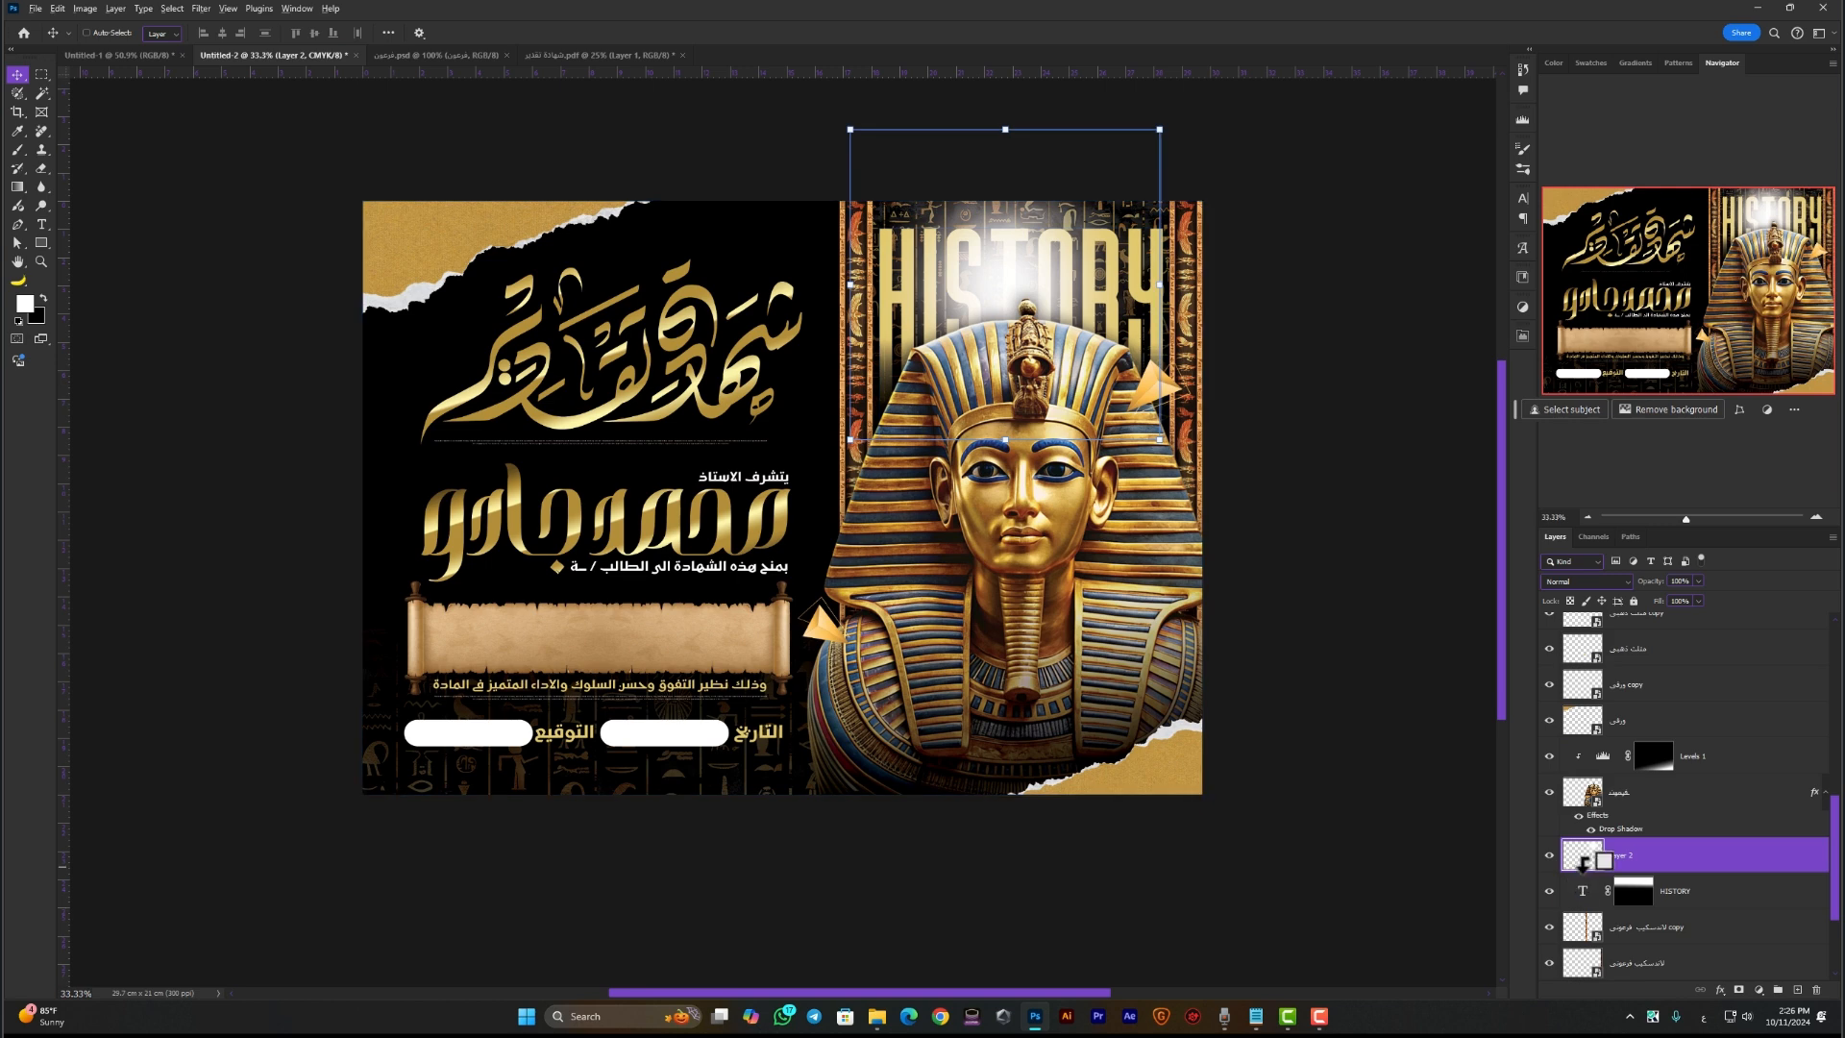
Clip the white spot to the HISTORY text, blend it with Overlay and position it over the middle of the word
alt+click(1584, 870)
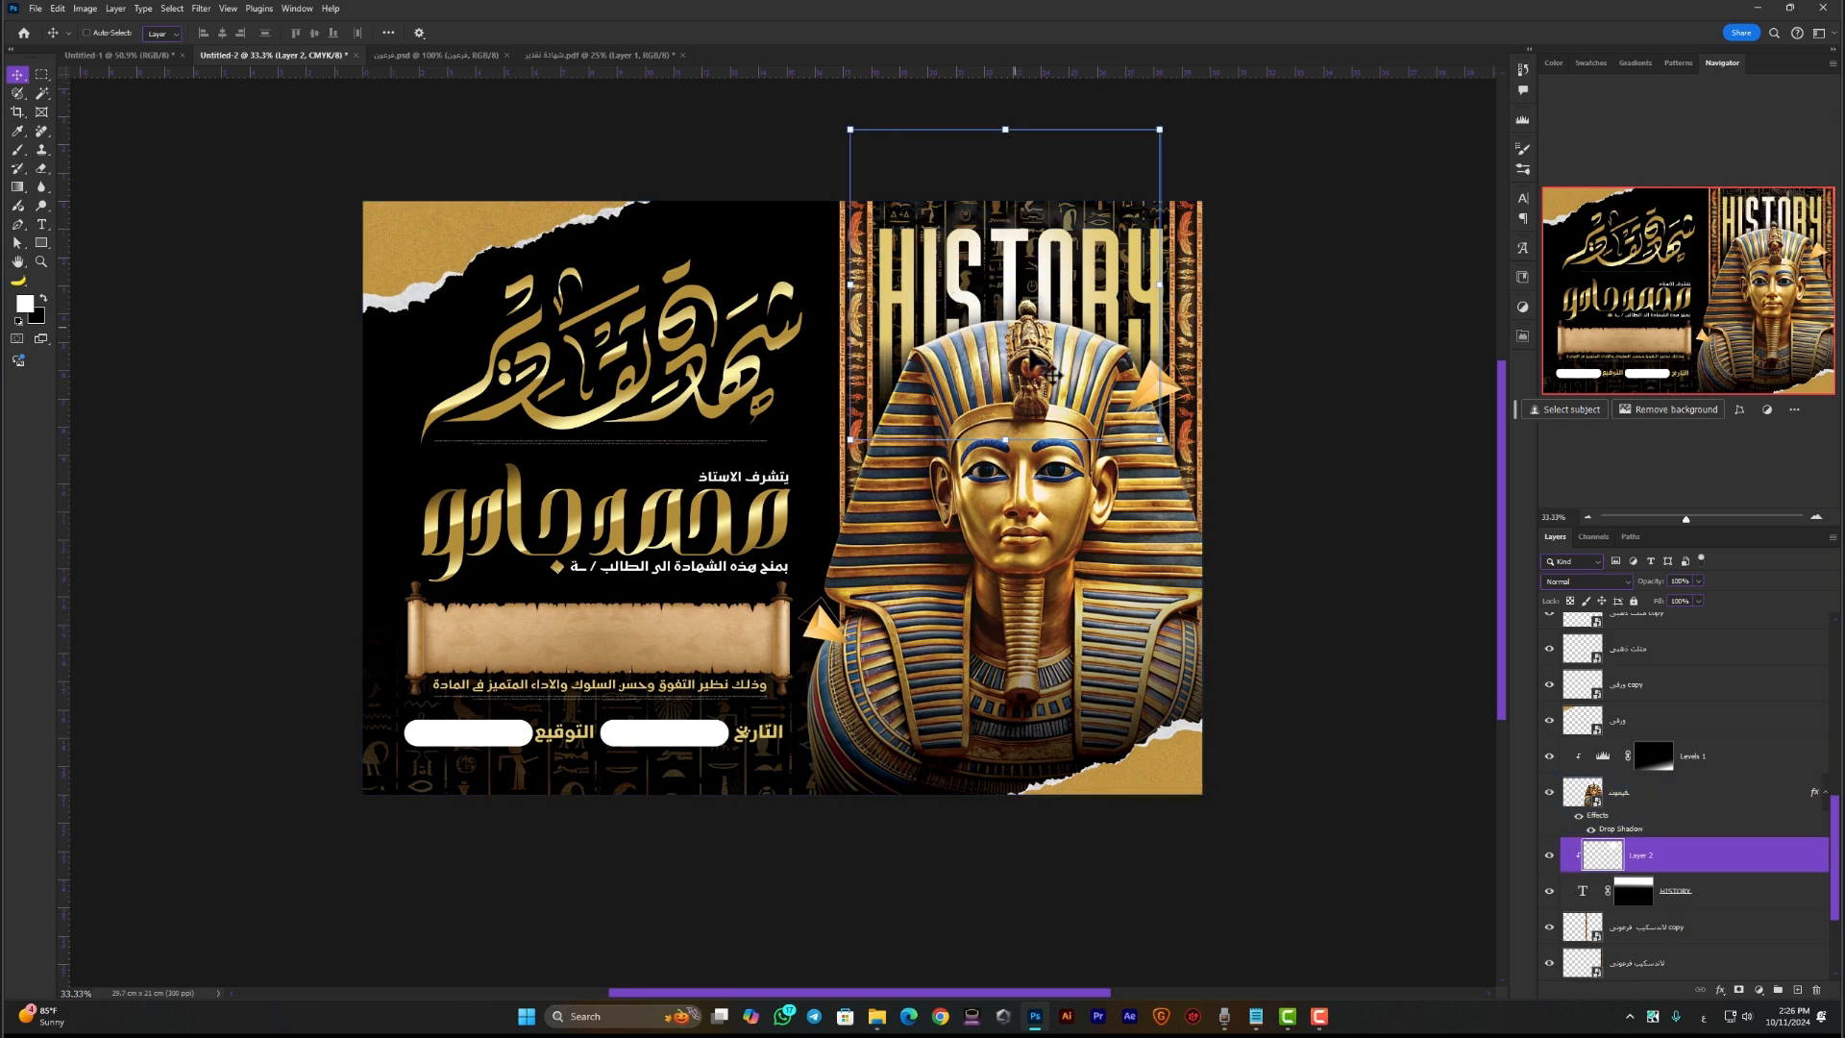
click(1607, 580)
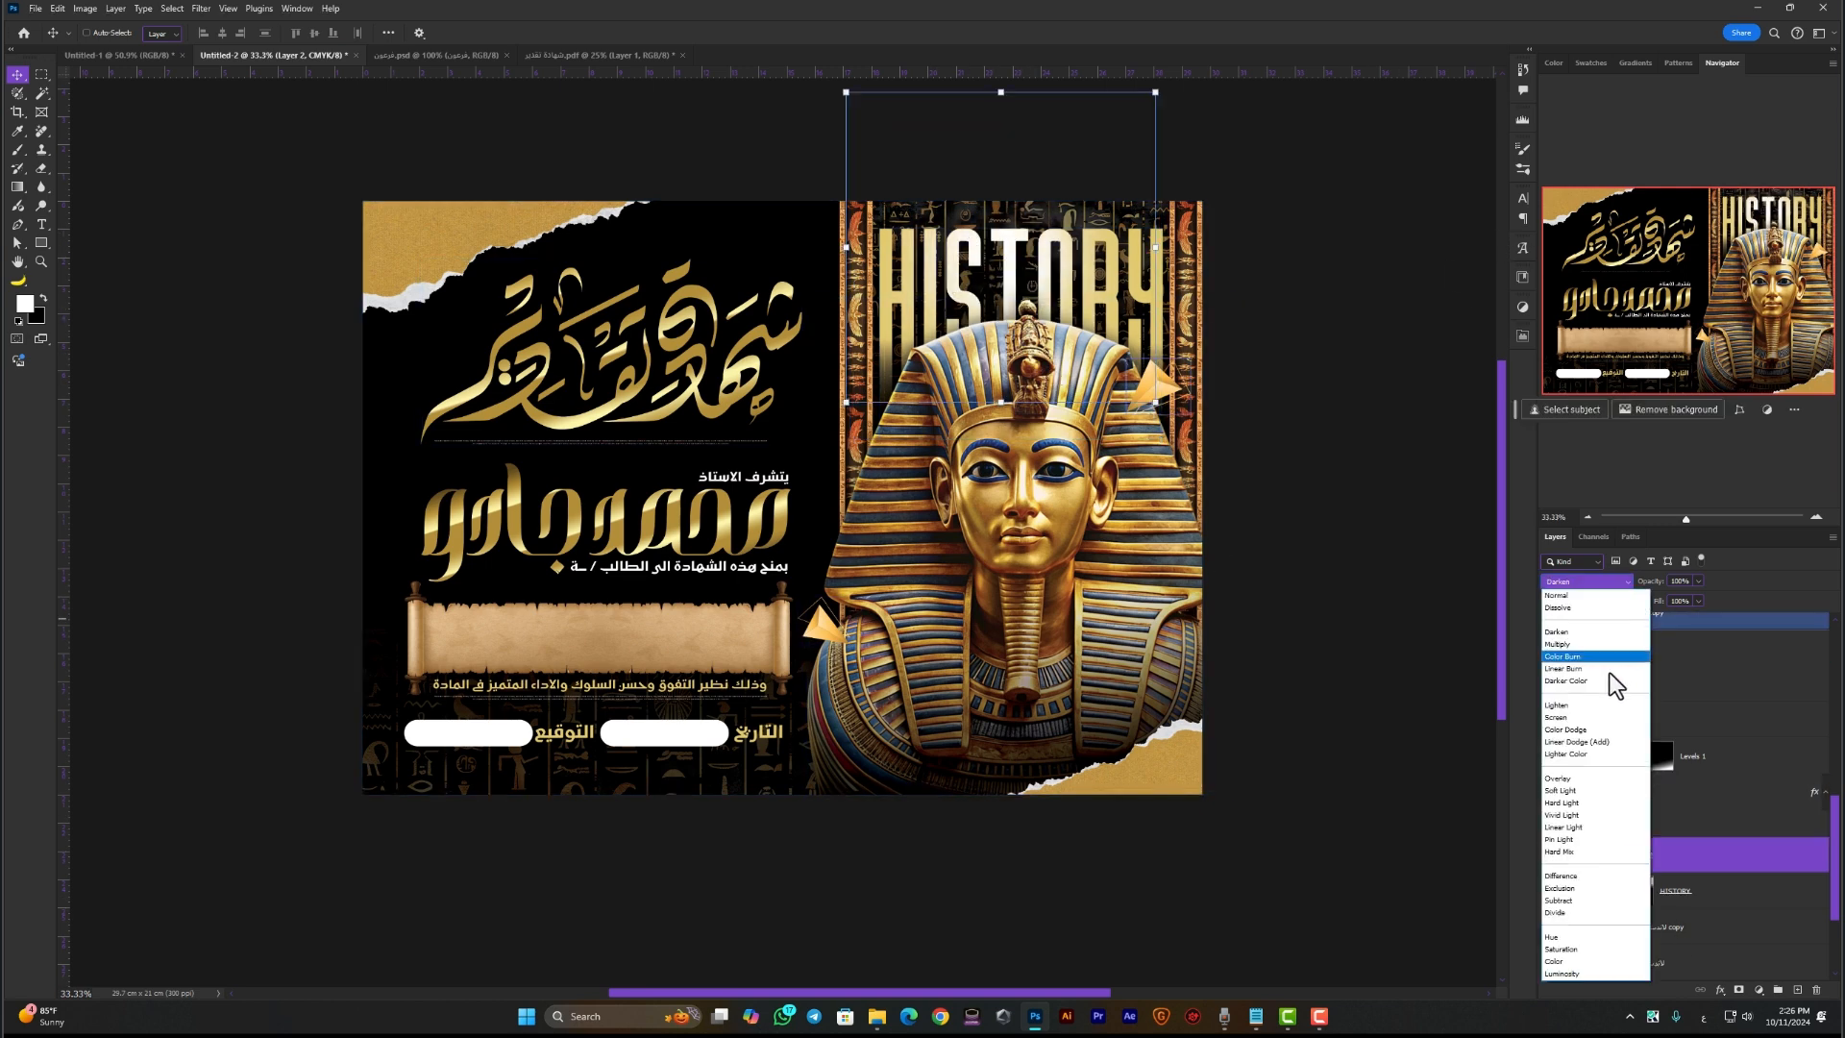
click(1572, 777)
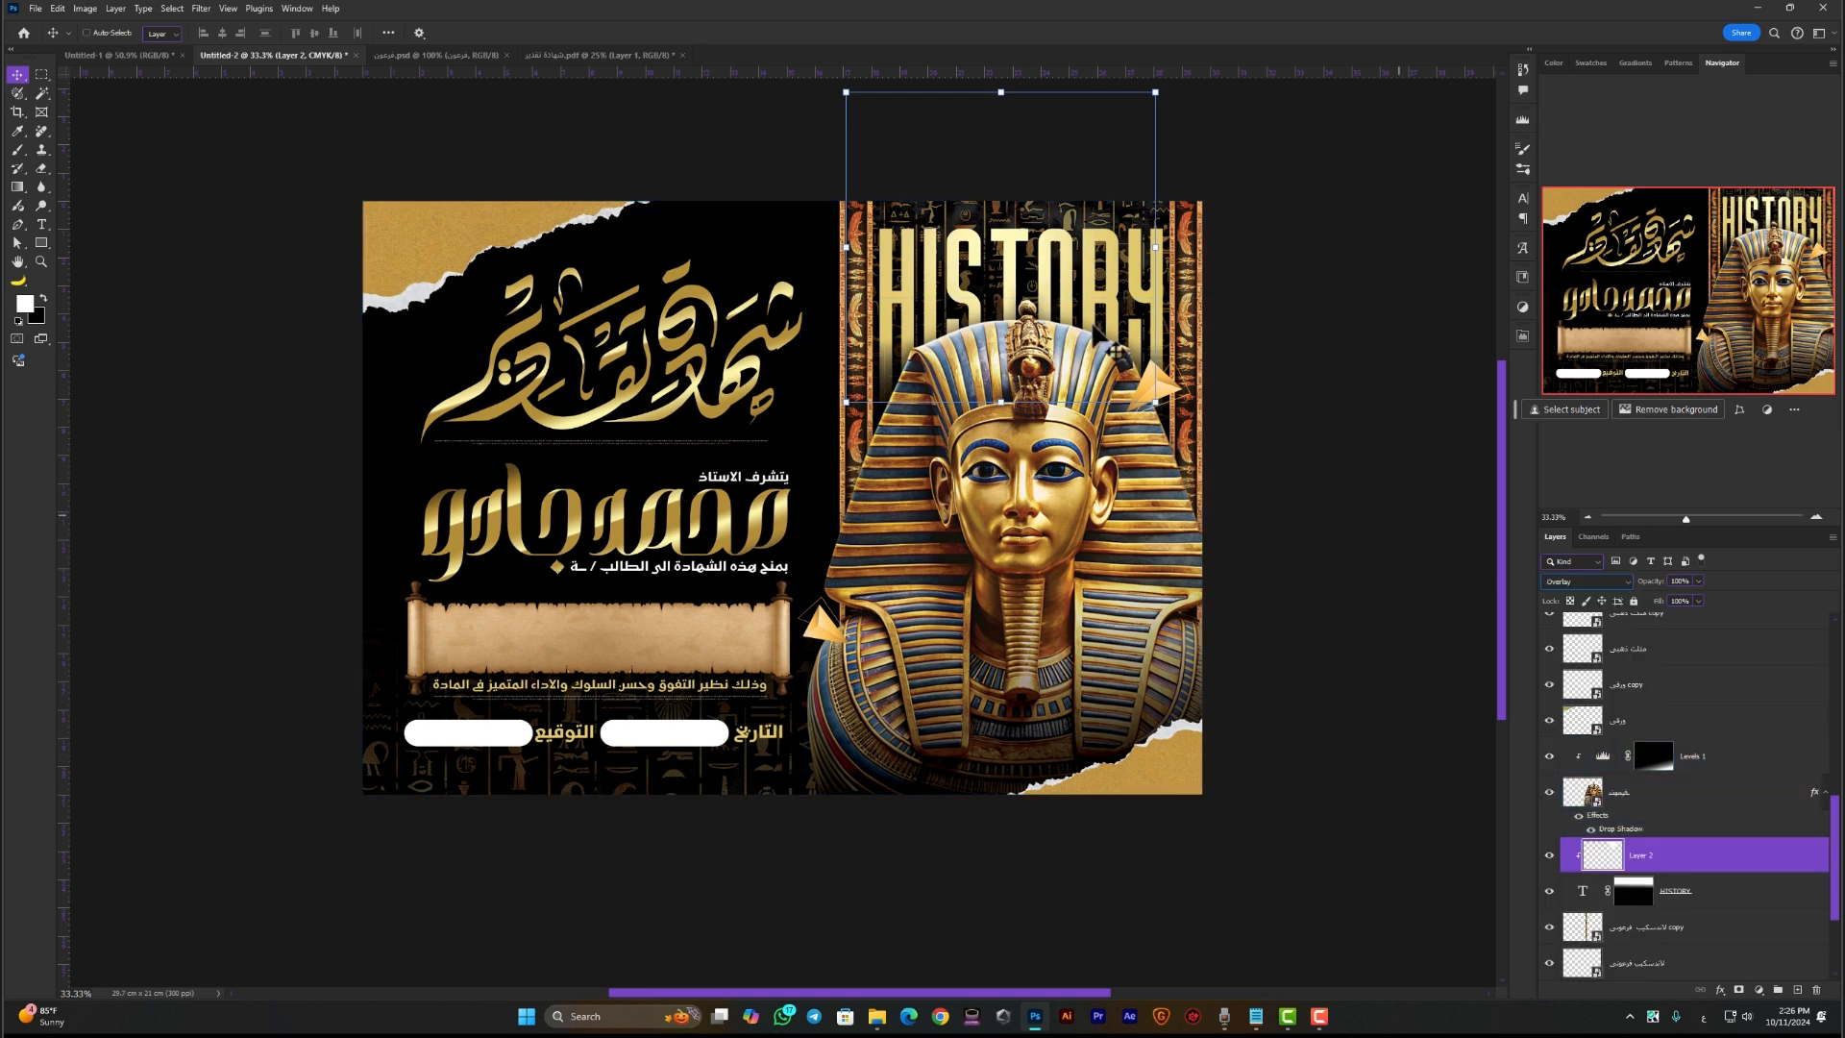
drag(1072, 304, 1079, 382)
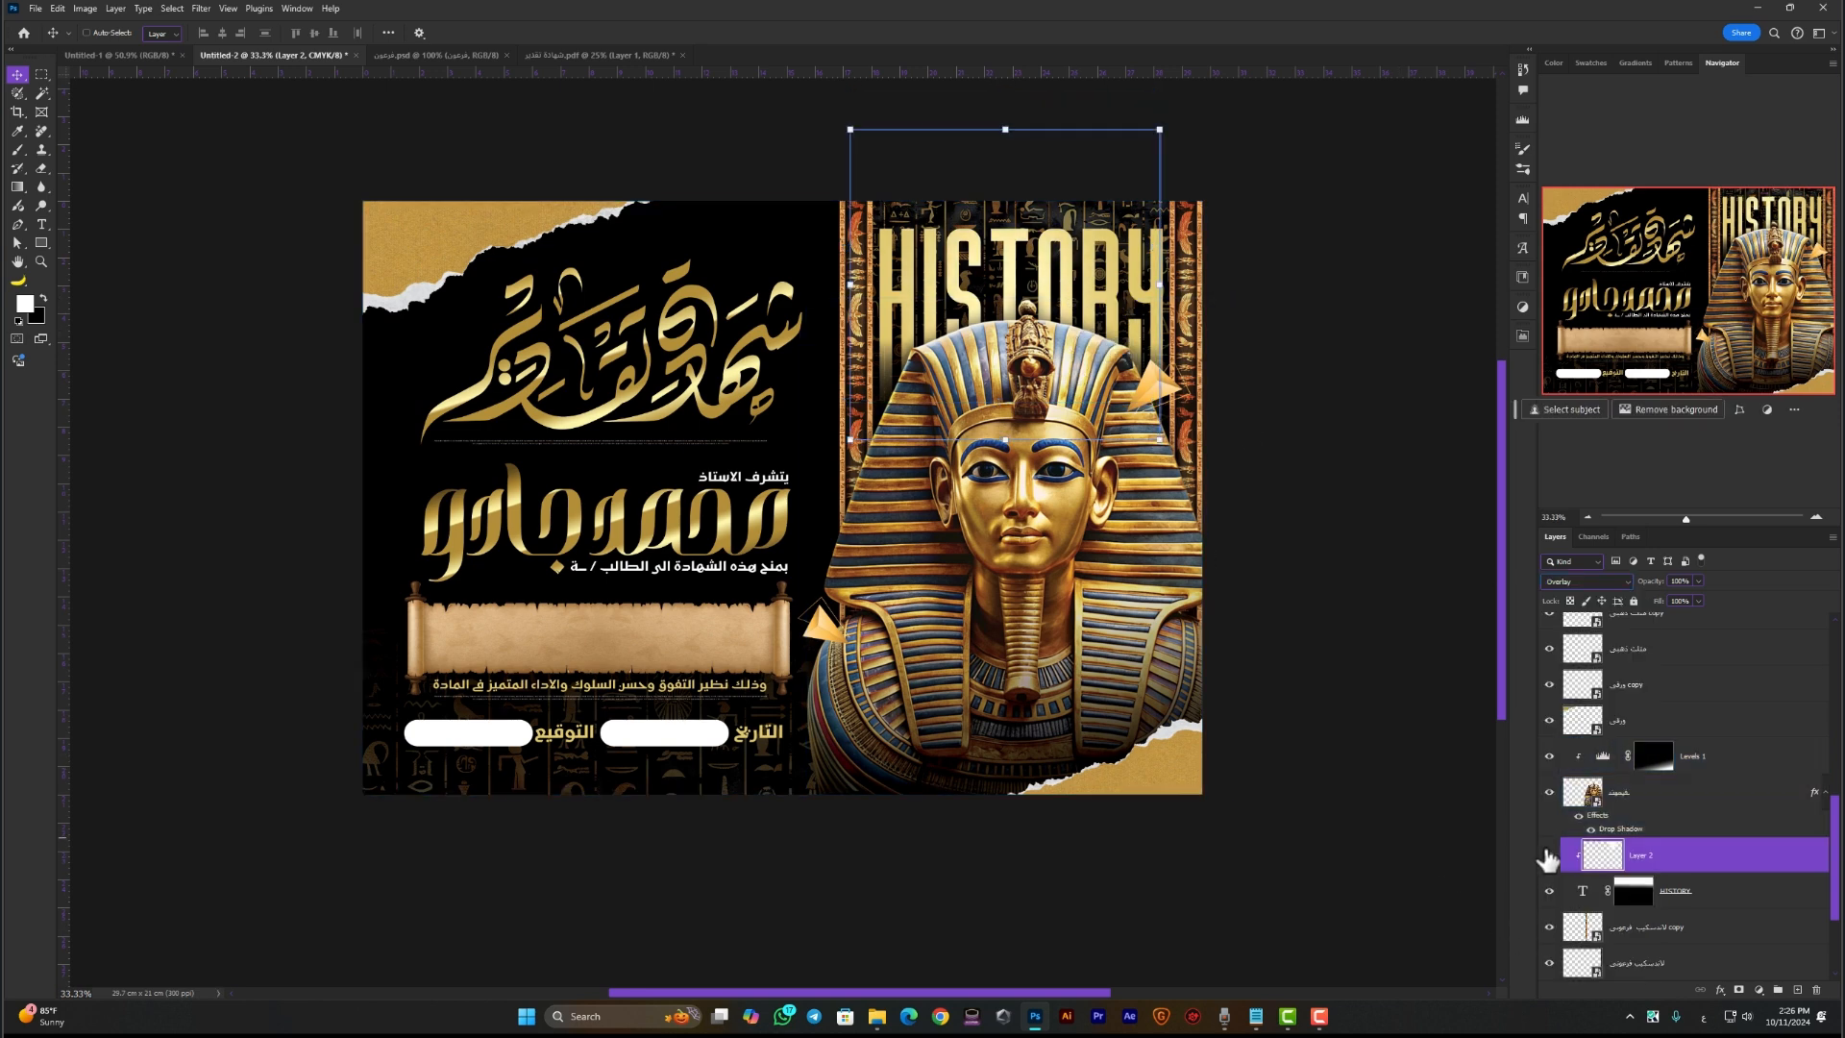
click(1549, 855)
click(1549, 856)
scroll(1016, 228, up, 2)
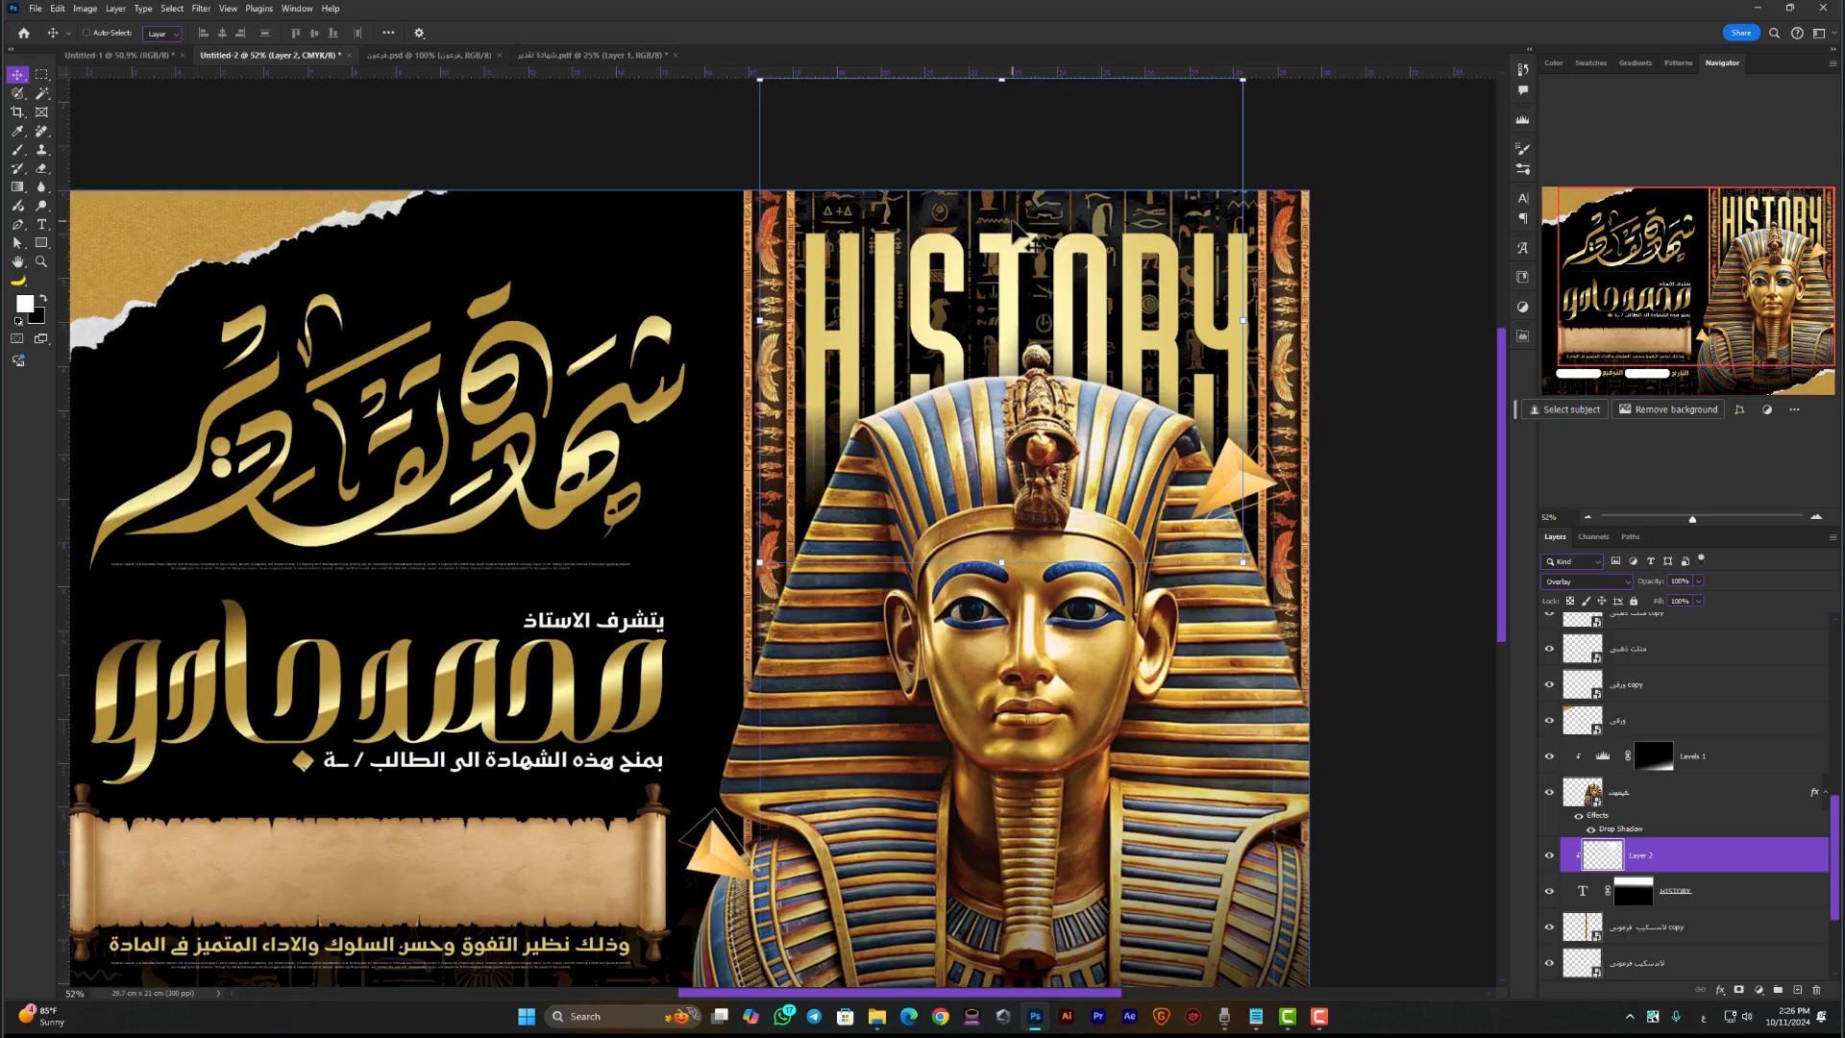
ctrl+click(1384, 325)
scroll(1188, 279, down, 2)
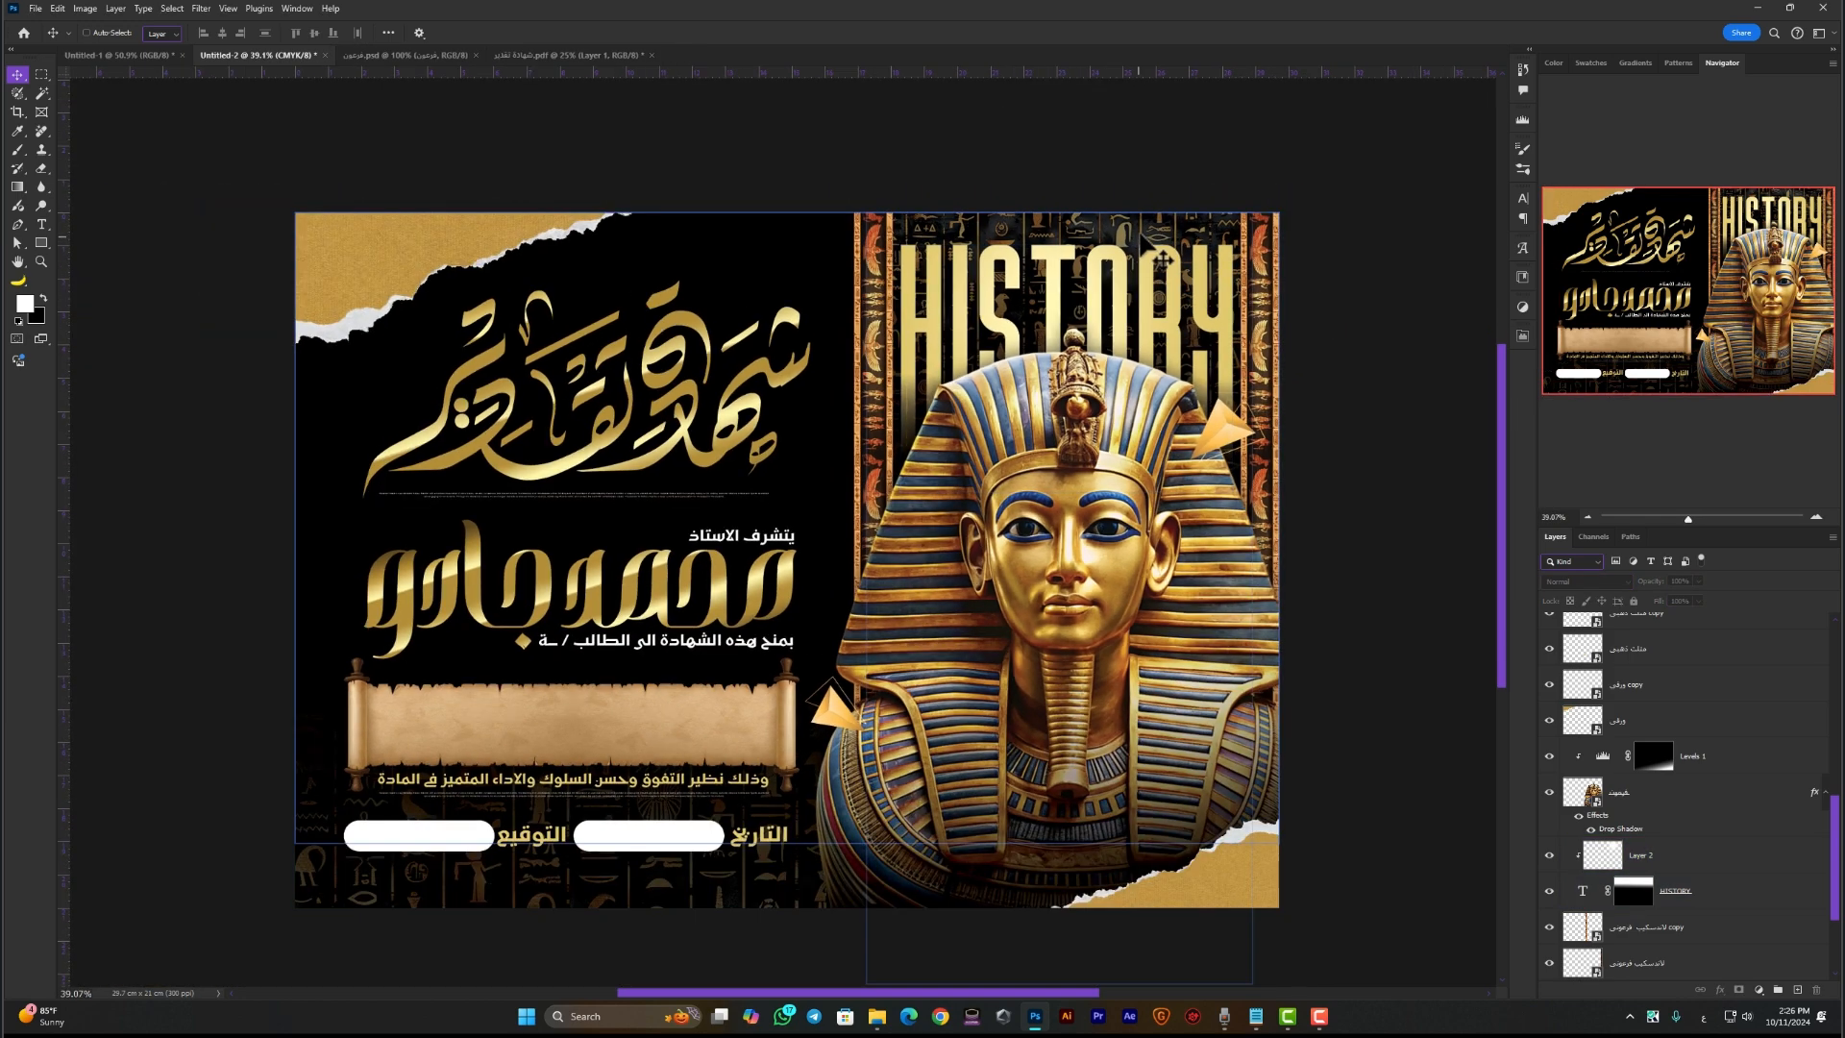
Set the opacity of the hieroglyph pattern copy behind the HISTORY text to 30% and deselect it
ctrl+click(1165, 255)
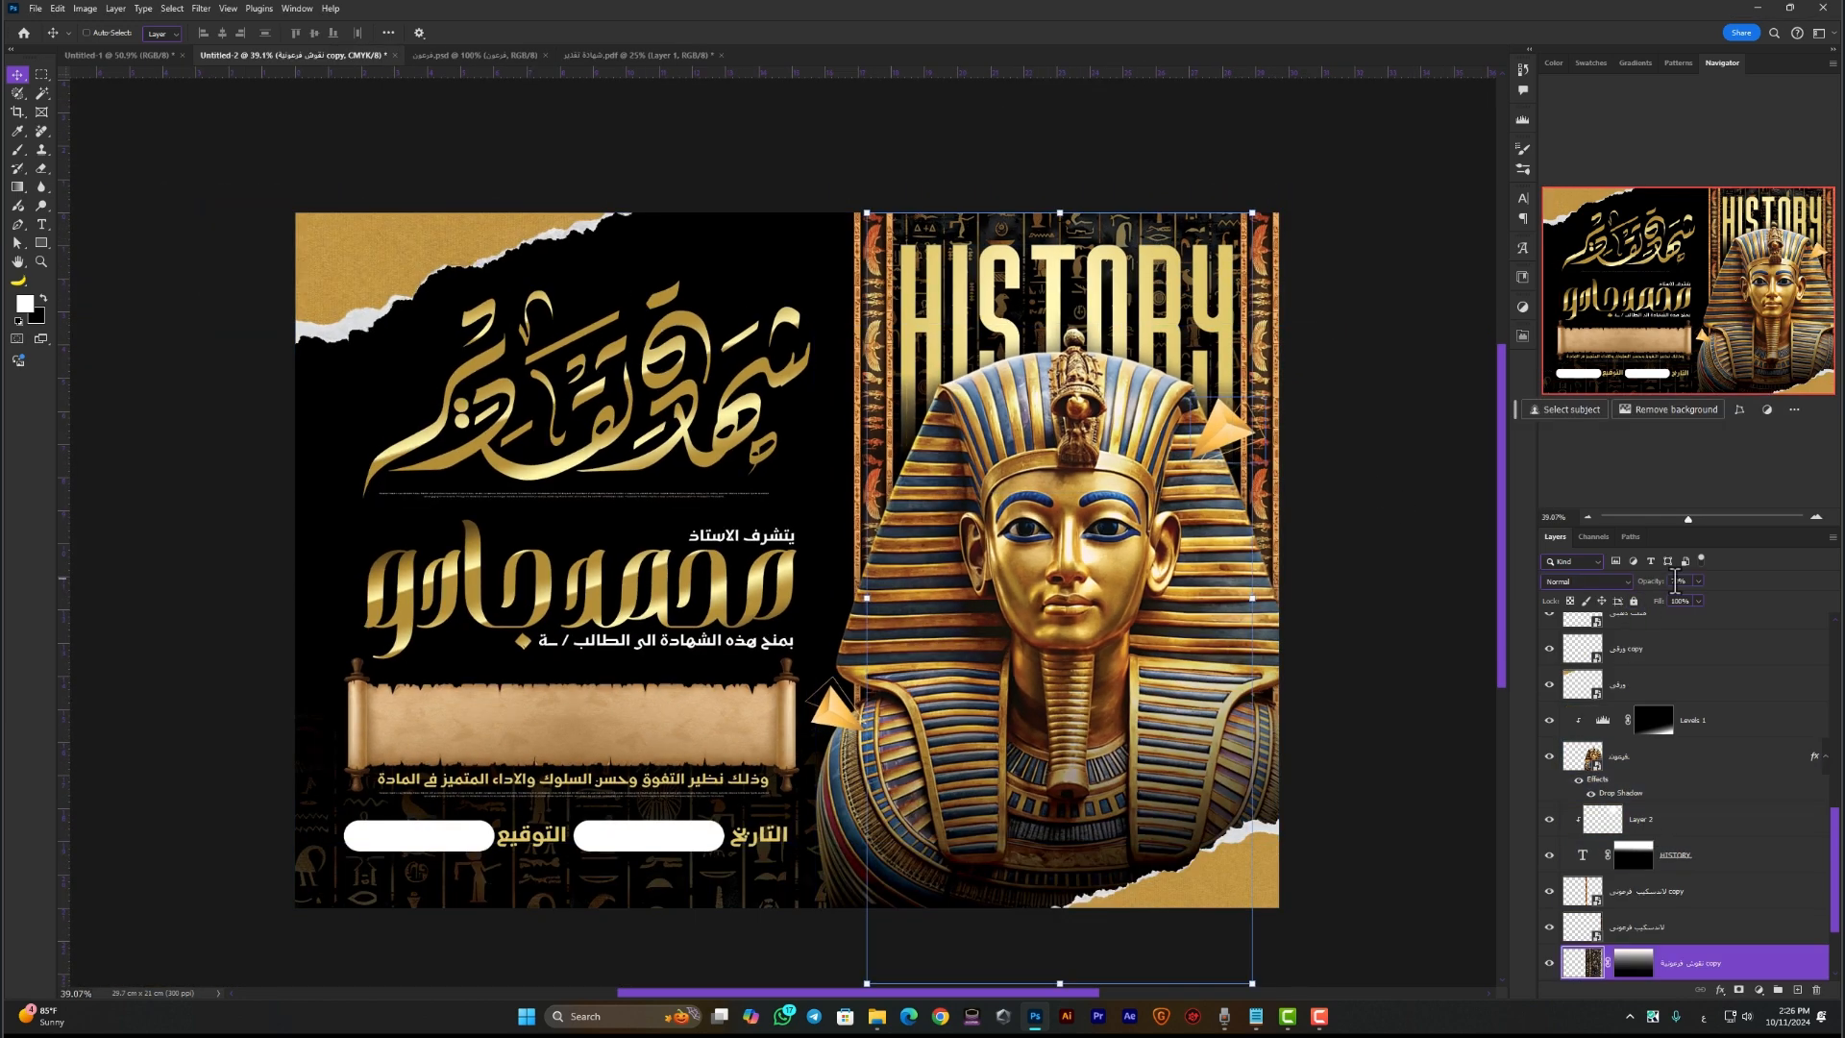
text(30)
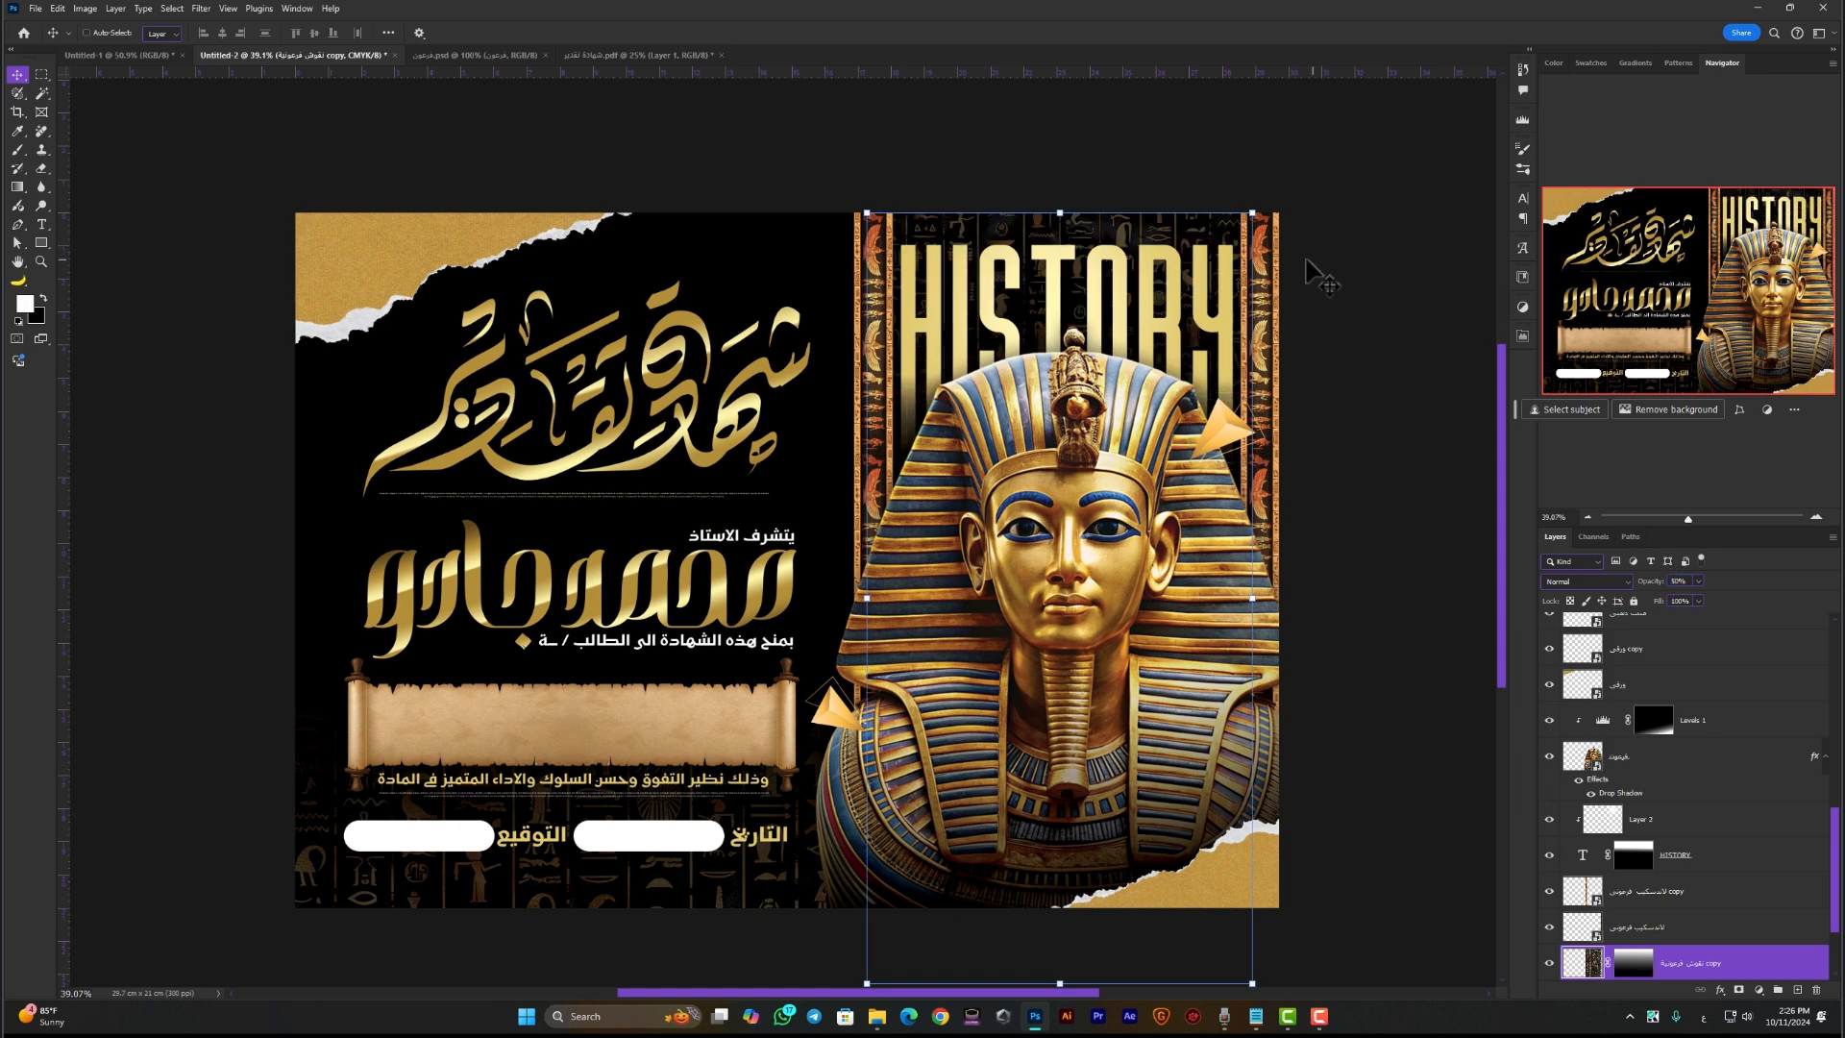
ctrl+click(1317, 278)
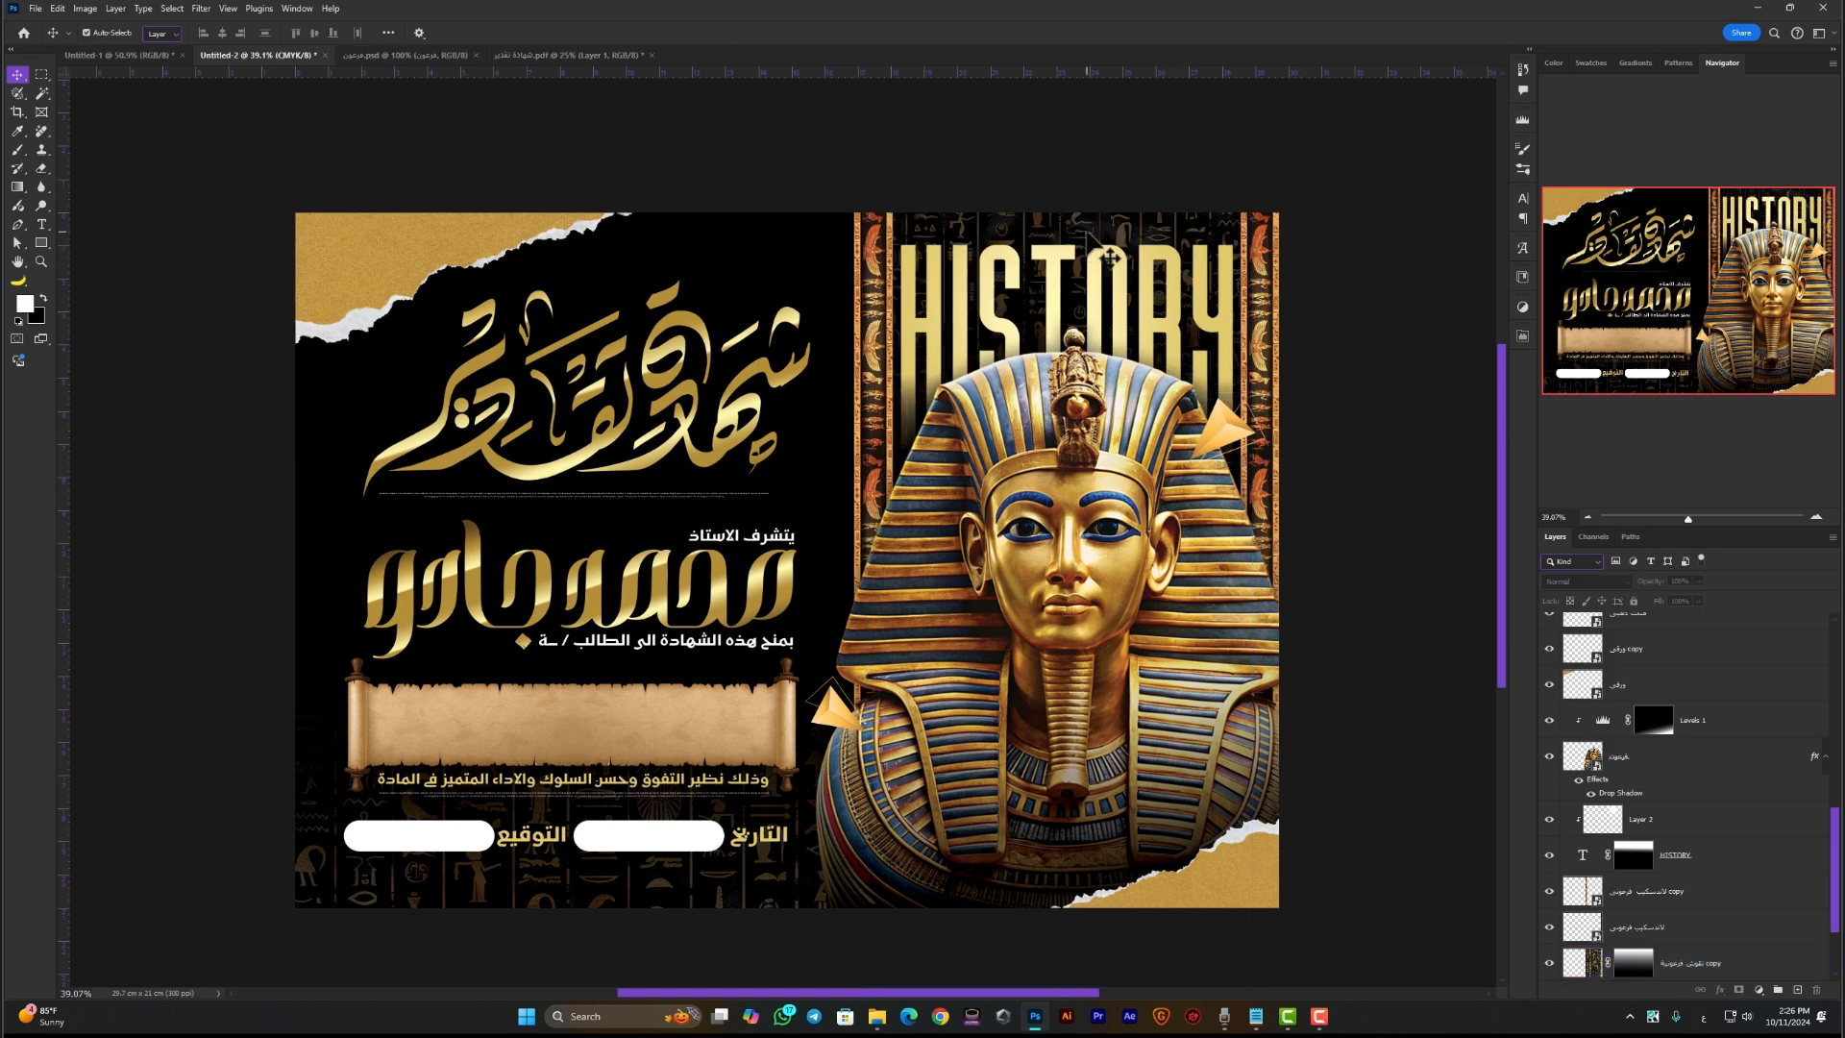
Add a new empty layer directly above the hieroglyph pattern copy
click(1653, 962)
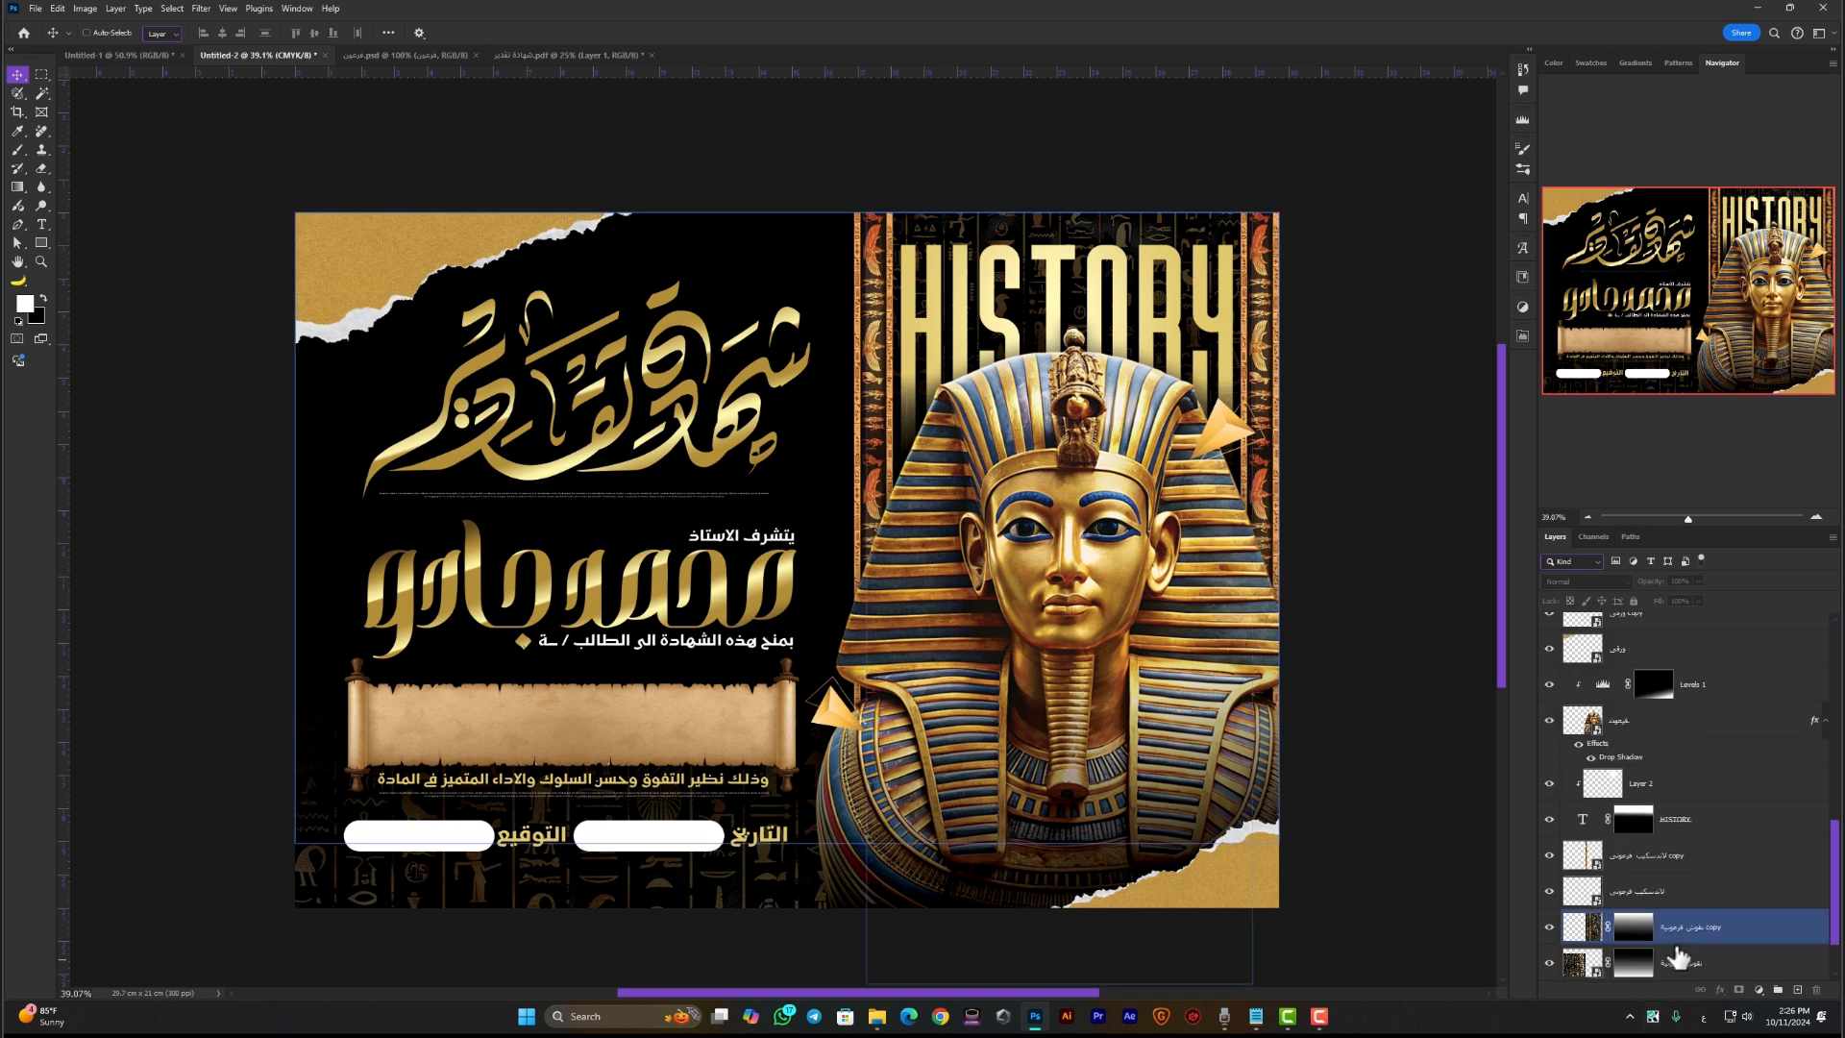
scroll(1552, 898, down, 2)
click(1548, 891)
click(1548, 891)
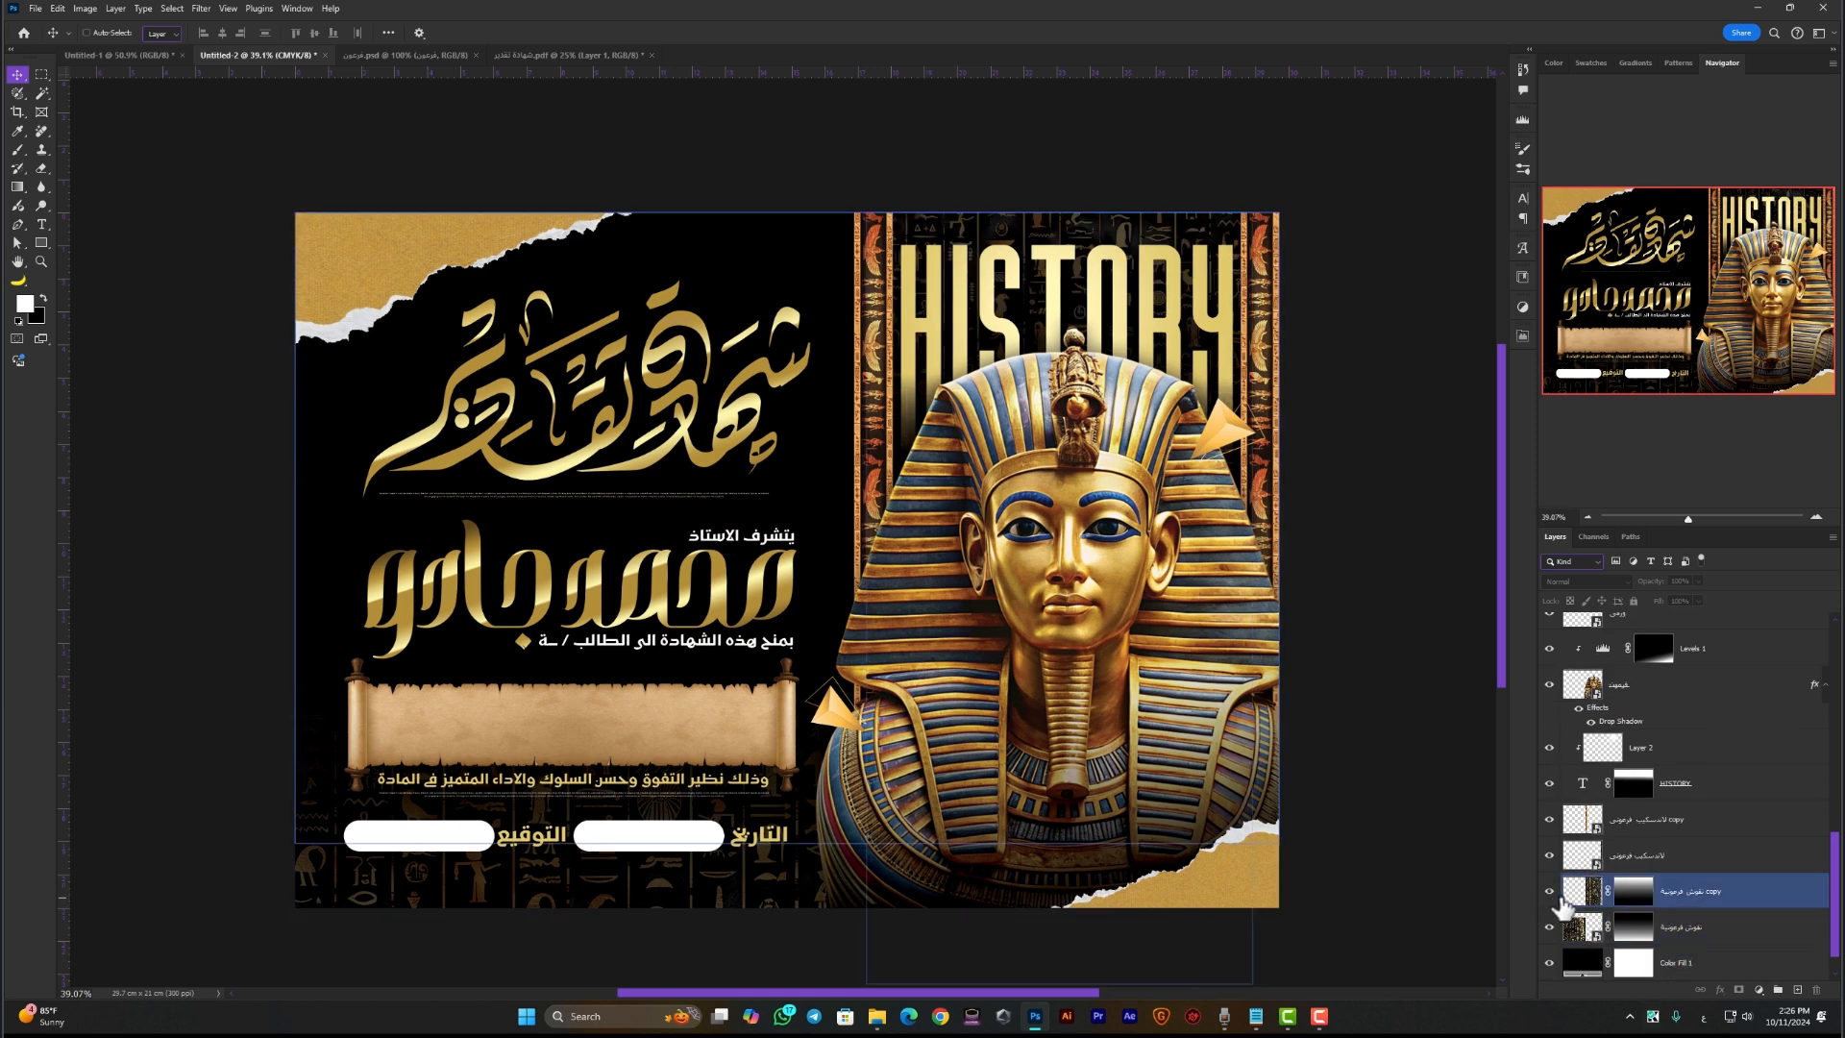
click(1701, 894)
click(1798, 991)
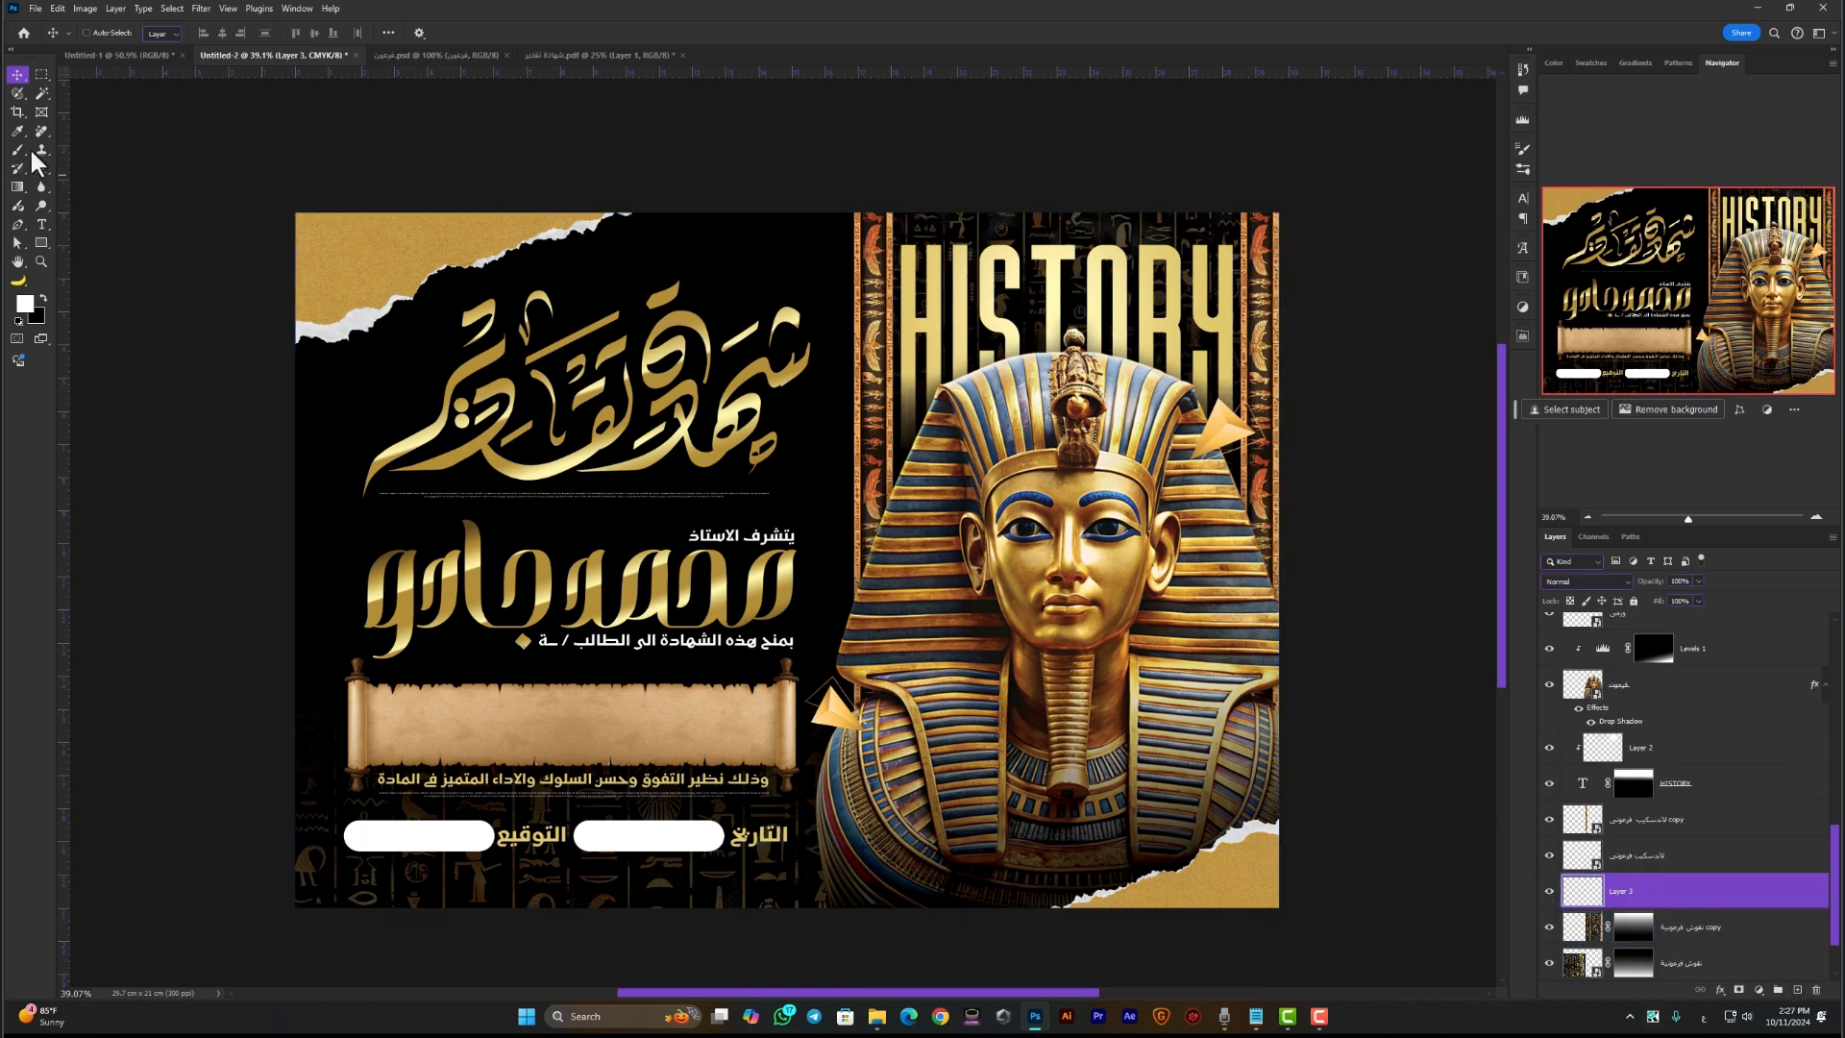
Pick a light orange foreground colour and paint a soft brush spot on the new layer below the heading
click(18, 149)
click(26, 305)
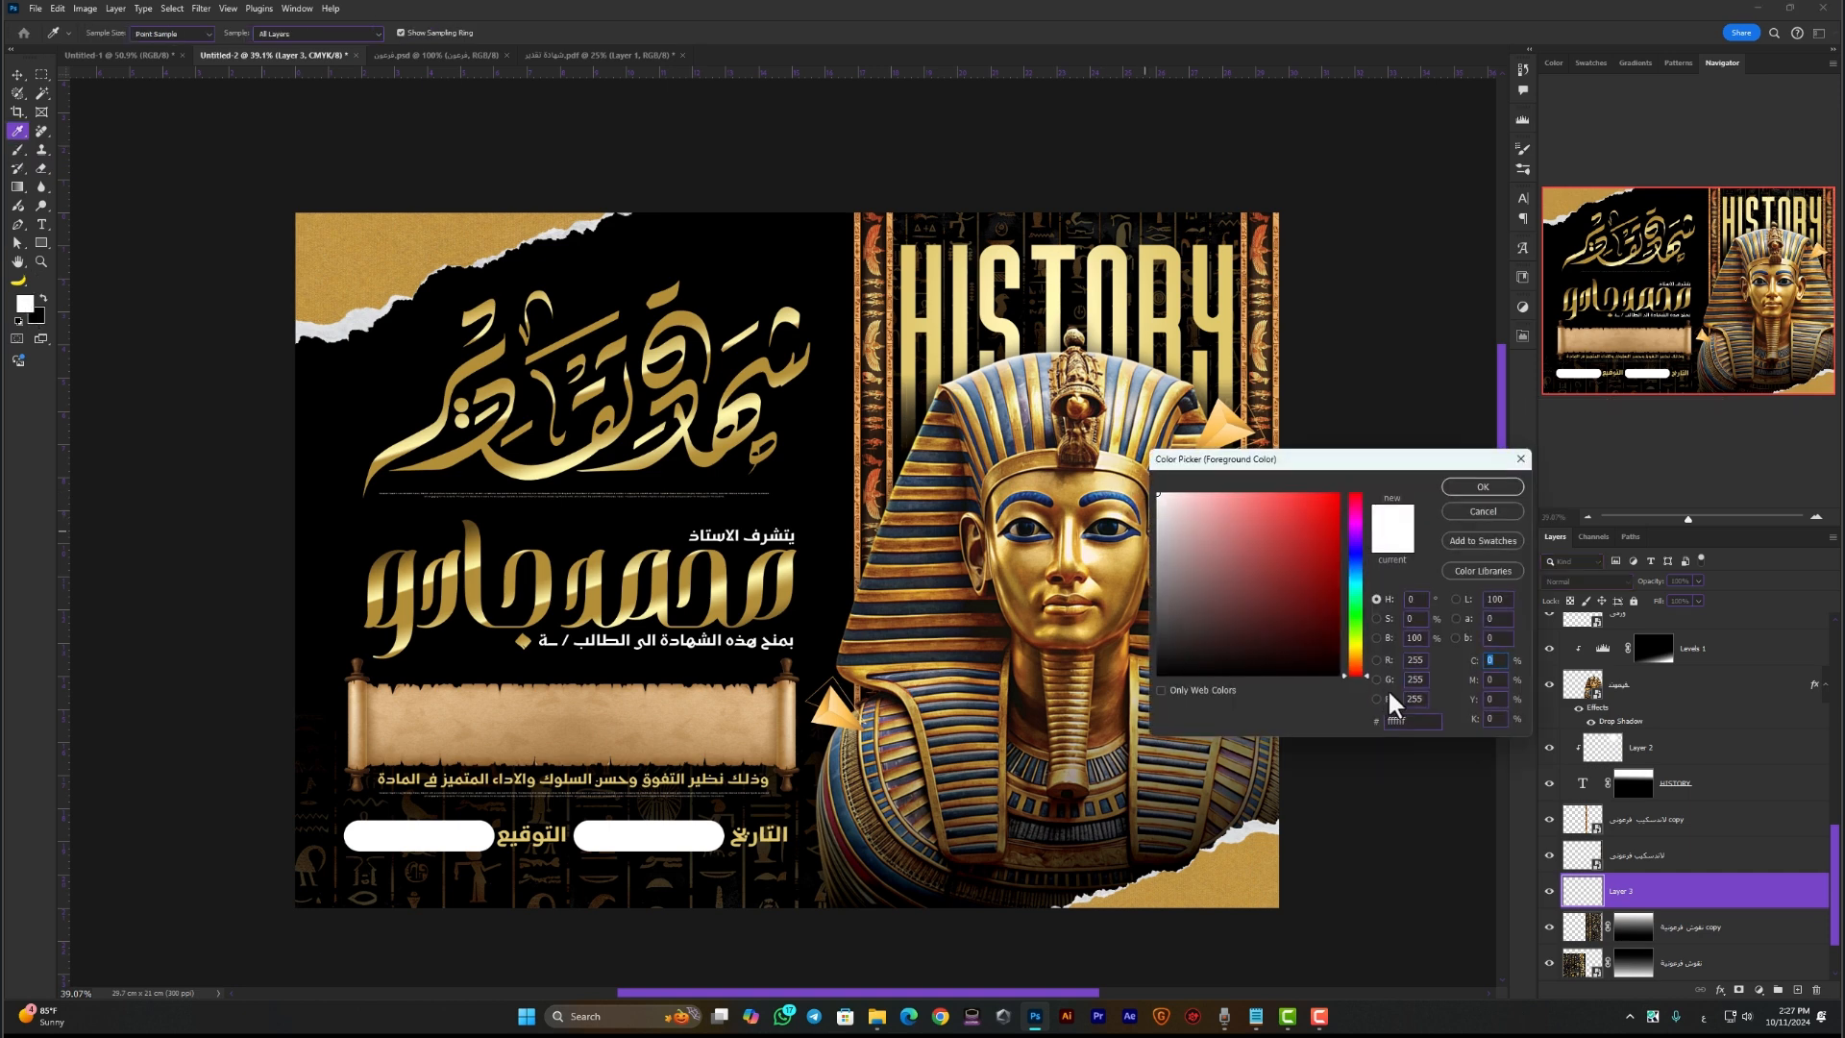
click(1354, 664)
drag(1297, 575, 1292, 469)
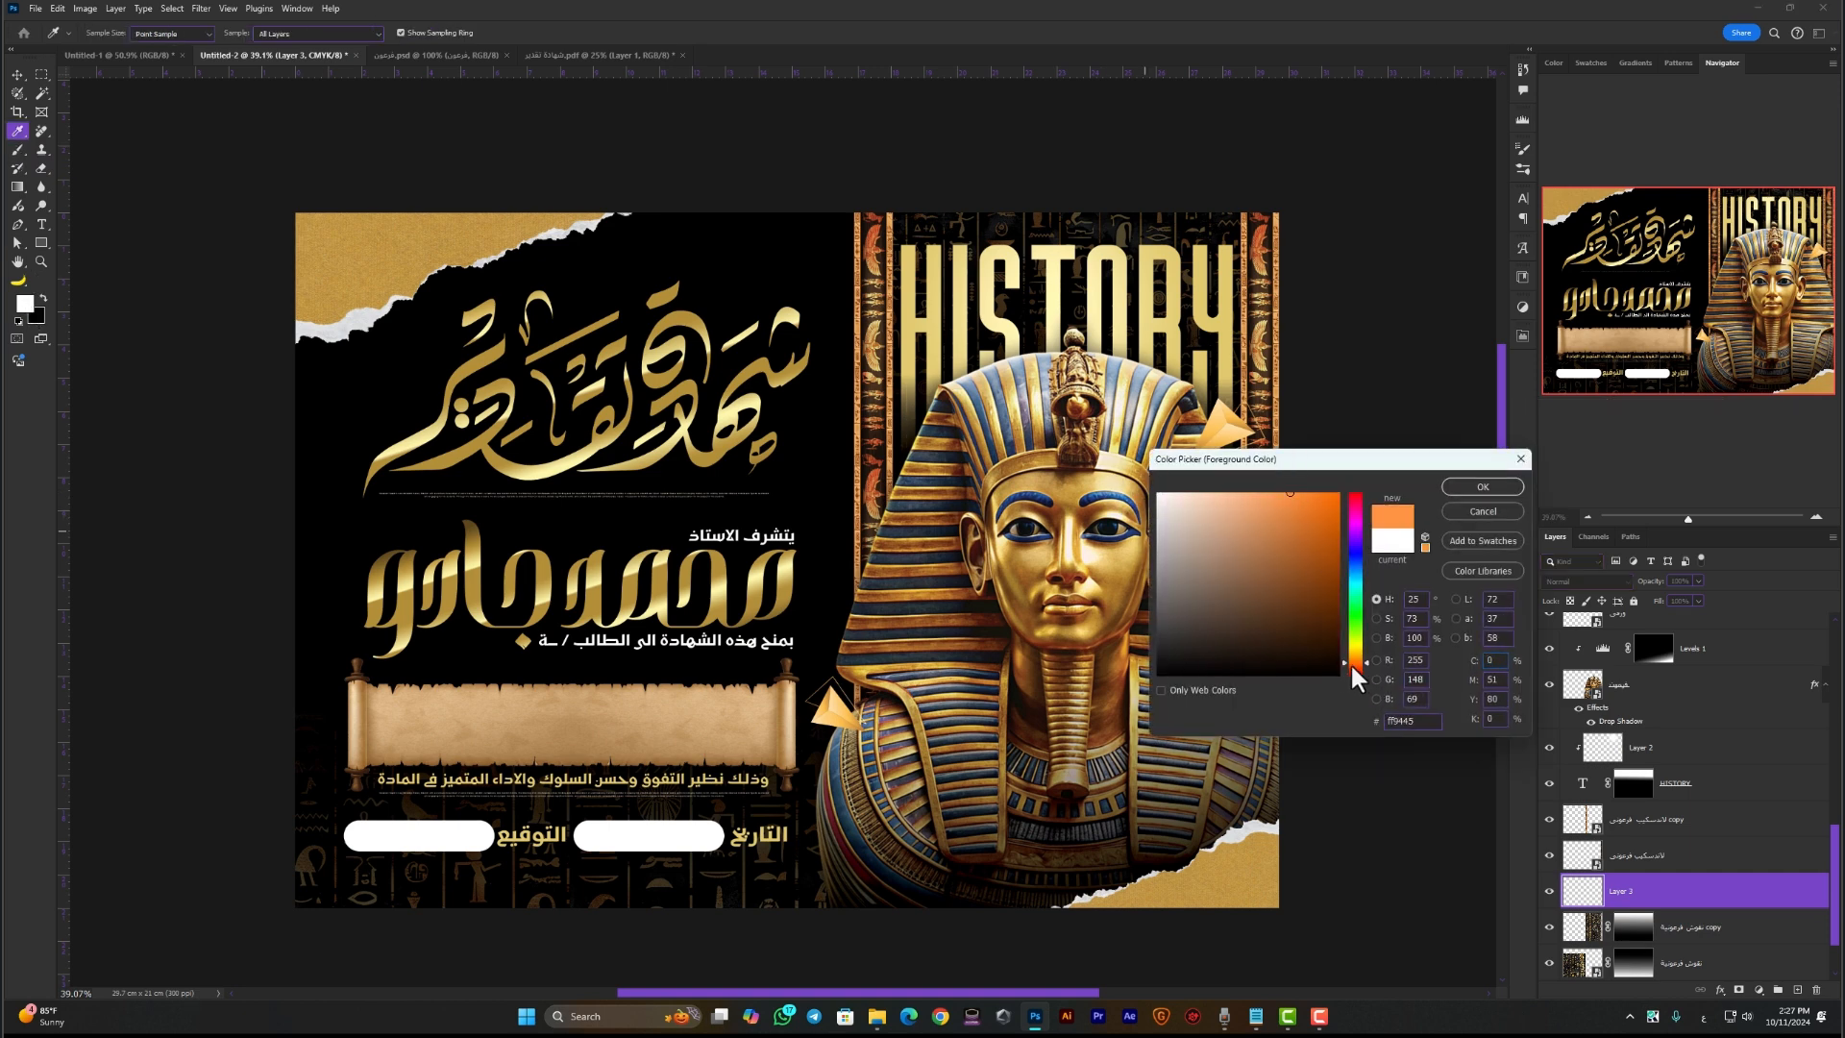
click(1353, 658)
key(Return)
click(700, 508)
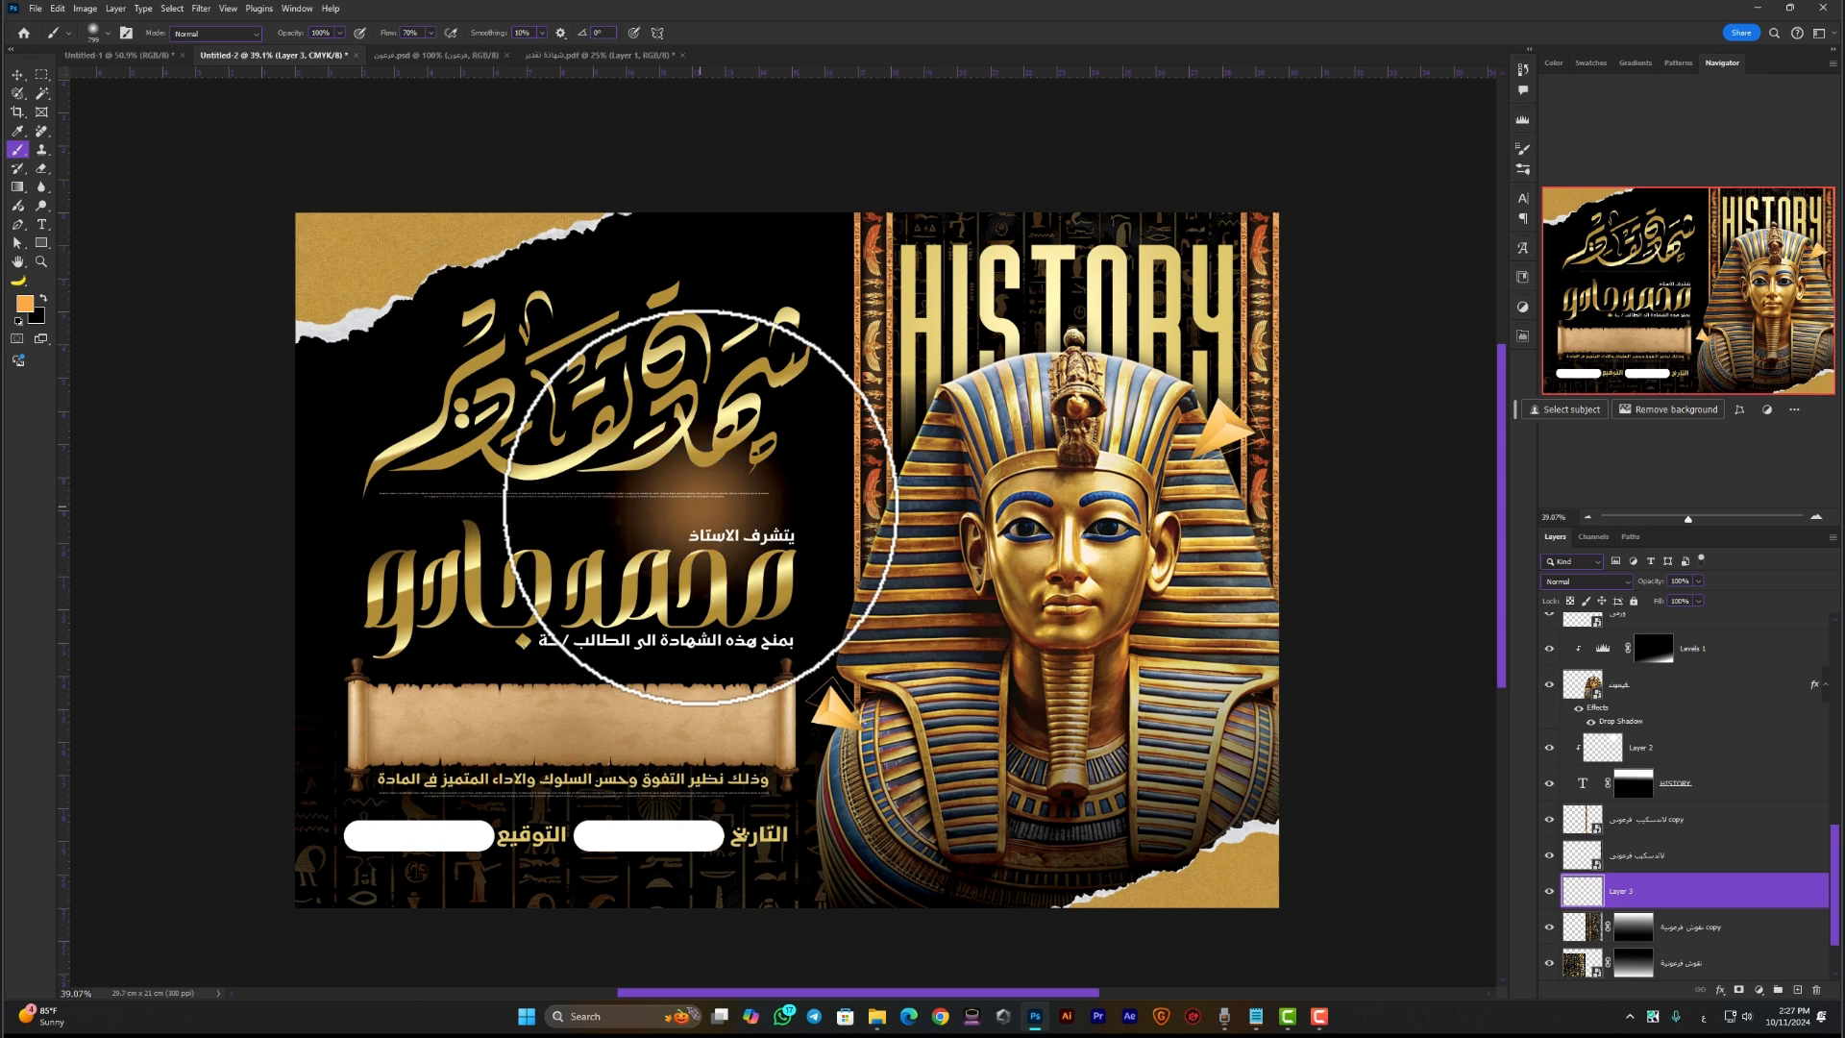
Blend the soft orange spot with Overlay, reposition it behind the pharaoh's head below the HISTORY text, and deselect it
click(1584, 581)
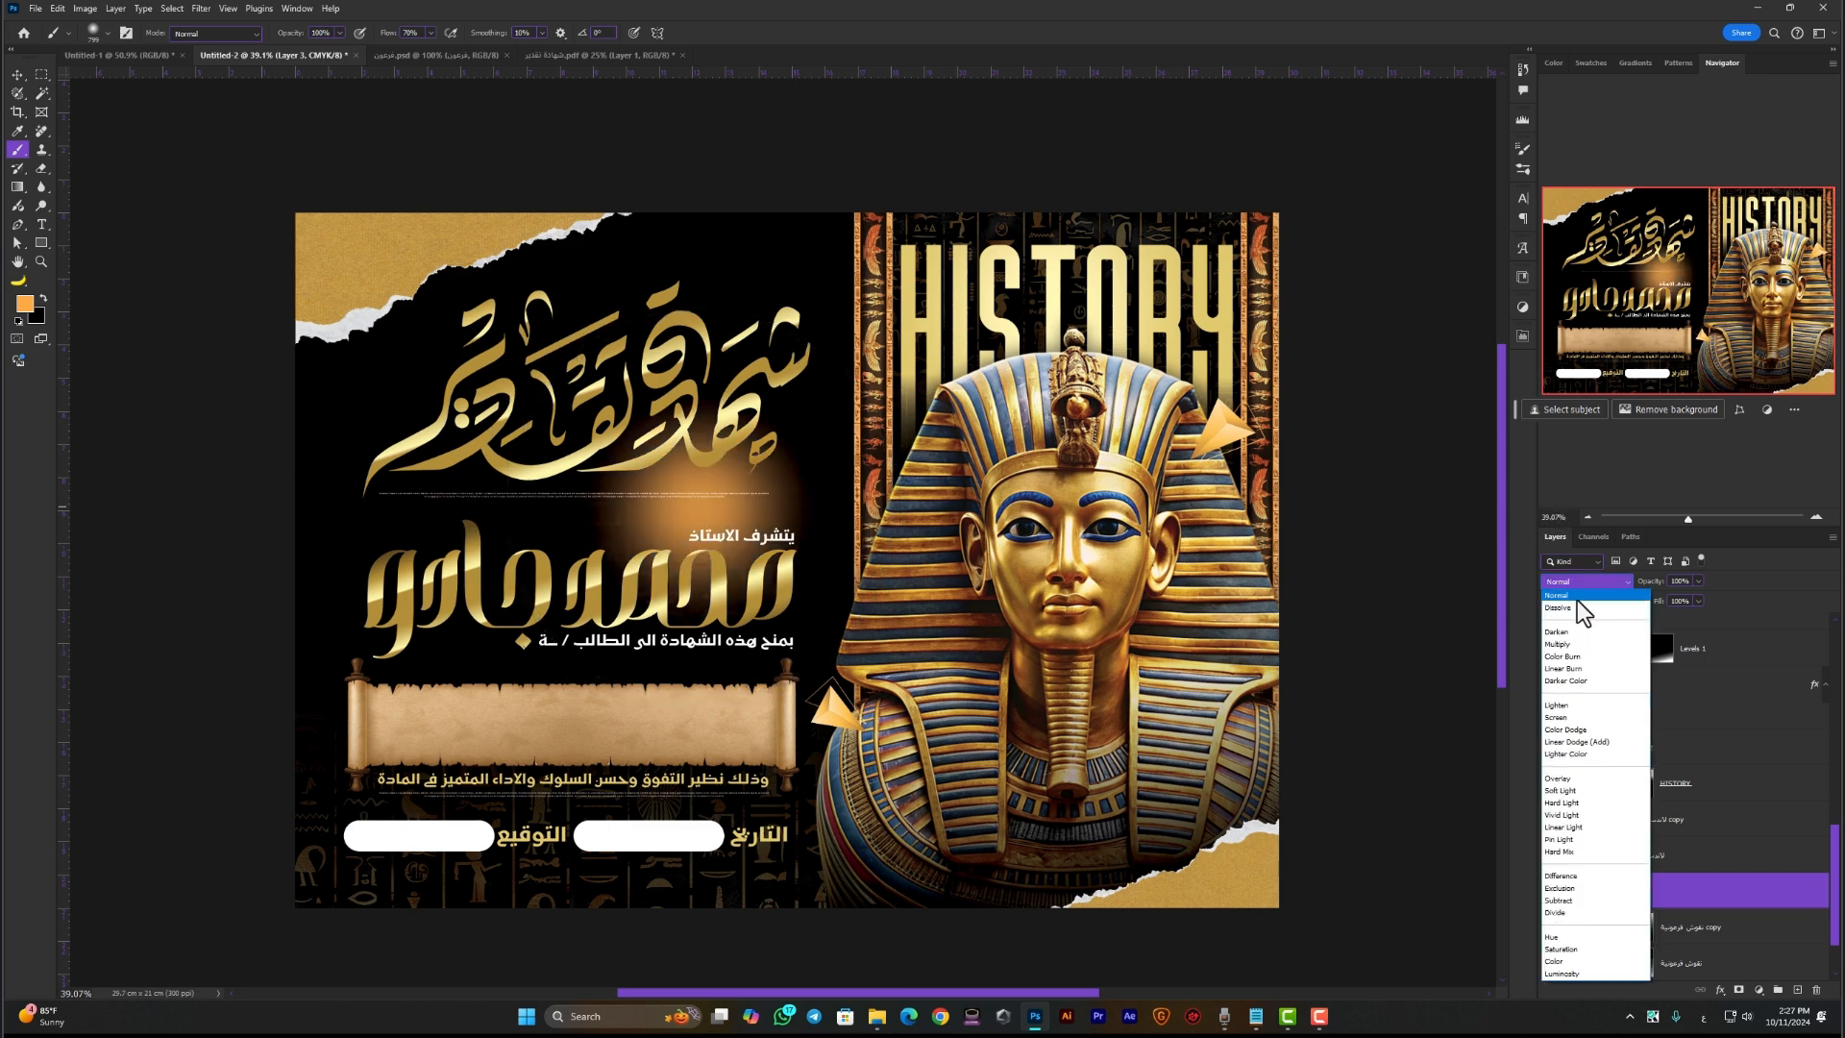
click(1582, 779)
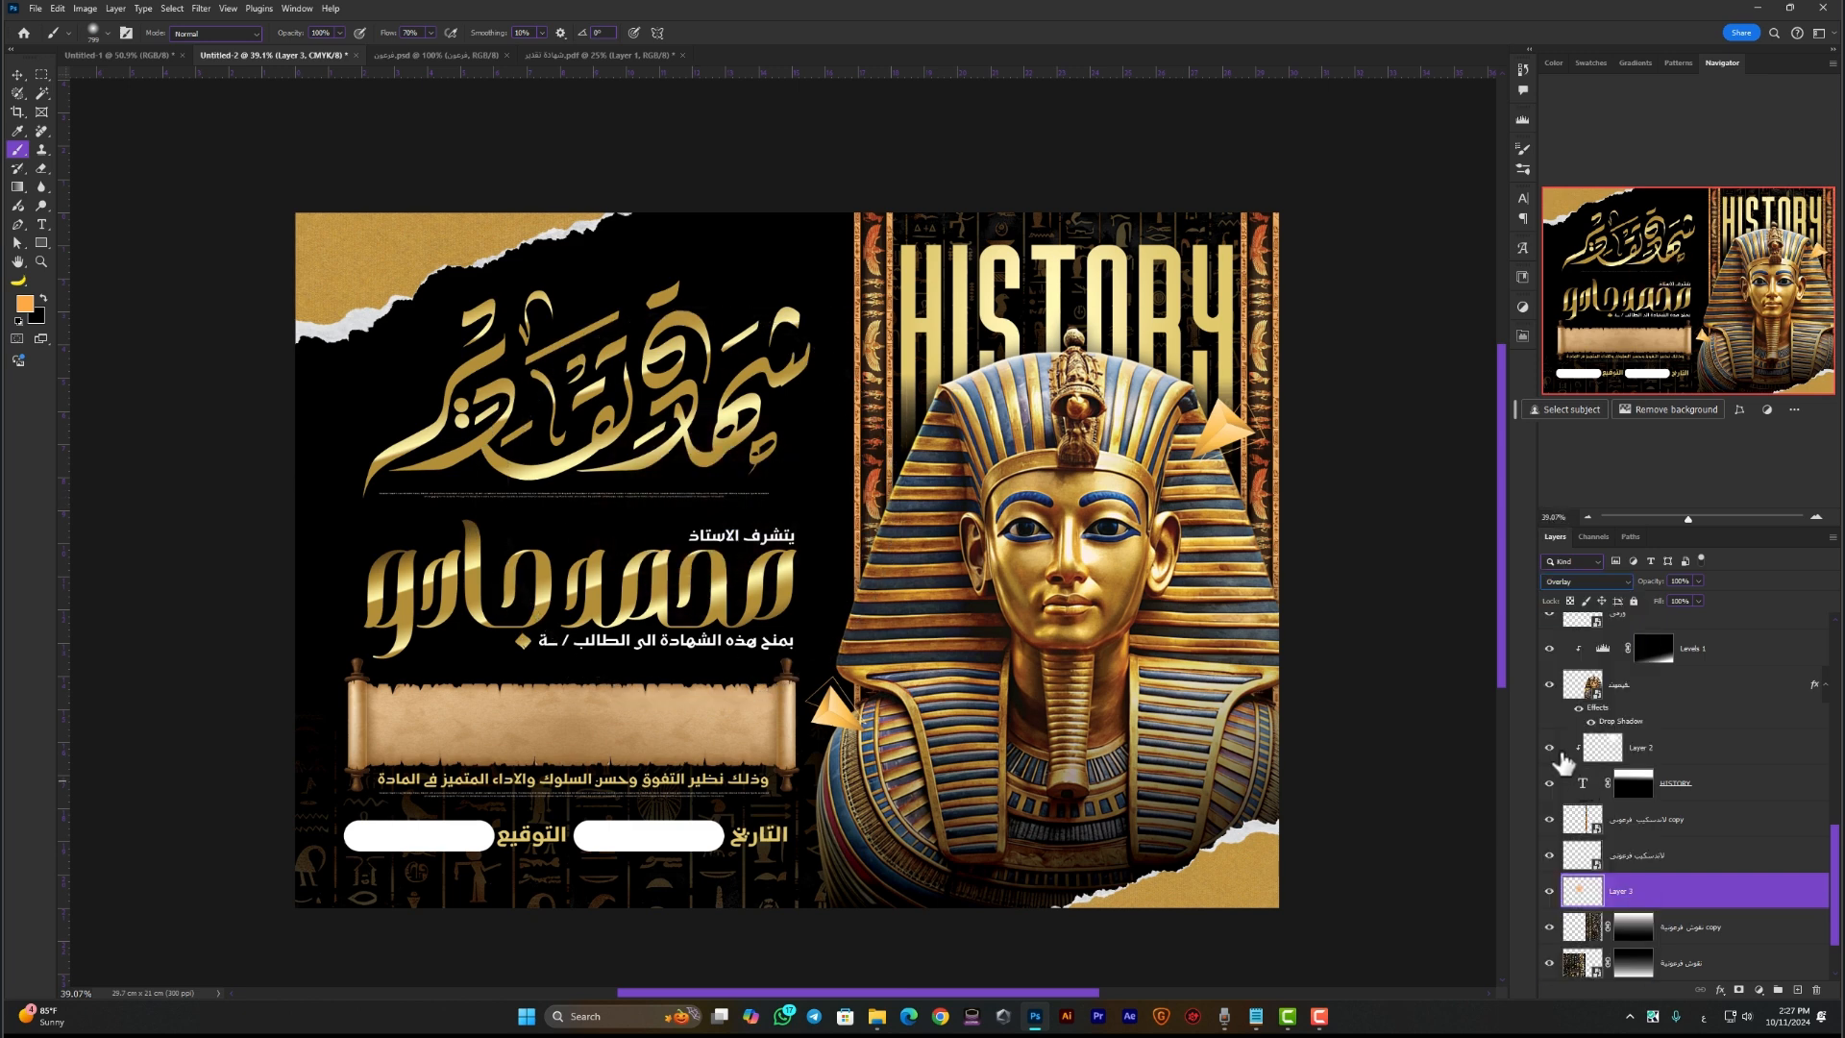
click(21, 80)
mouse_move(742, 746)
mouse_down()
mouse_move(966, 467)
mouse_move(1139, 356)
mouse_move(1228, 331)
mouse_move(1032, 322)
mouse_move(1103, 409)
mouse_up()
drag(1154, 520, 1255, 597)
key(Return)
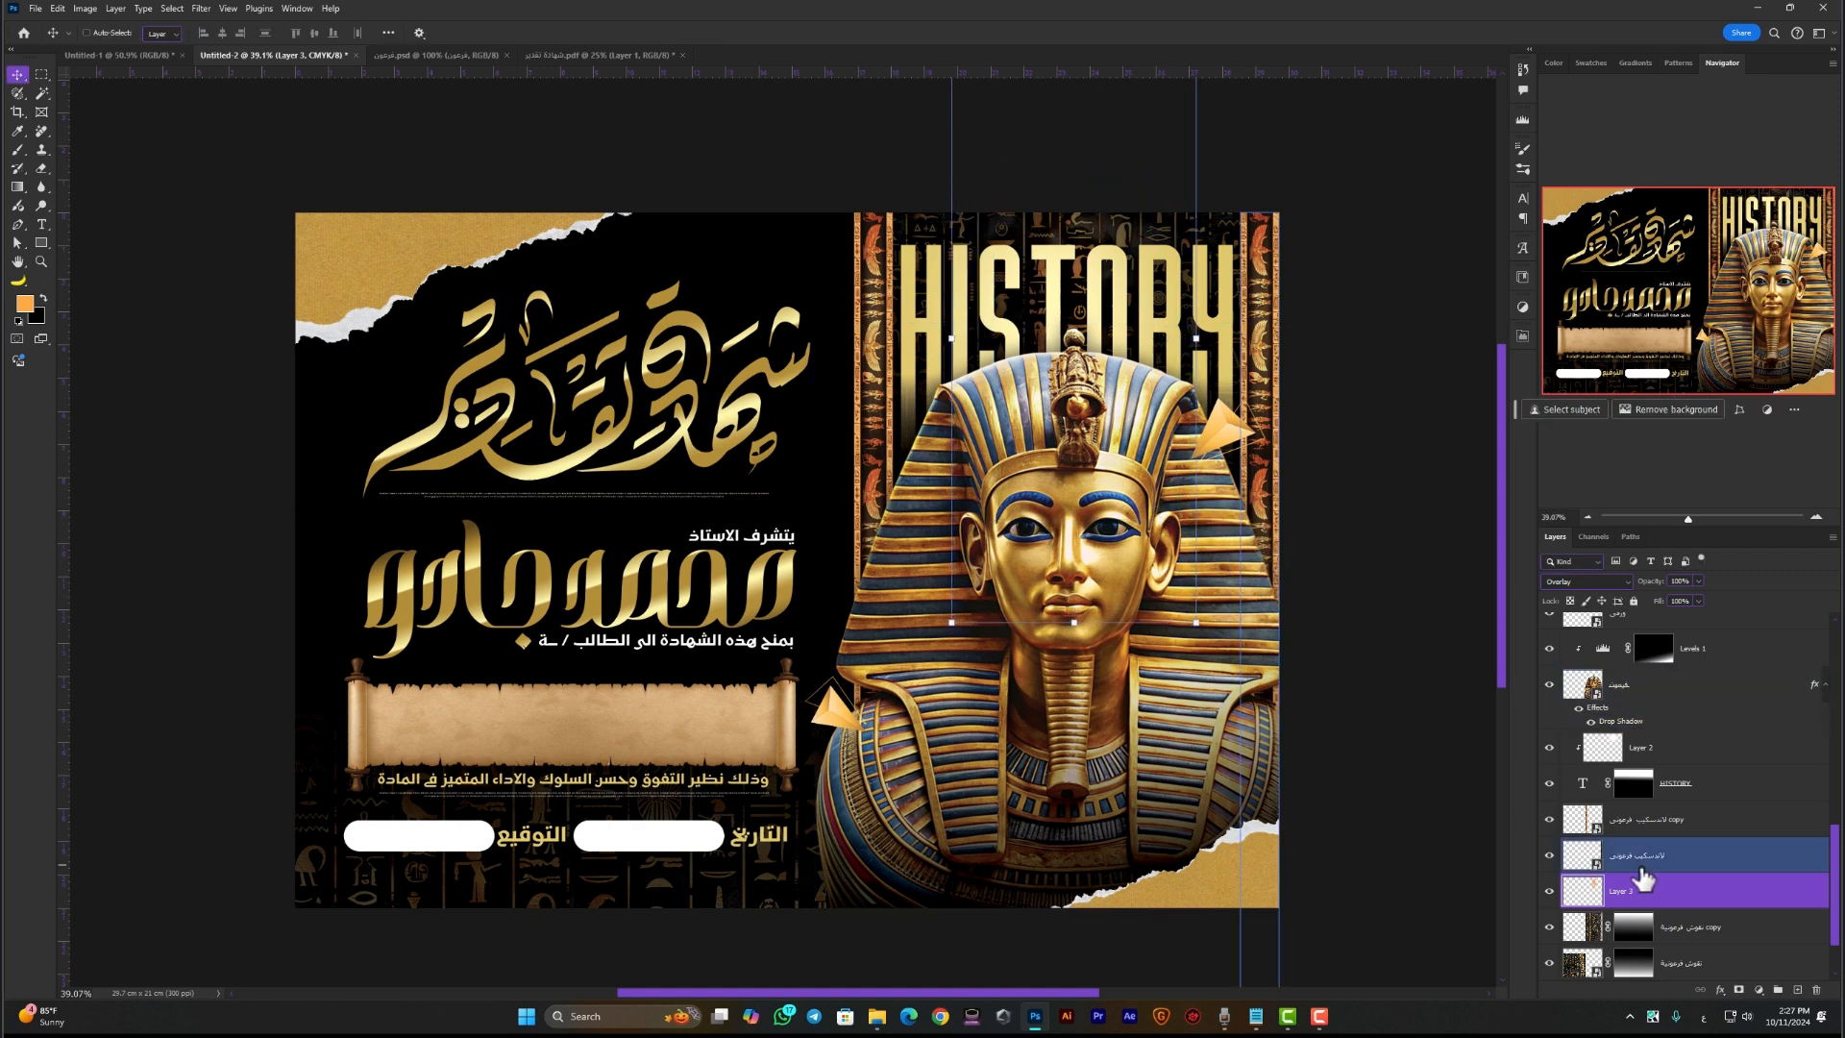
click(1345, 509)
Stamp all visible layers into a new merged layer above the topmost rectangle copy, keeping it aligned with the canvas
scroll(1677, 730, up, 10)
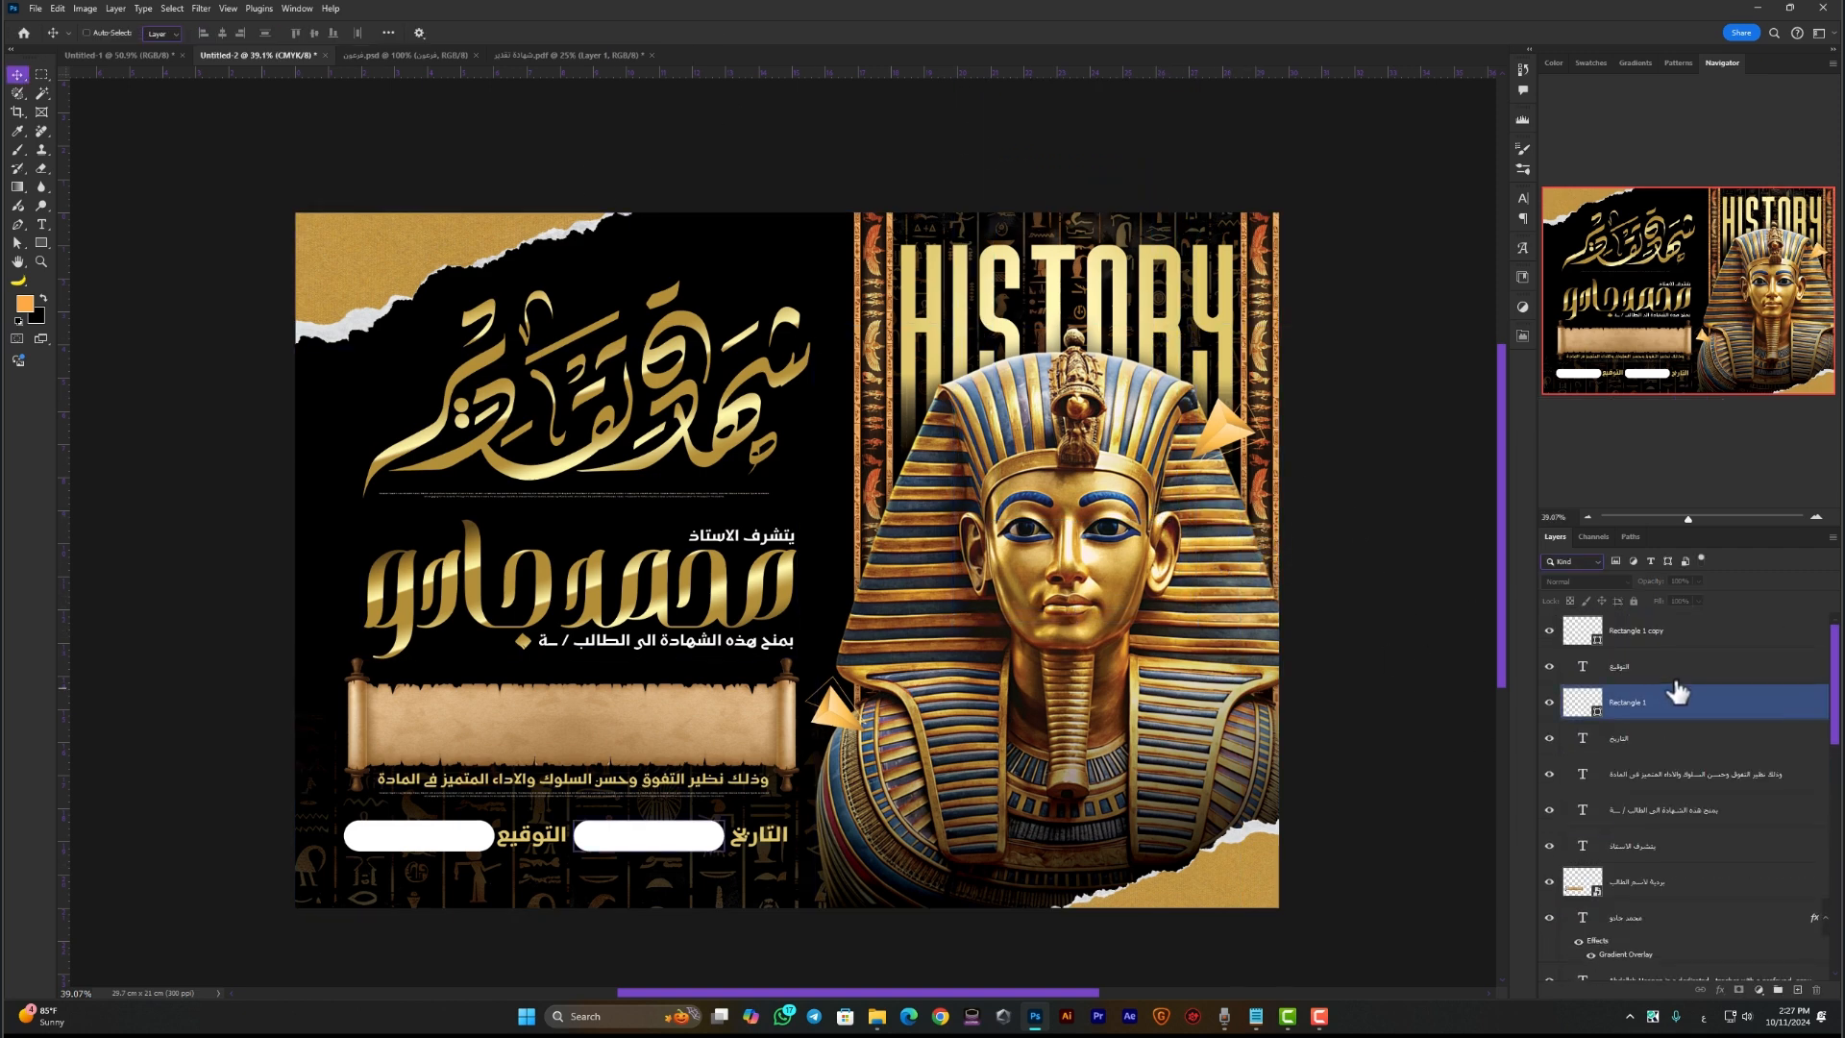
click(1686, 640)
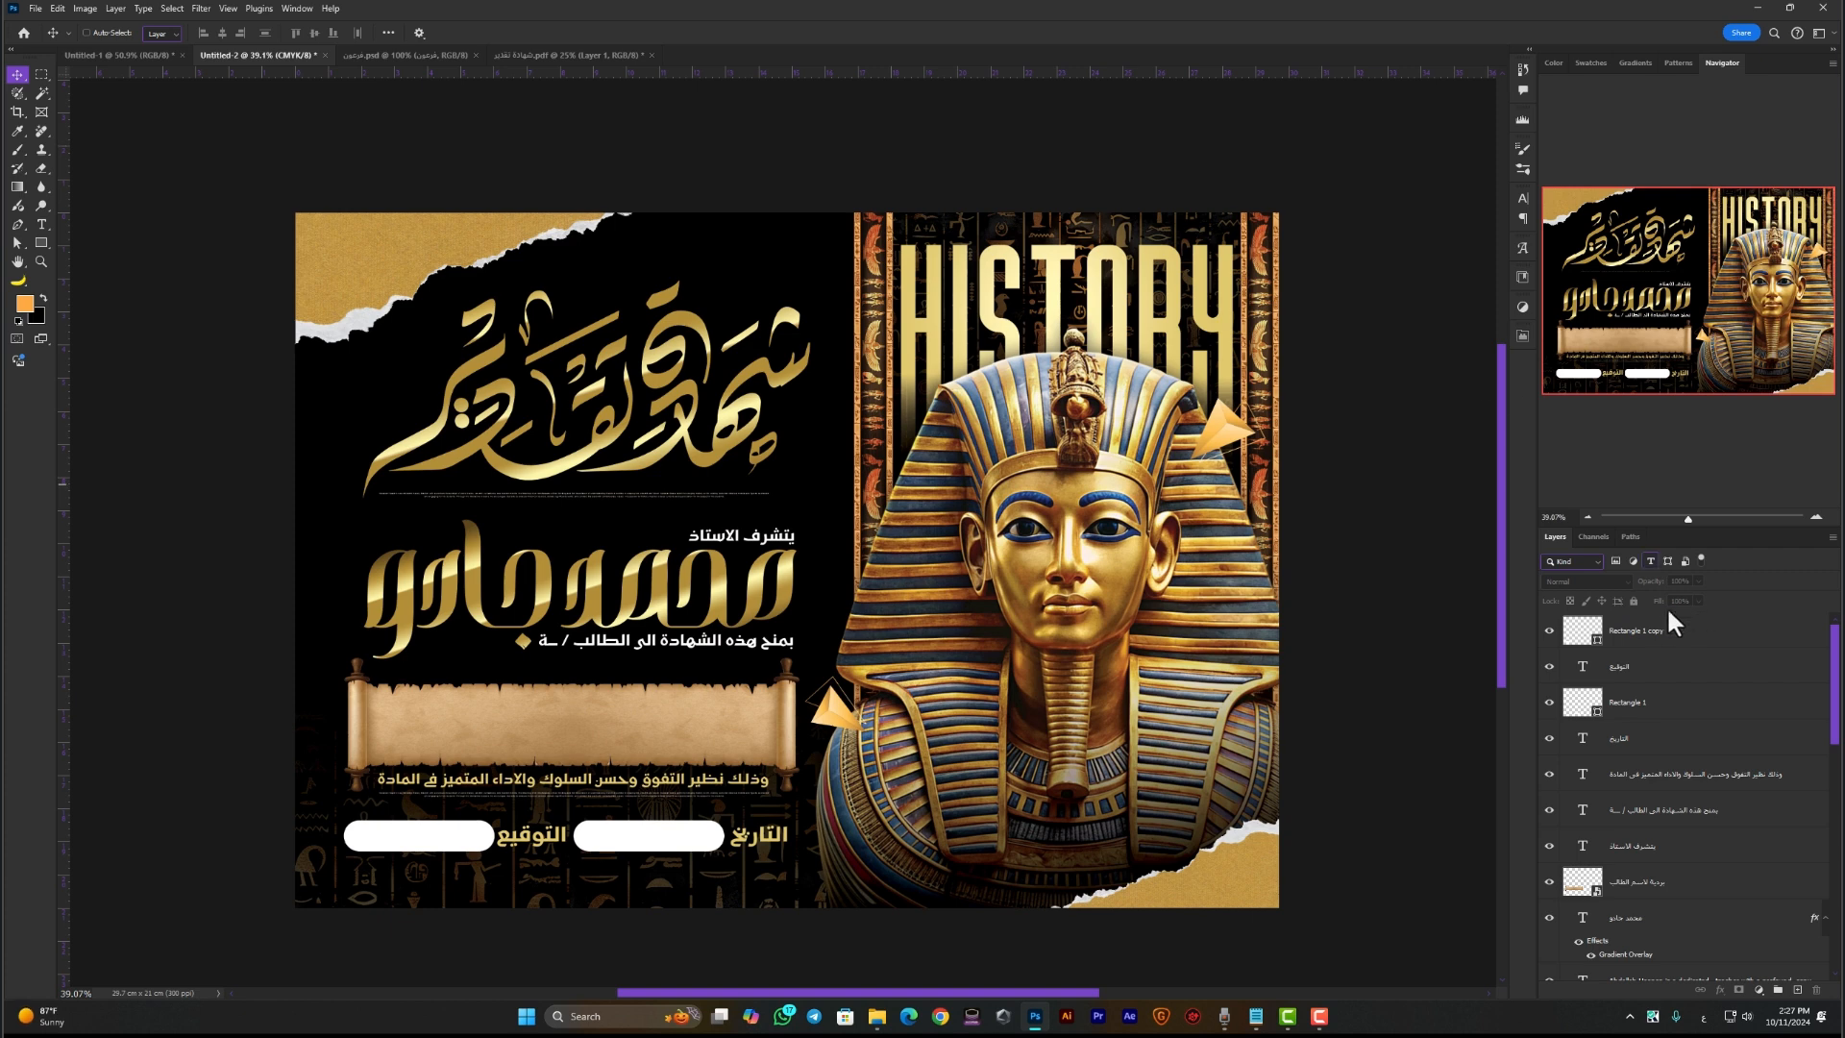
click(1662, 629)
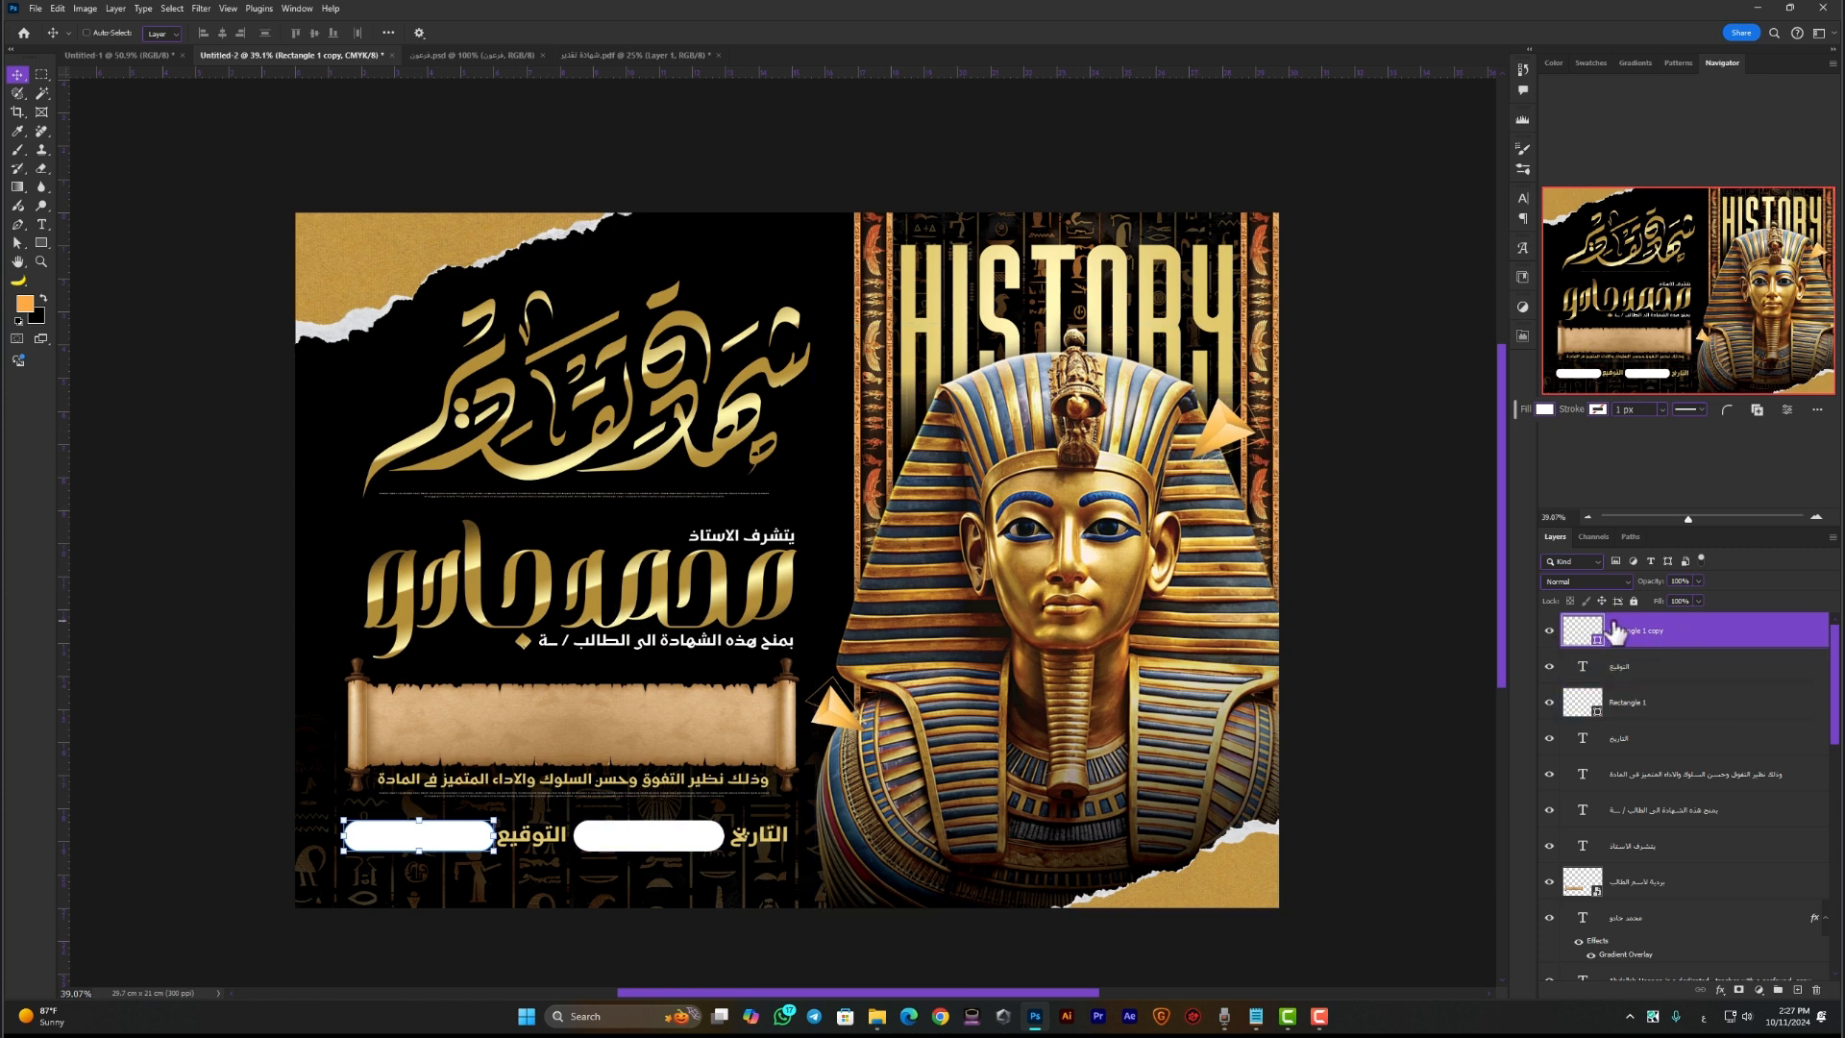
key(ctrl+alt+shift+e)
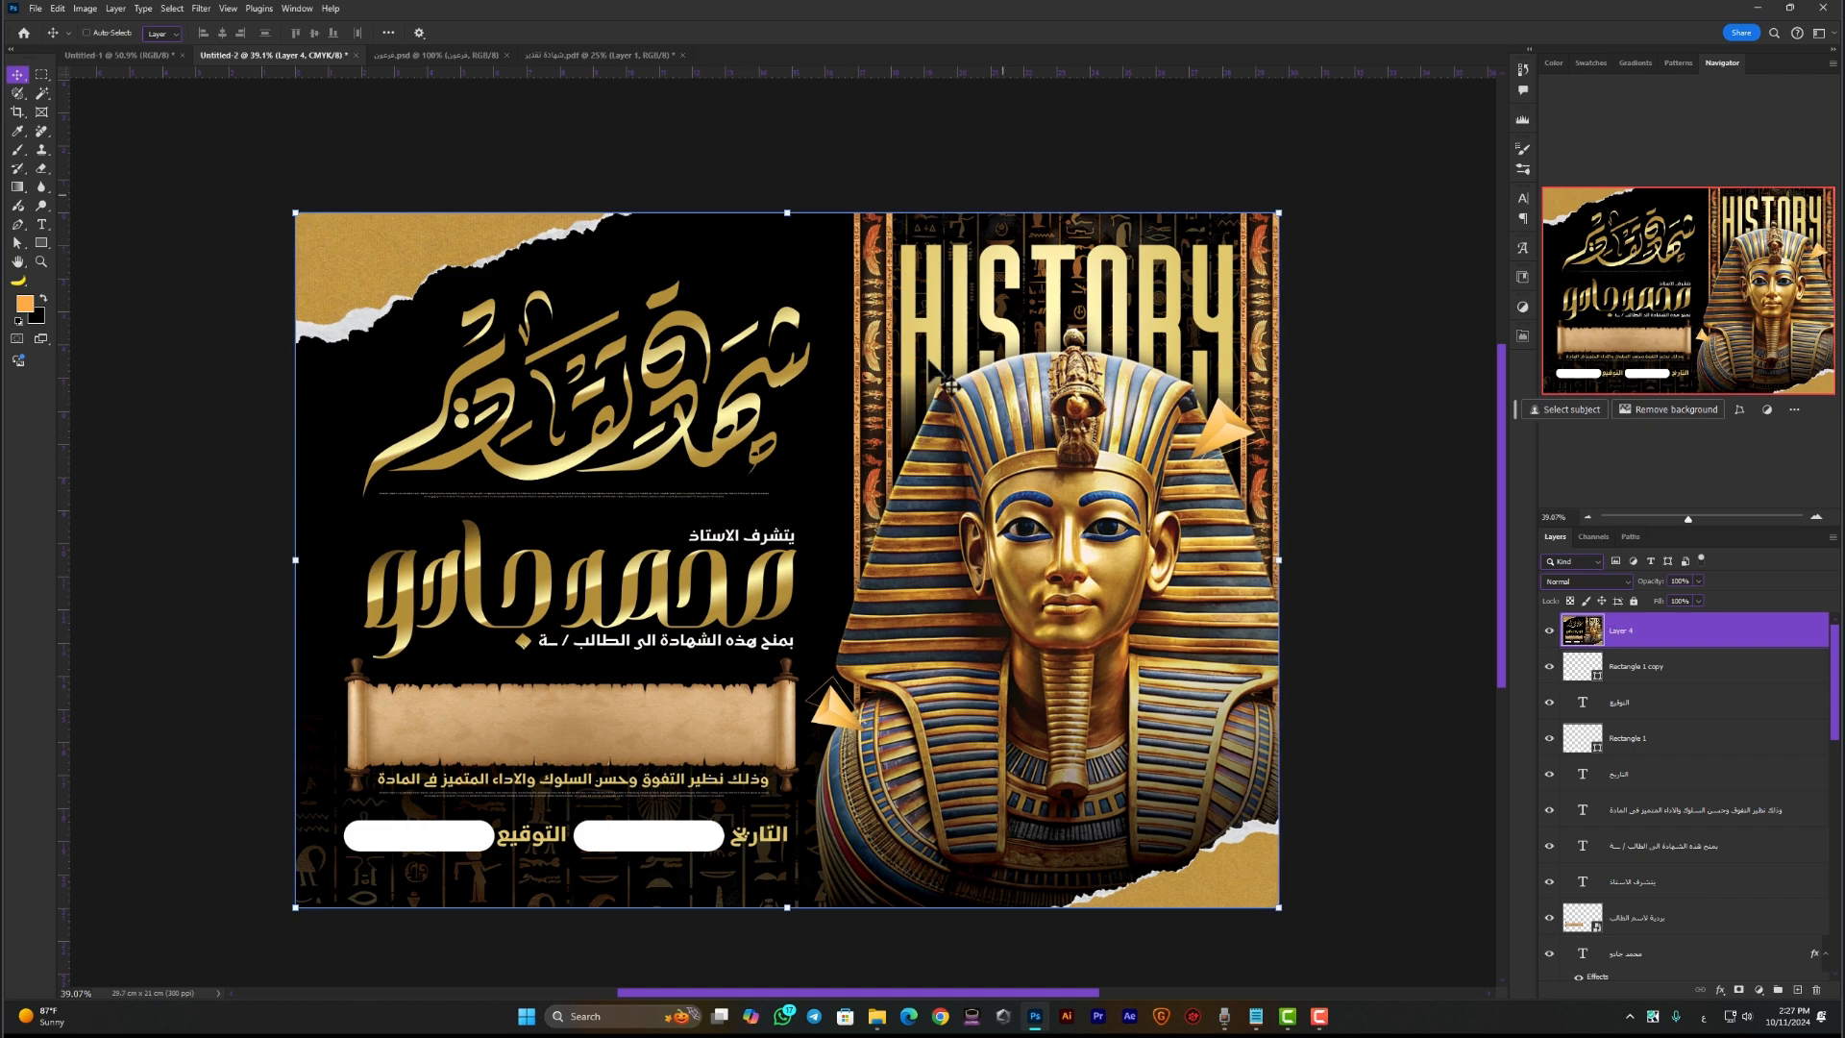
drag(736, 460, 717, 546)
key(ctrl+z)
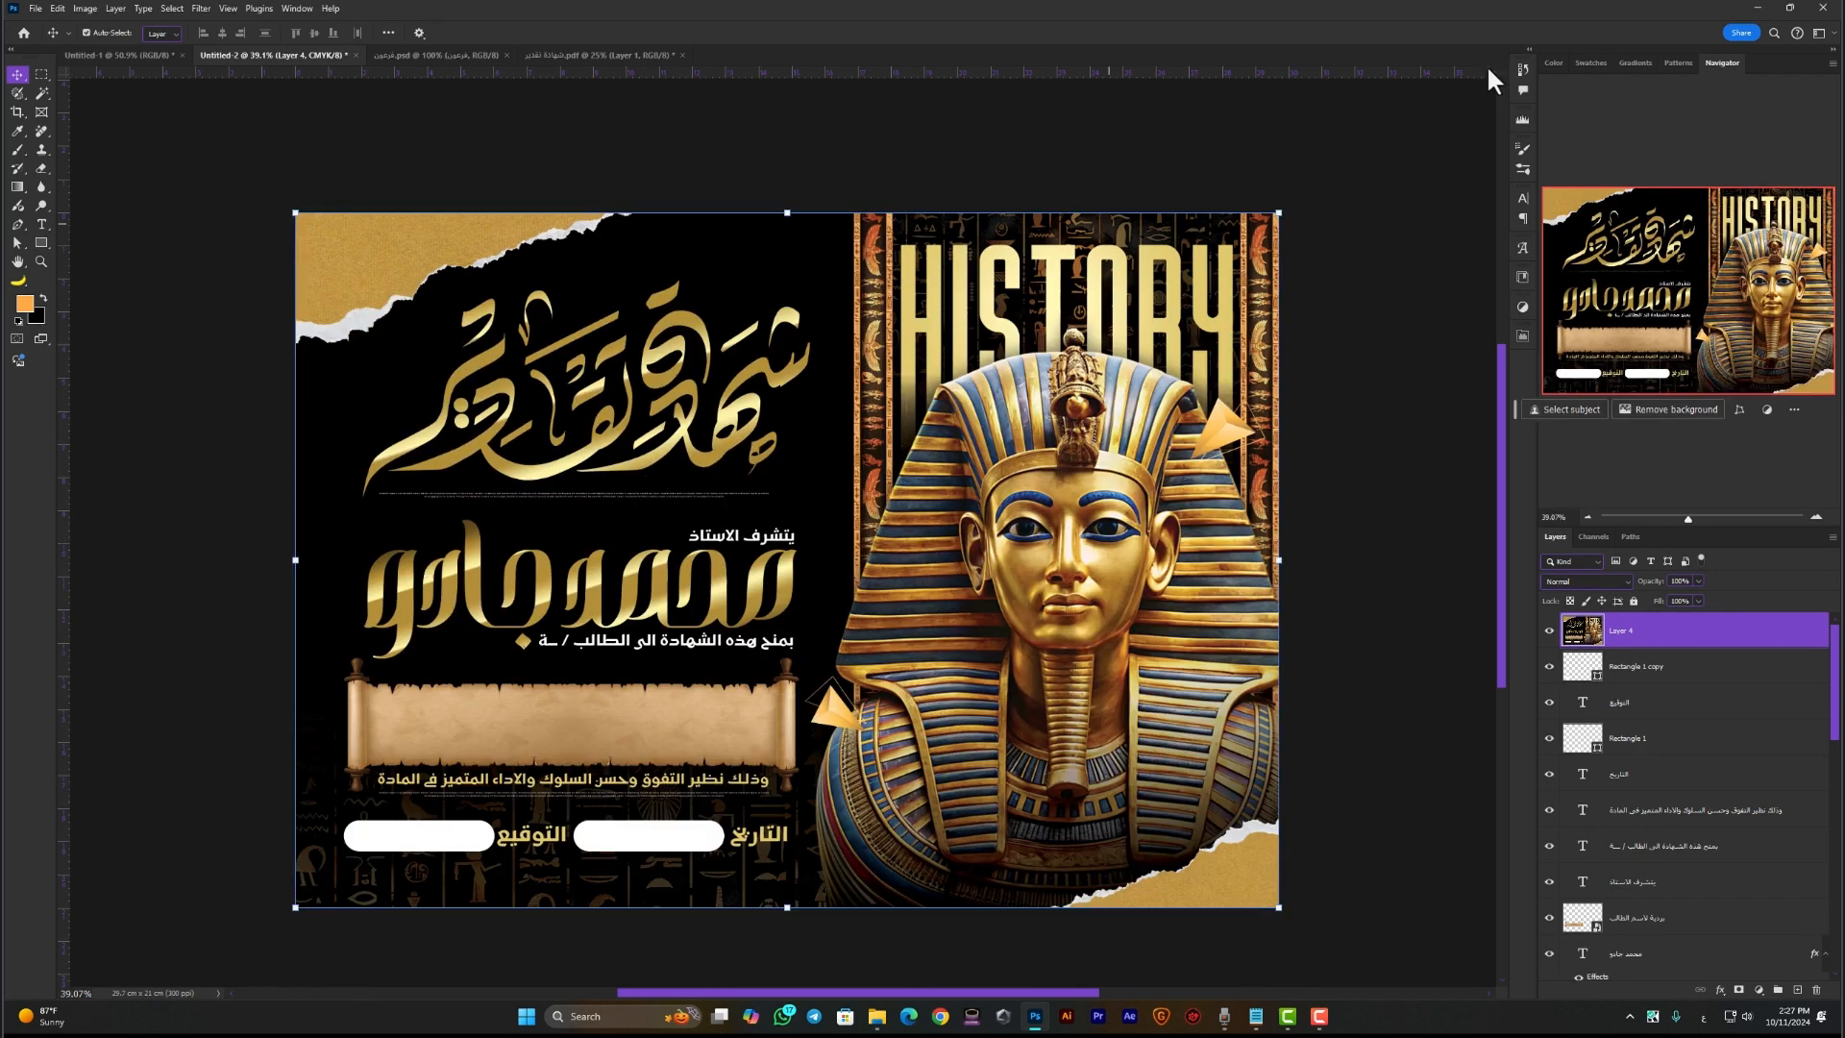
Open the Mockup Gado Graphic.psd file from the project folder and open its Your Design Here smart object for editing
mouse_move(877, 1016)
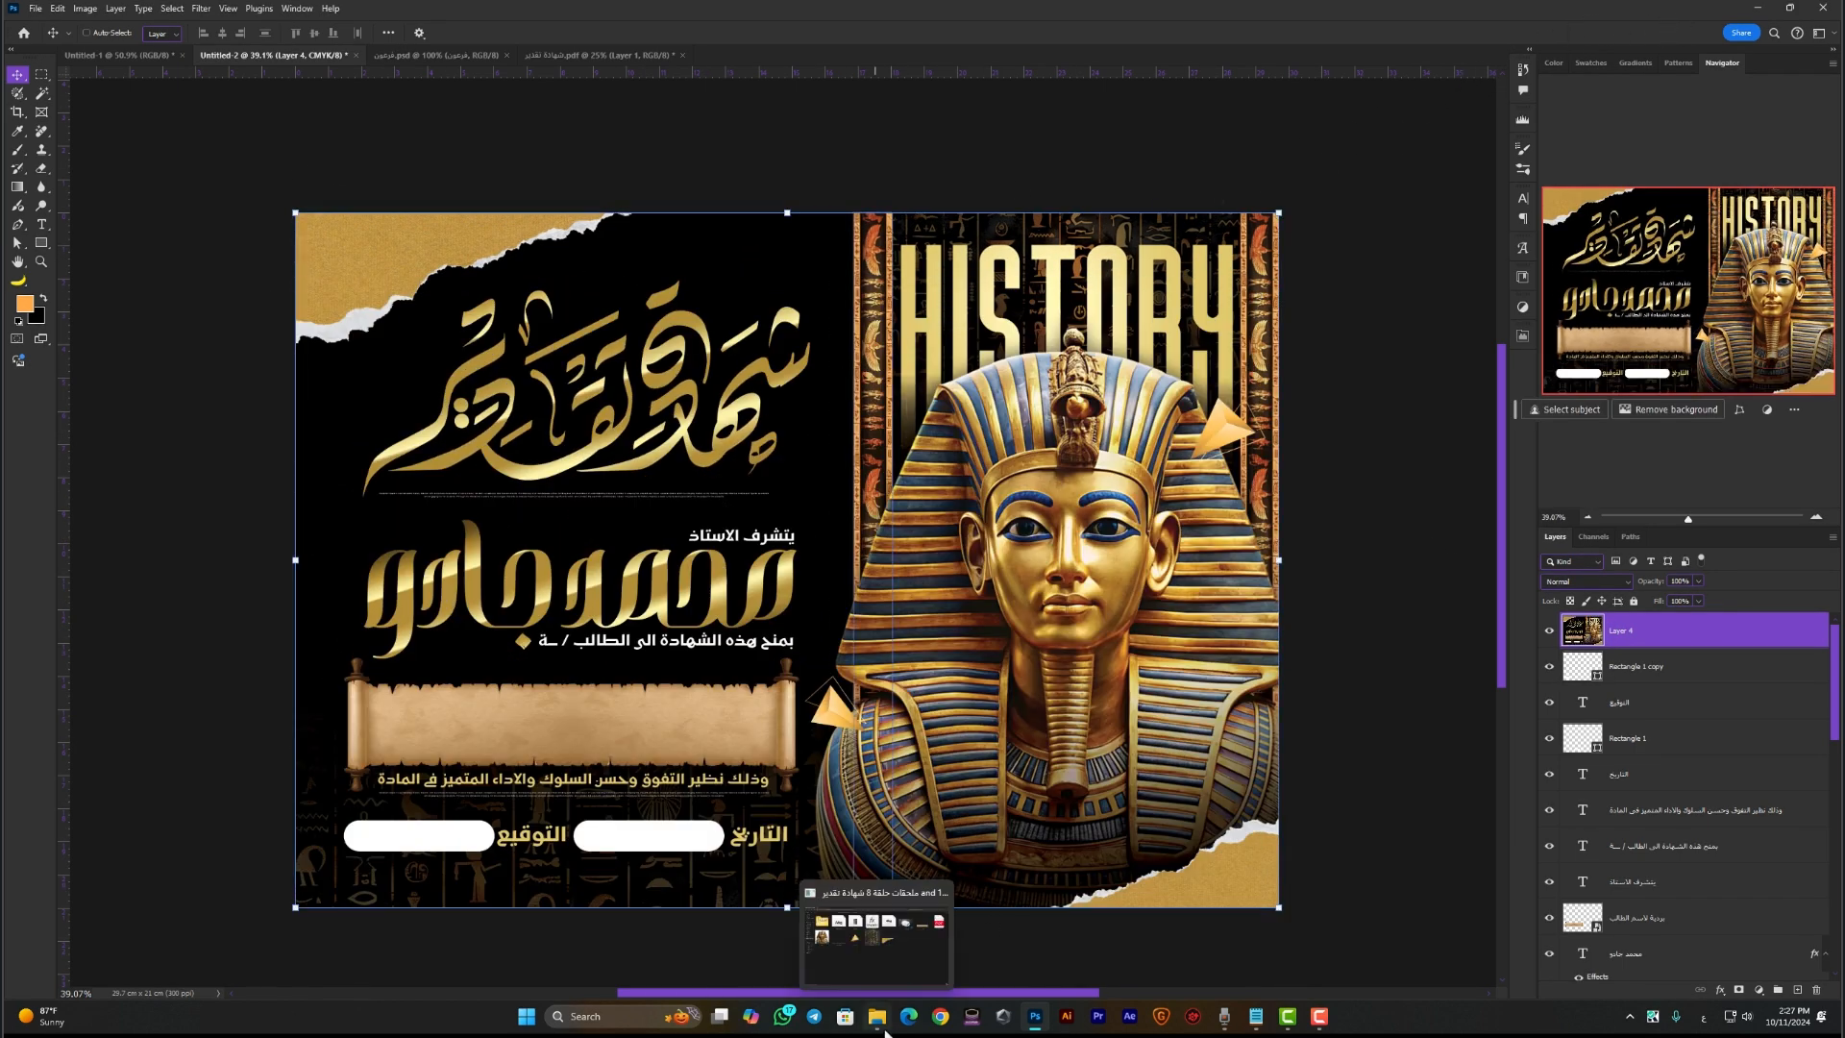
click(878, 951)
double_click(1315, 266)
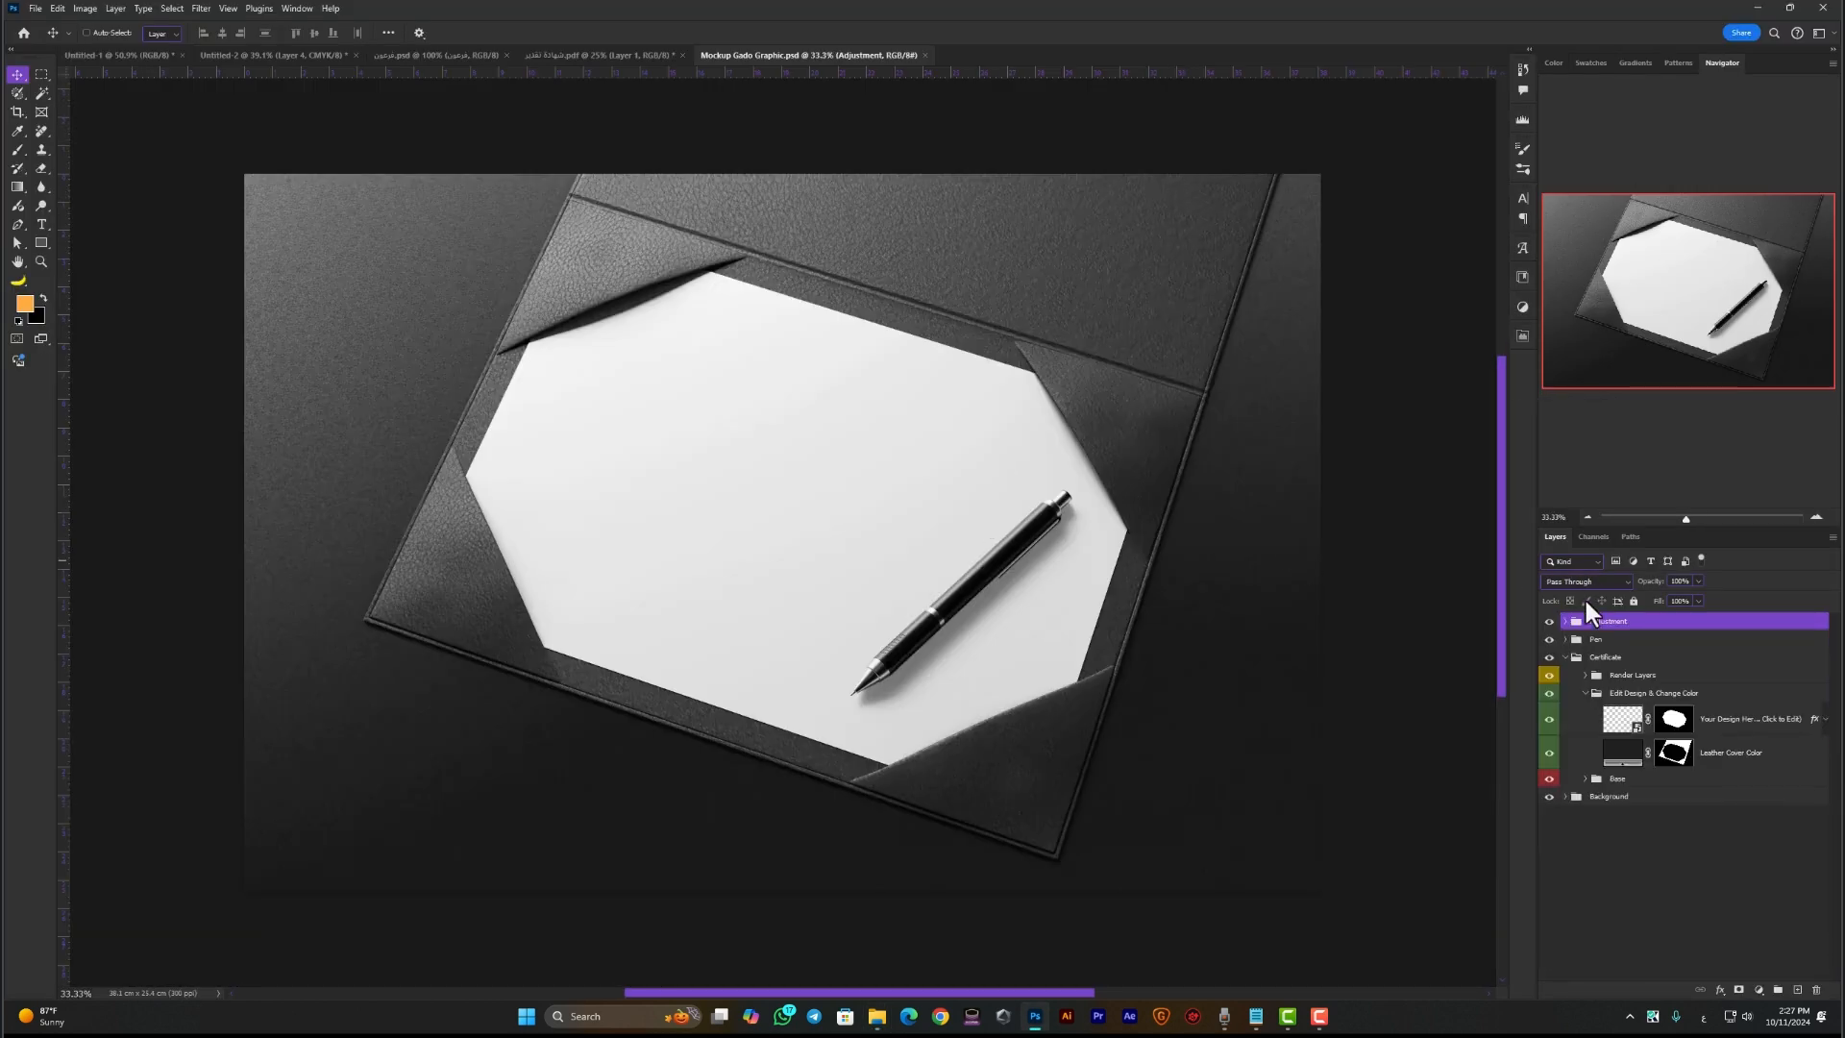
click(1621, 728)
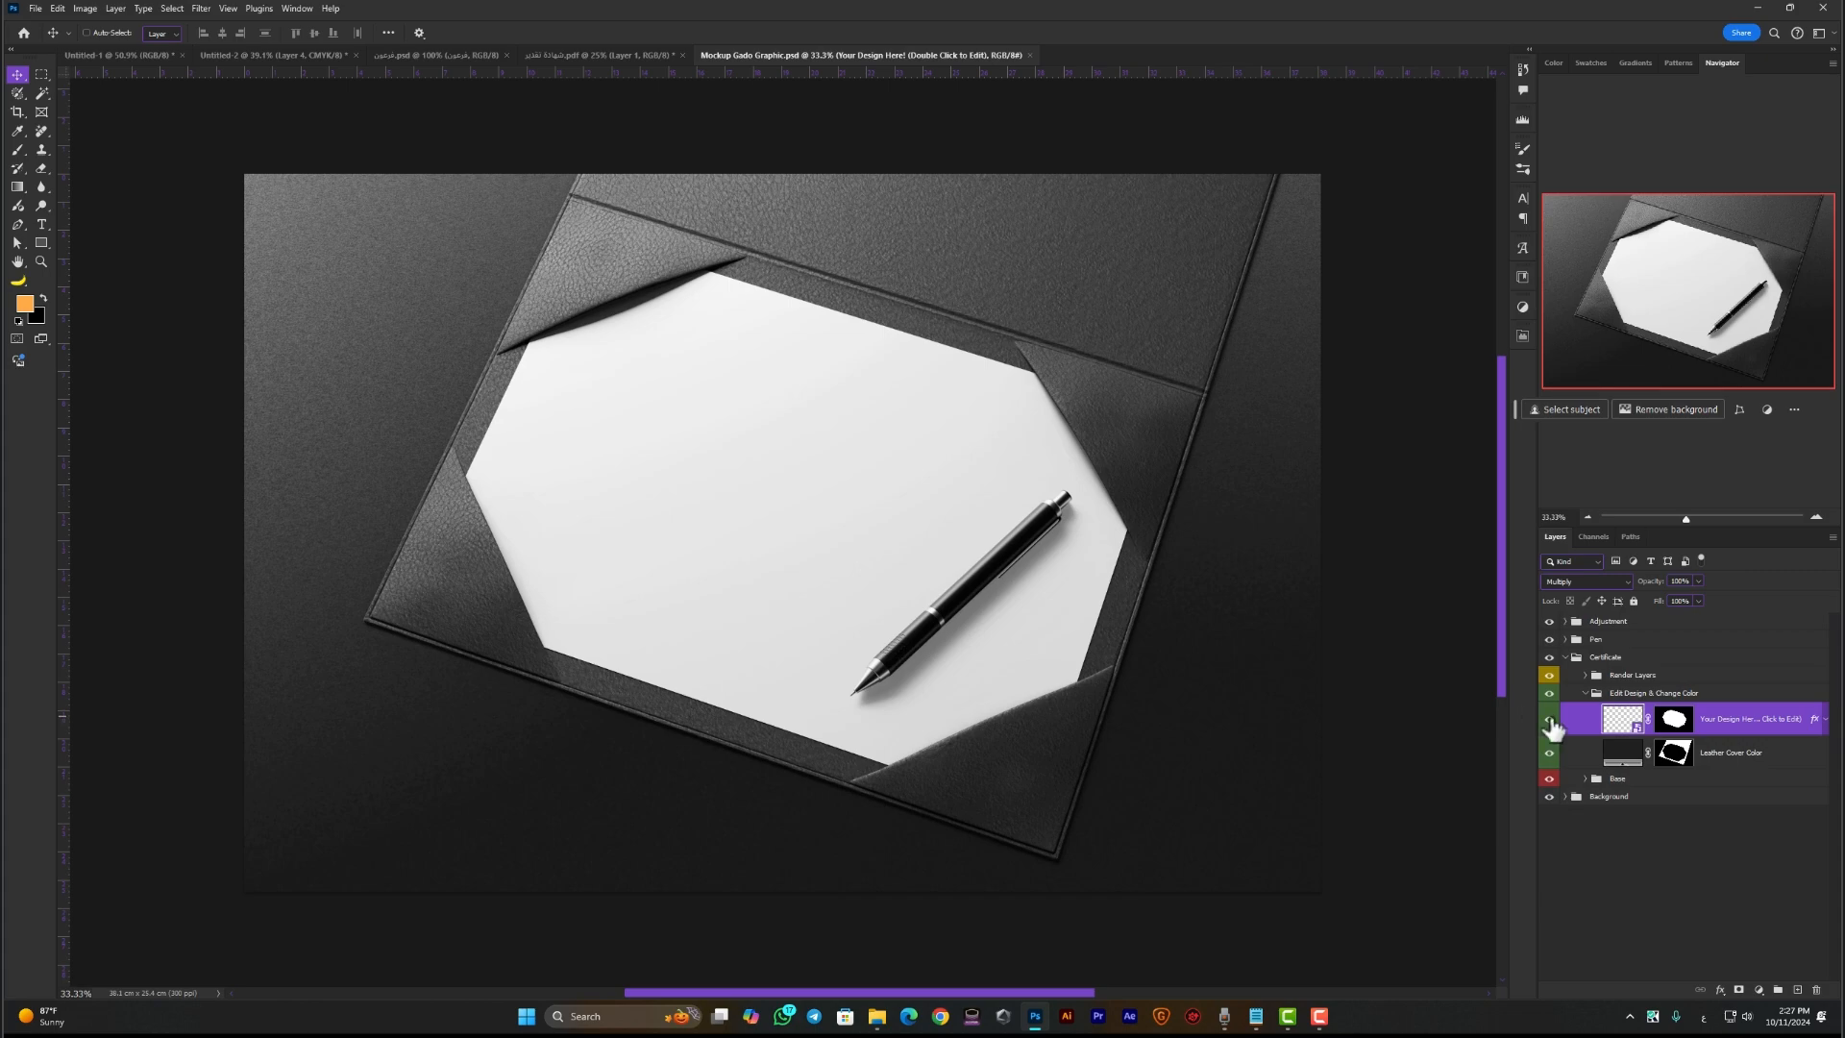
double_click(1621, 728)
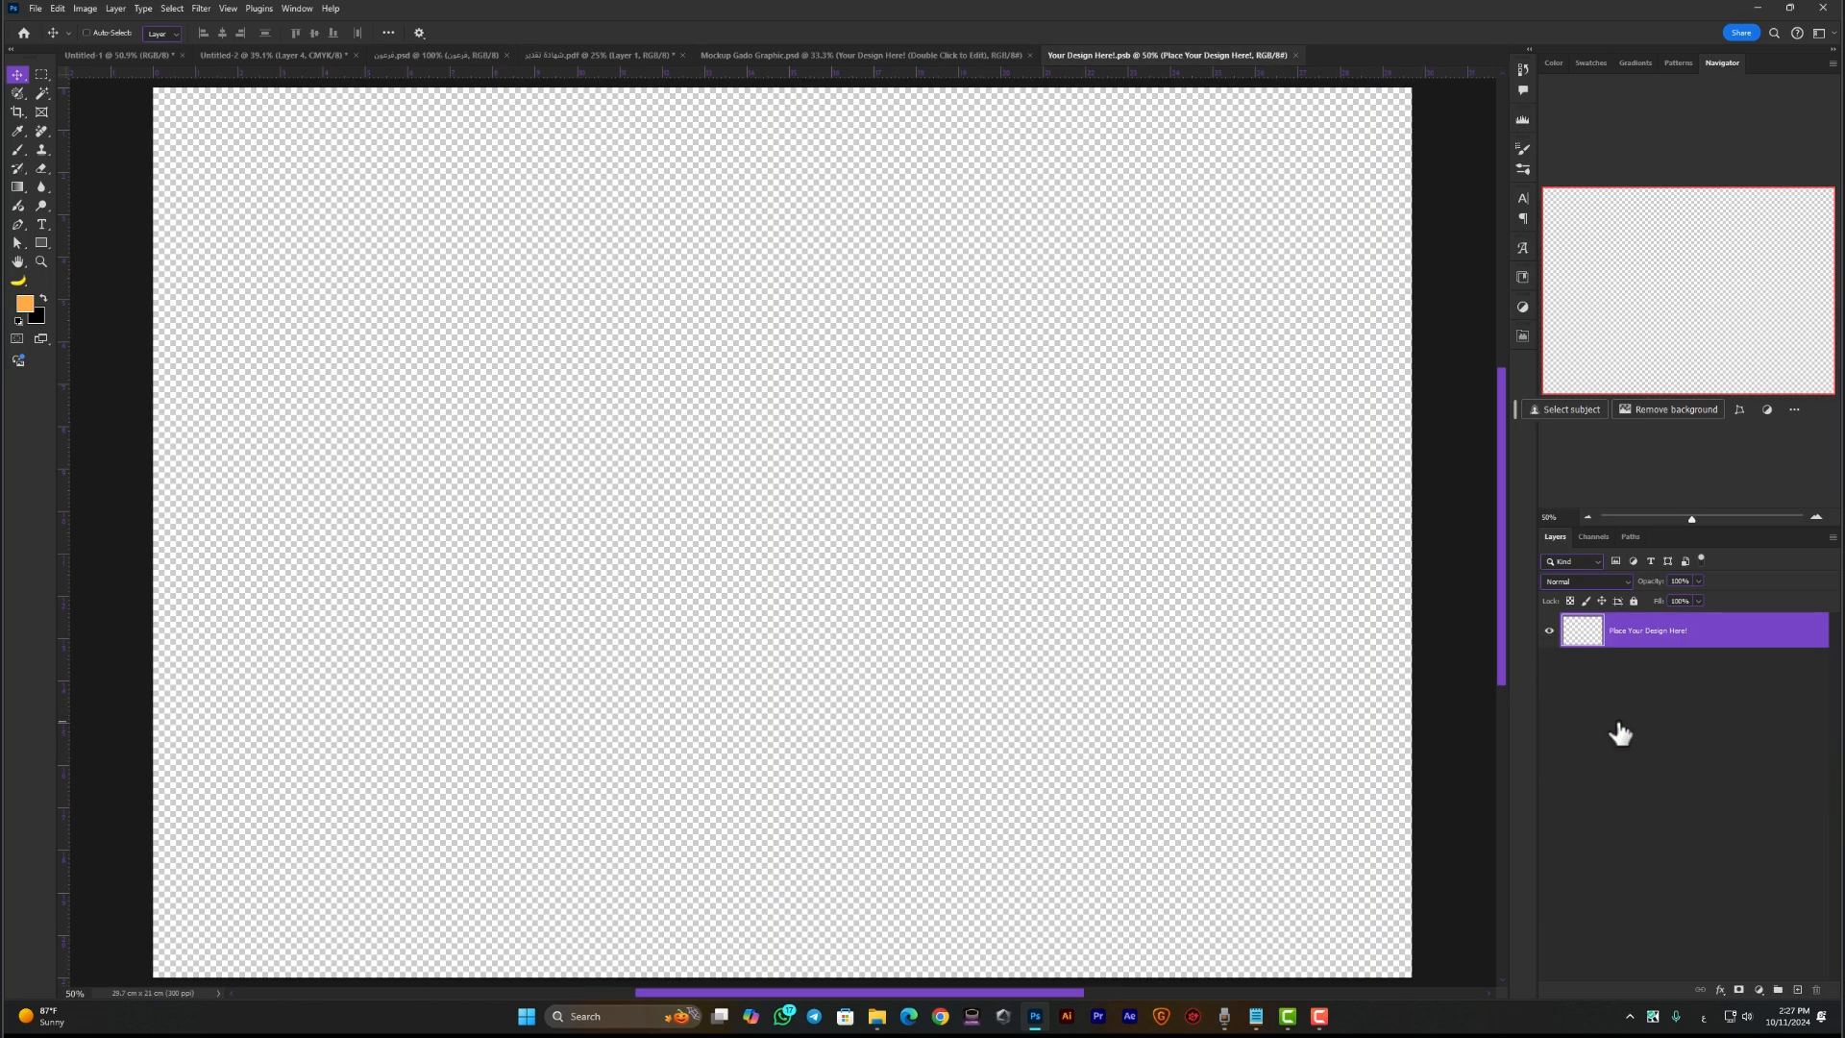
Copy the merged certificate into the smart object, align it to fill the canvas, then save and close the smart object
click(238, 60)
mouse_move(821, 546)
mouse_down()
mouse_move(1076, 86)
mouse_move(1118, 55)
mouse_move(840, 474)
mouse_move(836, 615)
mouse_move(786, 544)
mouse_up()
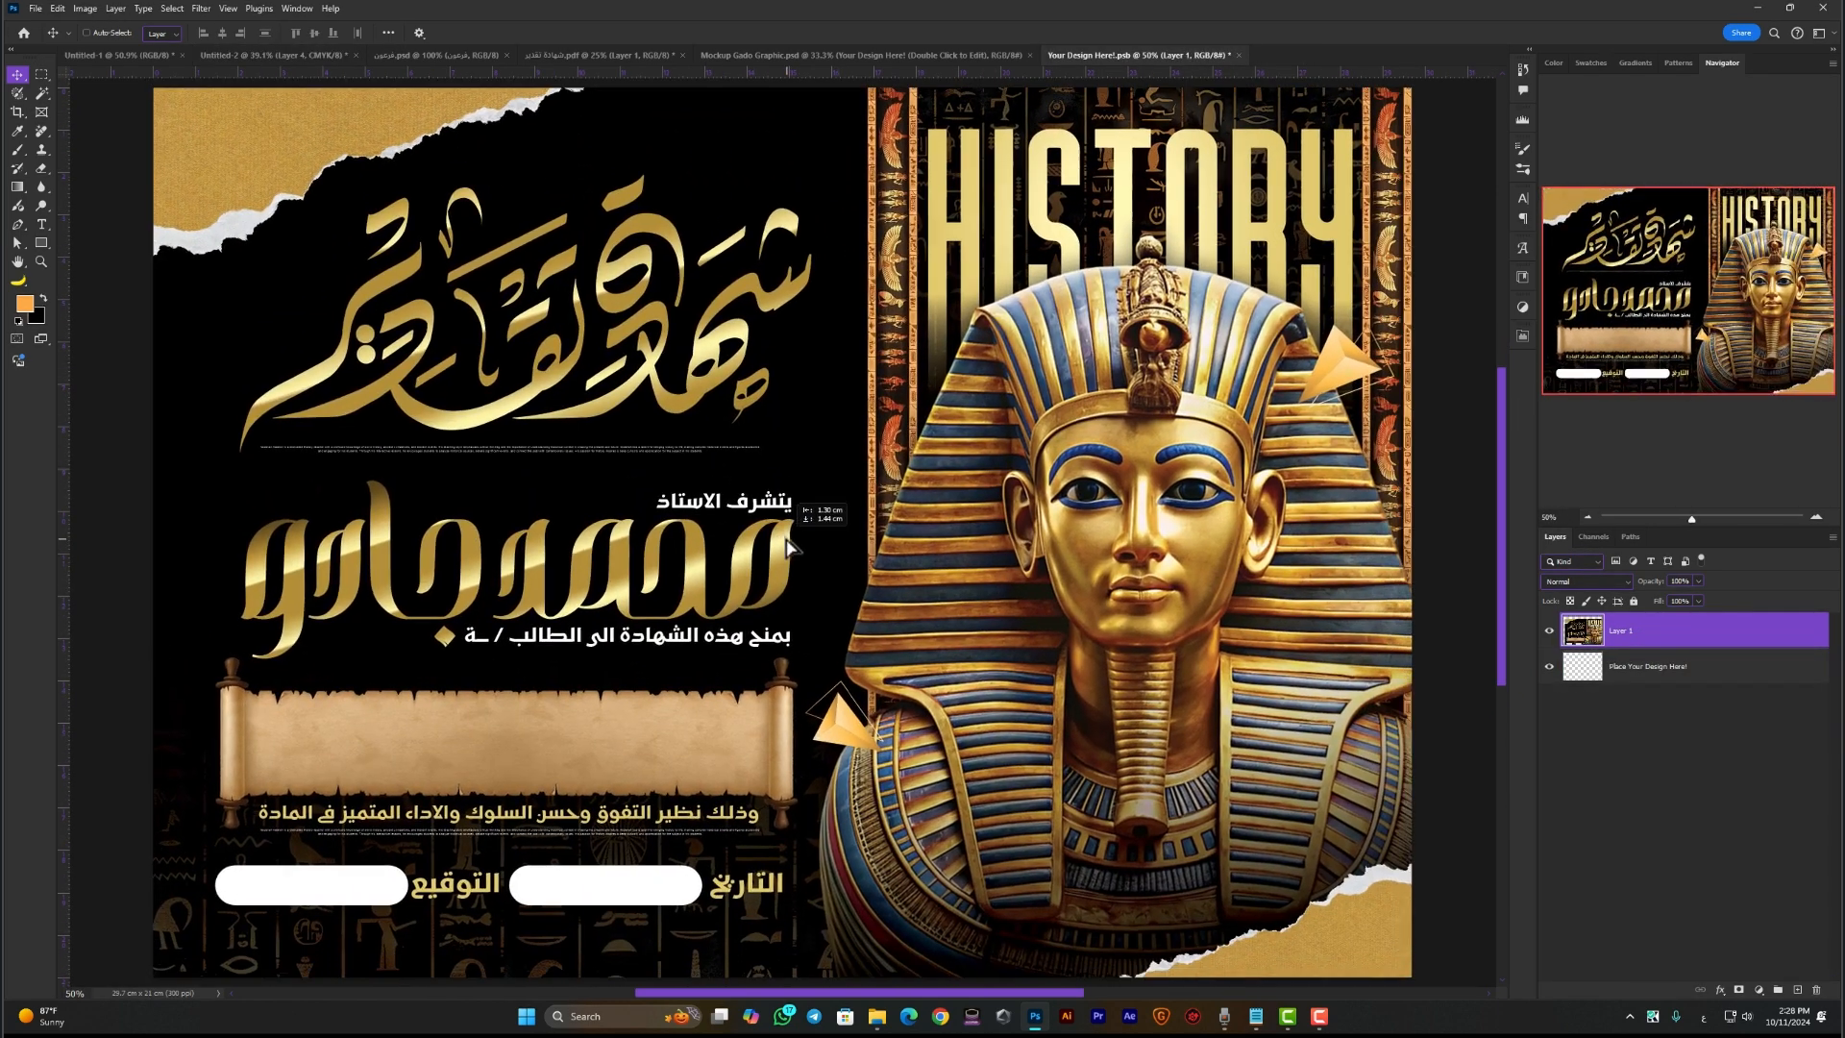
click(1238, 56)
click(868, 361)
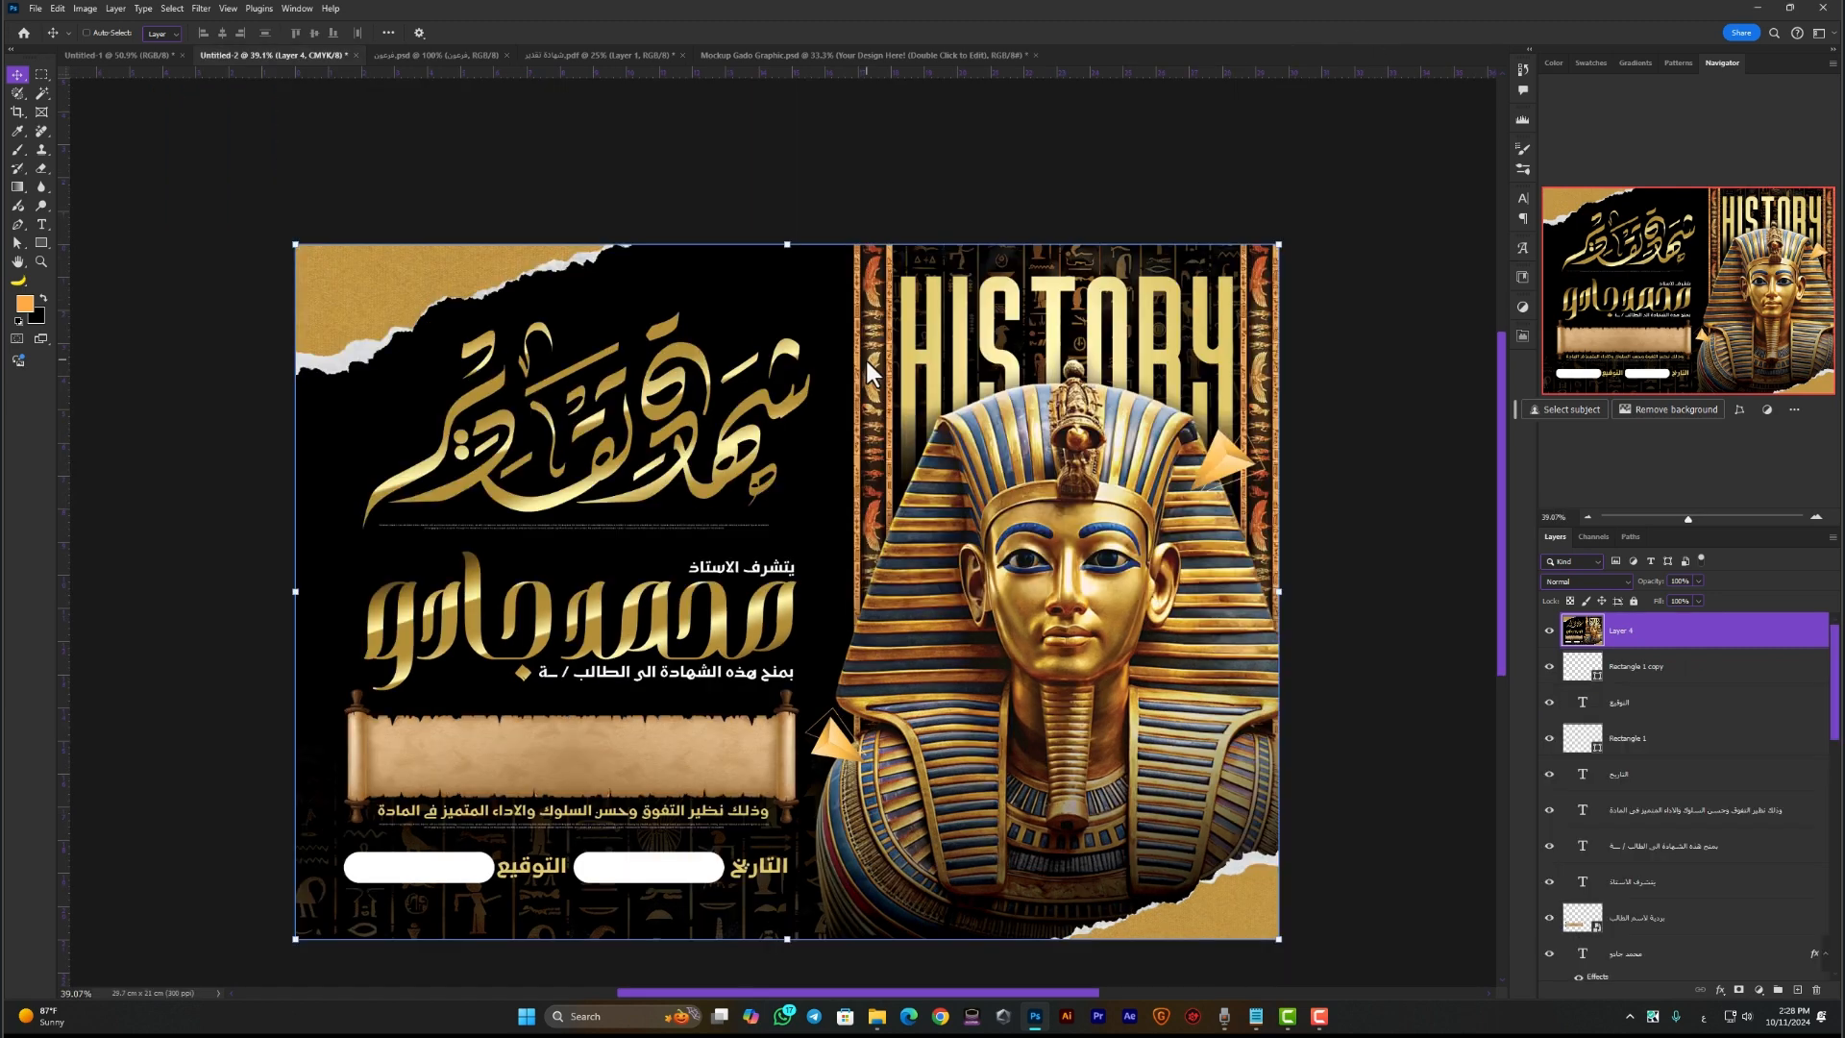
In the mockup document, move the pen group off the pharaoh to the folder's lower-right corner and deselect it
click(936, 55)
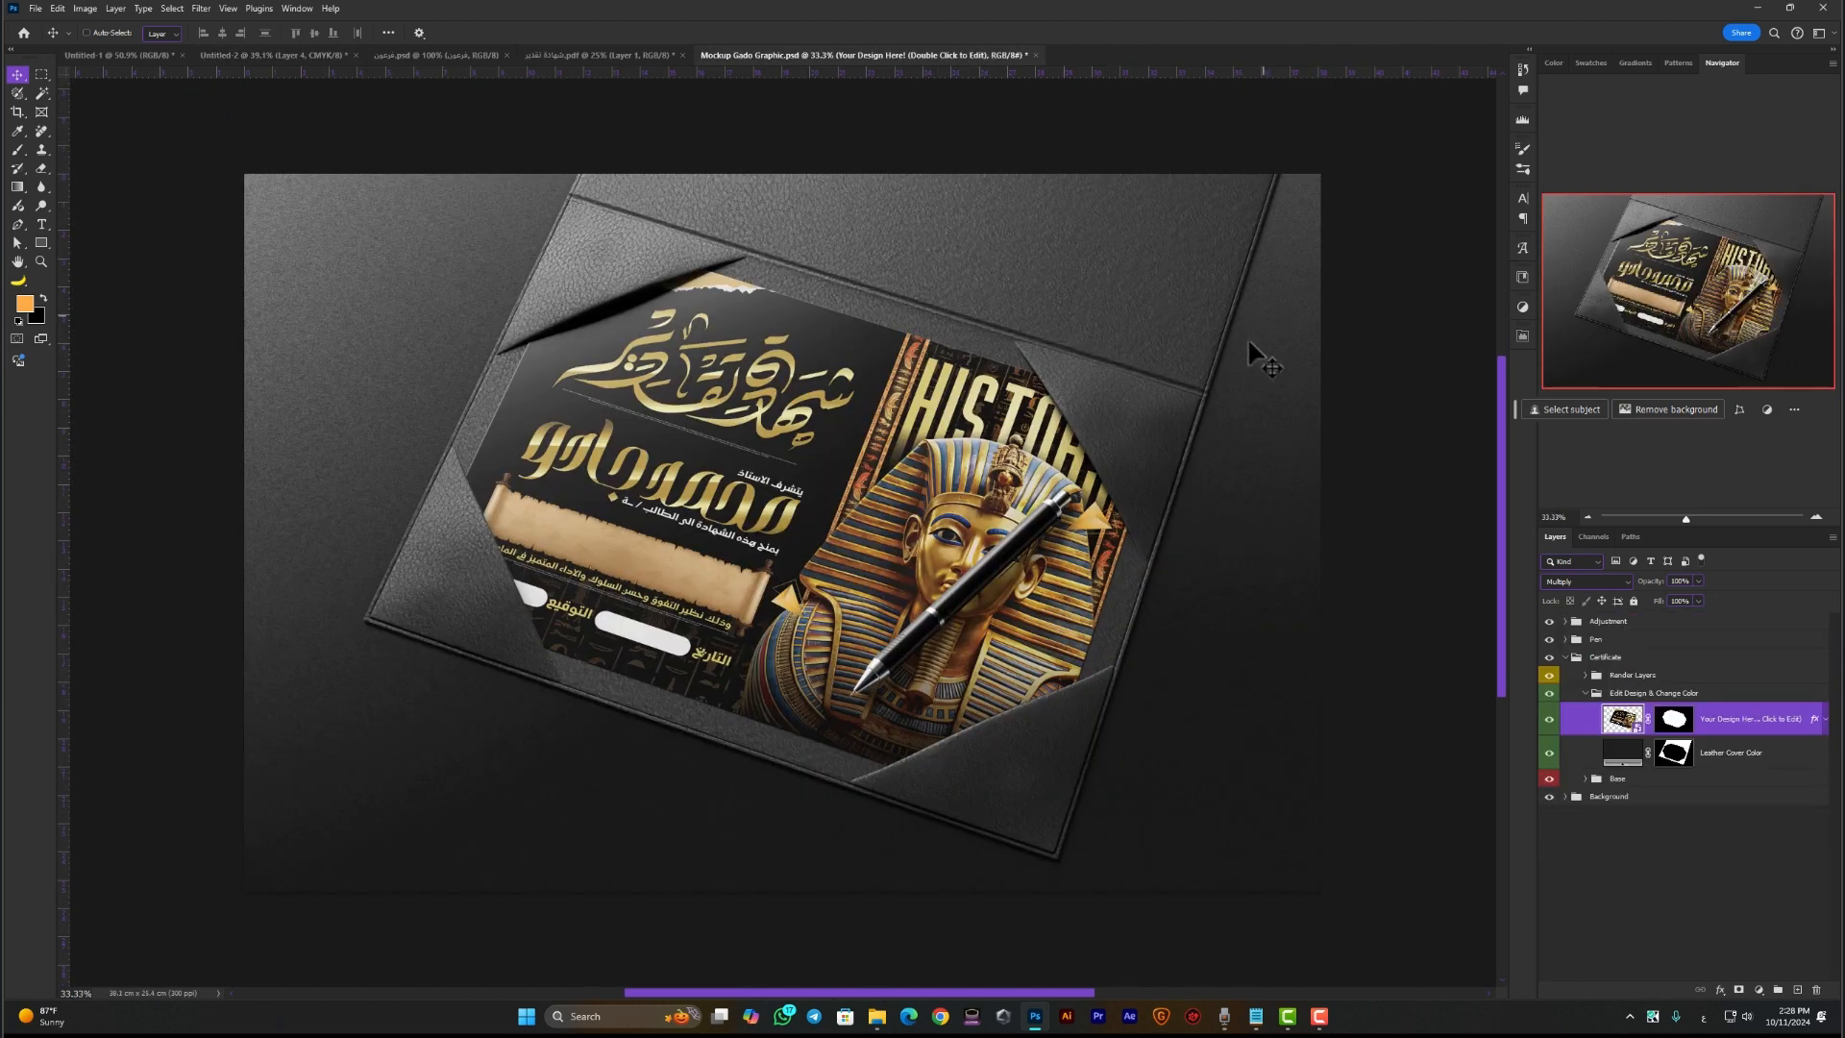
click(1632, 640)
drag(929, 591, 1057, 729)
click(1427, 370)
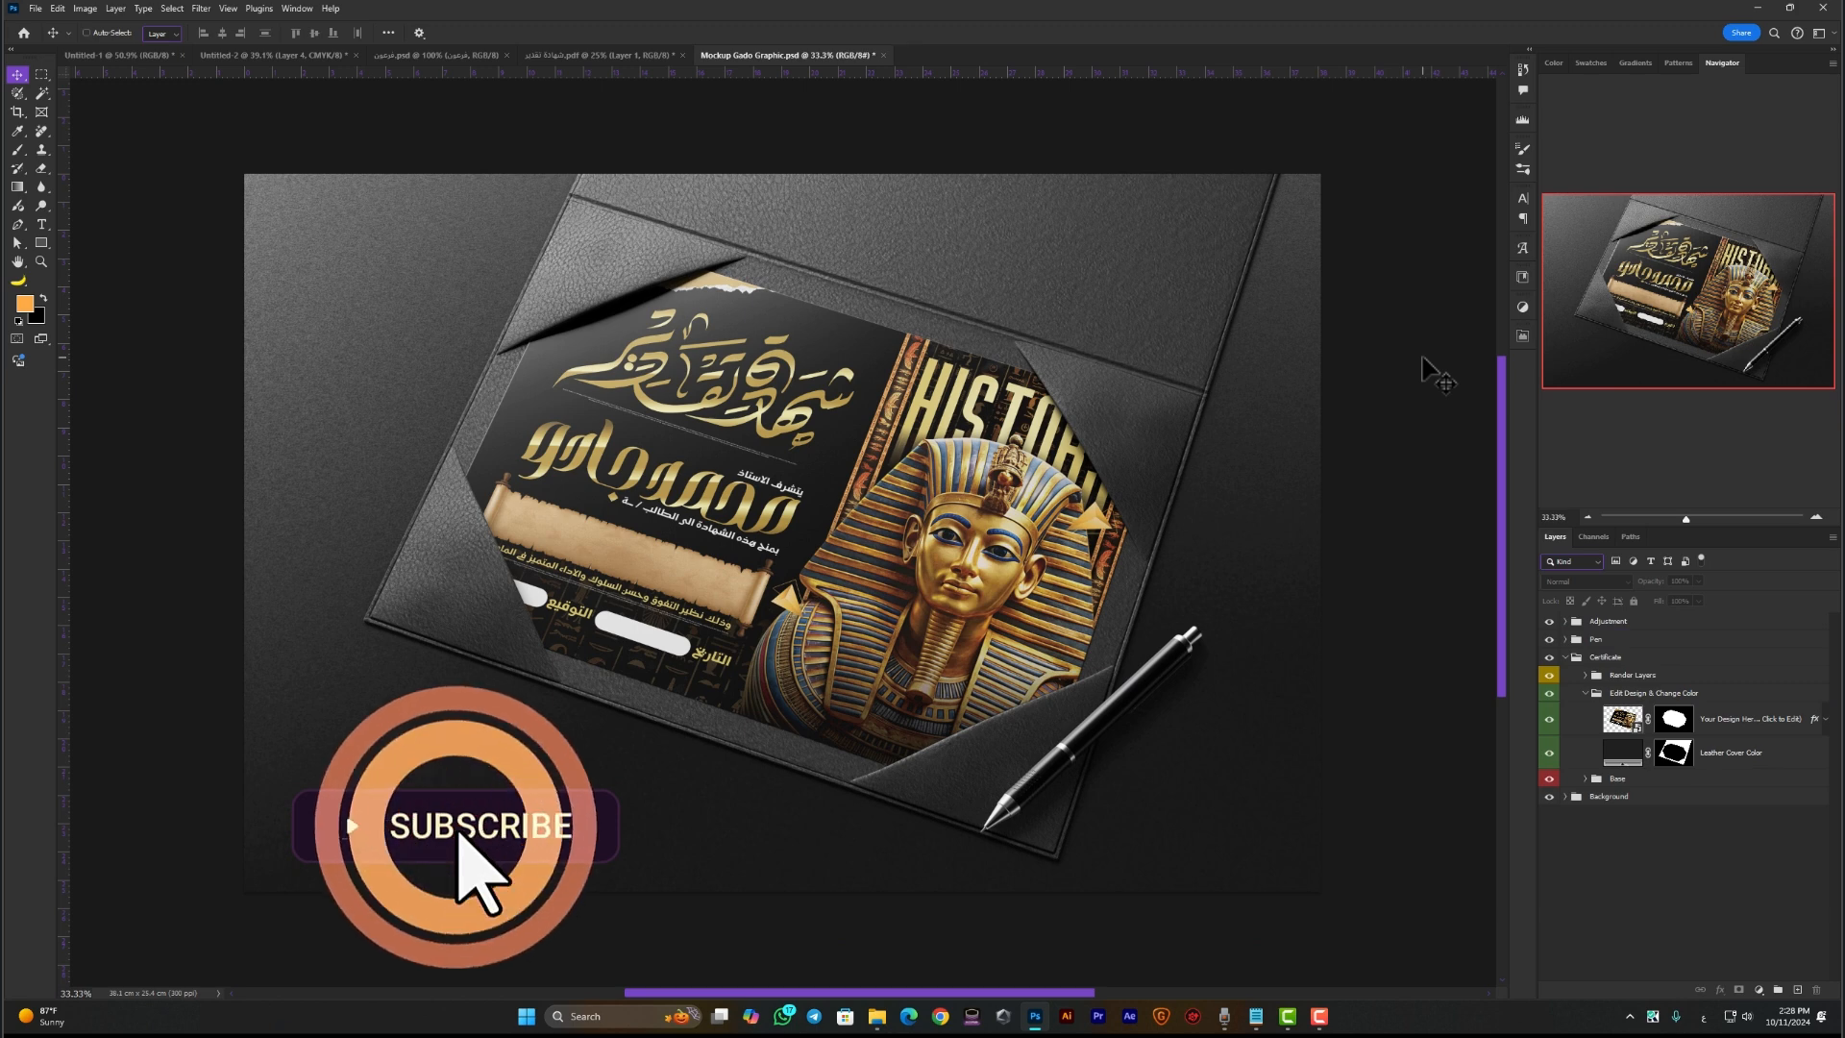